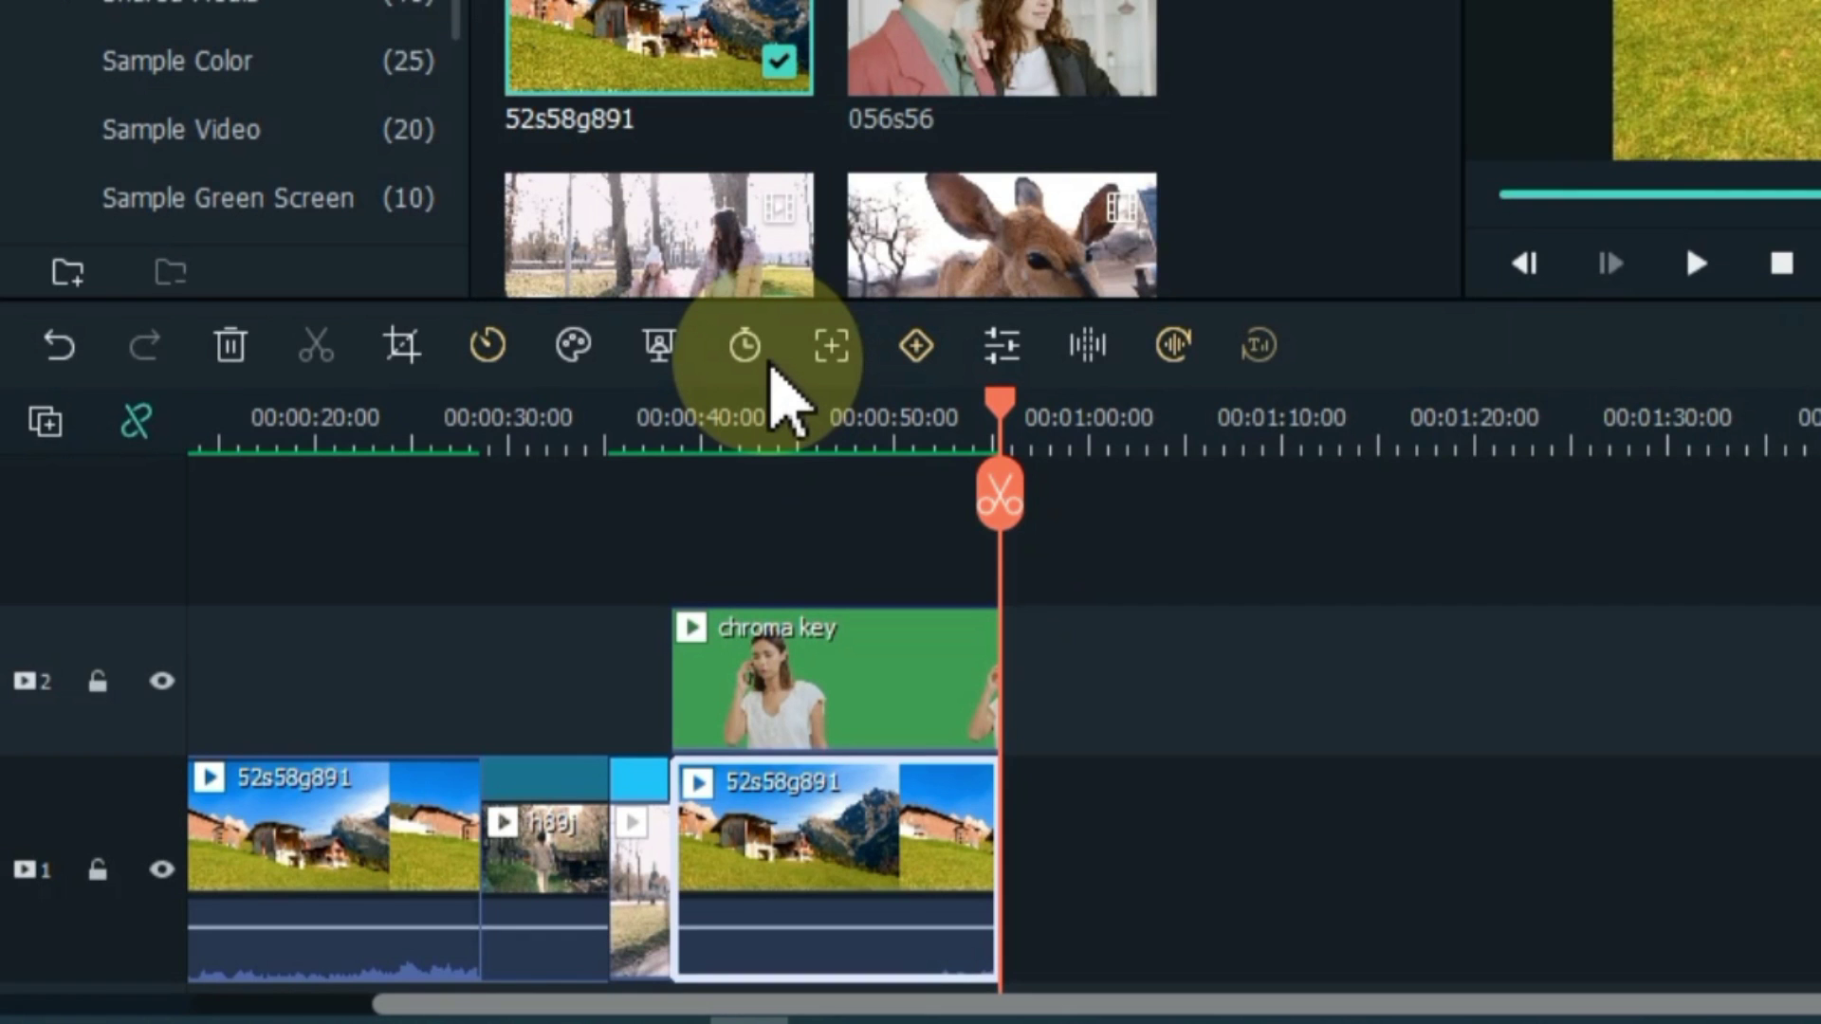
# Try shortening the duration of the last 52s58g891 clip to 00:00:10:02, and undo the change.
pyautogui.click(756, 353)
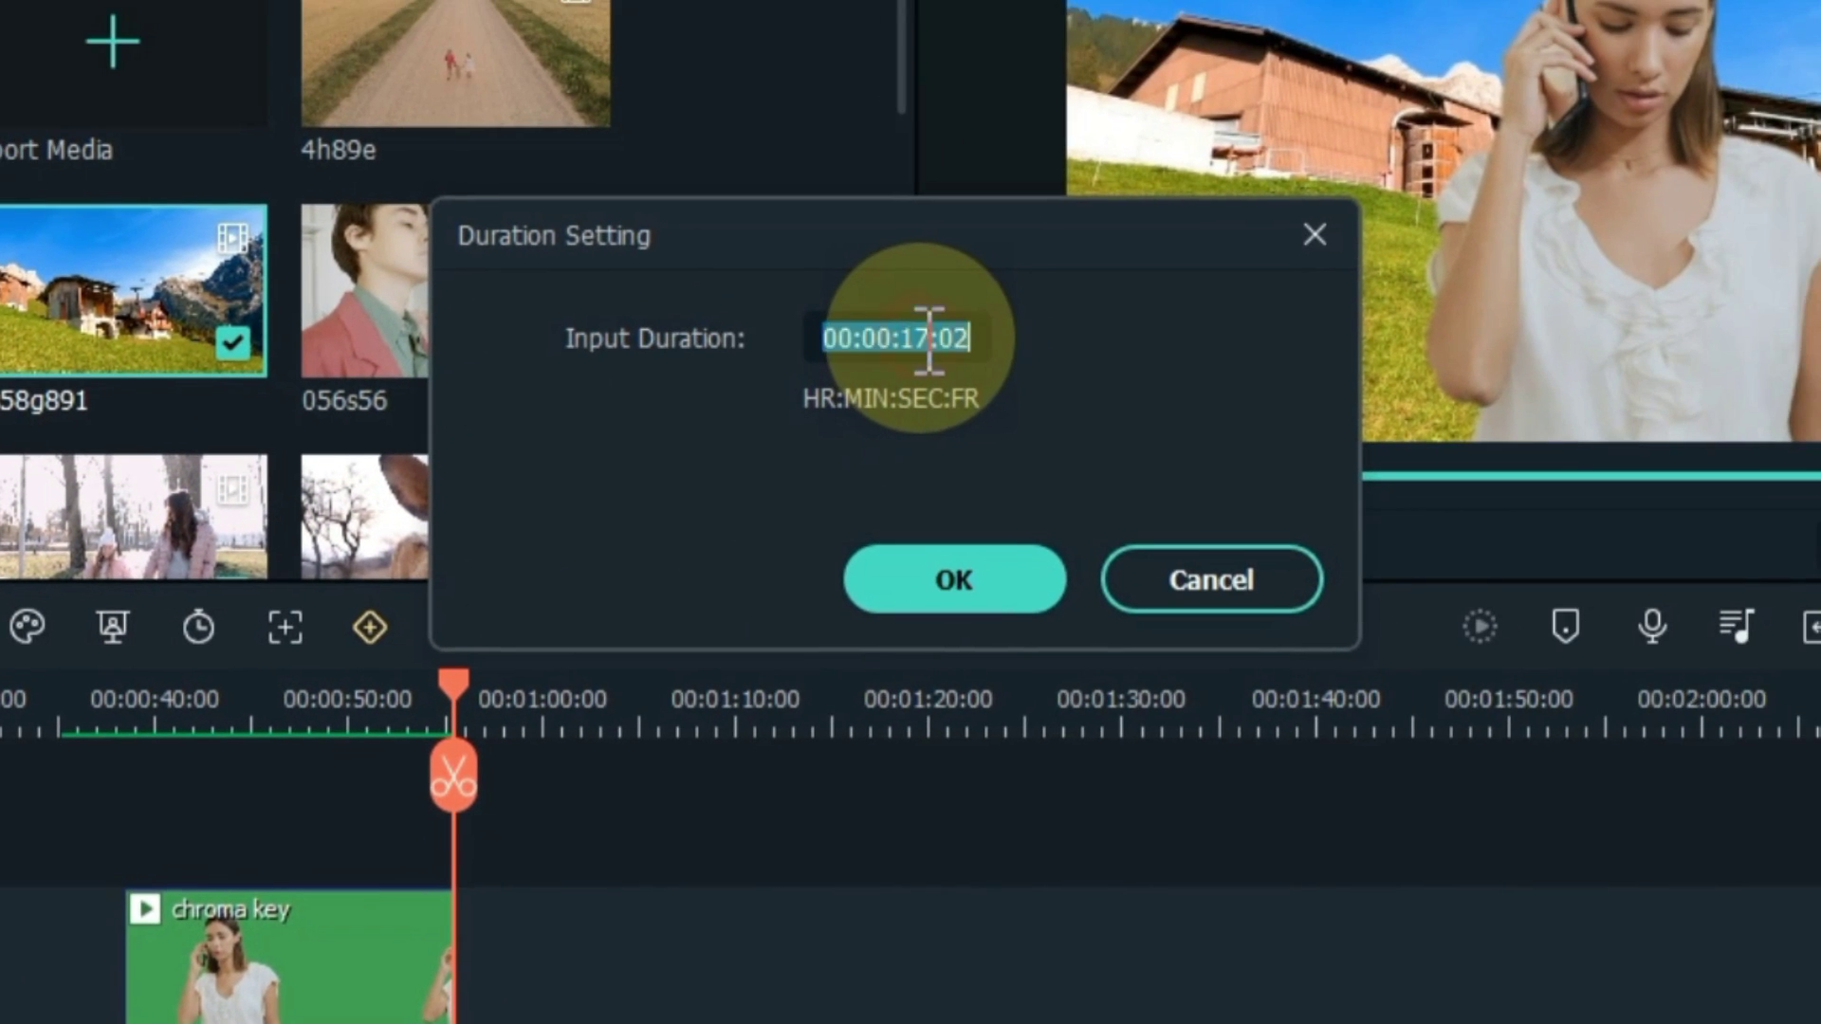
pyautogui.press('BackSpace')
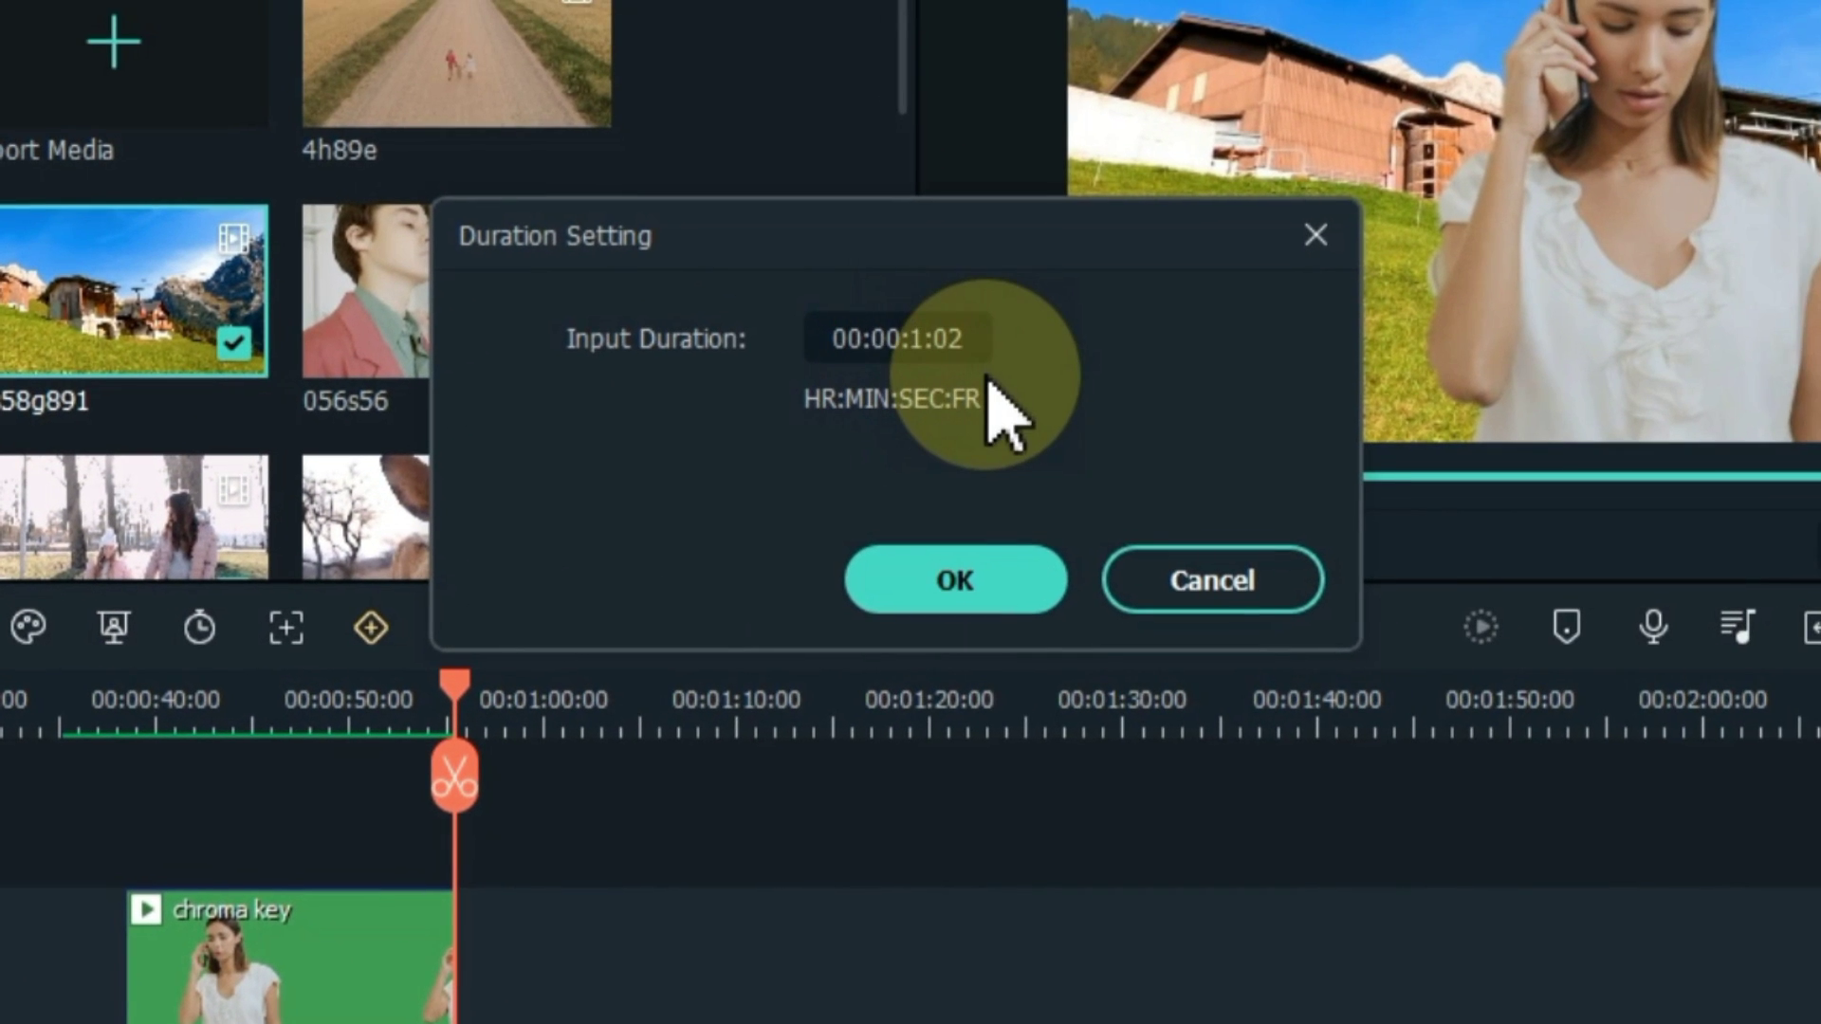
pyautogui.write('0')
pyautogui.click(949, 581)
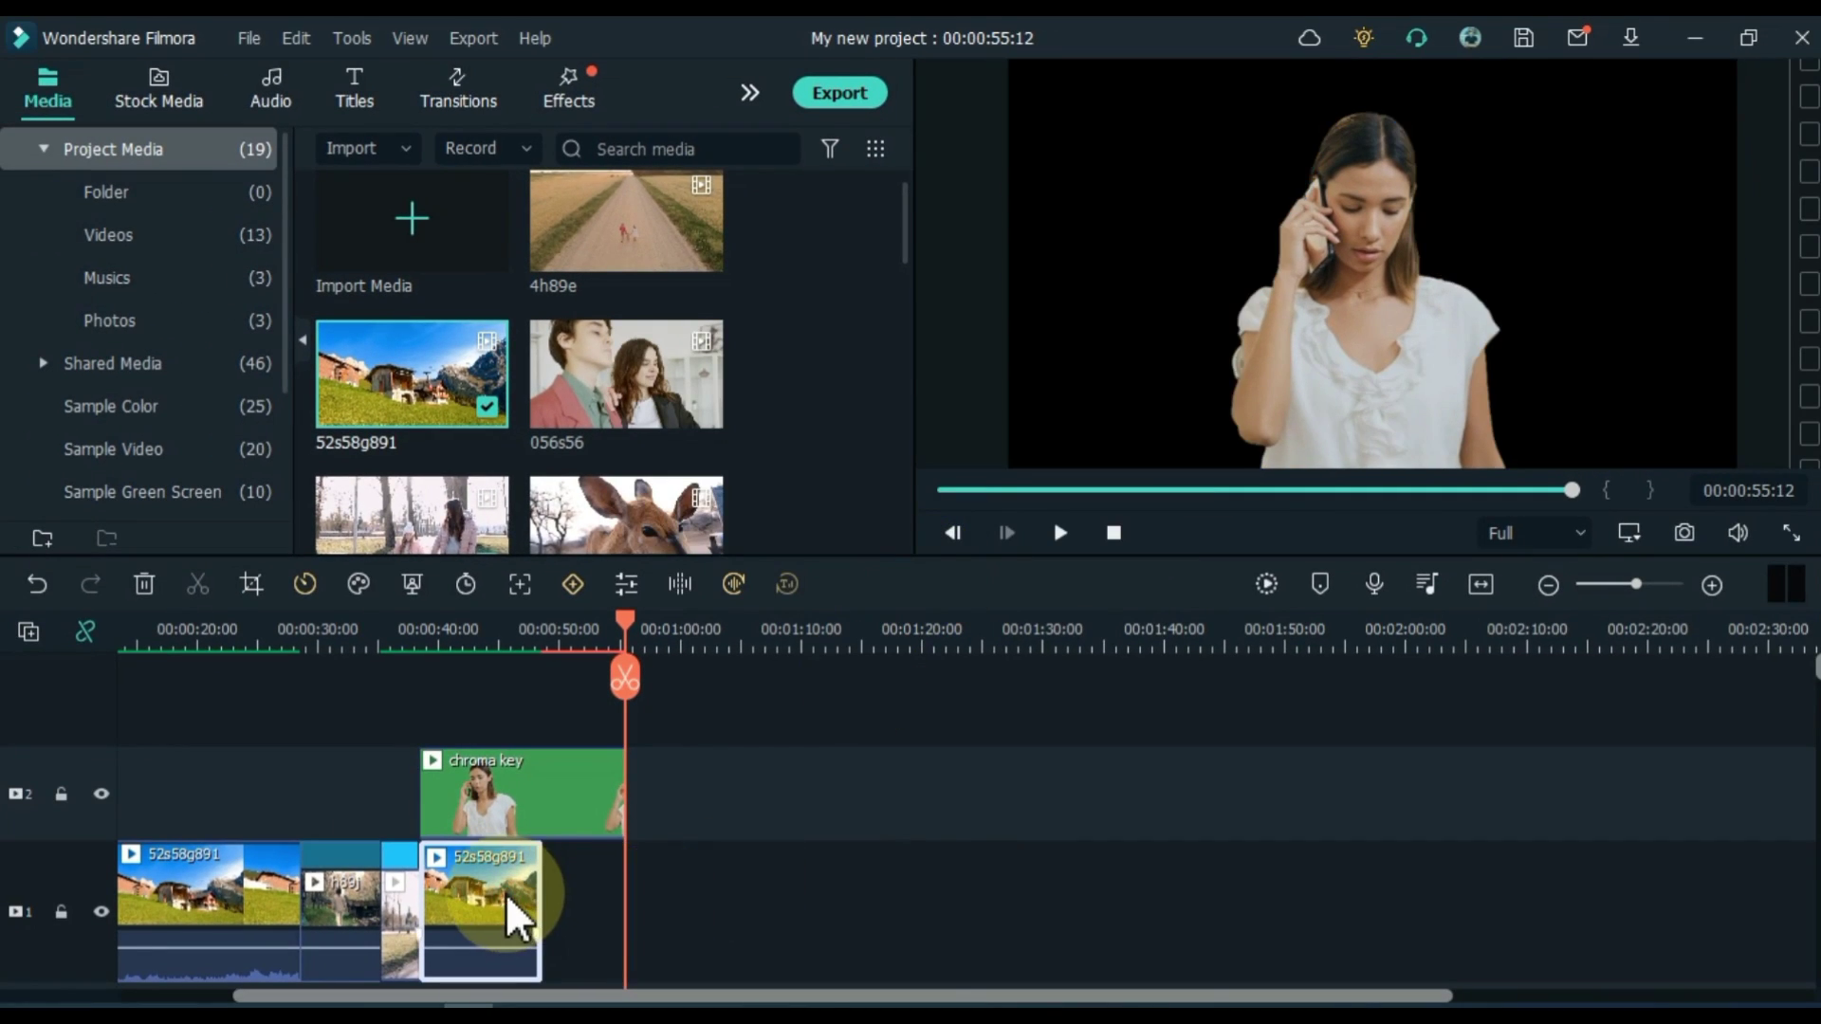
pyautogui.hotkey('ctrl', 'z')
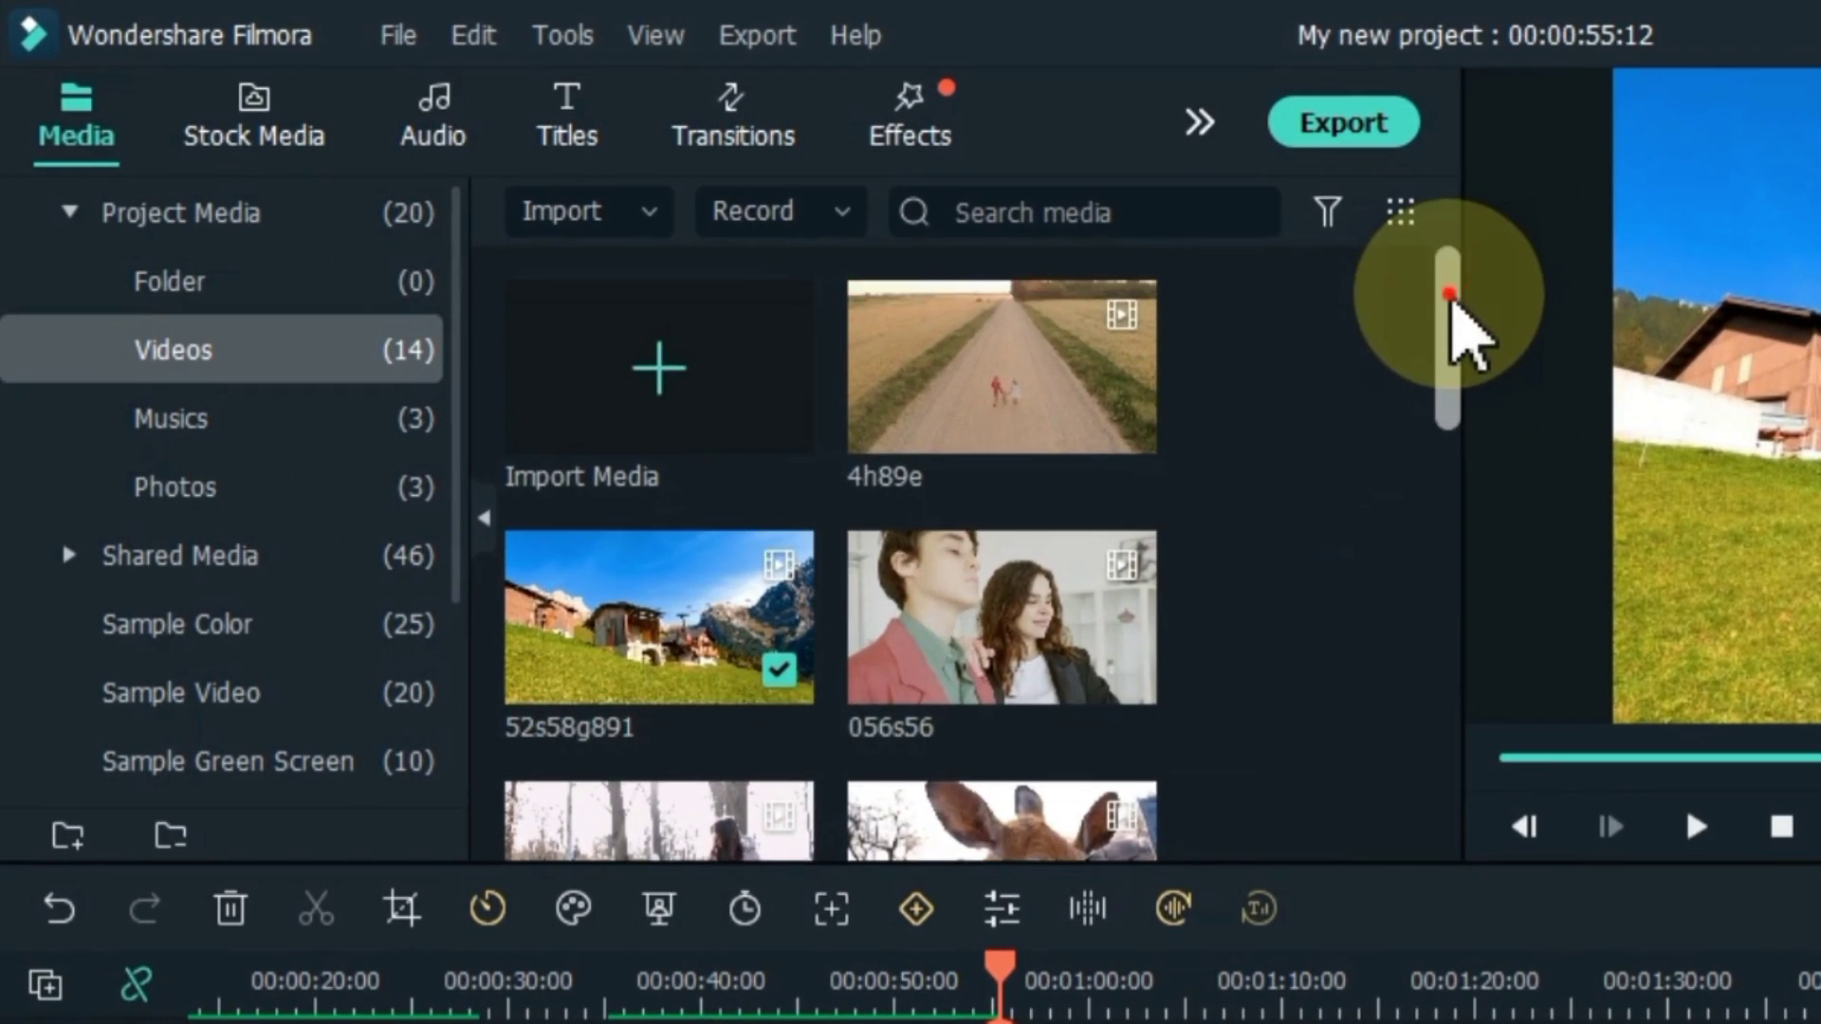
# Add the 597io89 video to track 1 directly after the last 52s58g891 clip and preview it.
pyautogui.moveTo(905, 202); pyautogui.dragTo(917, 323)
pyautogui.moveTo(1467, 493); pyautogui.dragTo(1482, 758)
pyautogui.moveTo(777, 776); pyautogui.dragTo(1022, 839)
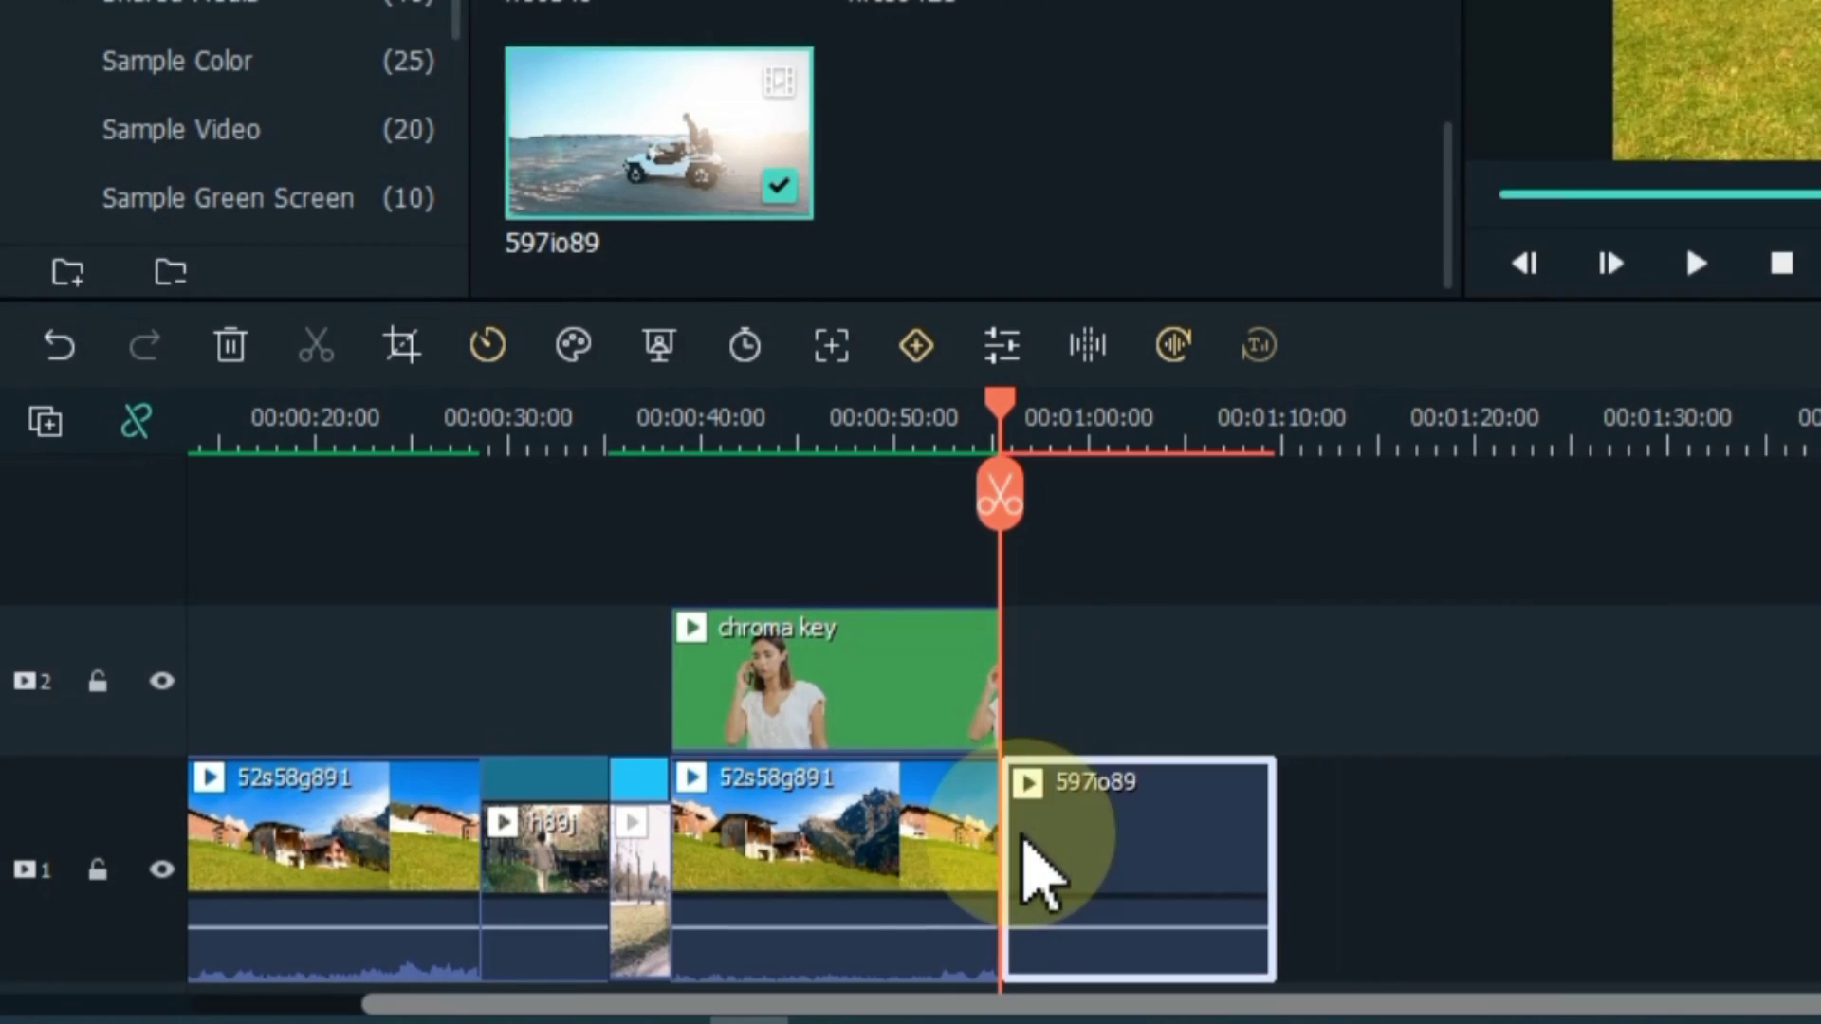
pyautogui.click(1696, 263)
pyautogui.click(1696, 263)
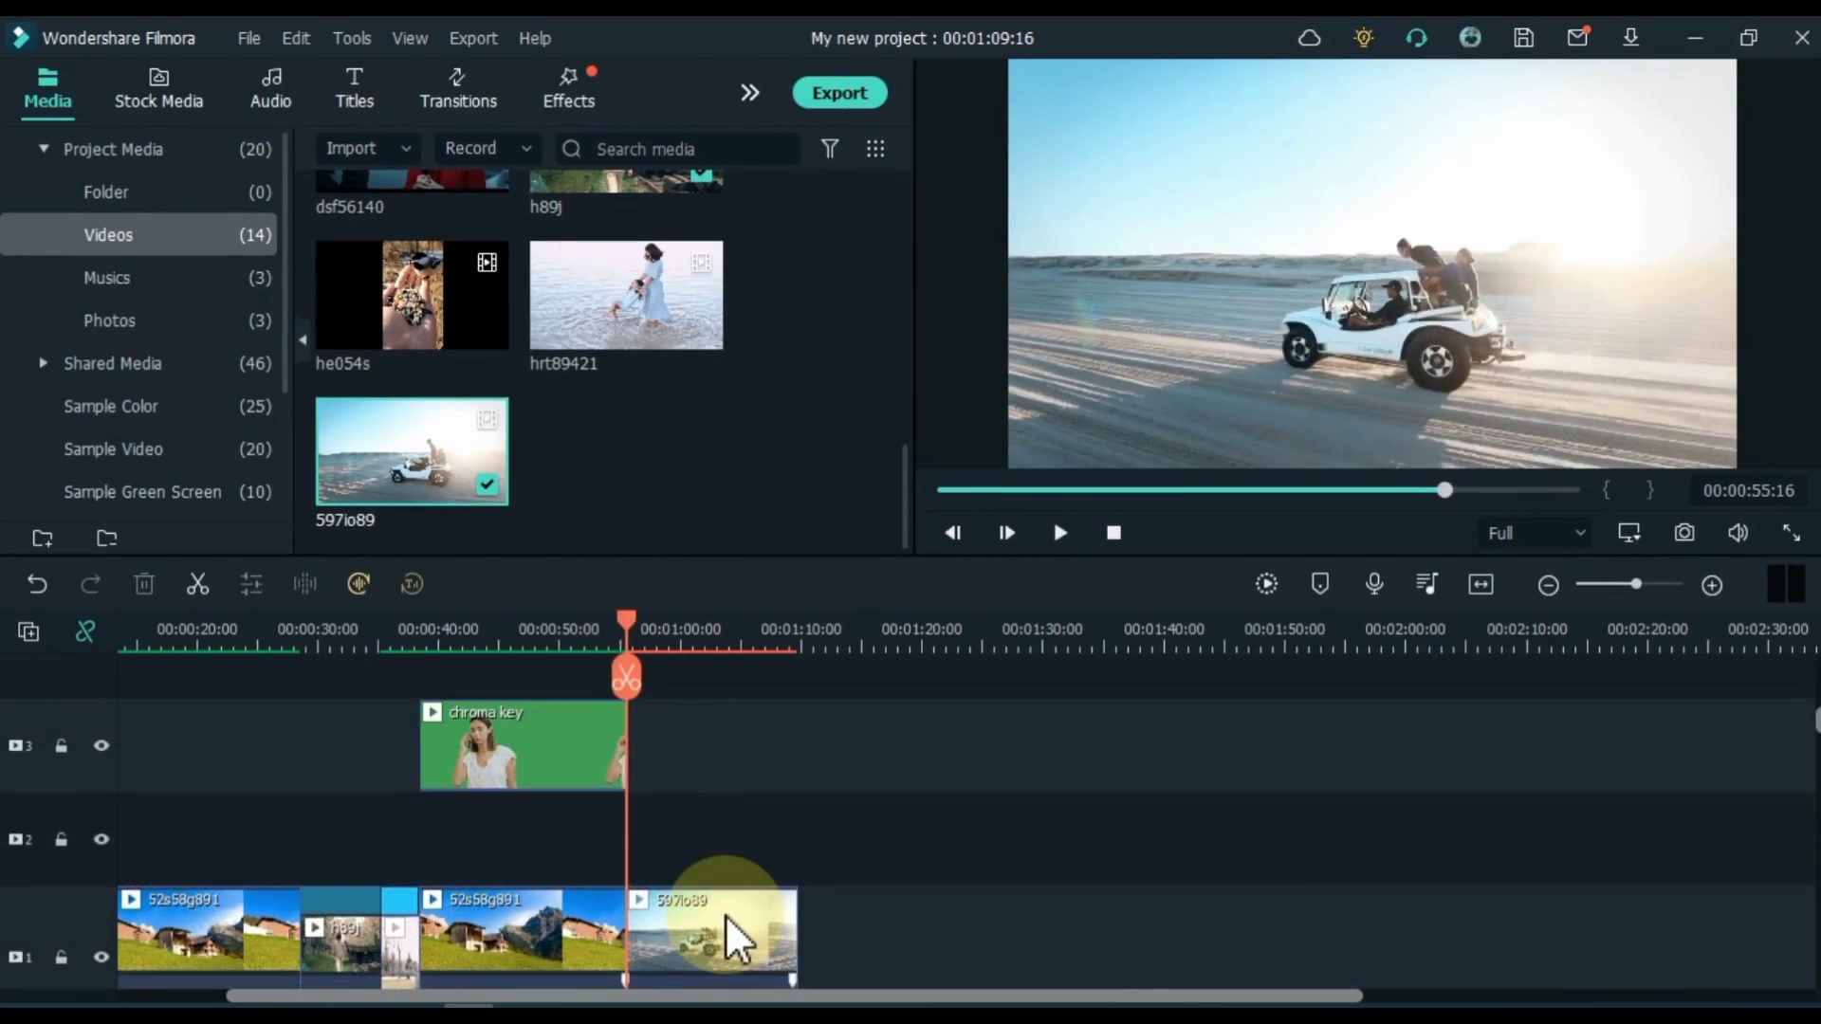
# Place the Art Title 11 title on the track above the 597io89 clip, aligned with the clip's start.
pyautogui.click(366, 831)
pyautogui.click(7, 103)
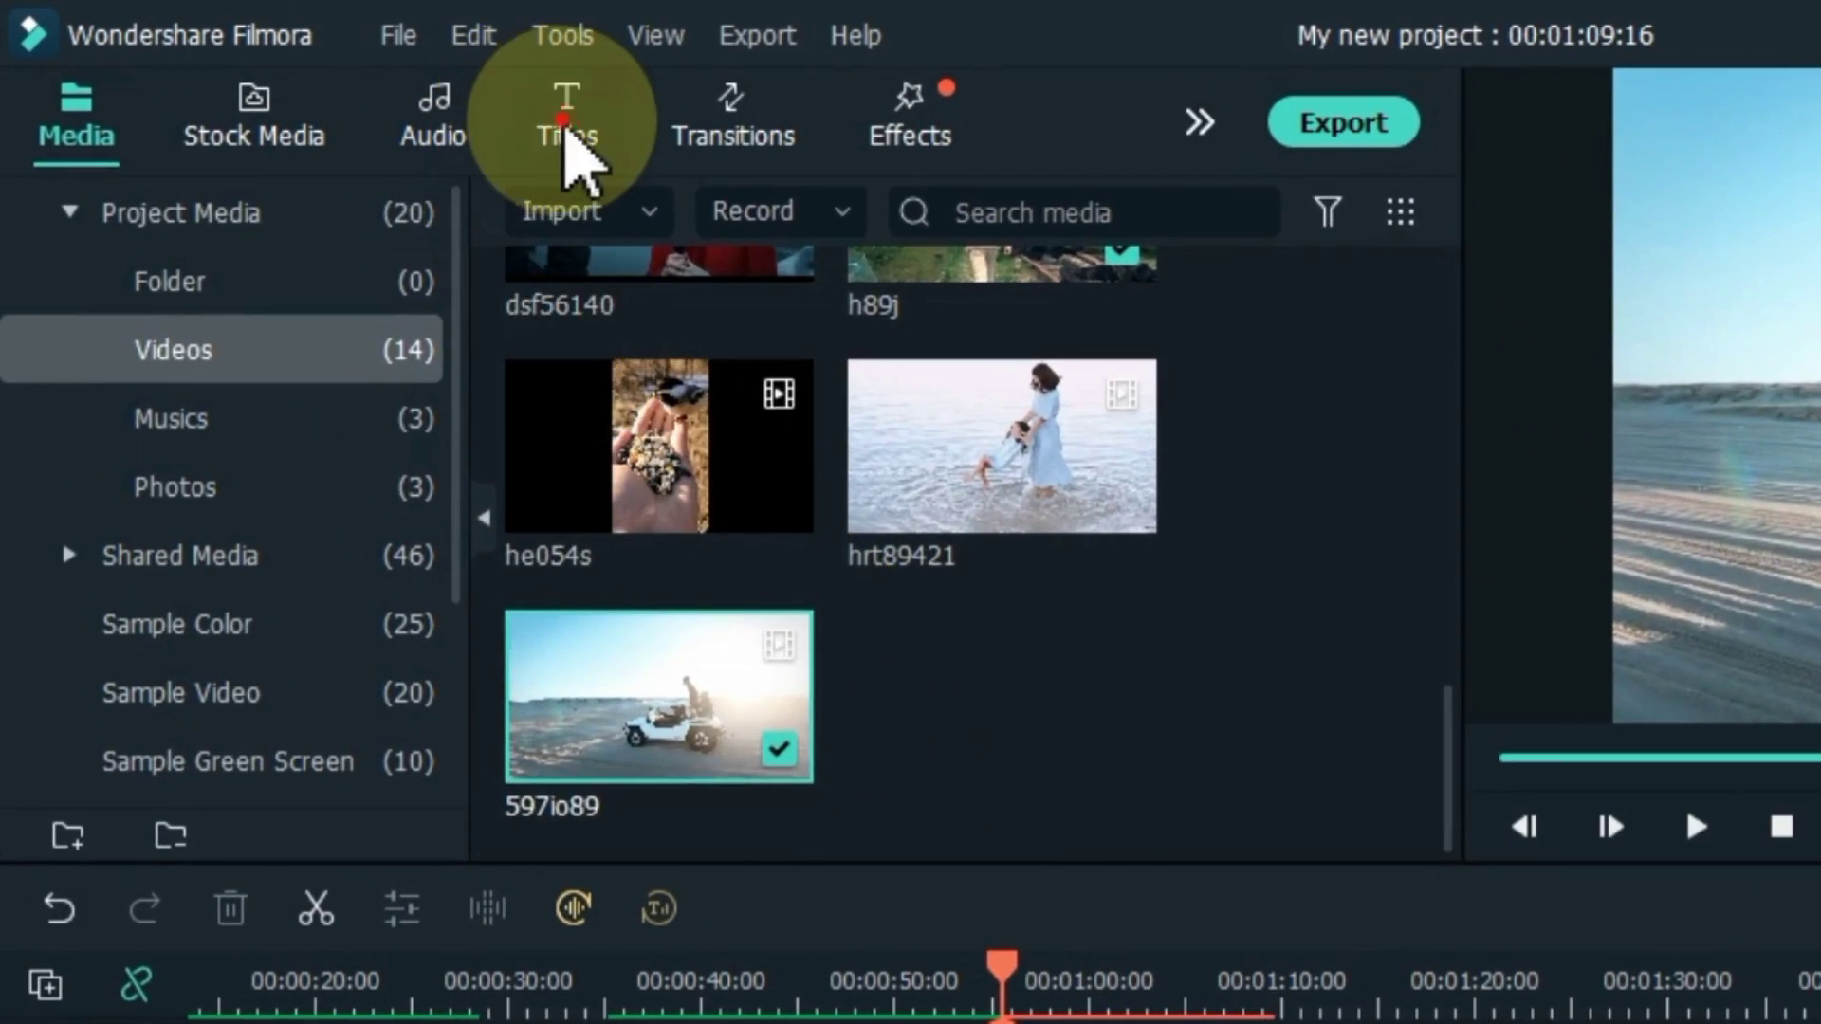
pyautogui.click(566, 128)
pyautogui.moveTo(935, 394); pyautogui.dragTo(1029, 1023)
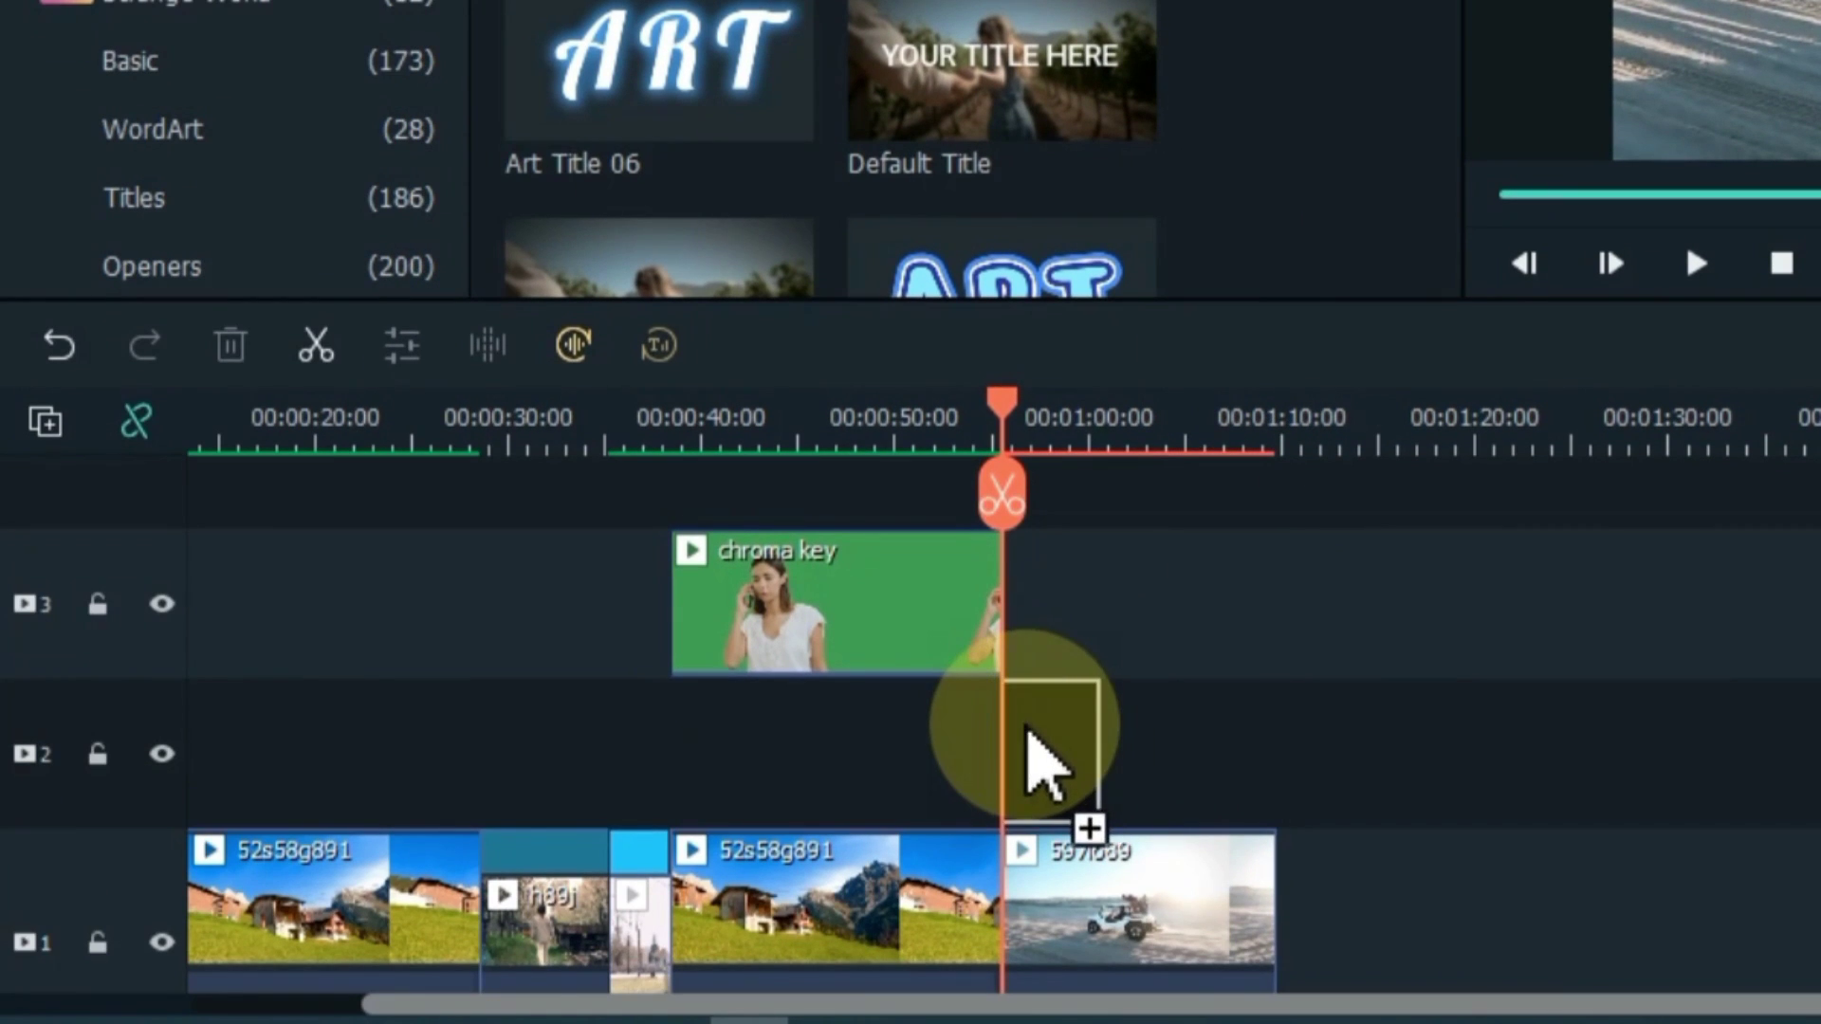
# Change the text of the Art Title 11 clip to "Hello".
pyautogui.doubleClick(1071, 777)
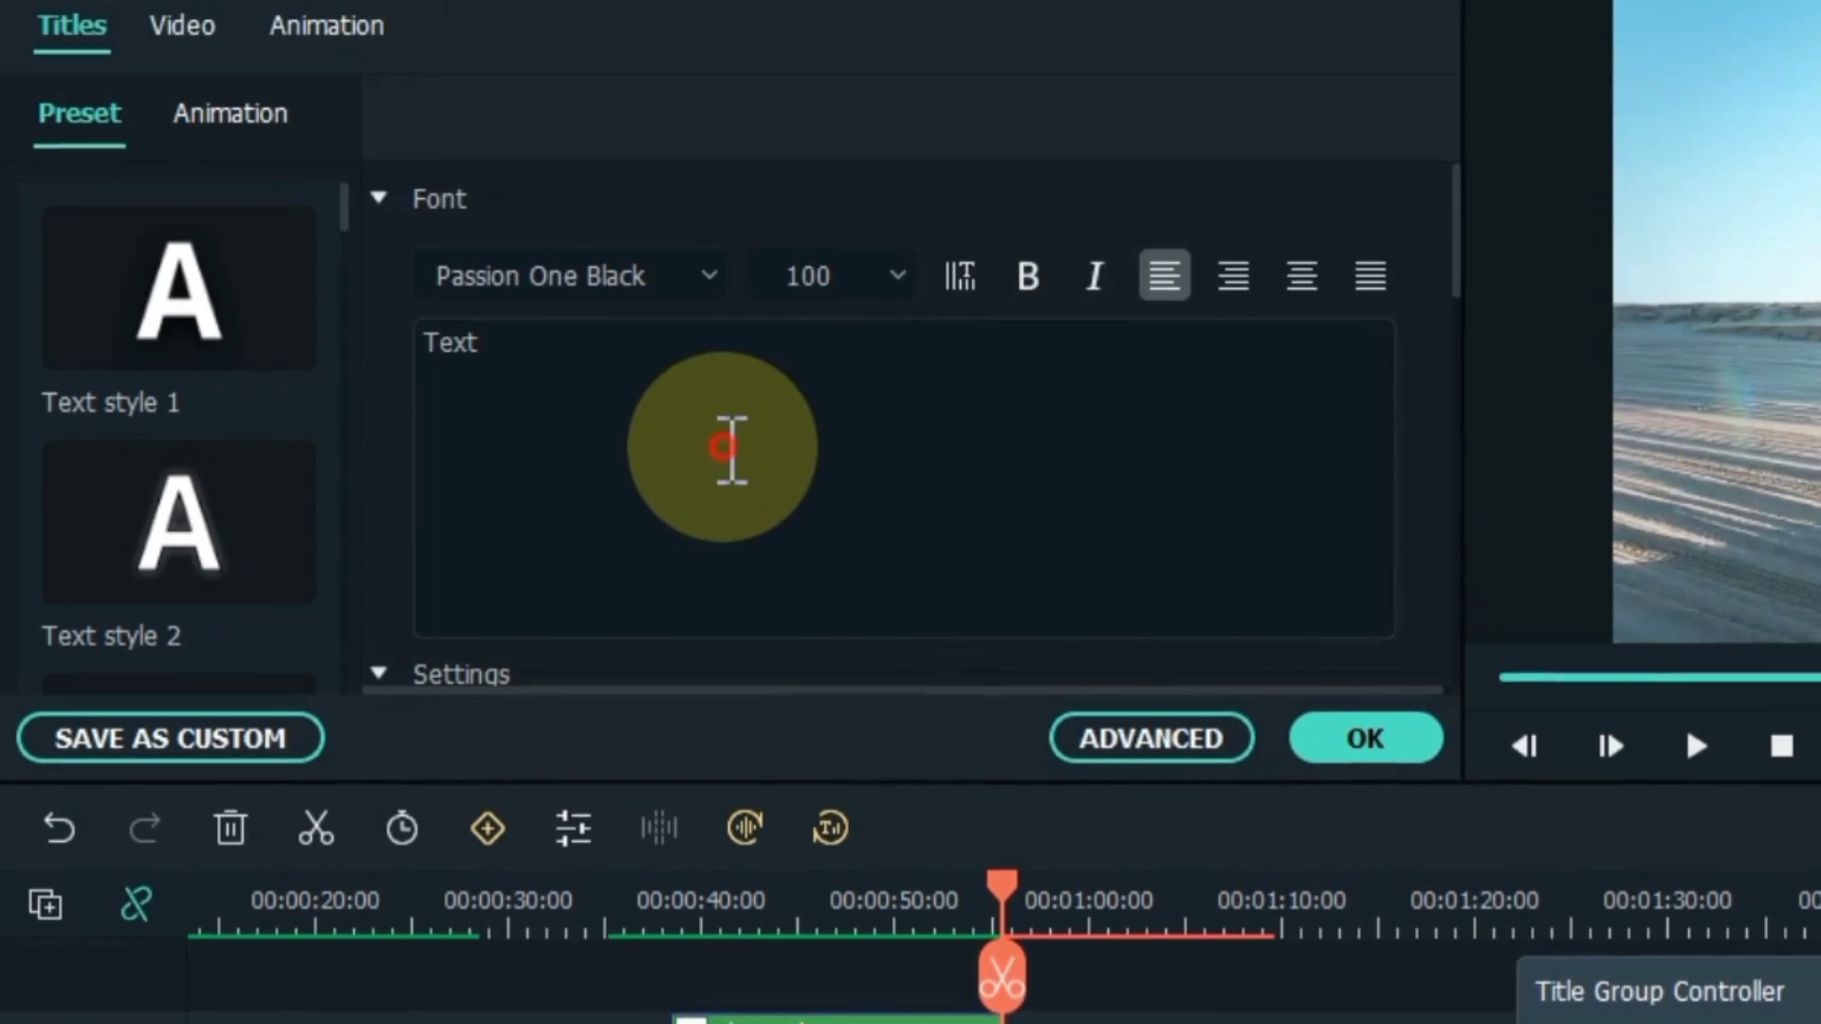
pyautogui.hotkey('ctrl', 'a')
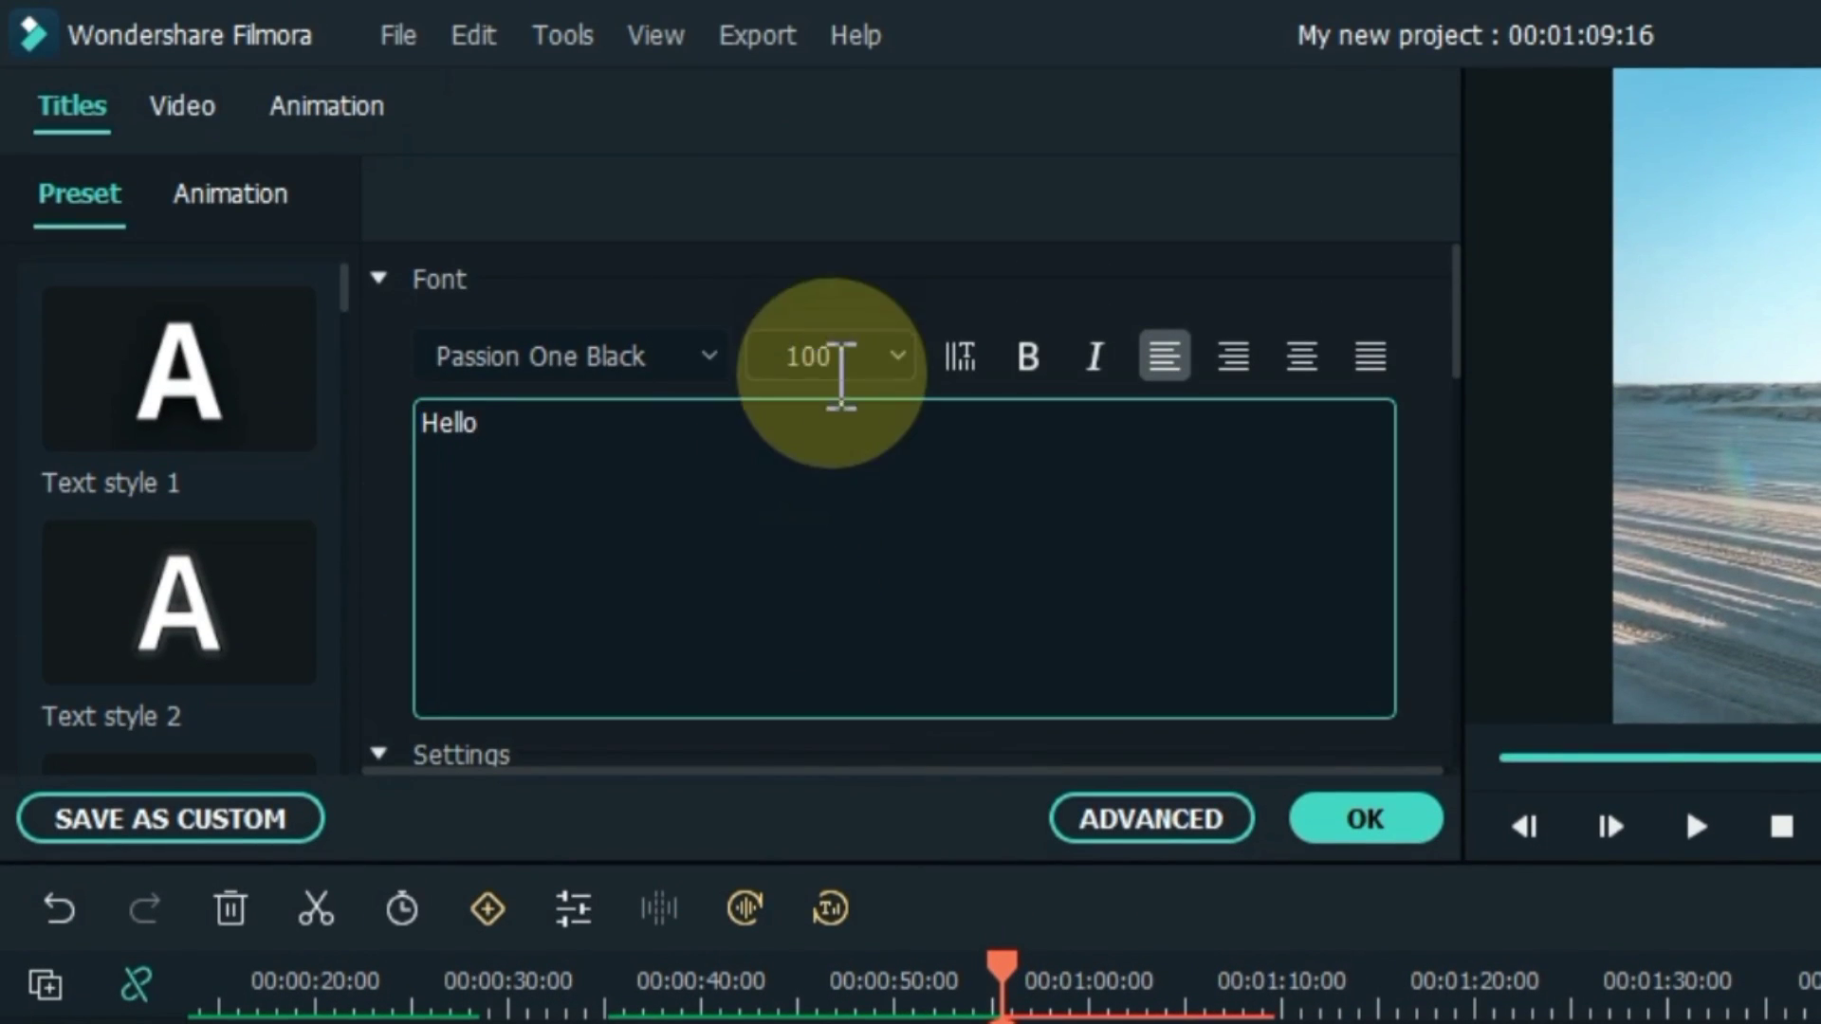
pyautogui.scroll(-16, 842, 365)
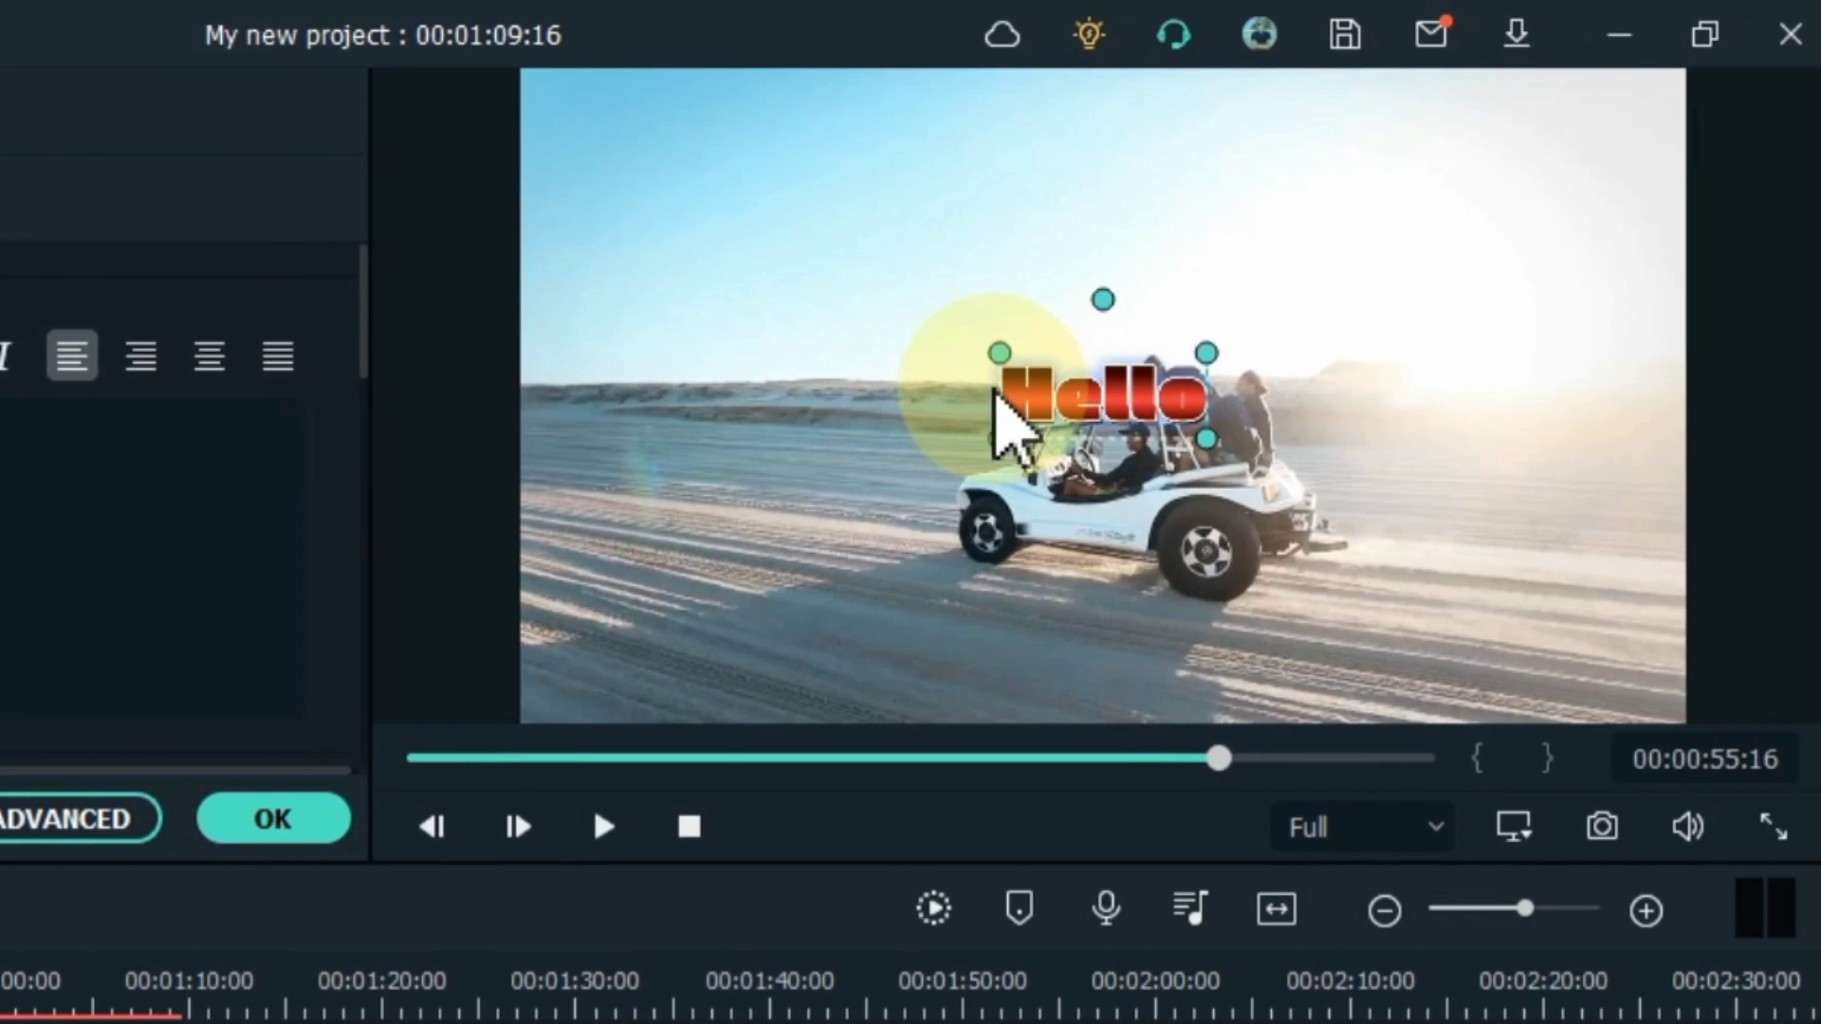
# Move the Hello title beside the front of the car and extend its clip to the end of 597io89.
pyautogui.moveTo(908, 398); pyautogui.dragTo(792, 424)
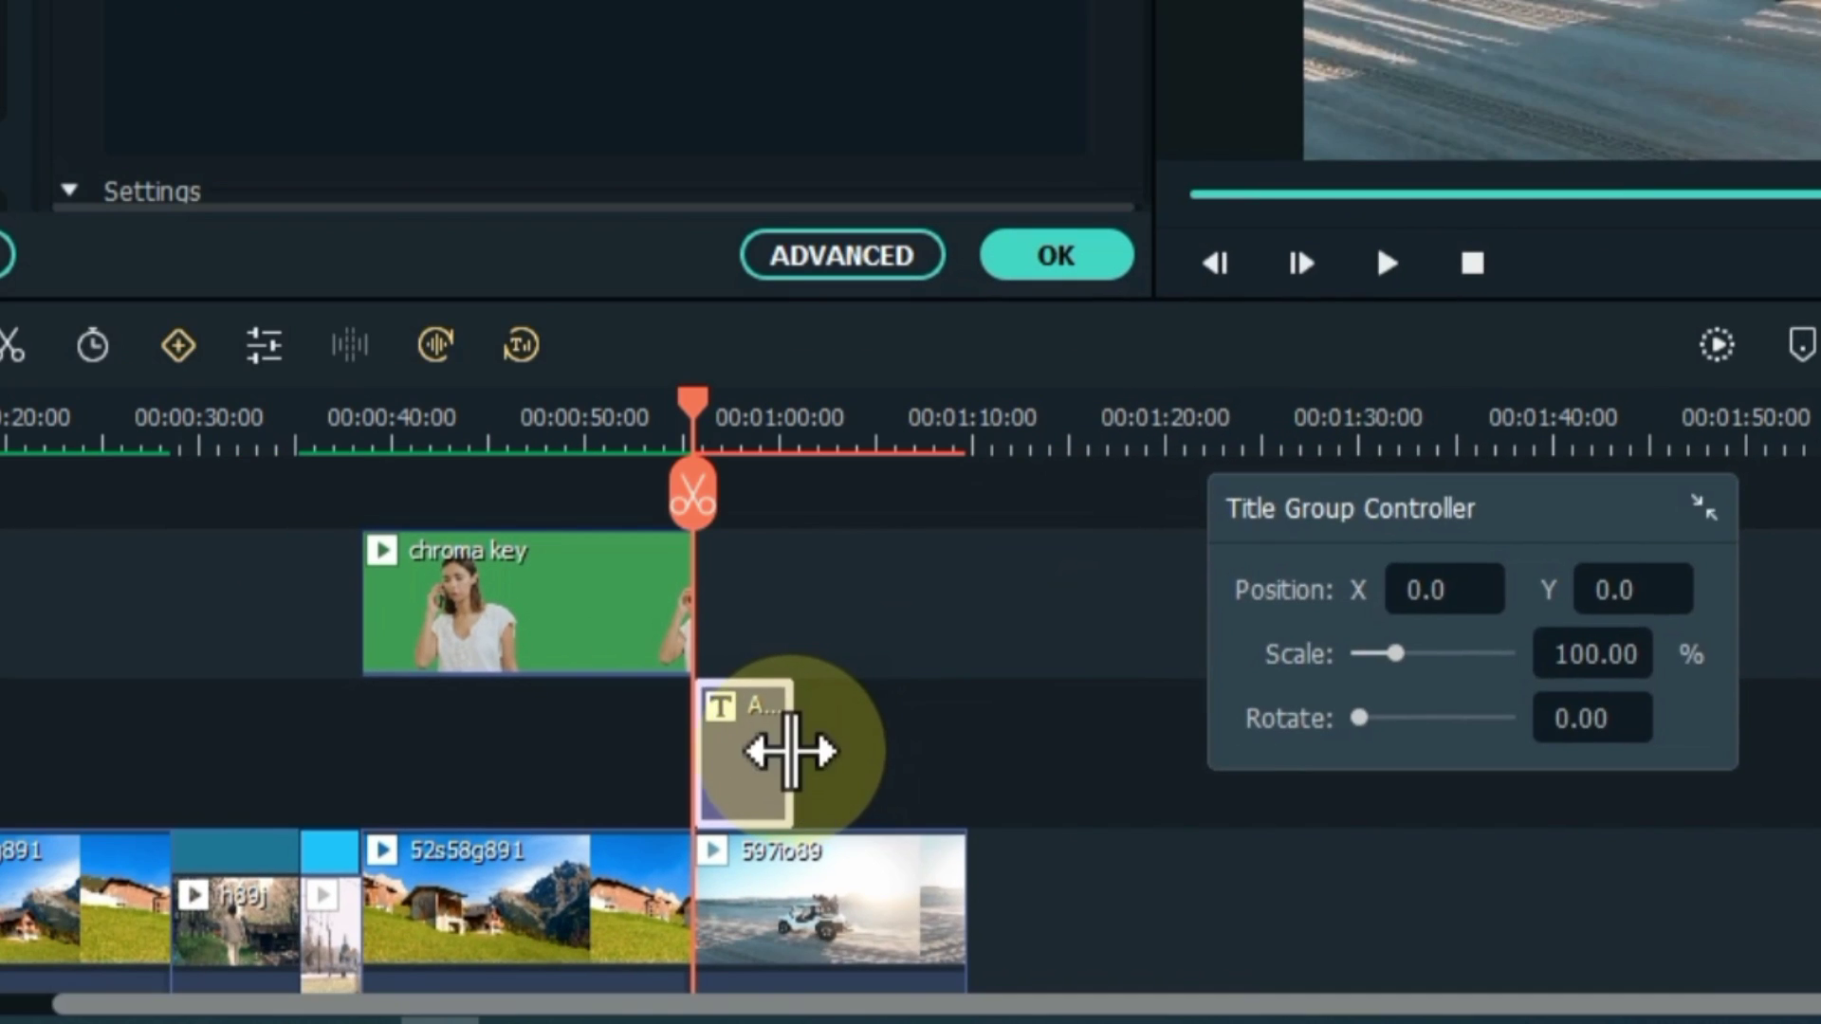
pyautogui.moveTo(785, 744); pyautogui.dragTo(967, 785)
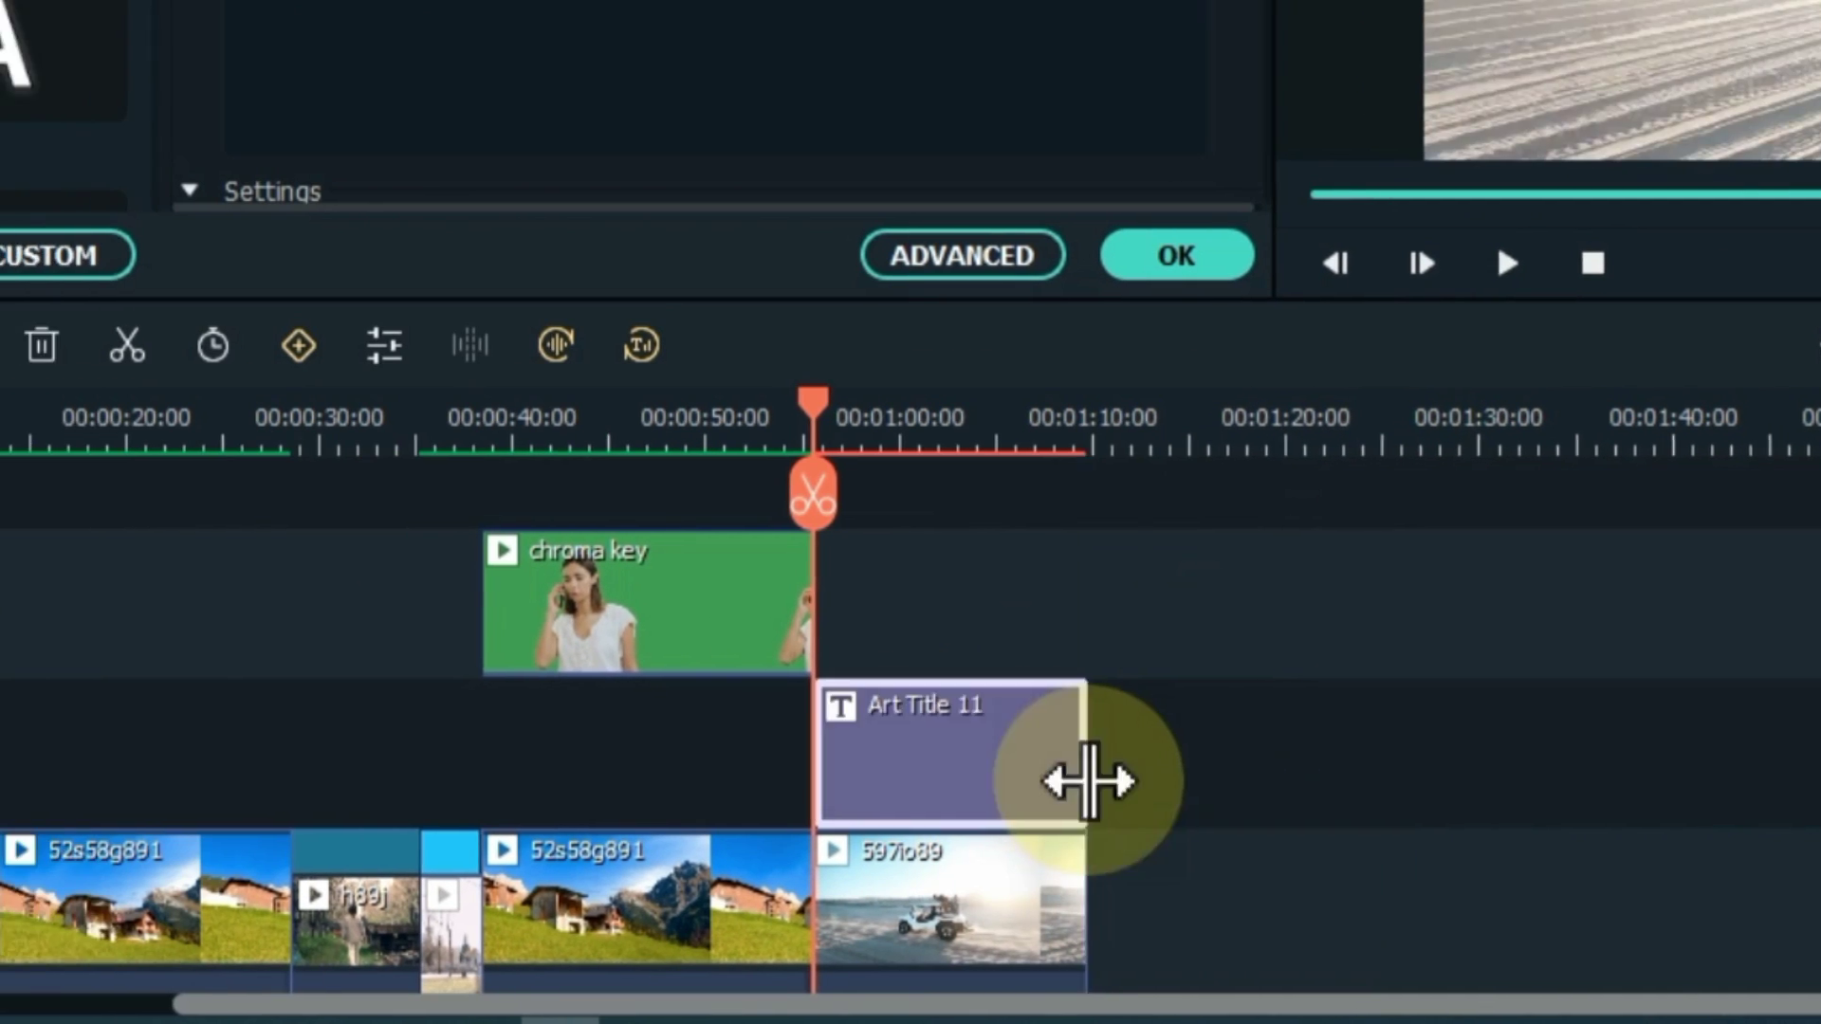
# Enable motion tracking on the 597io89 clip, fit the tracking box to the front of the car, and run the tracking.
pyautogui.click(740, 919)
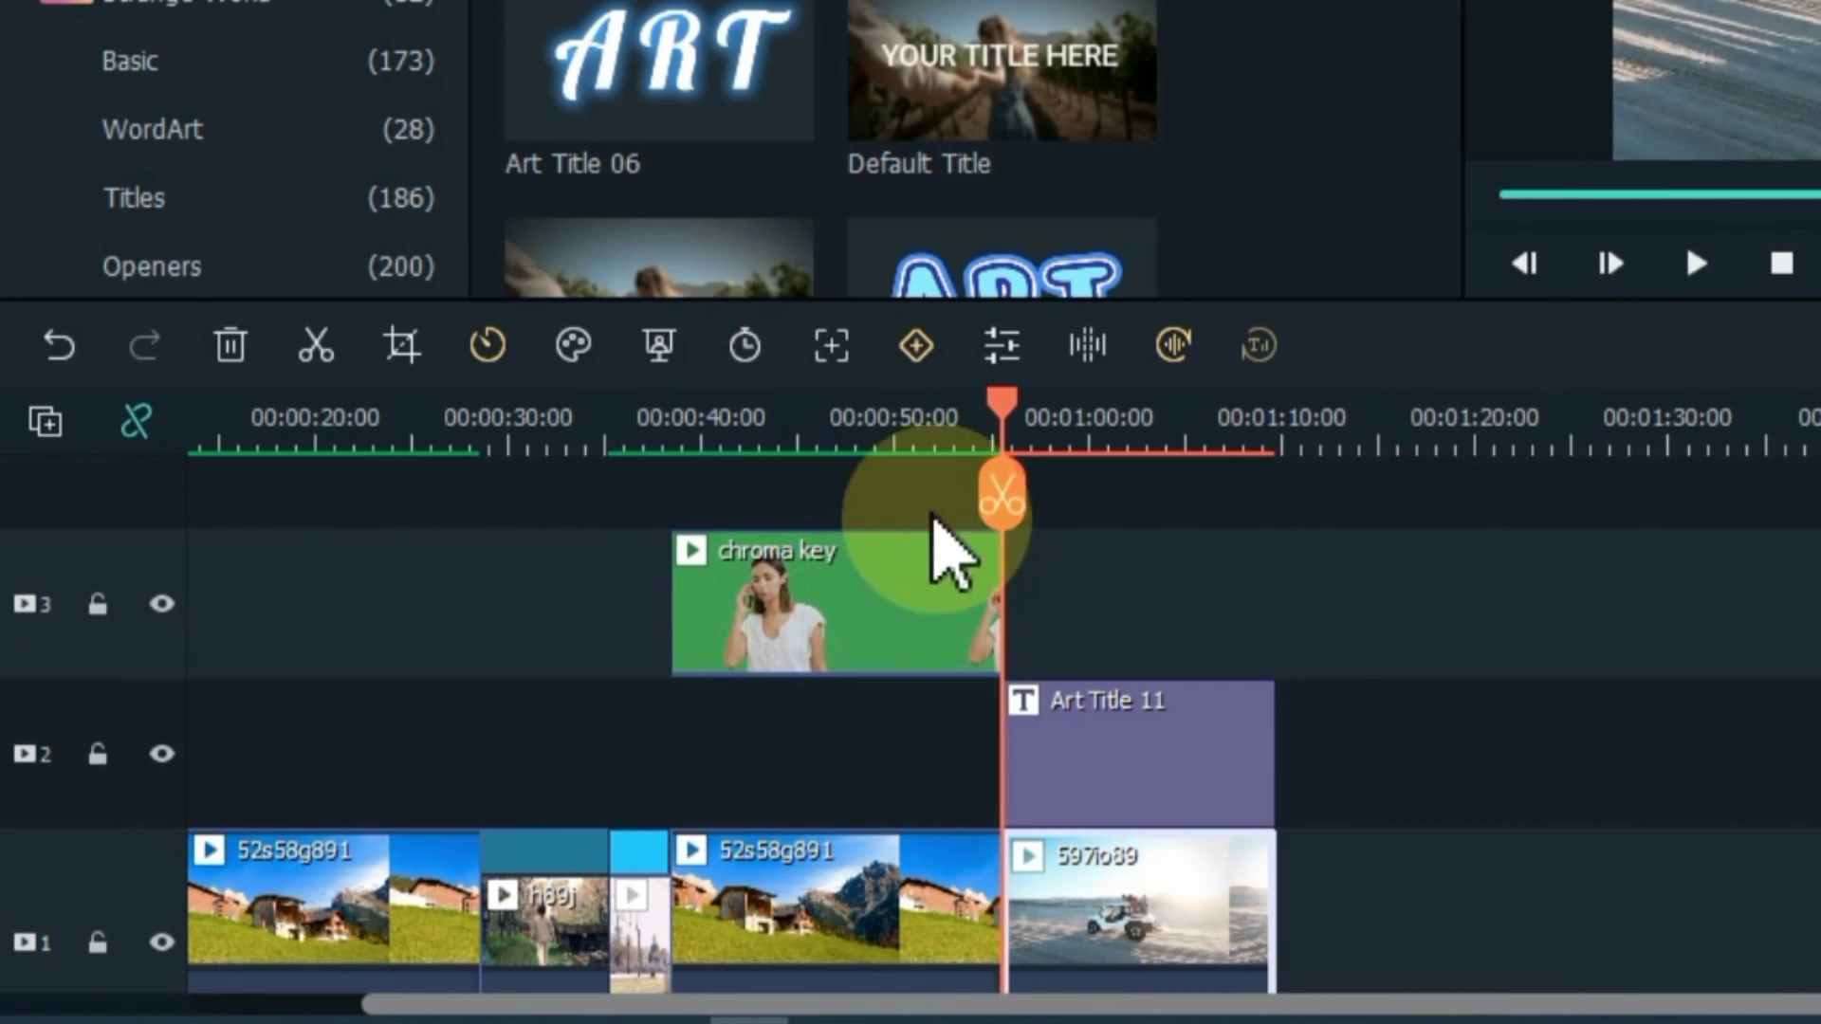
pyautogui.click(834, 347)
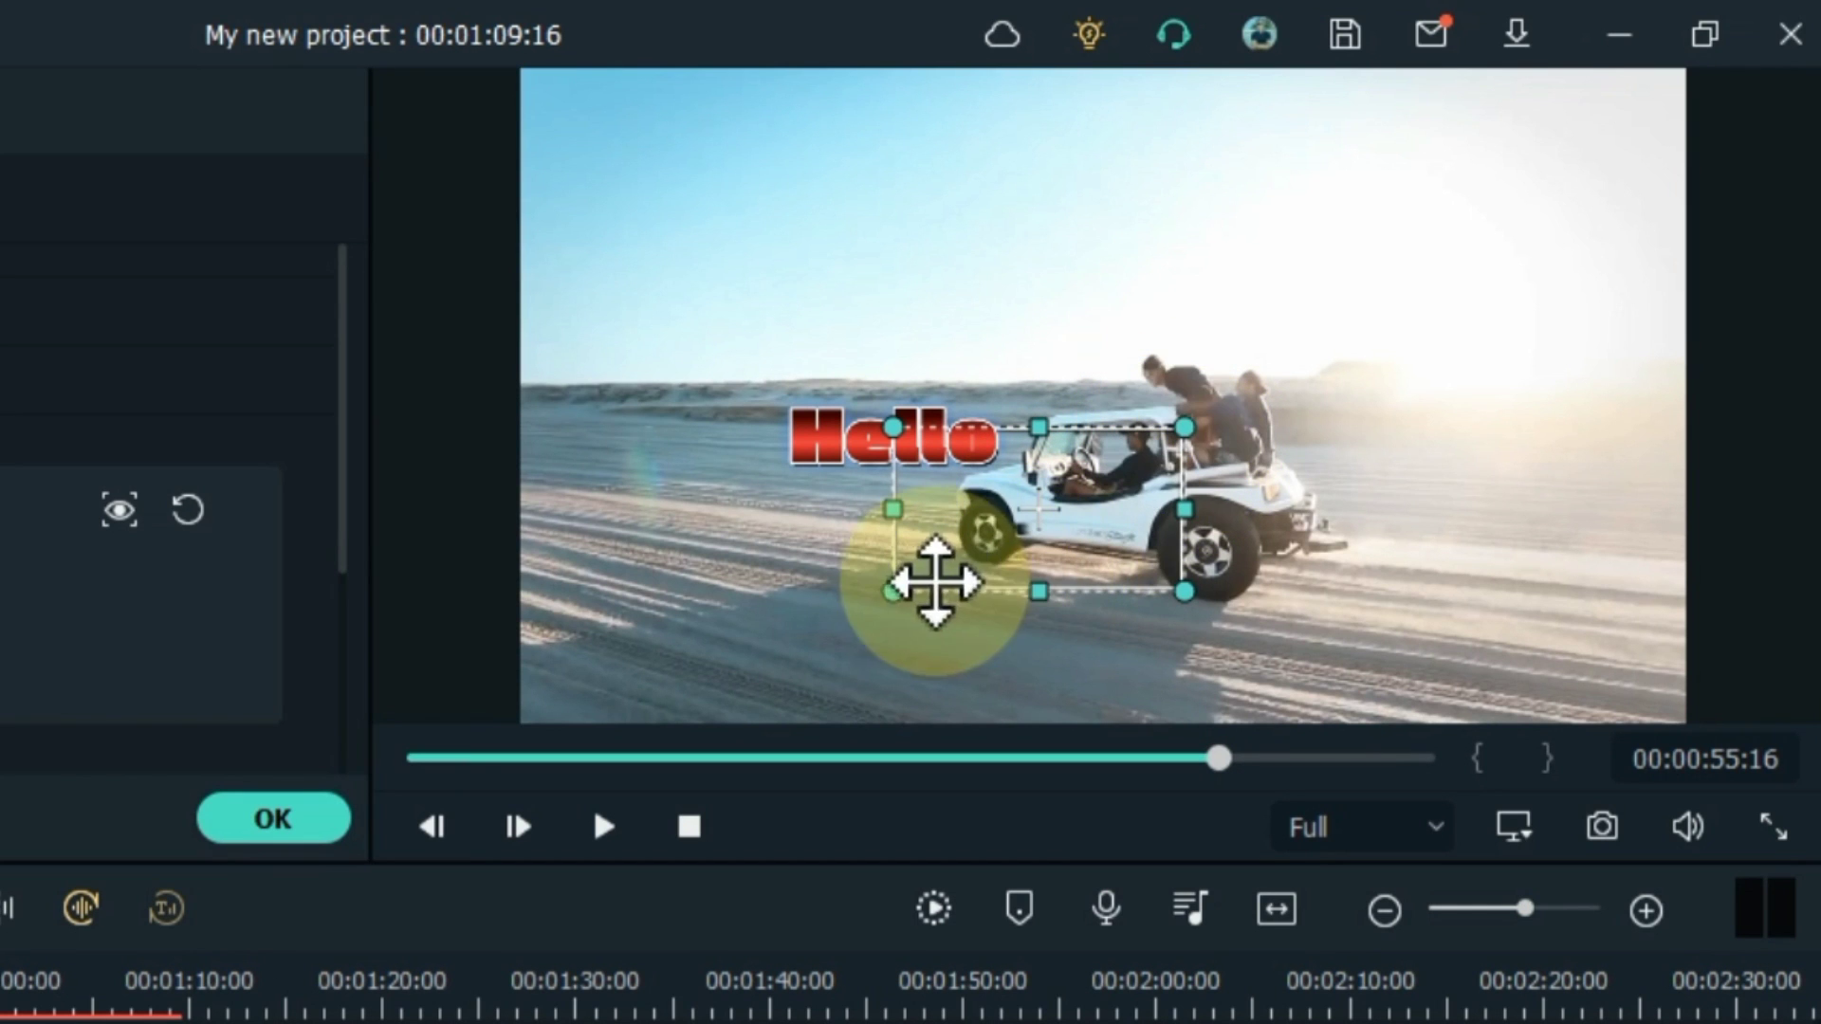
pyautogui.moveTo(896, 586); pyautogui.dragTo(987, 569)
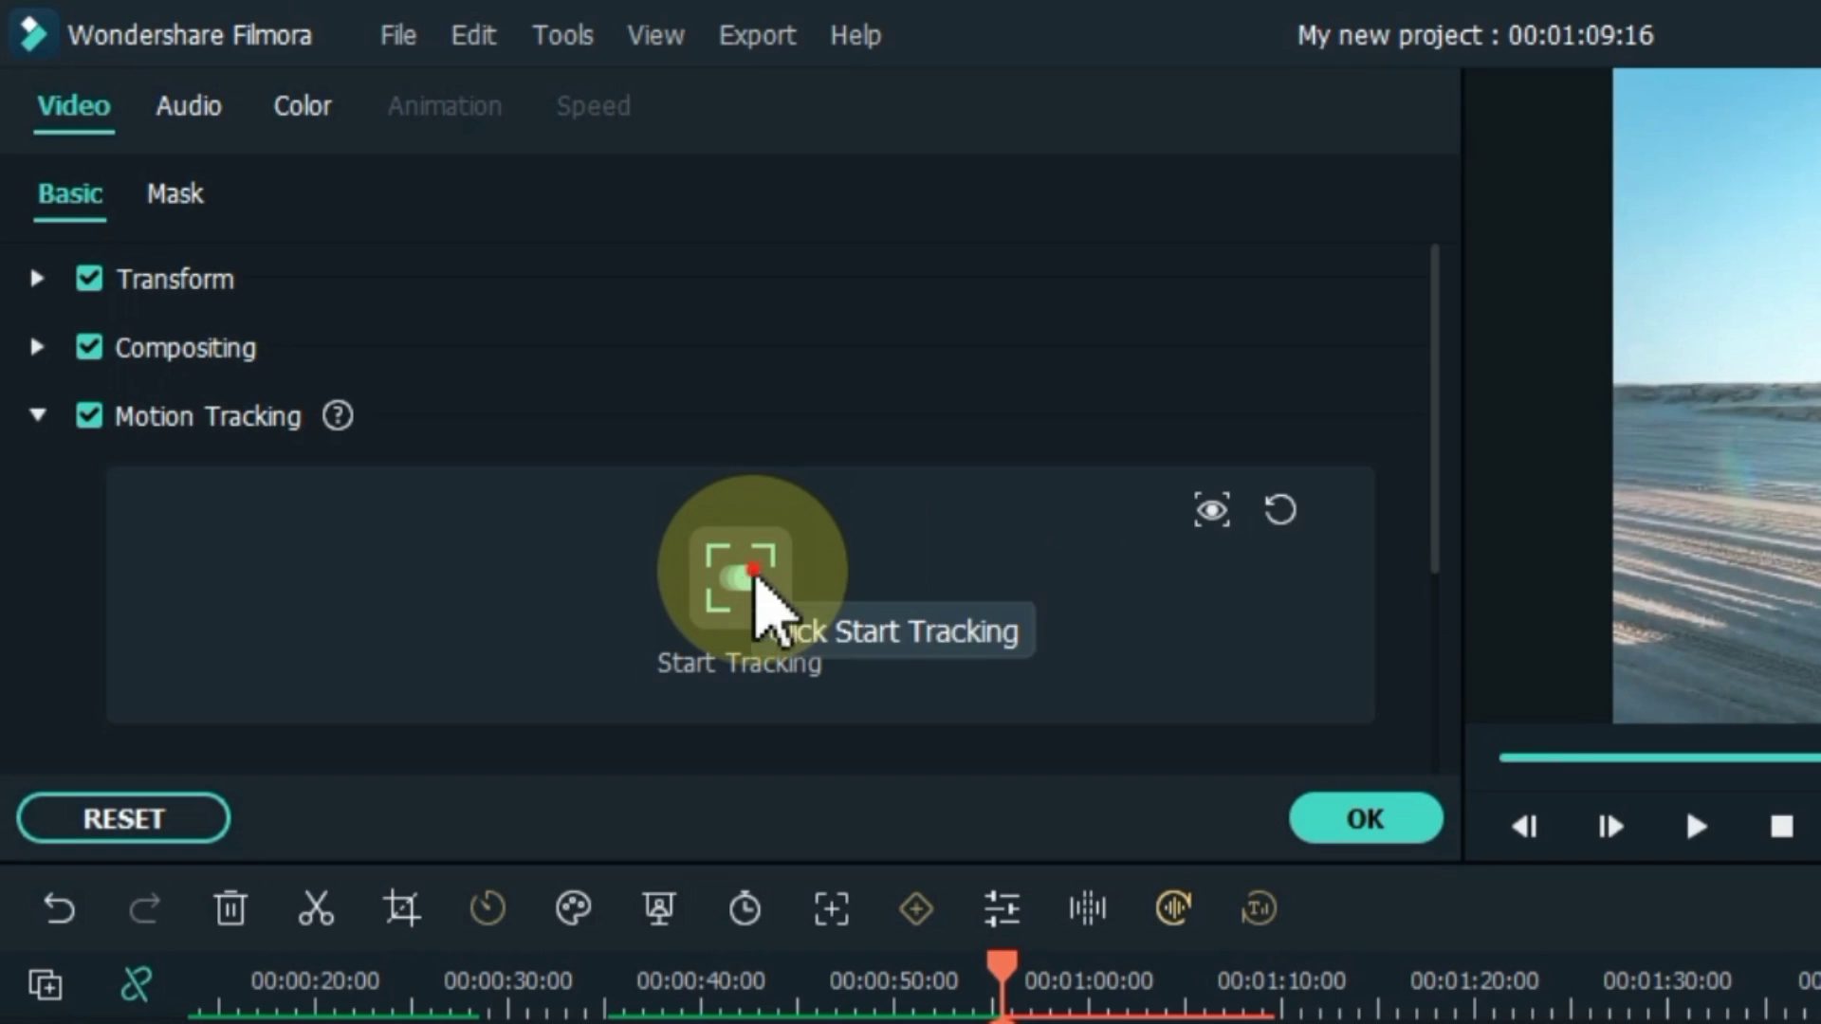
pyautogui.click(749, 573)
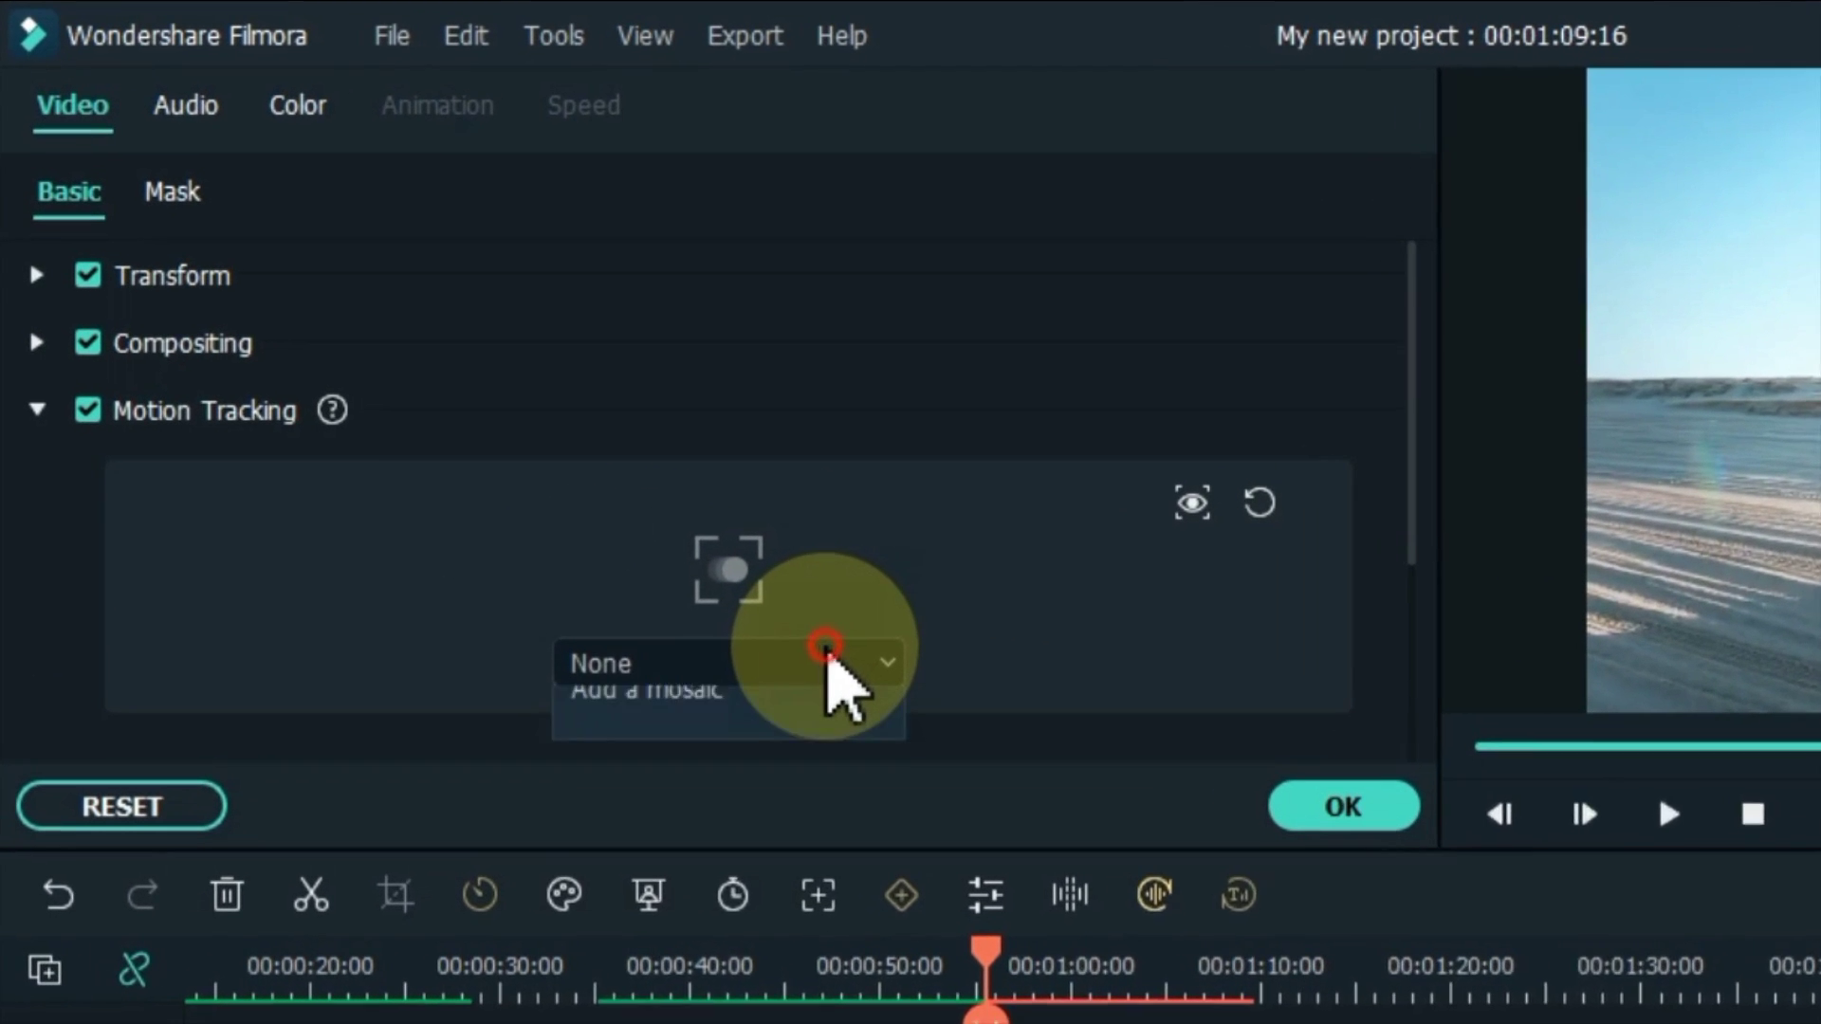
# Link Art Title 11 to the tracked motion of the 597io89 clip and play back the result.
pyautogui.click(529, 437)
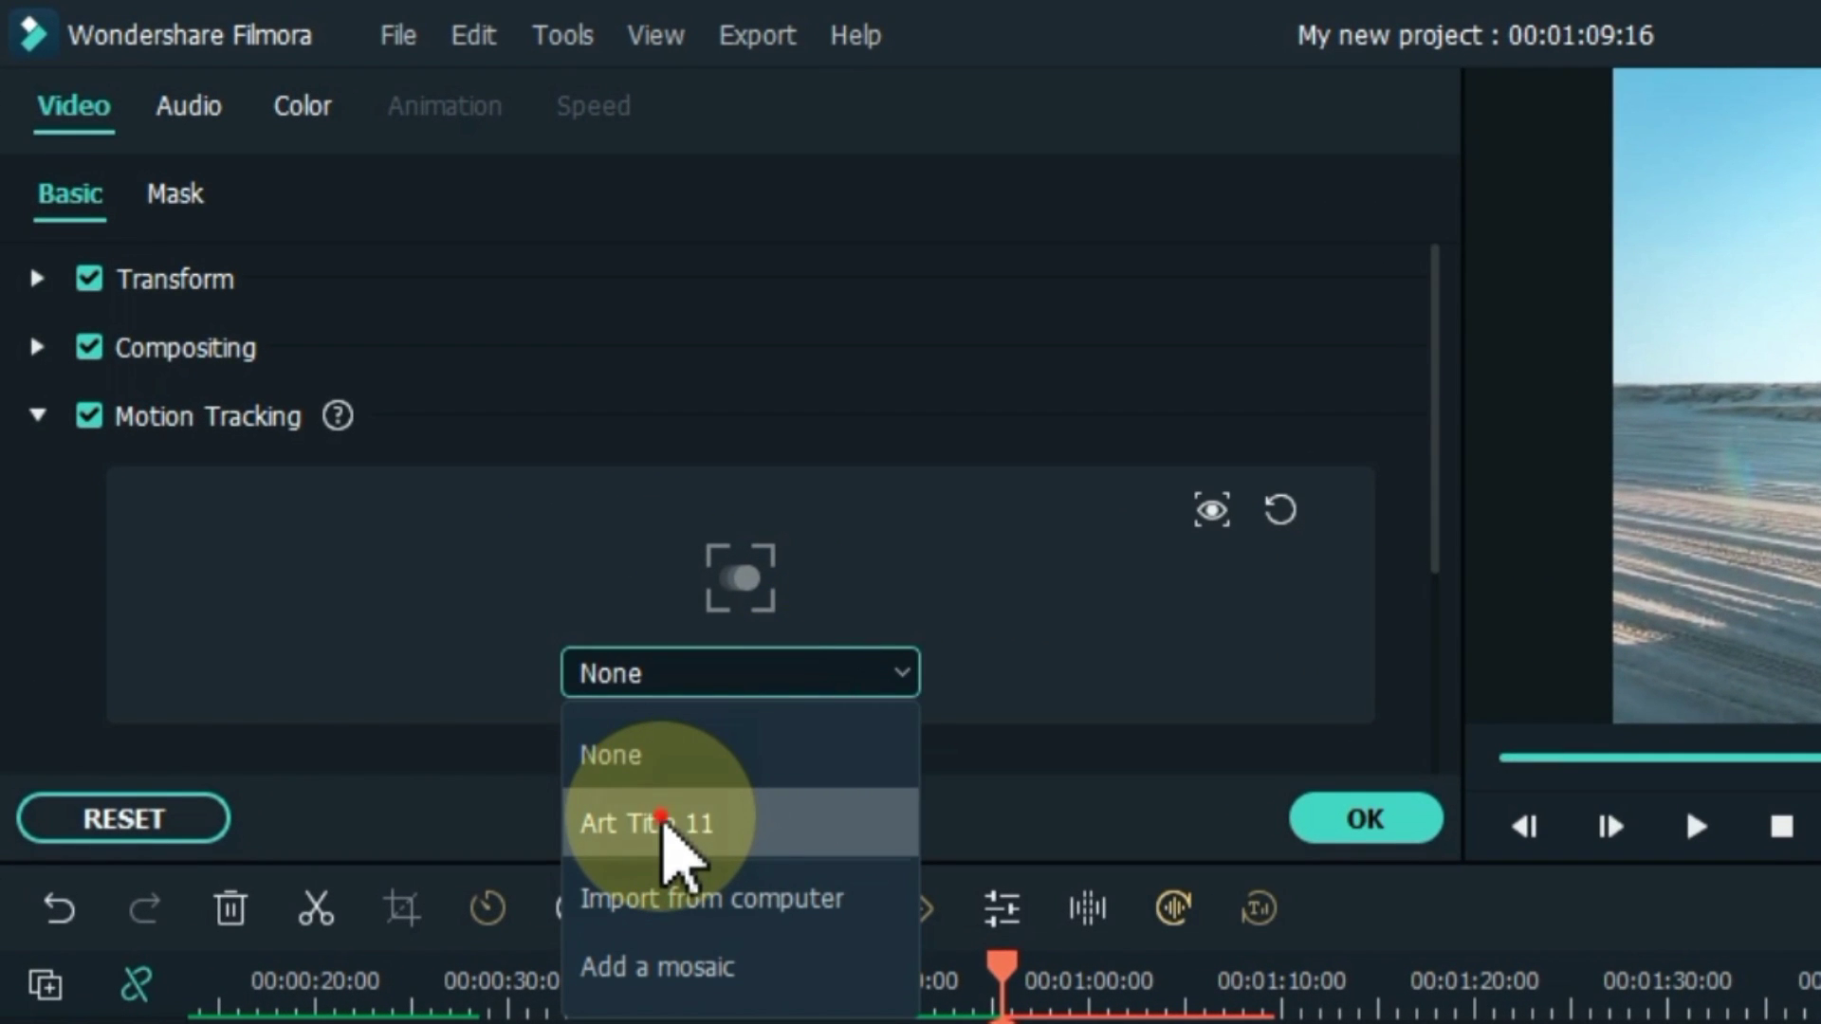
pyautogui.click(665, 823)
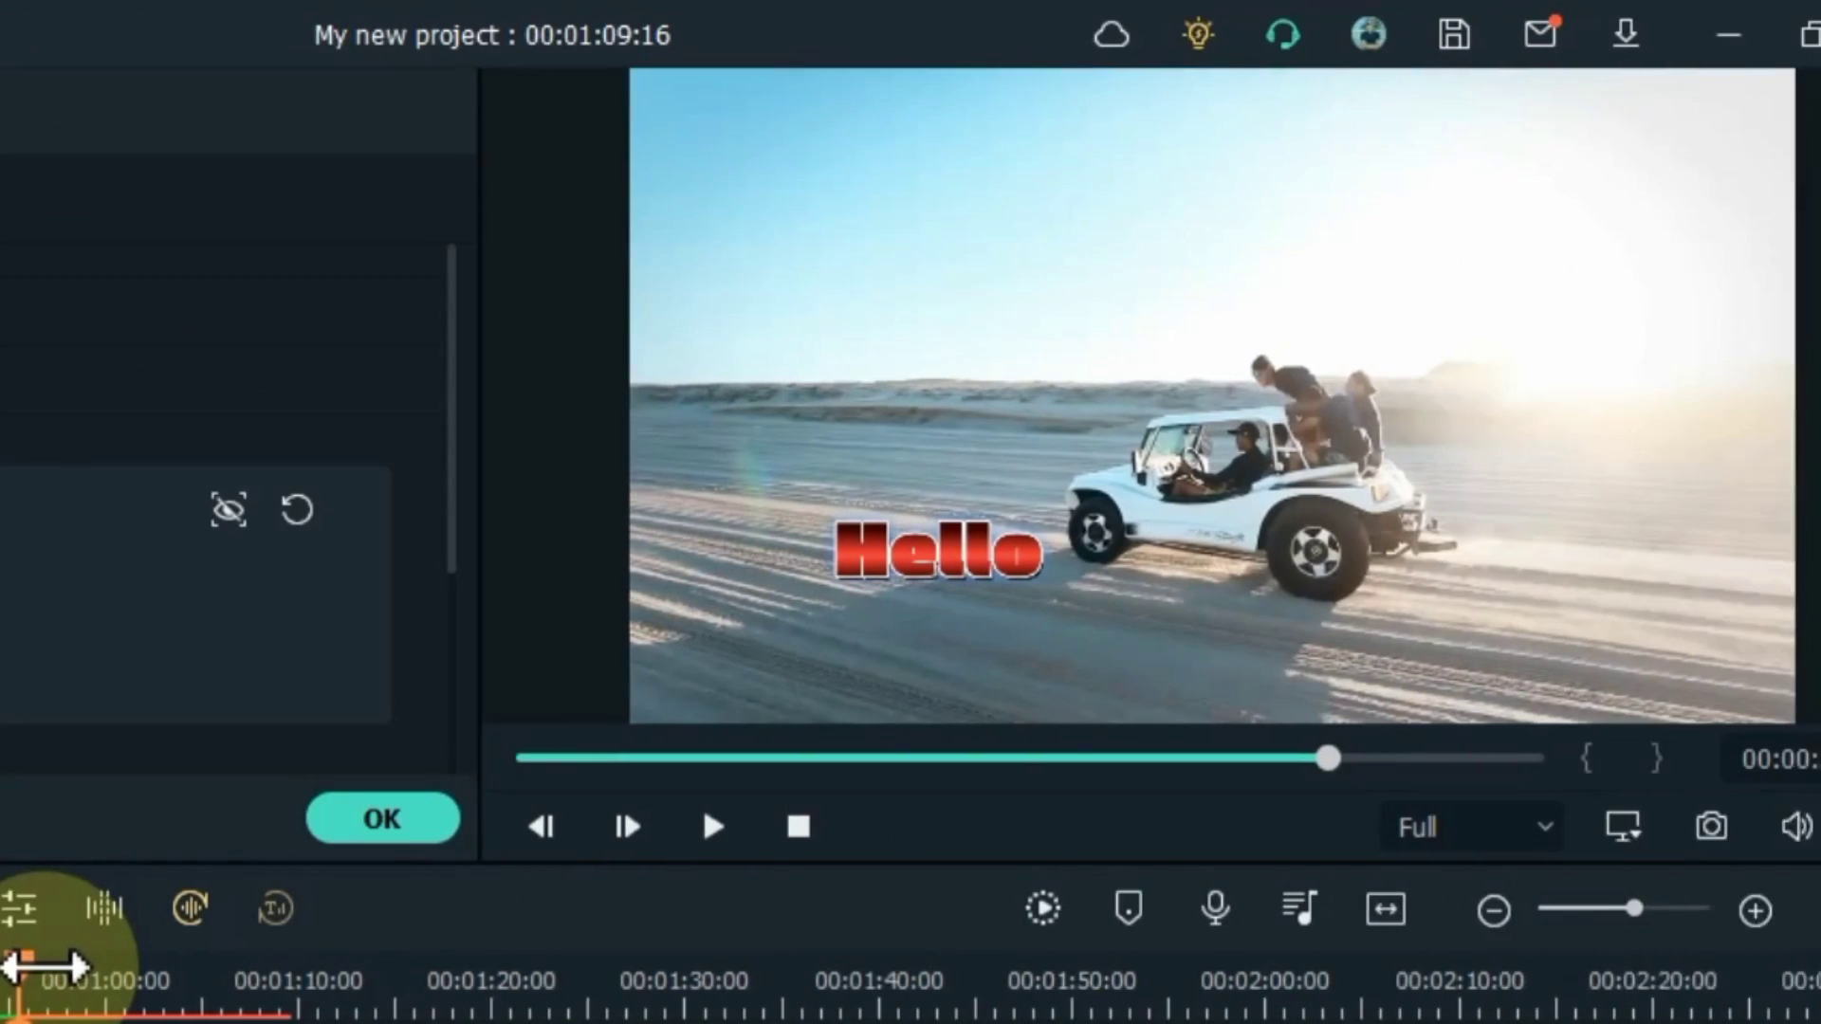
pyautogui.press('space')
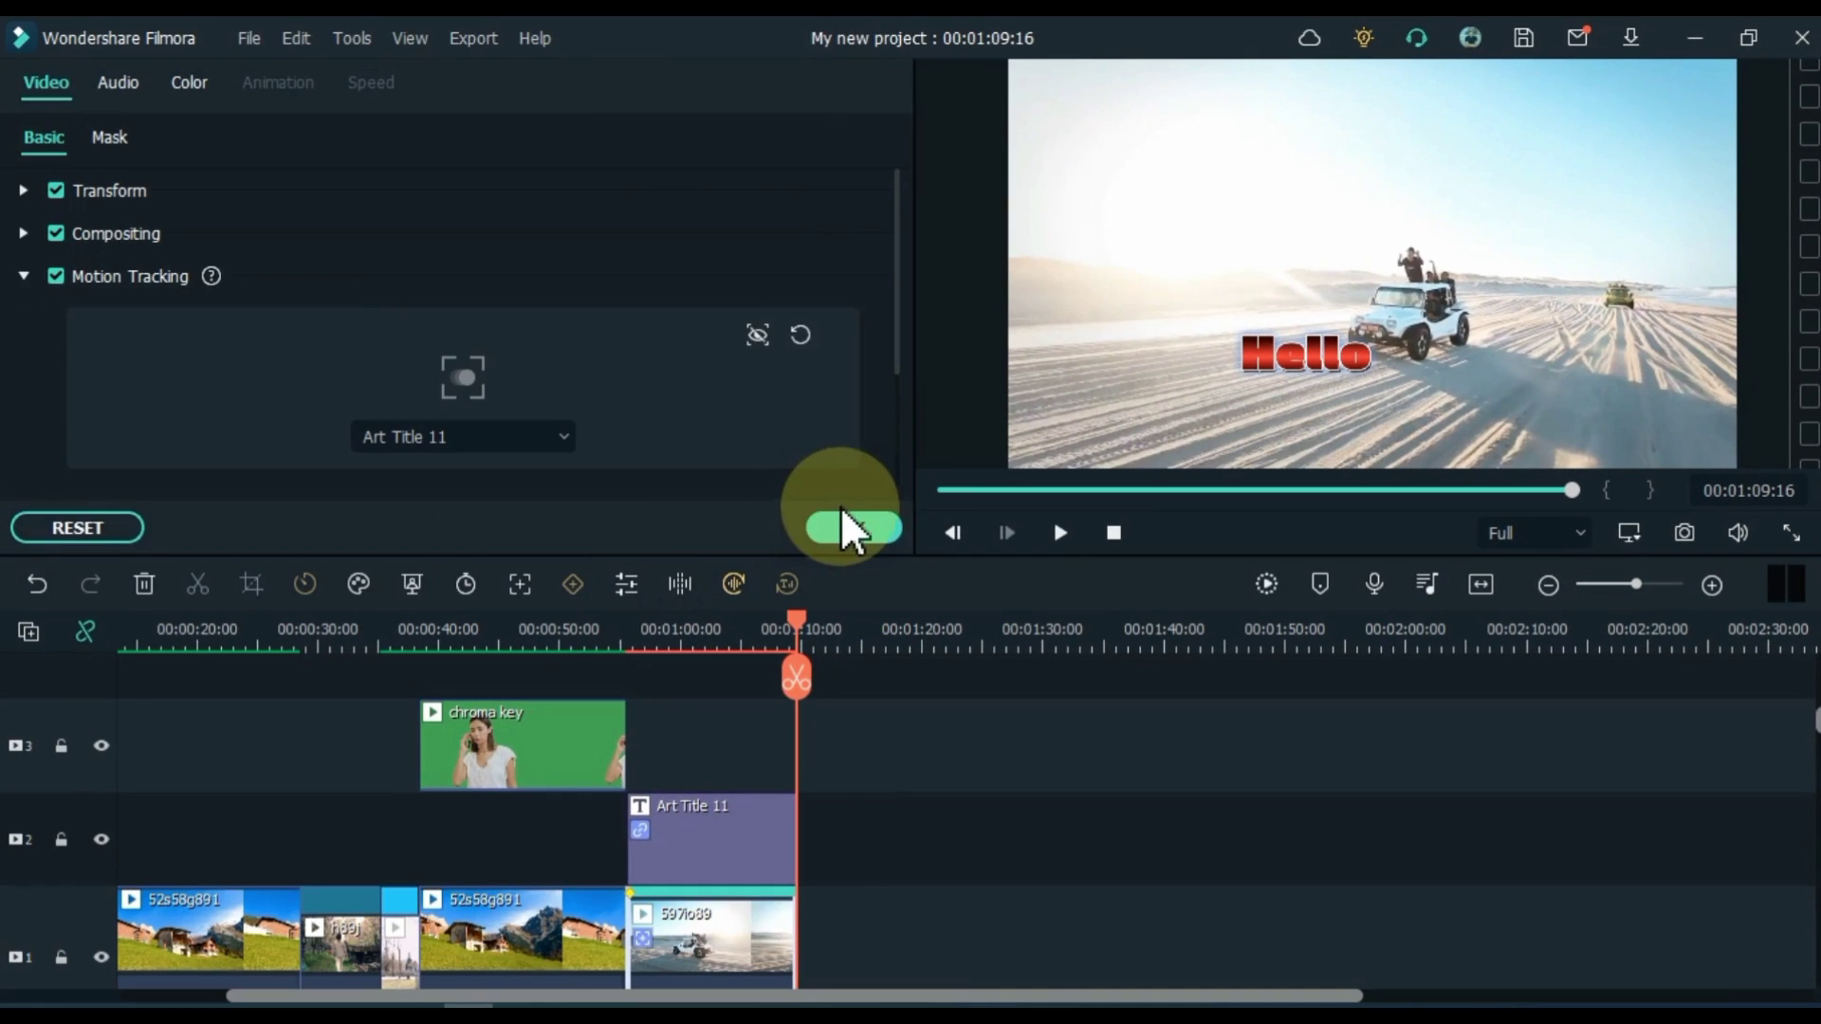
pyautogui.click(273, 819)
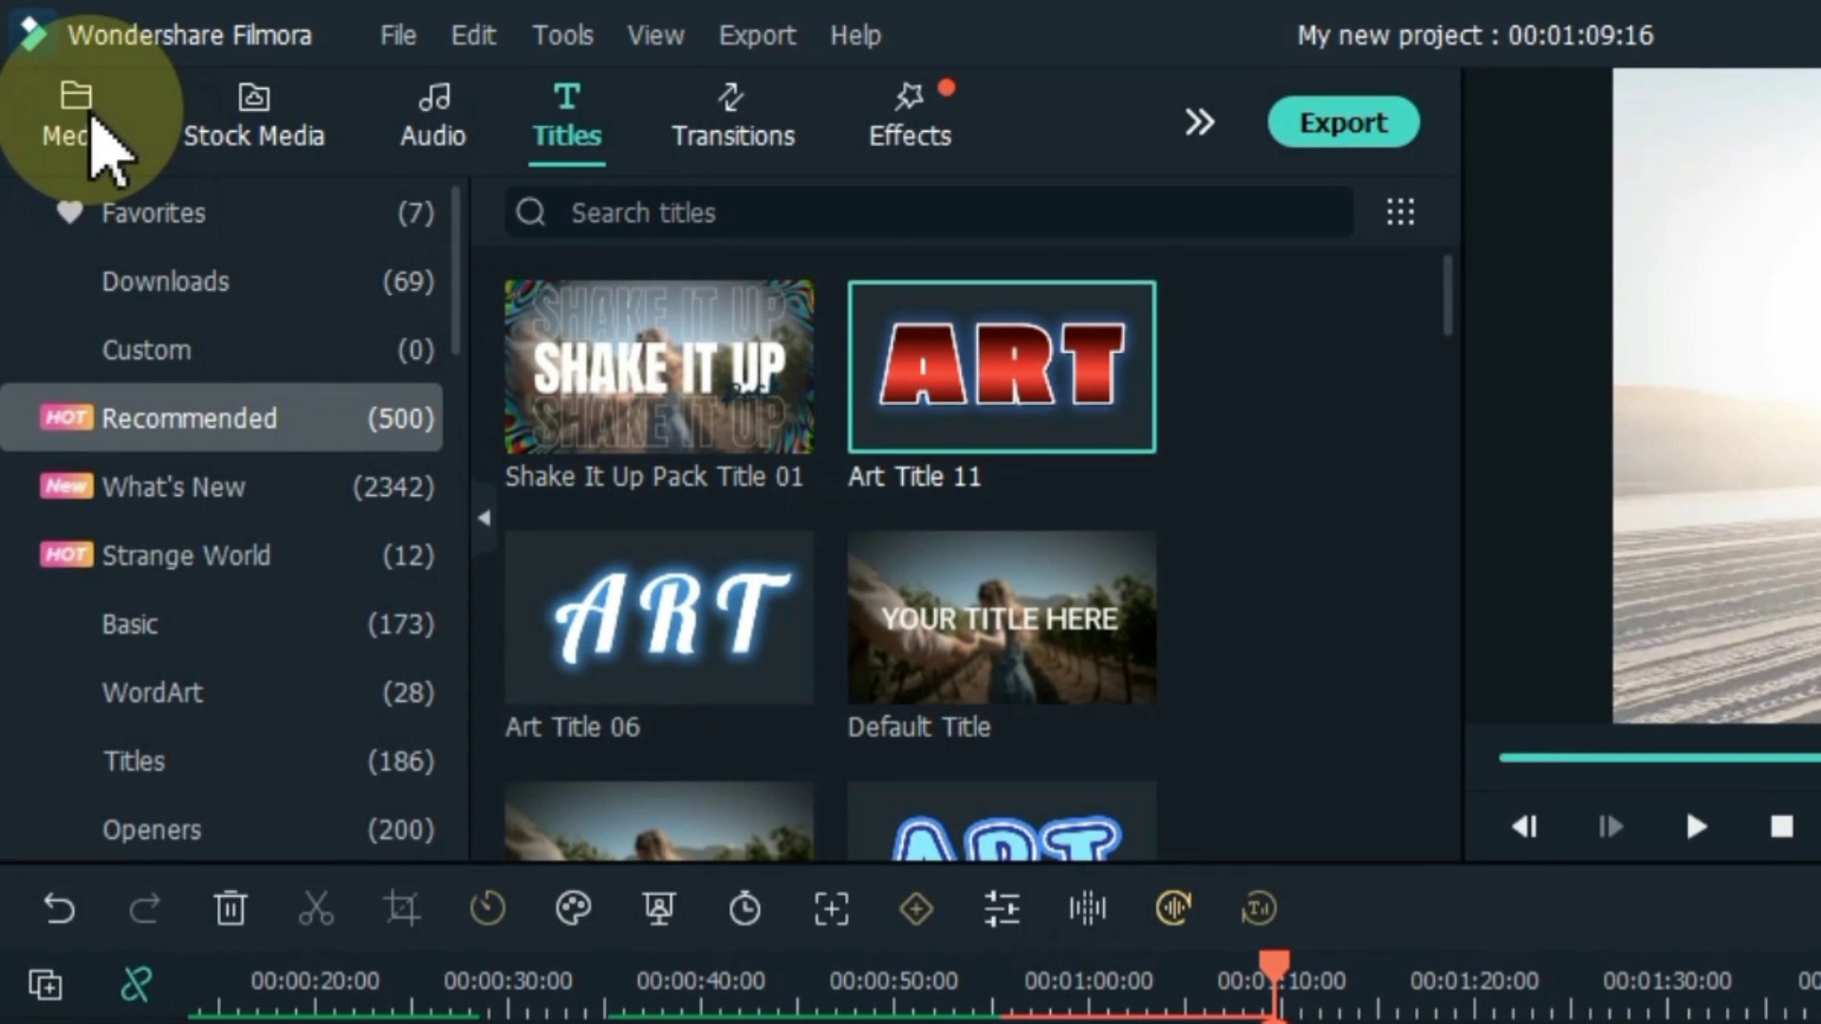
# Add the hrt89421 video to track 1 directly after the 597io89 clip and preview it.
pyautogui.click(53, 87)
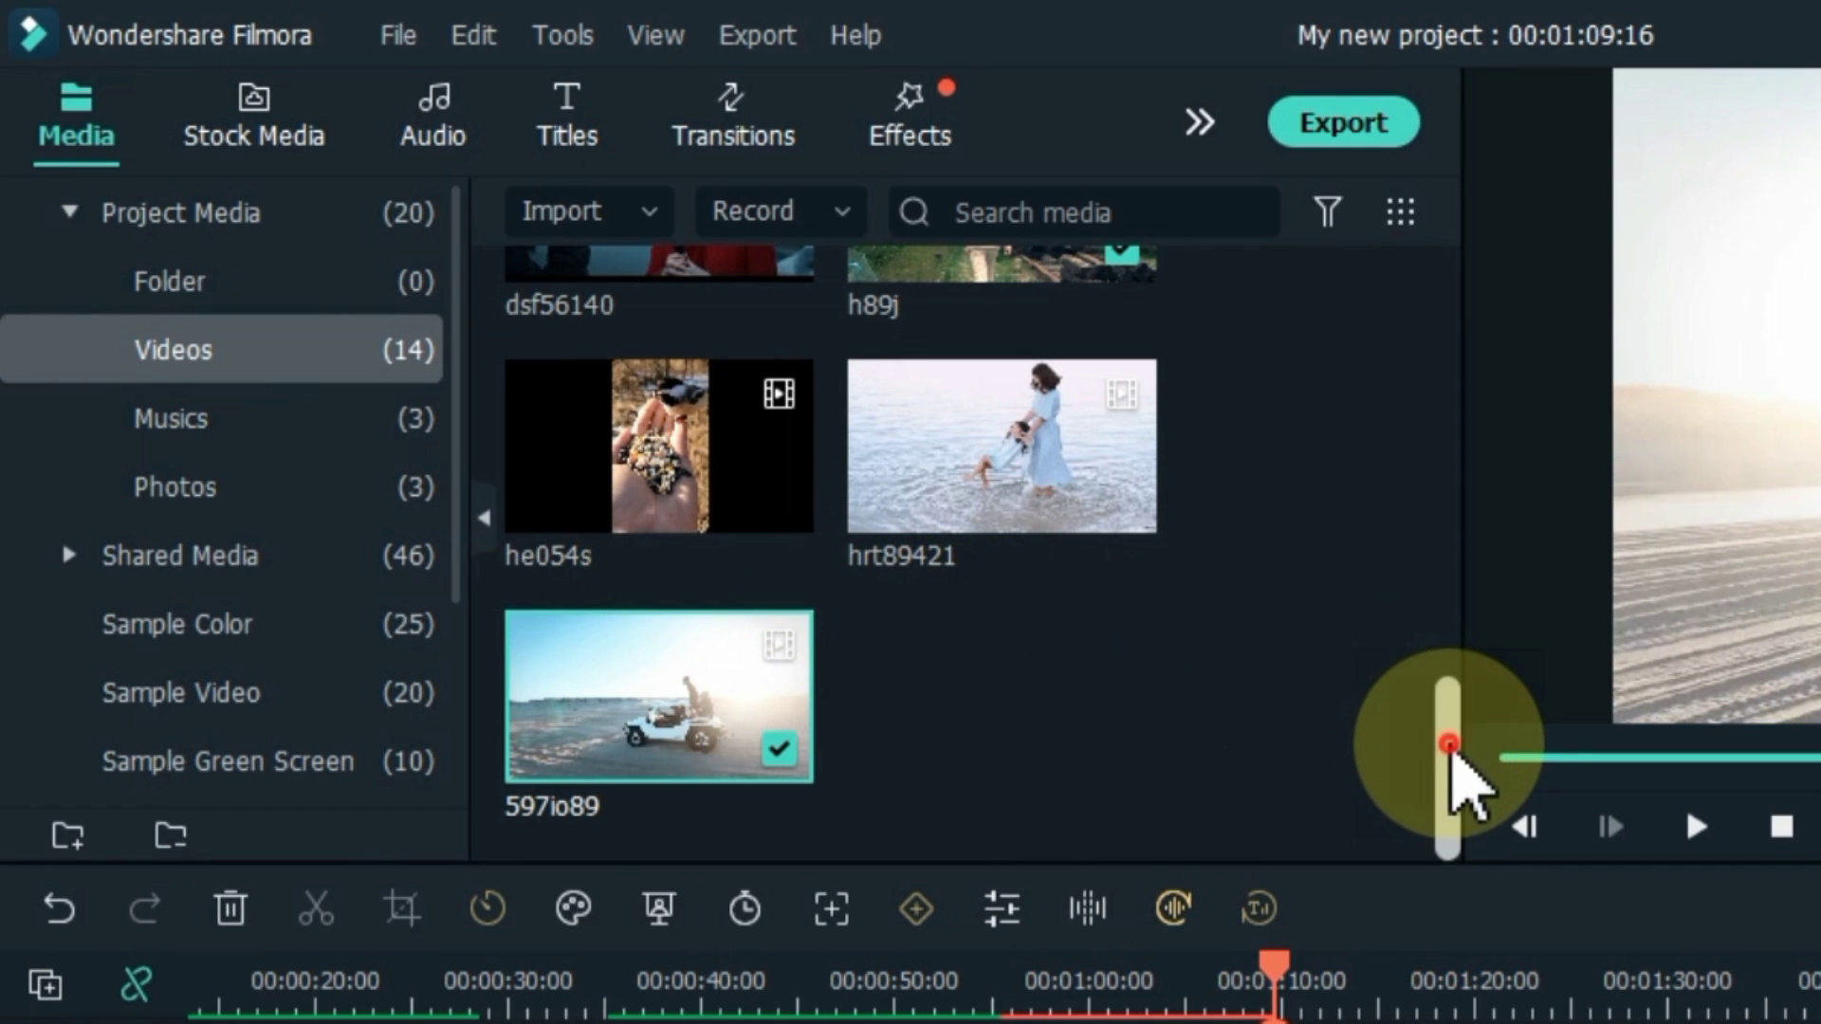
pyautogui.moveTo(954, 447); pyautogui.dragTo(1302, 1023)
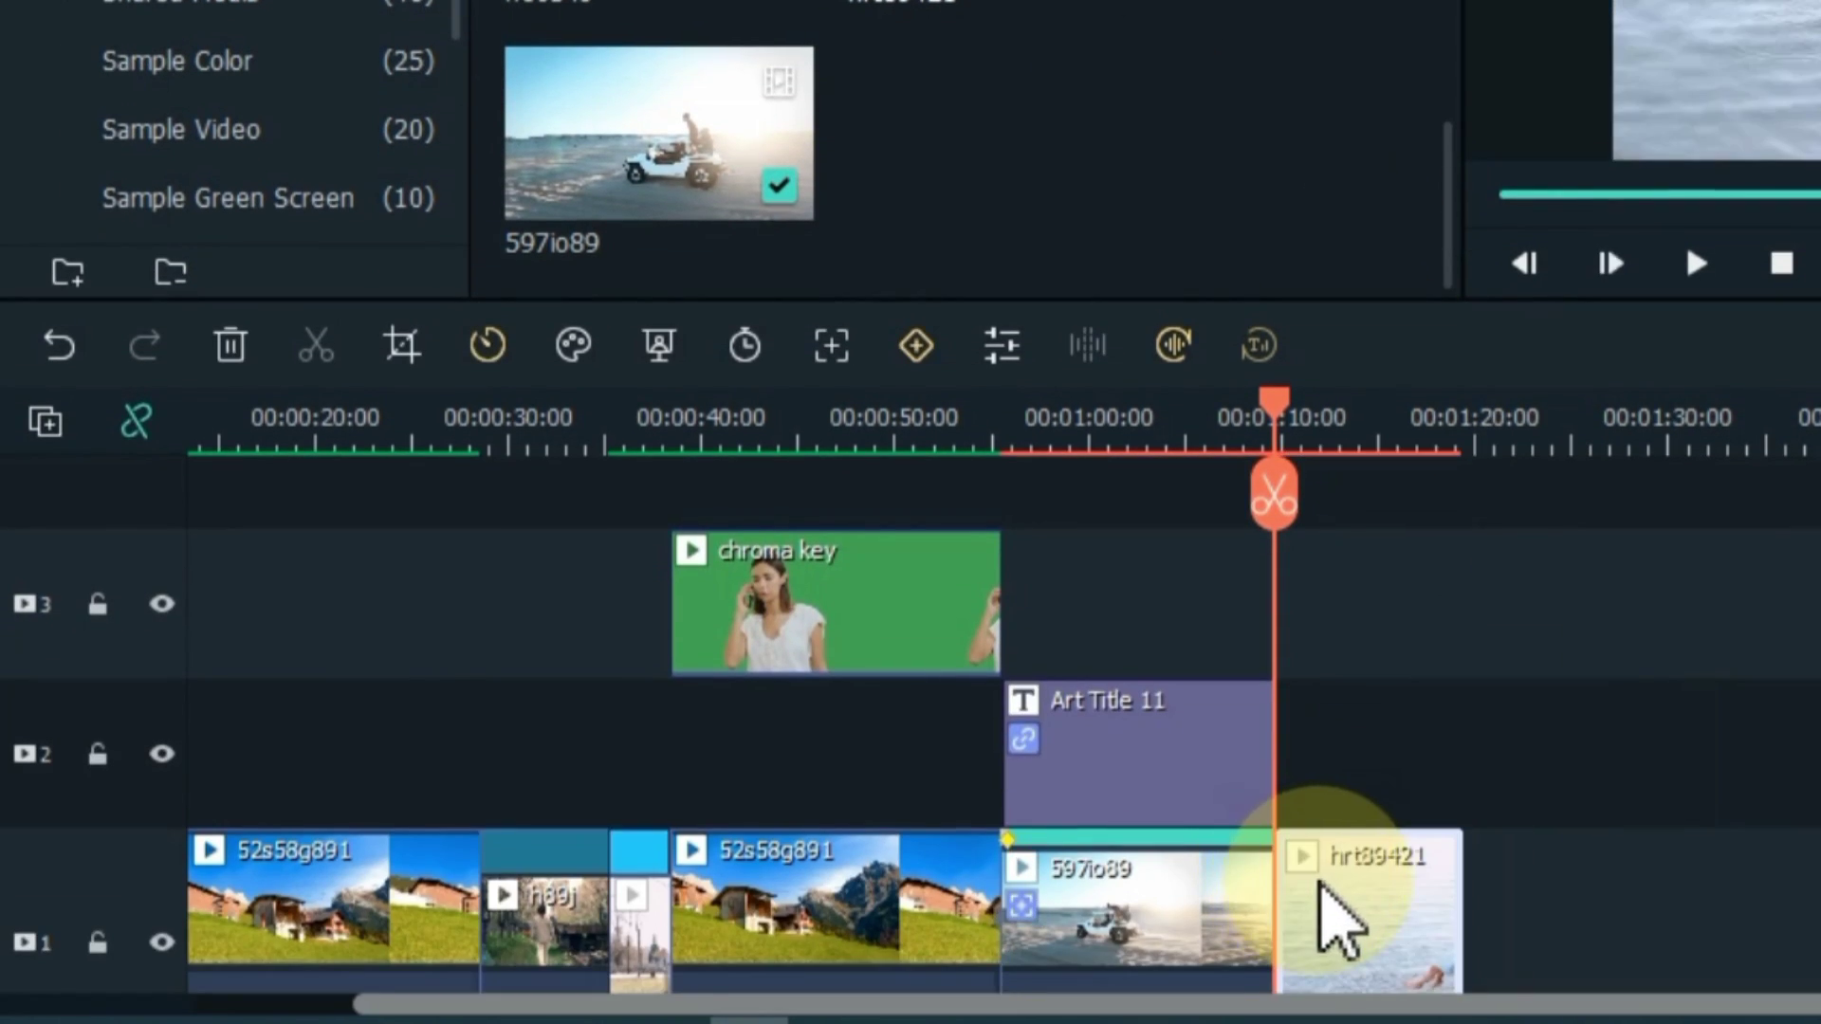
pyautogui.click(1697, 263)
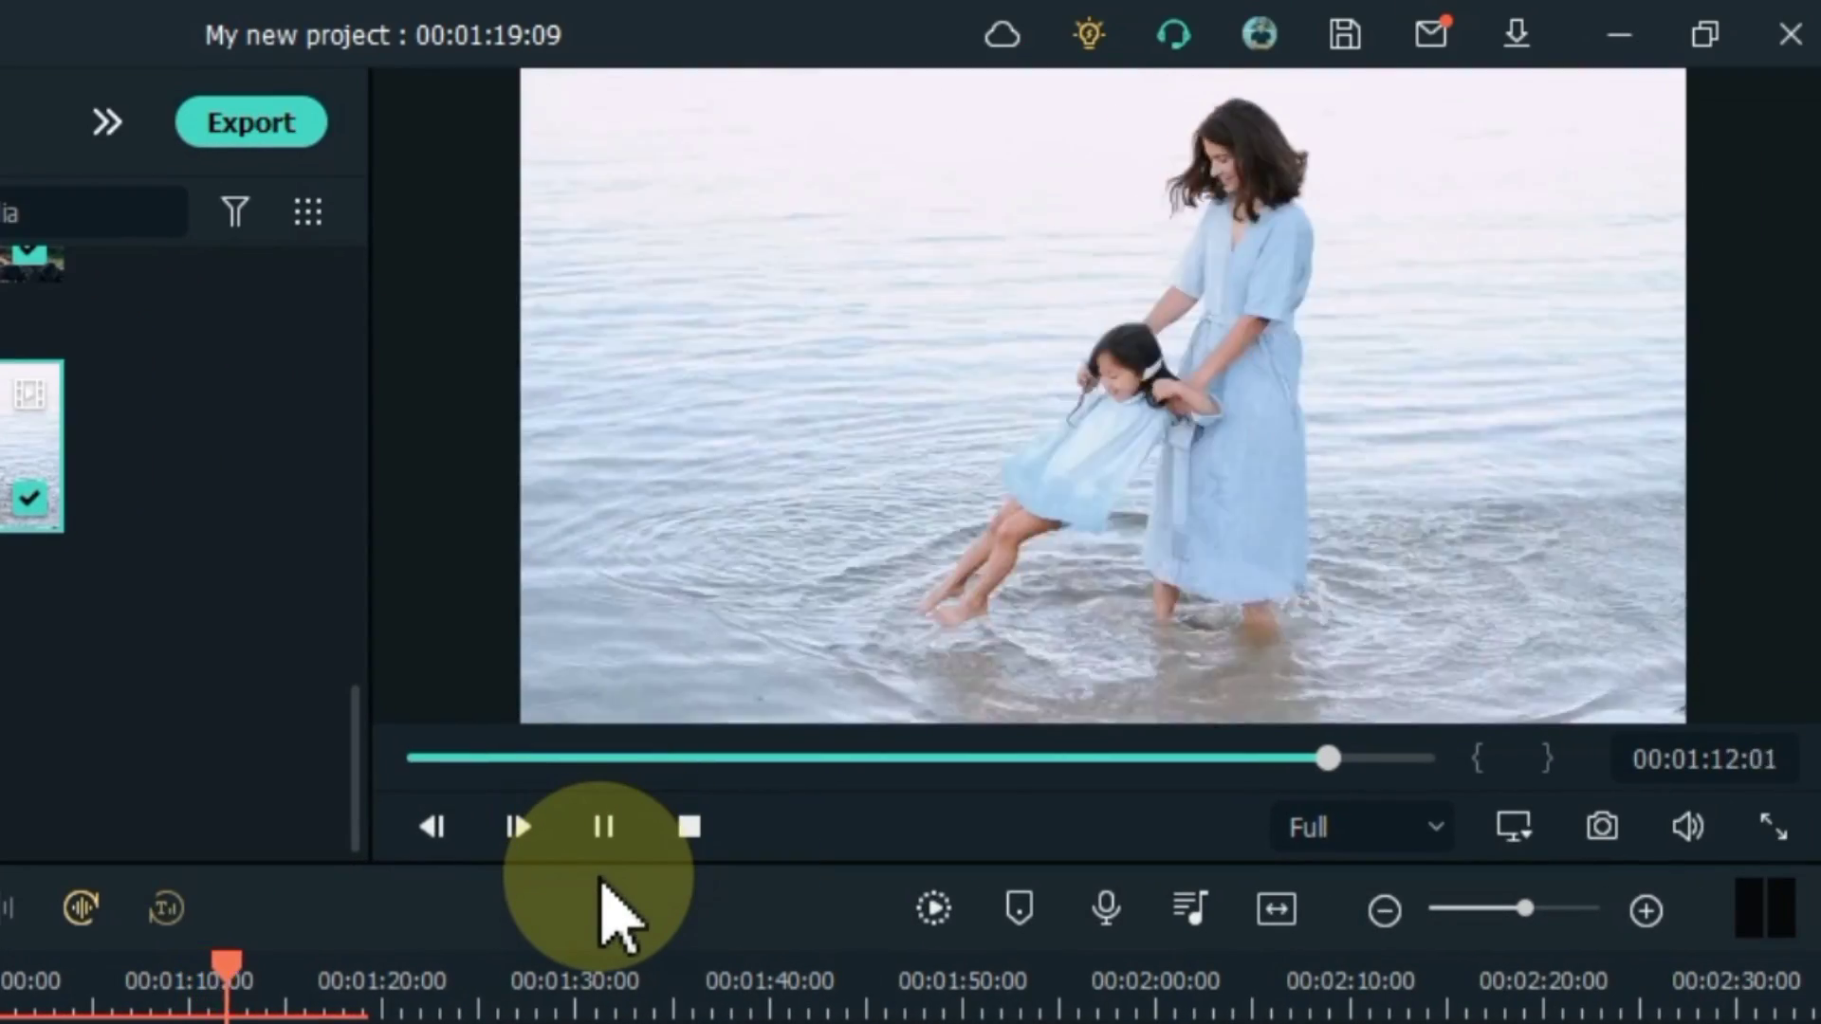
pyautogui.press('space')
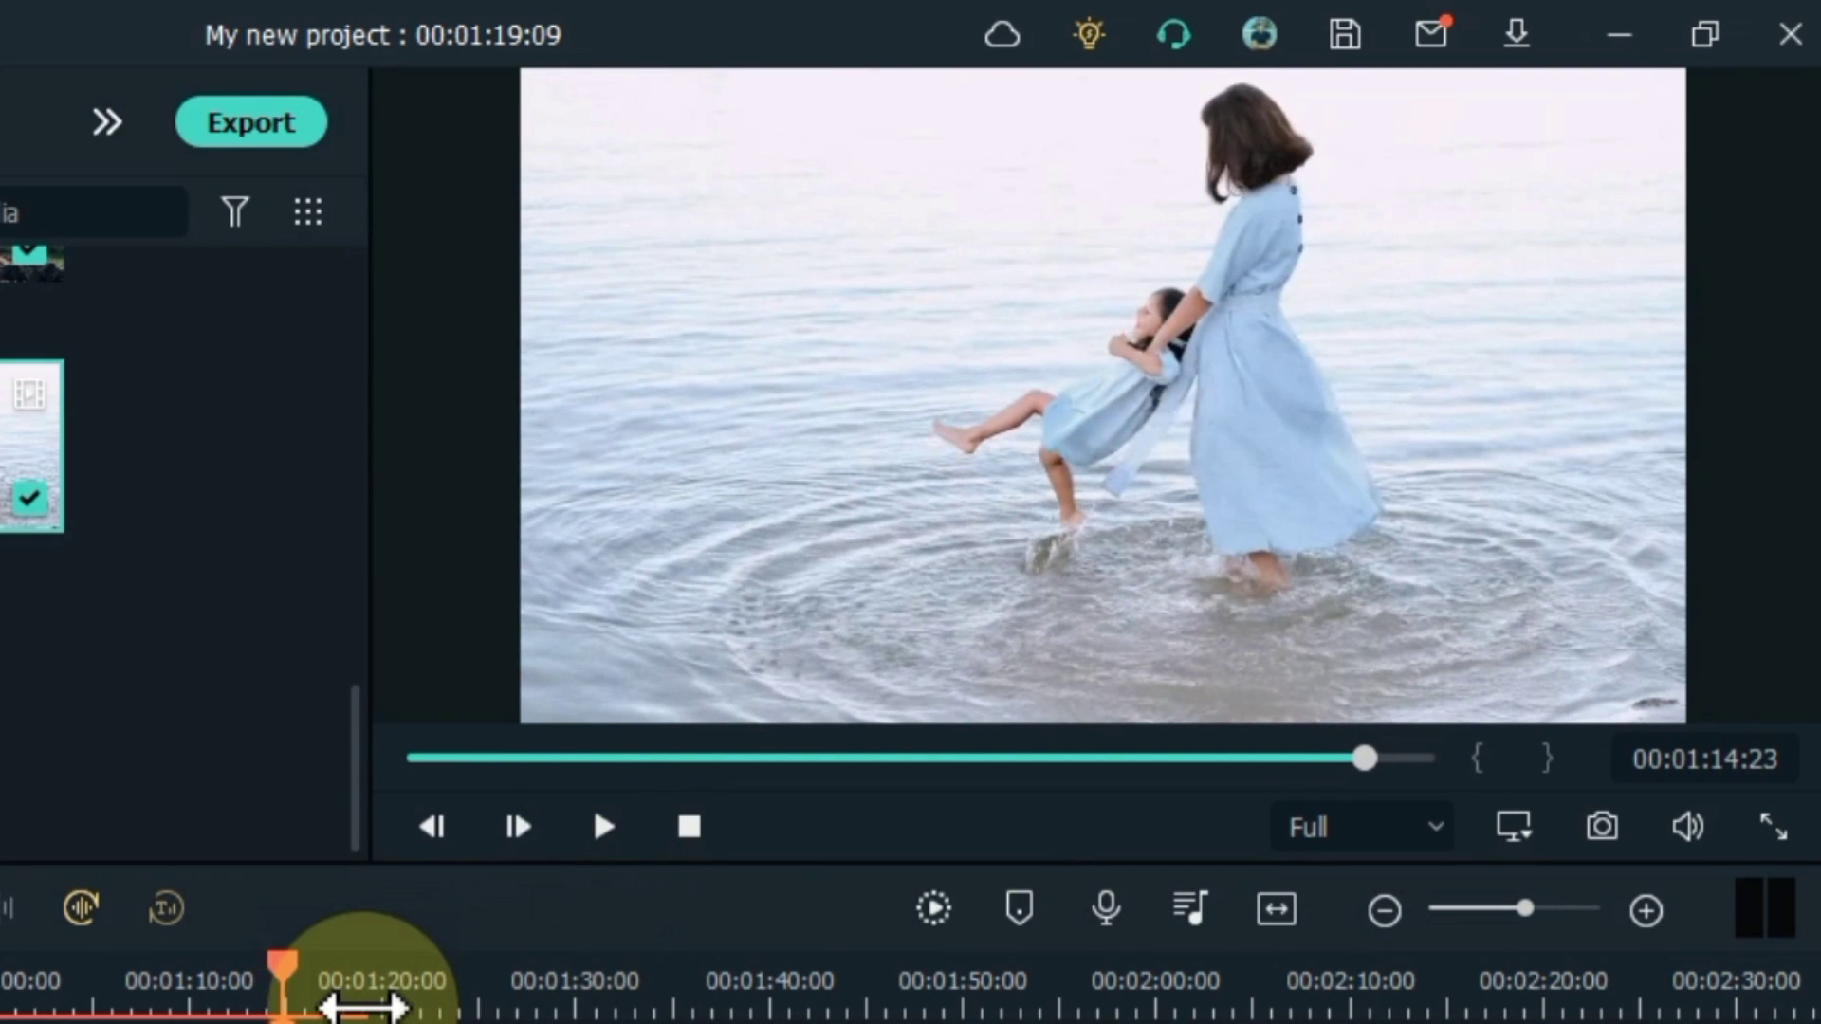
# Open keyframe animation for the hrt89421 clip and place a first keyframe just after the clip's start.
pyautogui.click(186, 987)
pyautogui.click(1347, 889)
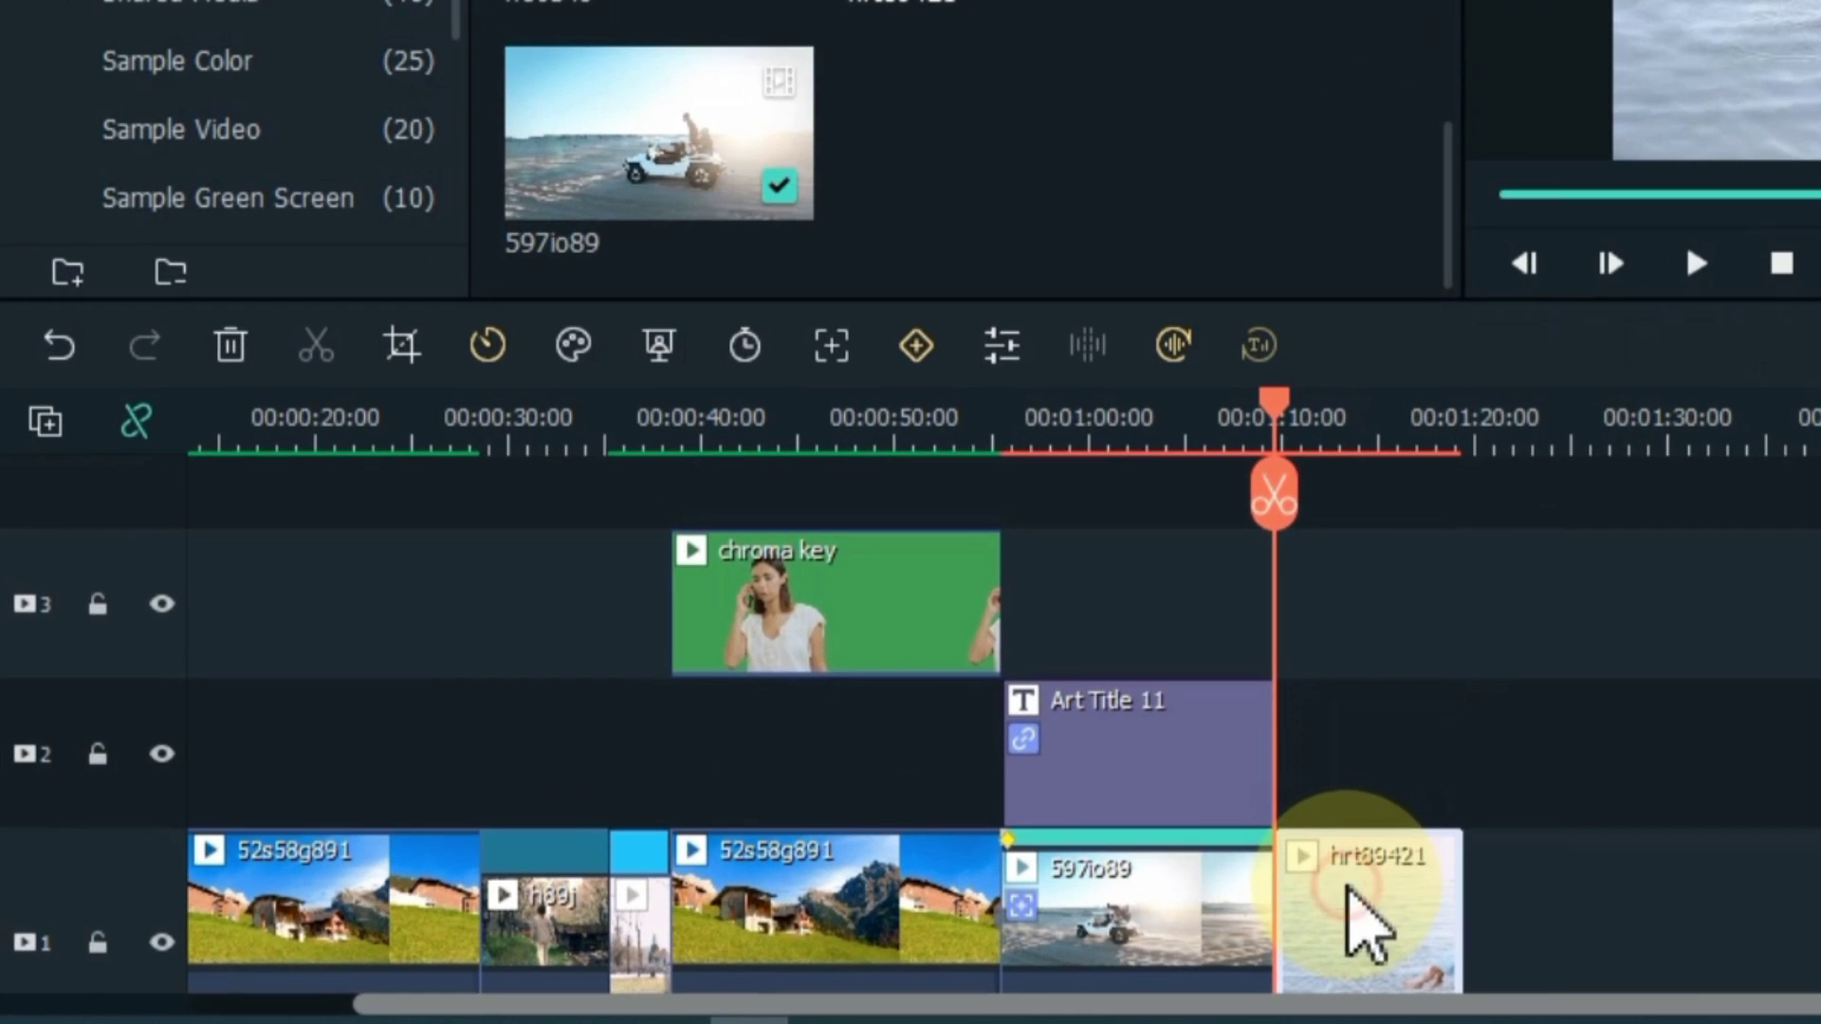
pyautogui.click(916, 346)
pyautogui.scroll(-2, 1380, 806)
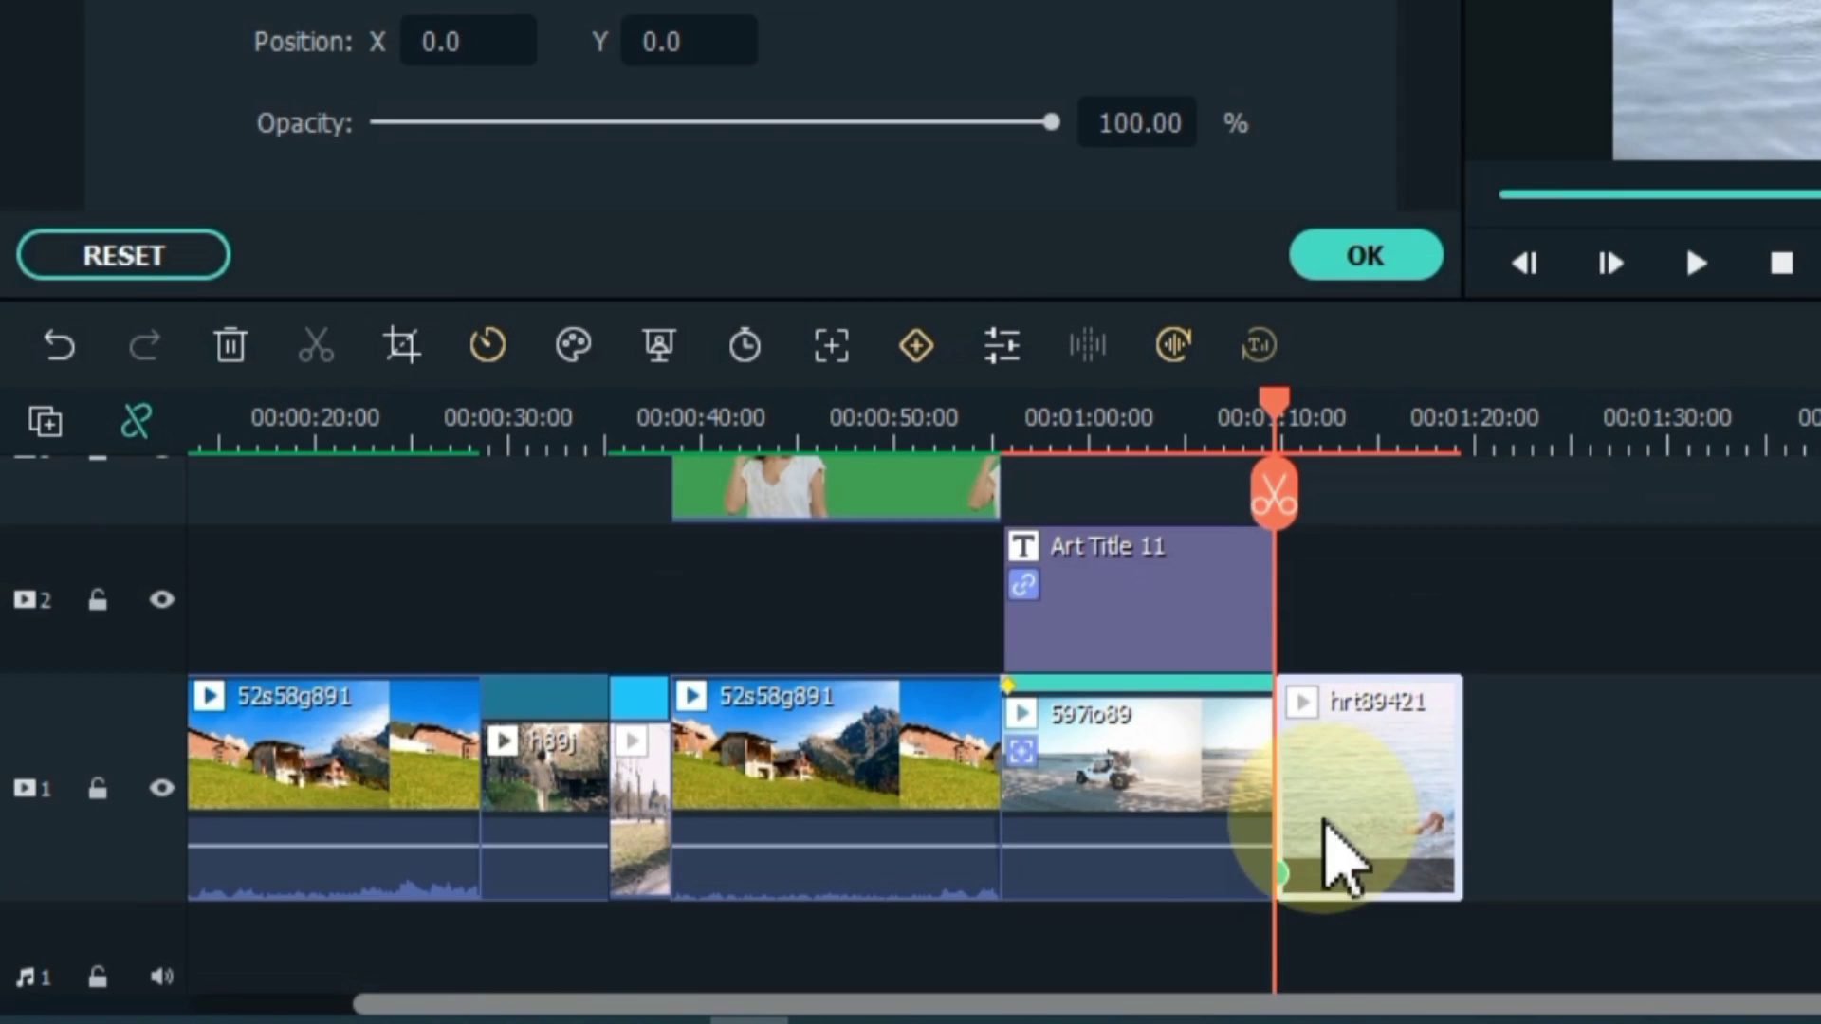
pyautogui.moveTo(1477, 406); pyautogui.dragTo(1820, 459)
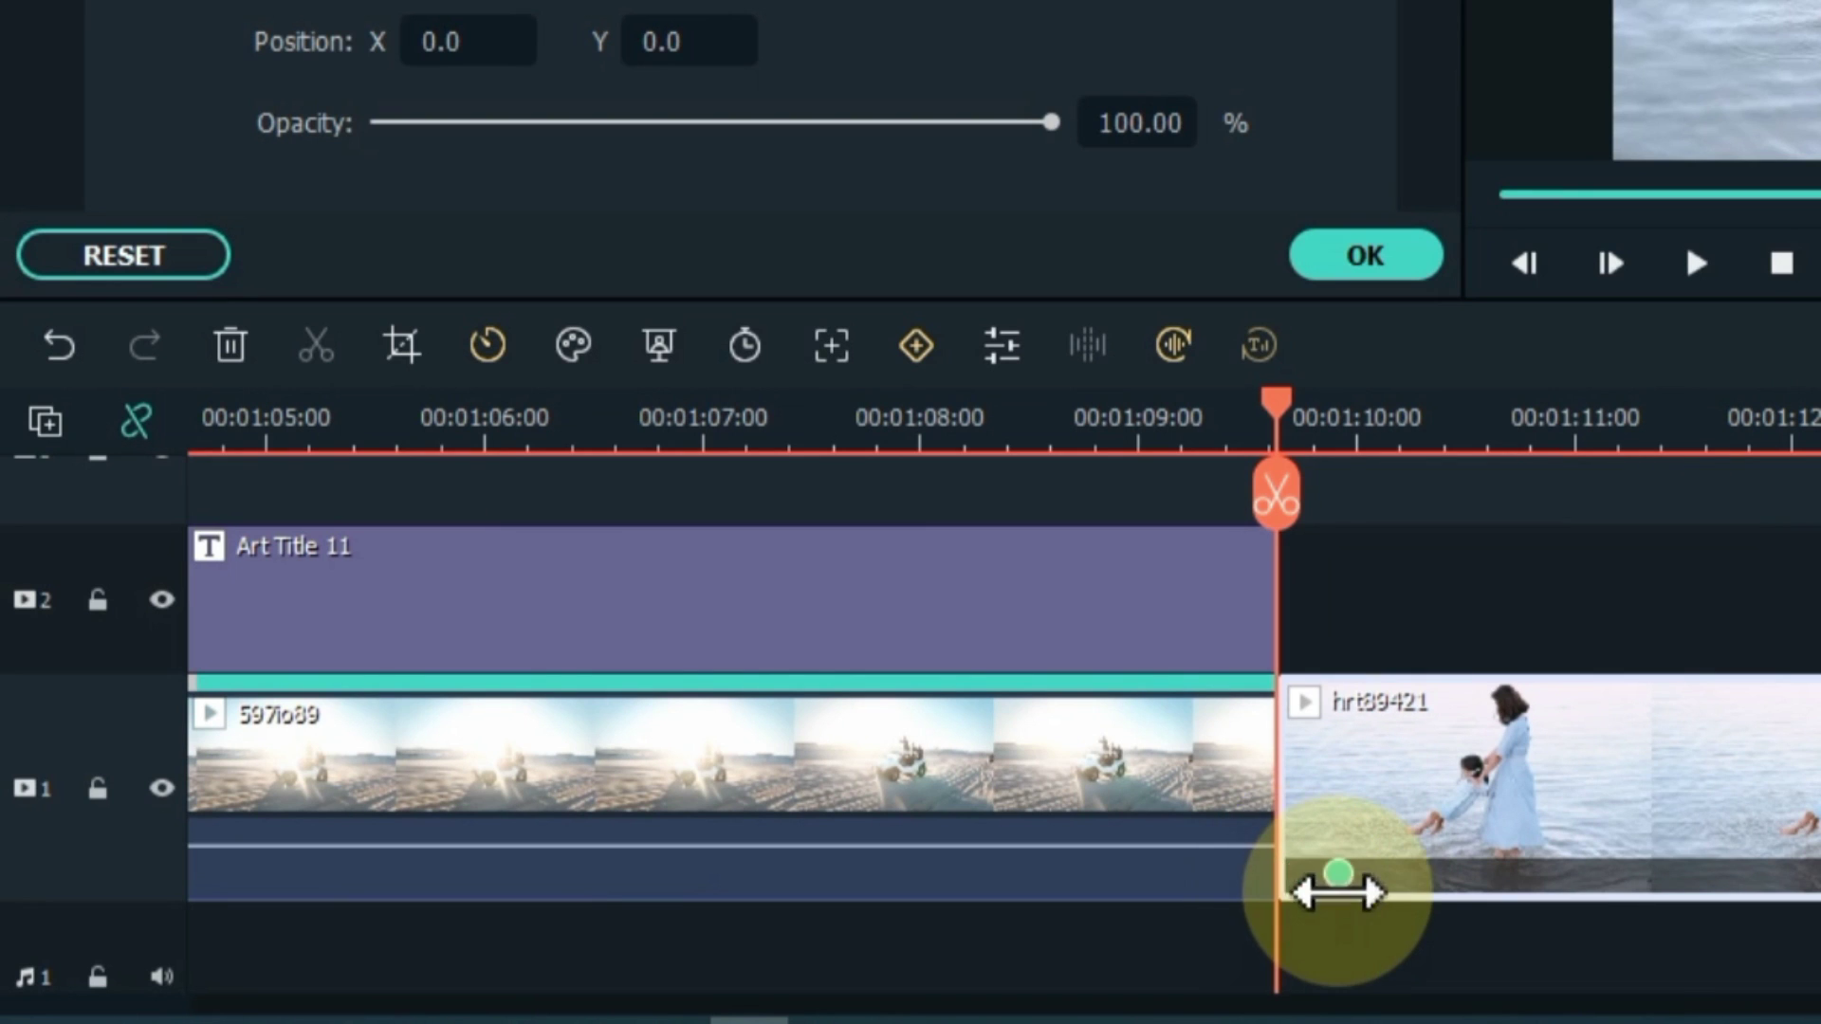
pyautogui.click(1337, 877)
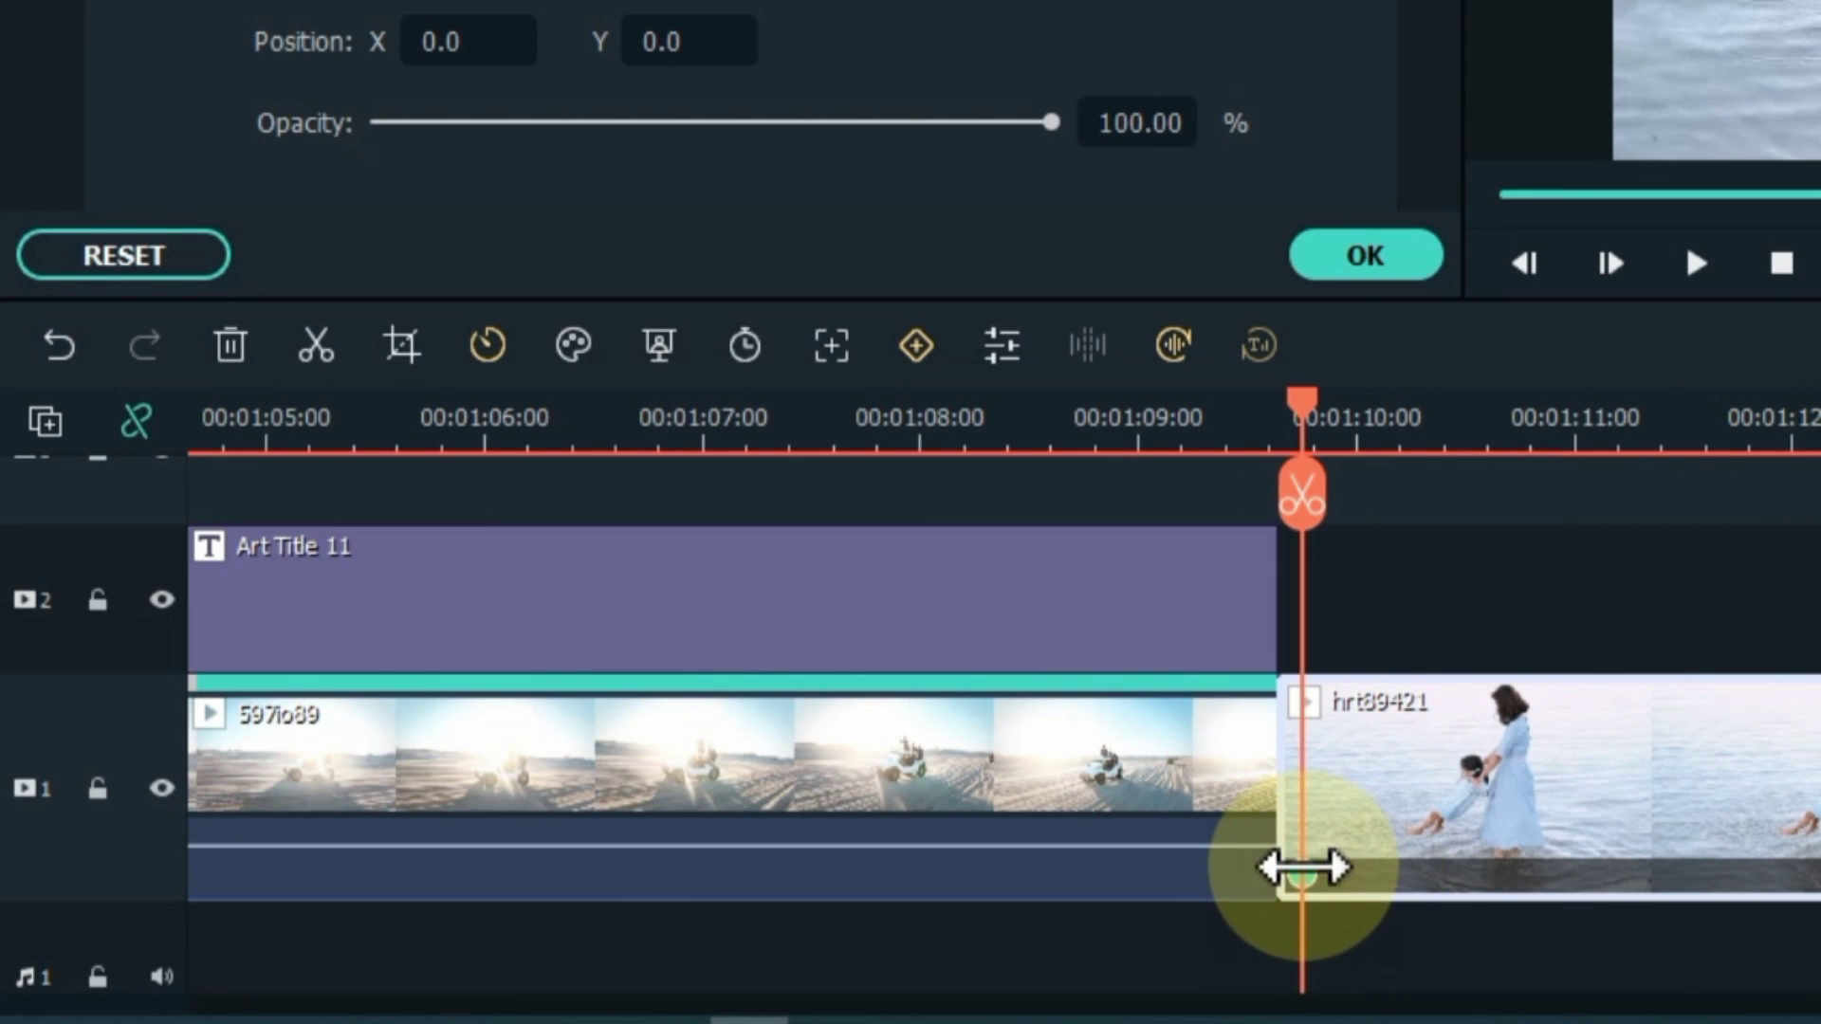
# Zoom hrt89421 to 236% scale with position Y -260.9 about one second after its first keyframe, and play back the zoom.
pyautogui.moveTo(1302, 404)
pyautogui.mouseDown()
pyautogui.moveTo(1420, 407)
pyautogui.moveTo(1546, 458)
pyautogui.mouseUp()
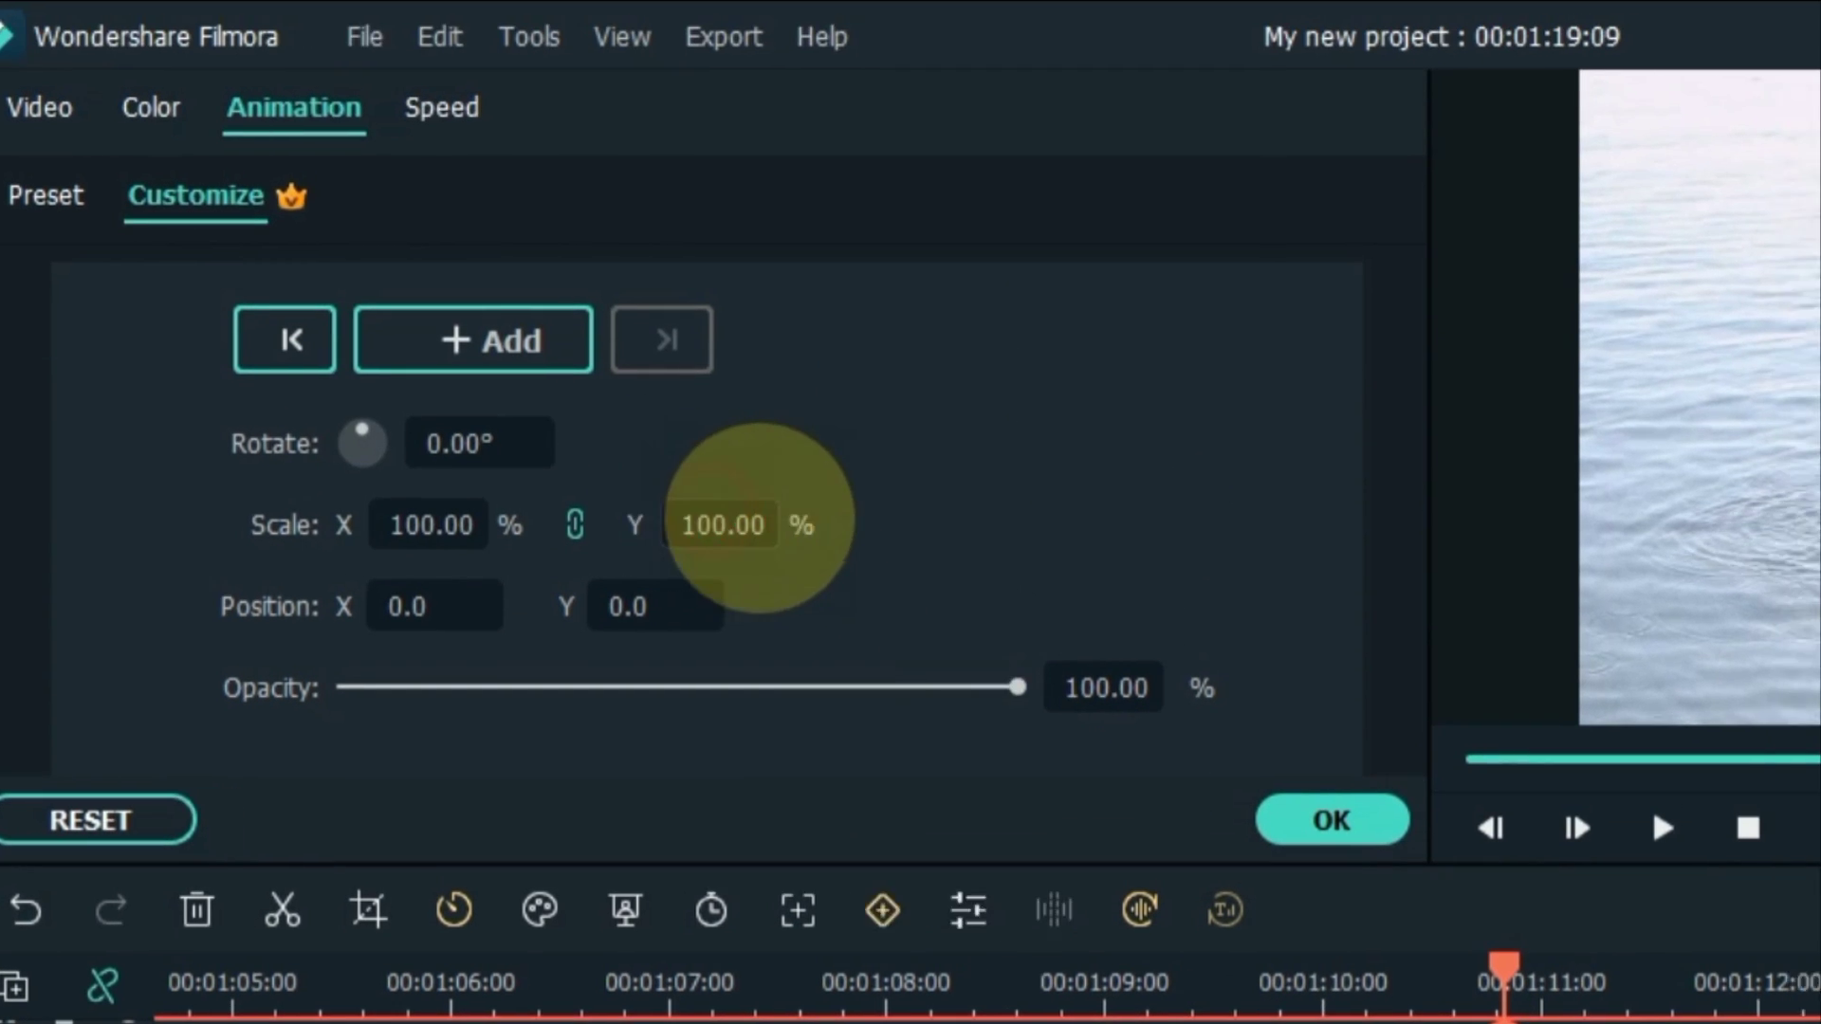
pyautogui.moveTo(758, 518); pyautogui.dragTo(873, 520)
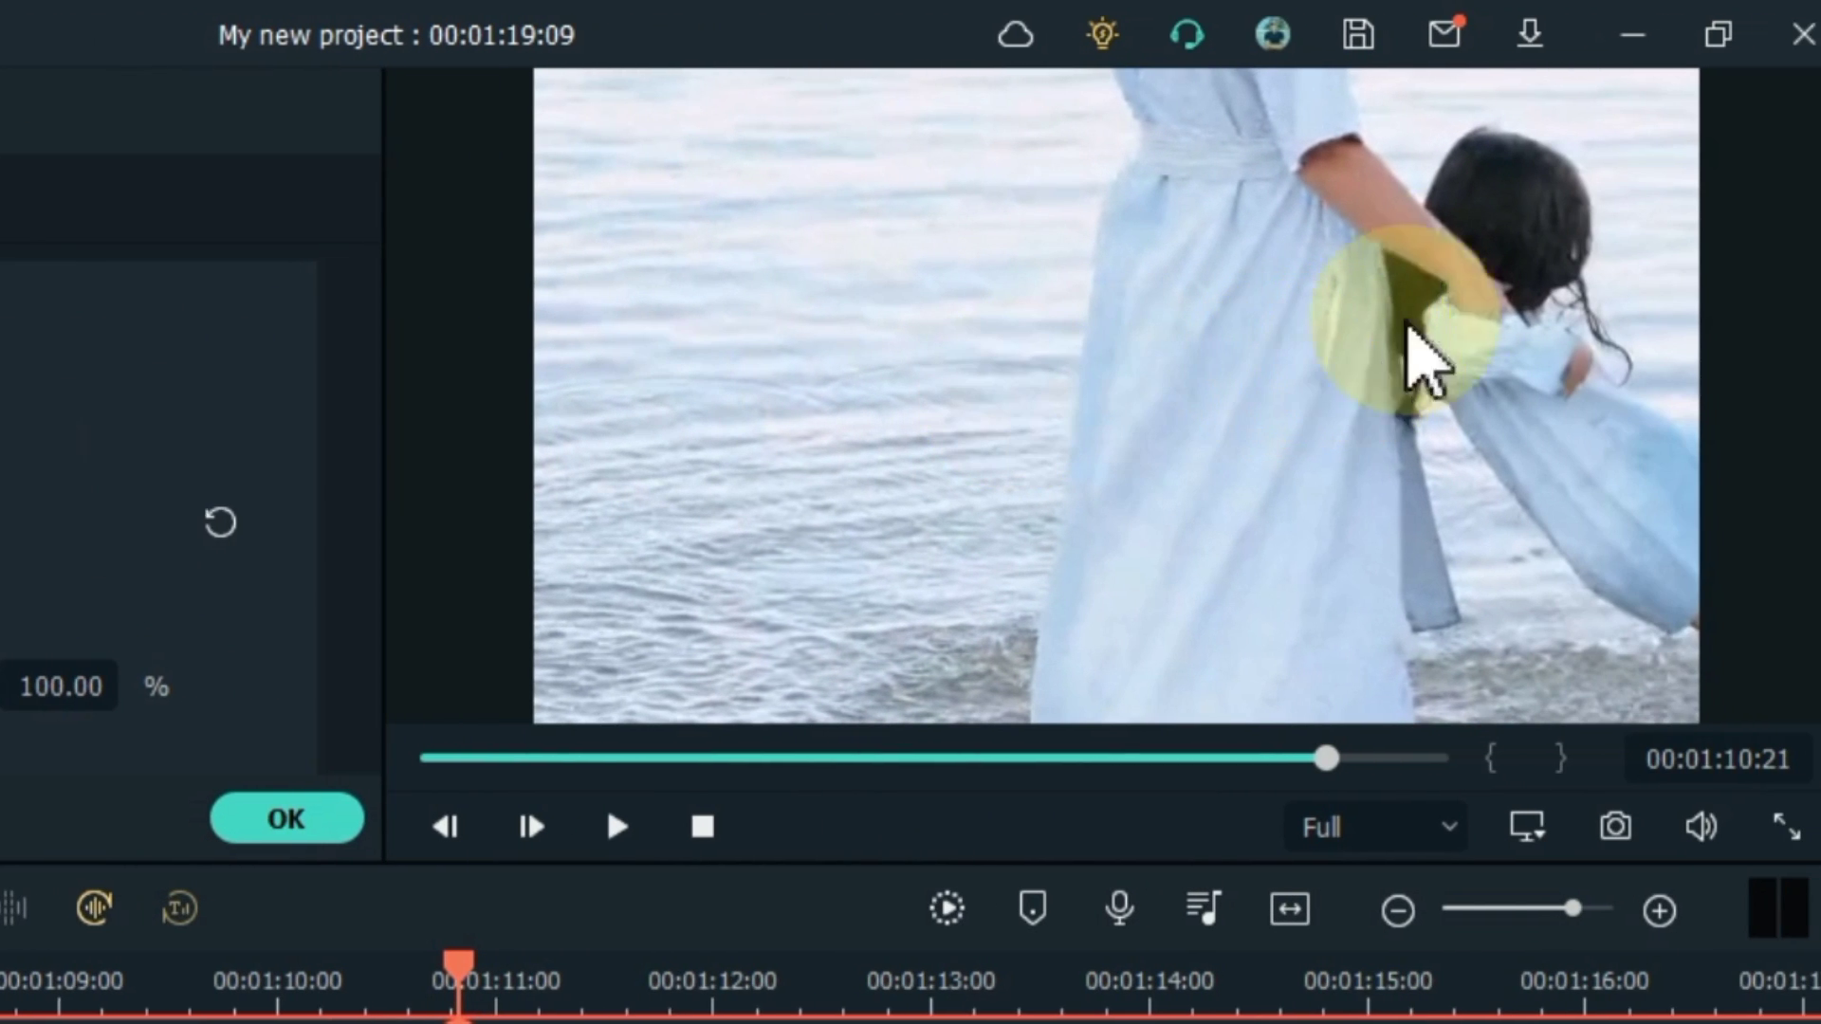
pyautogui.moveTo(1406, 325); pyautogui.dragTo(1211, 734)
pyautogui.click(455, 987)
pyautogui.press('space')
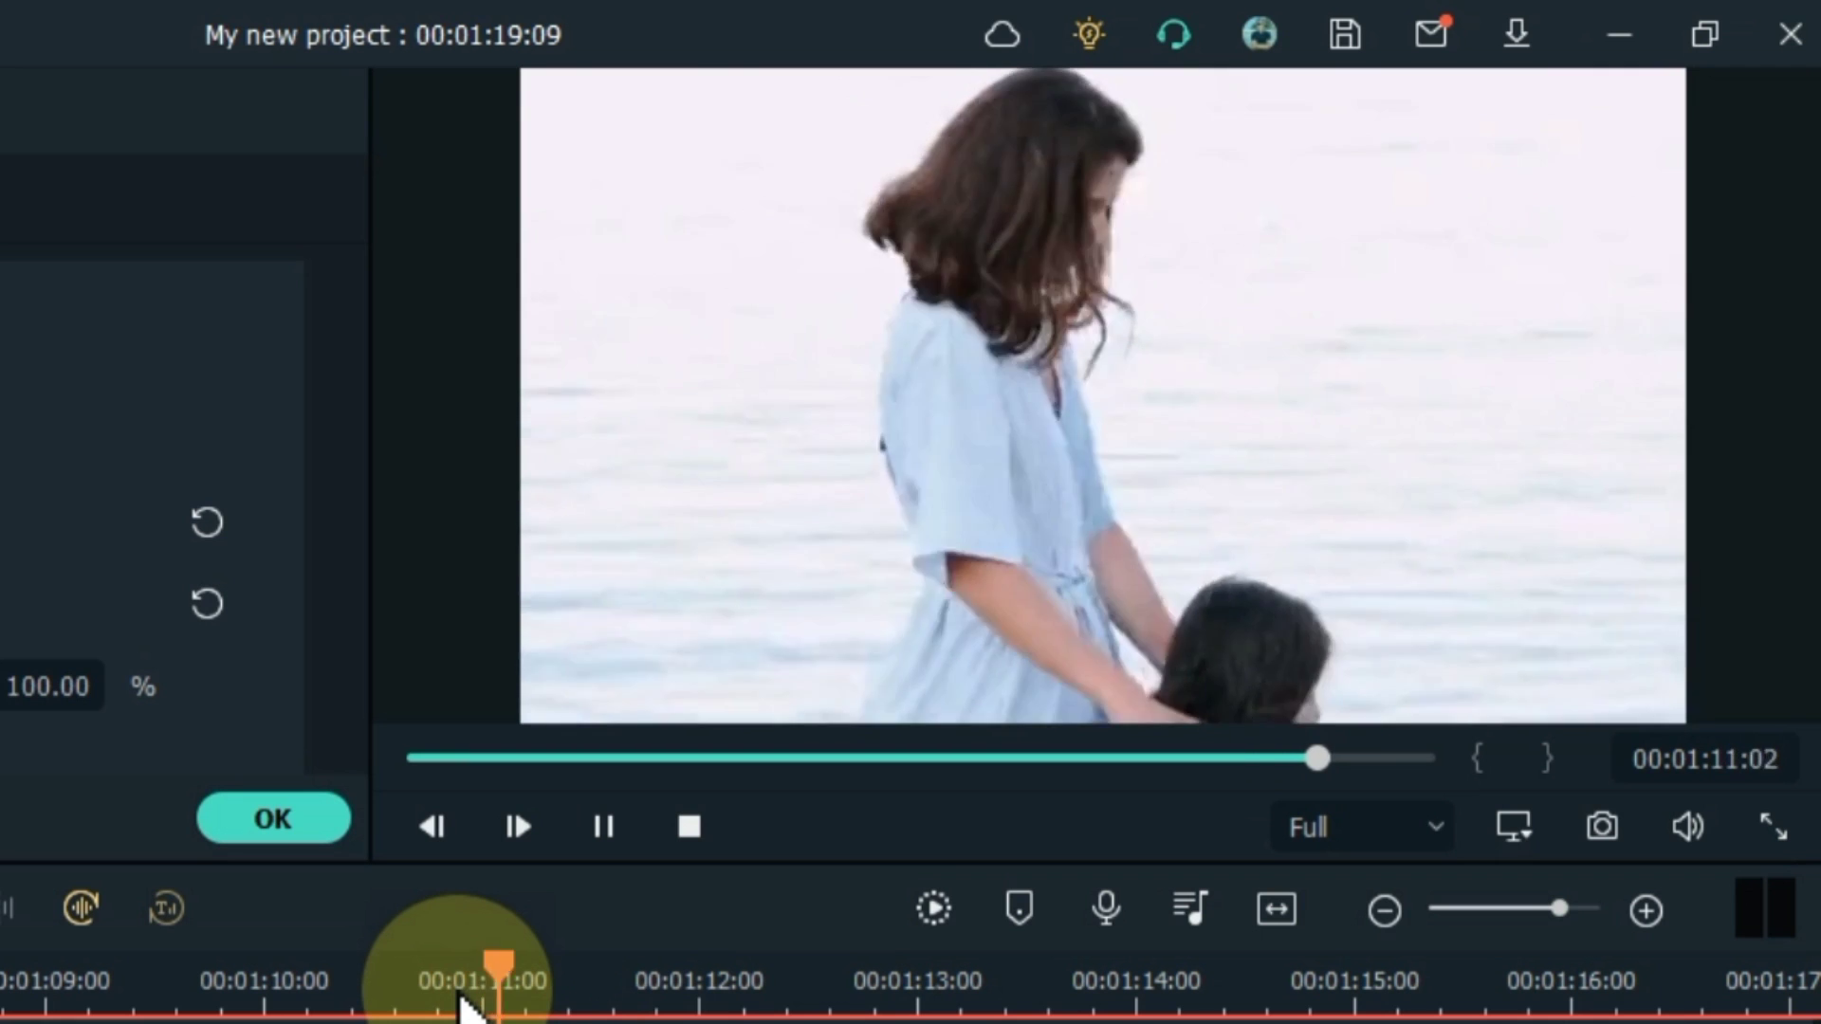
pyautogui.press('space')
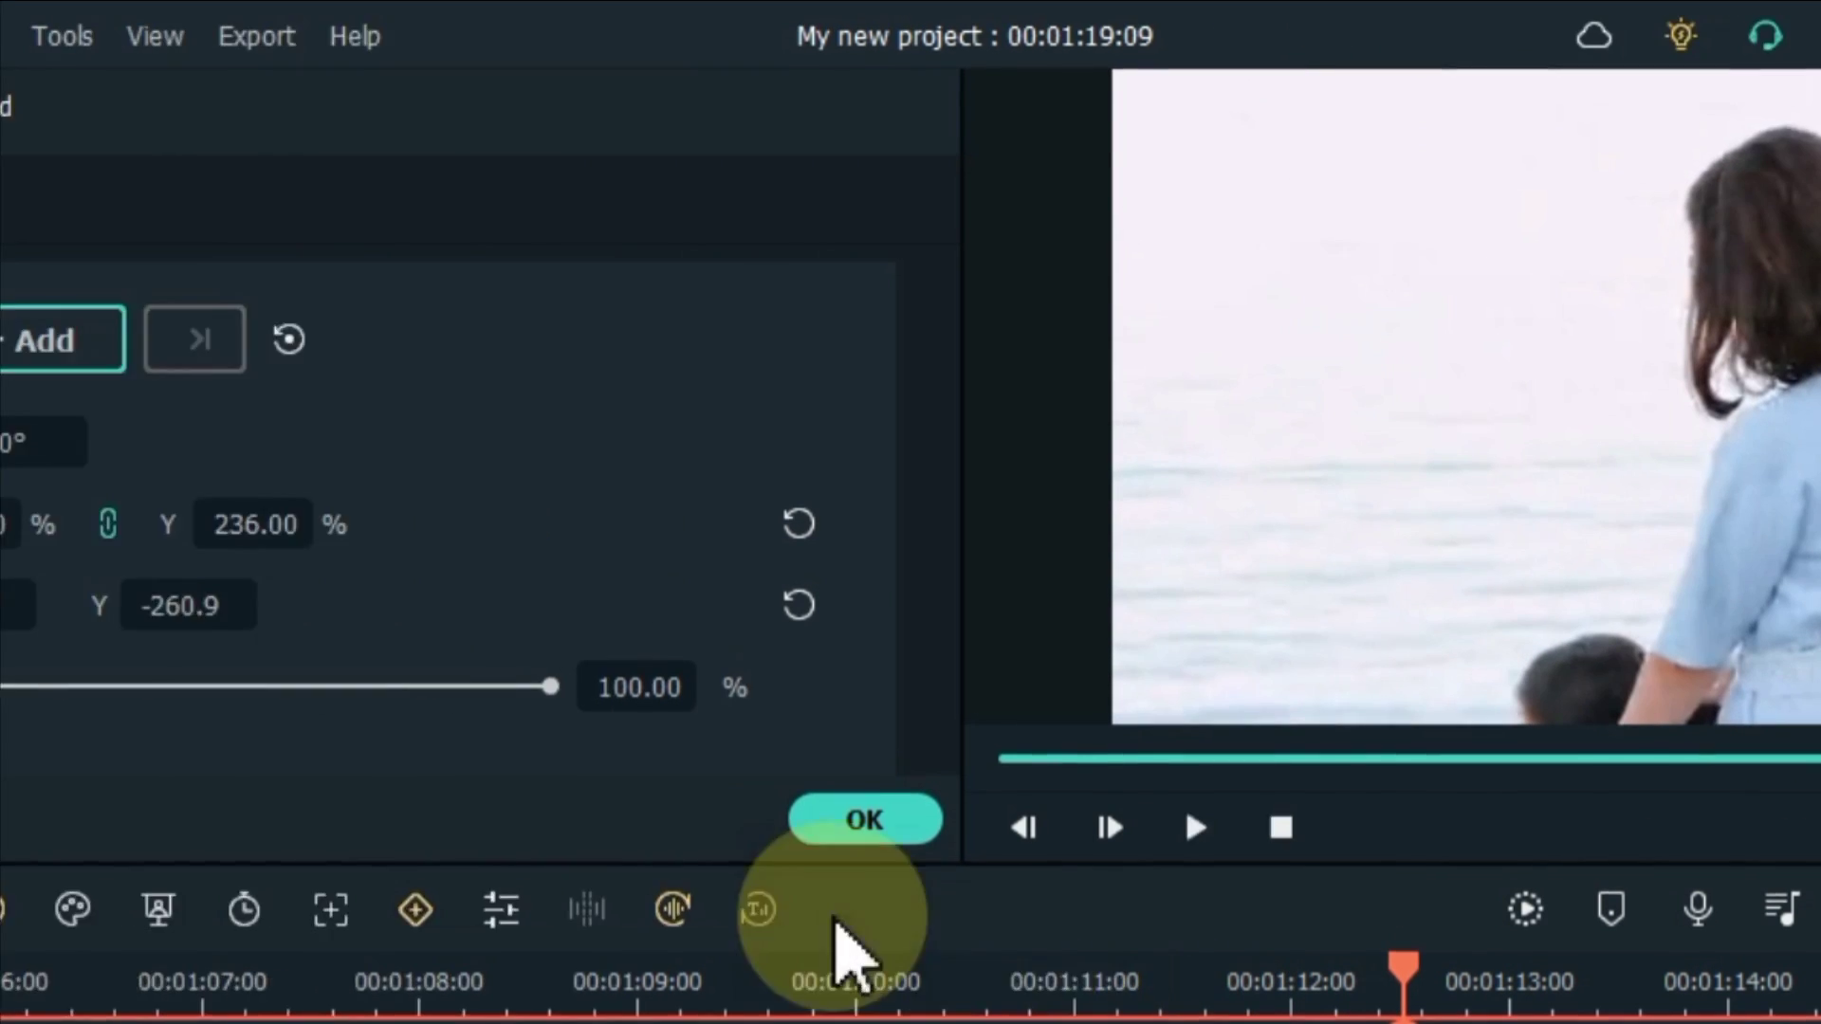
# Hold the close-up with a new keyframe, and reframe the picture on the girl at 00:01:13:11.
pyautogui.click(509, 357)
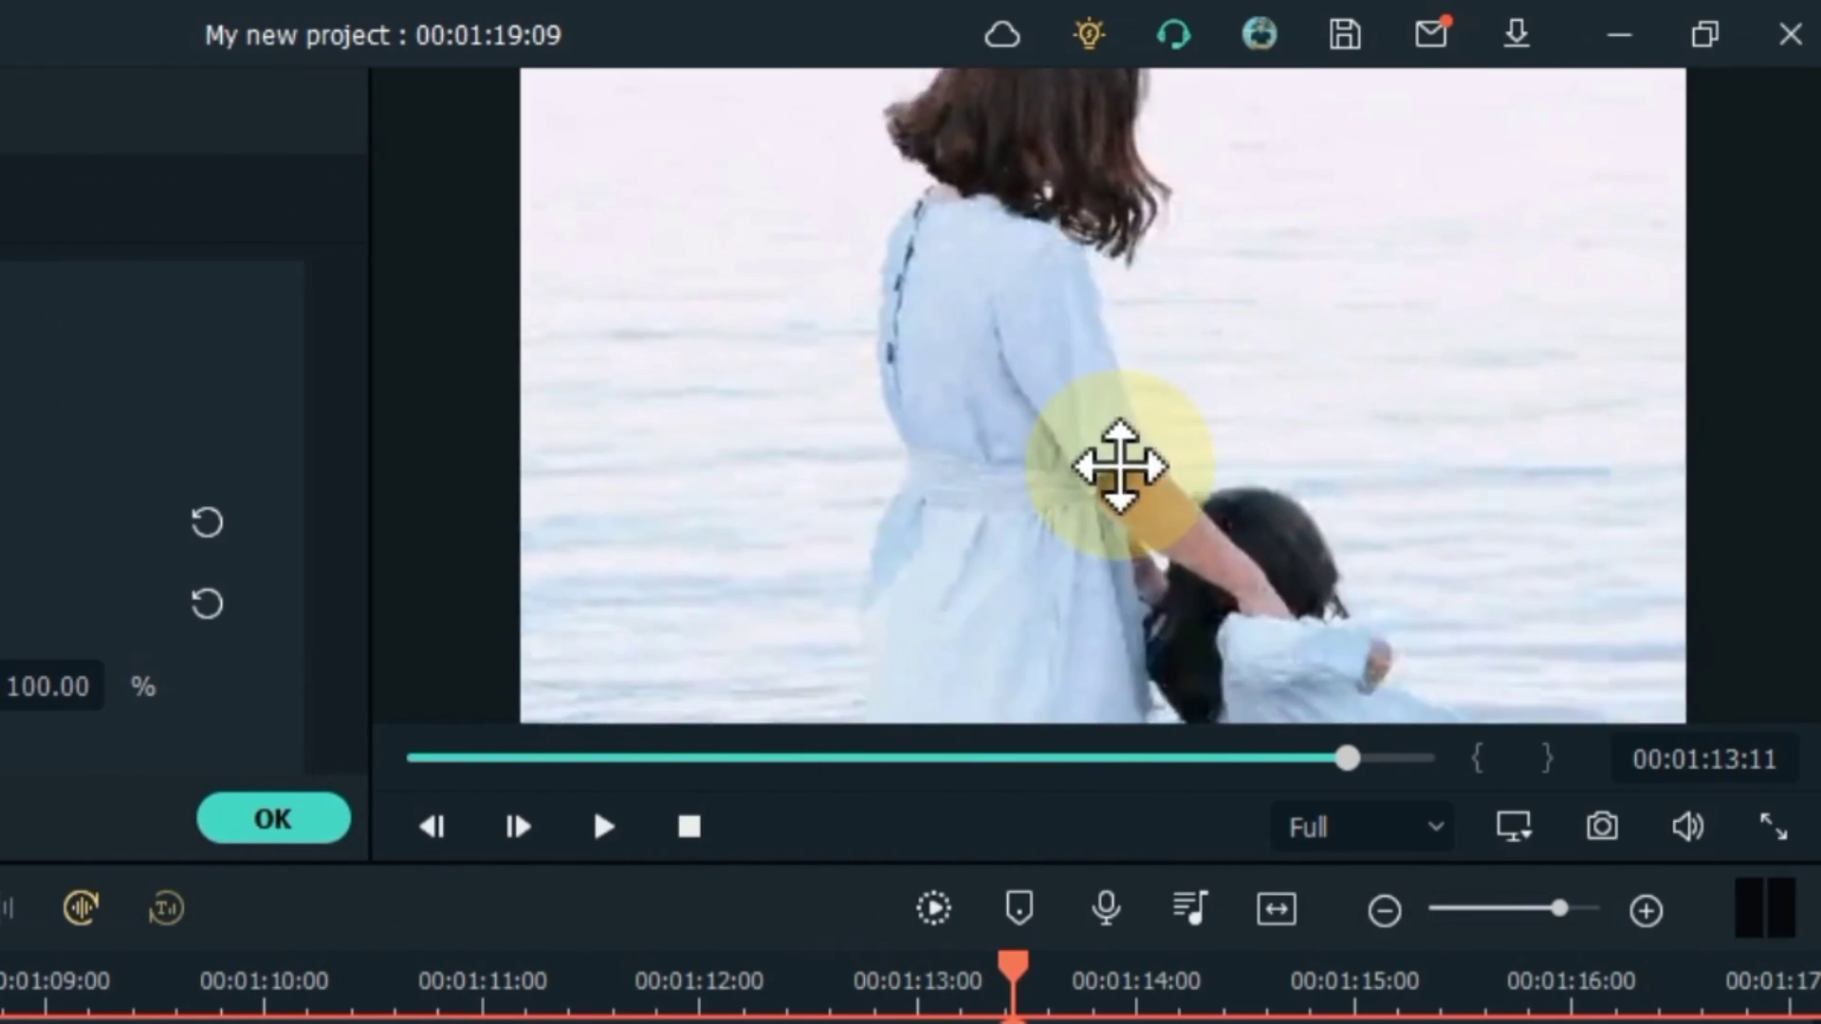
pyautogui.moveTo(1121, 467); pyautogui.dragTo(1021, 333)
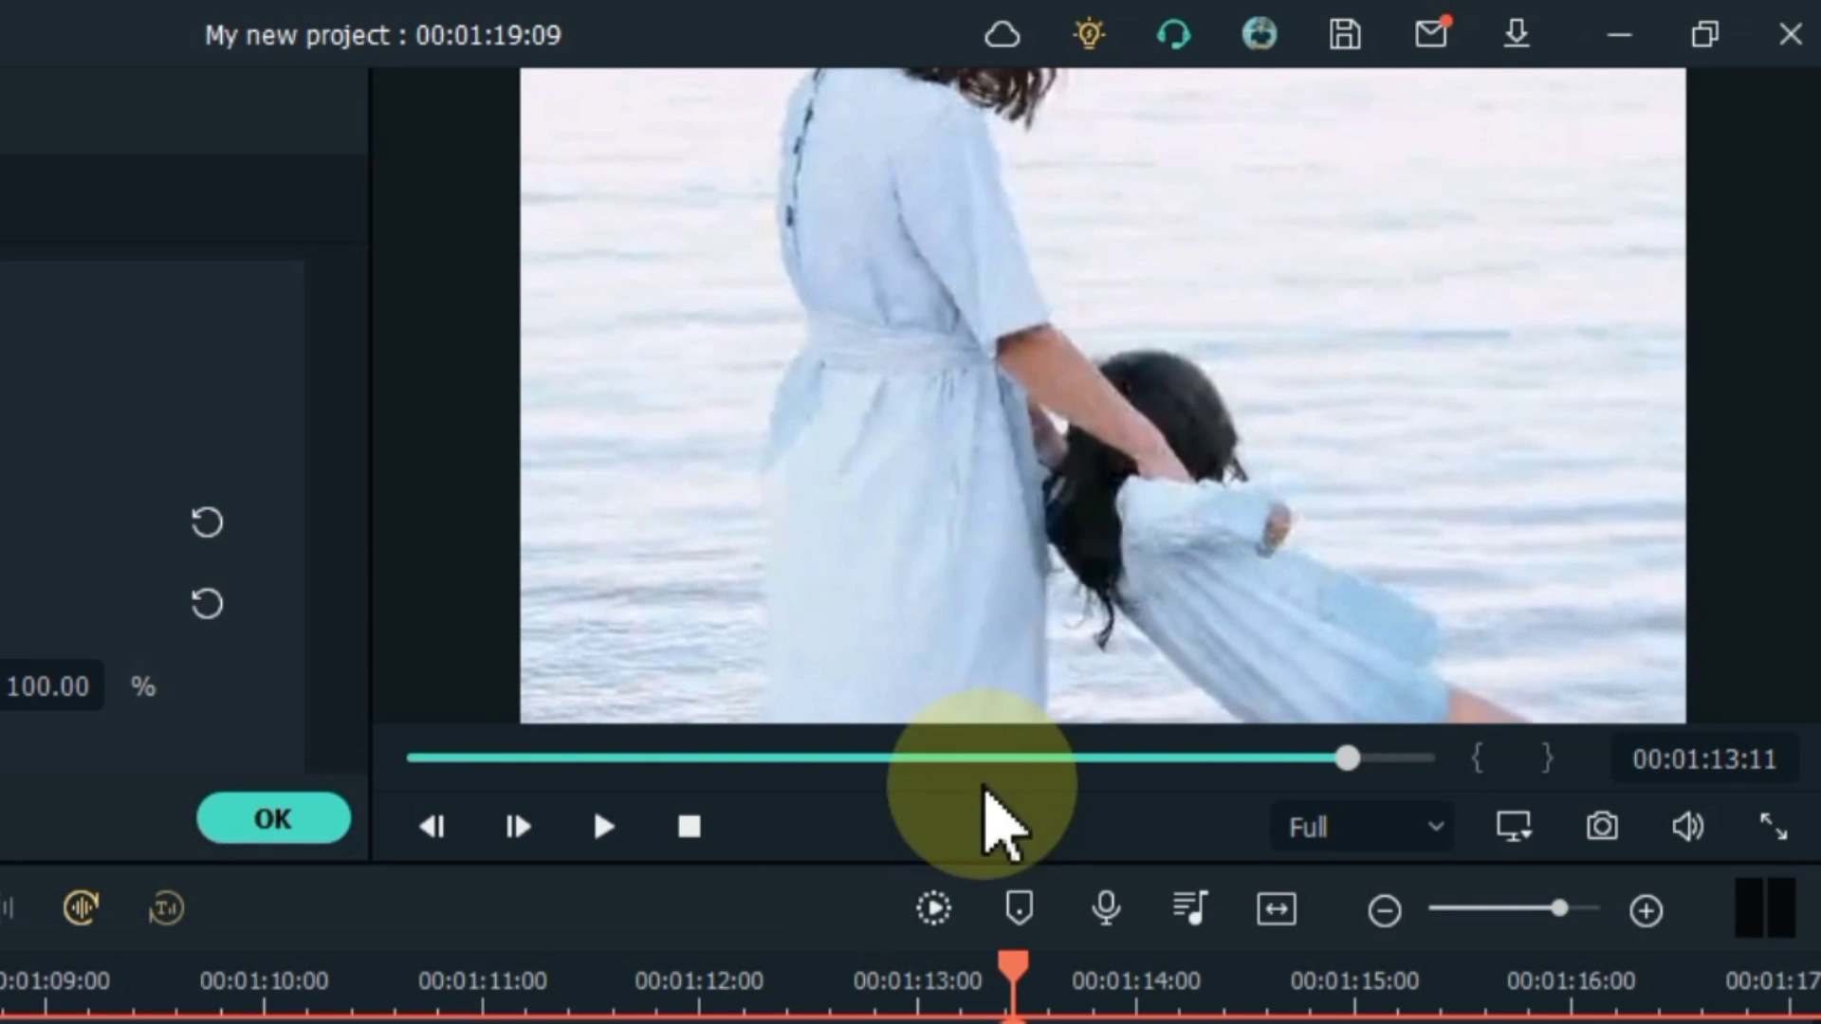
pyautogui.press('space')
# Zoom hrt89421 back out to 99% scale with position Y 1.9 at about 00:01:15, and play back the animation.
pyautogui.press('space')
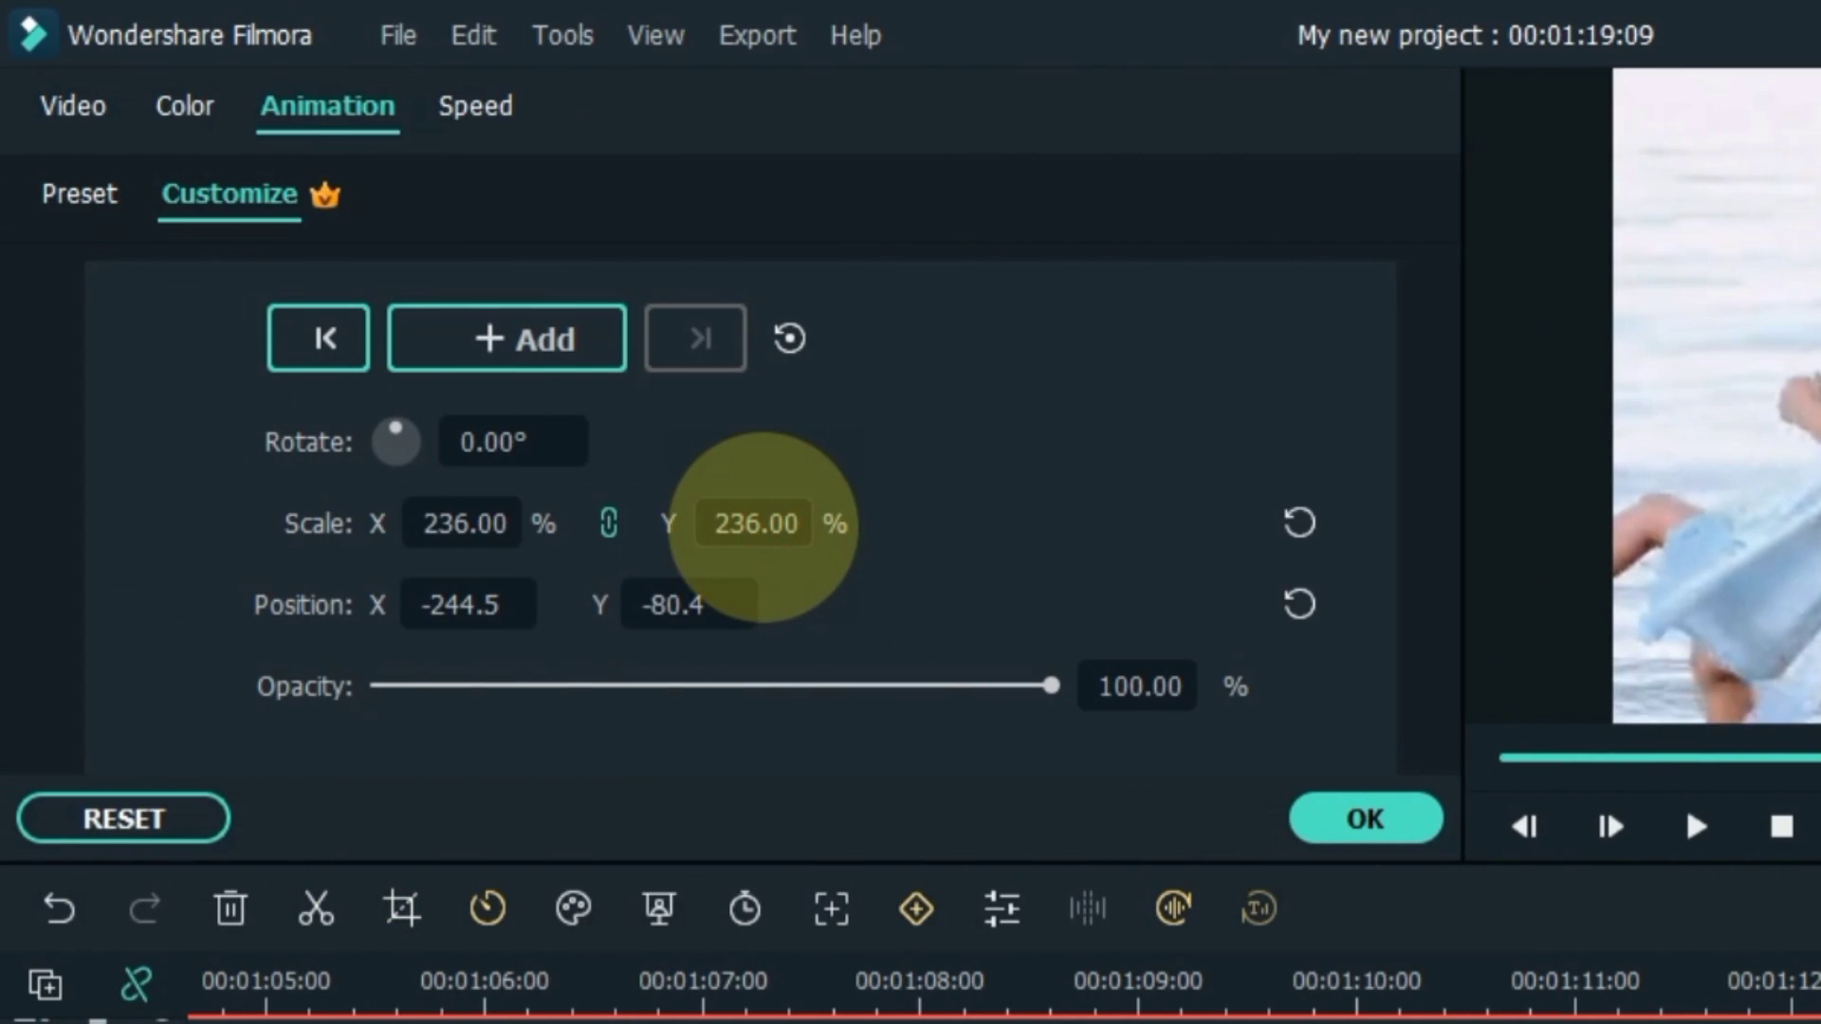
pyautogui.moveTo(752, 528); pyautogui.dragTo(555, 517)
pyautogui.moveTo(866, 549); pyautogui.dragTo(1212, 397)
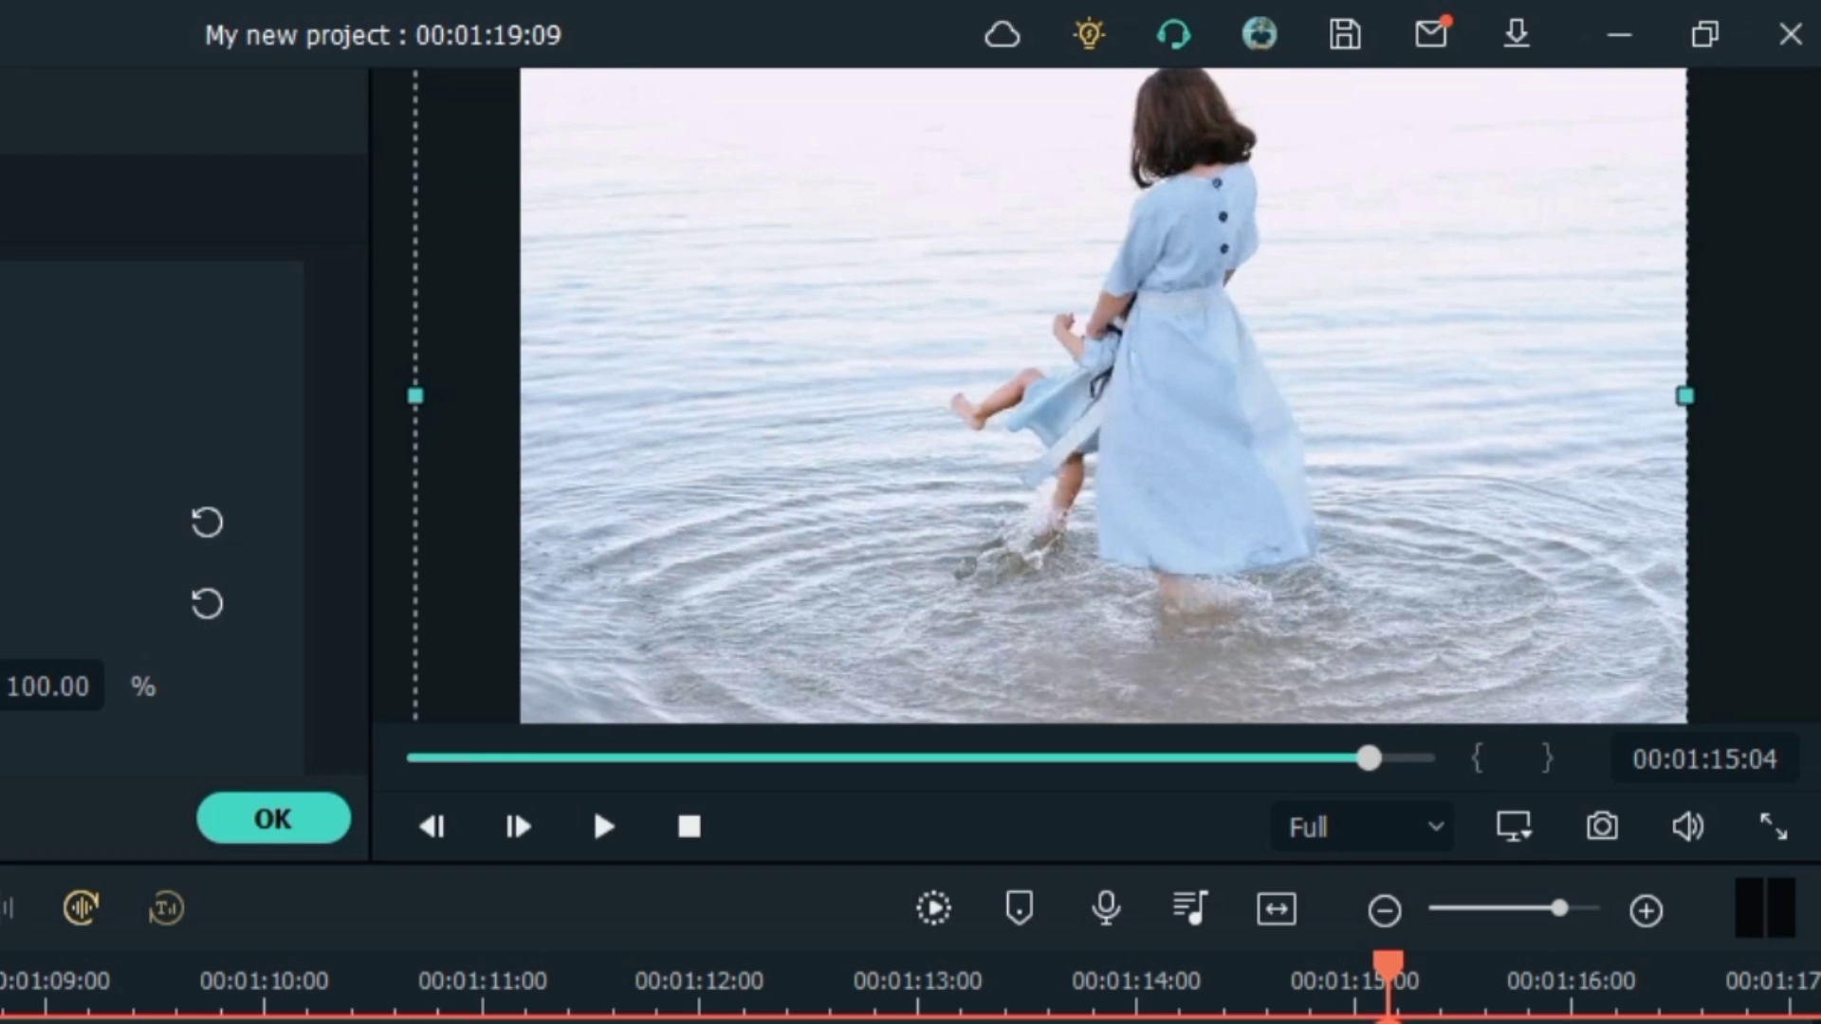
pyautogui.moveTo(996, 528); pyautogui.dragTo(1028, 521)
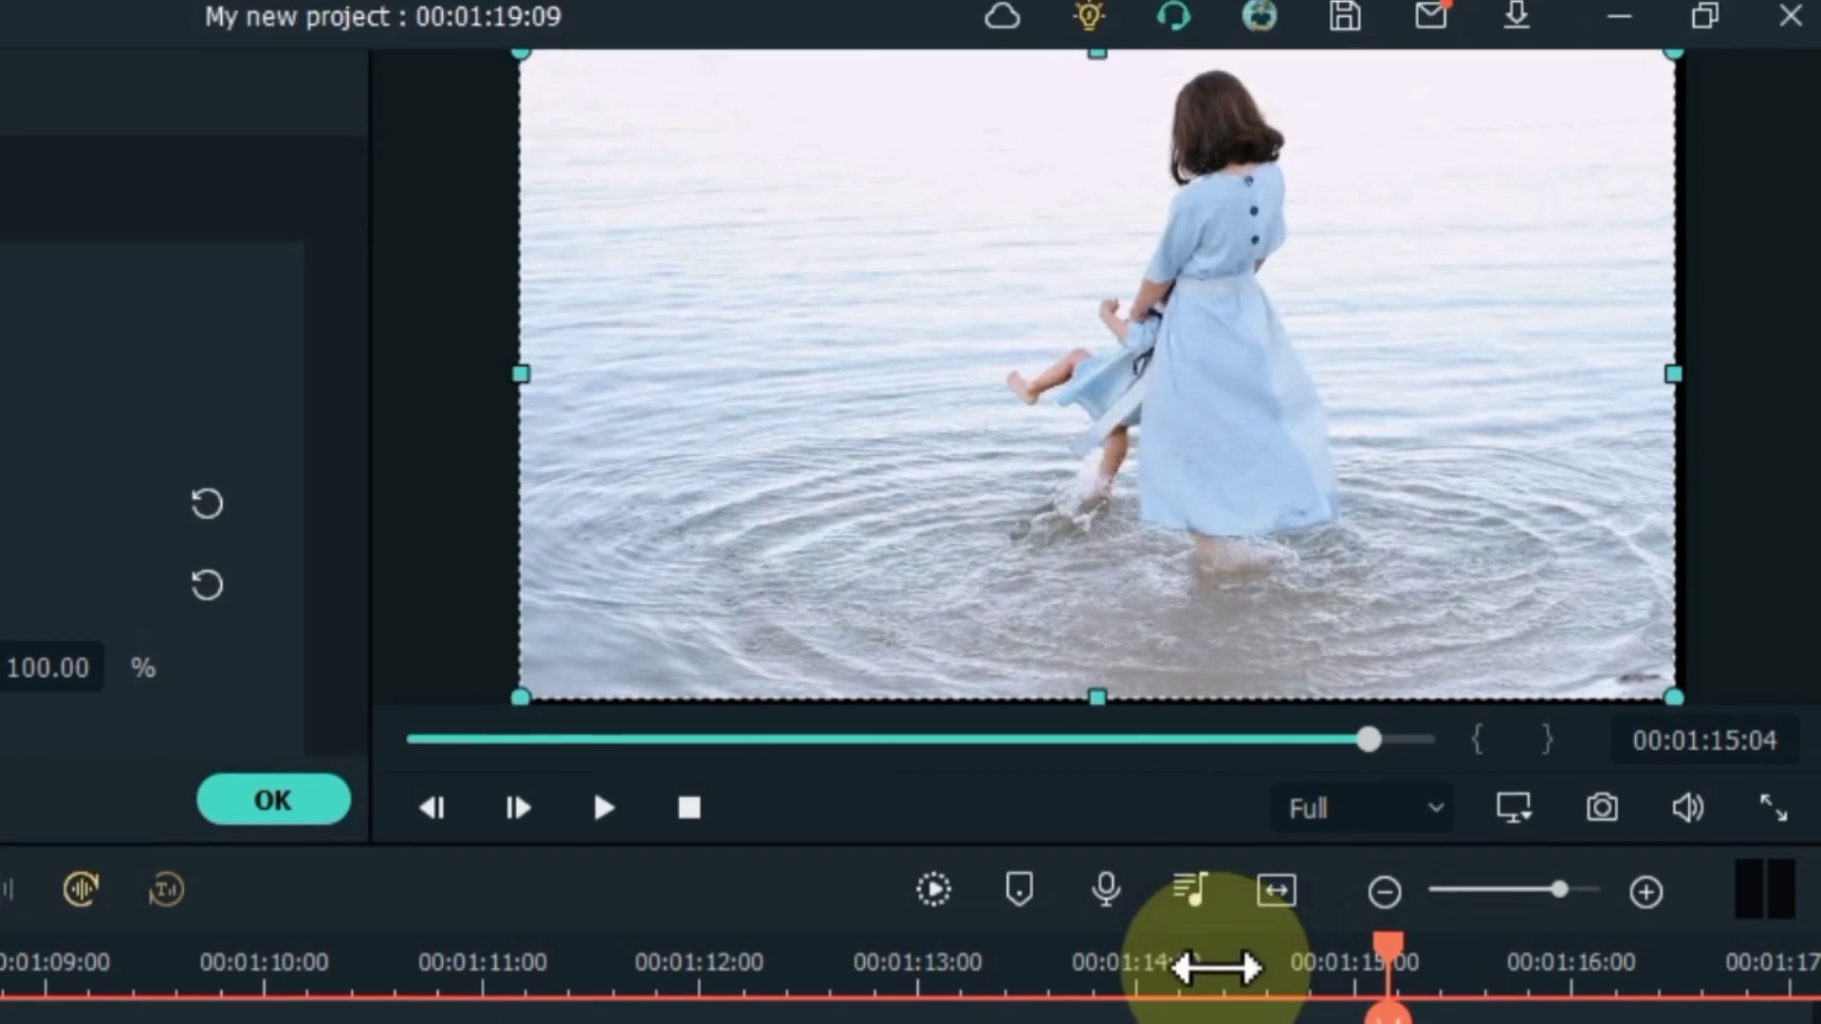
pyautogui.click(1004, 971)
pyautogui.press('space')
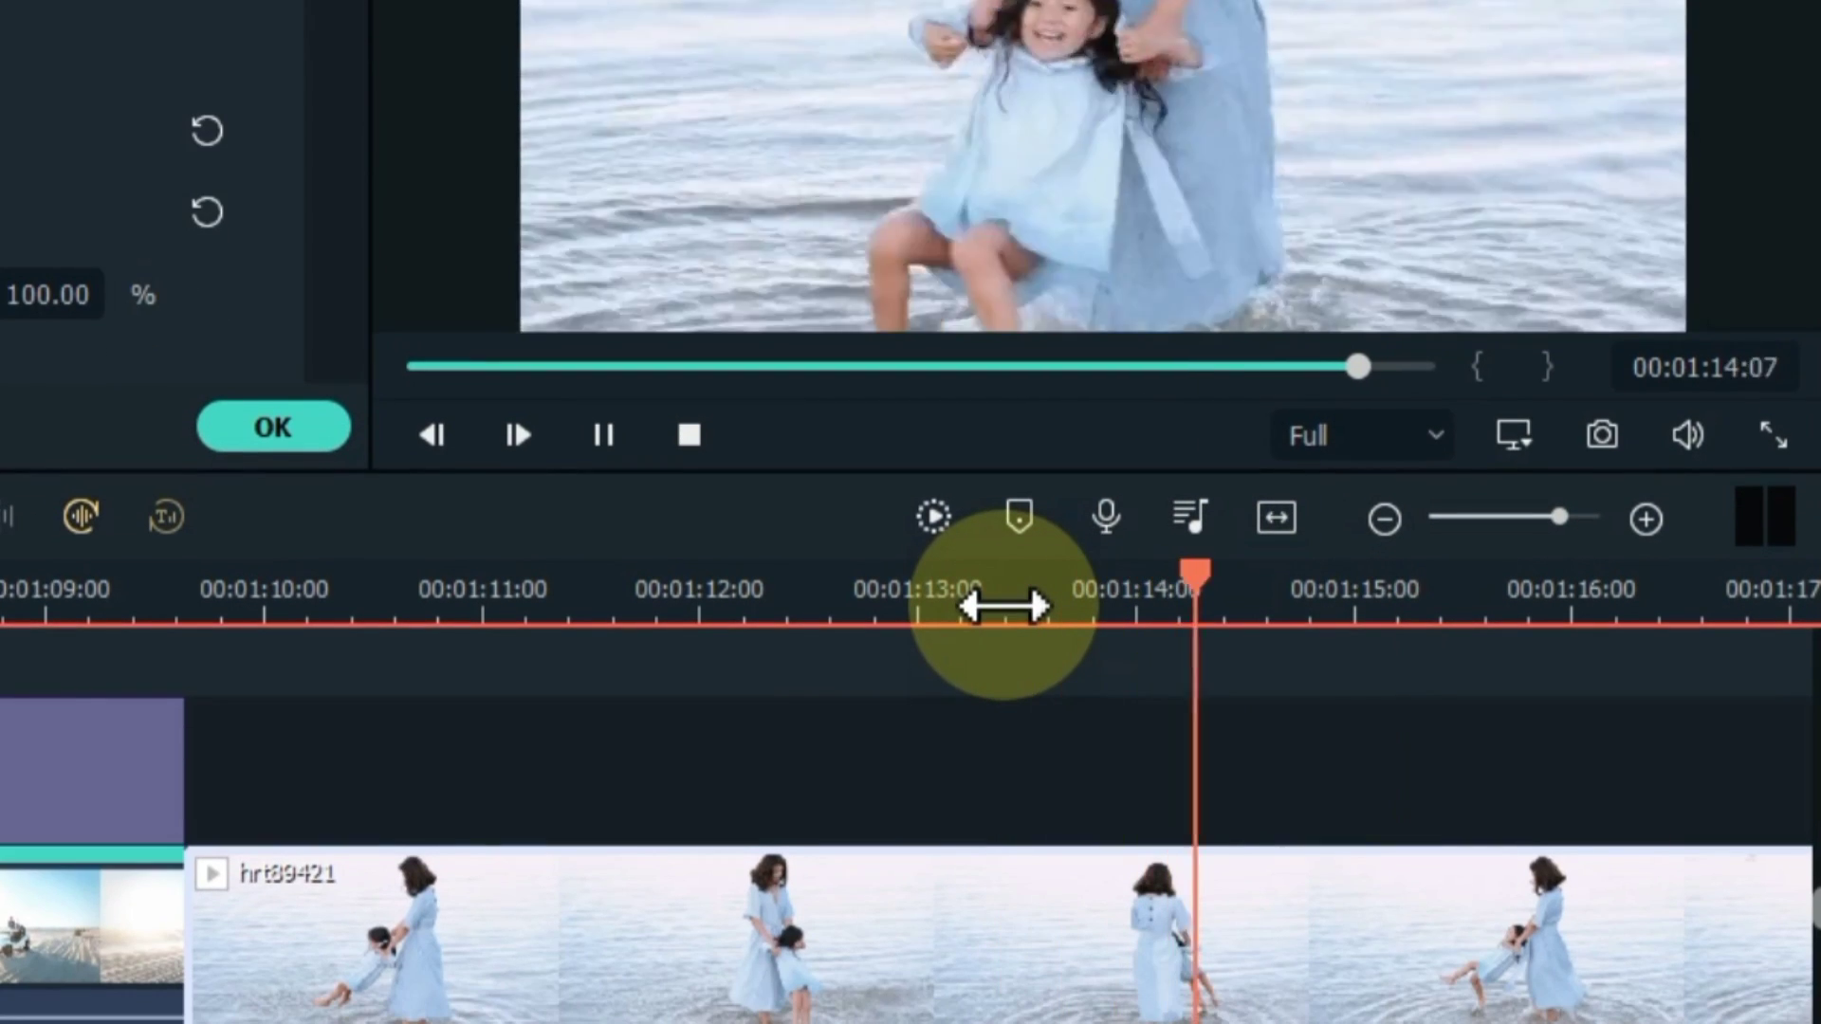
pyautogui.press('space')
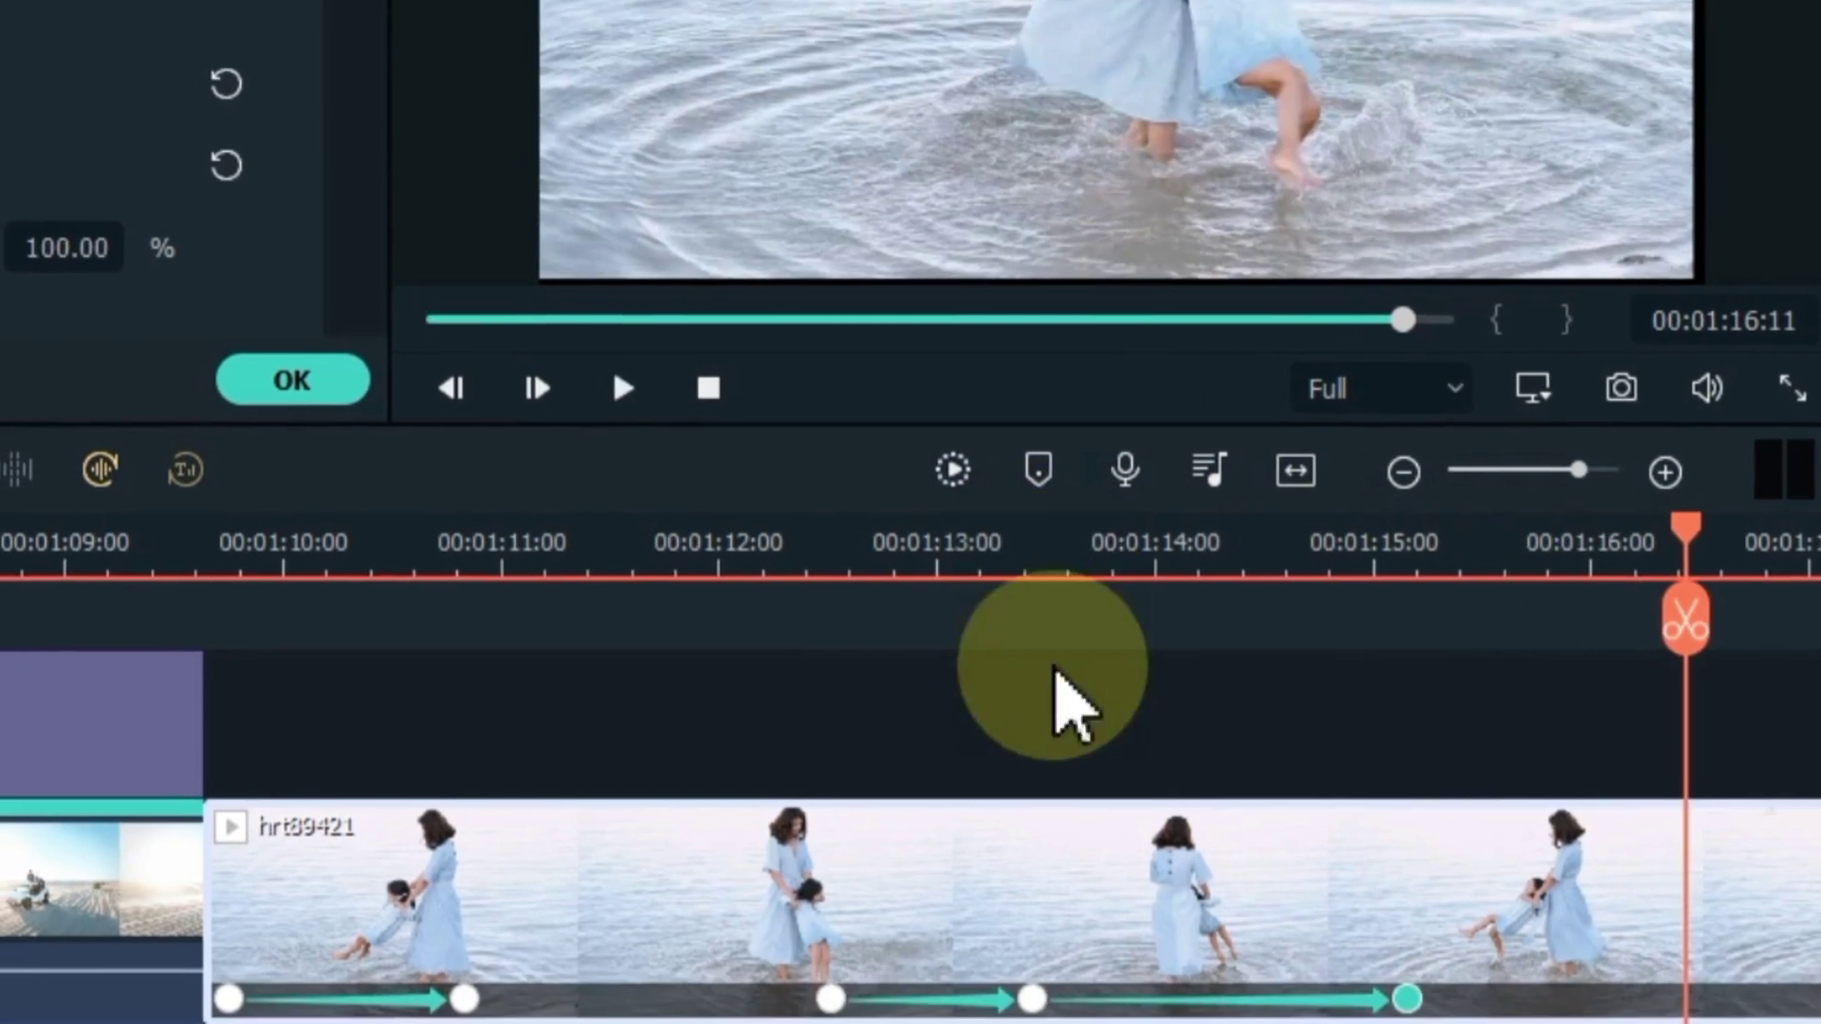
# Fade hrt89421 down to 0% opacity with keyframes running from just after 00:01:16:00 to just after 00:01:17:00.
pyautogui.moveTo(1163, 1011); pyautogui.dragTo(1290, 1007)
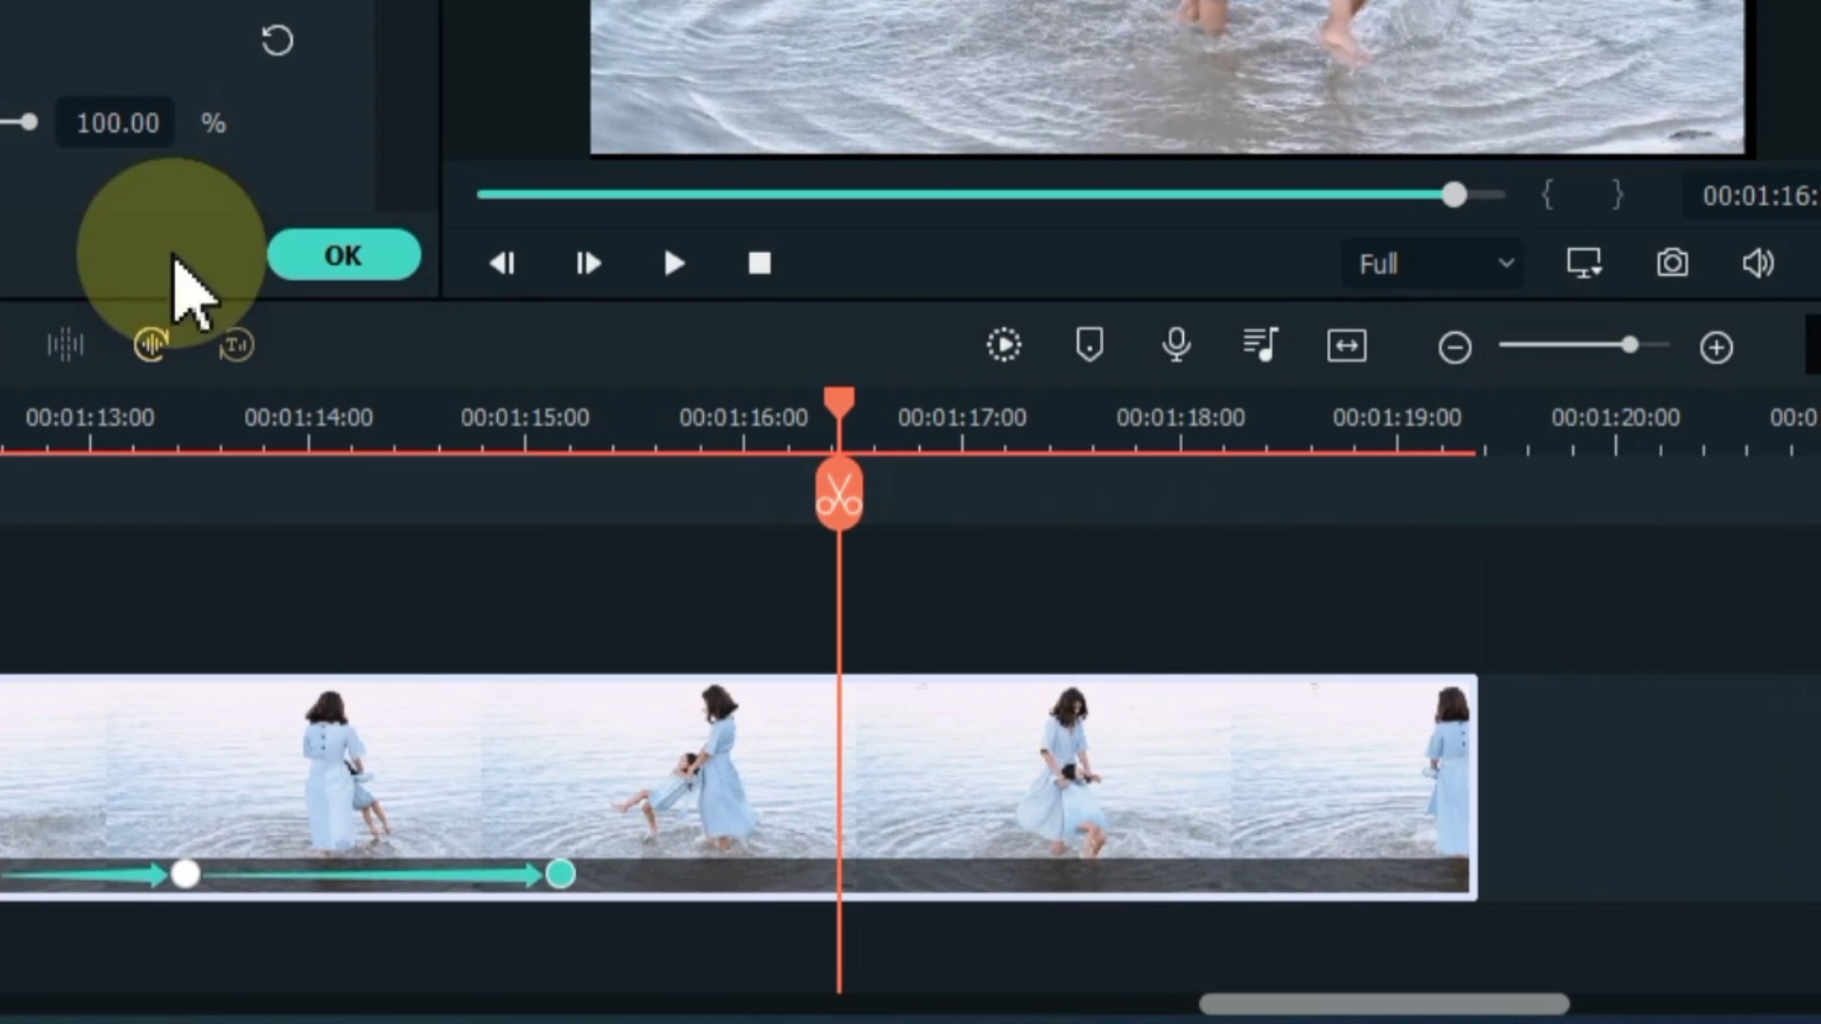
pyautogui.moveTo(839, 412); pyautogui.dragTo(987, 418)
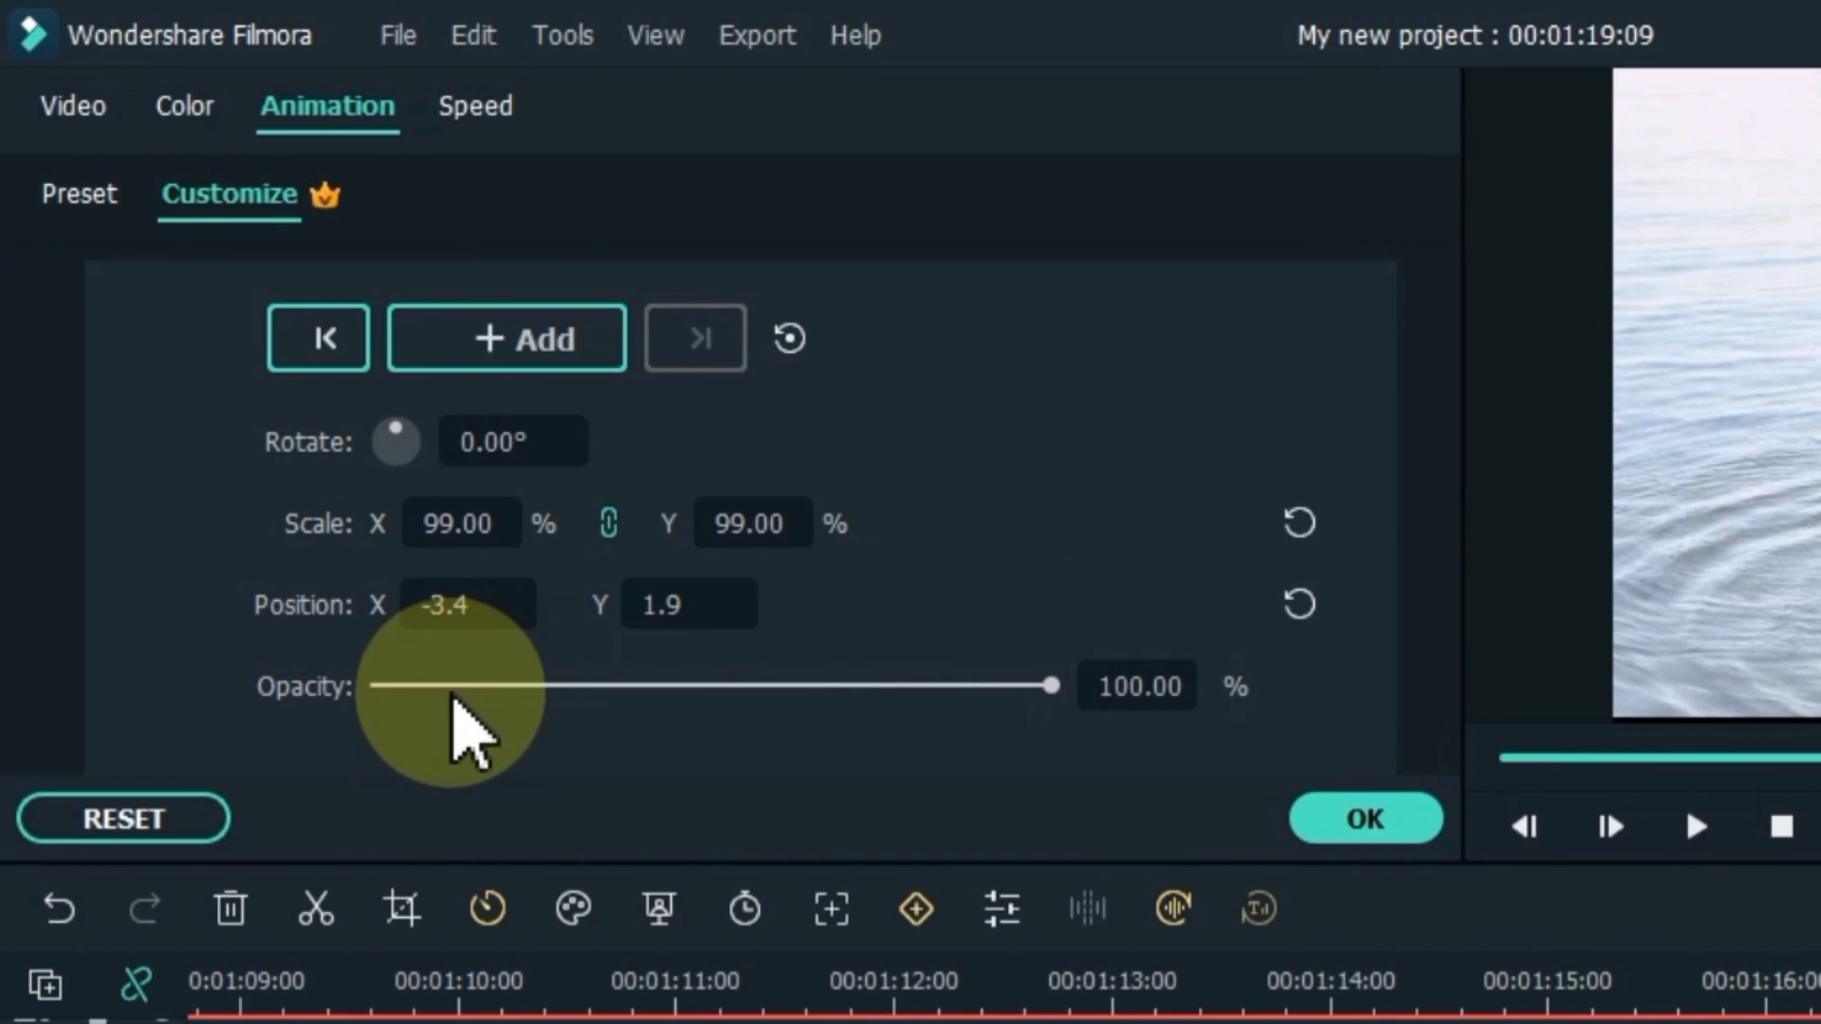
pyautogui.moveTo(452, 700); pyautogui.dragTo(368, 687)
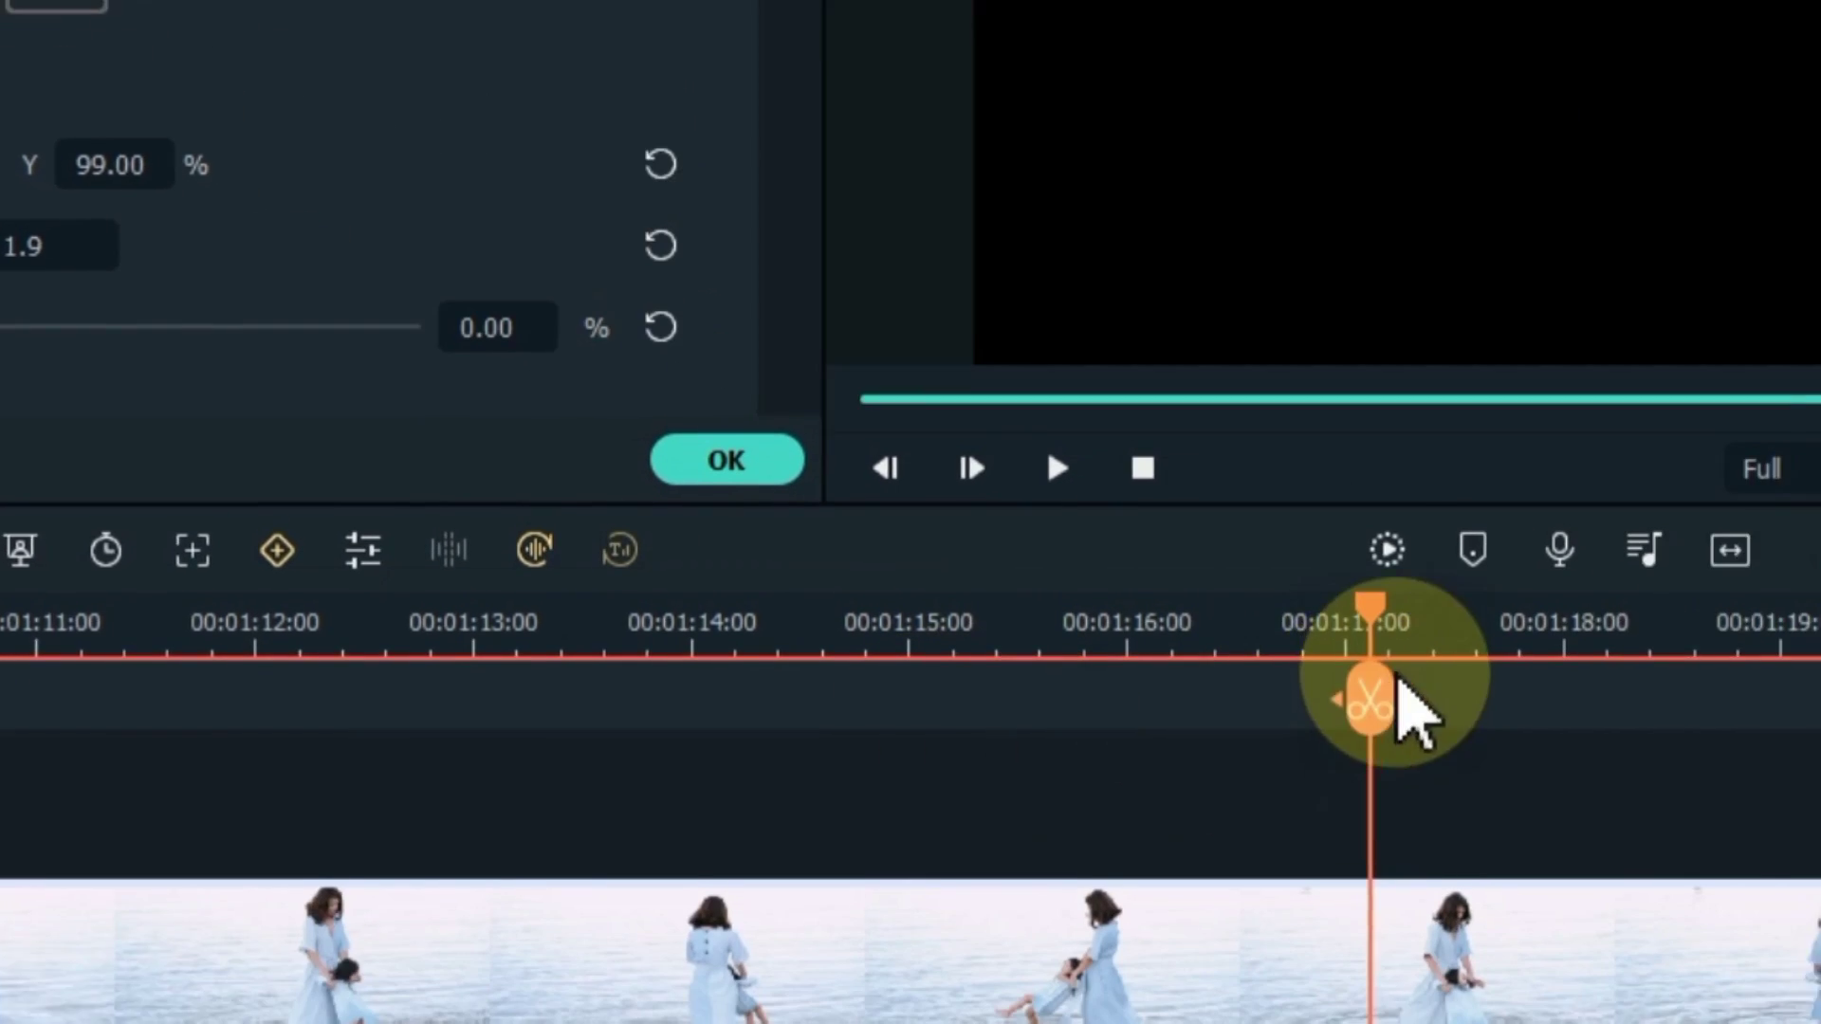
# Bring hrt89421 back to 100% opacity with a keyframe at about 00:01:17:17, and play back the fade.
pyautogui.moveTo(1820, 1021); pyautogui.dragTo(1820, 982)
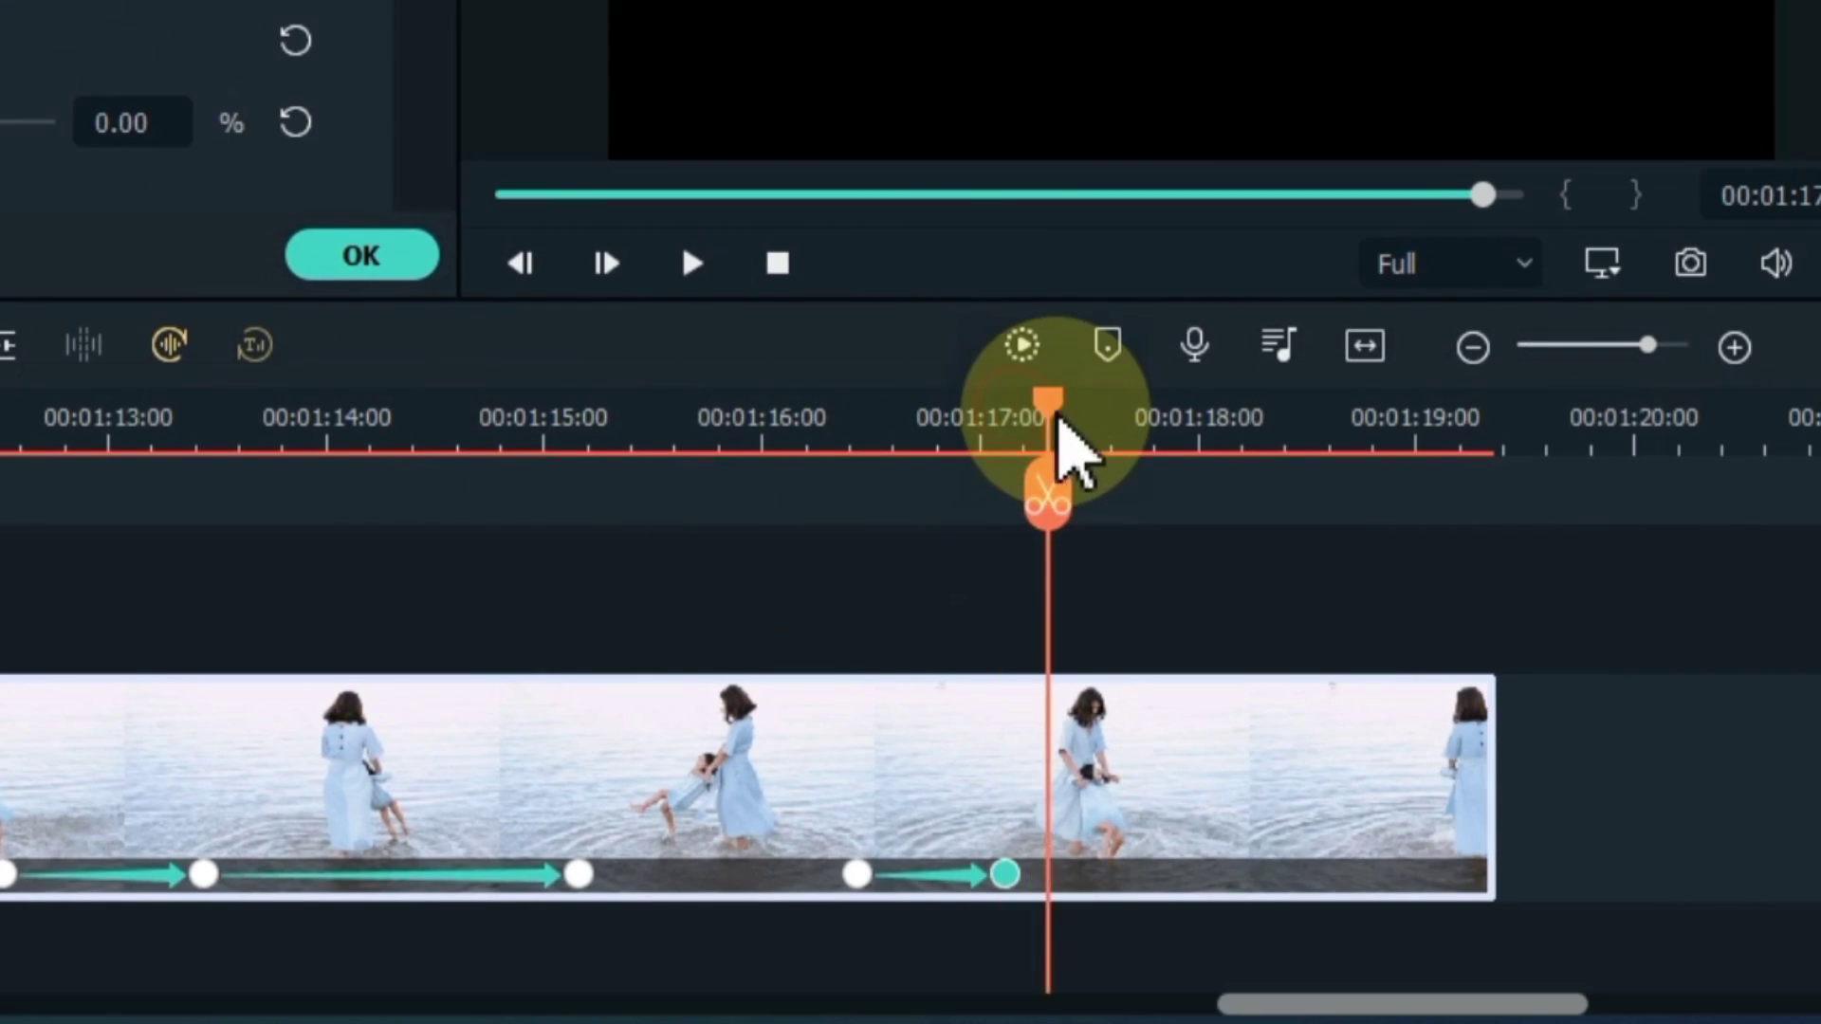
pyautogui.moveTo(1057, 417); pyautogui.dragTo(1130, 435)
pyautogui.moveTo(2, 122); pyautogui.dragTo(155, 141)
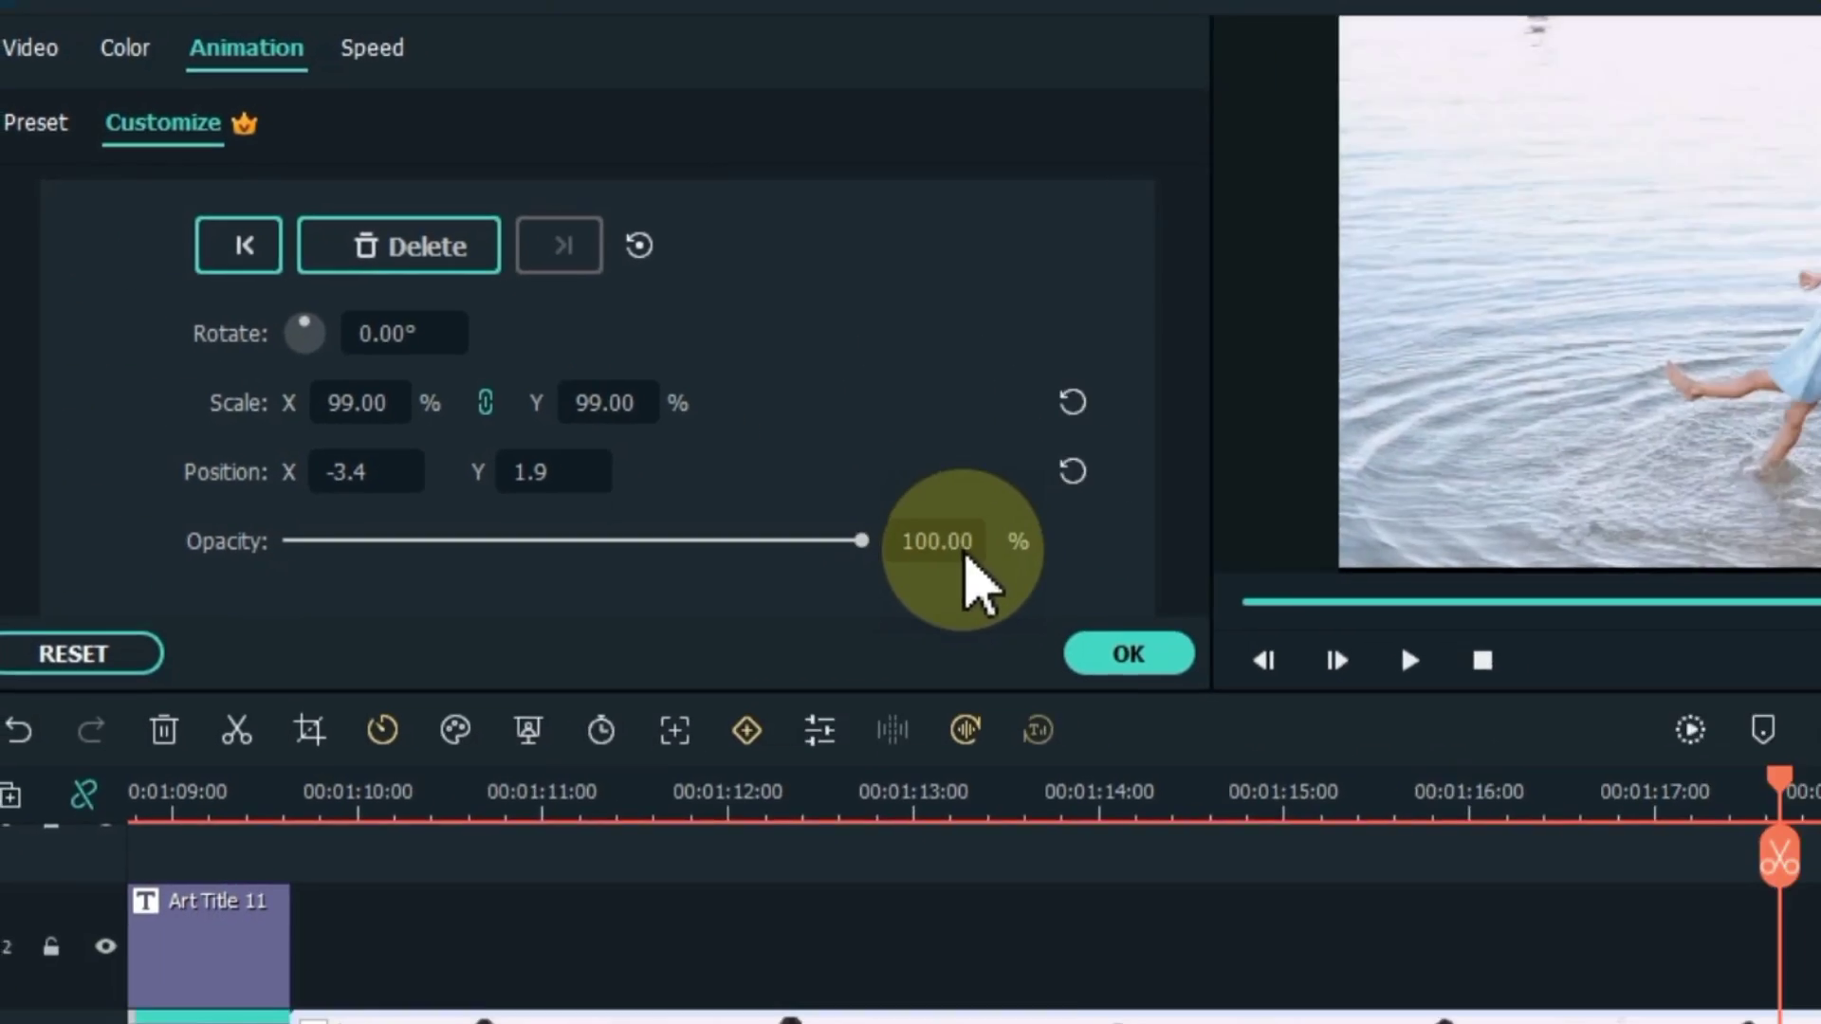
pyautogui.click(693, 428)
pyautogui.press('space')
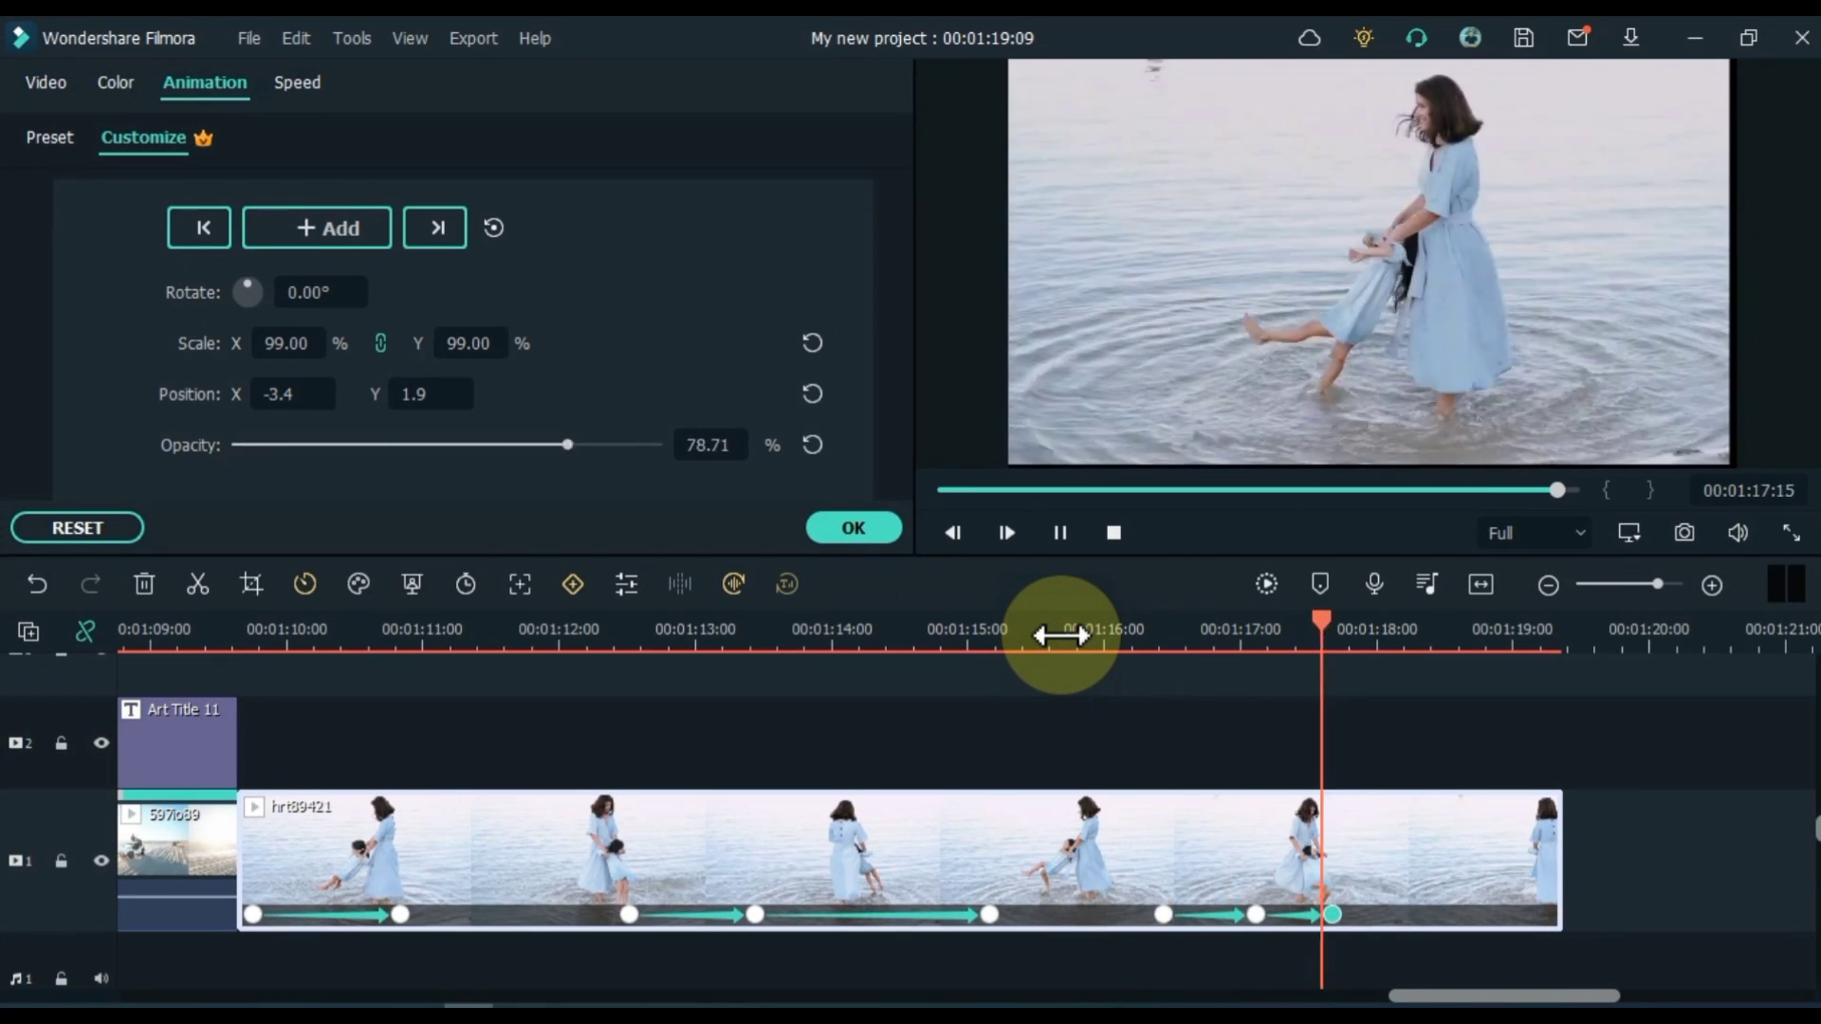
pyautogui.press('space')
# Split hrt89421 at 00:01:17:22 and open the preset animations for its last part.
pyautogui.click(1371, 633)
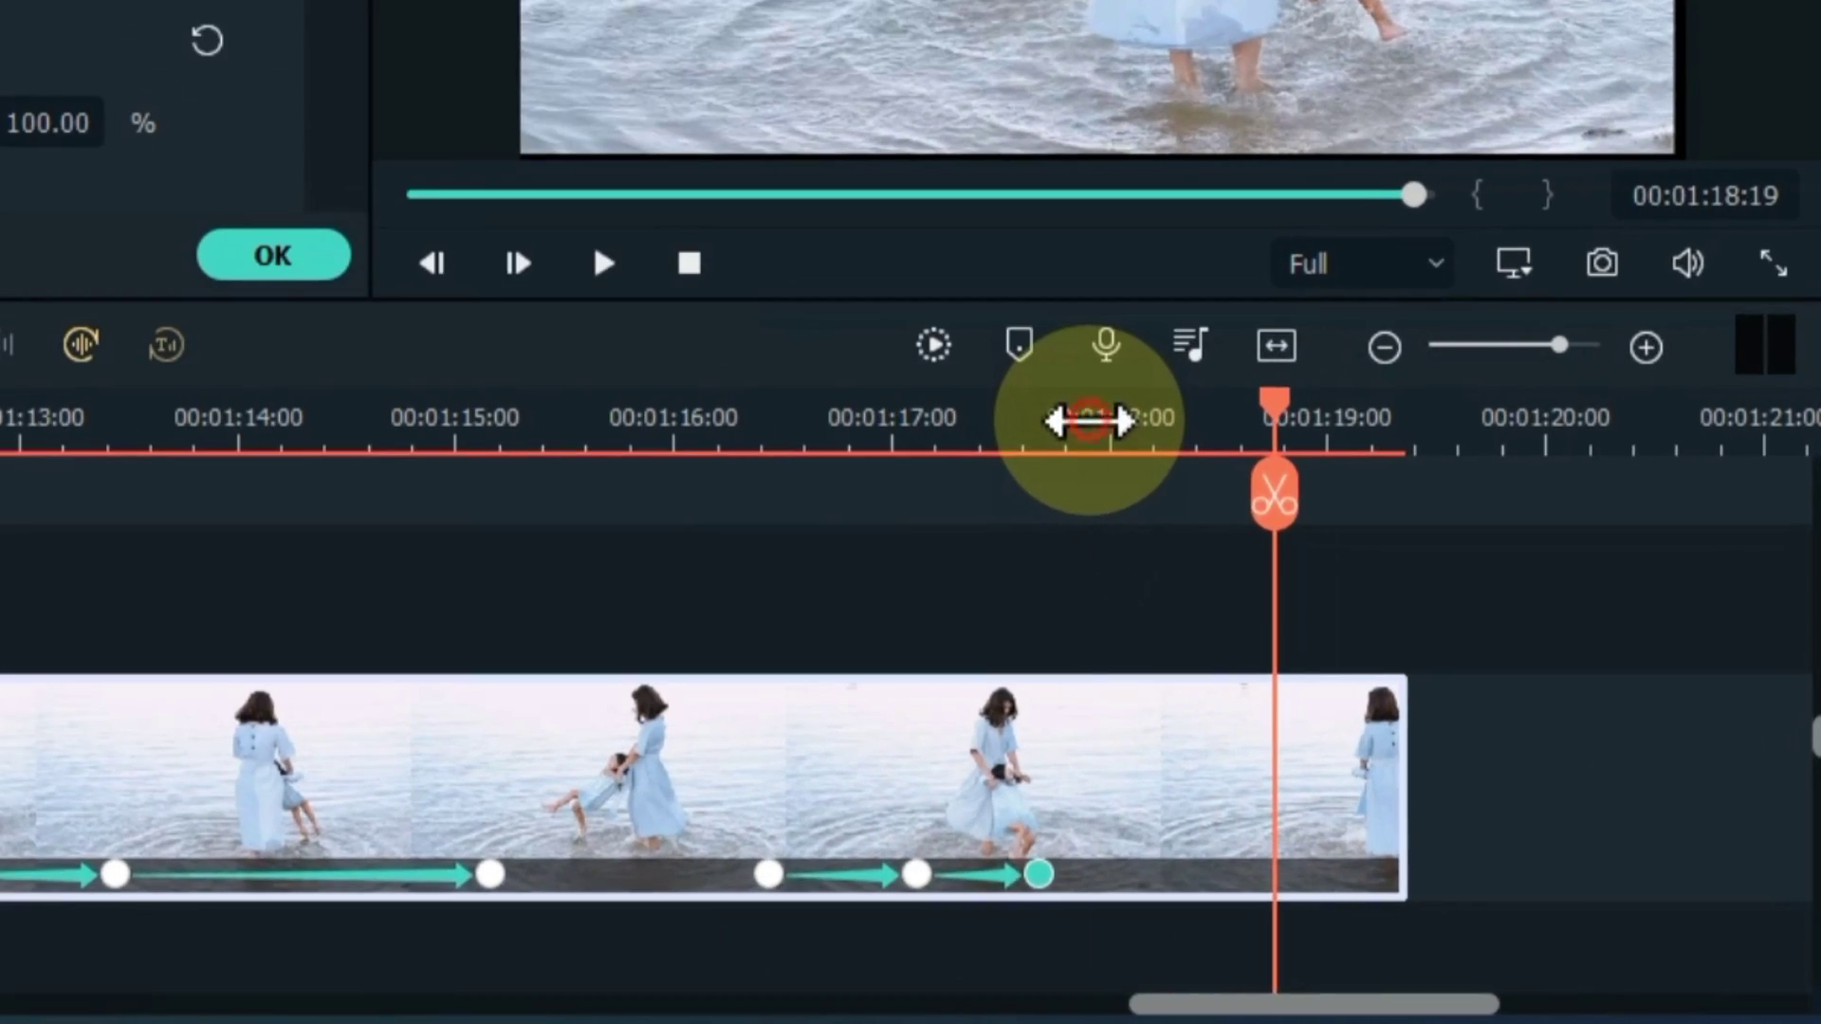
pyautogui.click(1083, 500)
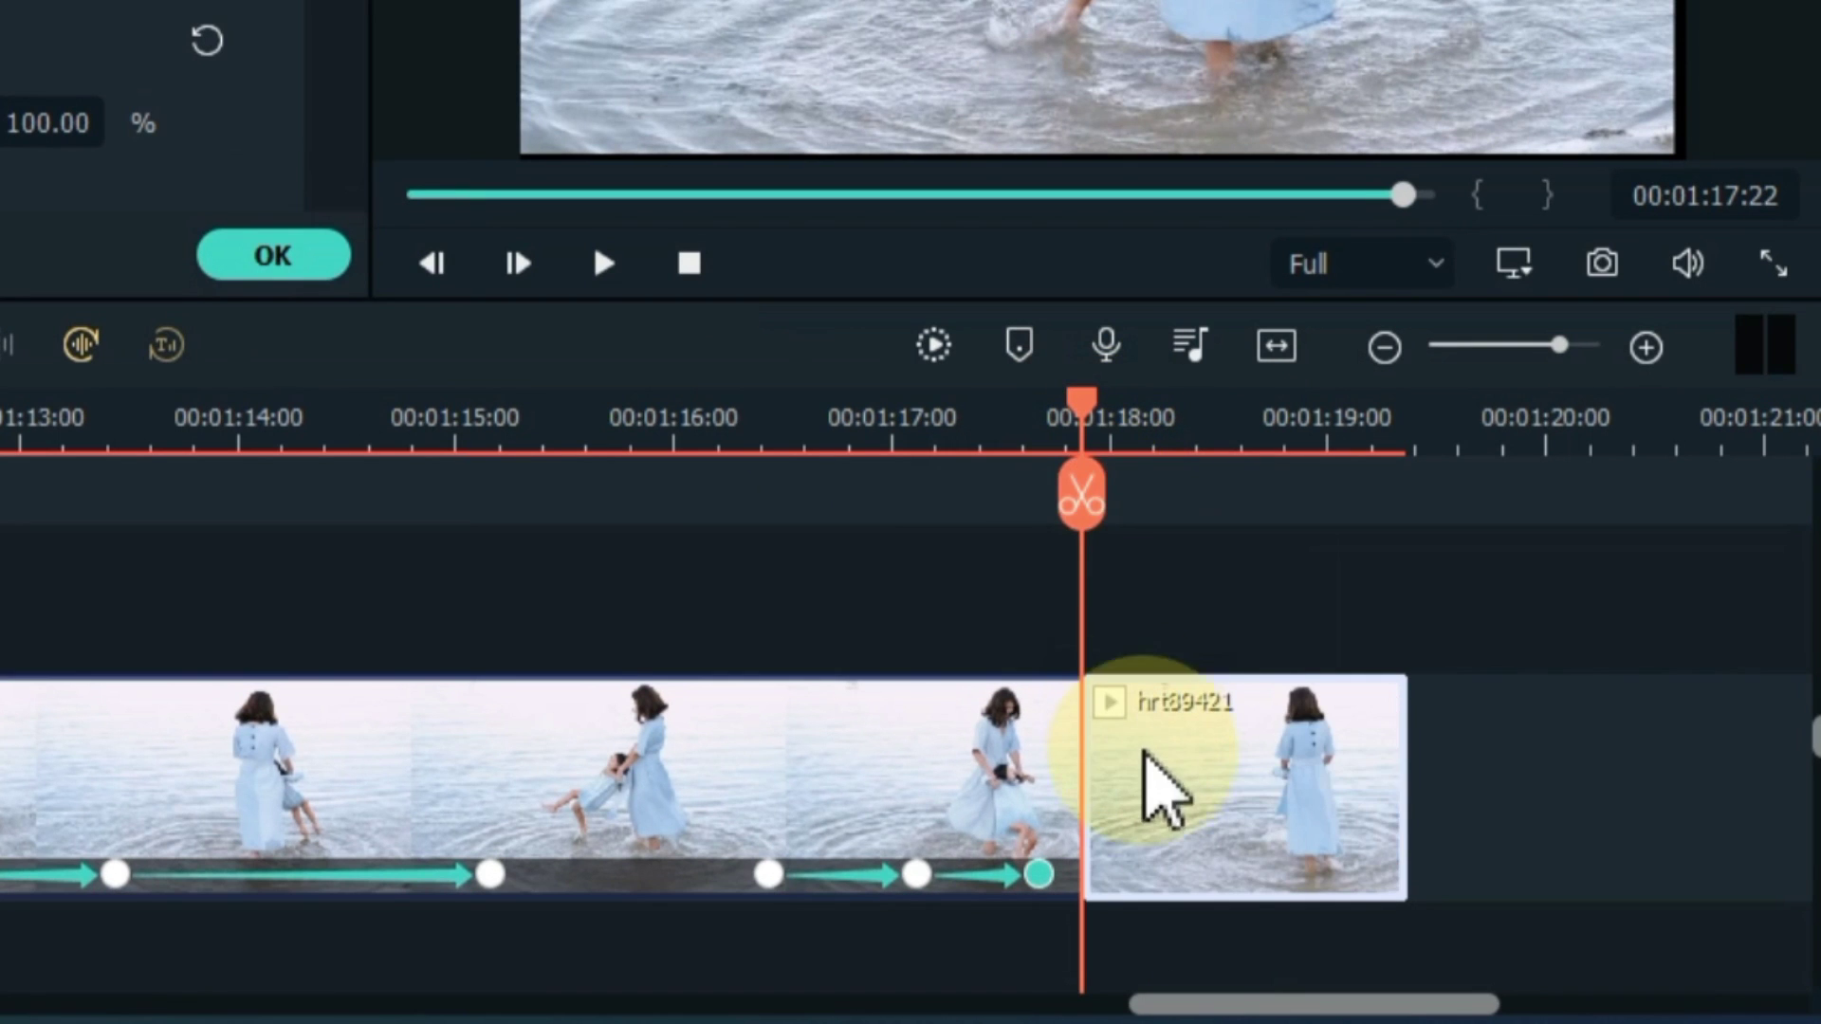
pyautogui.click(1143, 785)
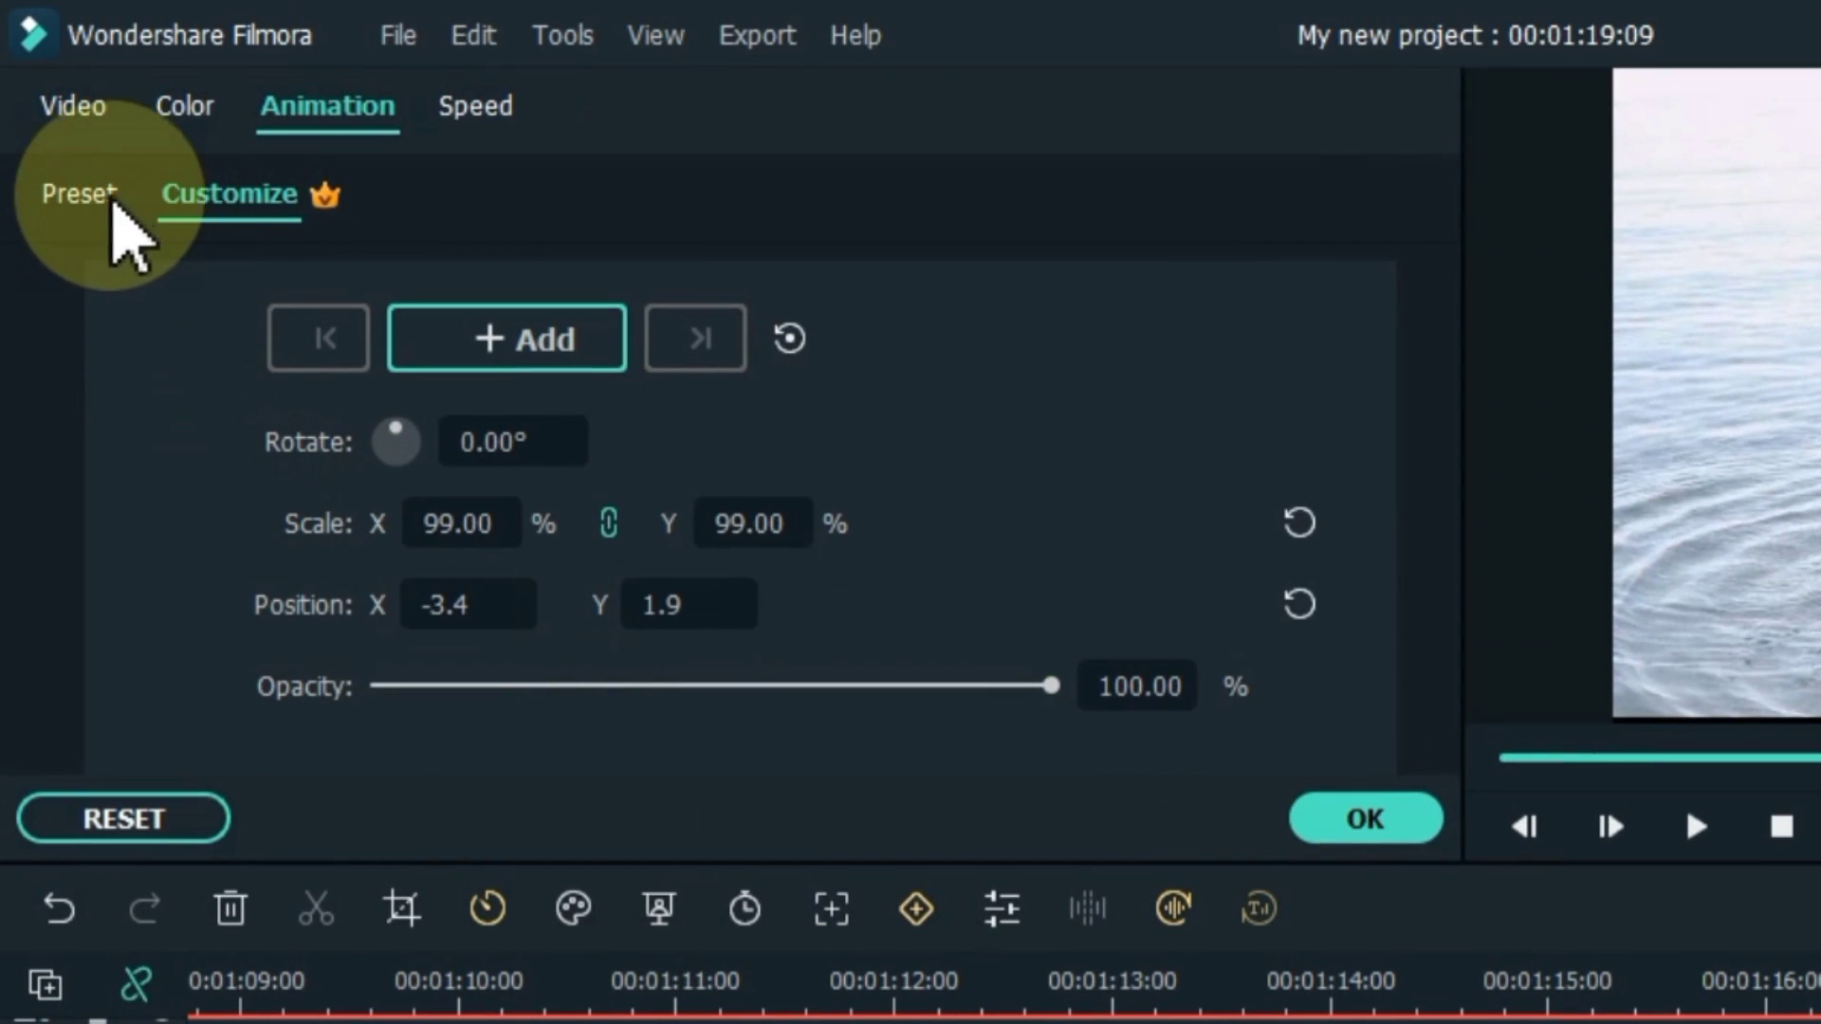
pyautogui.click(79, 196)
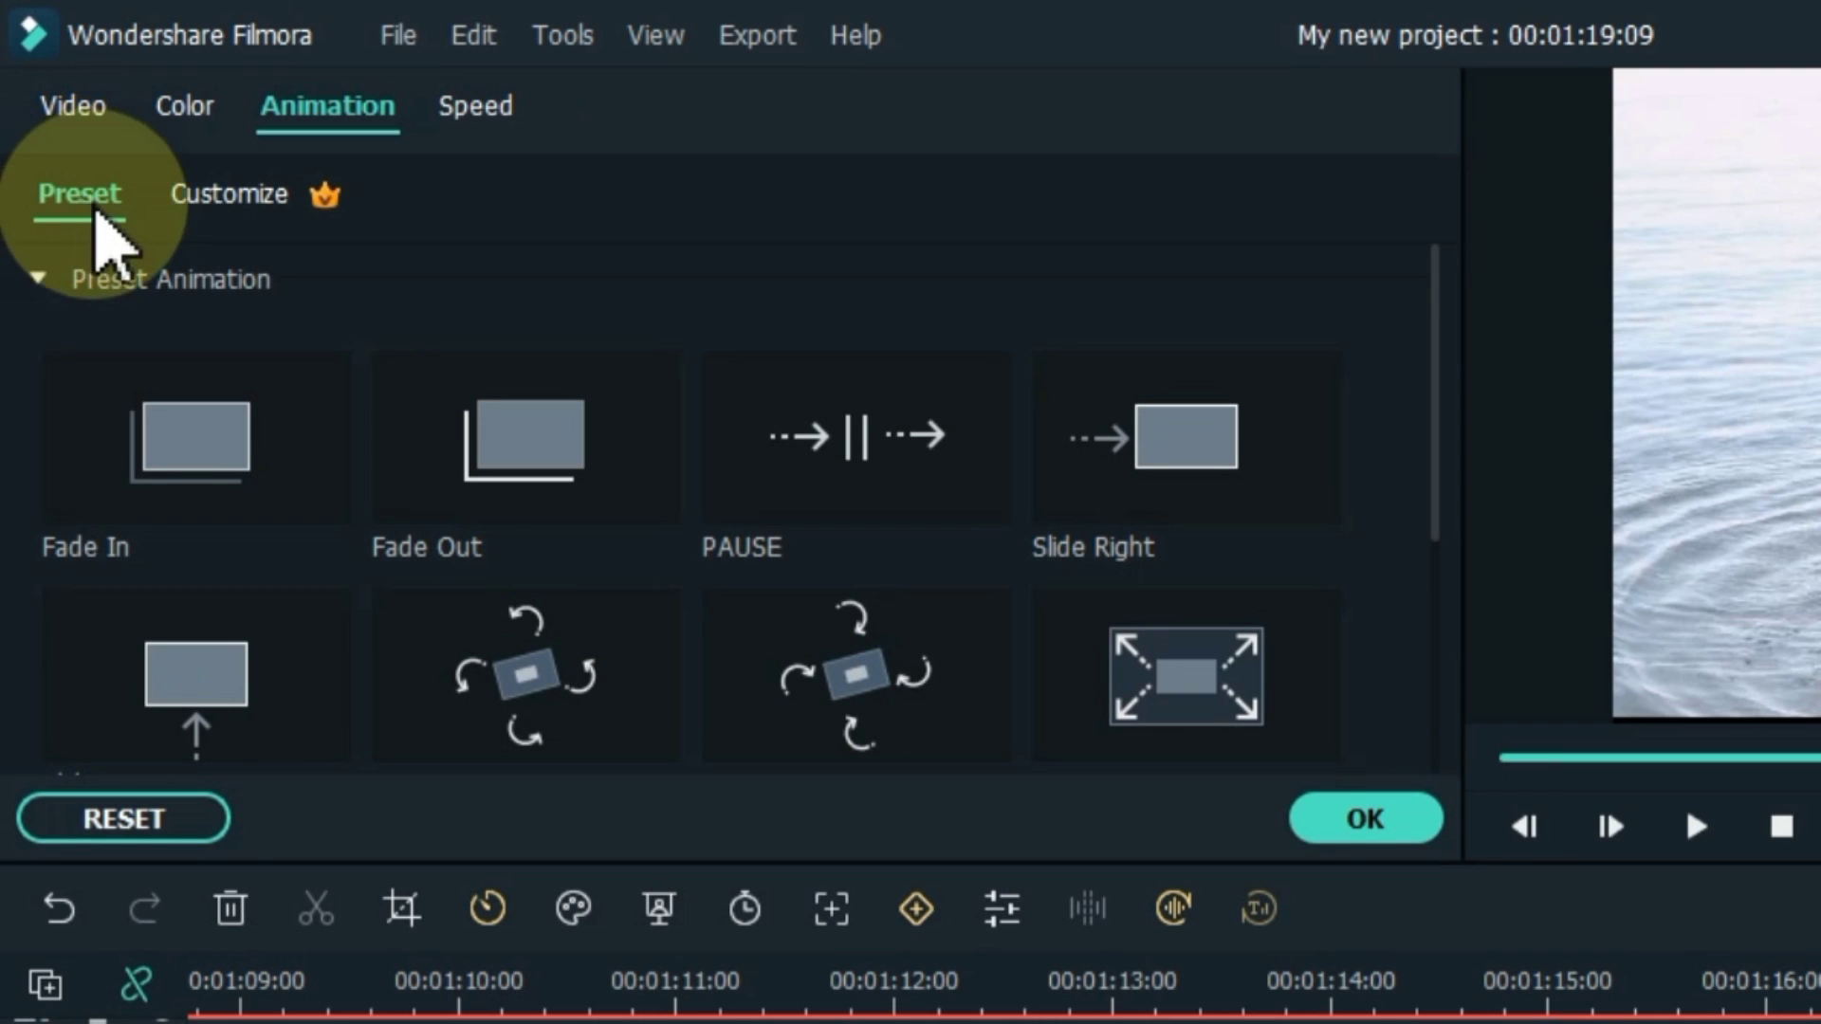
# Try the Slide Right, Zoom In and Slide Up preset animations on the last part of hrt89421.
pyautogui.doubleClick(287, 476)
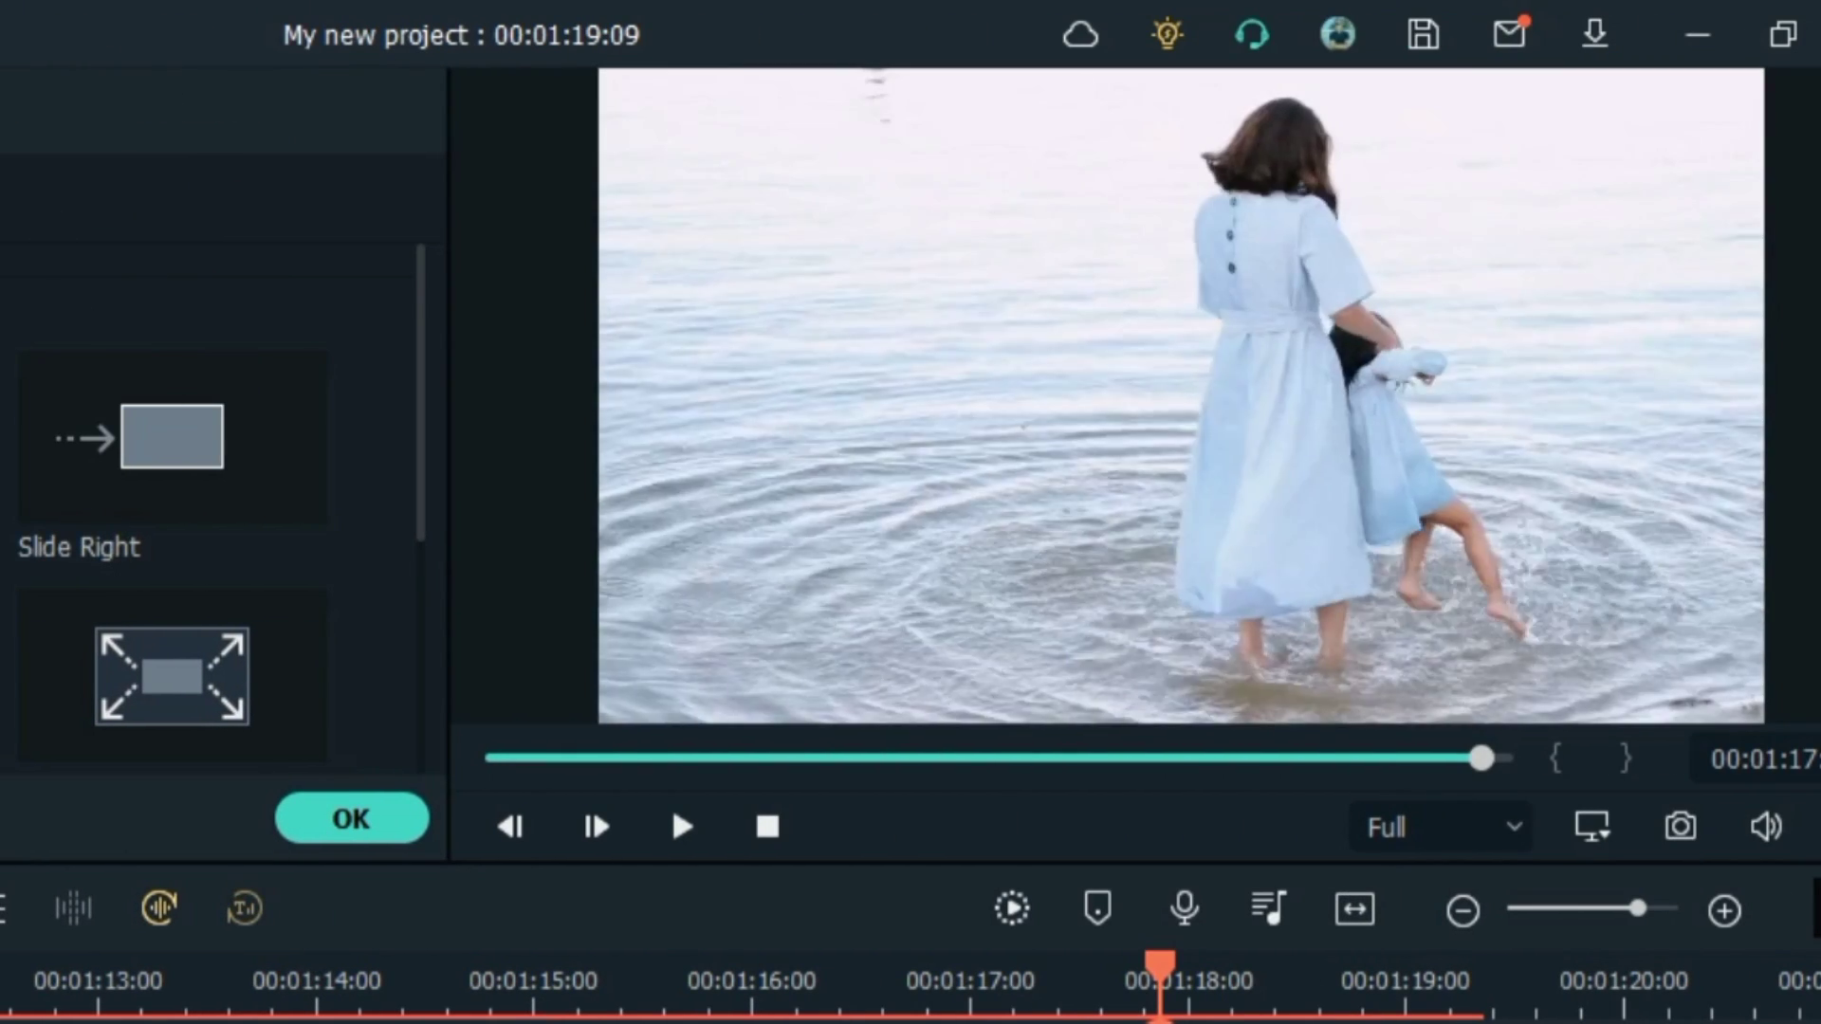
pyautogui.click(160, 444)
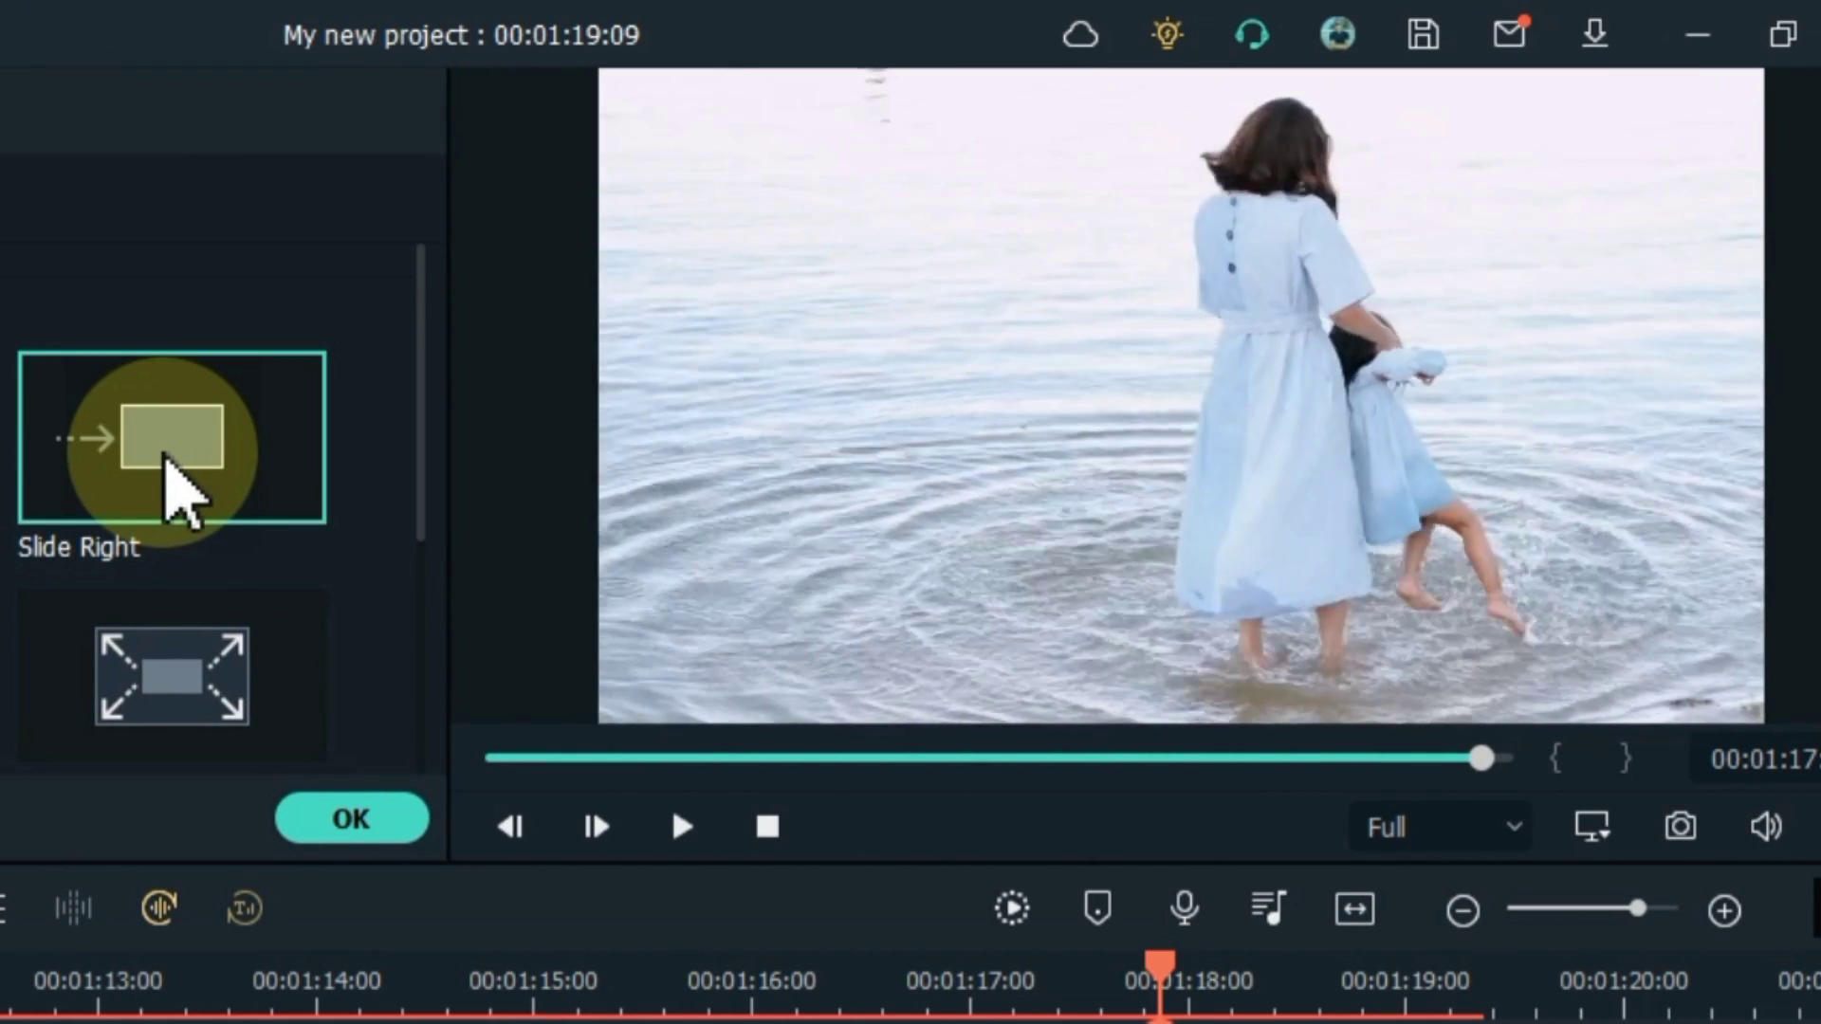
pyautogui.click(152, 678)
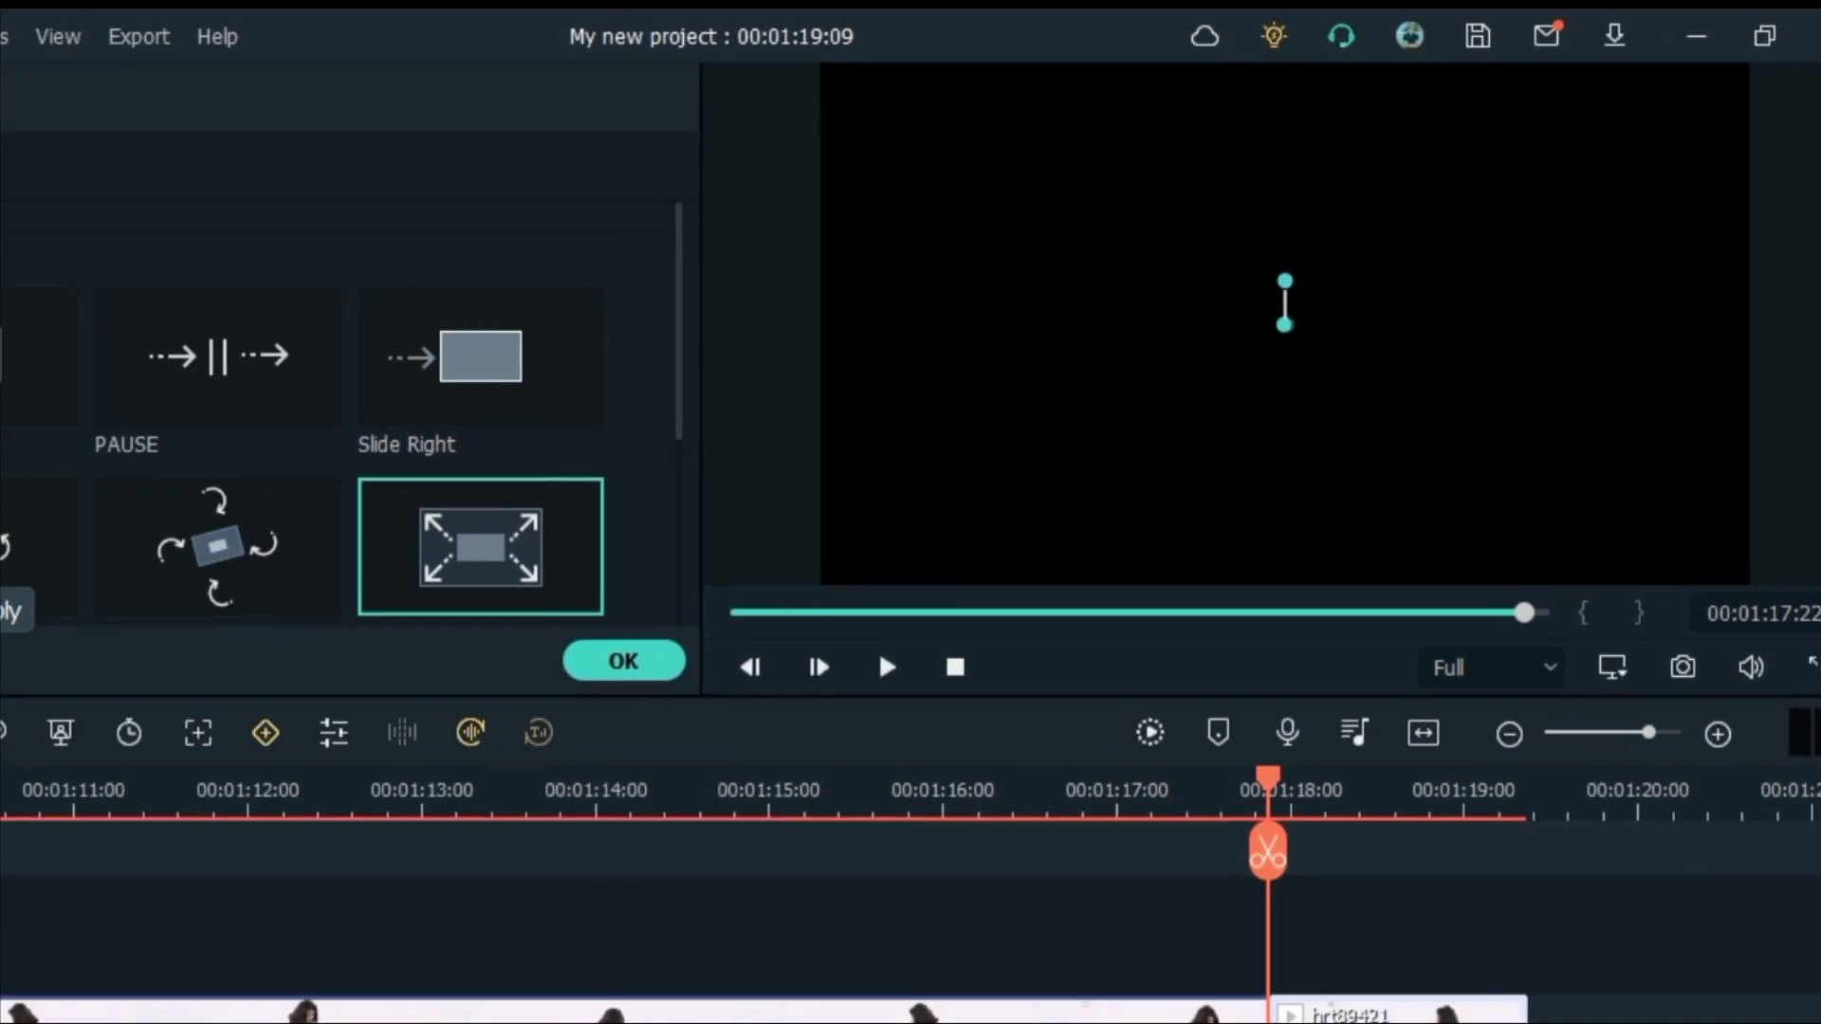
pyautogui.click(133, 447)
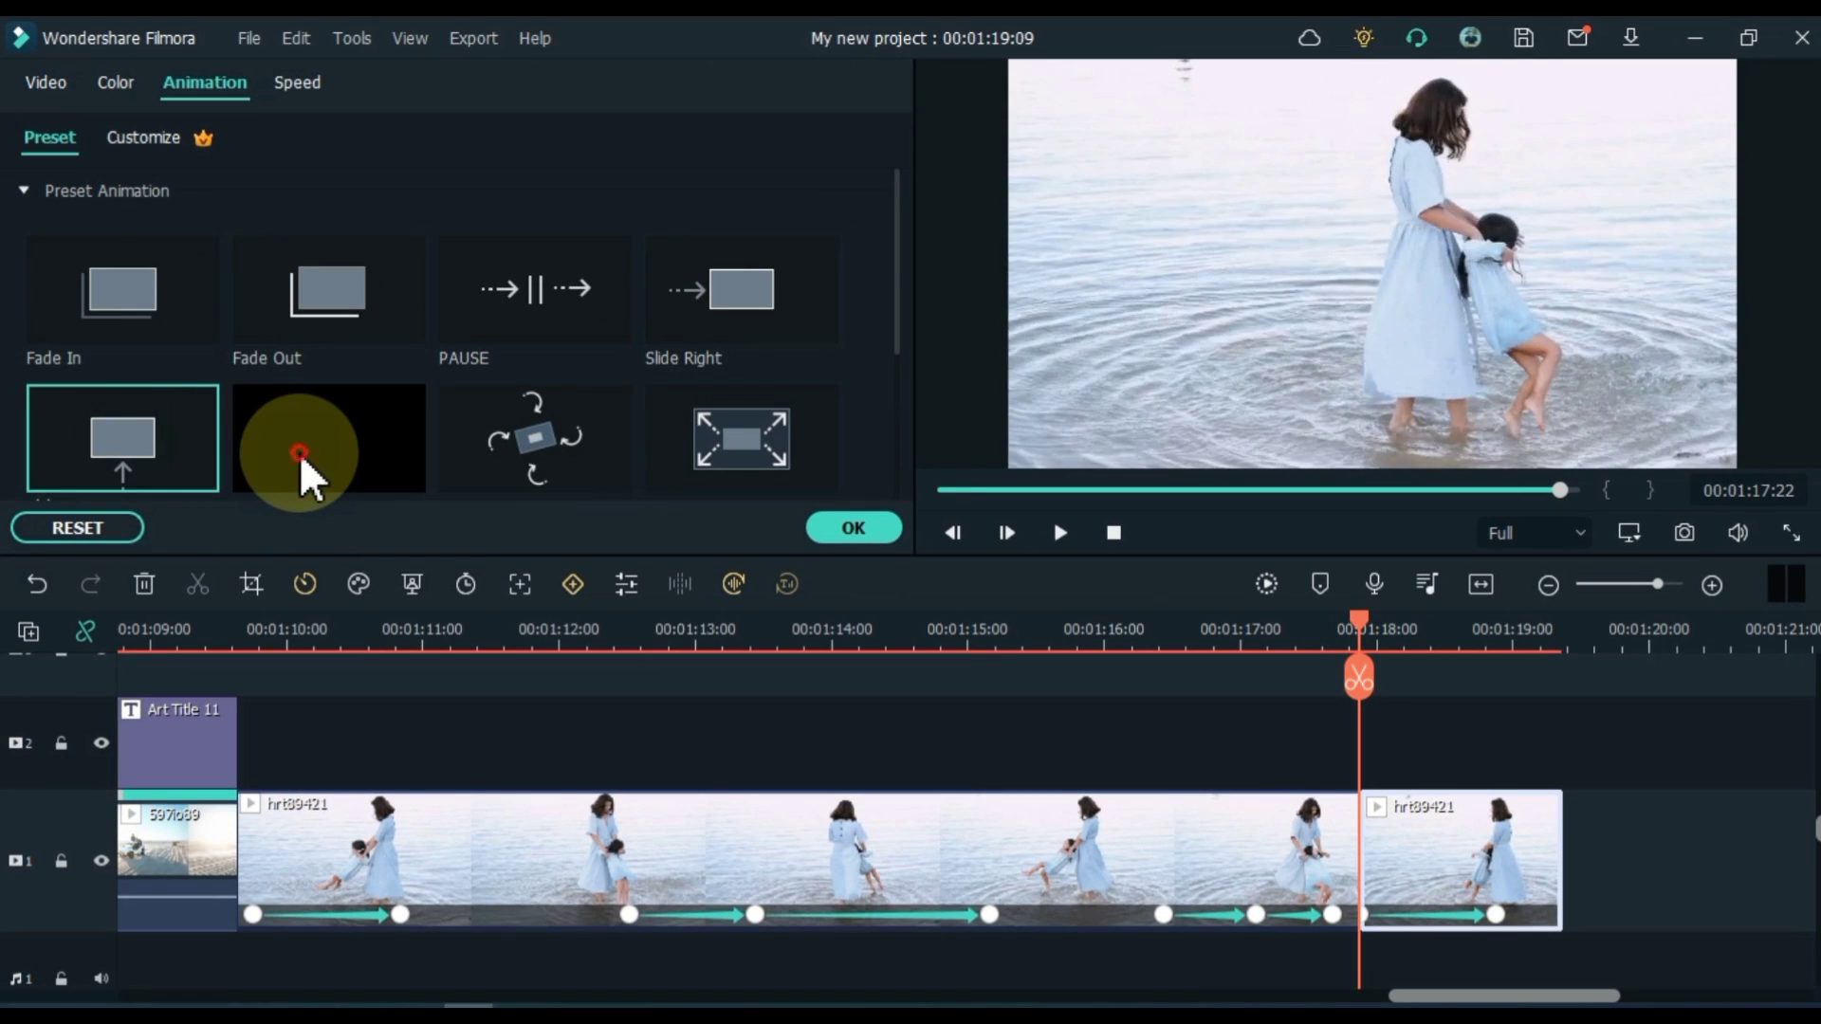
# Apply the Vortex In preset animation to the last part of hrt89421 and play it back.
pyautogui.click(299, 453)
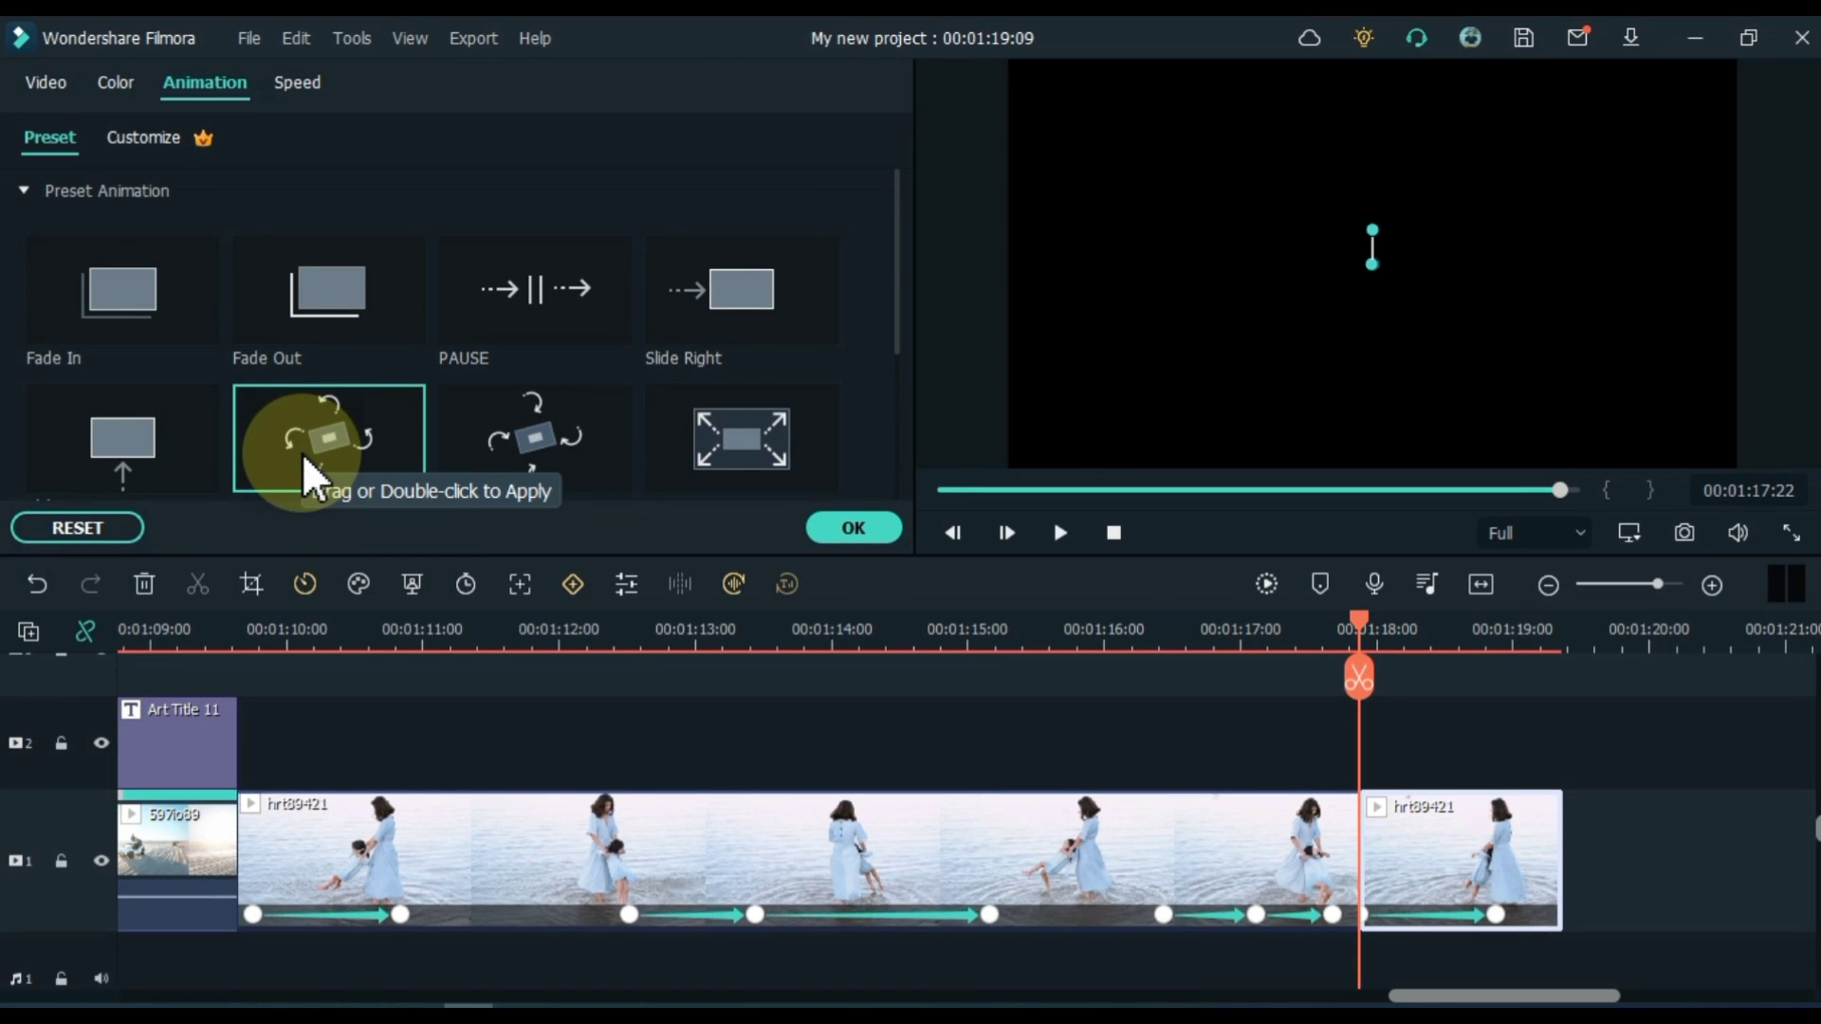
pyautogui.scroll(-3, 366, 447)
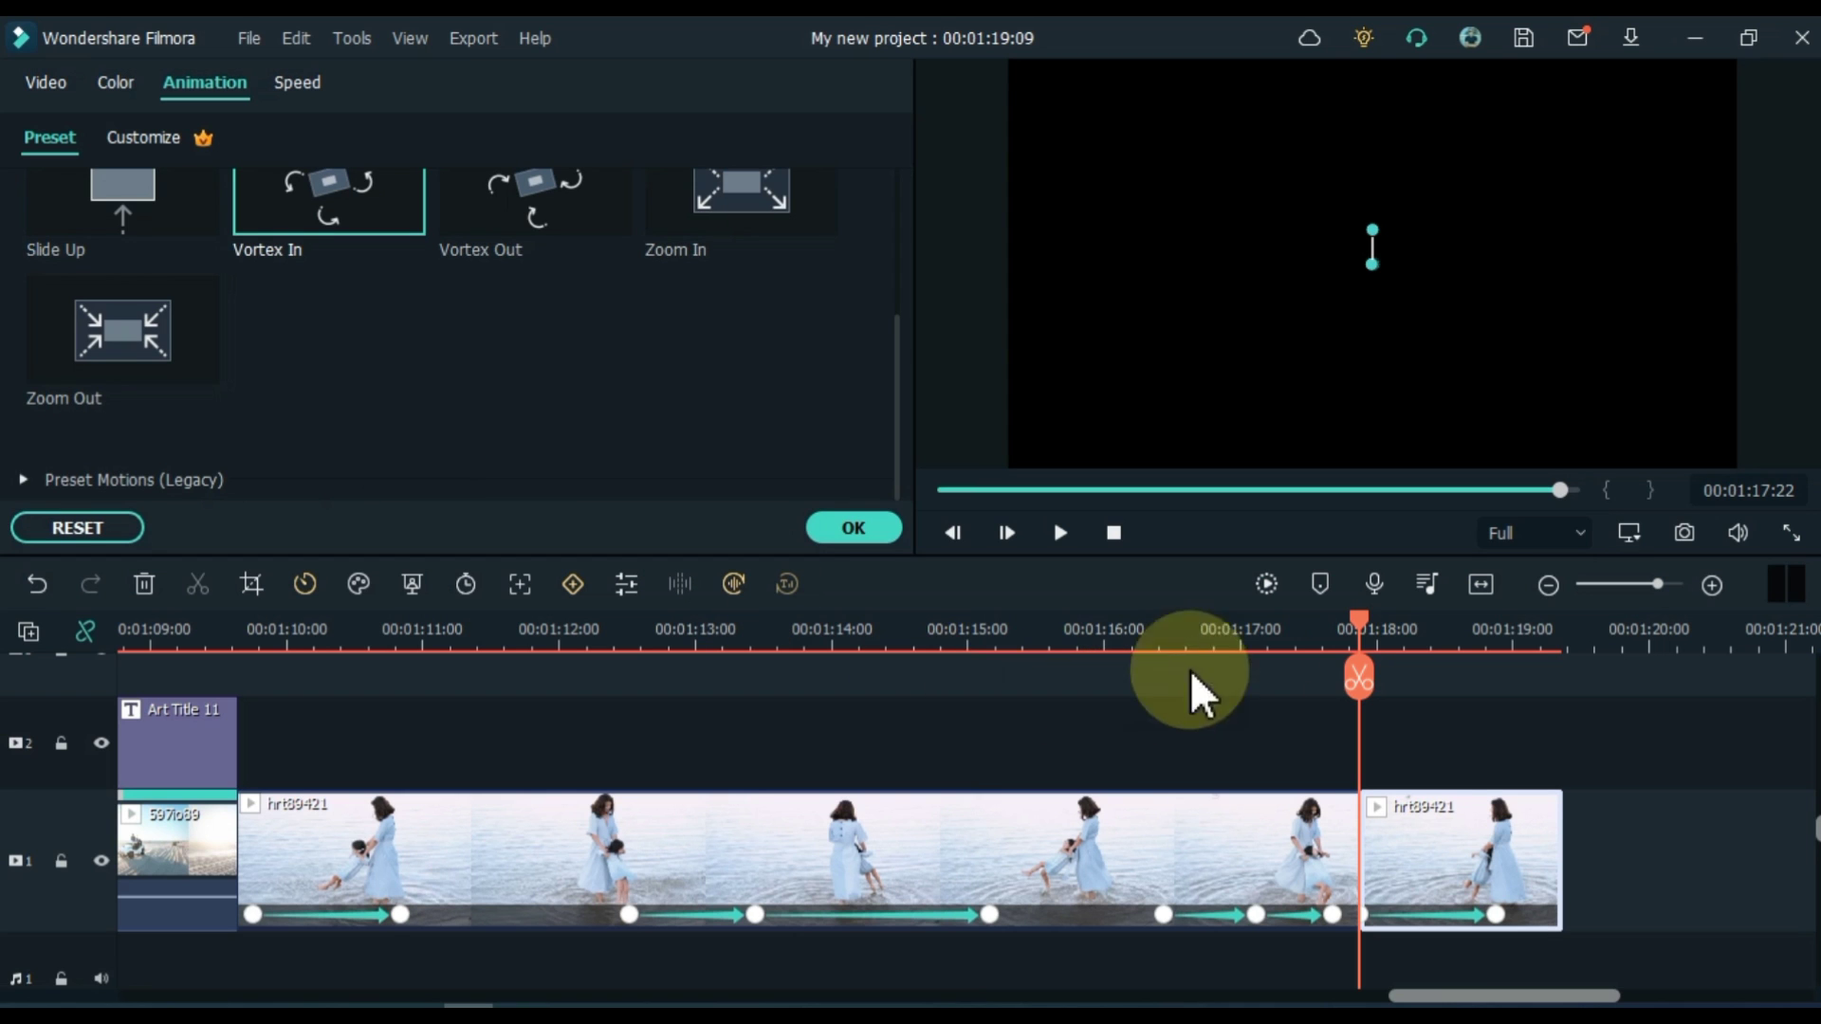
pyautogui.press('space')
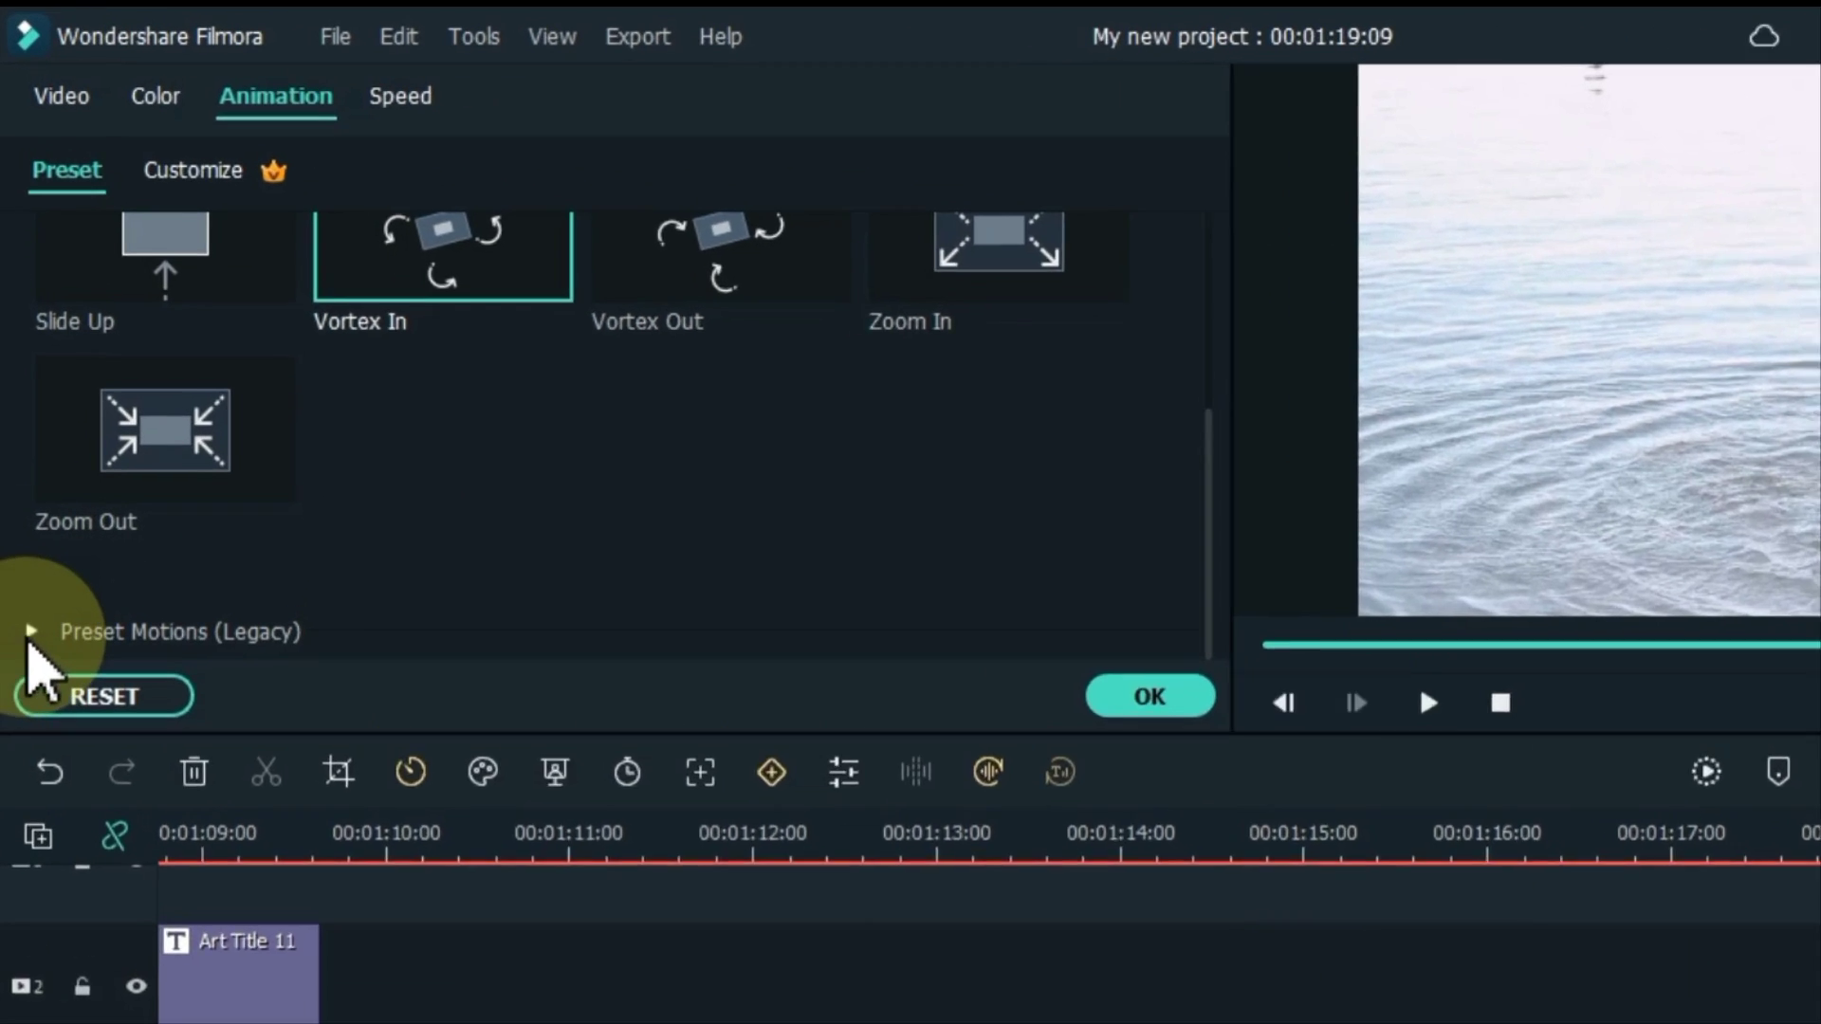
# Browse Preset Motions (Legacy) and apply the bent-arrow "zoom in 2" motion to the last part of hrt89421.
pyautogui.click(23, 480)
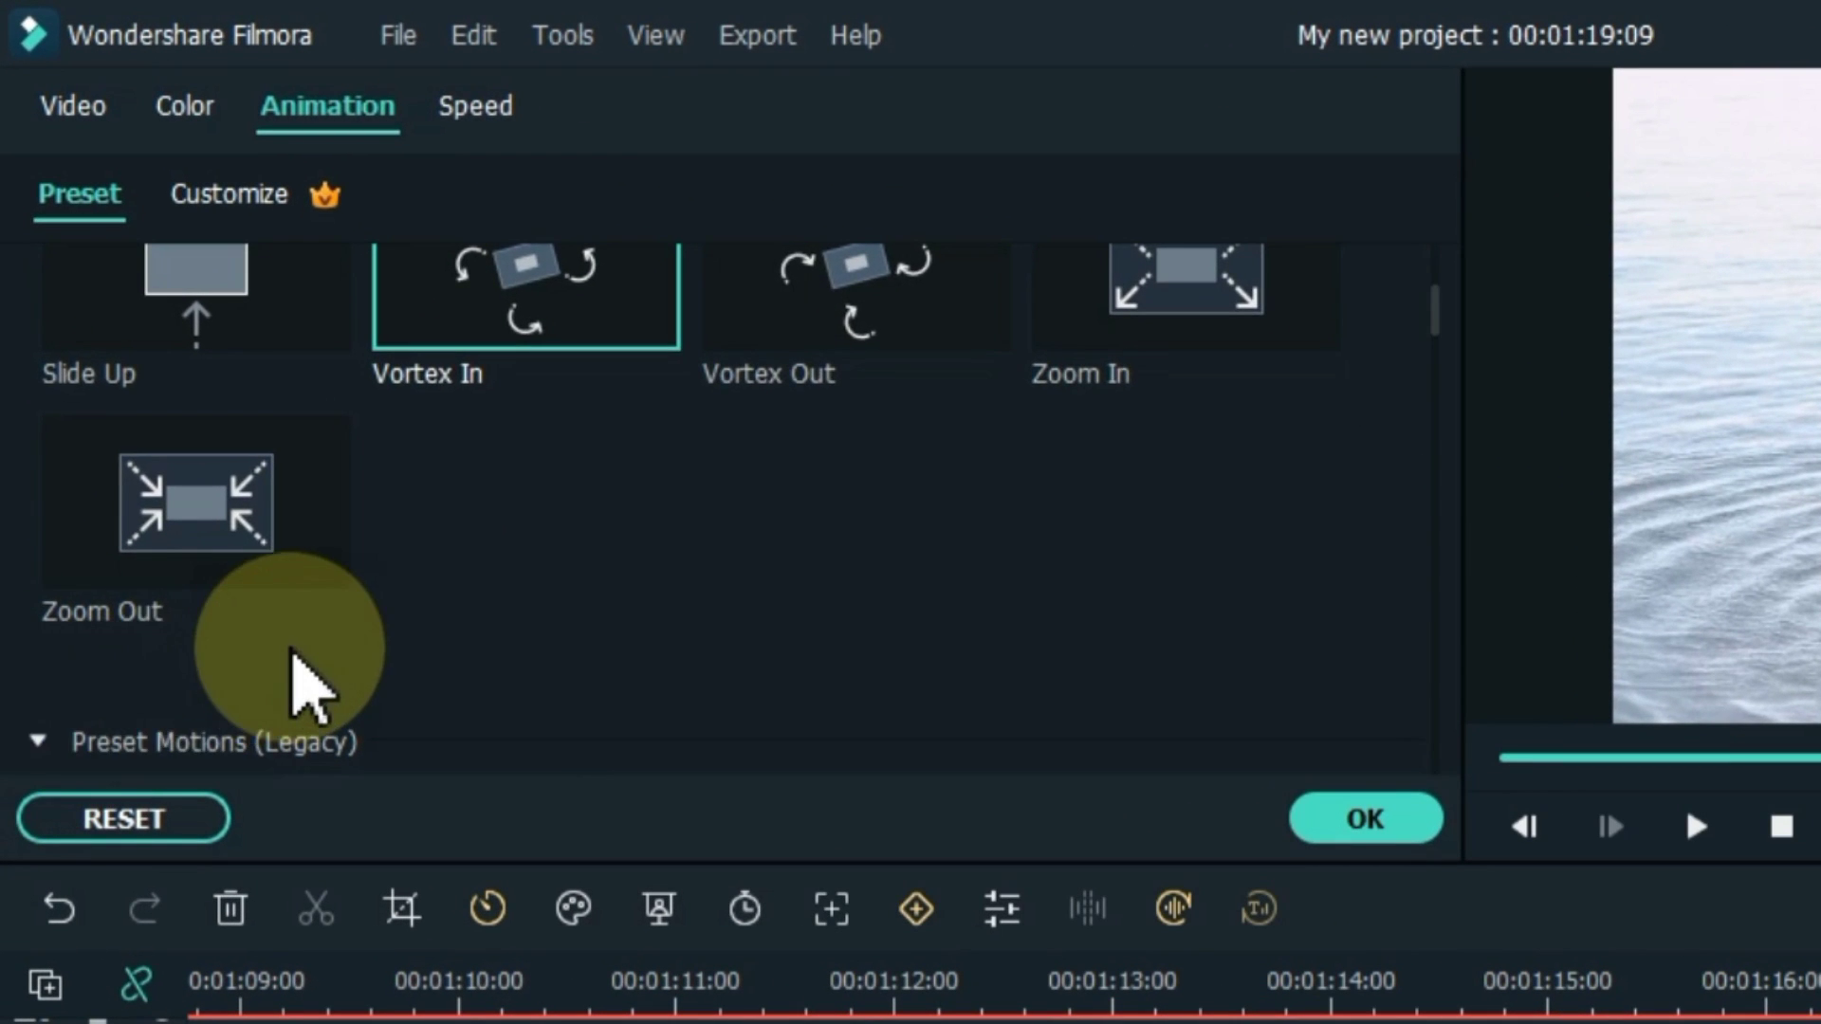
pyautogui.scroll(-3, 181, 422)
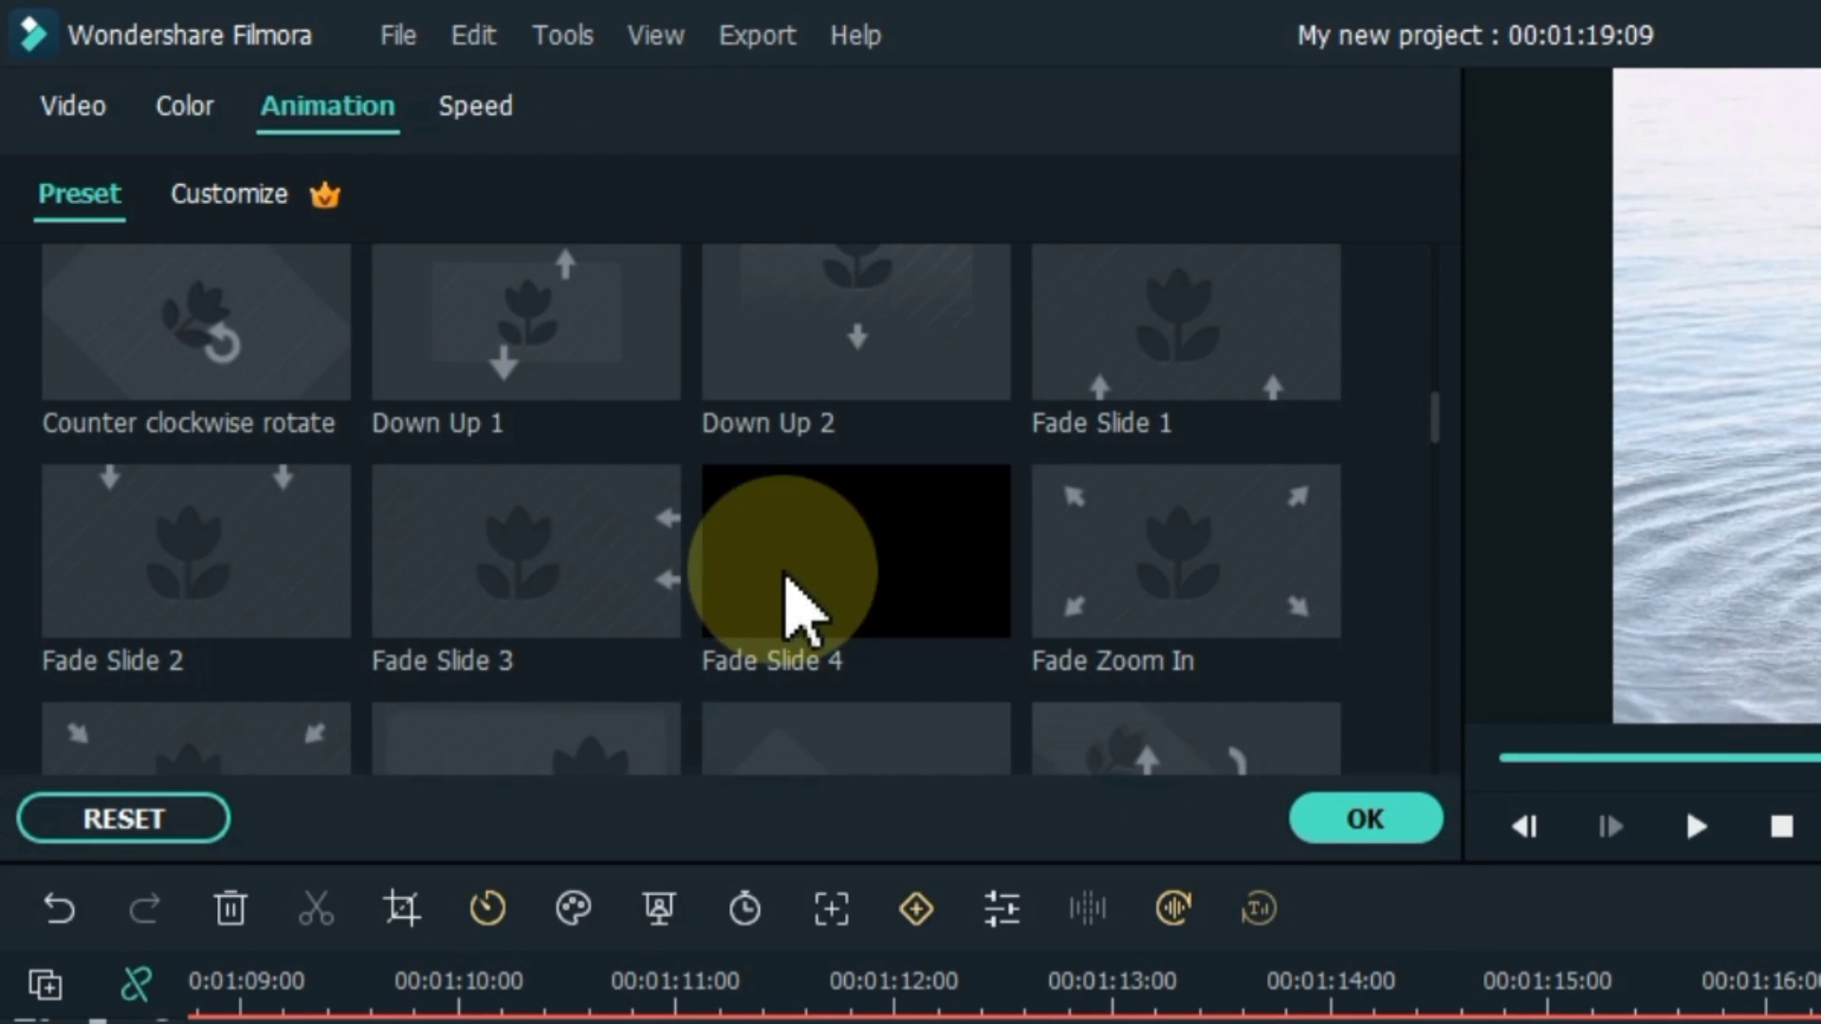
pyautogui.scroll(3, 784, 581)
pyautogui.click(198, 461)
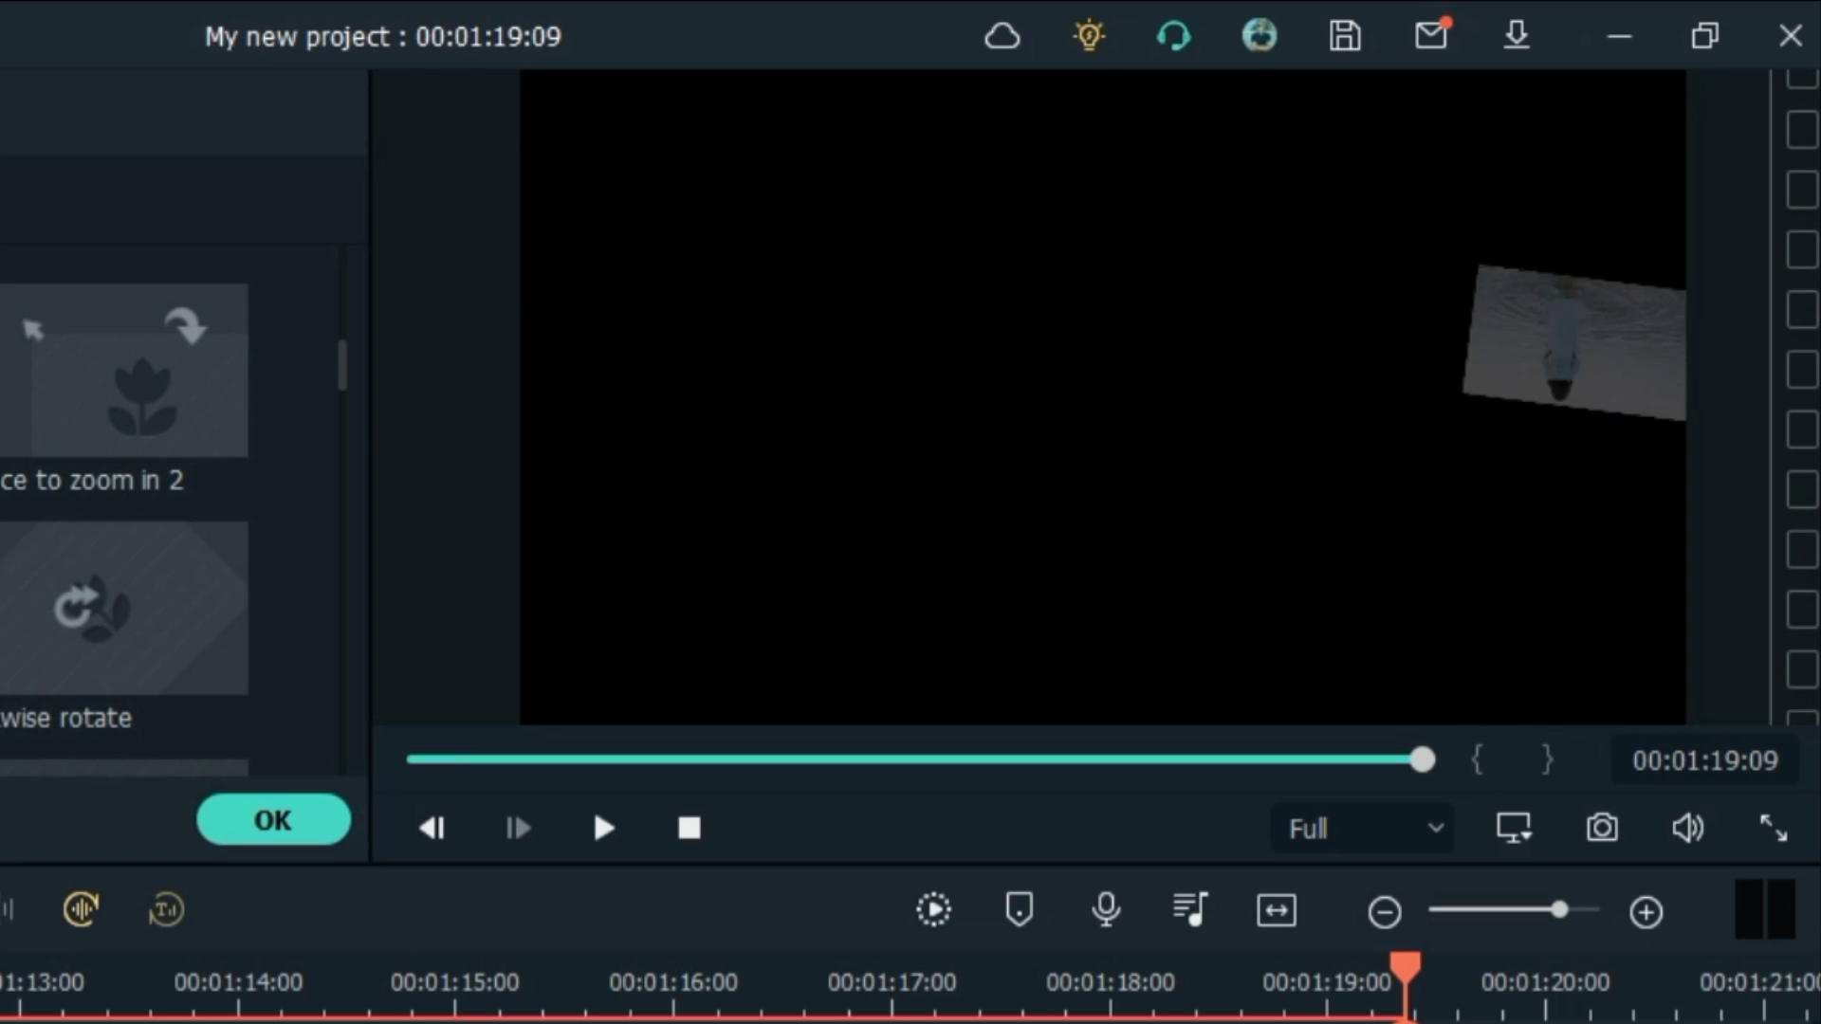
pyautogui.click(100, 434)
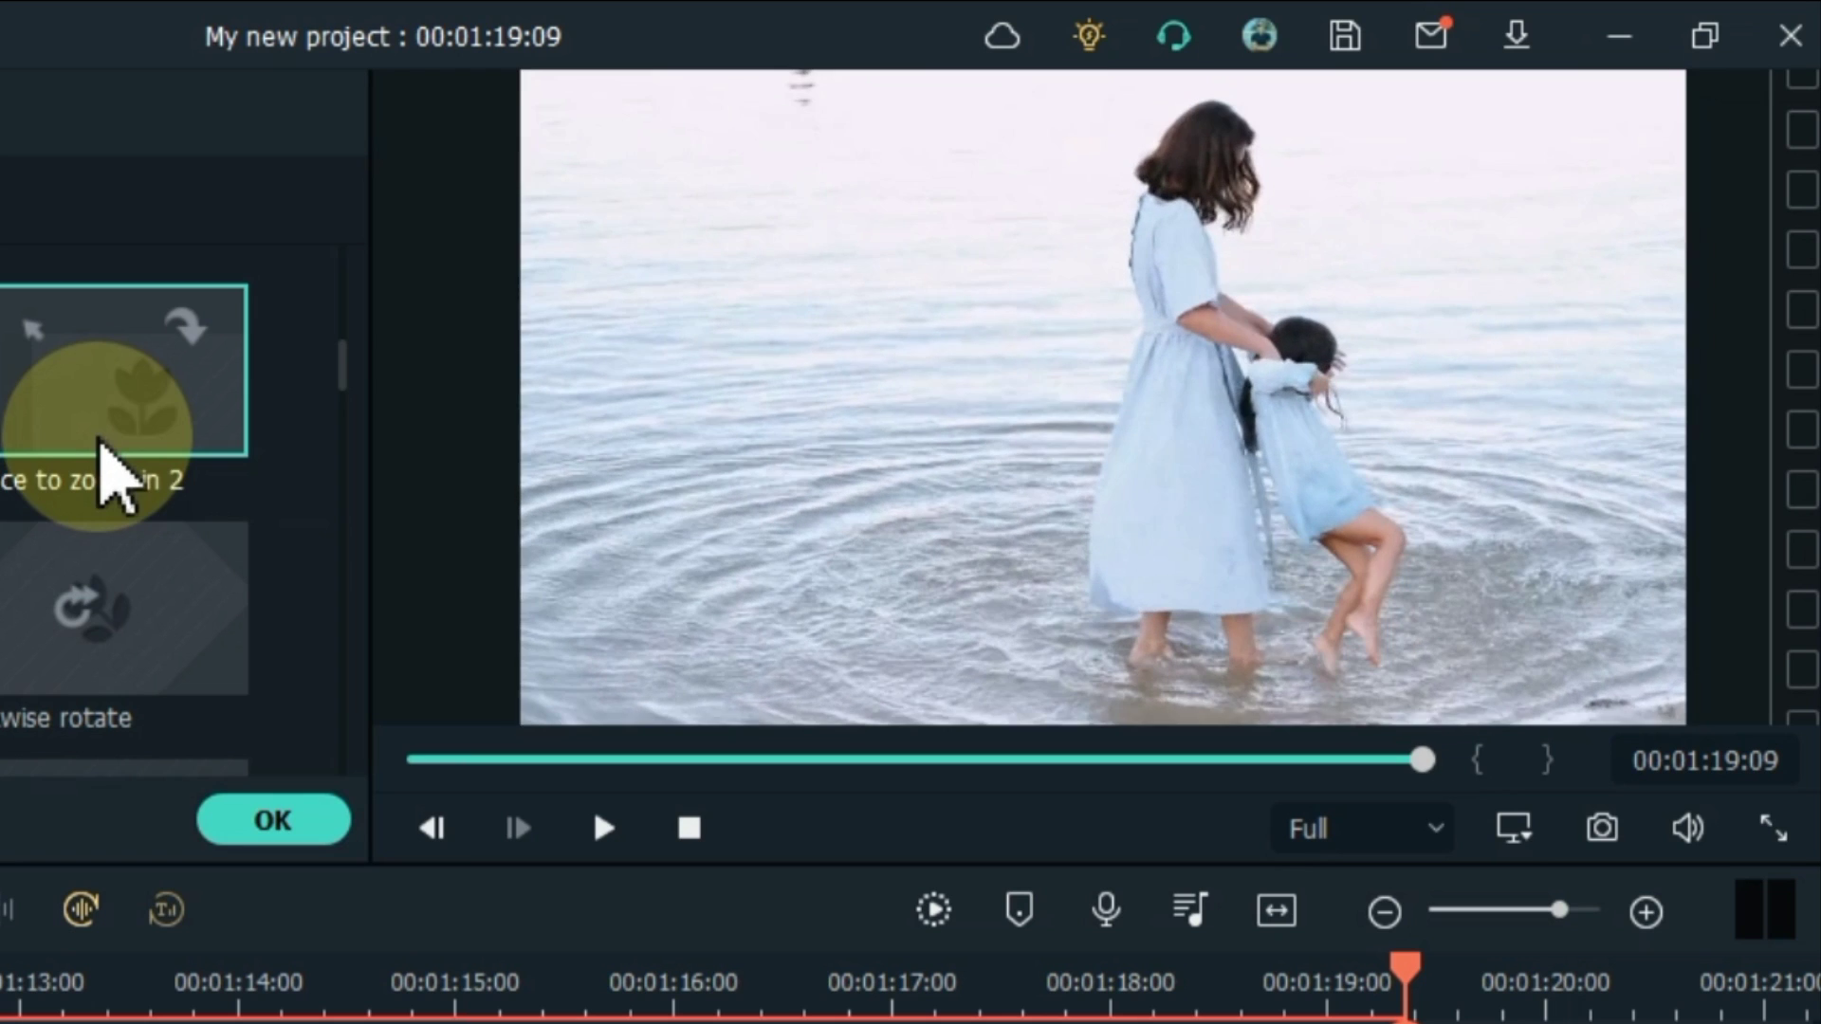
# Apply the Zoom Out preset animation to the last part of hrt89421 and confirm the animation settings.
pyautogui.scroll(-1, 48, 585)
pyautogui.scroll(5, 270, 519)
pyautogui.scroll(-2, 271, 528)
pyautogui.click(210, 394)
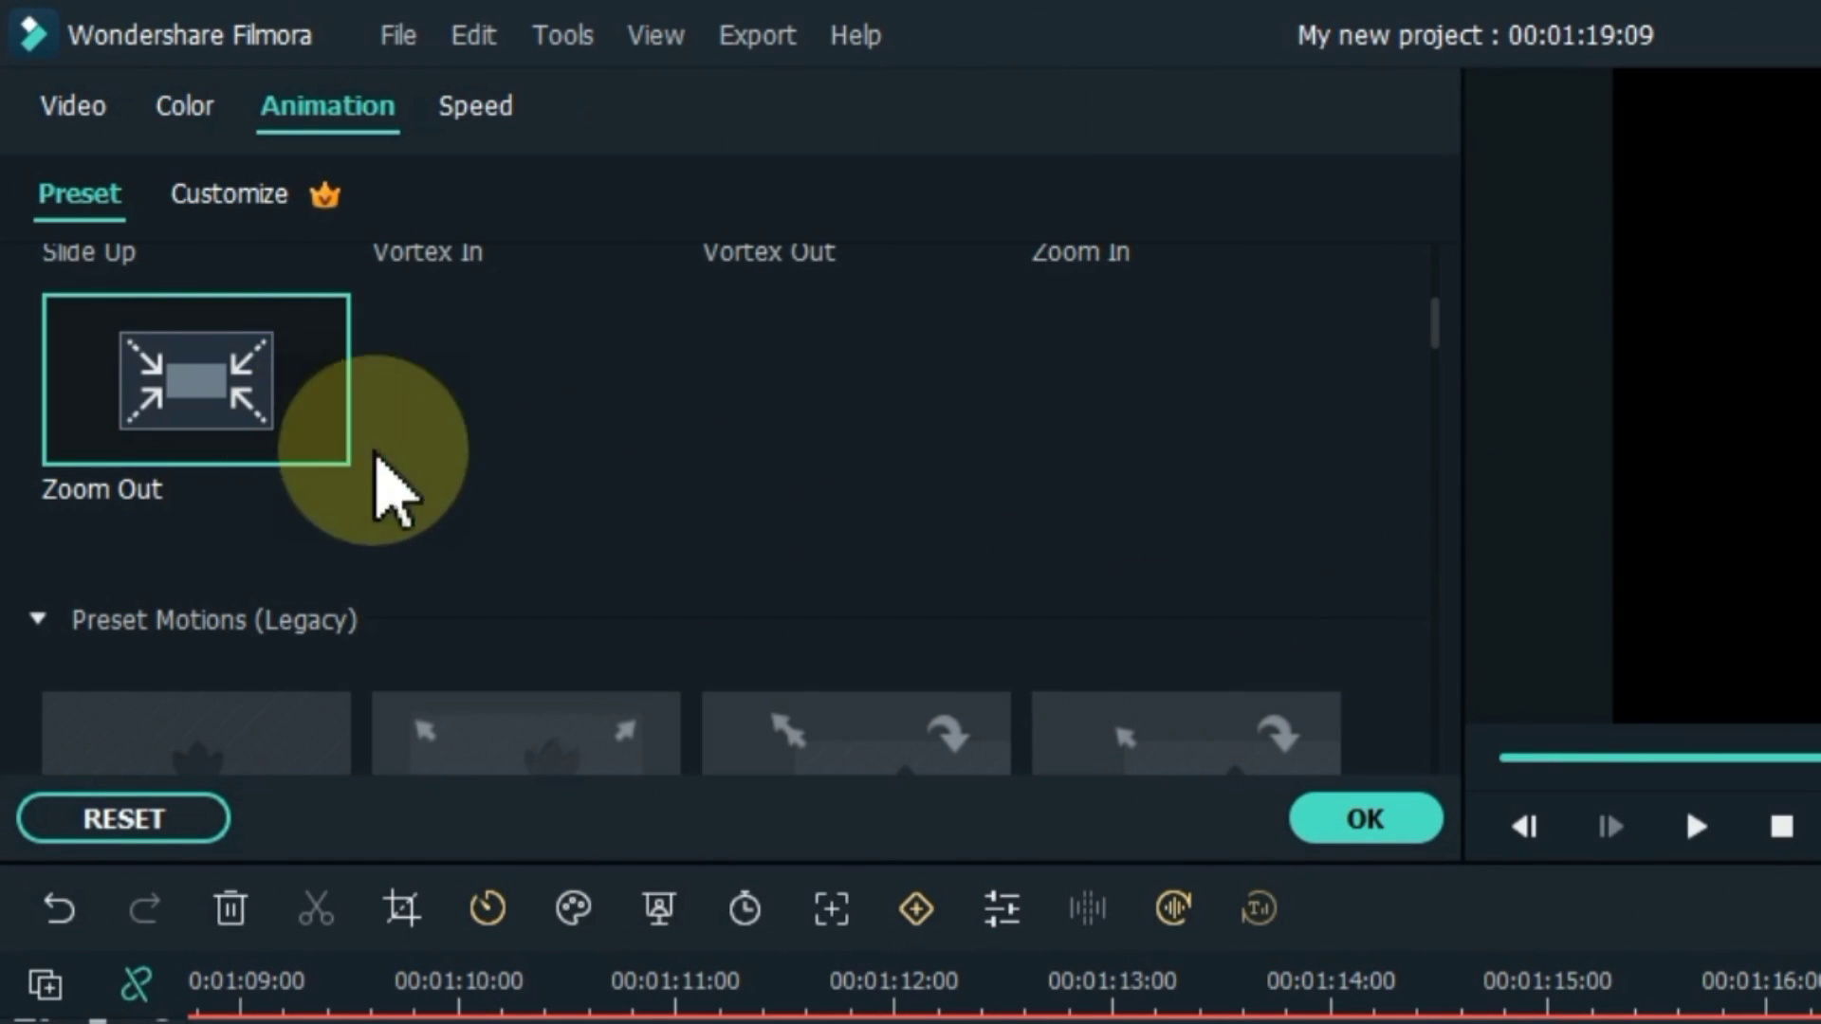
pyautogui.click(1362, 821)
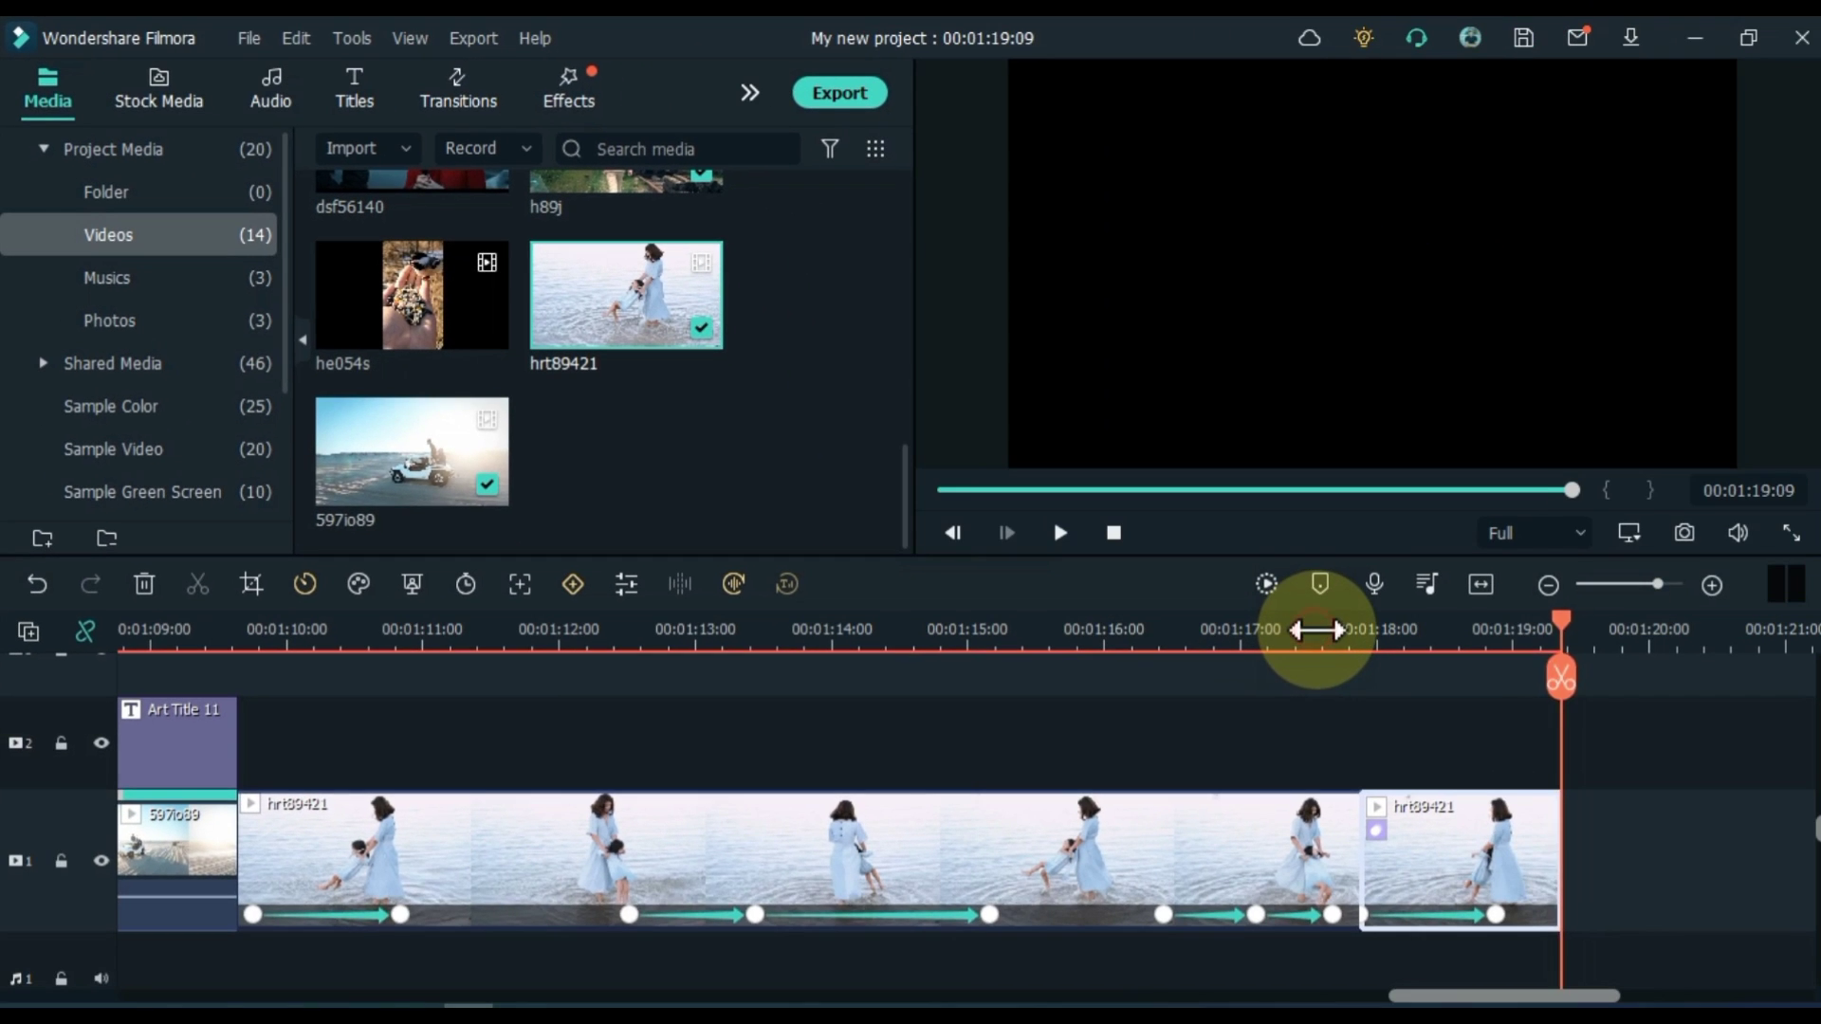
pyautogui.click(1641, 784)
pyautogui.press('space')
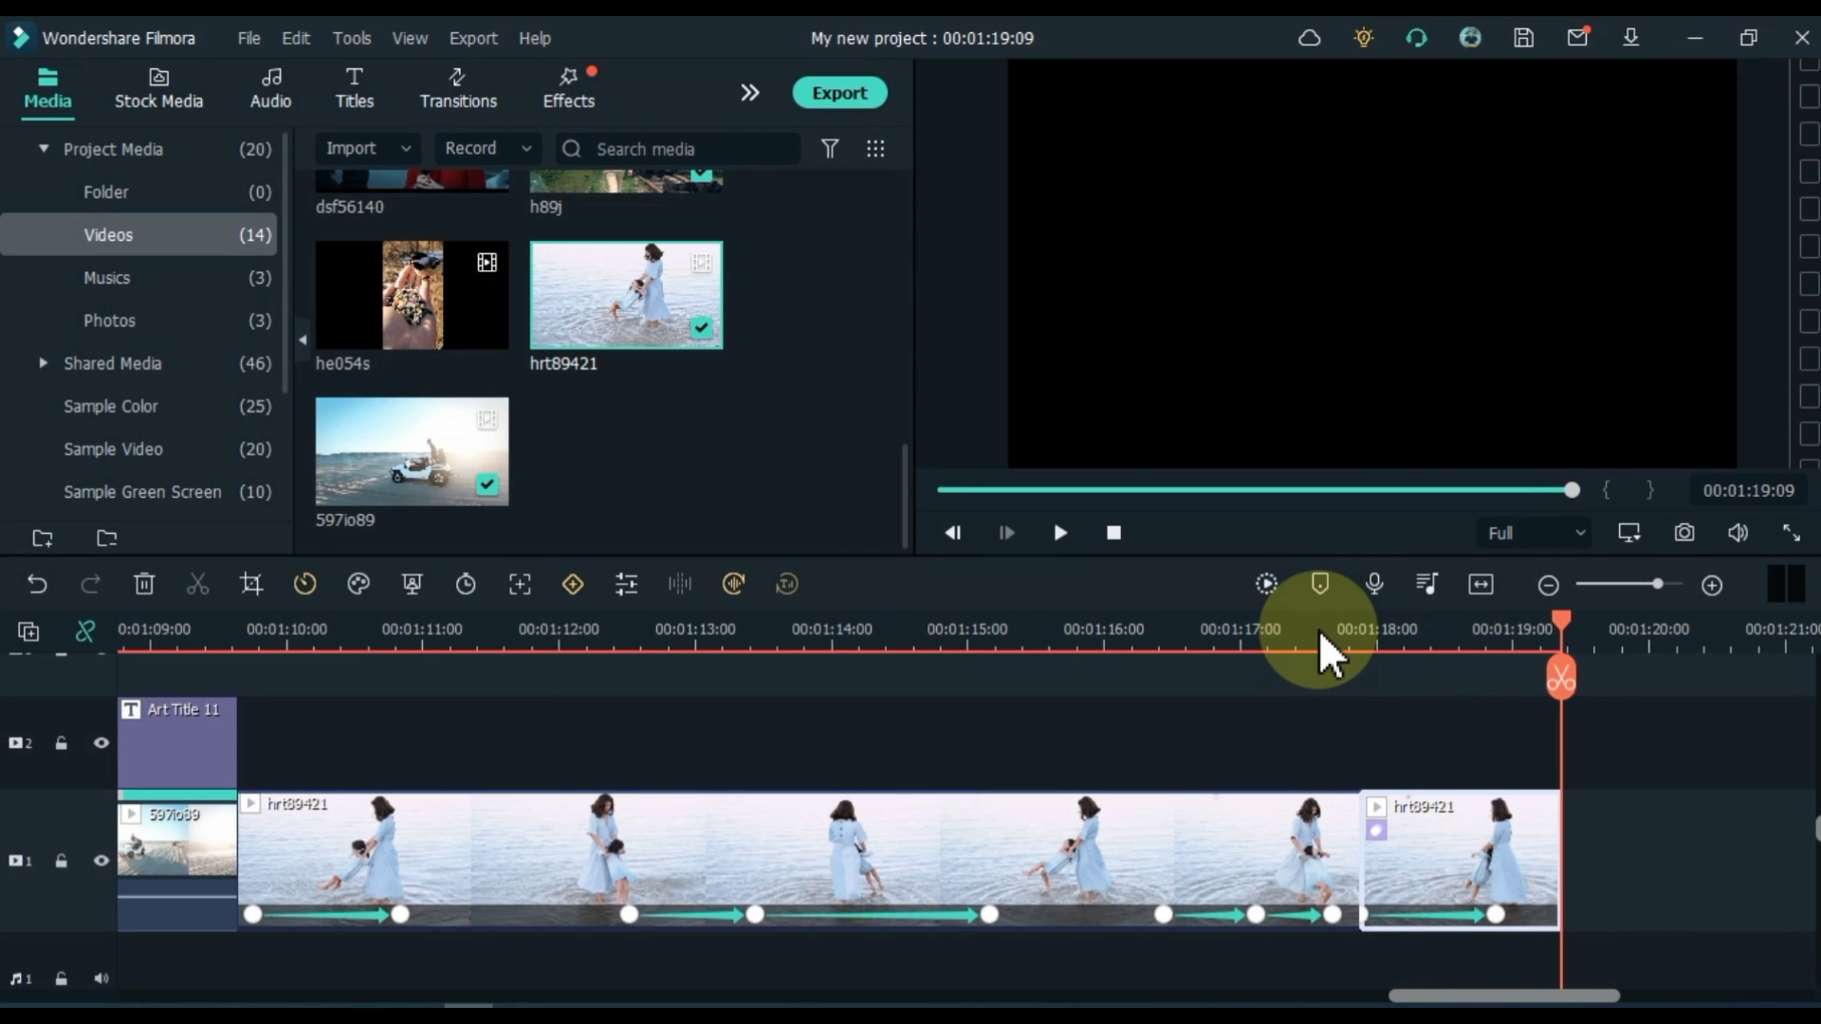
# Fit the whole project in the timeline and add the downloaded Default Title to video track 1 right after hrt89421.
pyautogui.click(1481, 584)
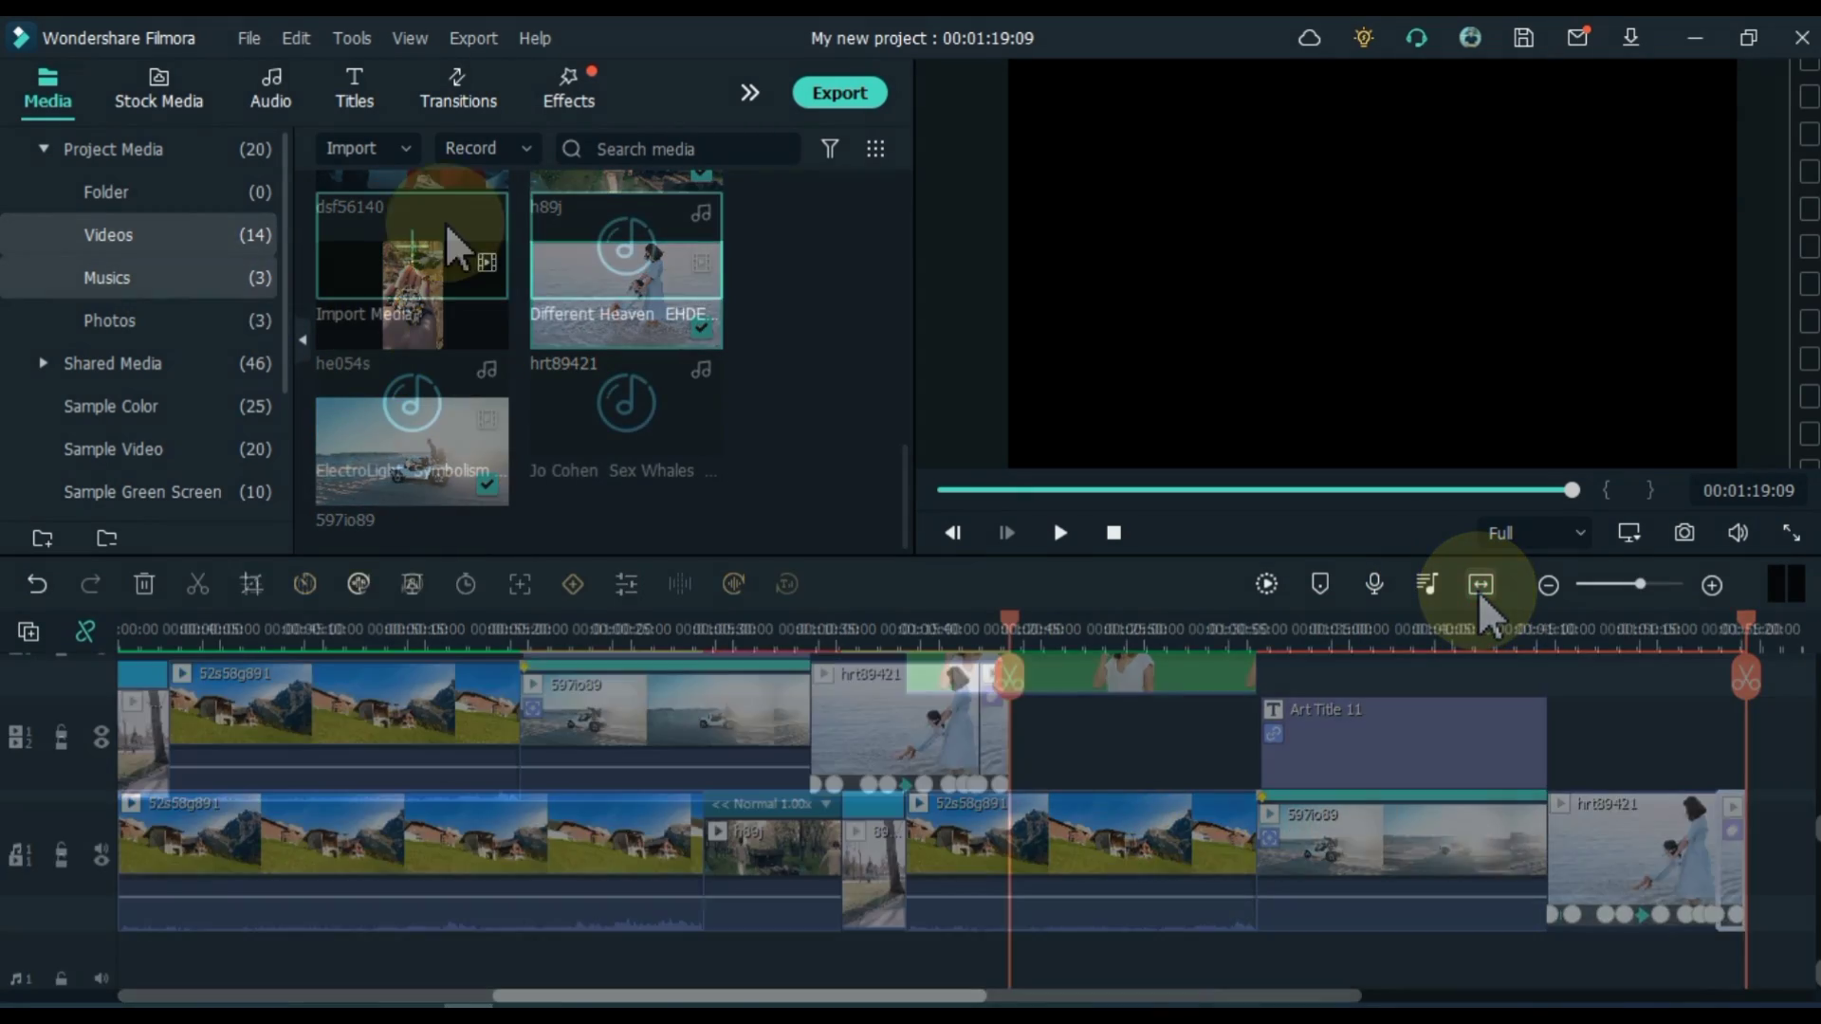
pyautogui.click(354, 90)
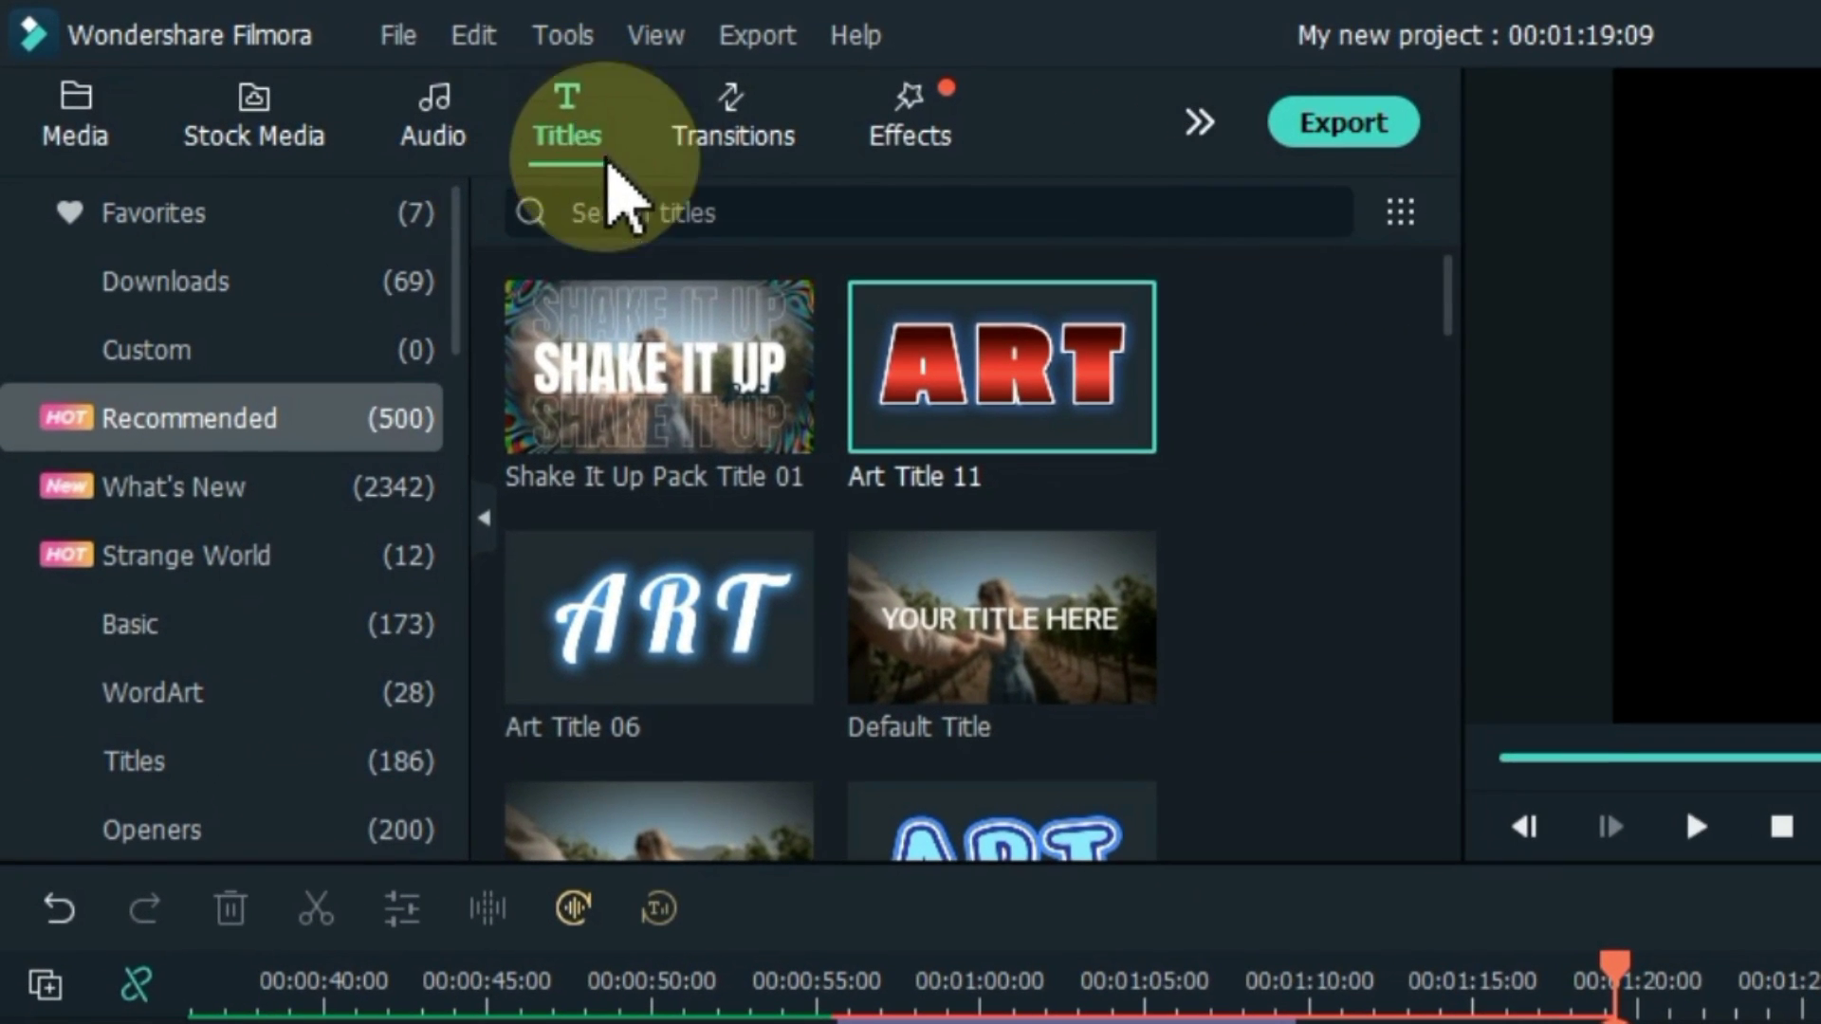
pyautogui.moveTo(779, 429)
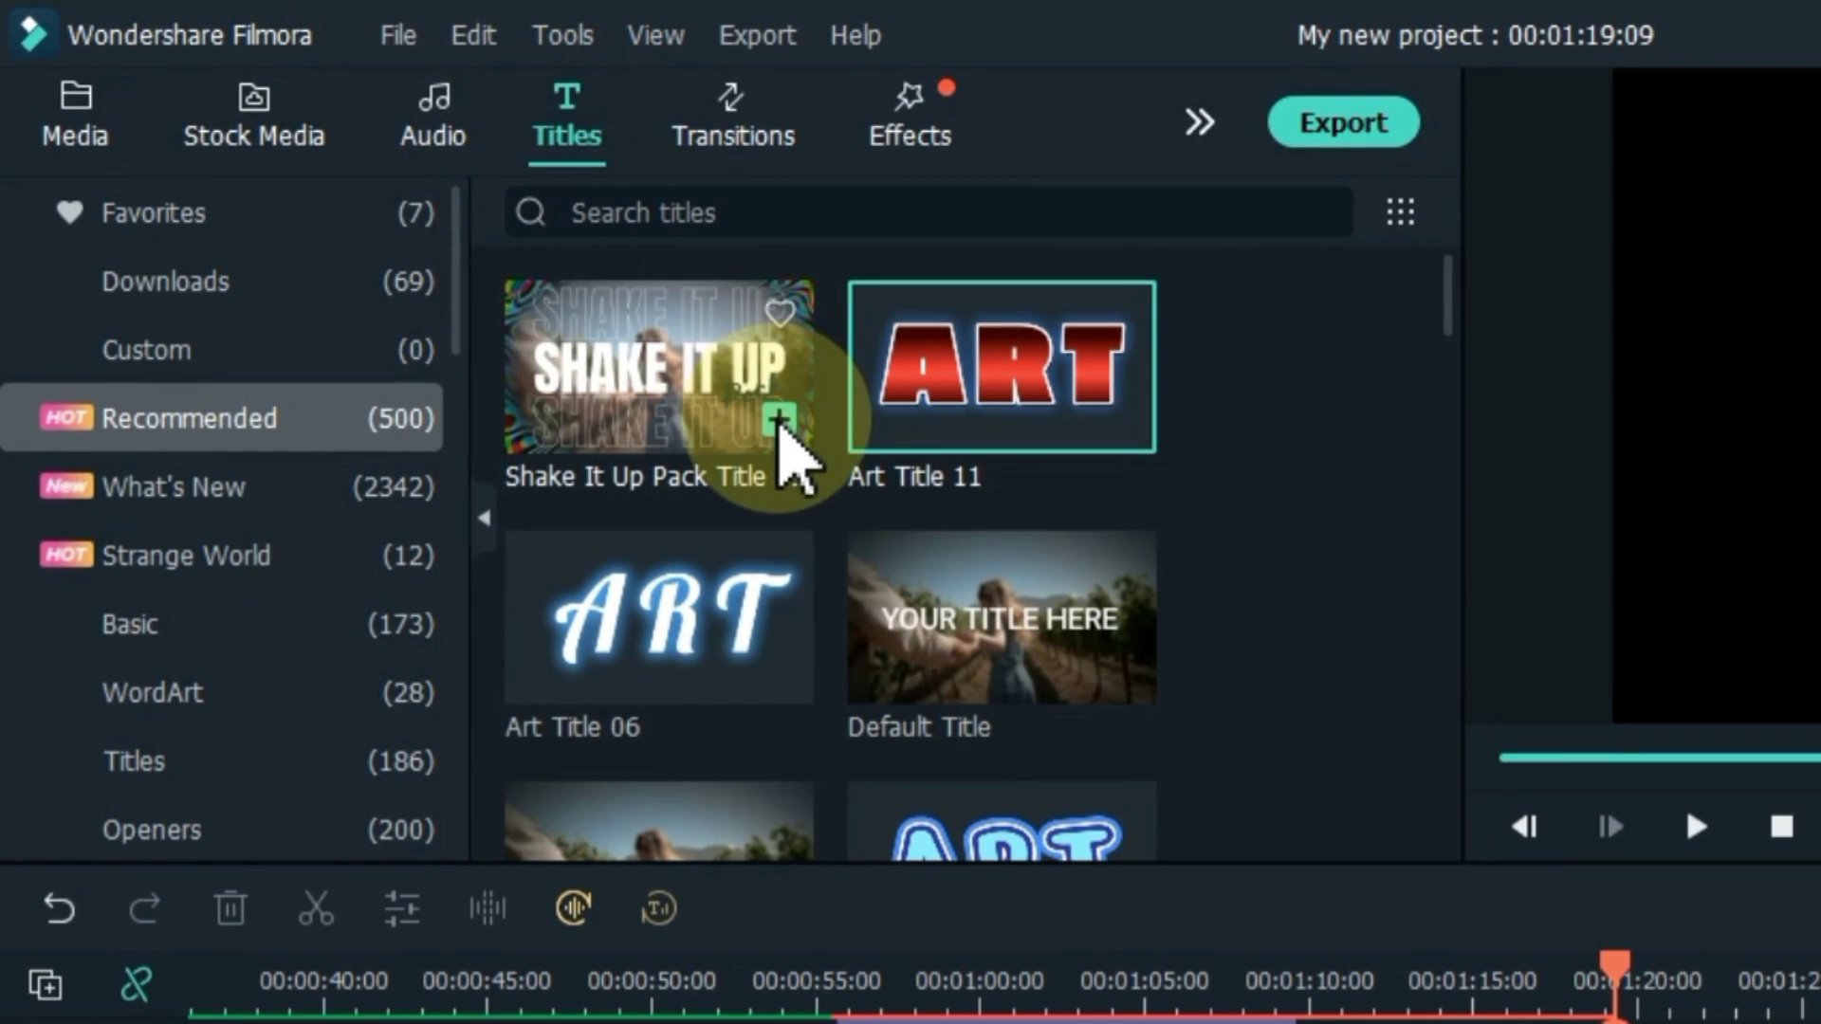
pyautogui.click(248, 290)
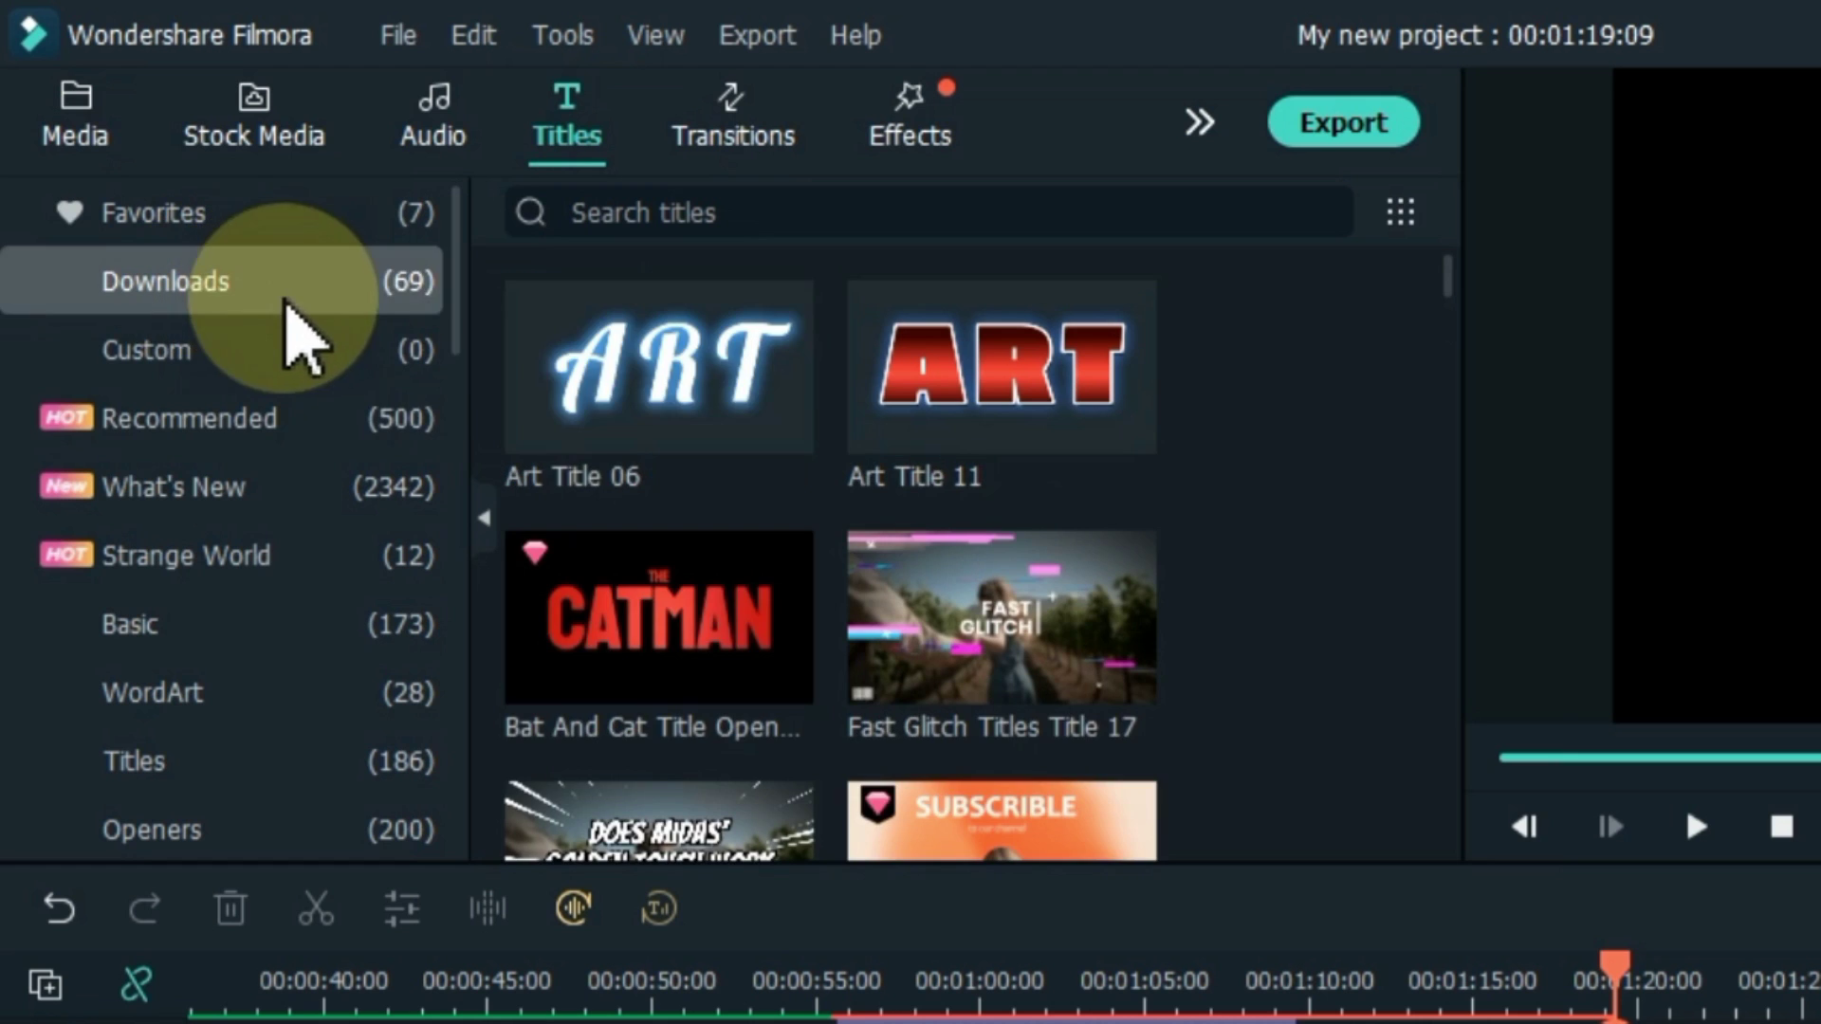
pyautogui.scroll(-10, 826, 513)
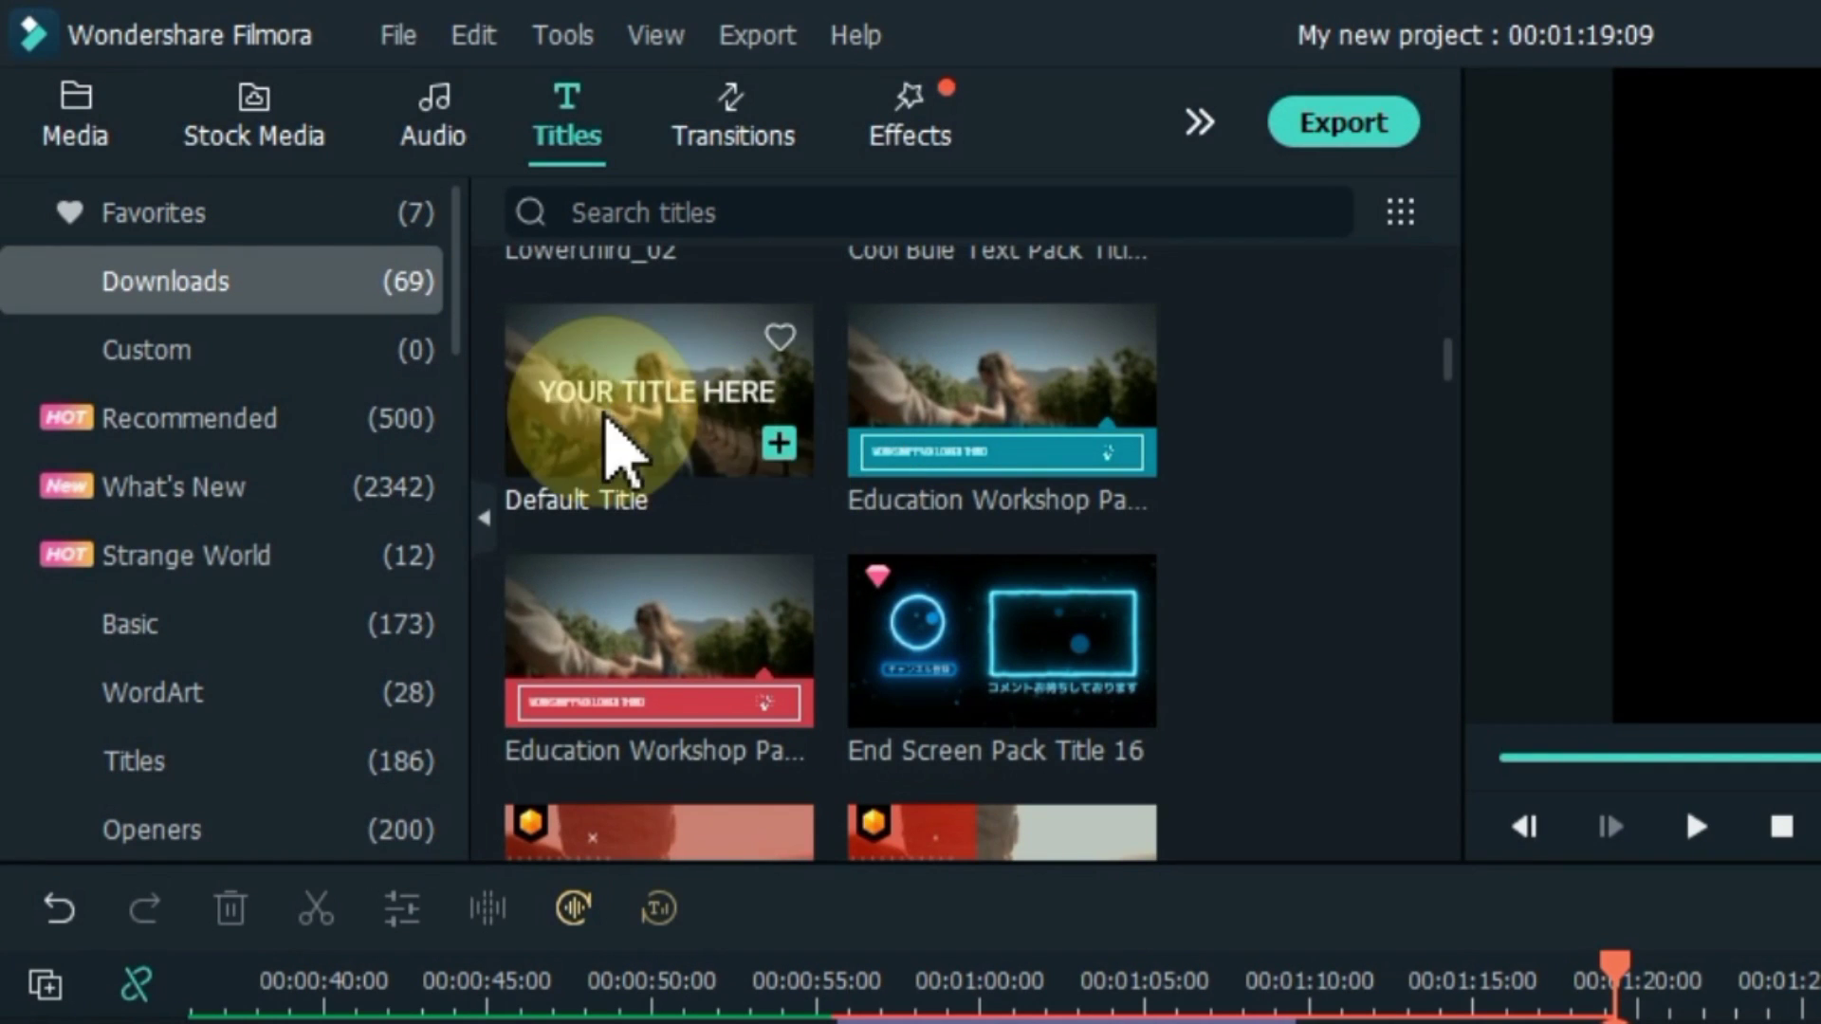
pyautogui.moveTo(609, 426); pyautogui.dragTo(1647, 969)
pyautogui.moveTo(939, 605); pyautogui.dragTo(946, 809)
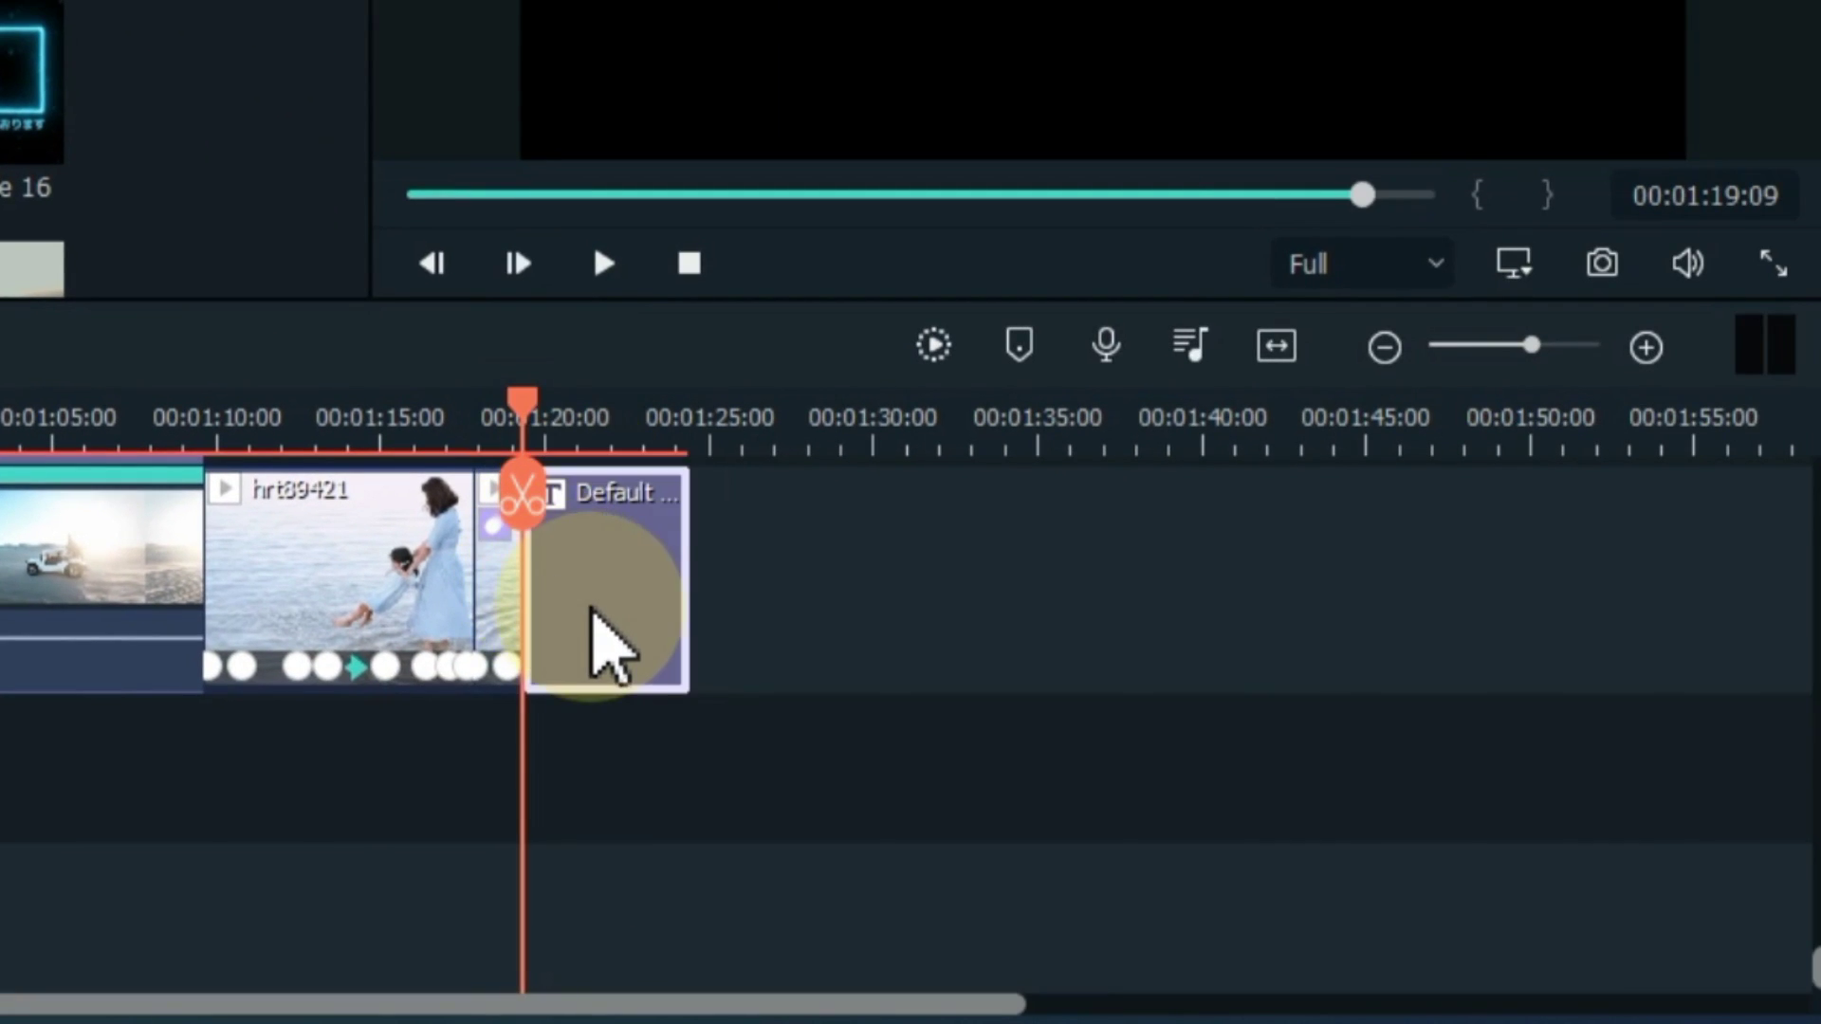
# Replace the Default Title's placeholder text with the tutorial channel's name and confirm the edit.
pyautogui.doubleClick(589, 648)
pyautogui.click(500, 329)
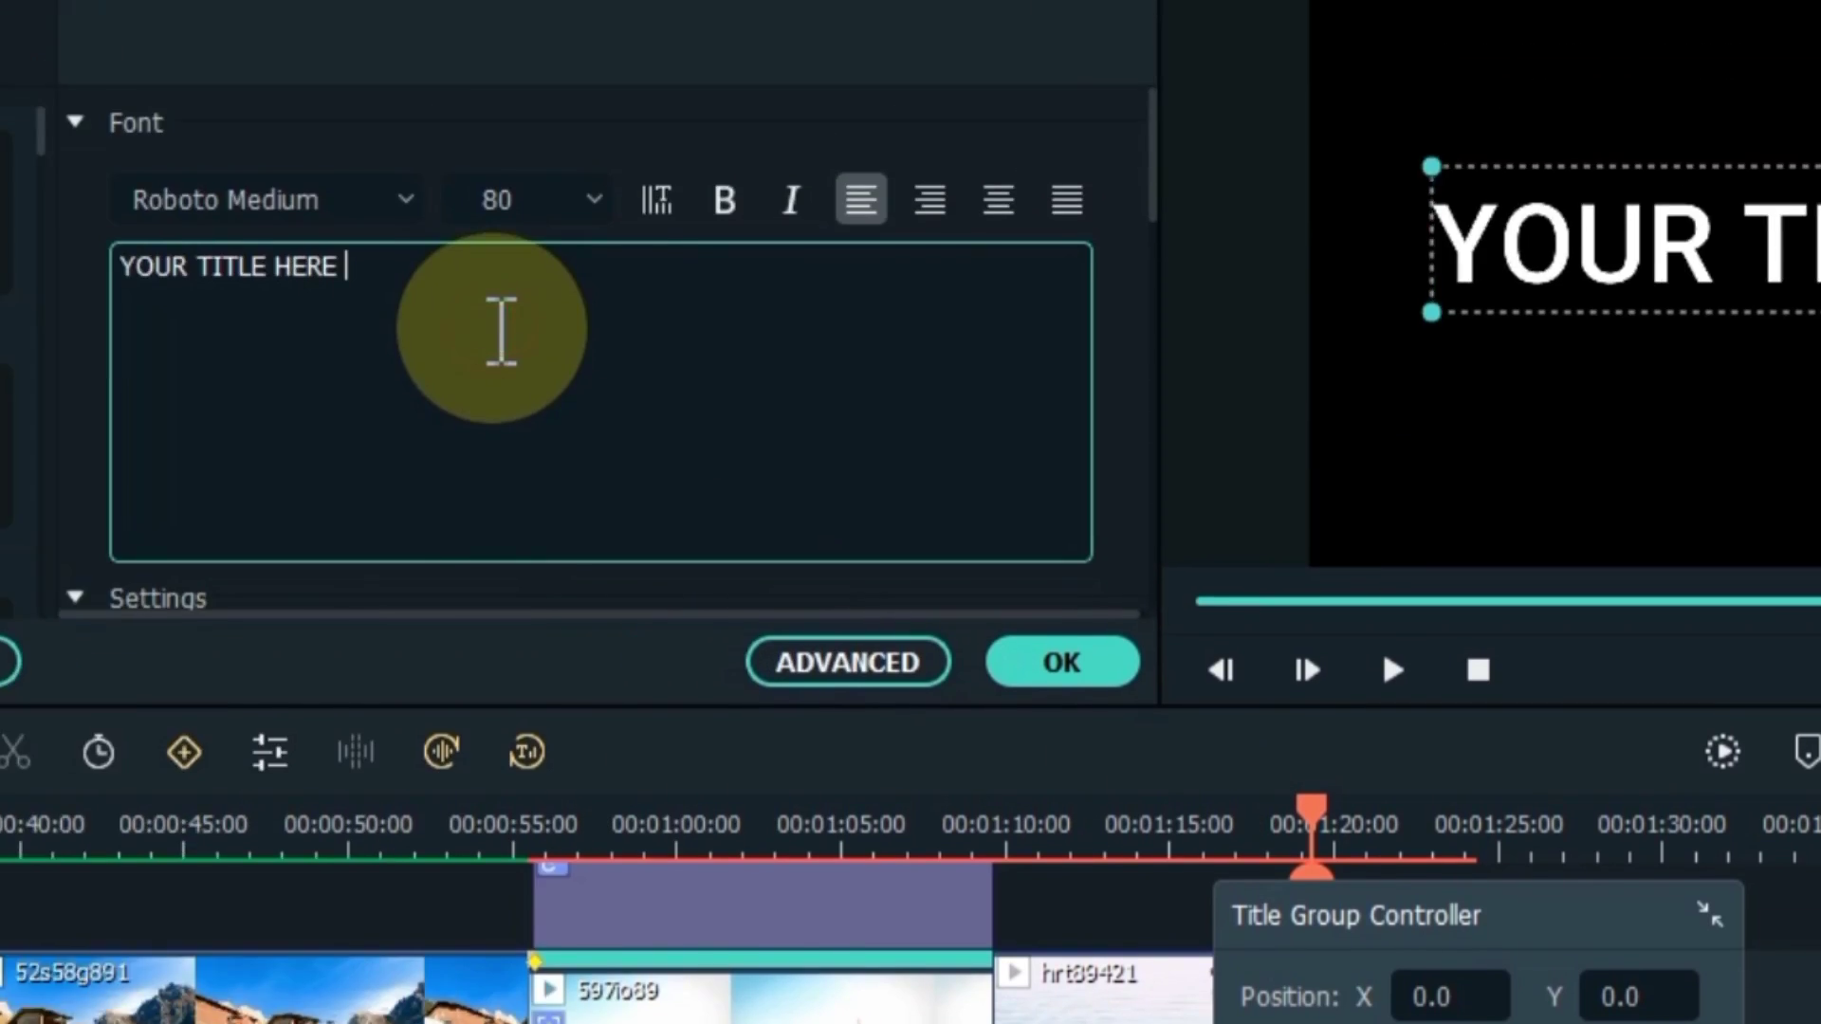
pyautogui.hotkey('ctrl', 'a')
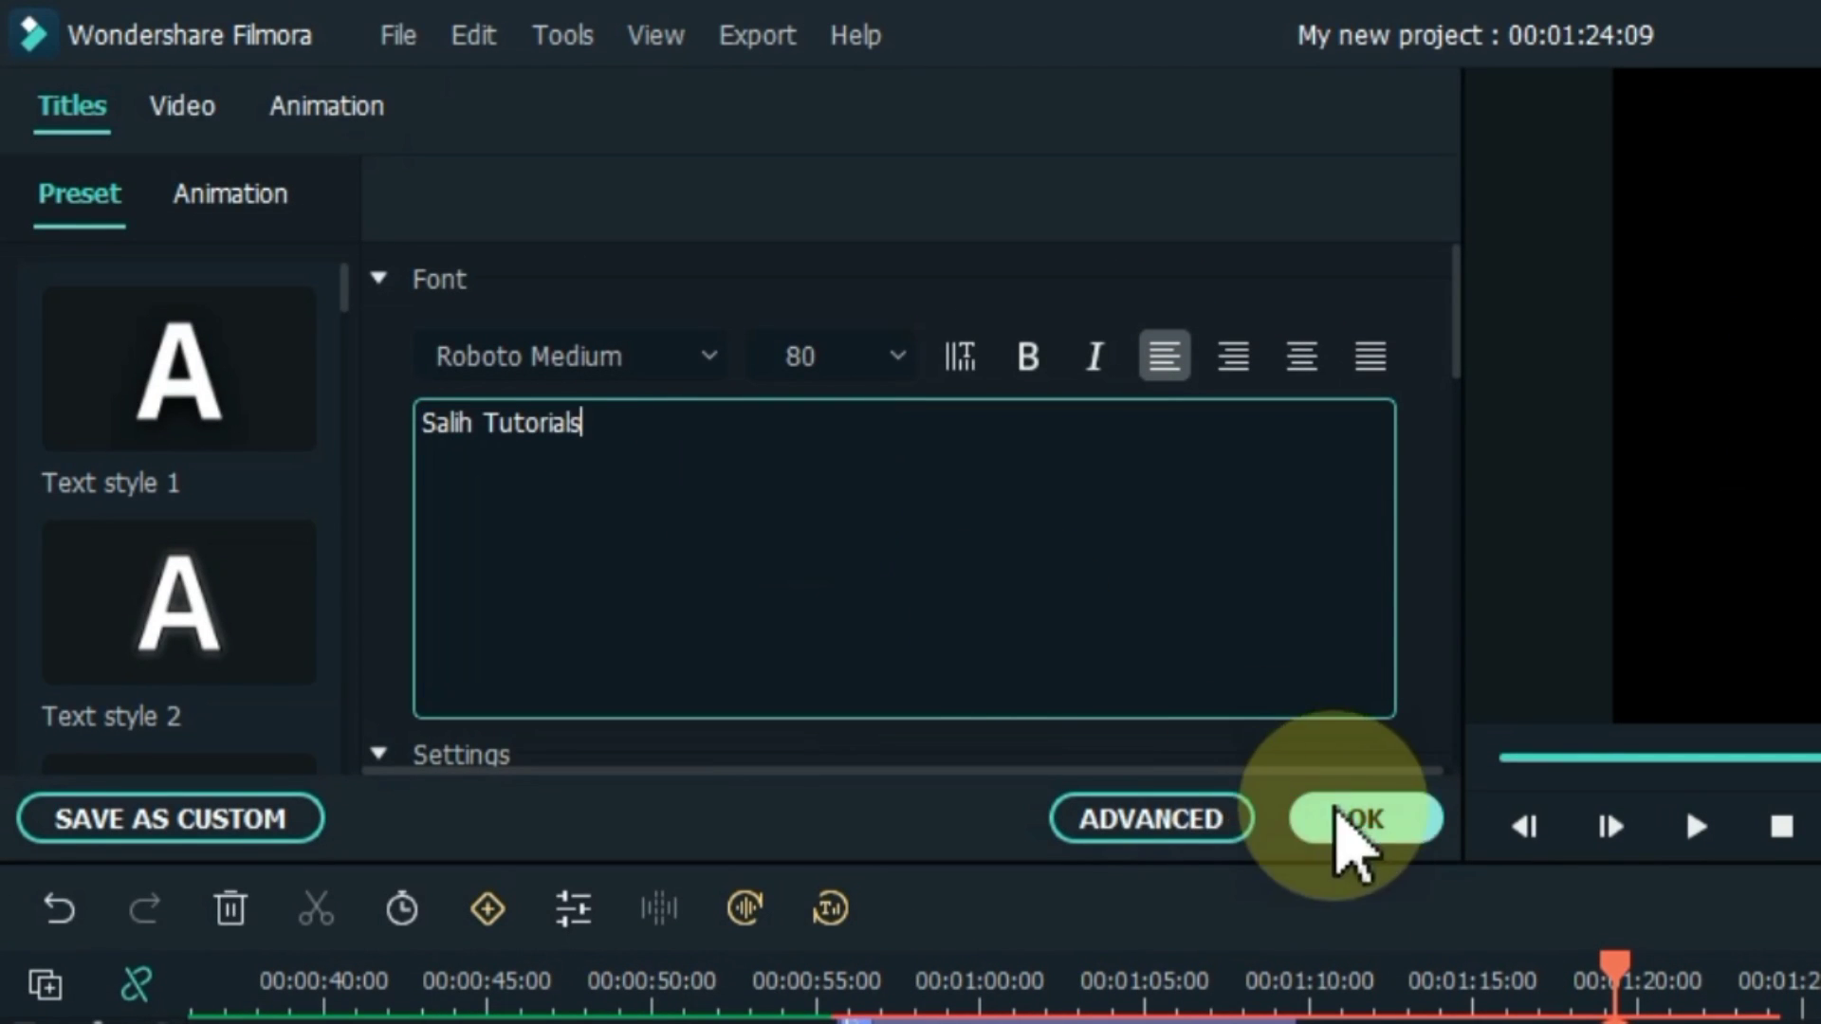
pyautogui.click(1357, 827)
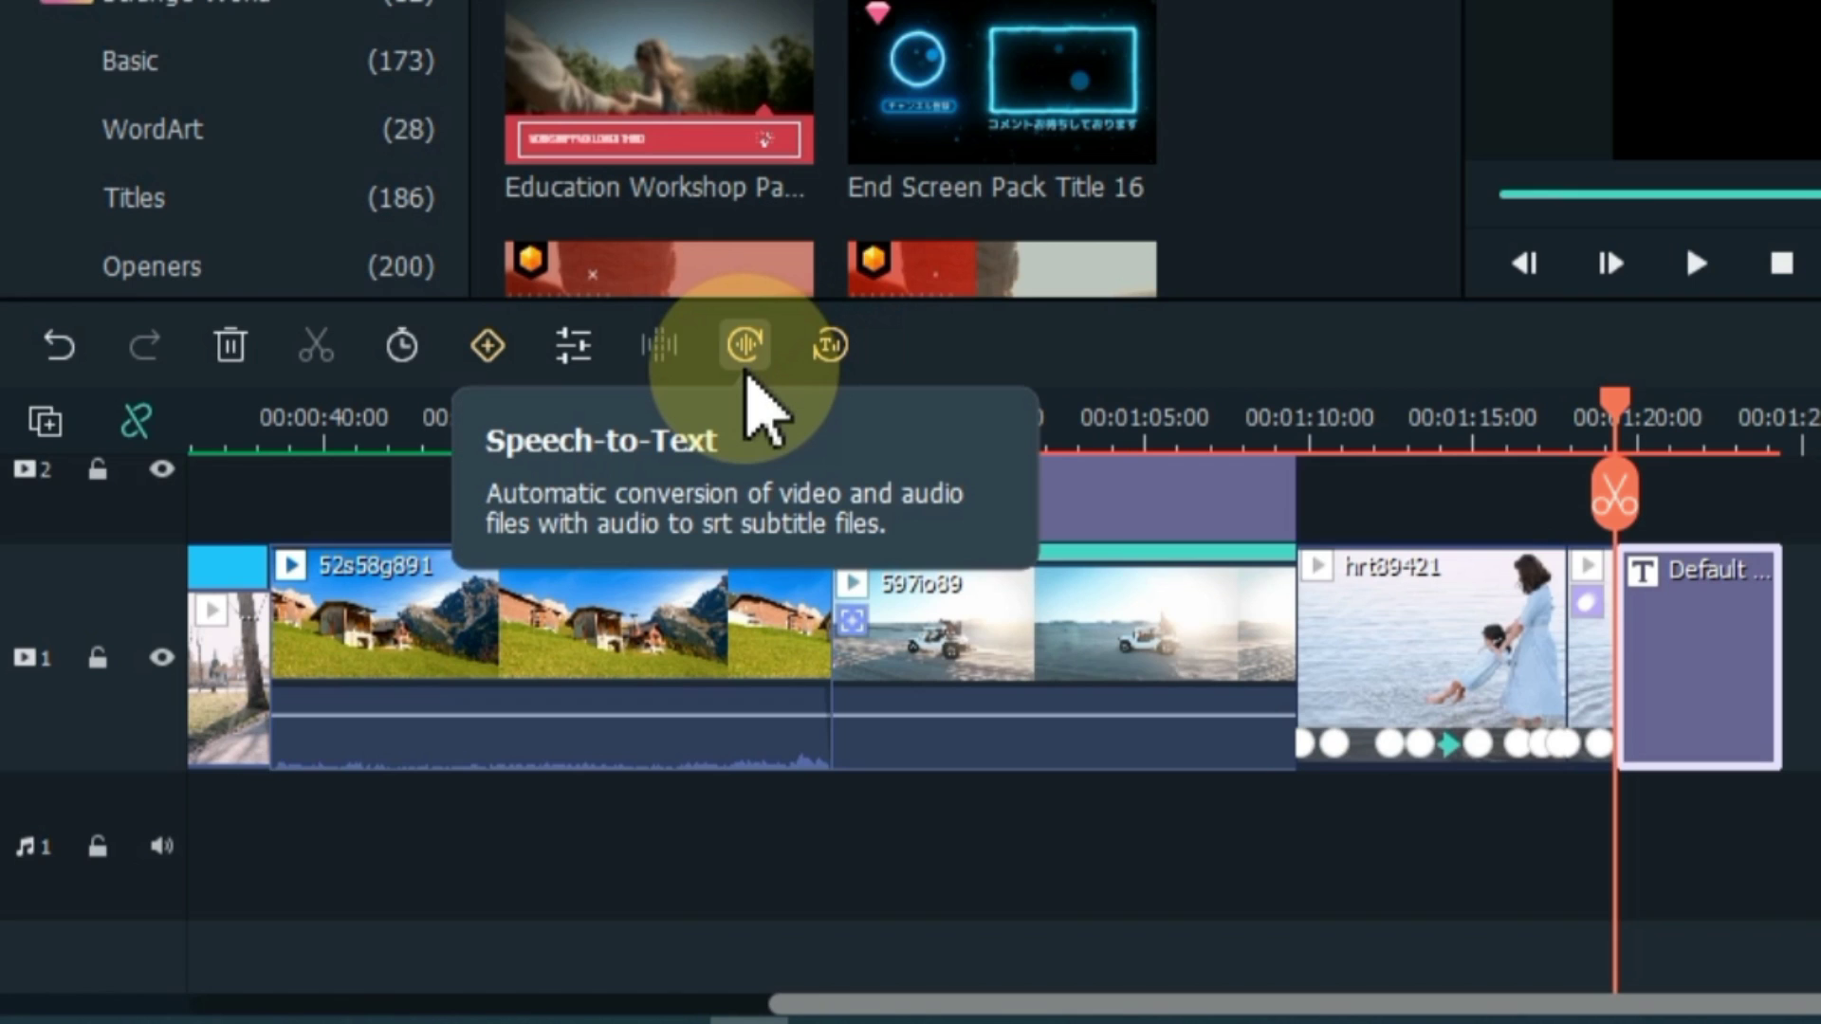
# Start Text-to-Speech for the Default Title and try the English (UK) and Spanish (Spain) languages before choosing English (US).
pyautogui.click(825, 370)
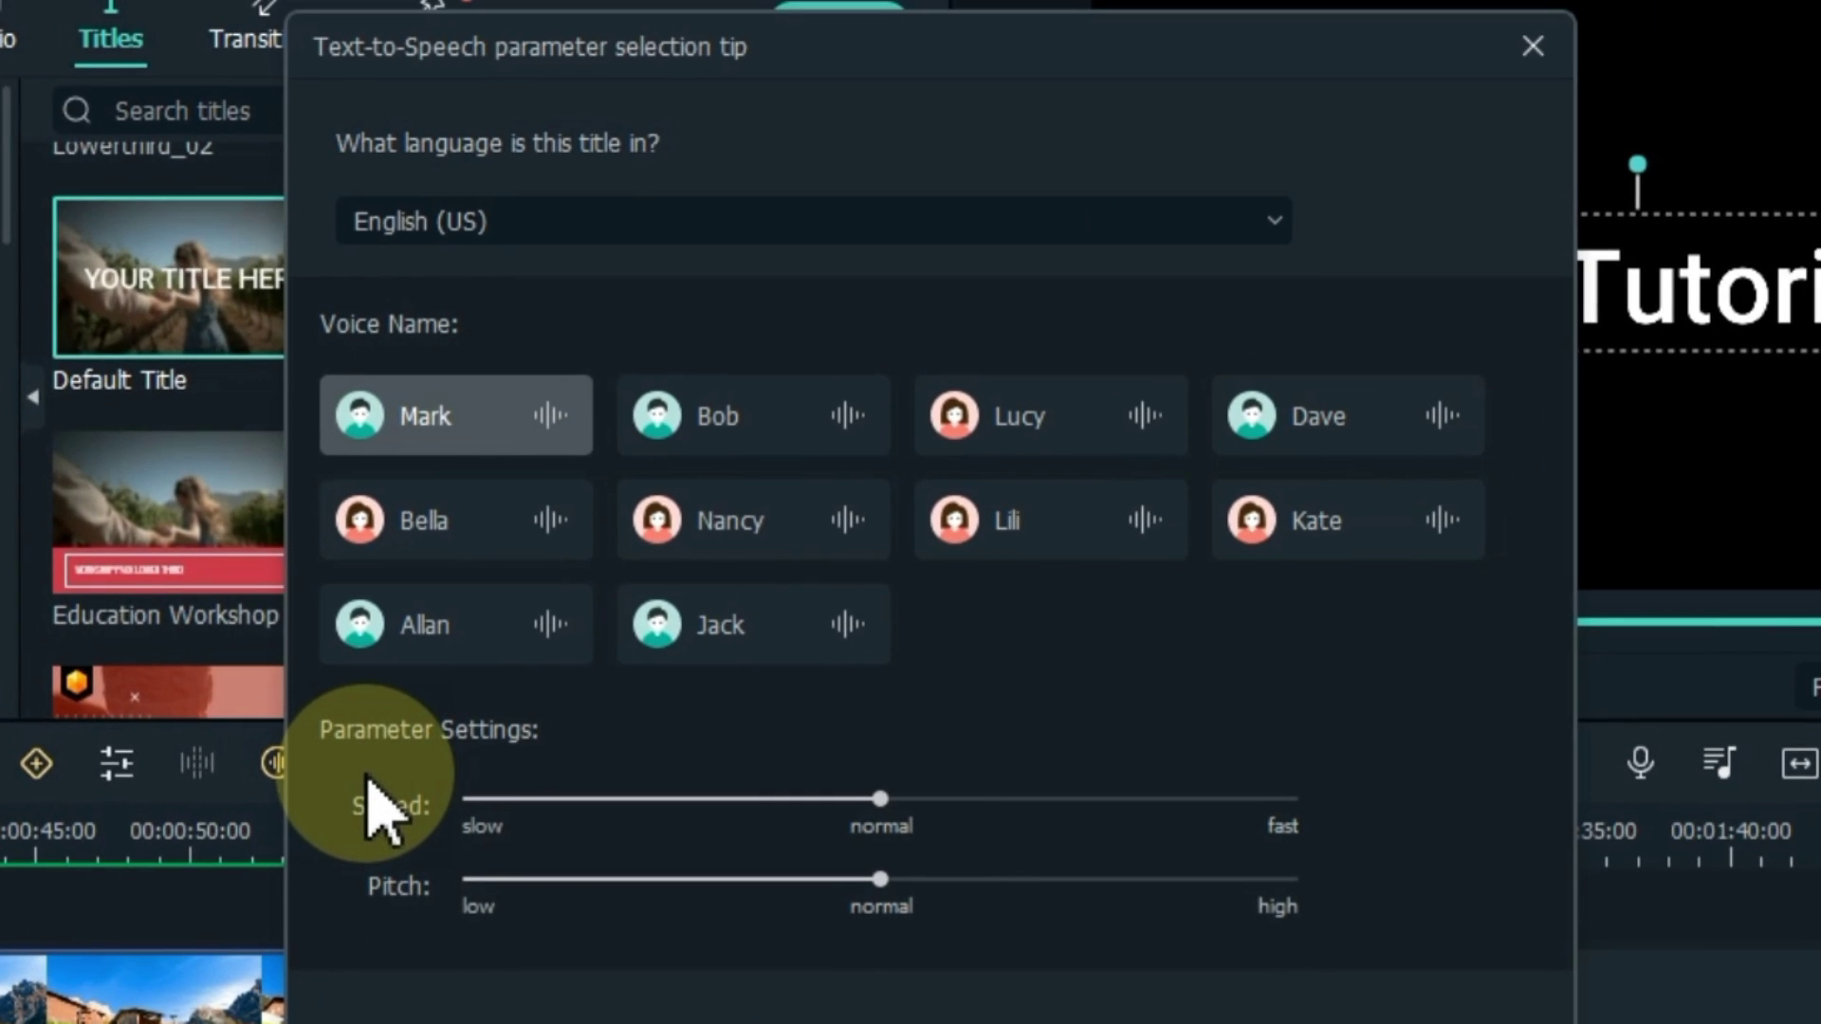
pyautogui.click(560, 233)
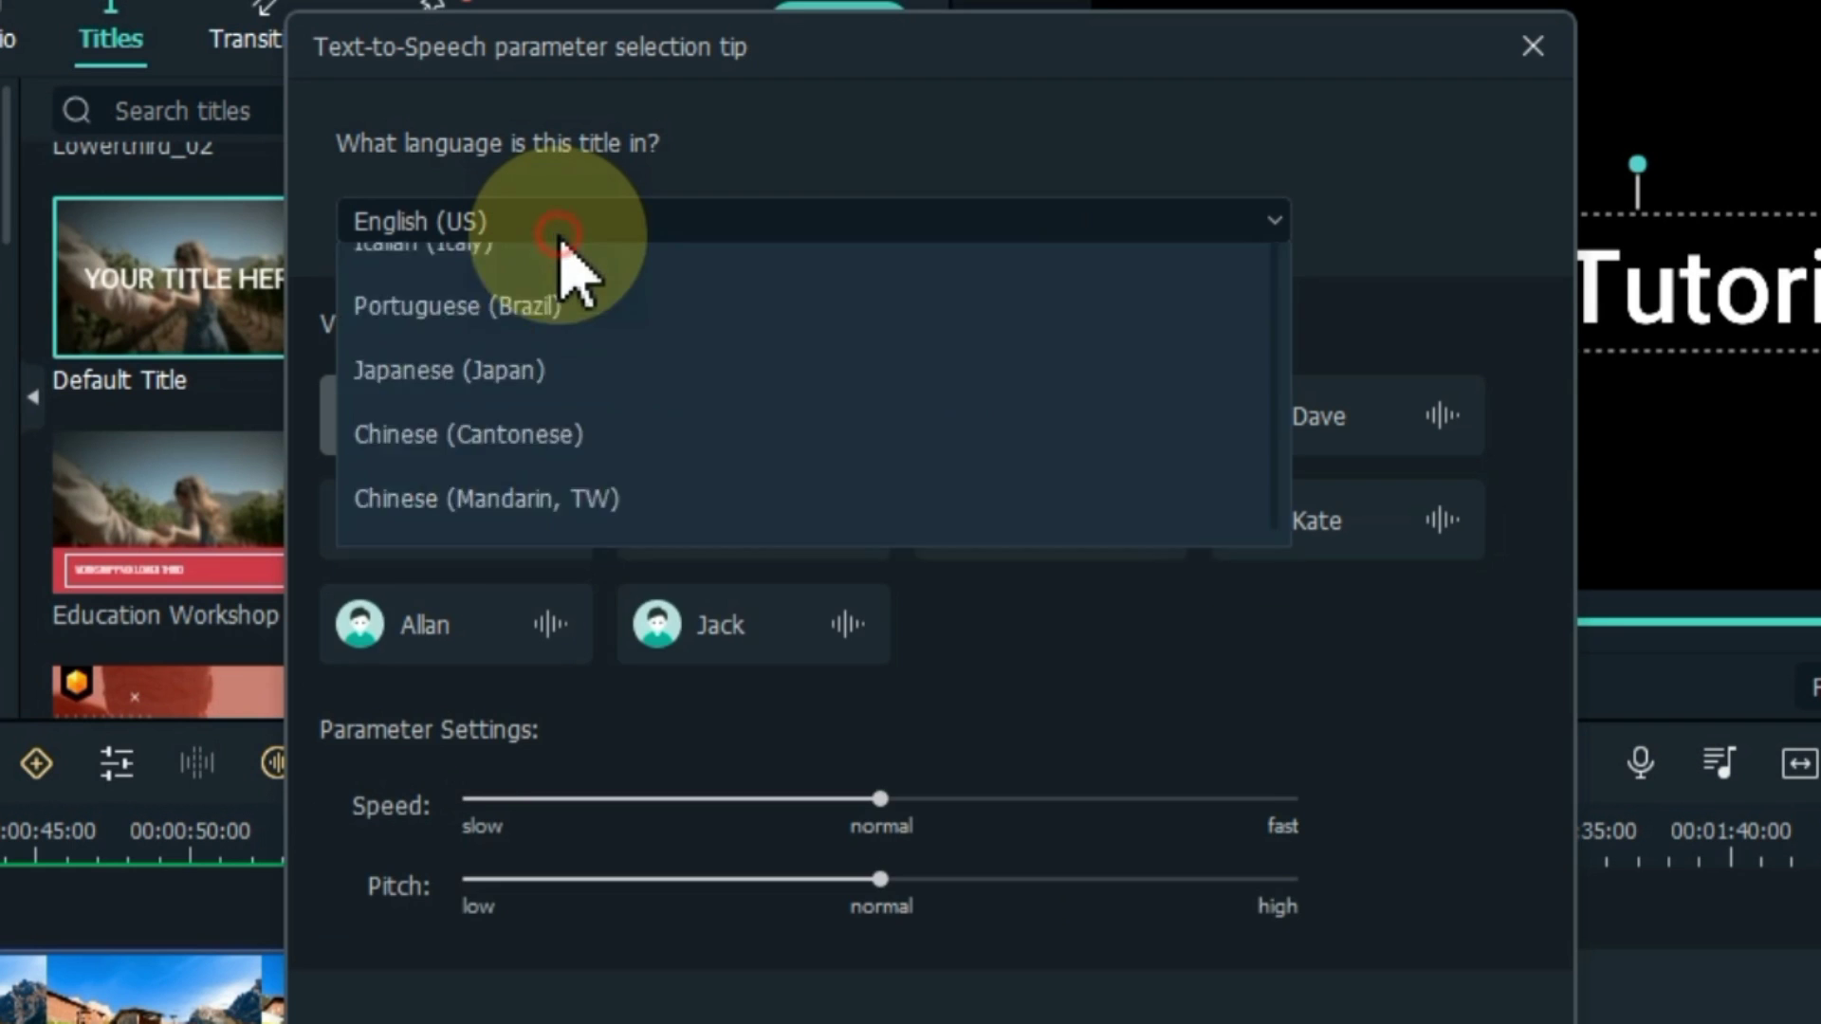
pyautogui.click(569, 365)
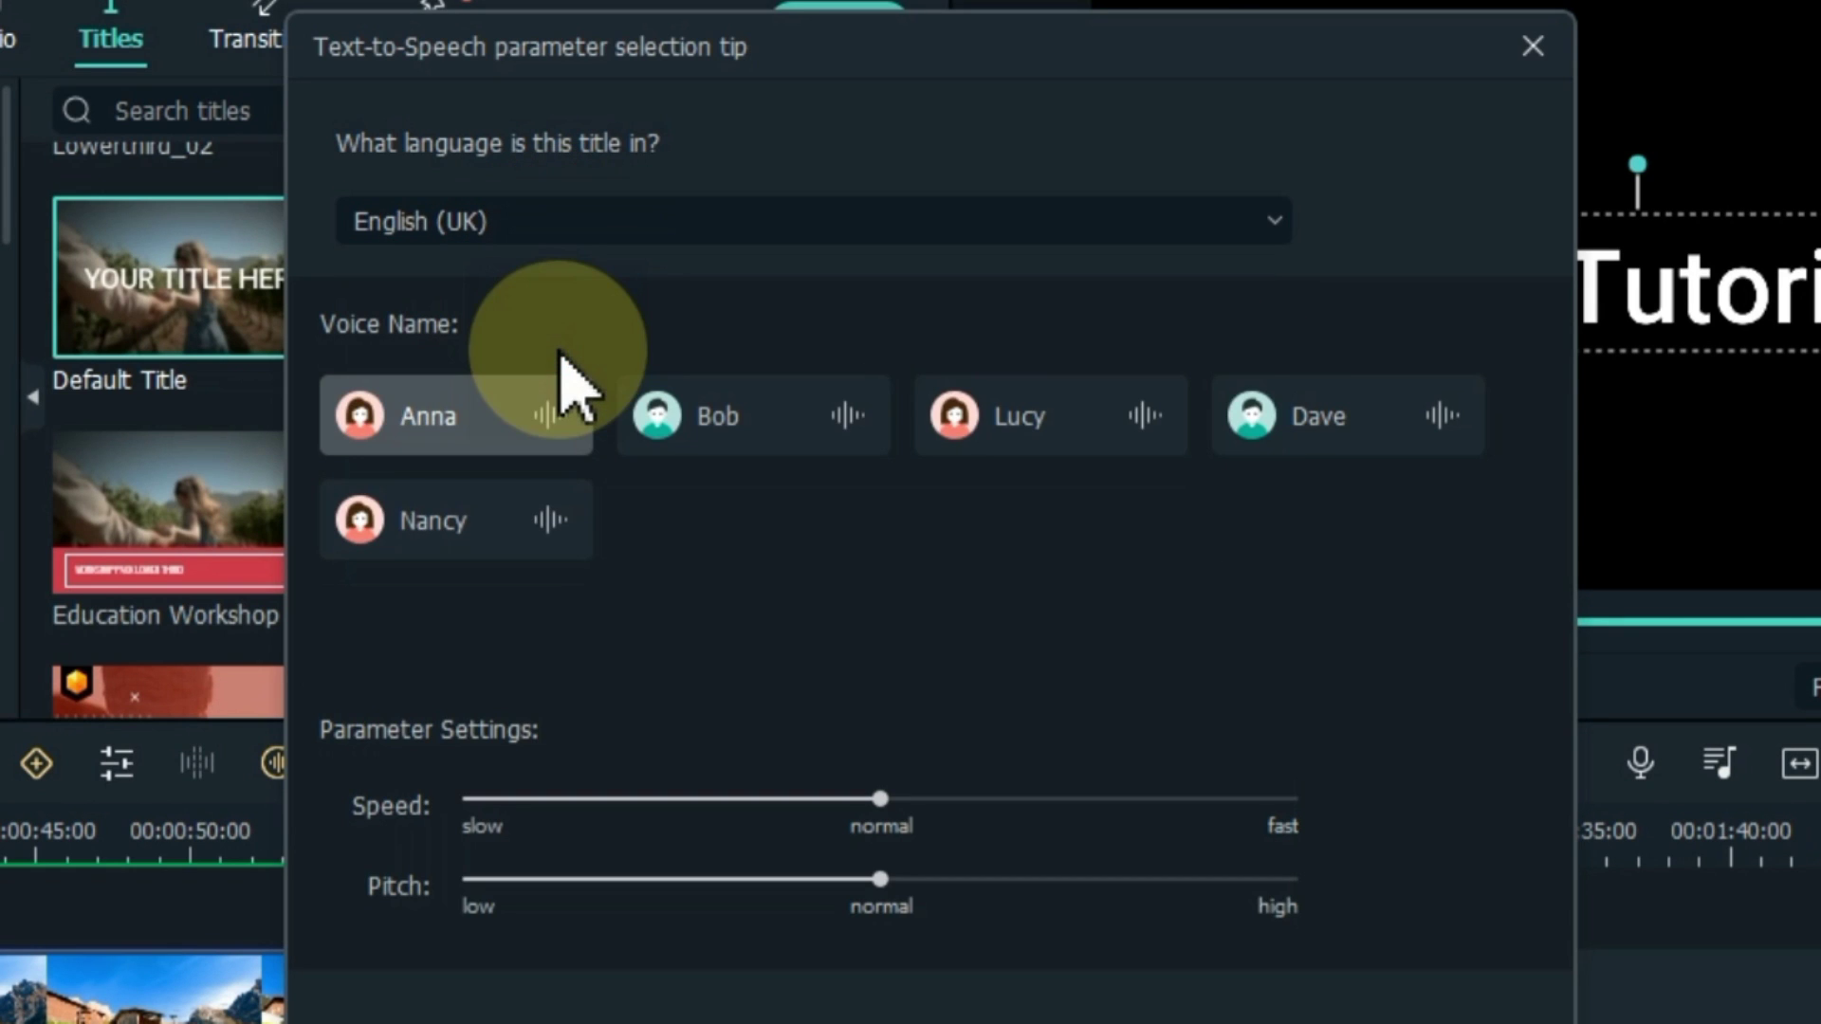
pyautogui.click(550, 234)
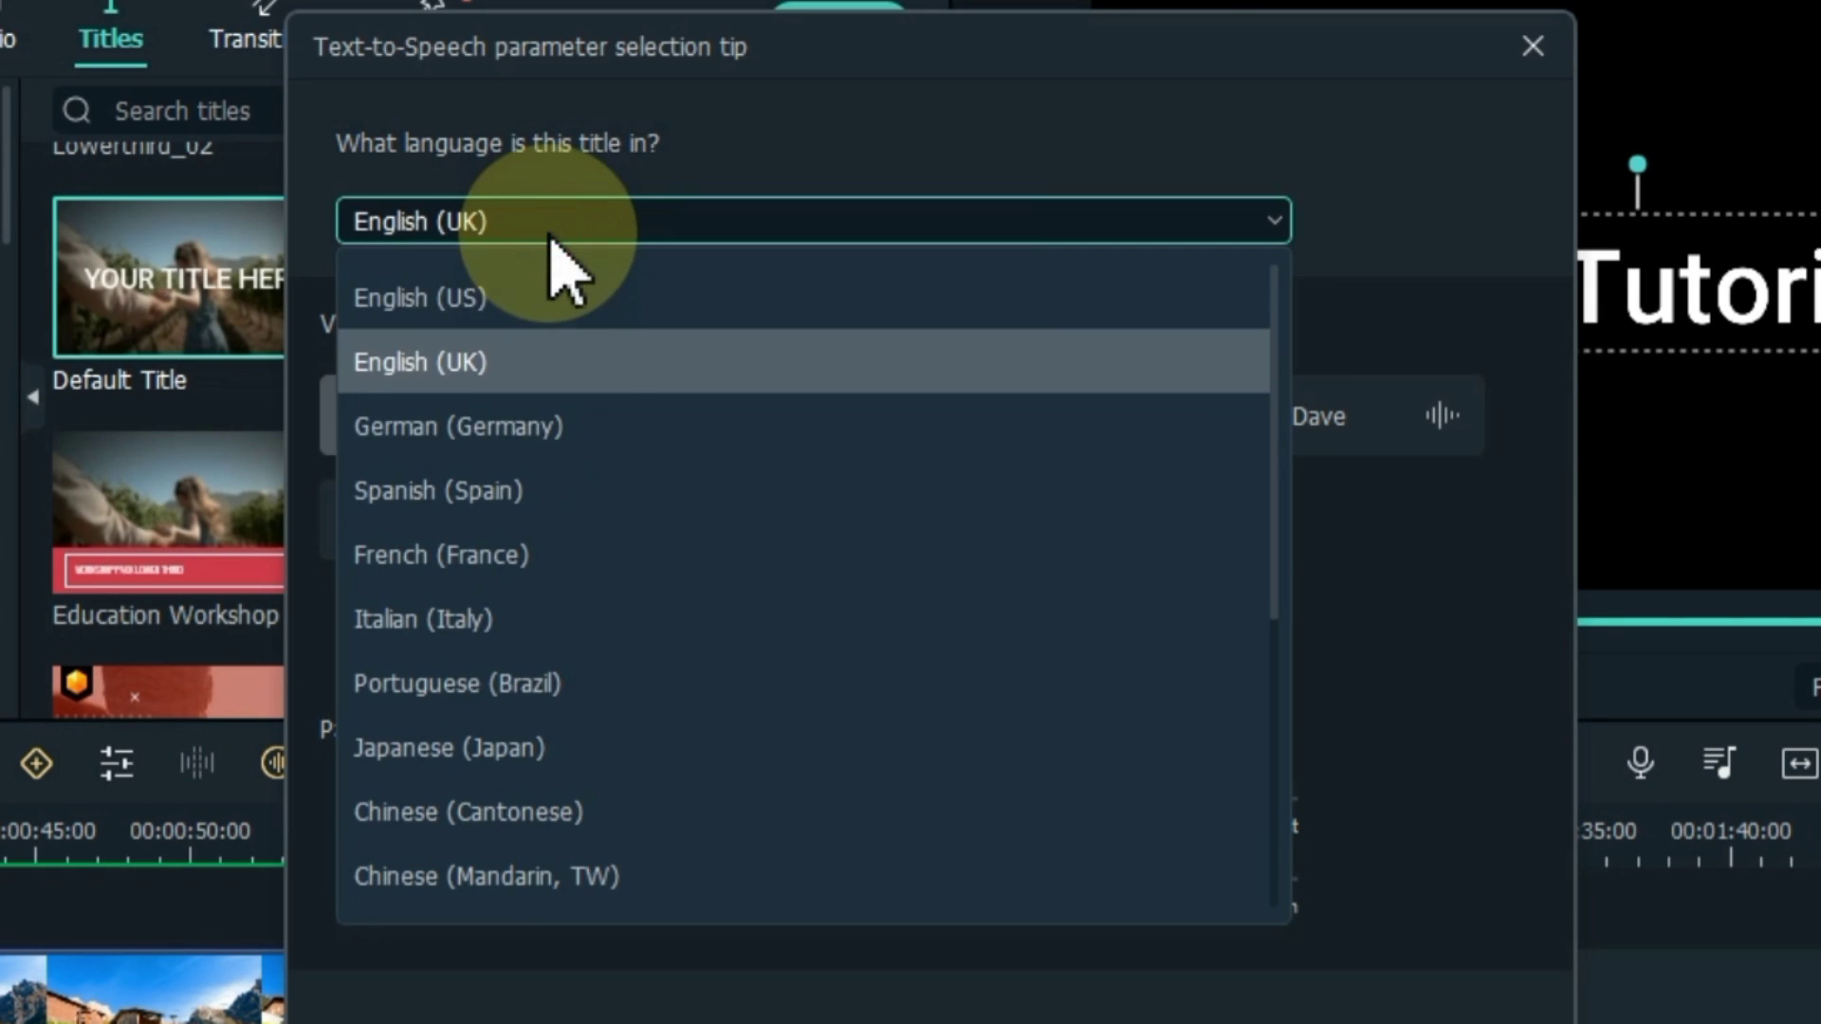
pyautogui.click(540, 488)
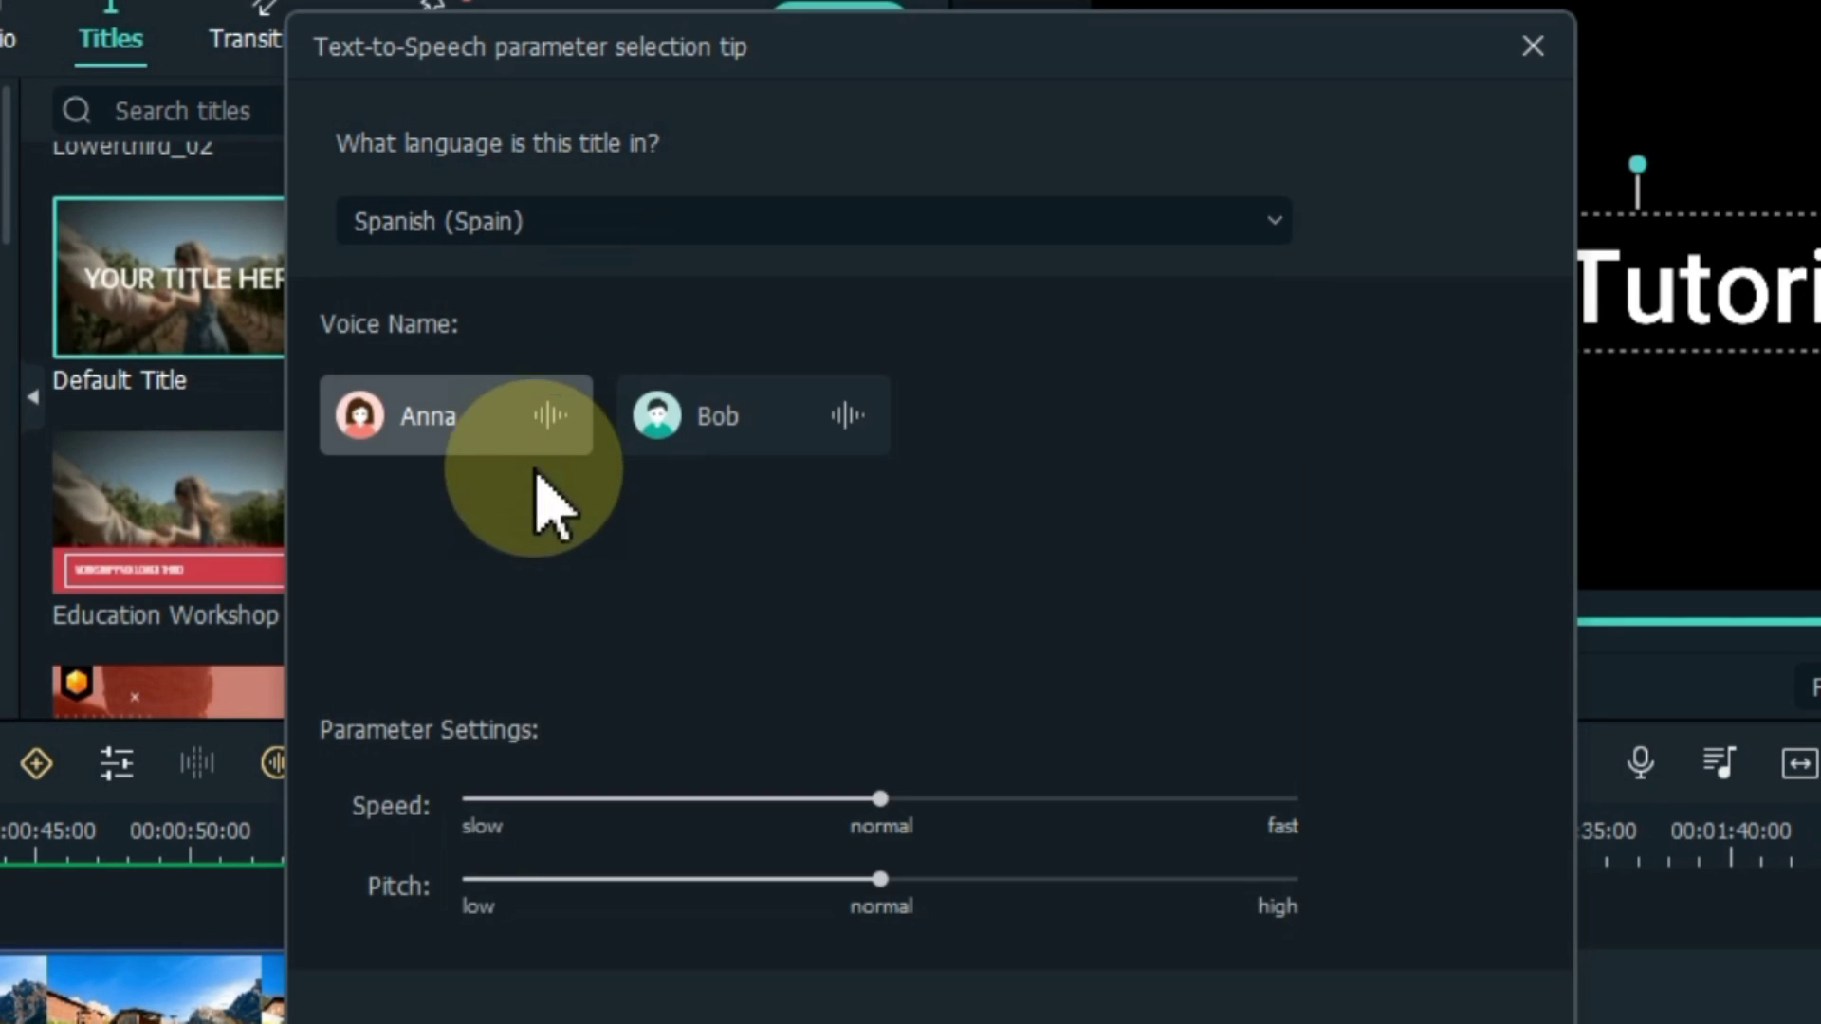
pyautogui.click(616, 232)
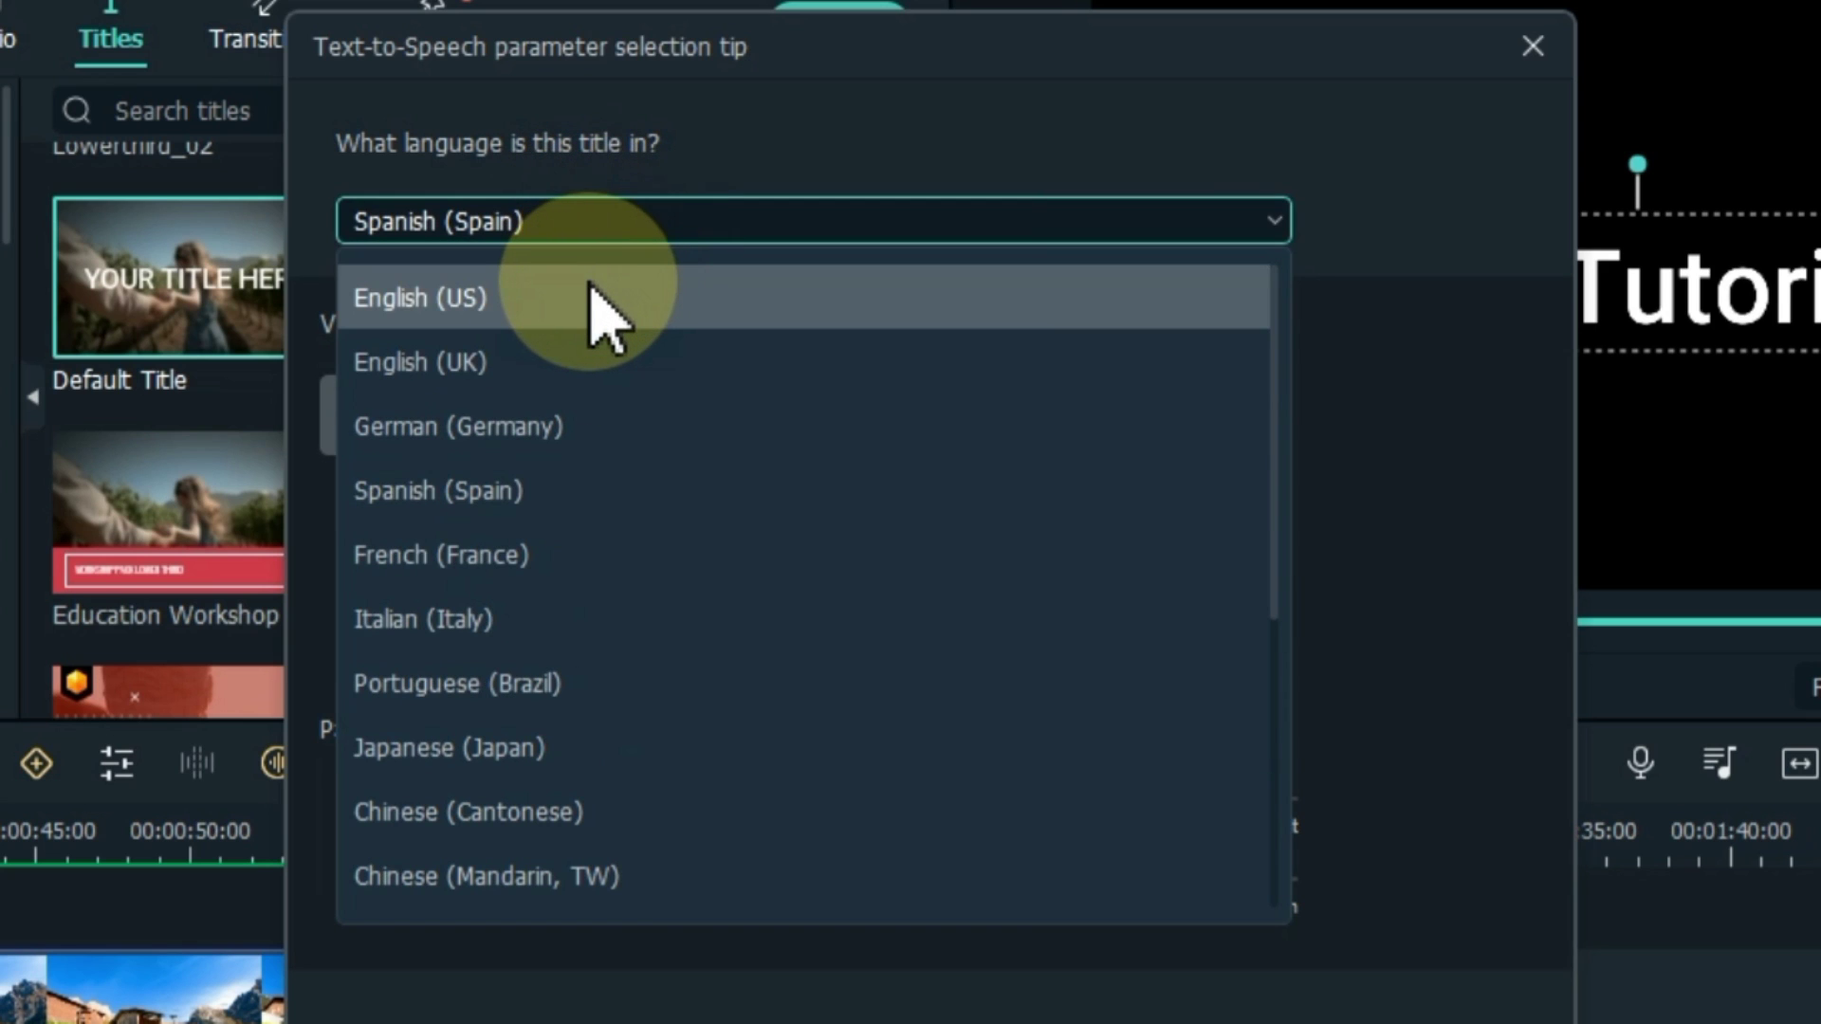
pyautogui.scroll(-3, 589, 654)
pyautogui.scroll(3, 589, 664)
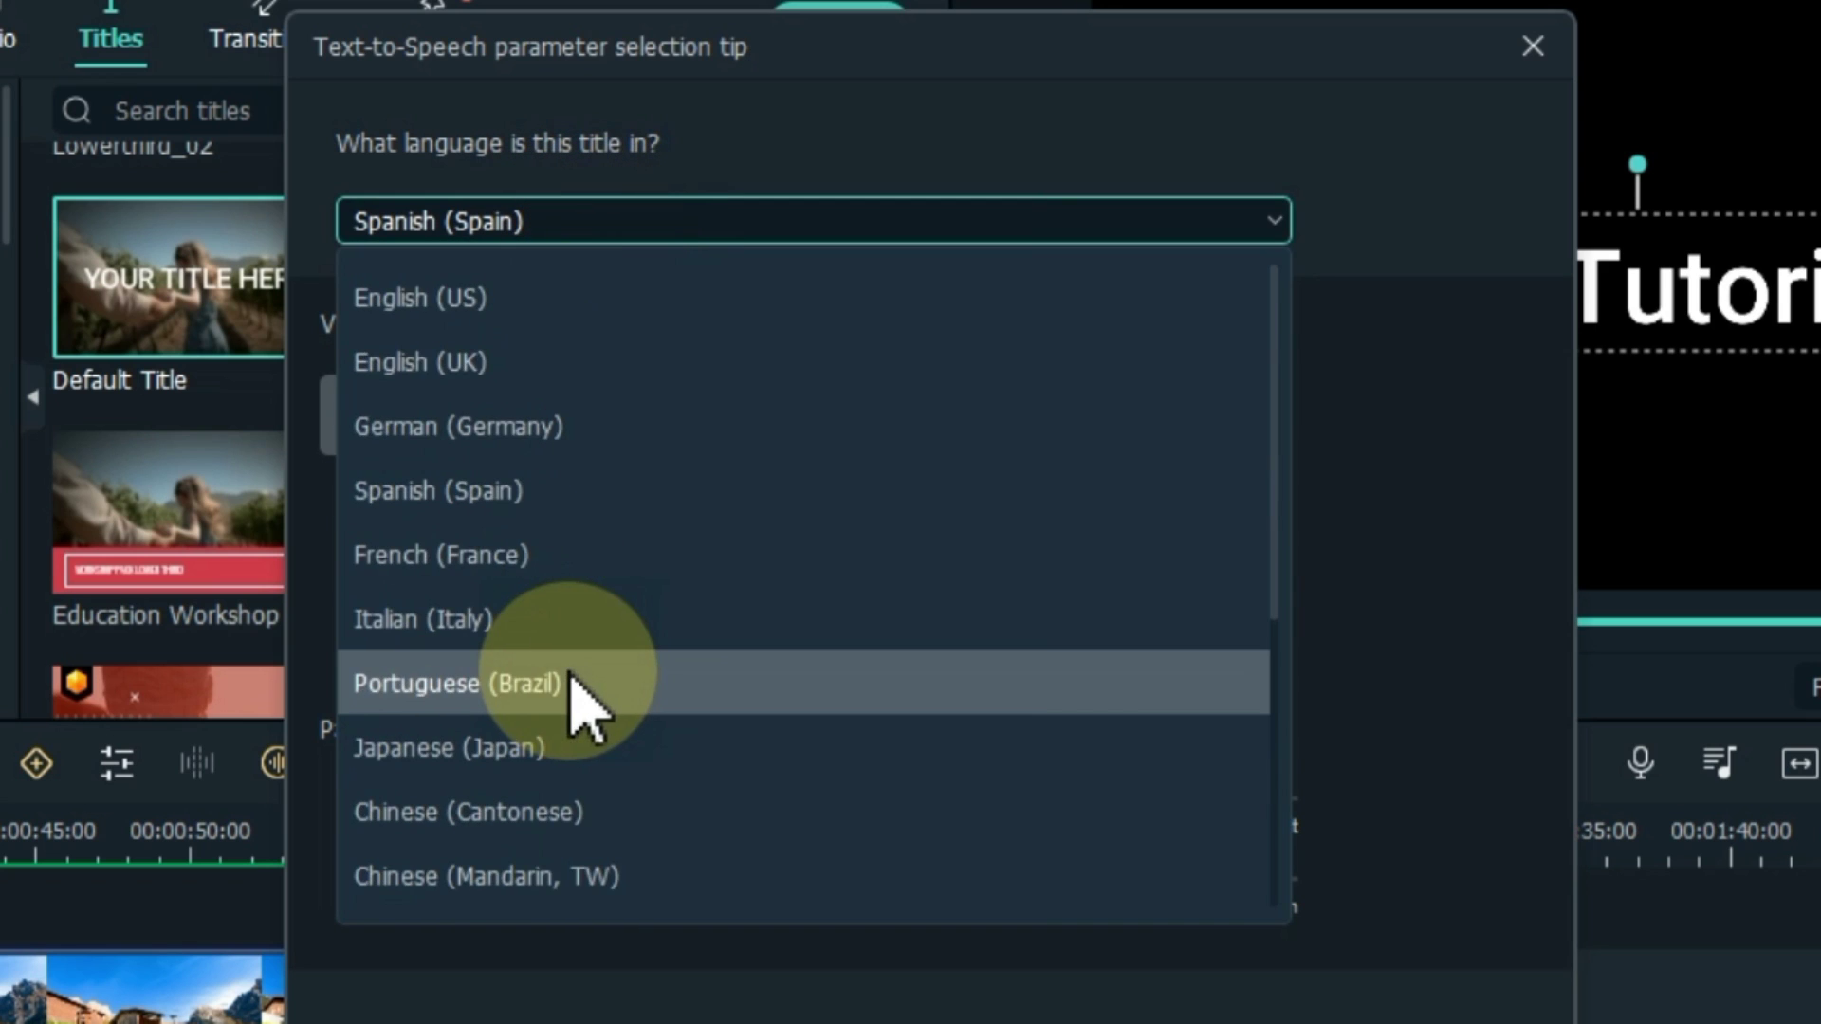
pyautogui.click(550, 301)
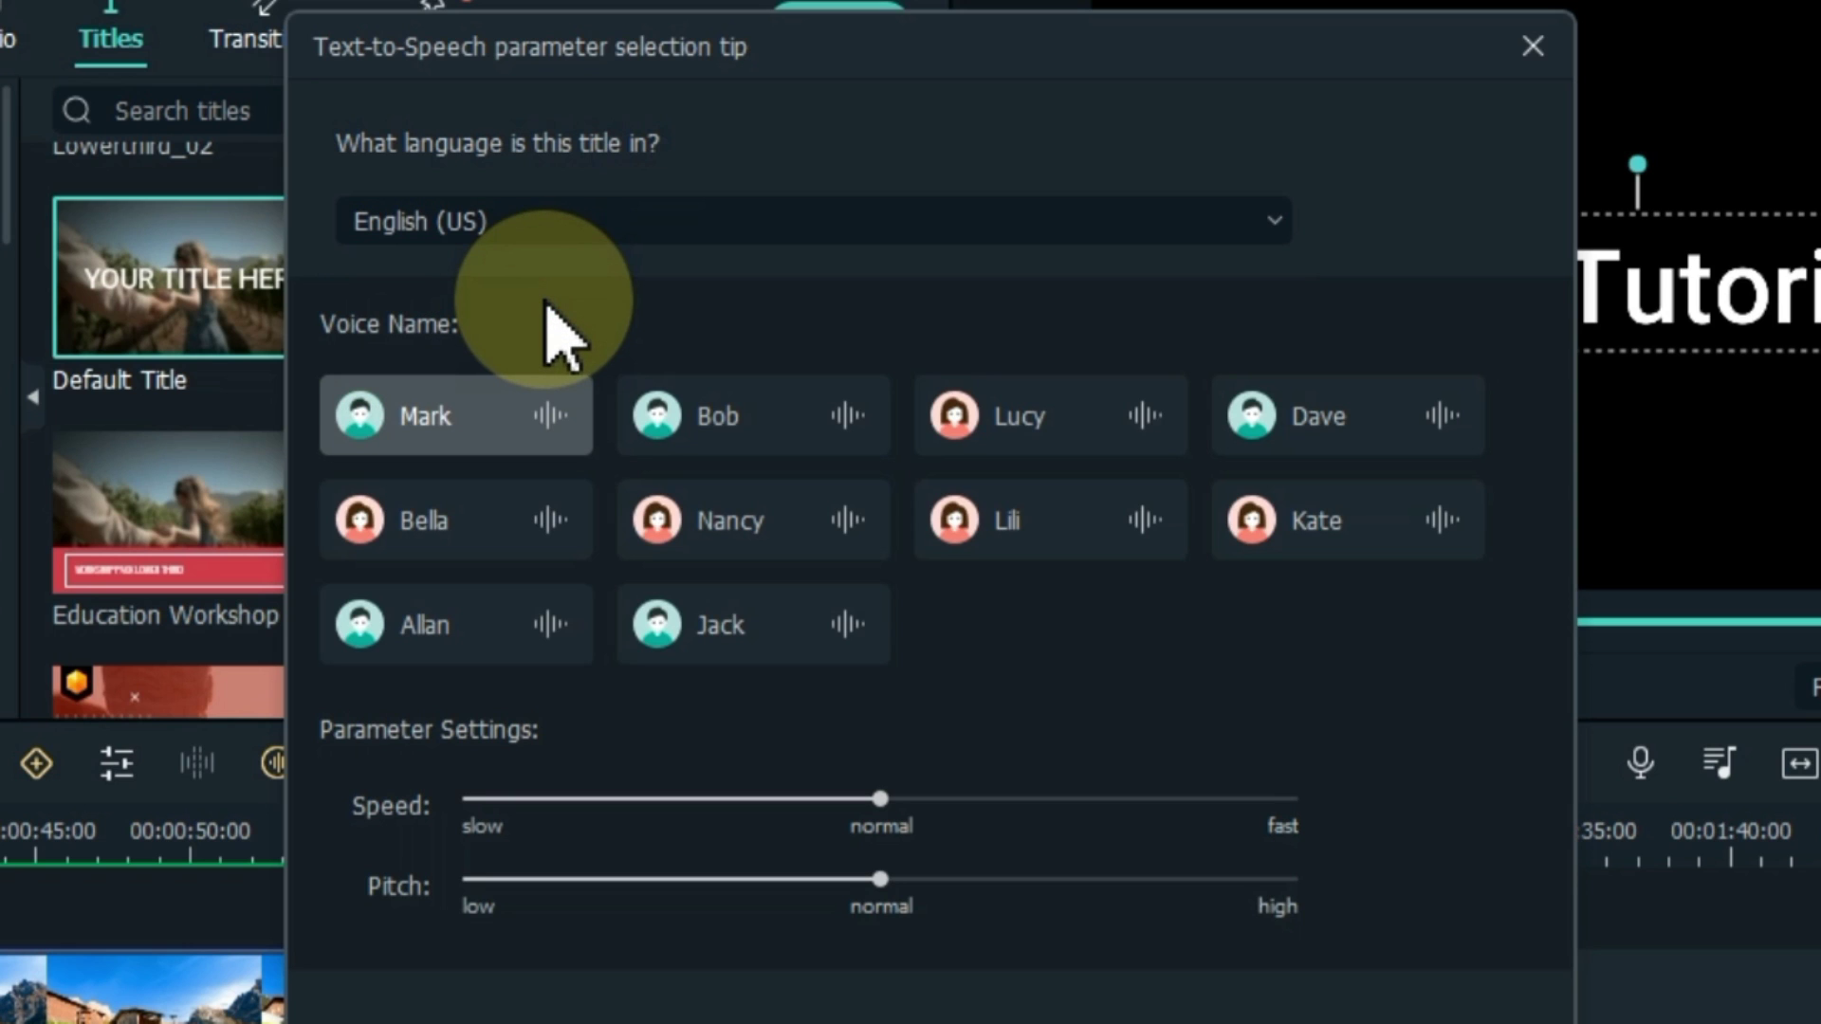
# Preview the Mark, Bob, Lucy, Nancy and Bella voices for the English (US) title.
pyautogui.click(538, 429)
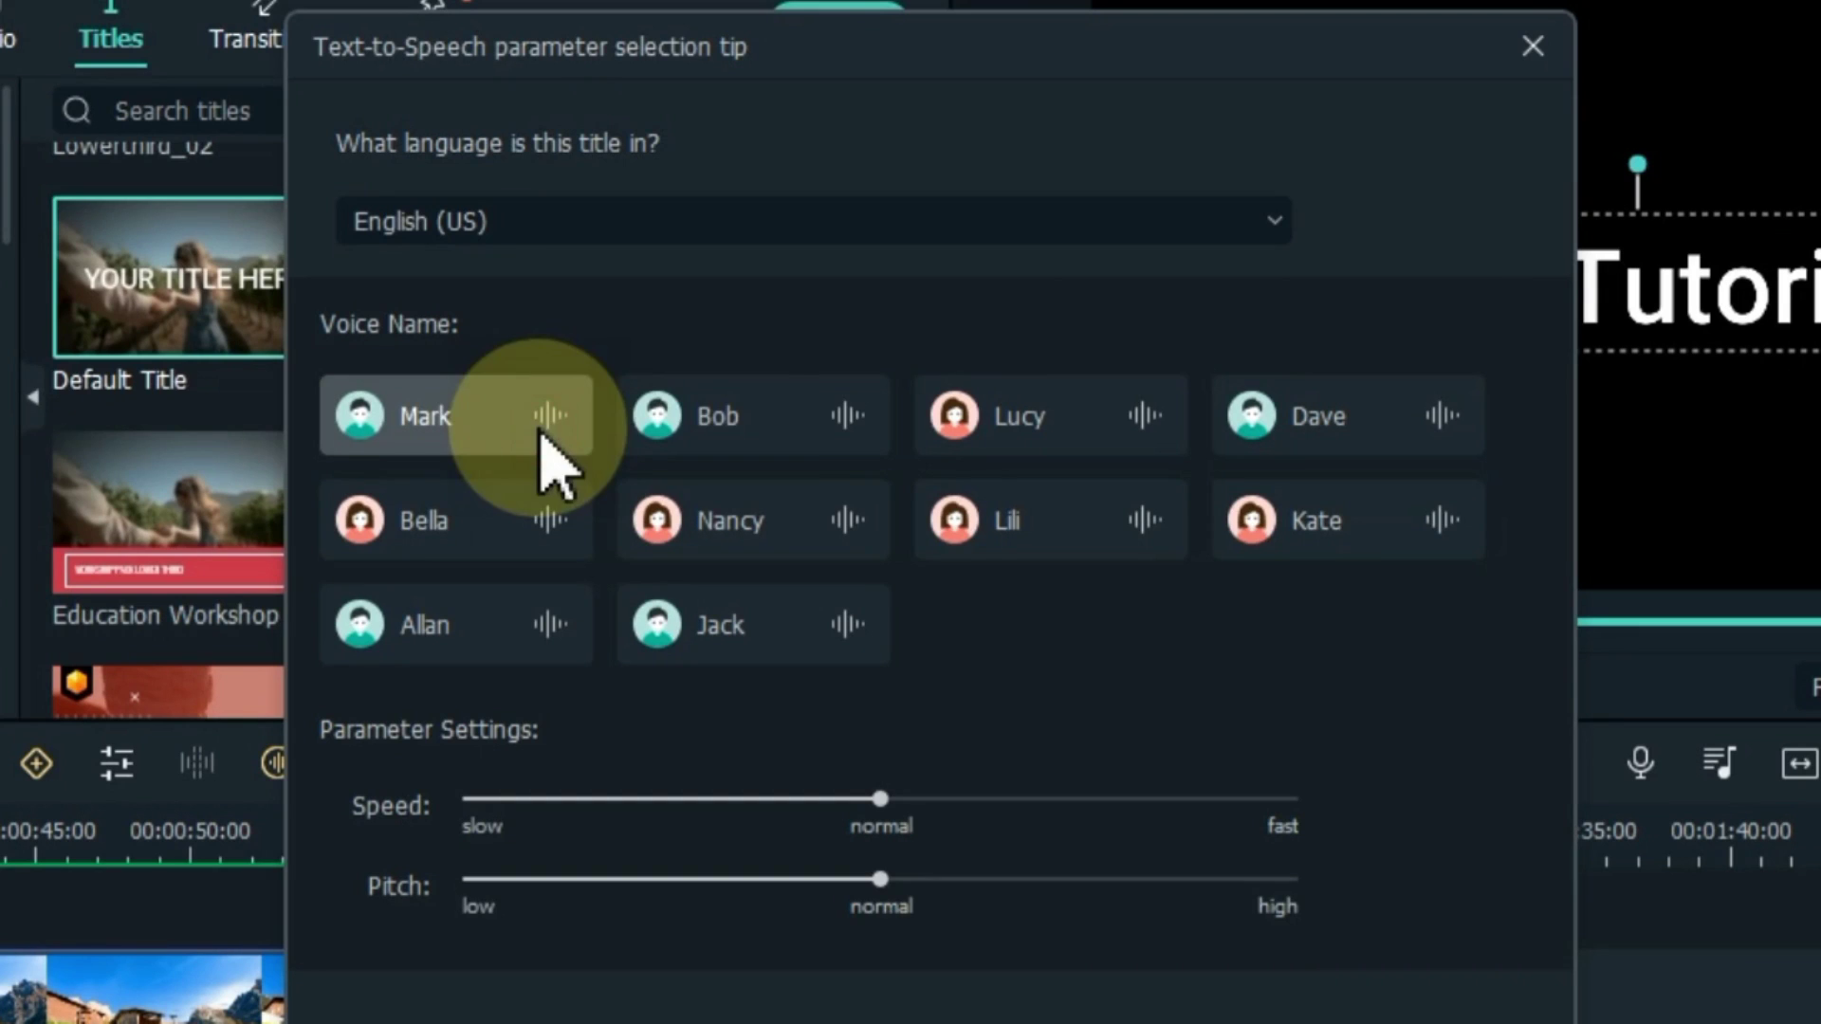
pyautogui.click(760, 455)
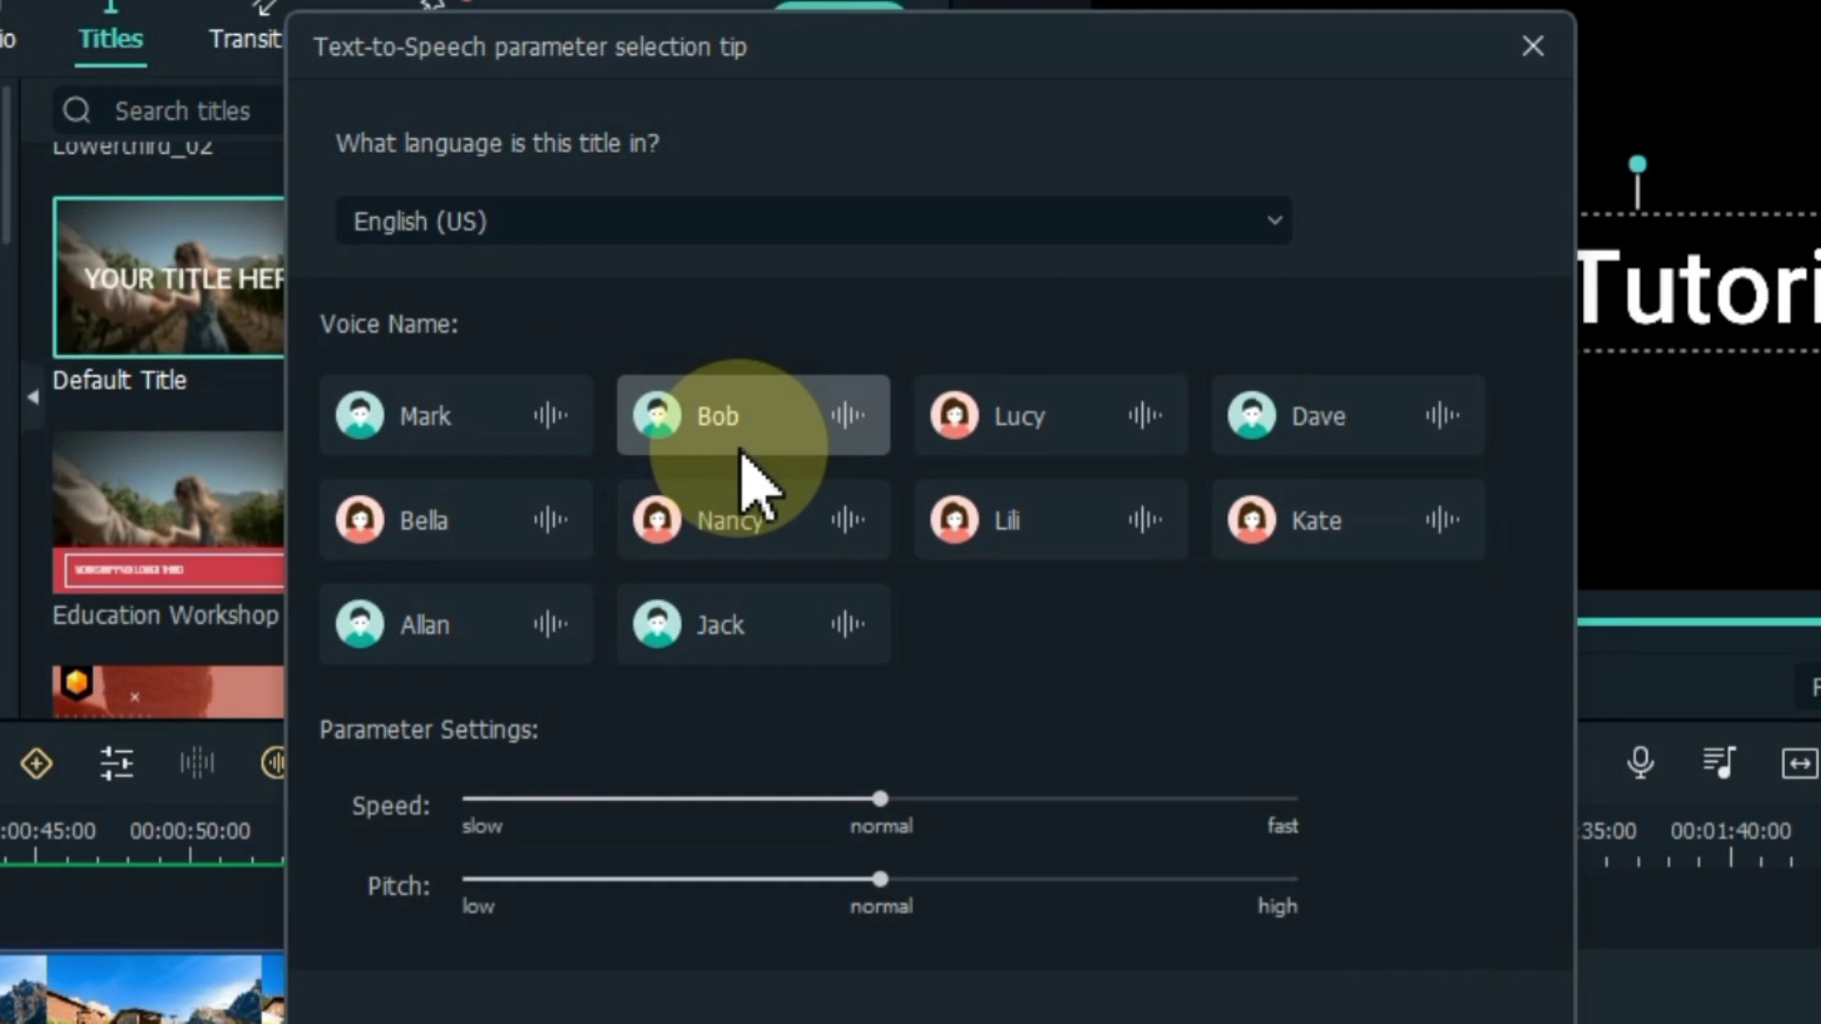
pyautogui.click(849, 417)
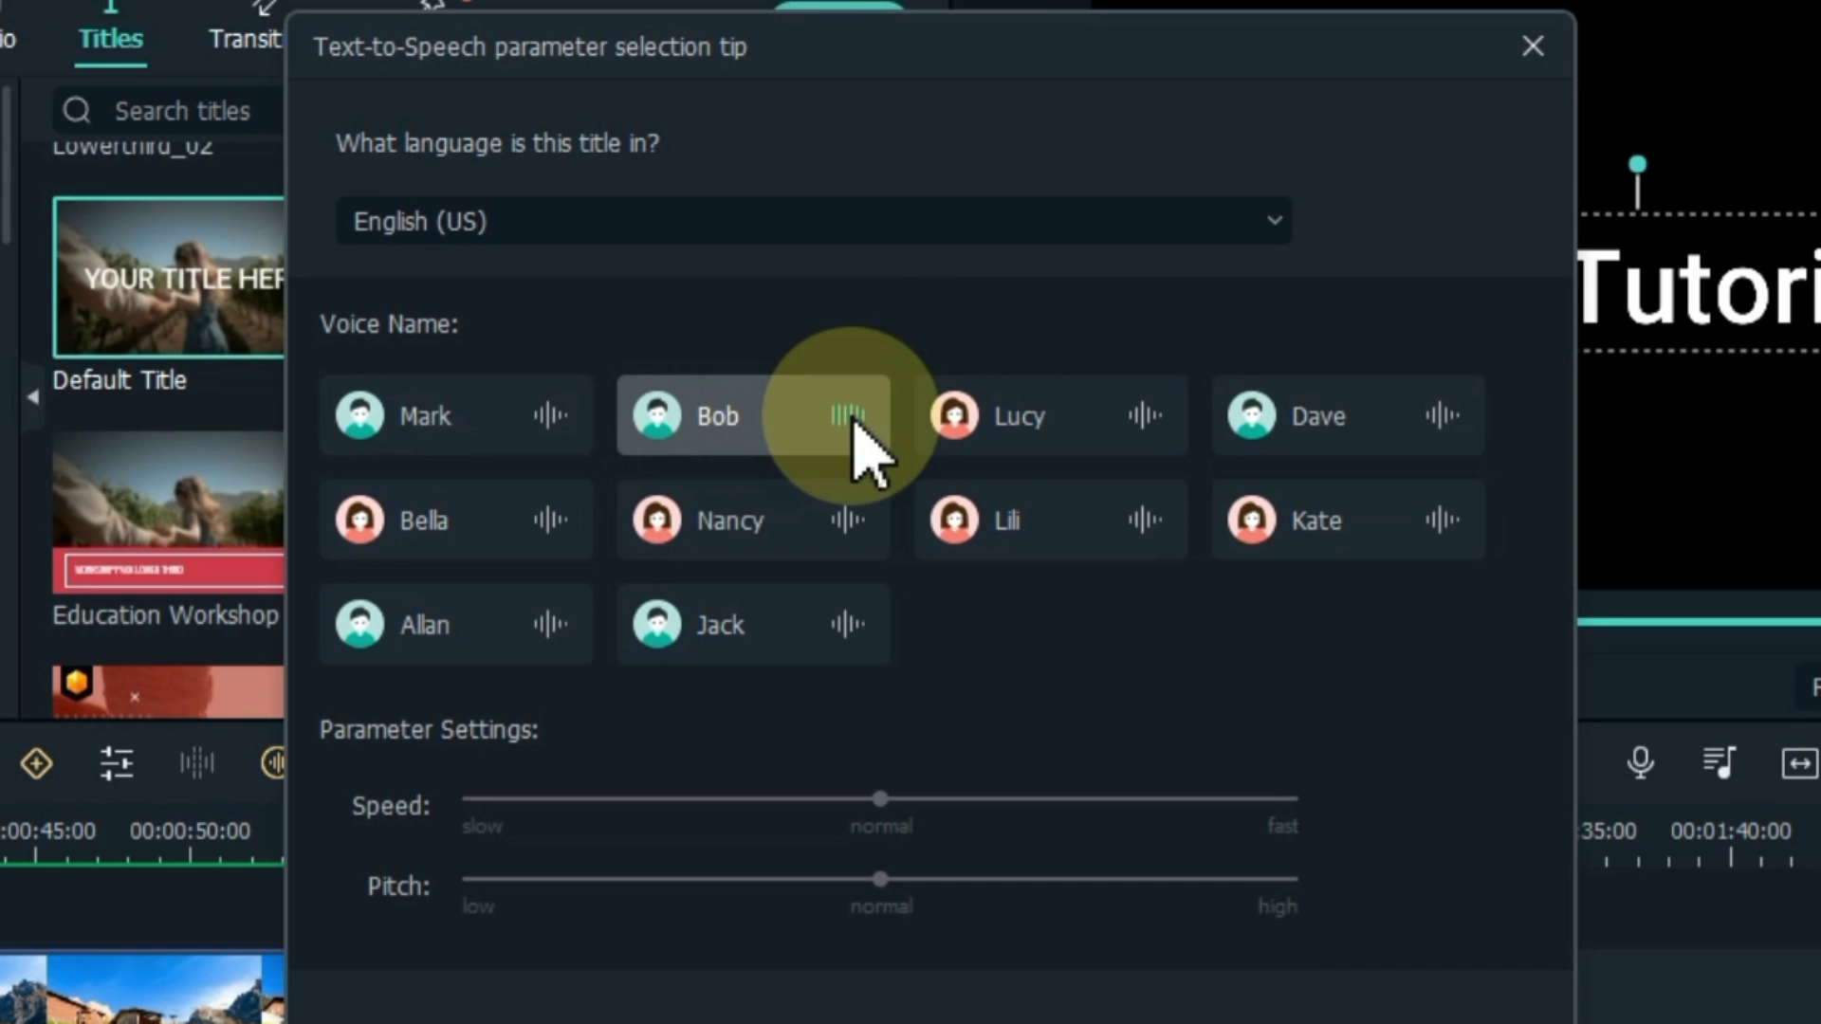
pyautogui.click(1020, 423)
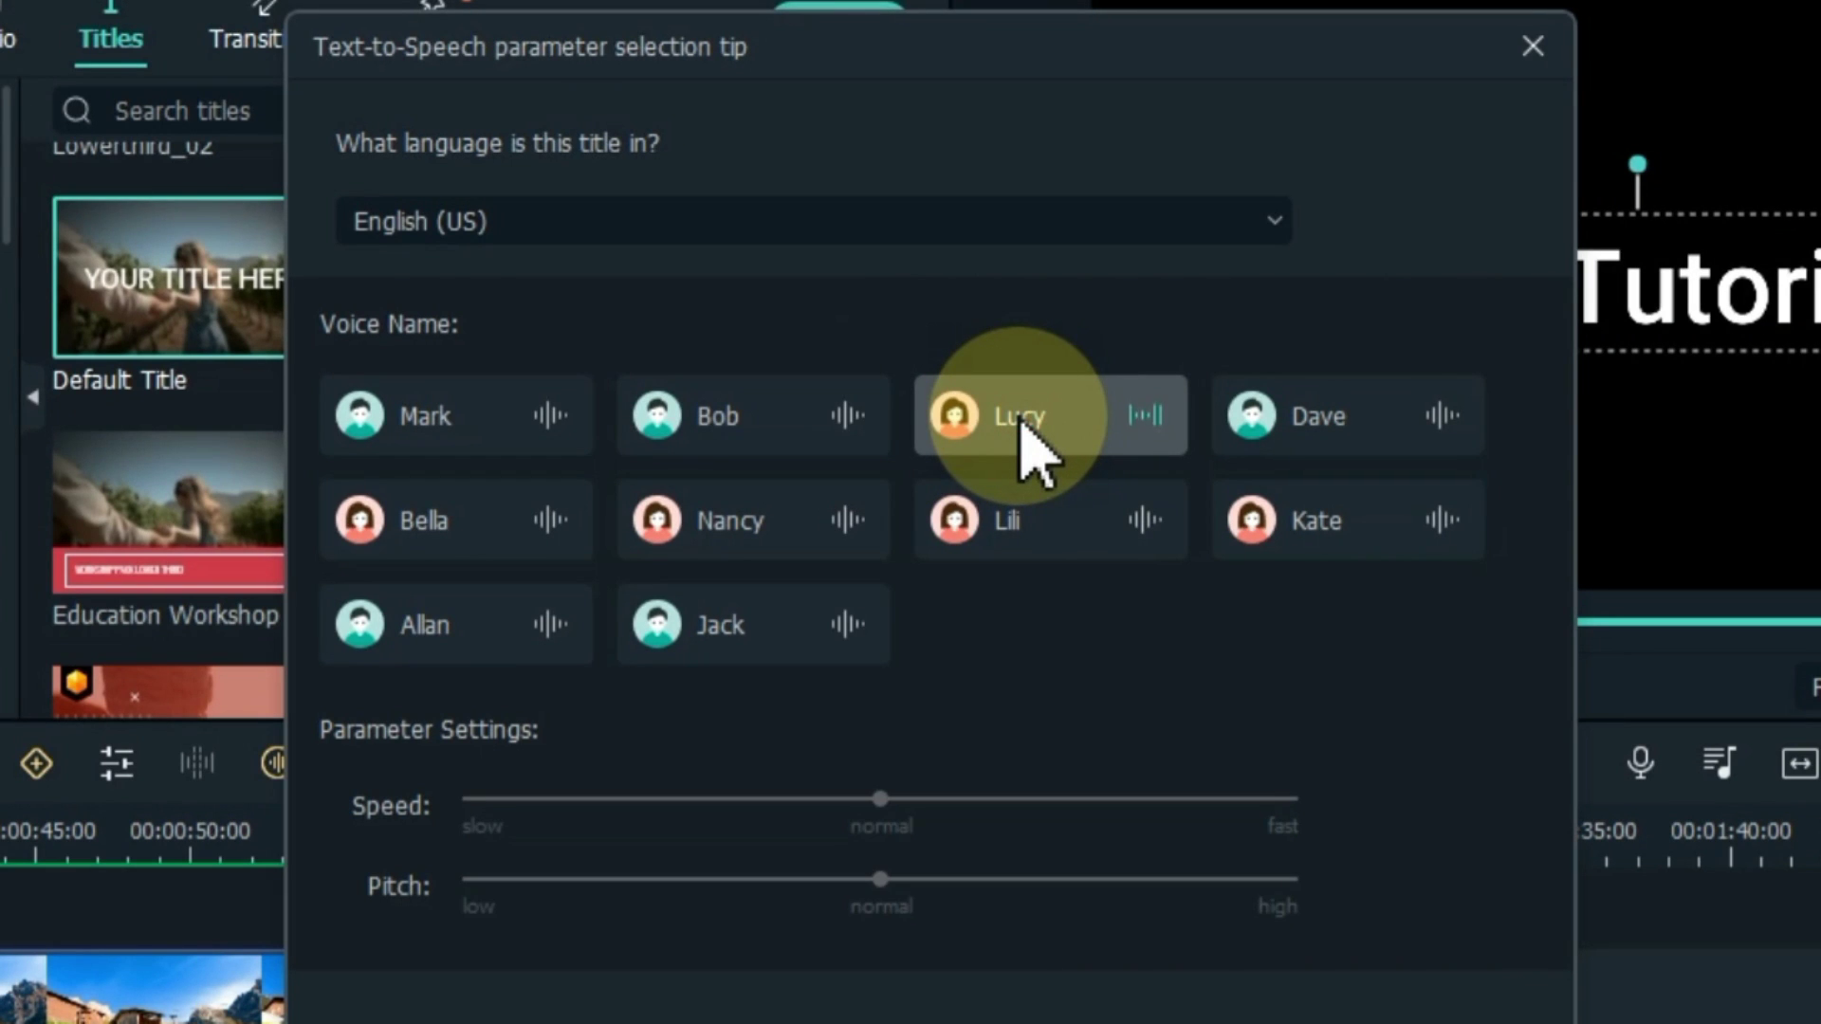
pyautogui.click(737, 517)
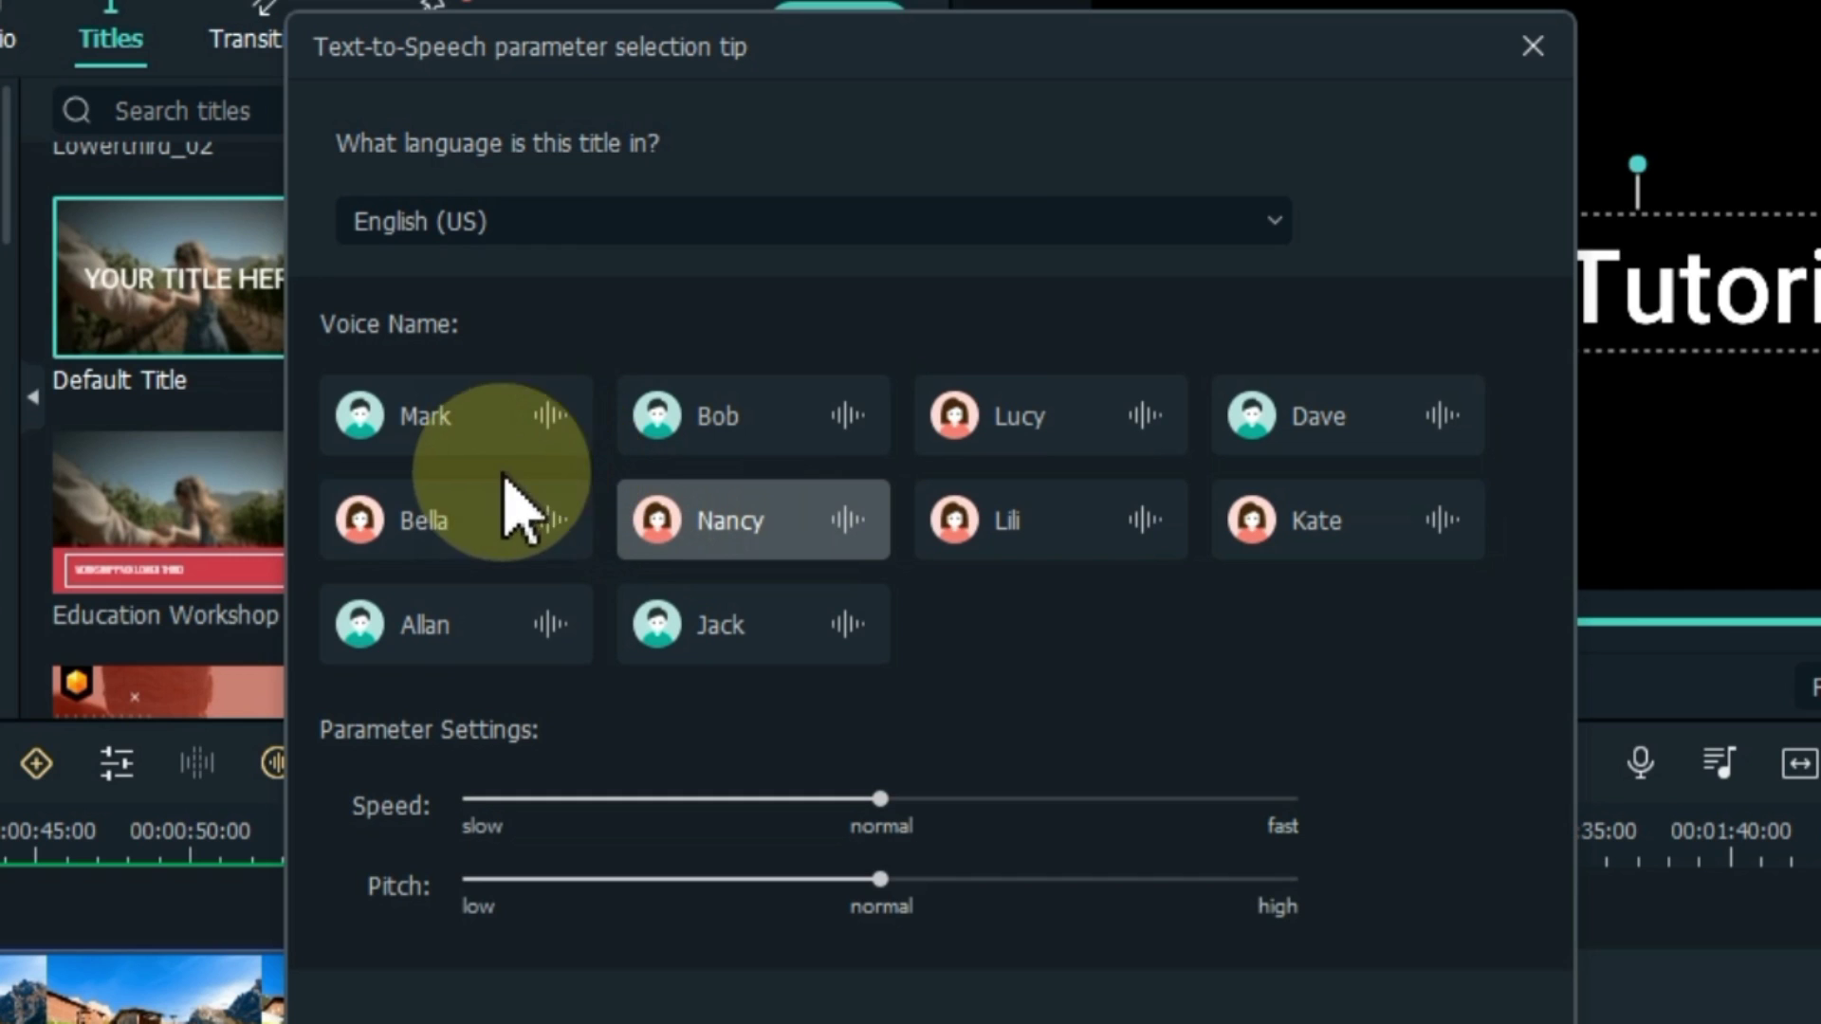
pyautogui.click(443, 522)
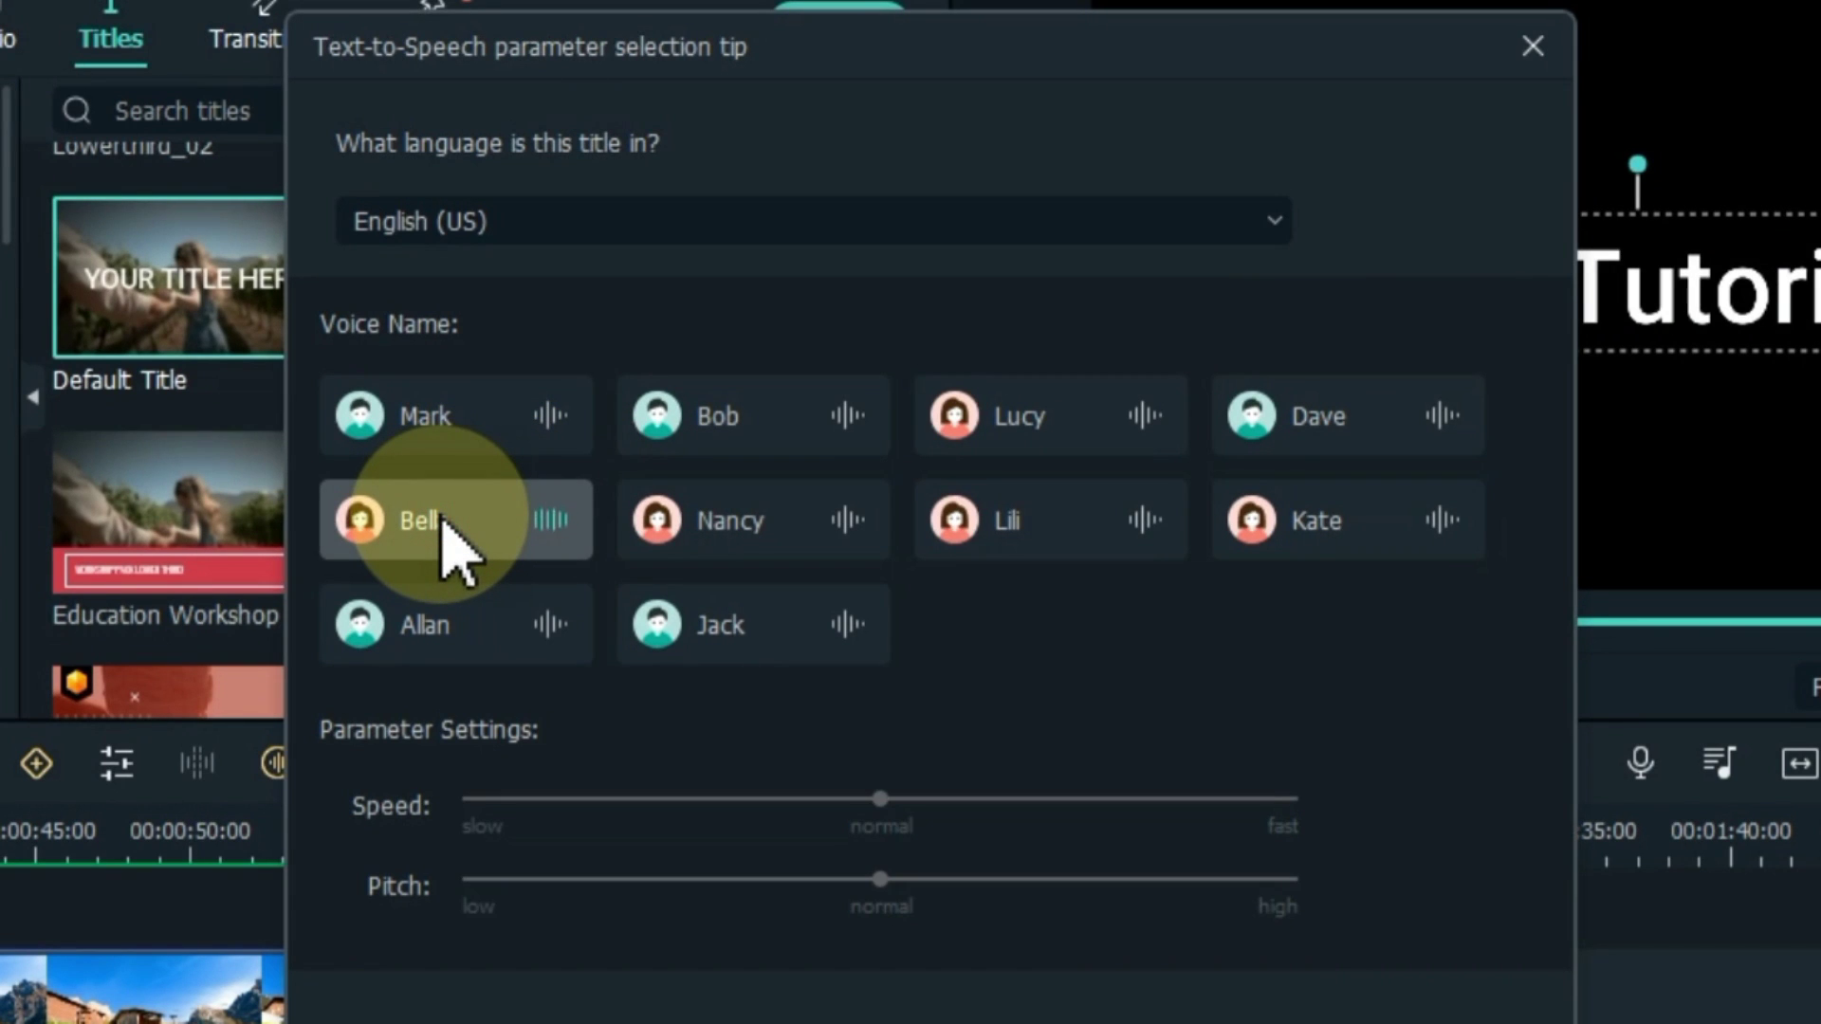
# Raise the Speed and Pitch about halfway between normal and maximum and preview the Bella voice after each change.
pyautogui.click(1038, 800)
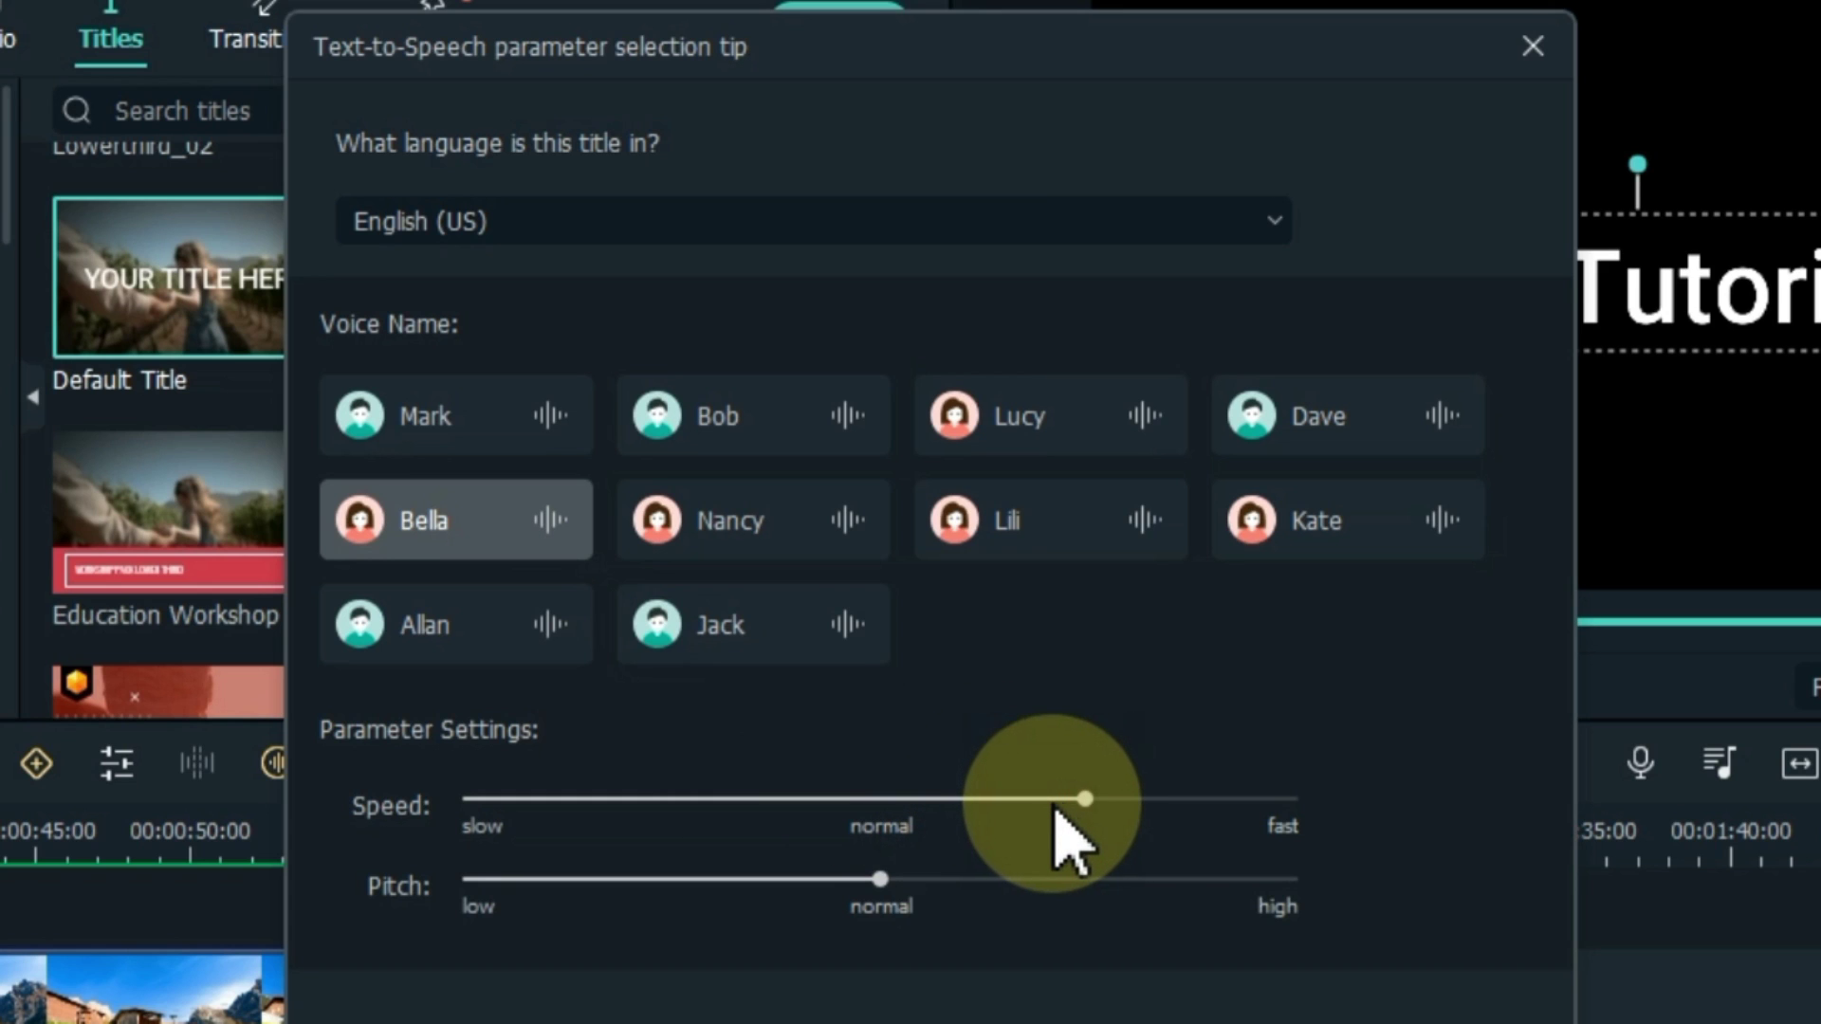
pyautogui.click(448, 517)
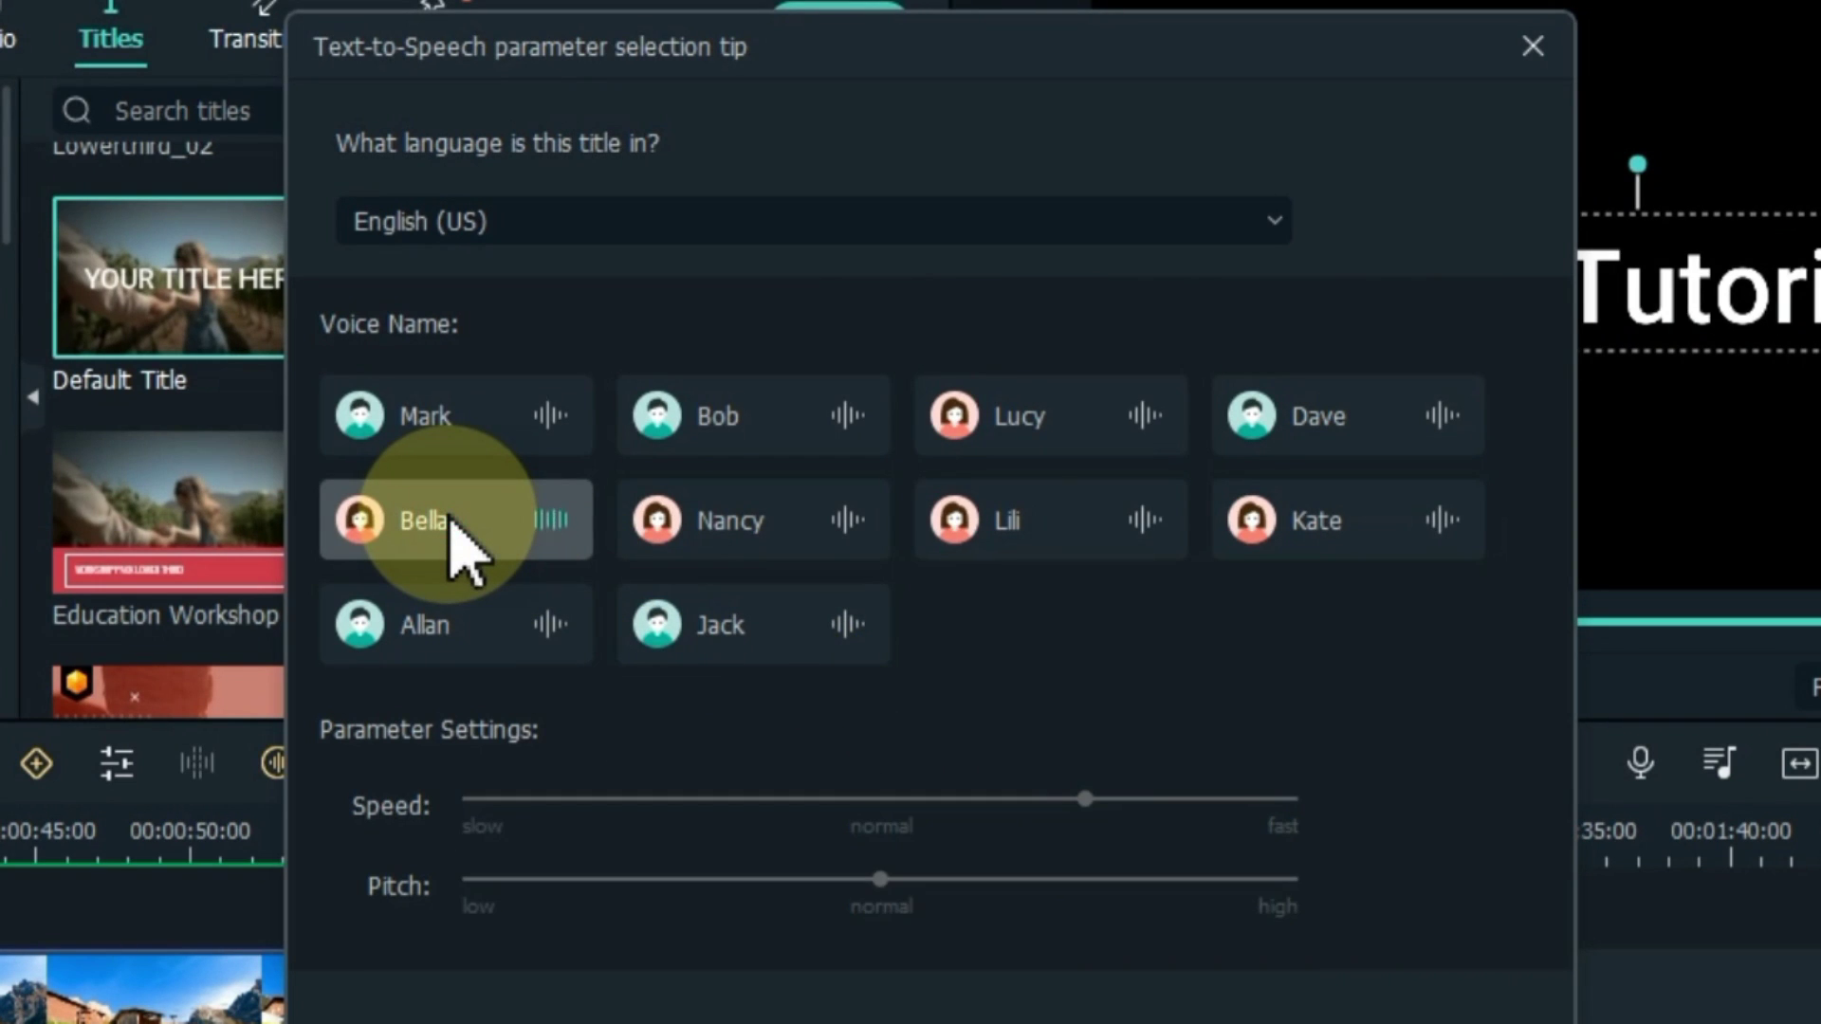
pyautogui.moveTo(881, 879); pyautogui.dragTo(1086, 879)
pyautogui.click(510, 541)
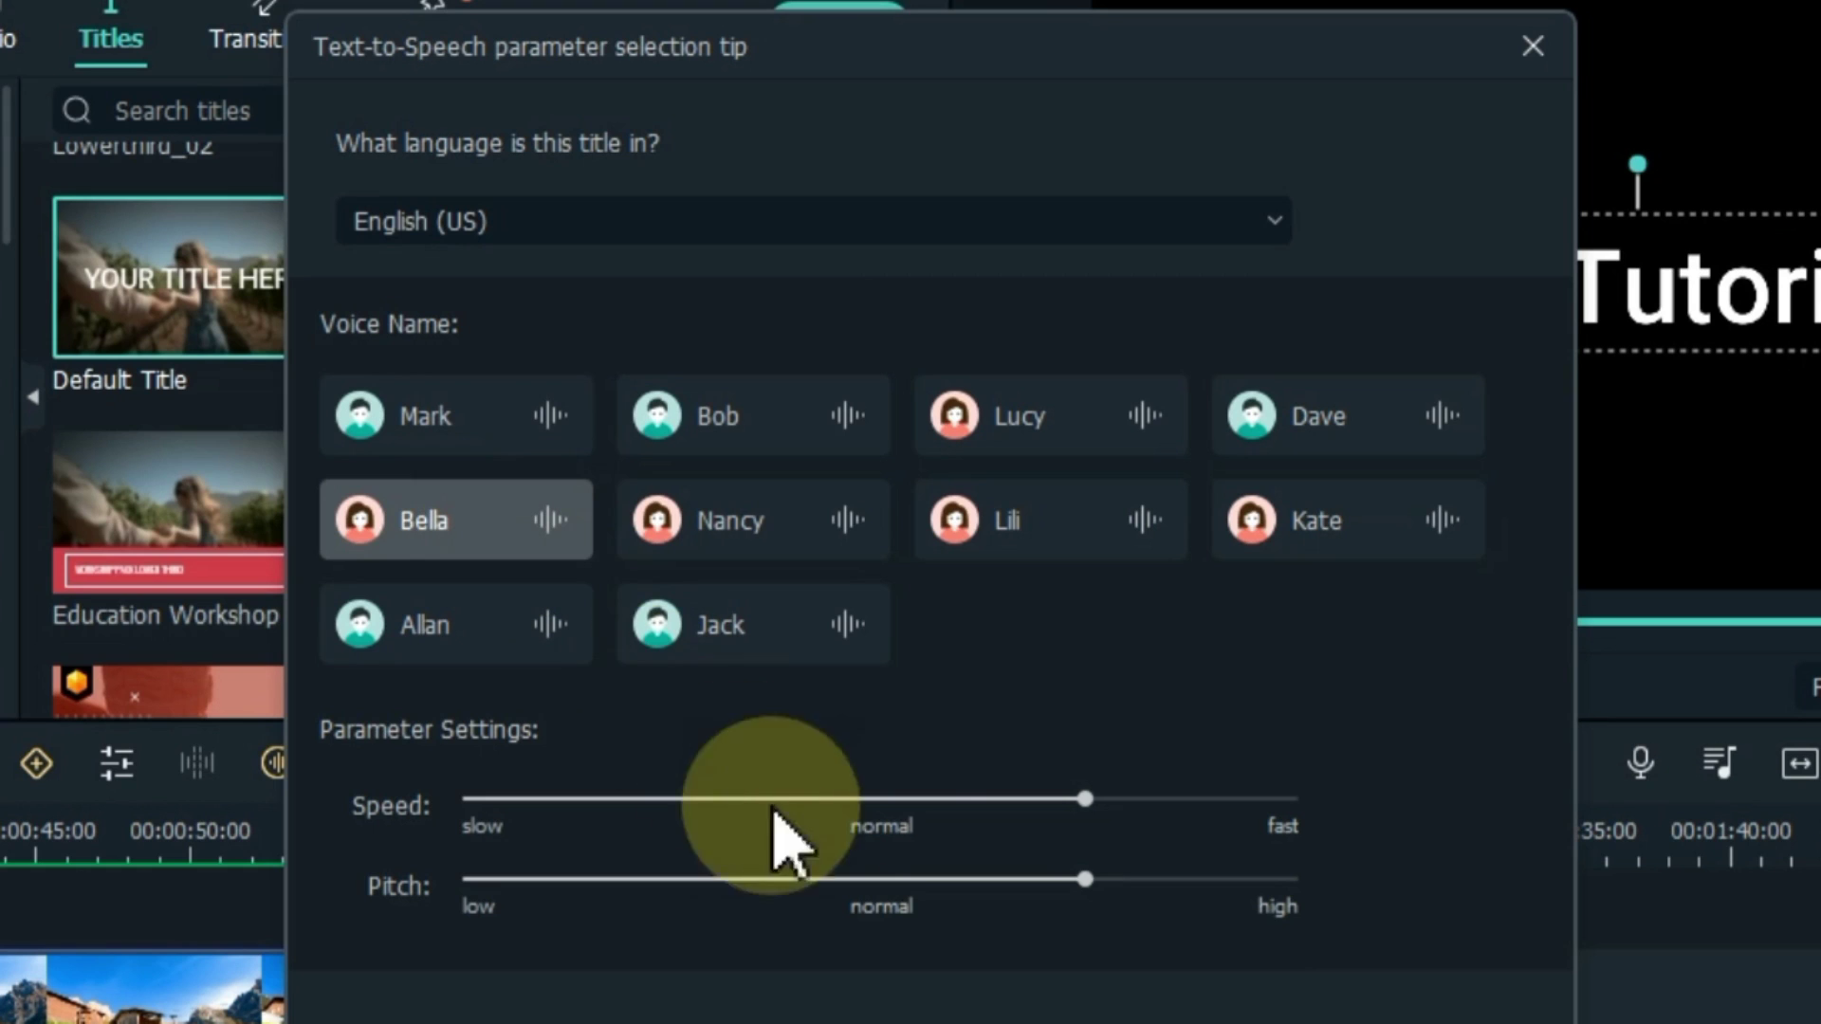
# Convert the title to speech with the Allan voice at normal speed and pitch, and close the voice-text services list.
pyautogui.click(882, 798)
pyautogui.click(882, 879)
pyautogui.click(503, 626)
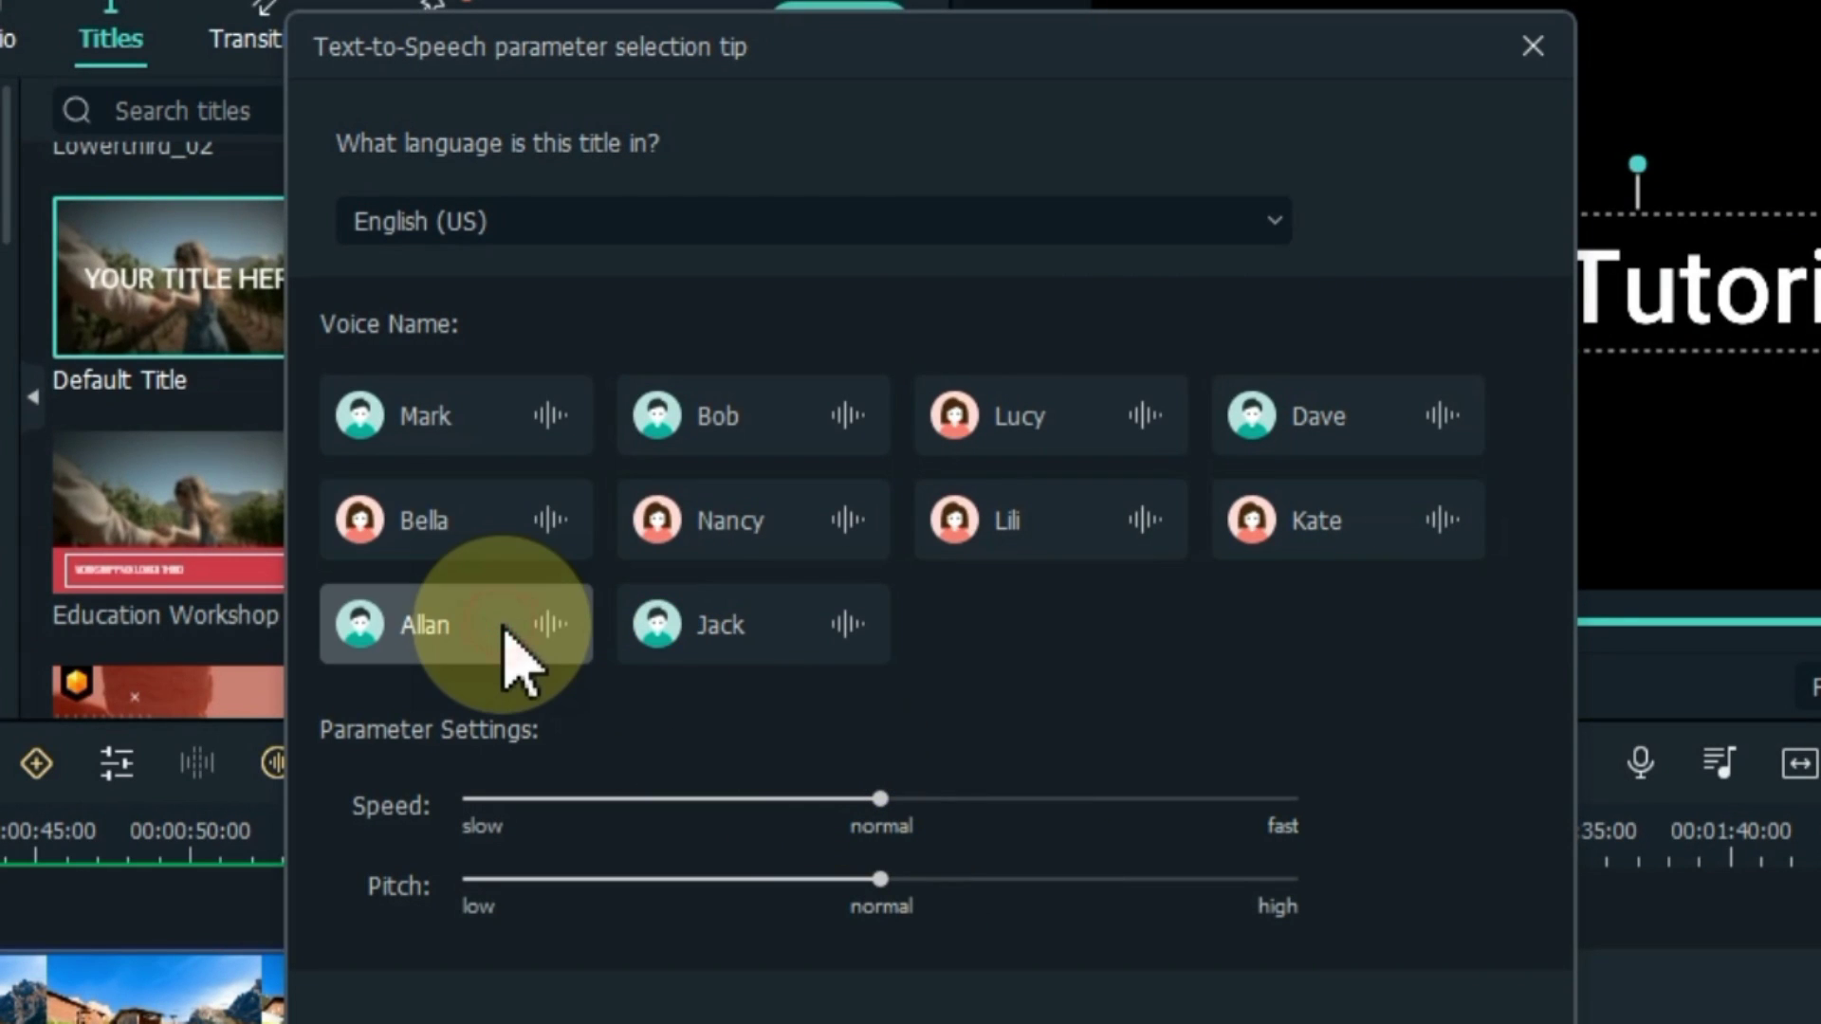
pyautogui.click(503, 632)
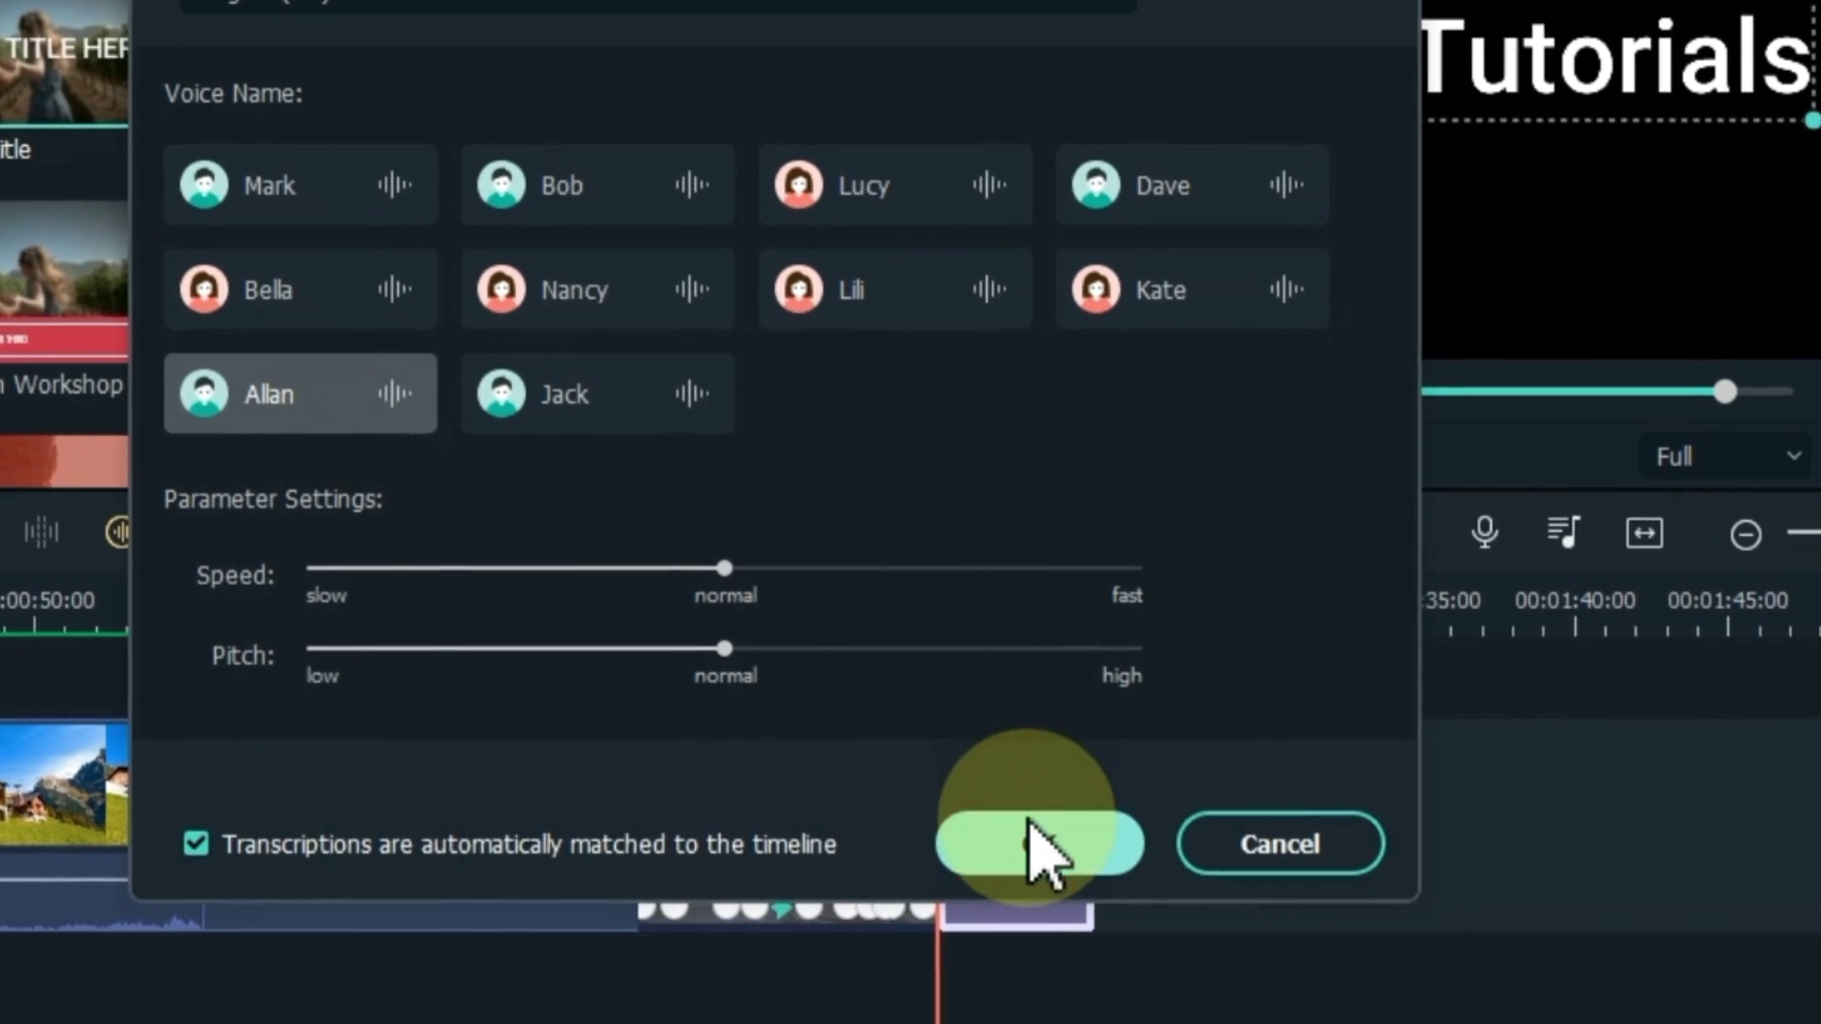
pyautogui.click(1024, 825)
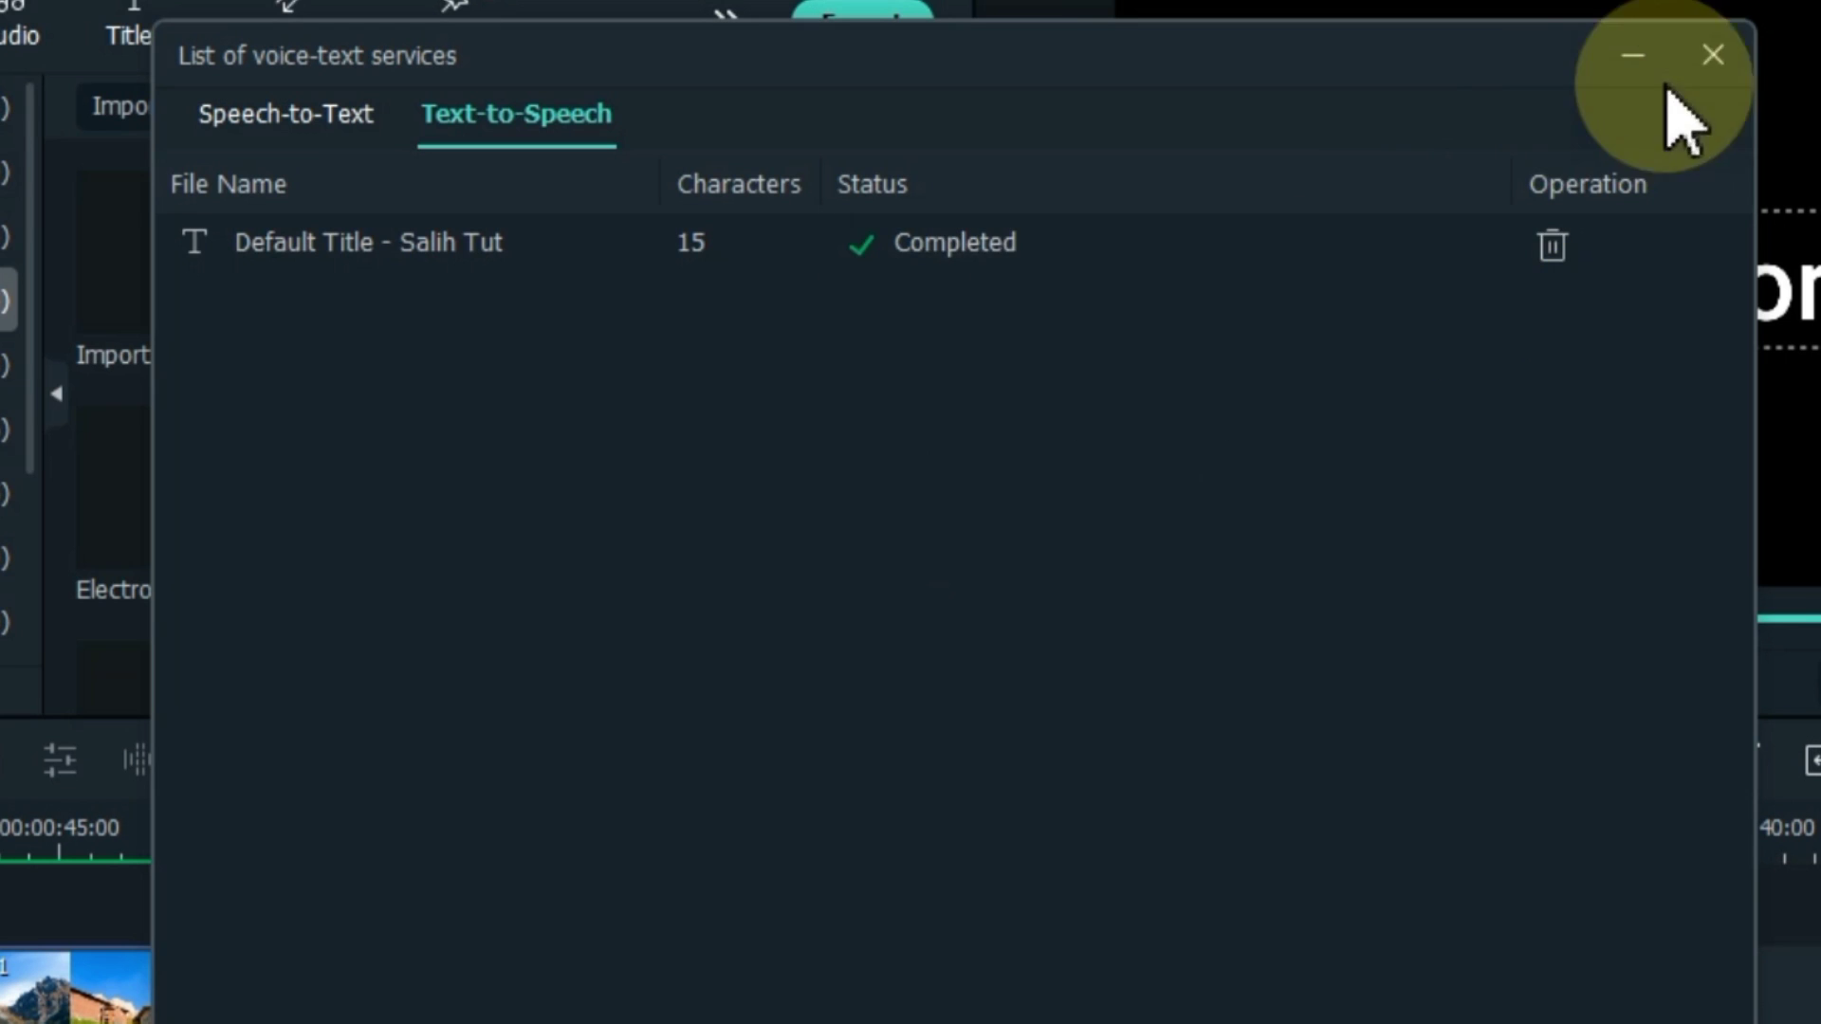
pyautogui.click(1712, 54)
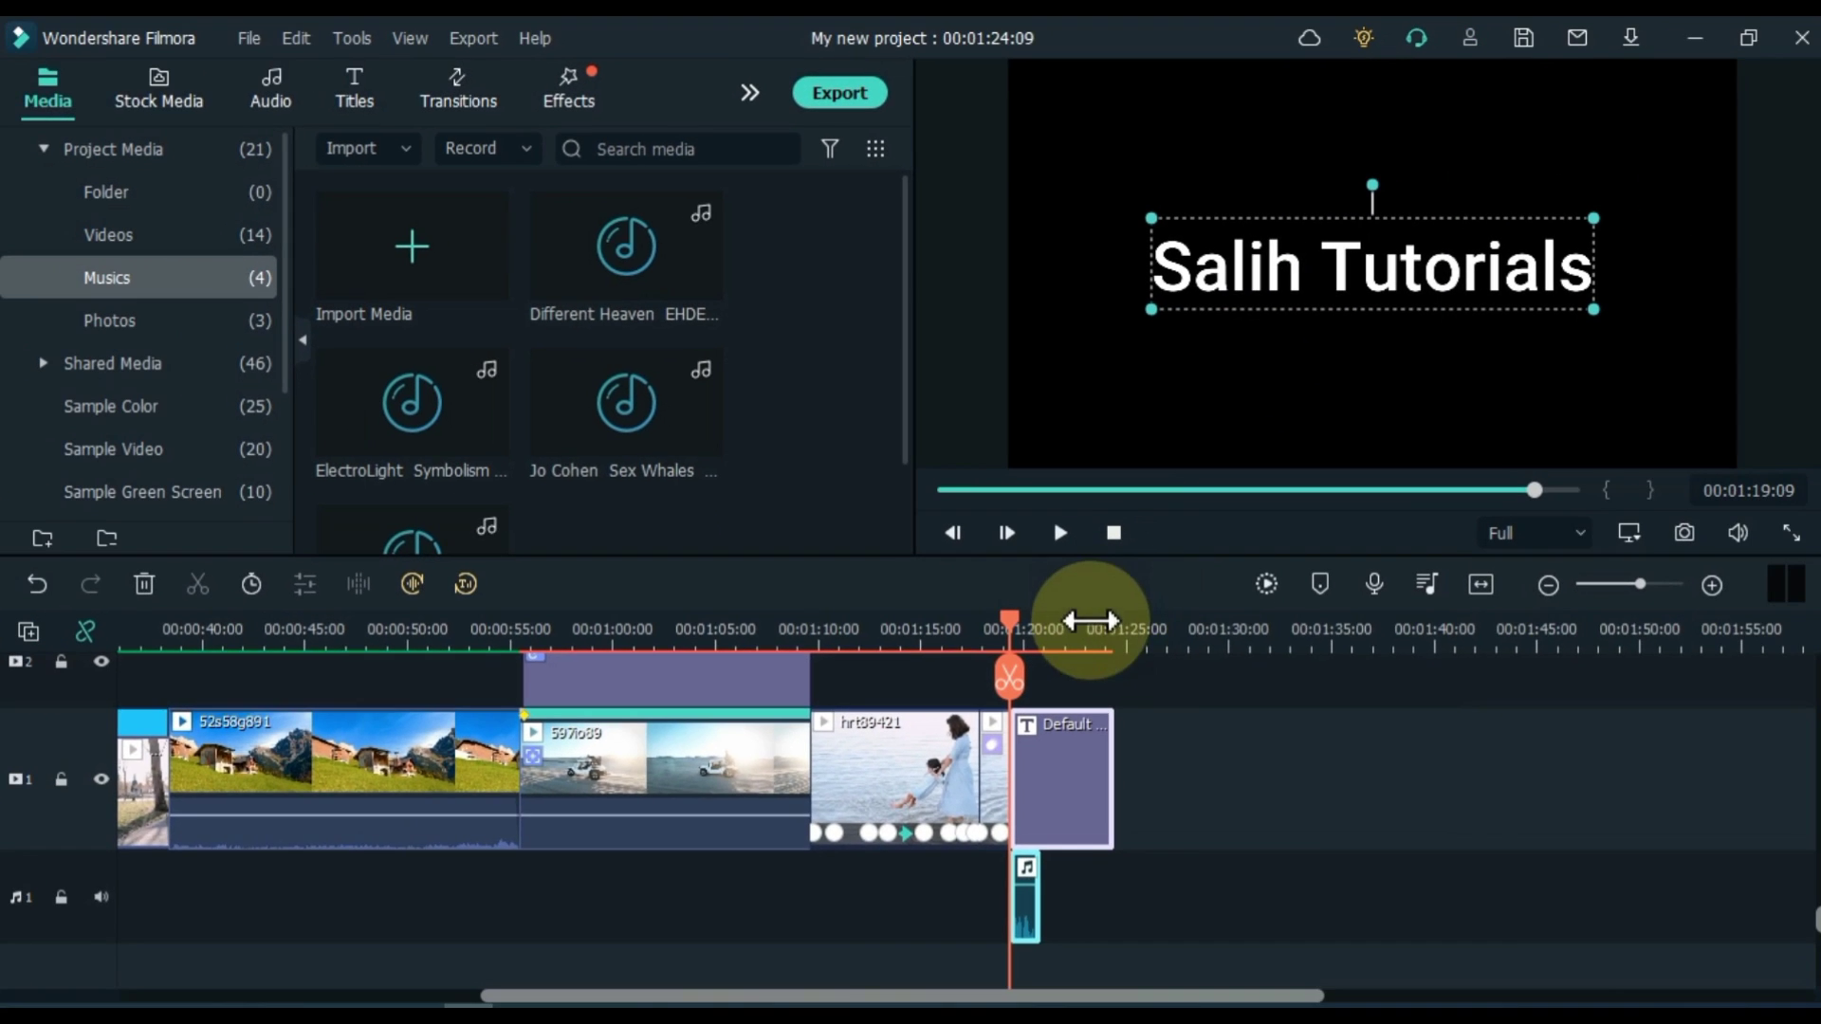
# Play the Default Title together with its generated speech clip from their start to check the voice.
pyautogui.moveTo(1249, 635); pyautogui.dragTo(1419, 658)
pyautogui.press('space')
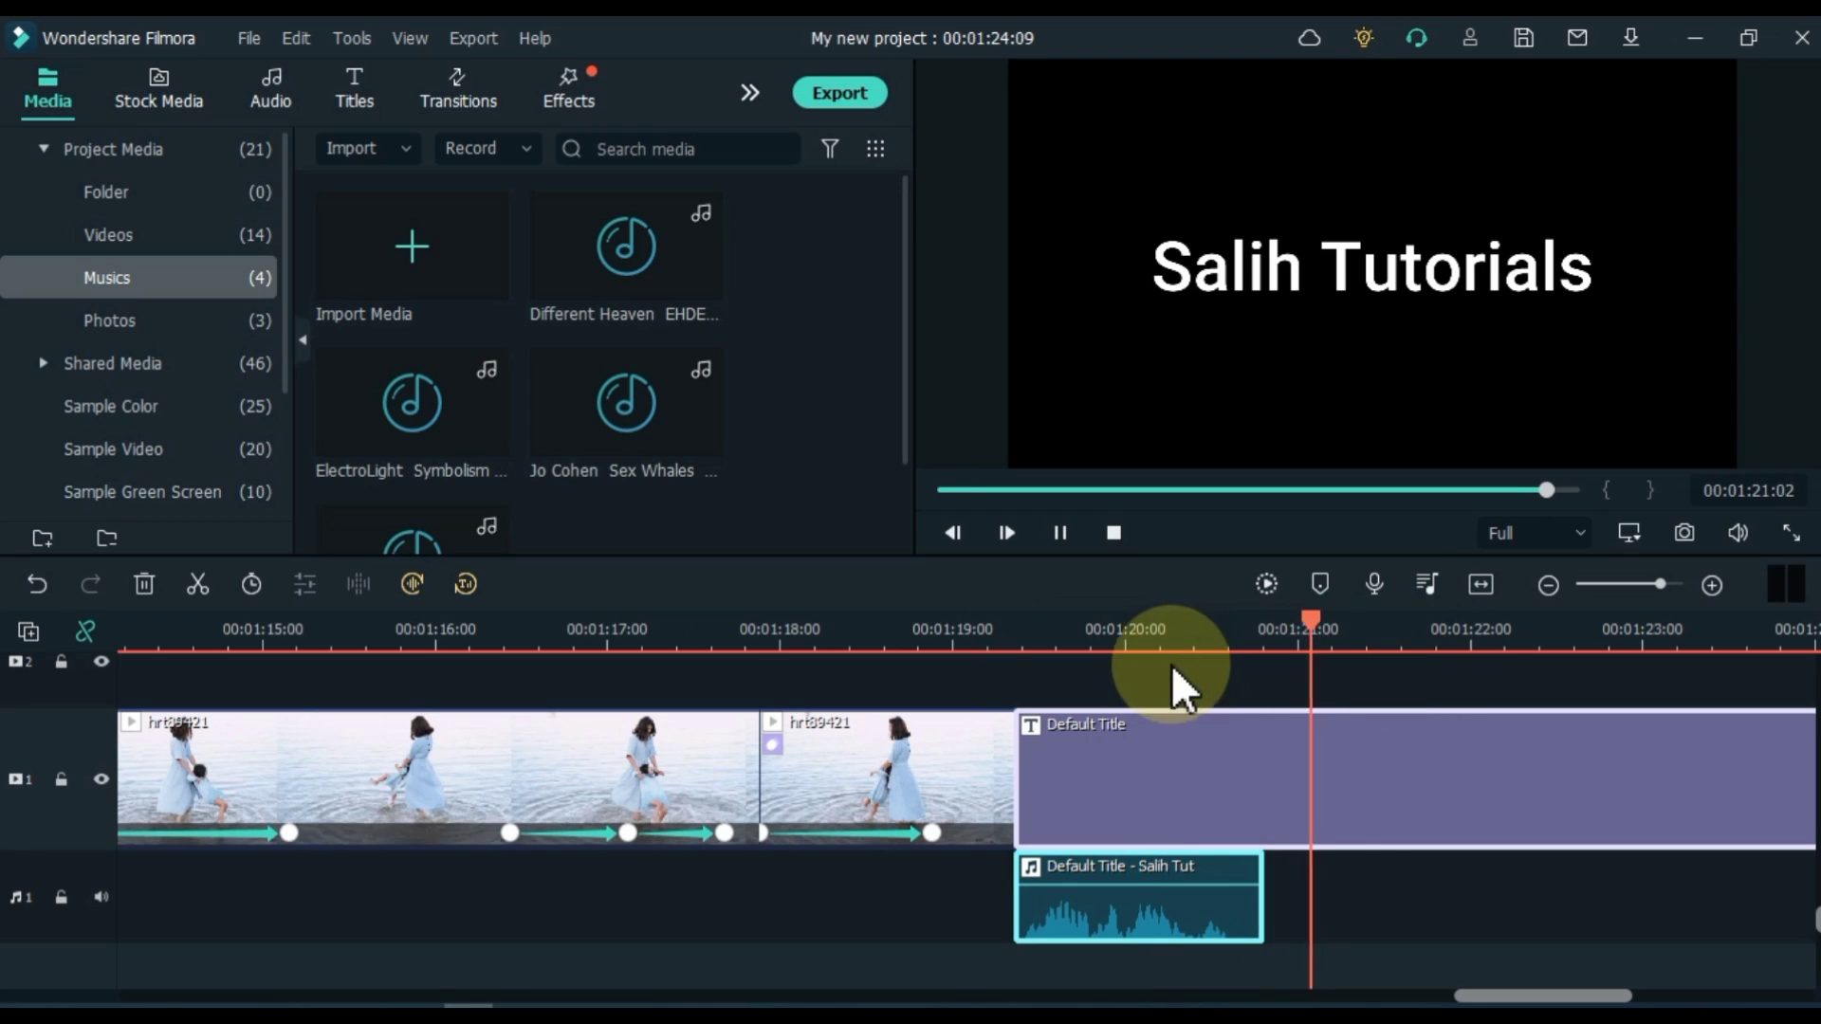
pyautogui.click(1022, 625)
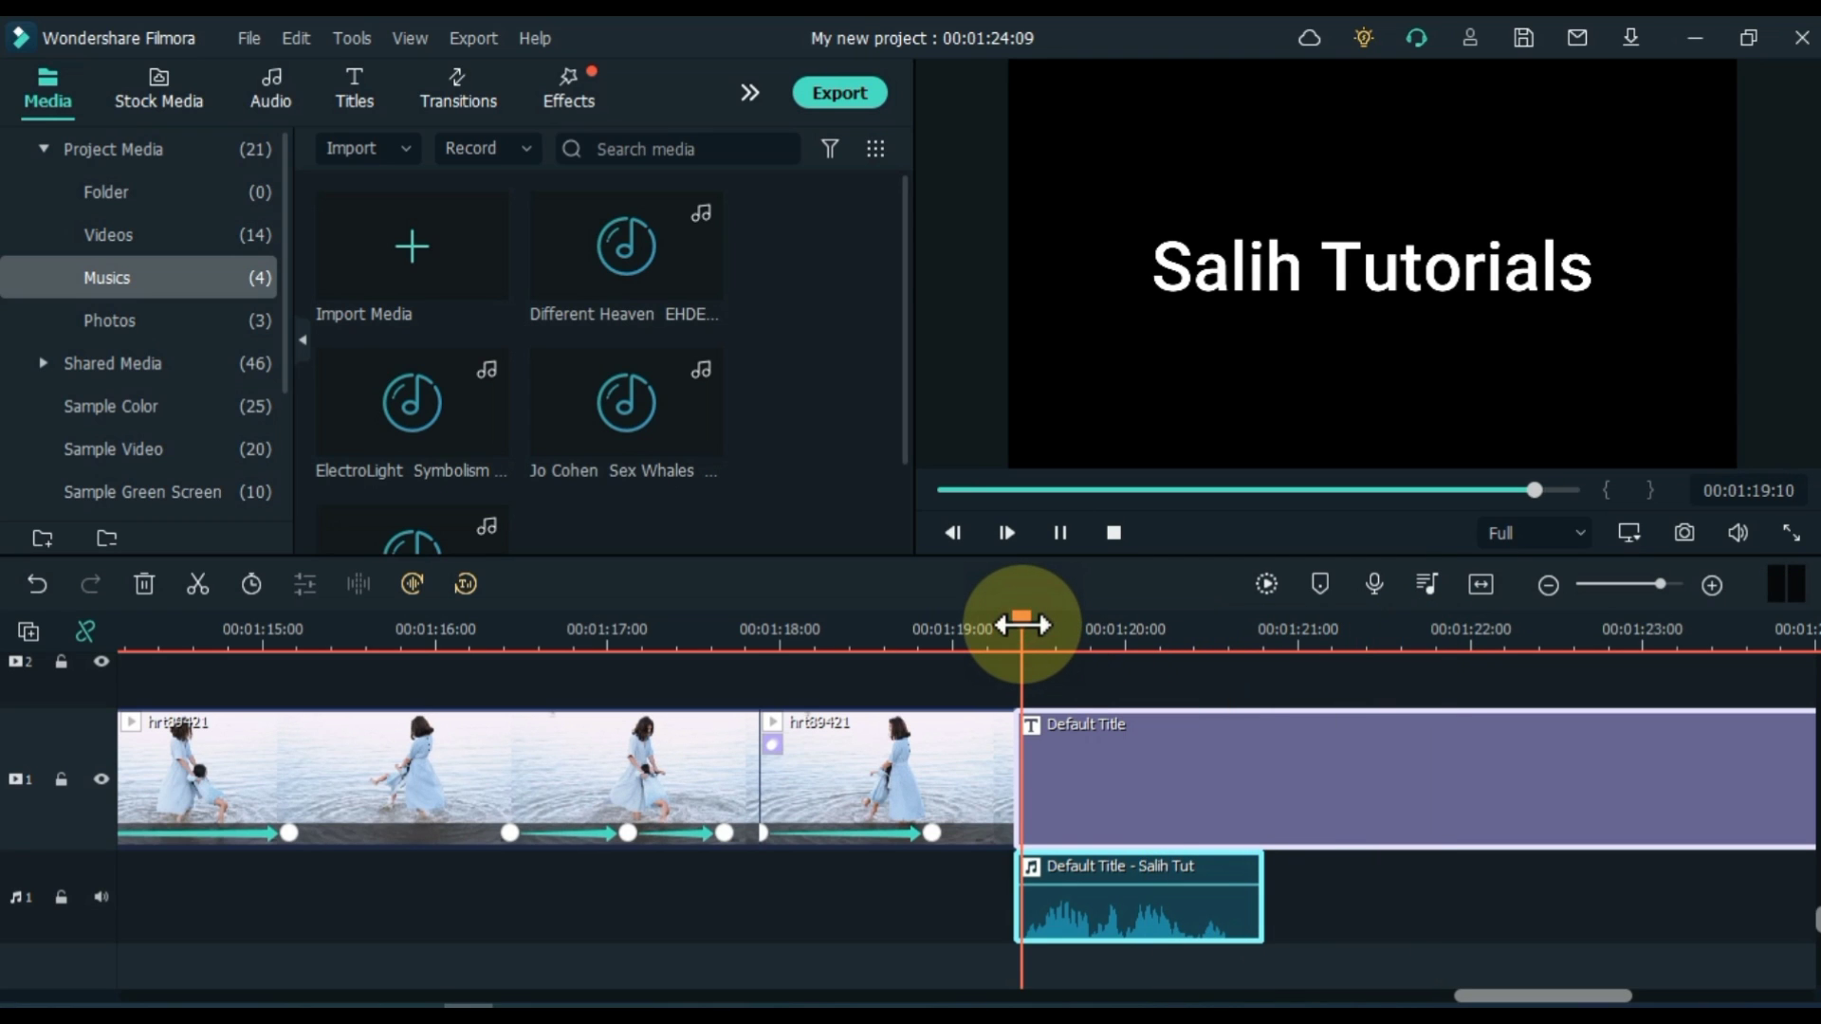
pyautogui.press('space')
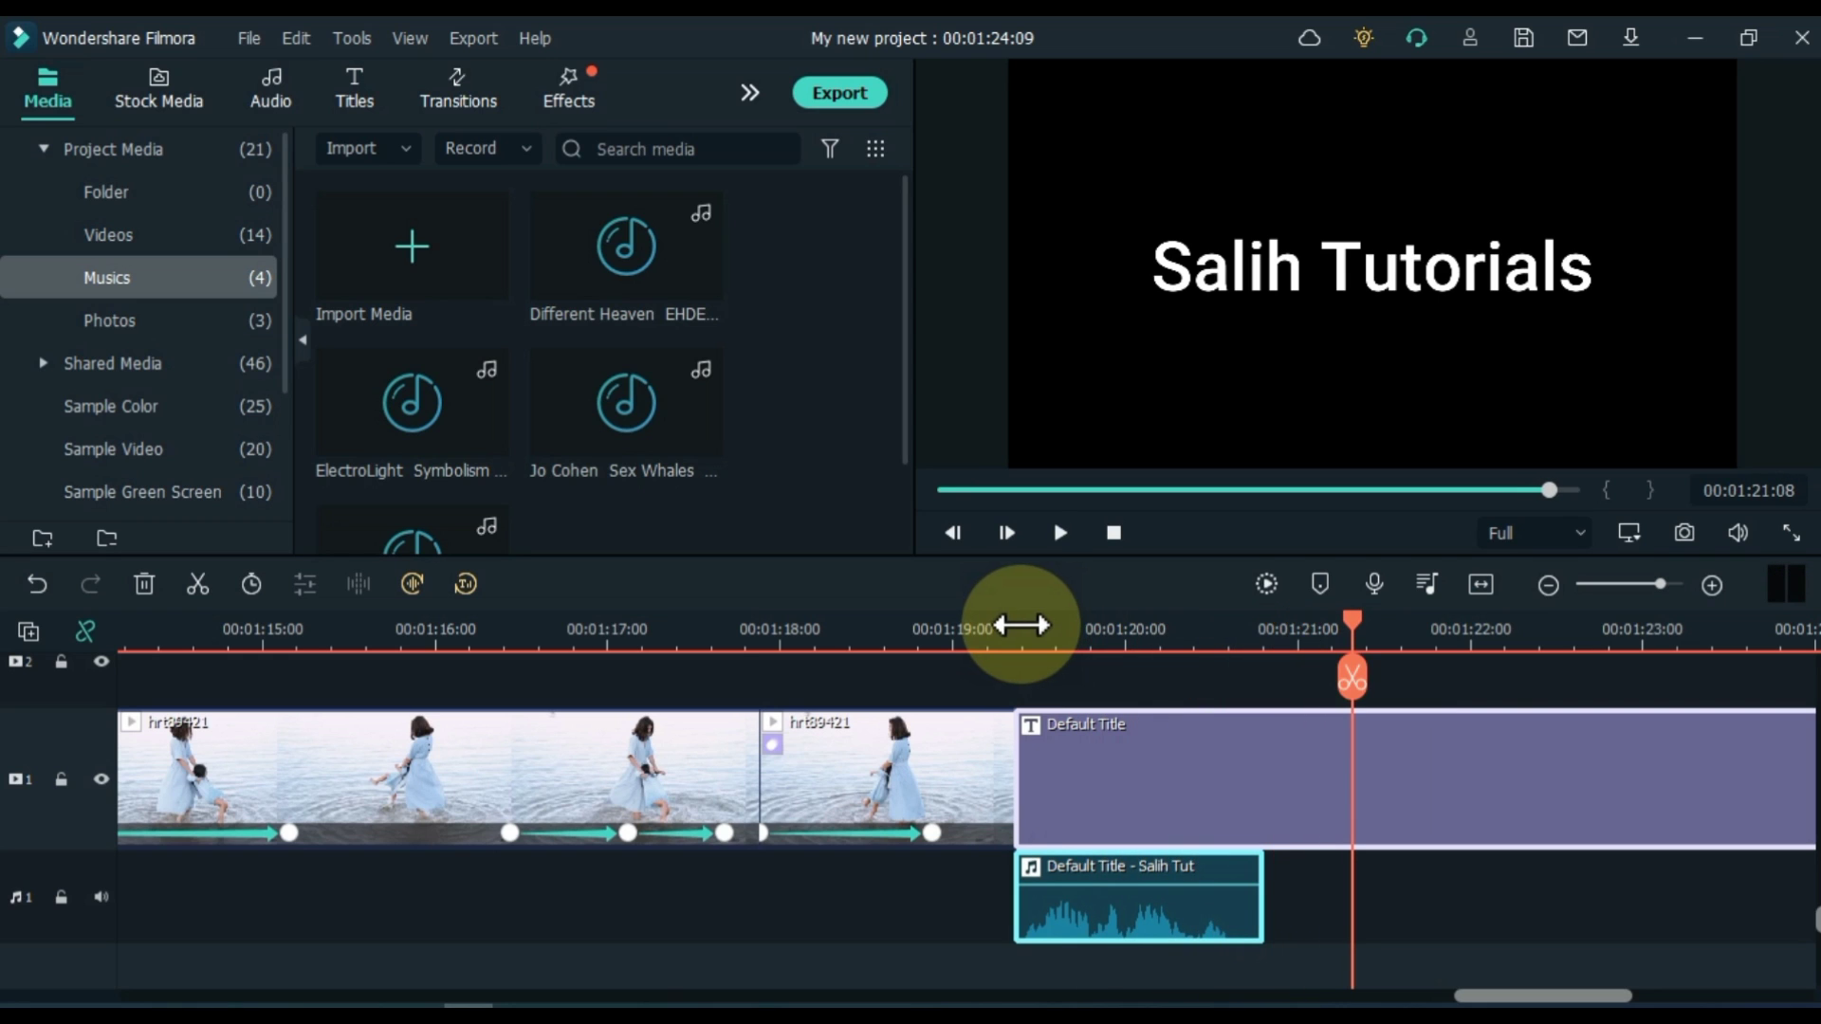
# Delete the Default Title clip from video track 1, keeping the speech clip on audio track 1.
pyautogui.click(1548, 585)
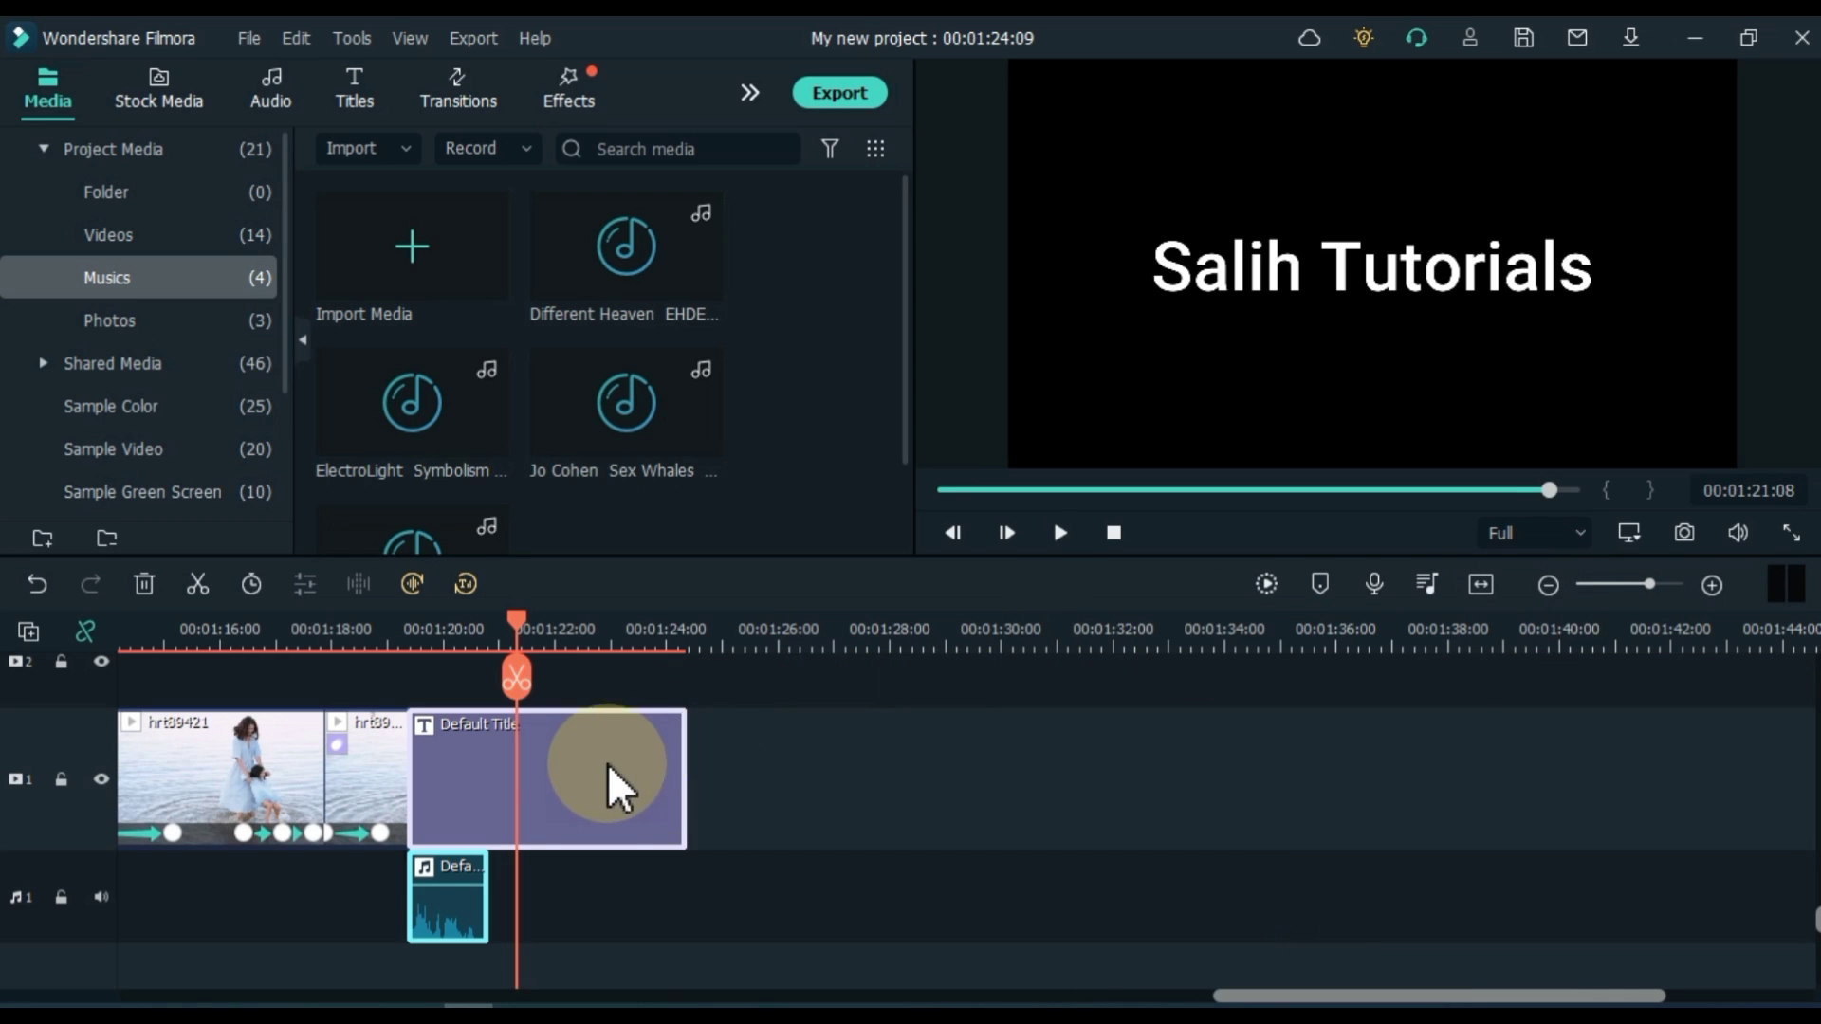
pyautogui.click(607, 787)
pyautogui.press('Delete')
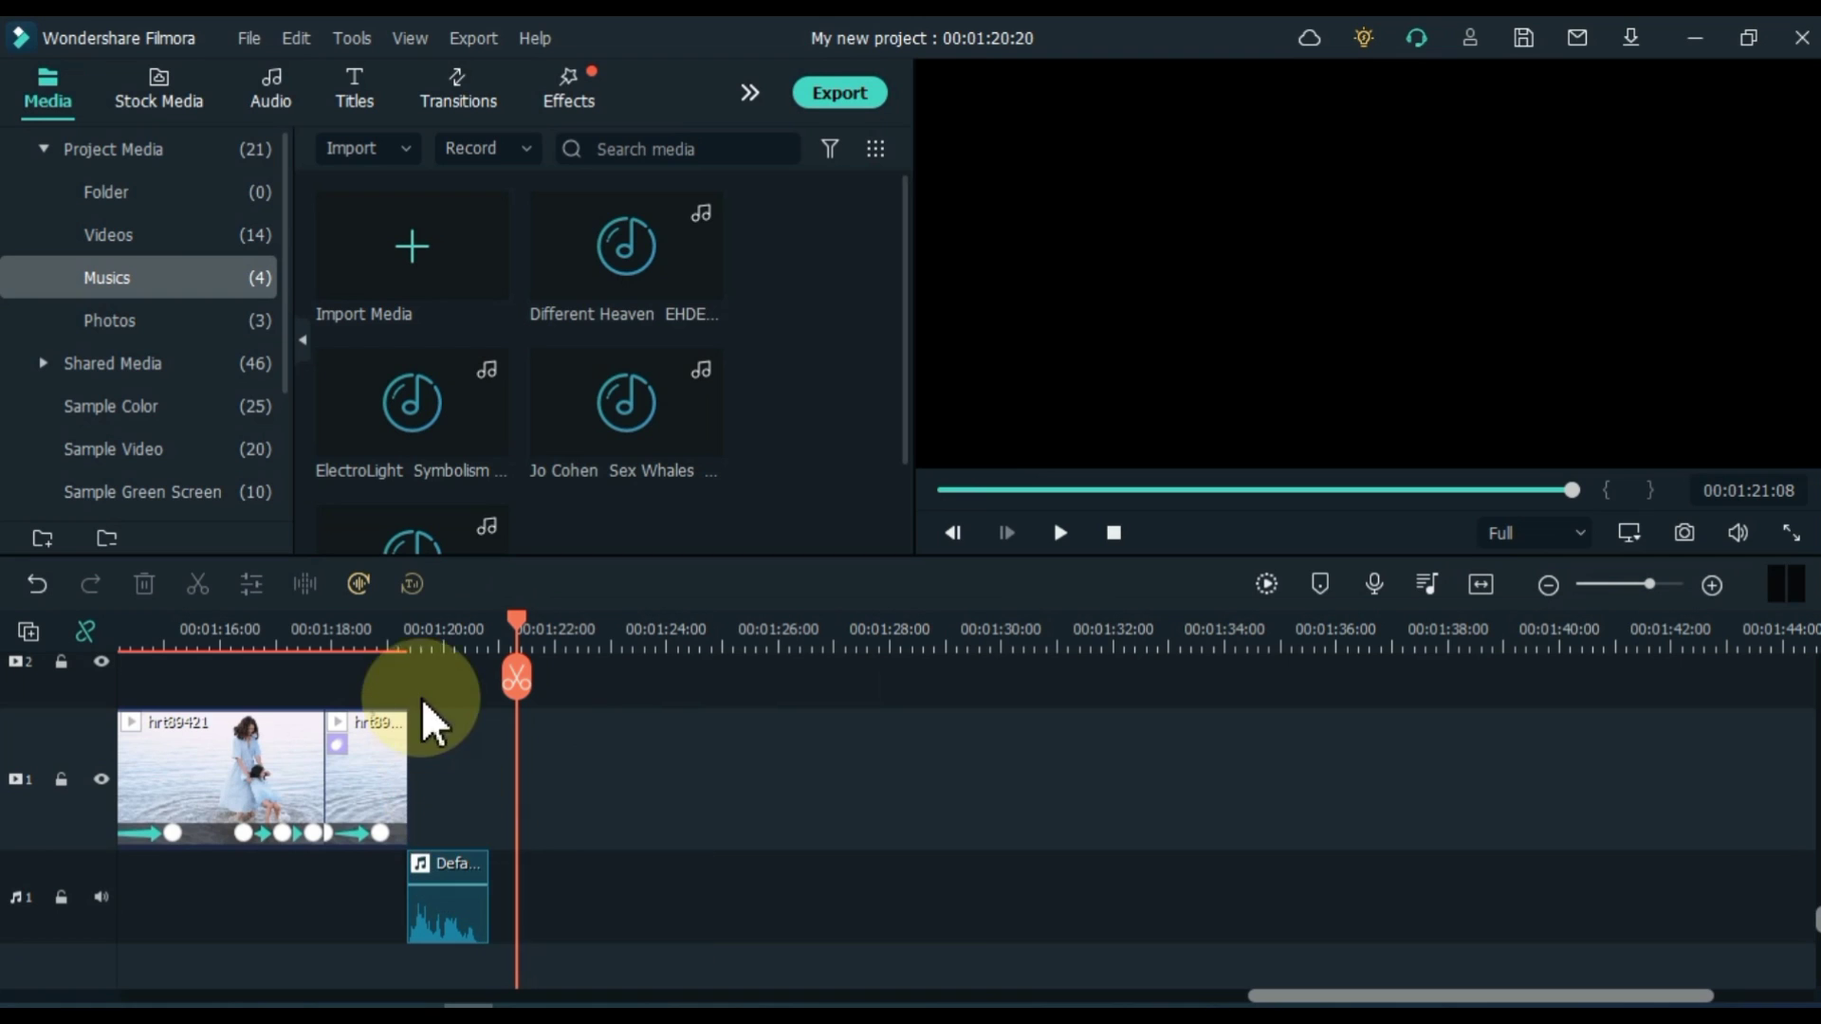
# Select the speech clip on audio track 1, play it on its own, and return the playhead to its start.
pyautogui.click(414, 631)
pyautogui.click(446, 915)
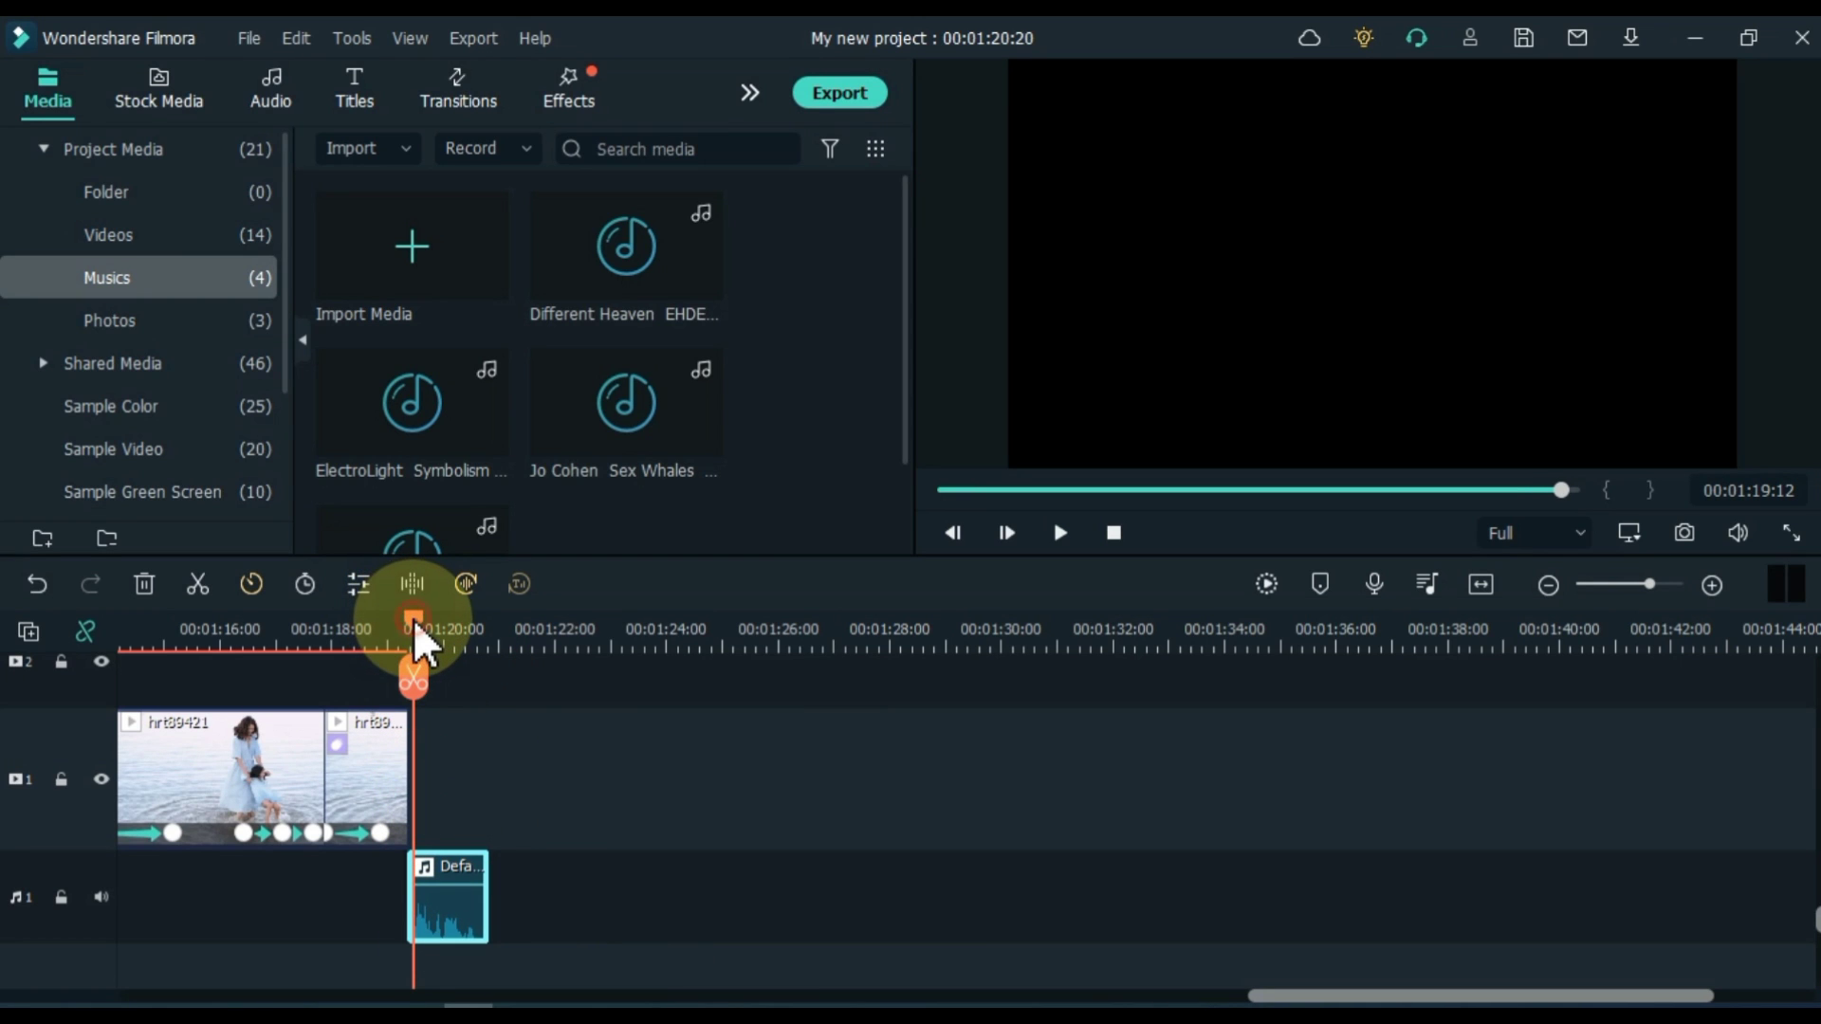
pyautogui.moveTo(413, 619); pyautogui.dragTo(412, 618)
pyautogui.press('space')
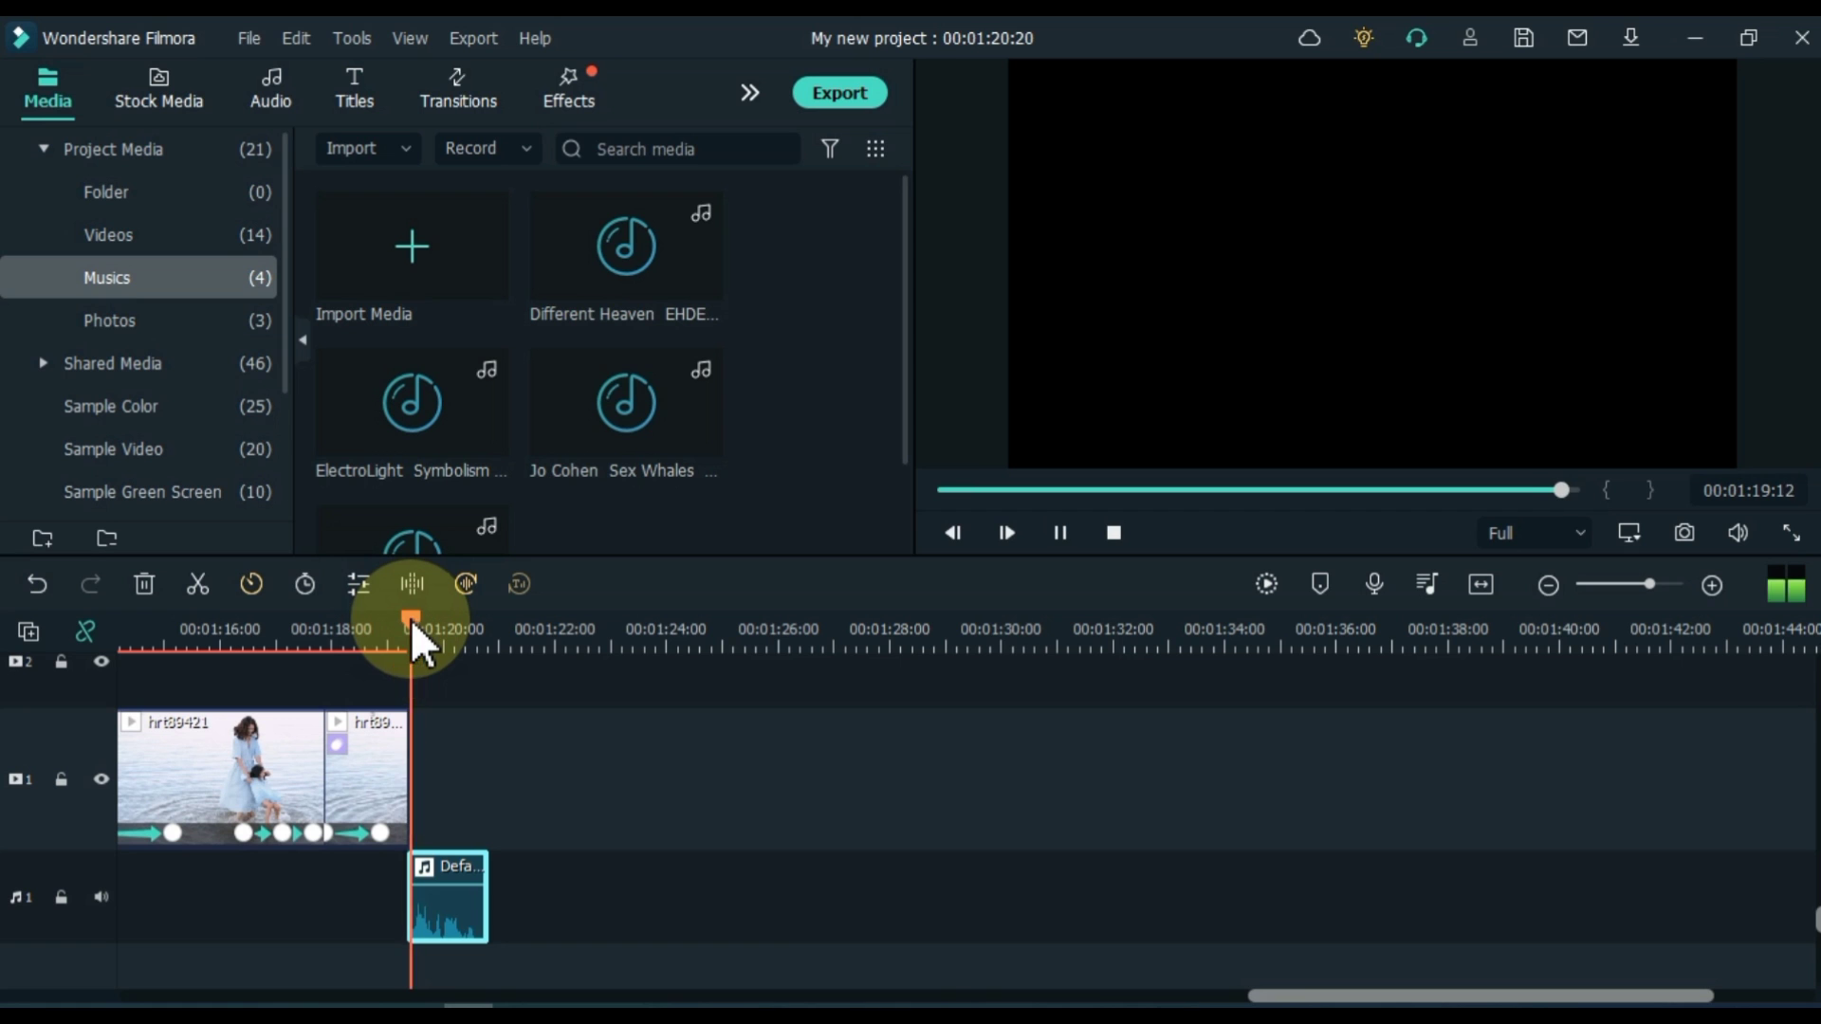
pyautogui.click(410, 620)
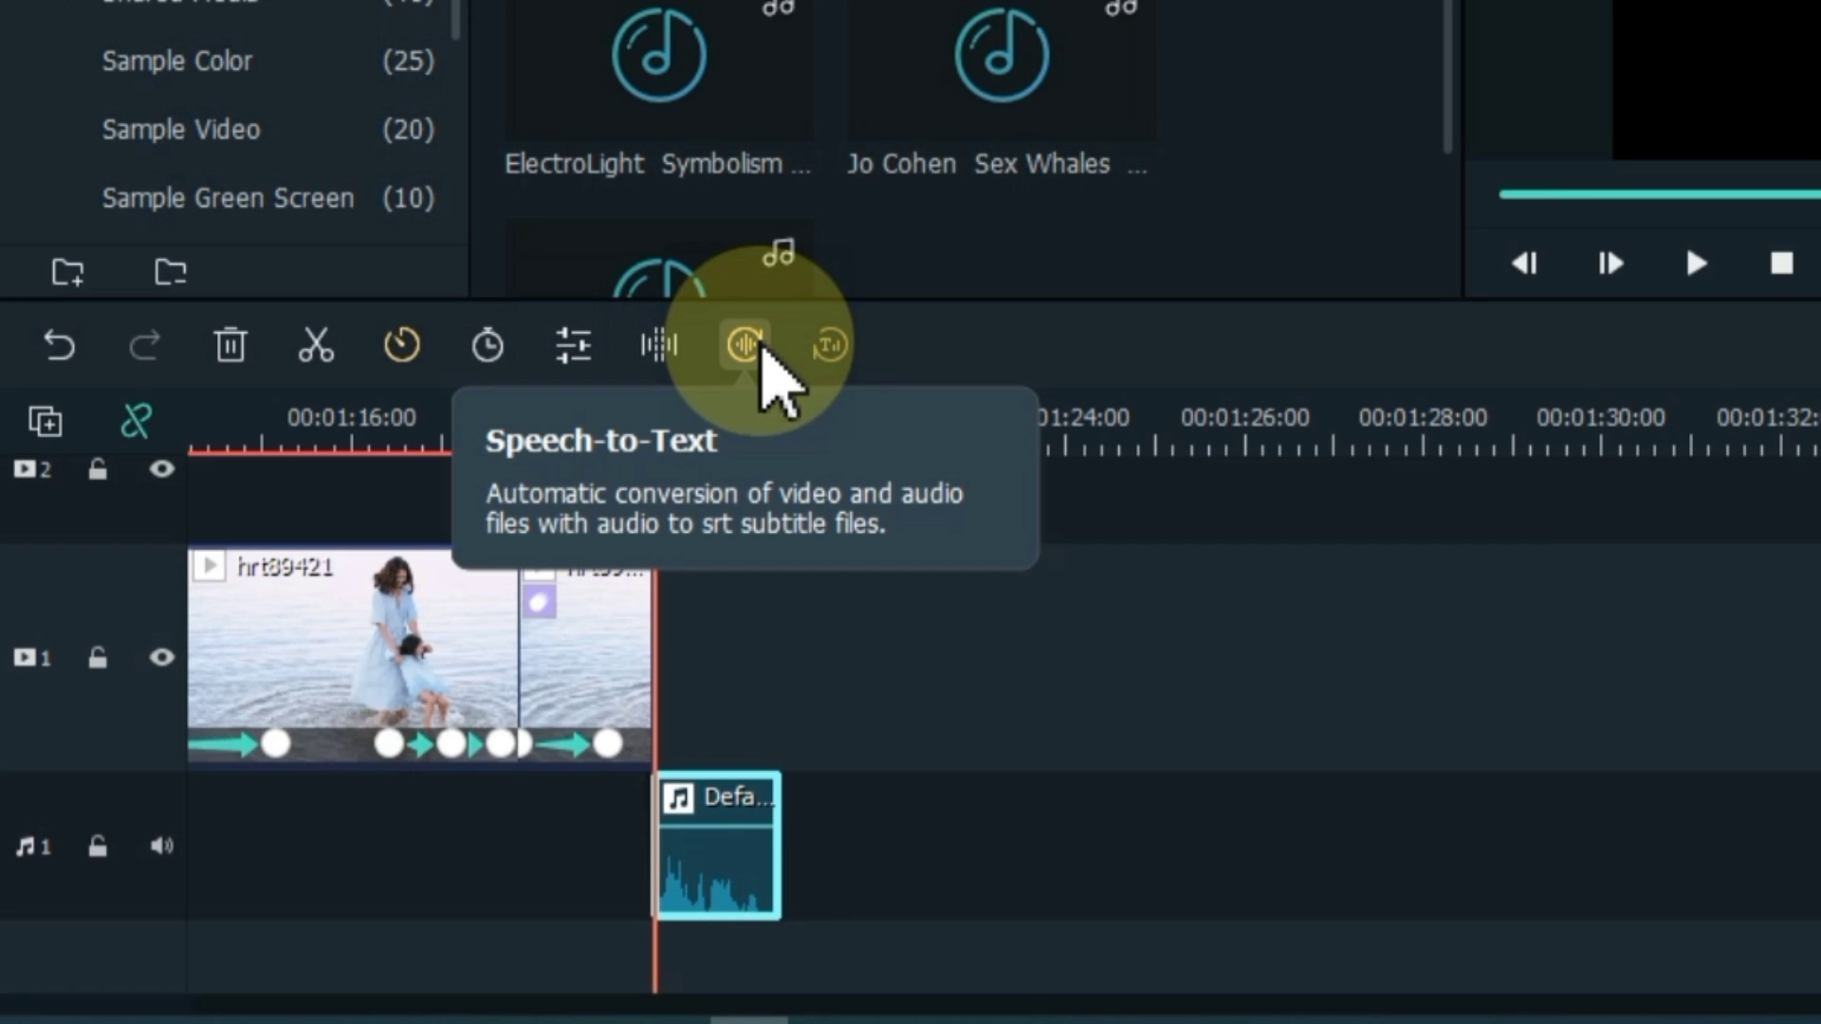
# Transcribe the selected speech clip with Speech-to-Text in English (US), matched automatically to the timeline, and close the services list.
pyautogui.click(745, 344)
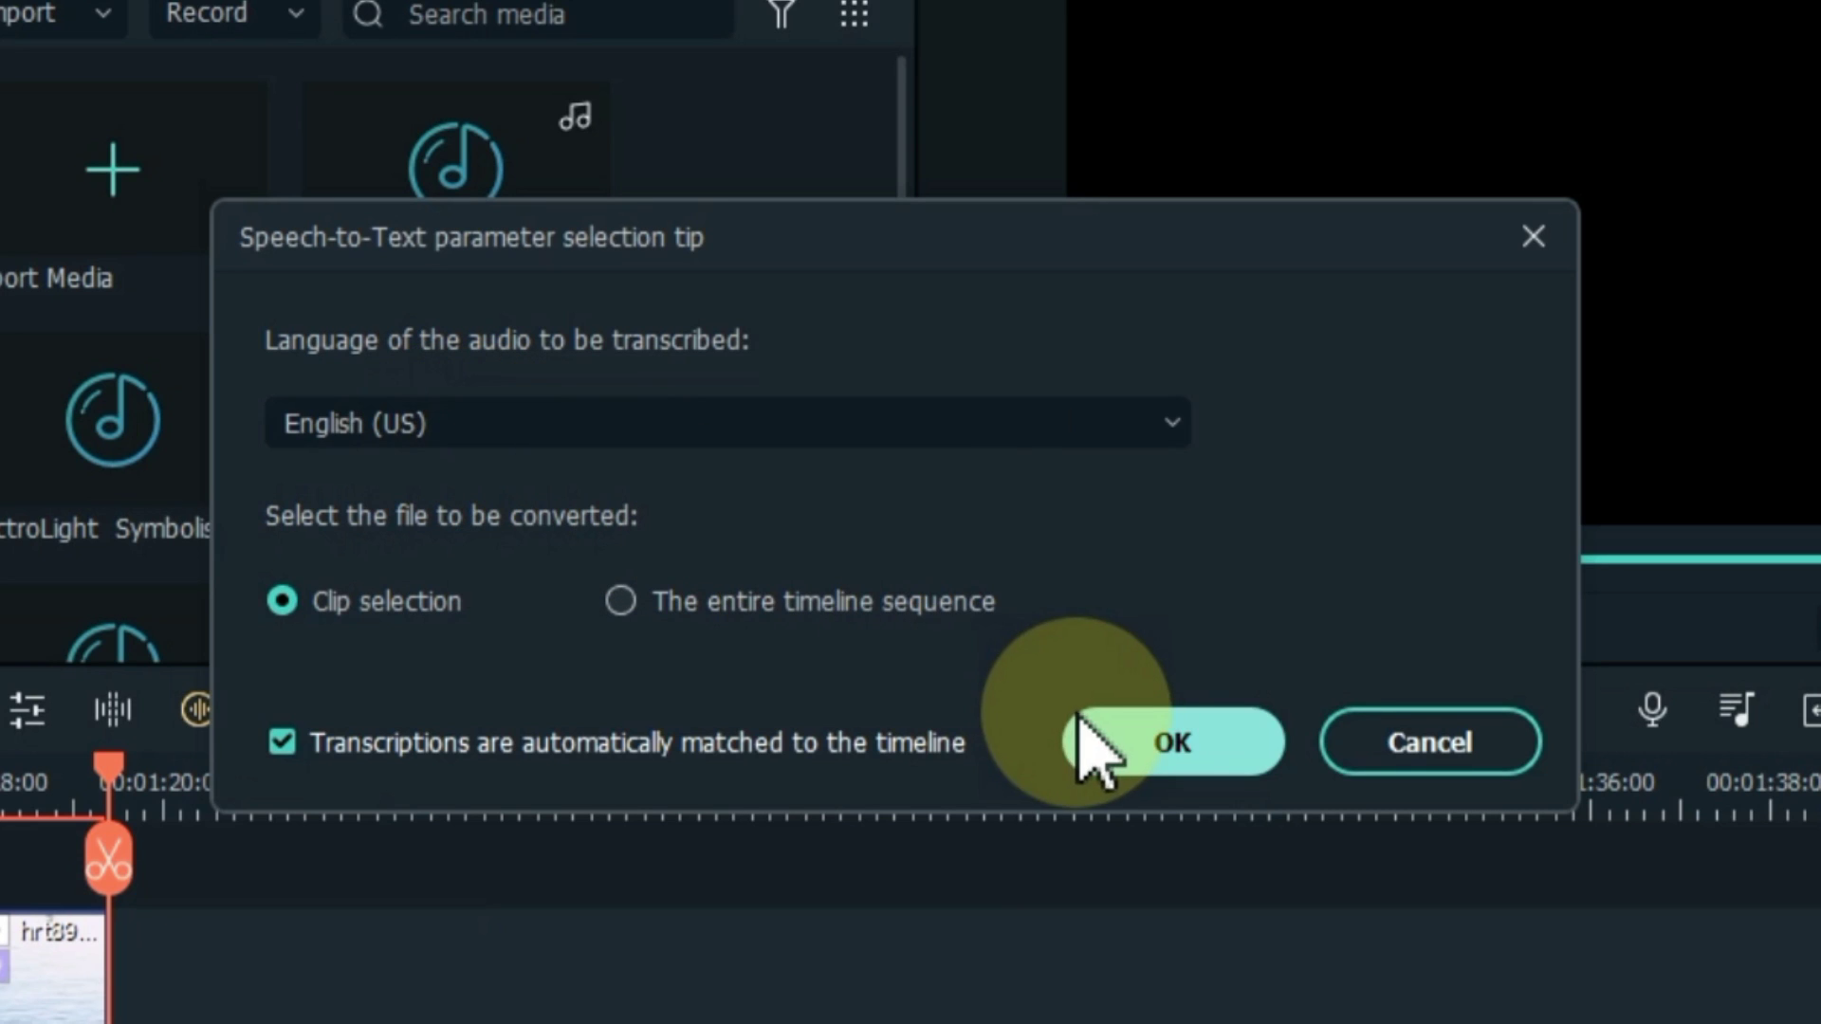
pyautogui.click(1121, 730)
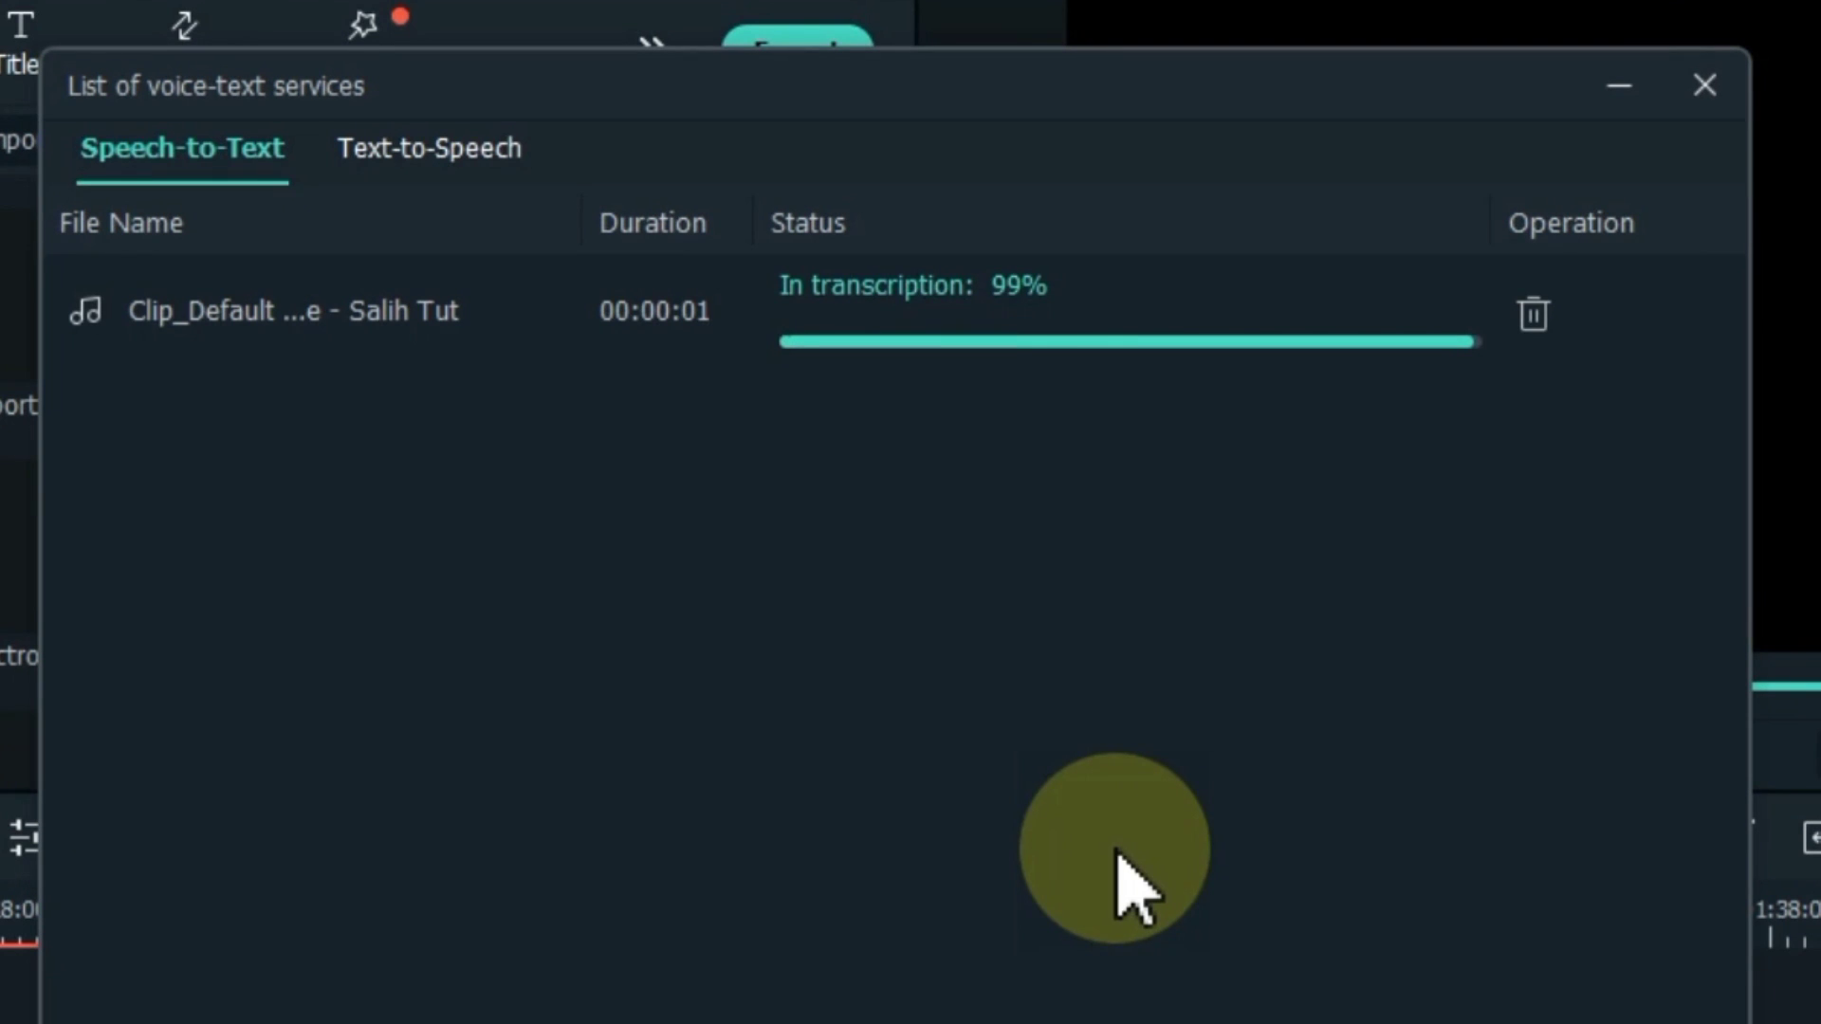
pyautogui.click(1705, 85)
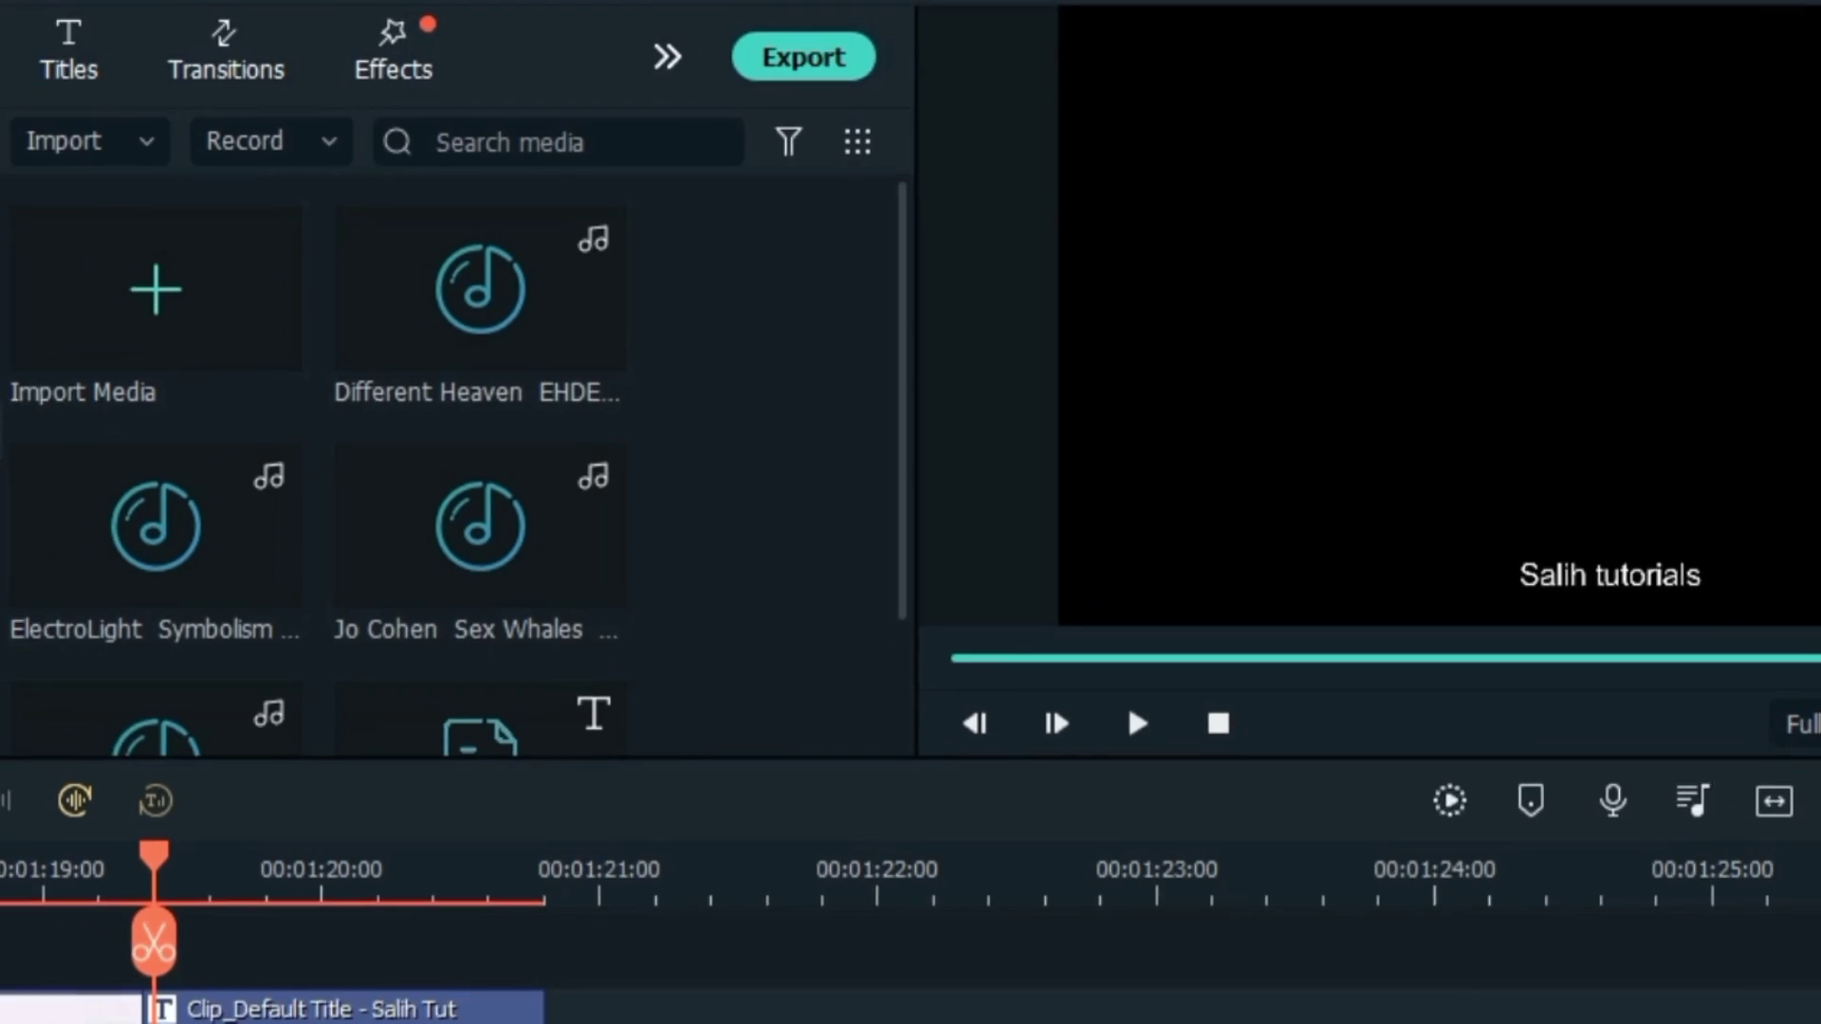
# Play the speech clip with its transcribed subtitle and park the playhead over them to inspect the subtitle text.
pyautogui.press('space')
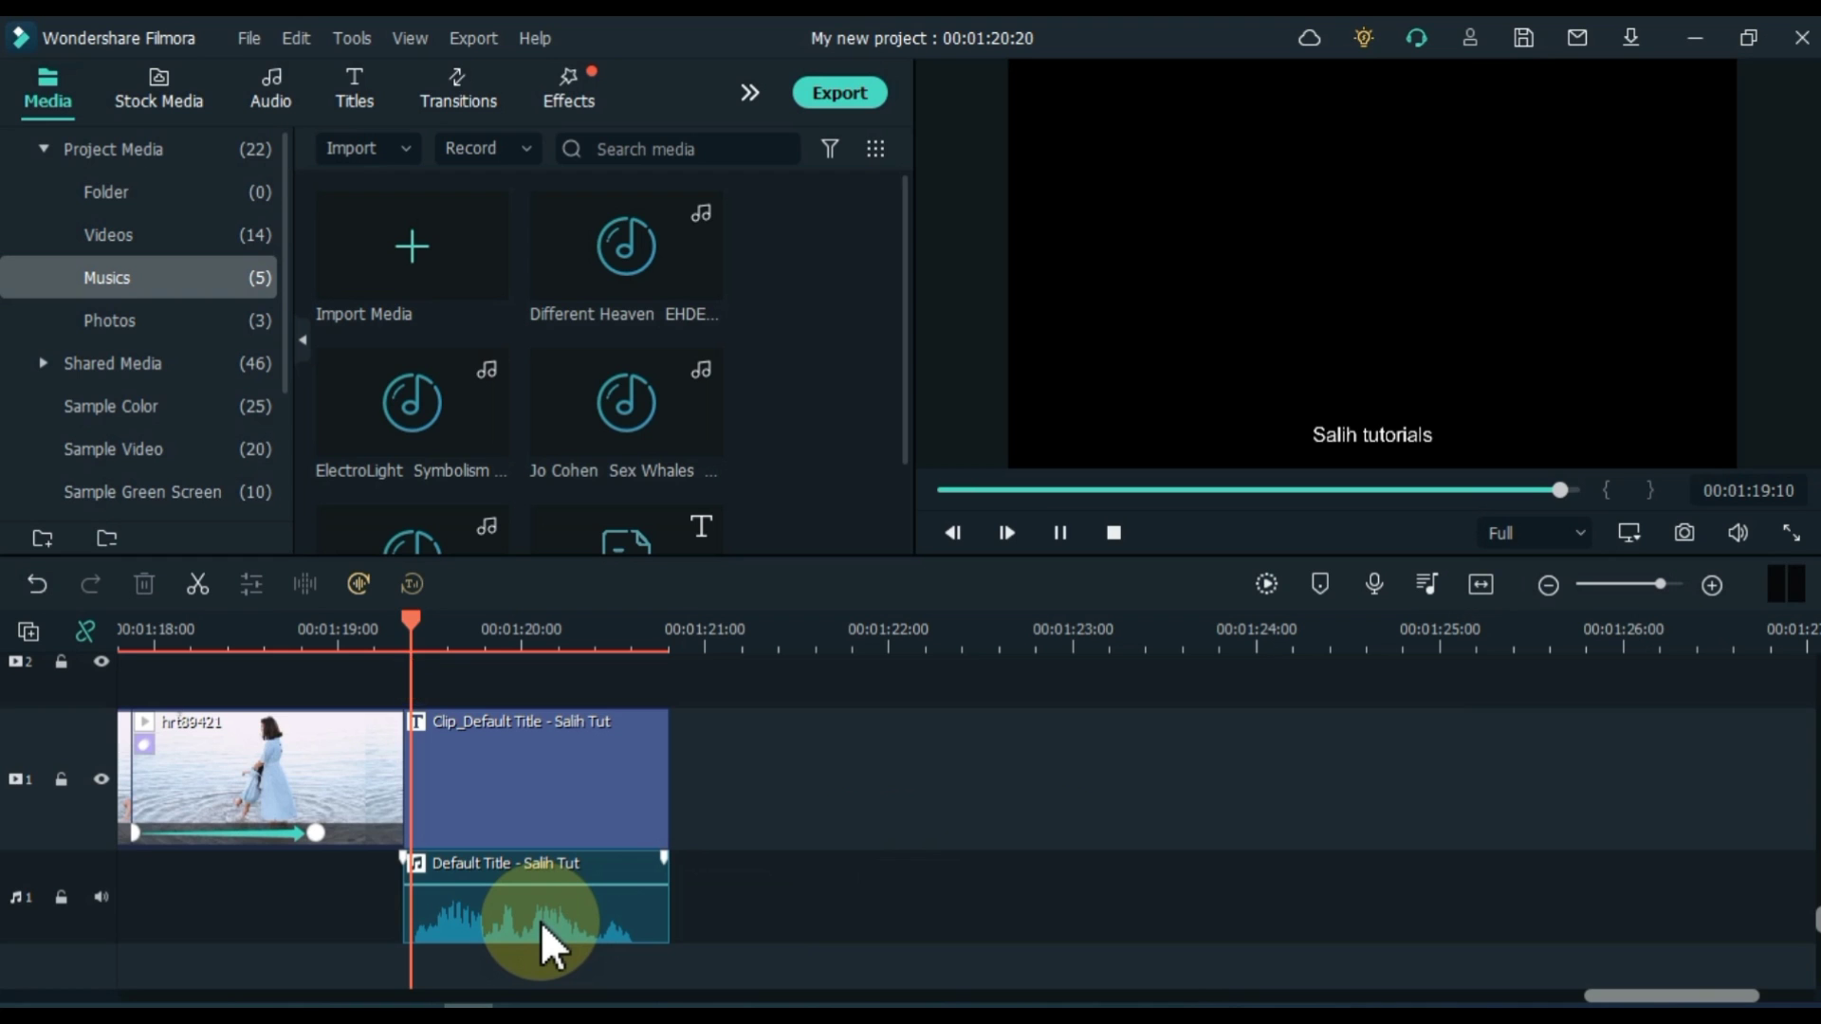
pyautogui.press('space')
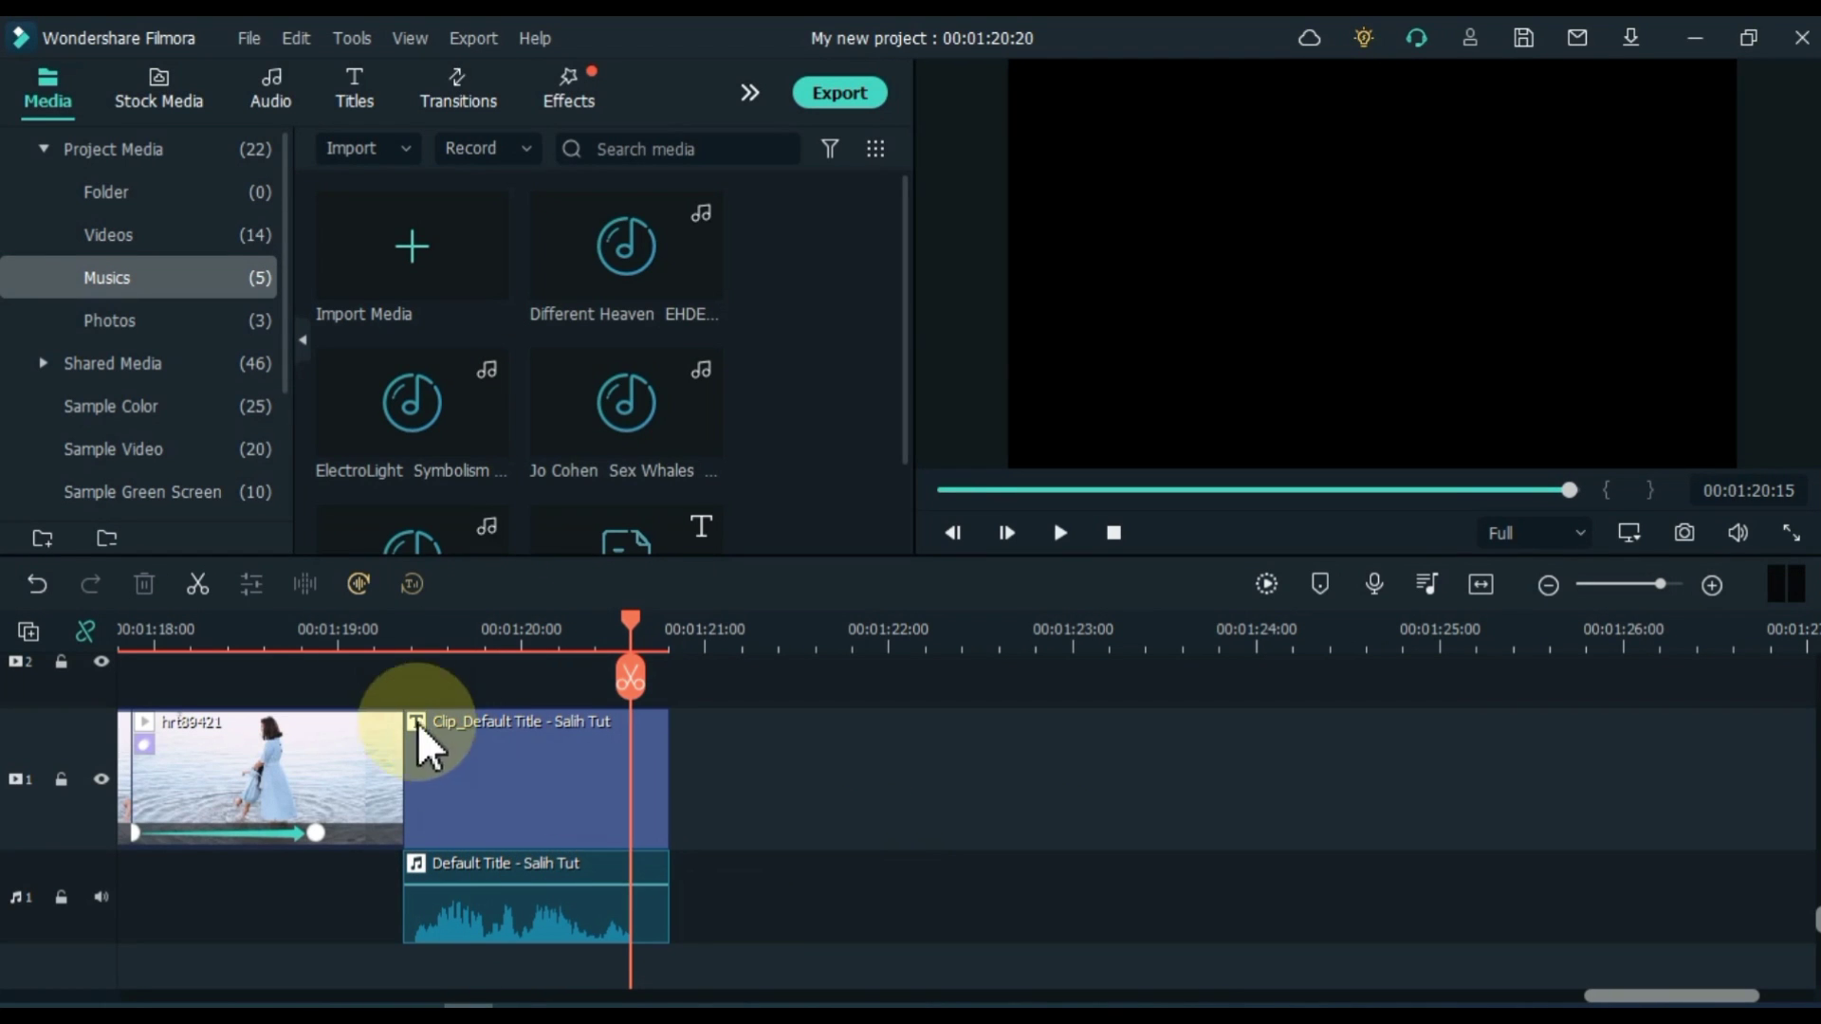
pyautogui.click(469, 631)
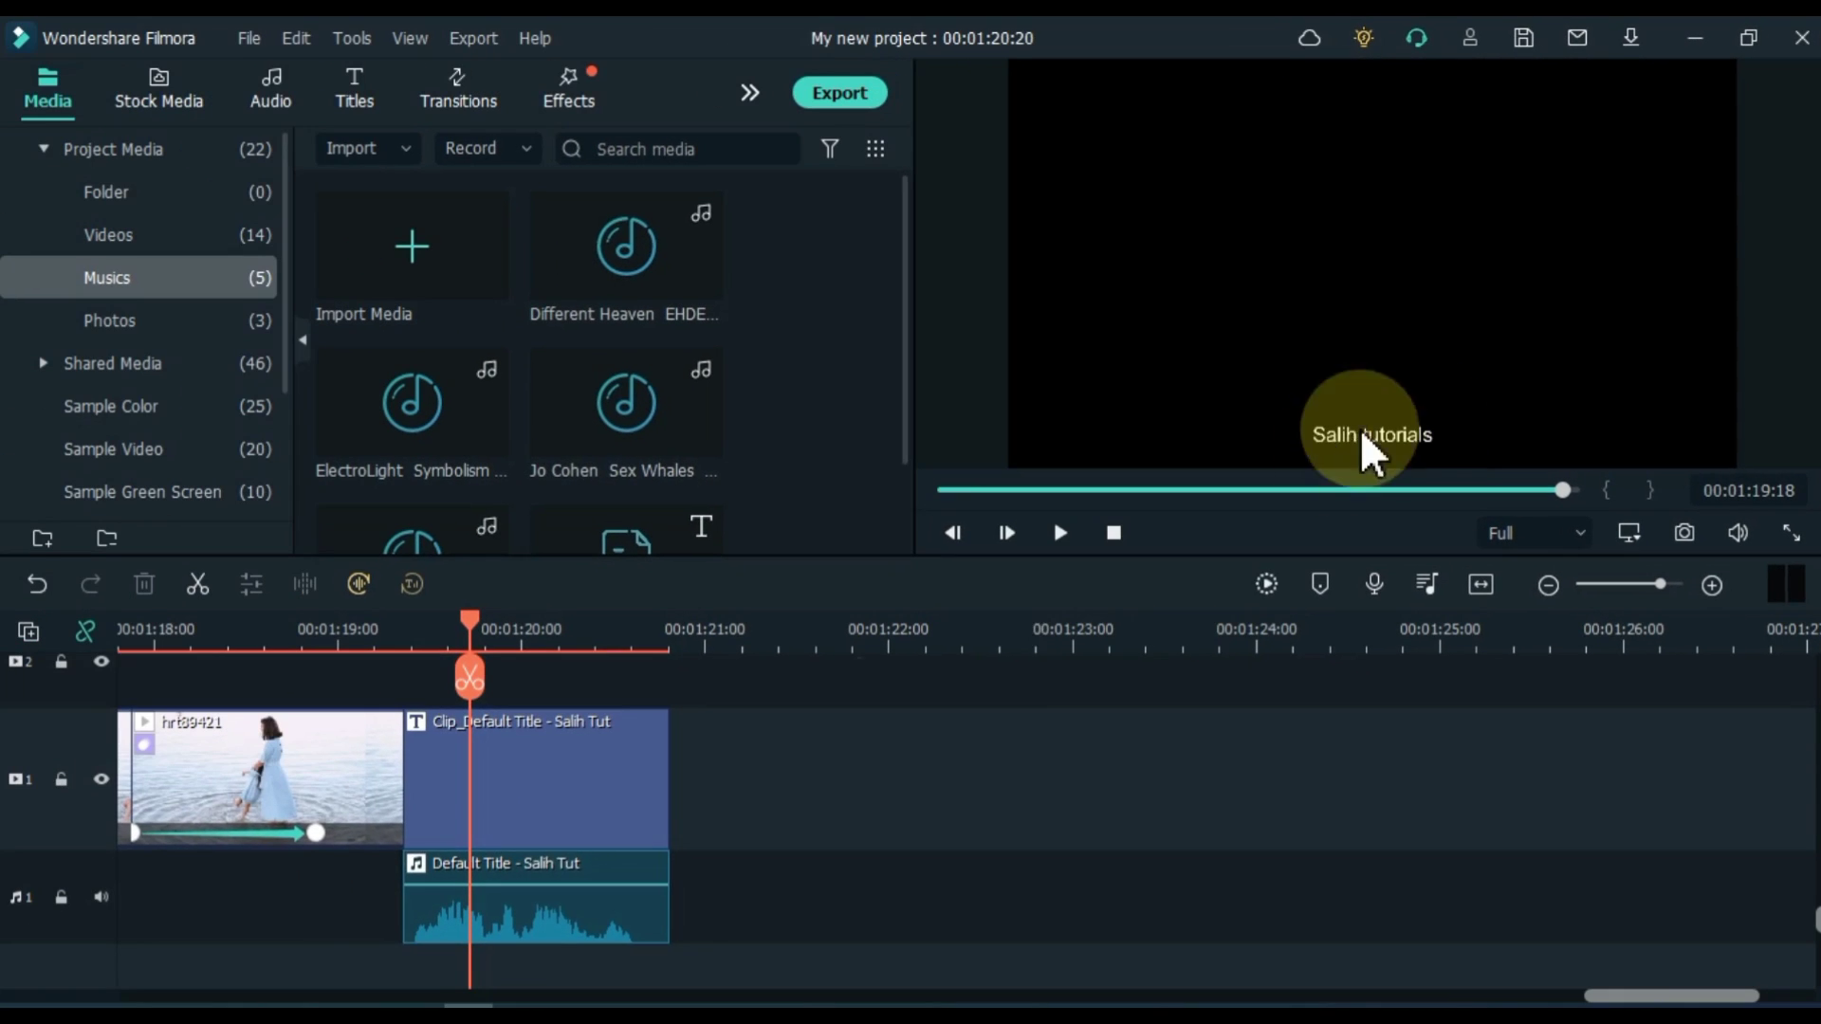
# Move the subtitle clip to video track 2 and its speech clip beneath the last part of hrt89421, and check the frame at 00:01:18:00.
pyautogui.moveTo(538, 834); pyautogui.dragTo(272, 680)
pyautogui.moveTo(589, 955); pyautogui.dragTo(323, 902)
pyautogui.moveTo(1646, 991); pyautogui.dragTo(1553, 992)
pyautogui.click(1035, 628)
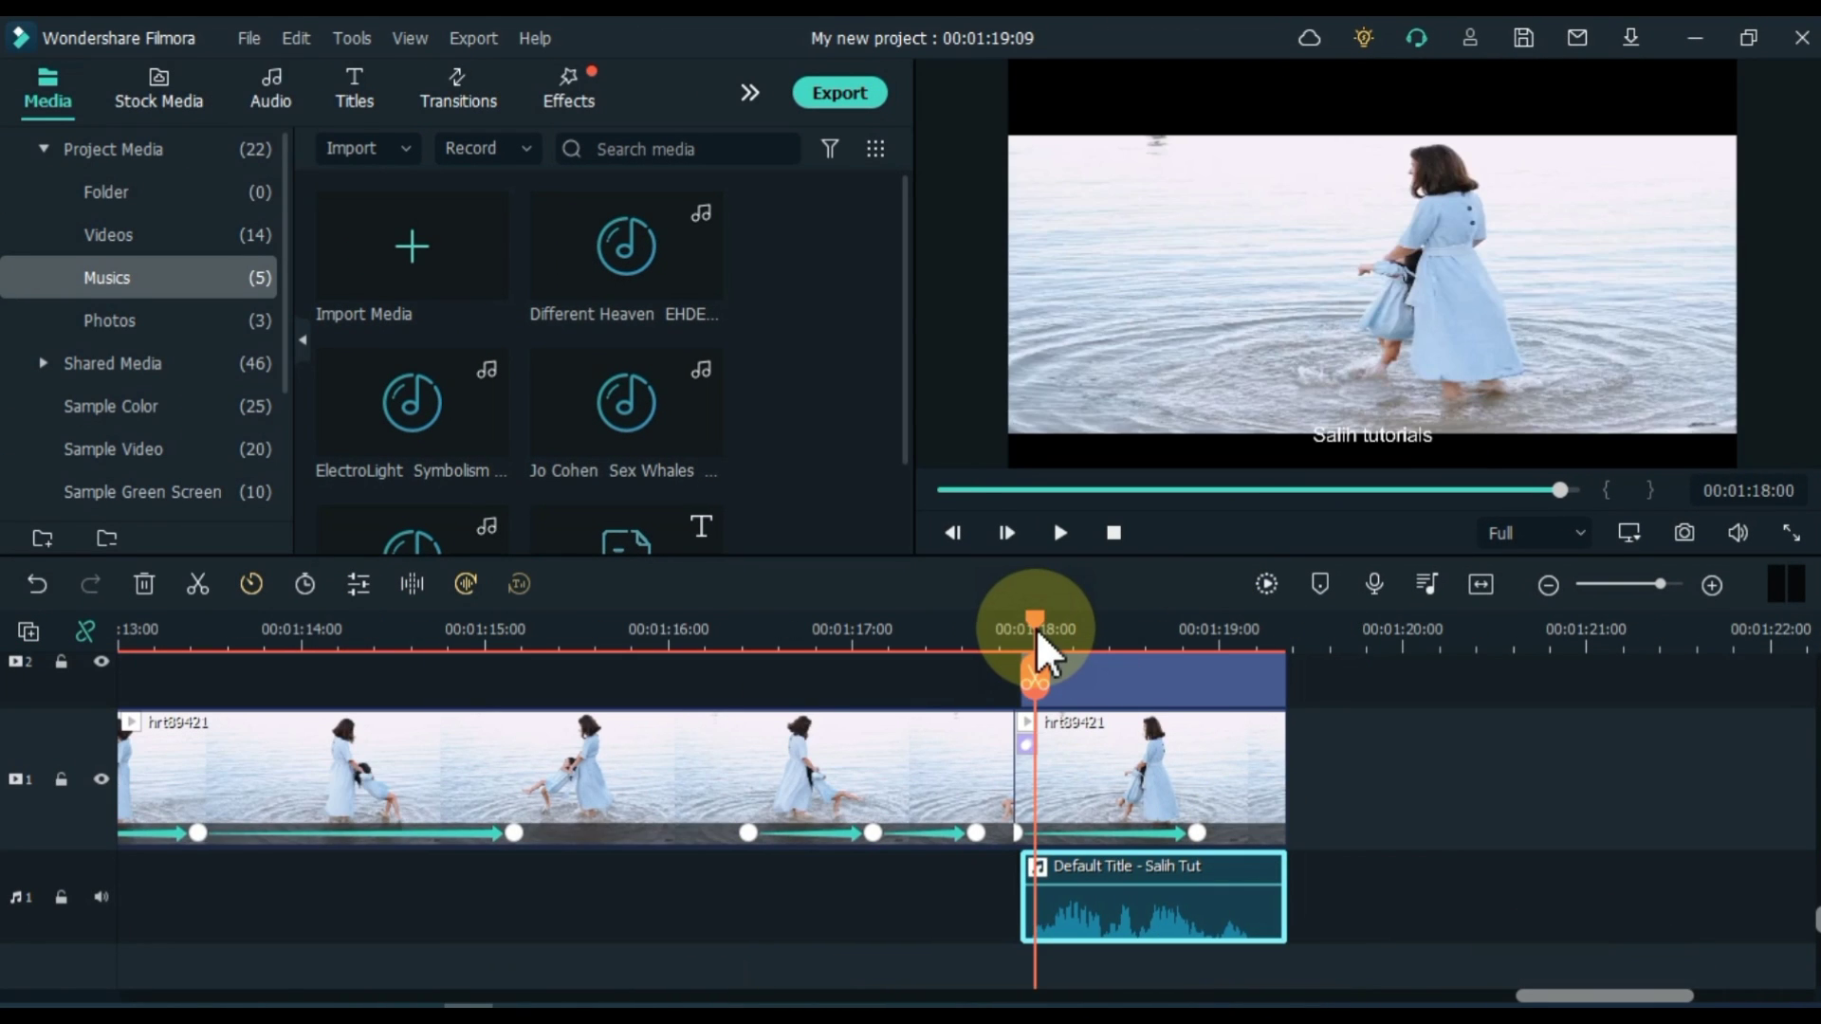
# Play the subtitled last part of the timeline from 00:01:18:00 to the end.
pyautogui.press('space')
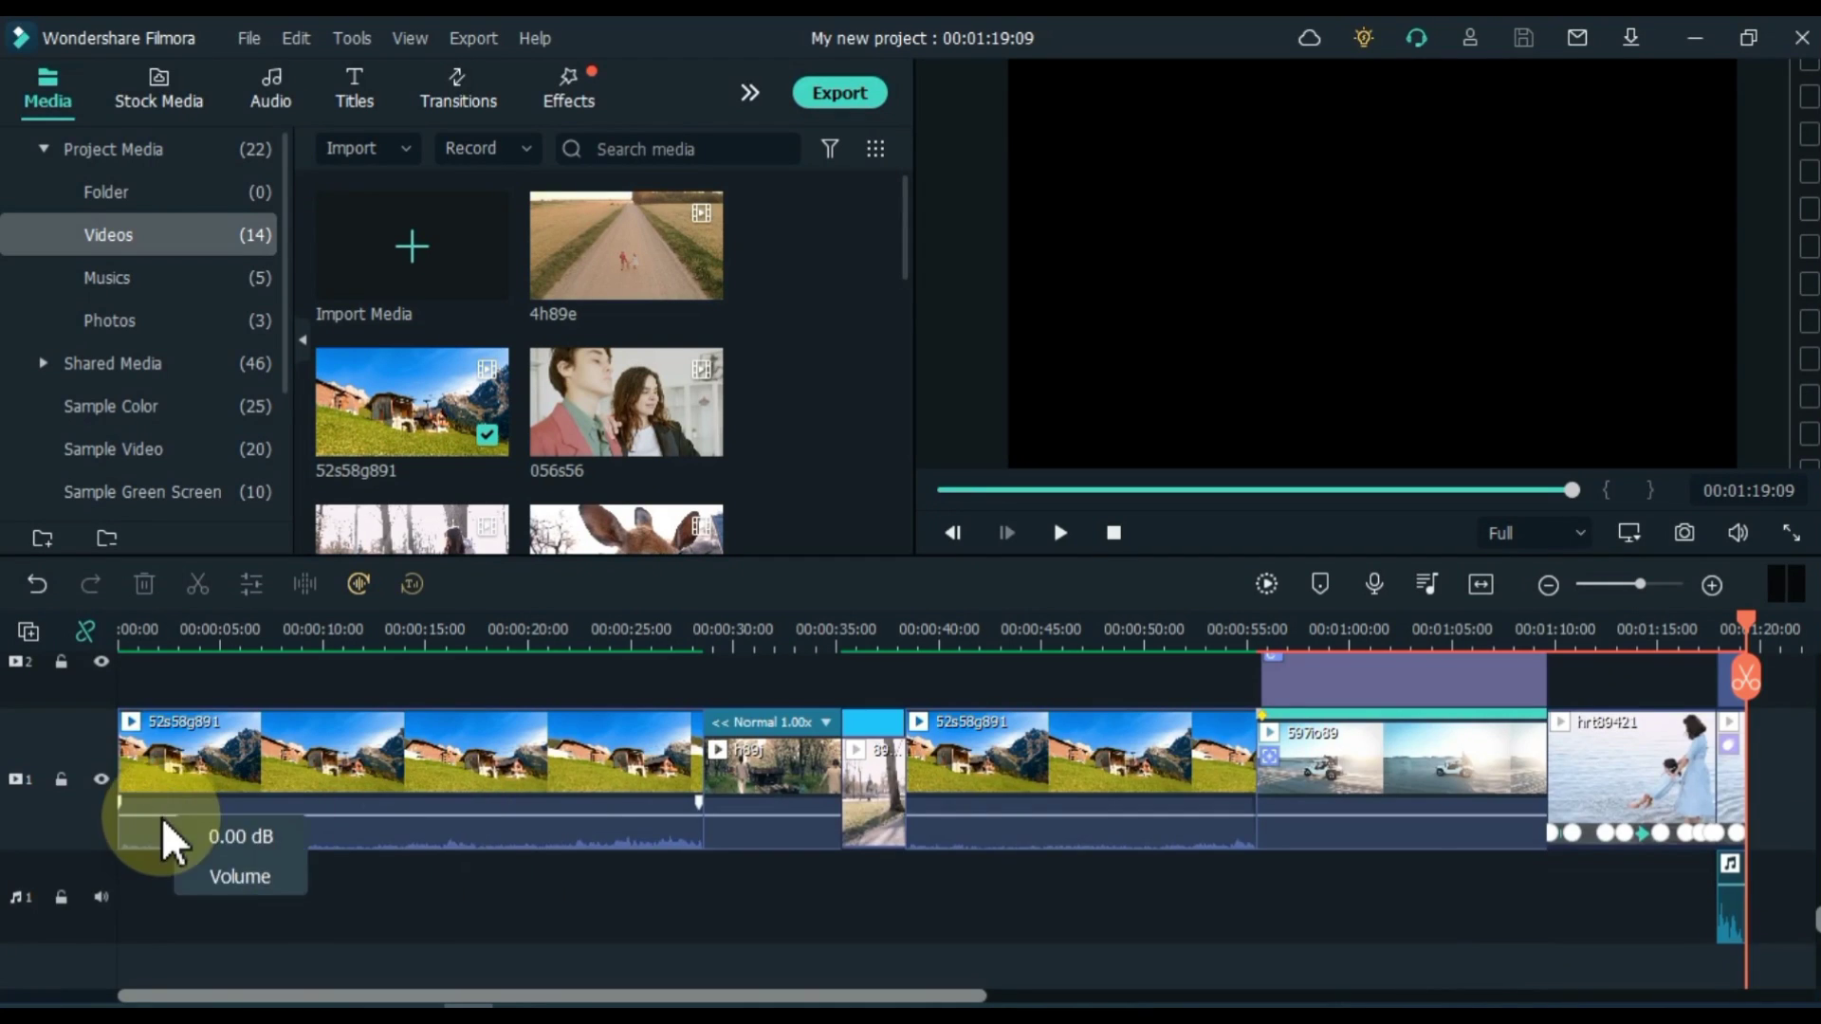
# Add one empty video track above video track 3, and undo the addition.
pyautogui.scroll(3, 162, 834)
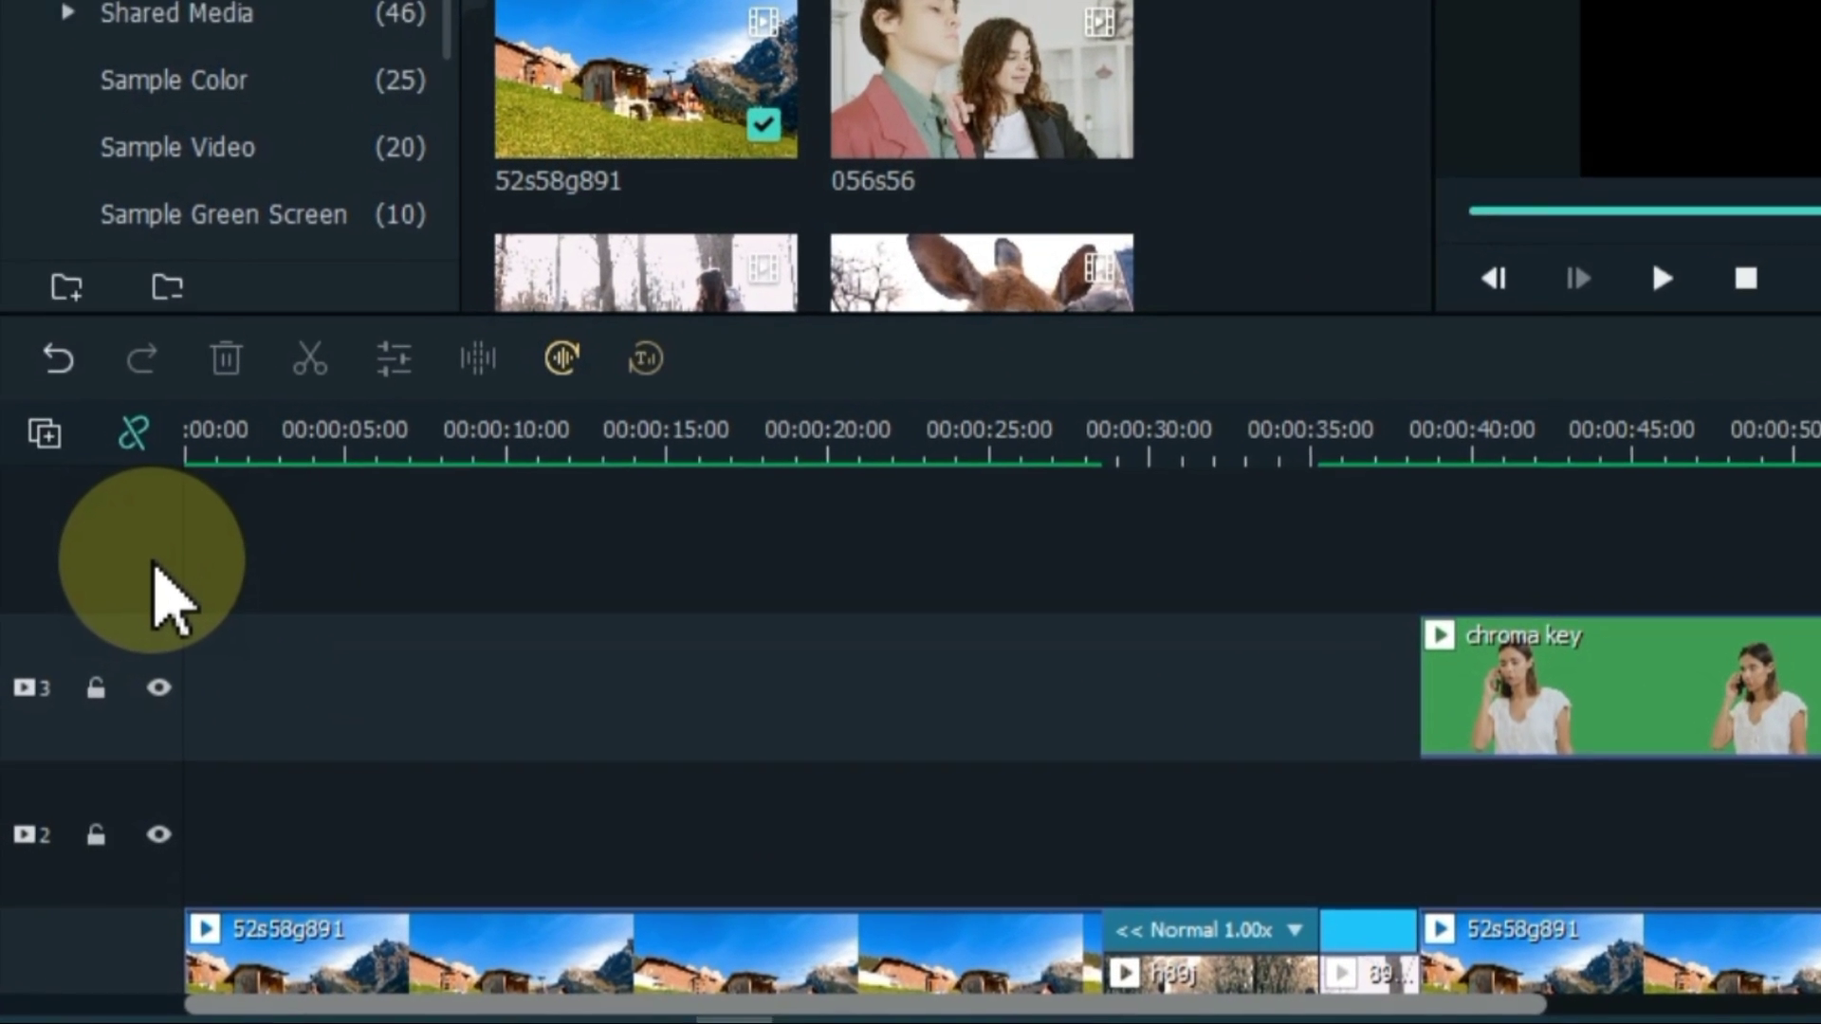
pyautogui.click(45, 419)
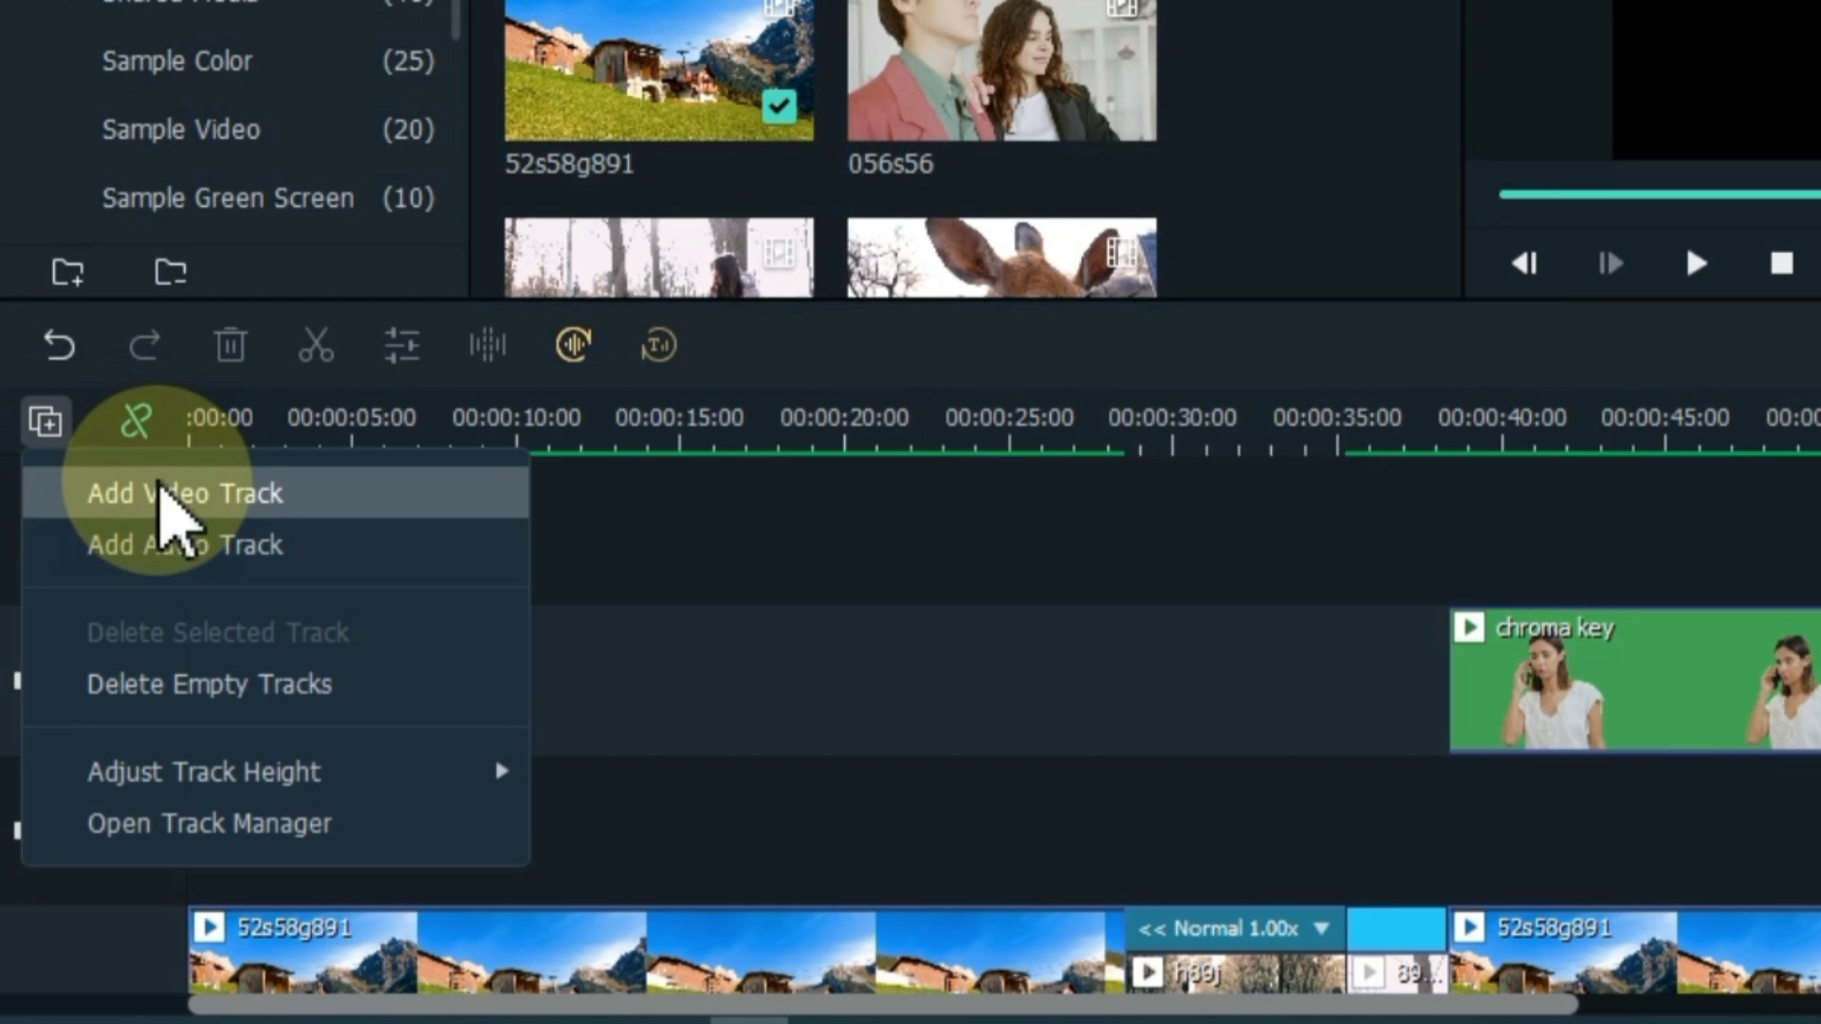
pyautogui.click(161, 486)
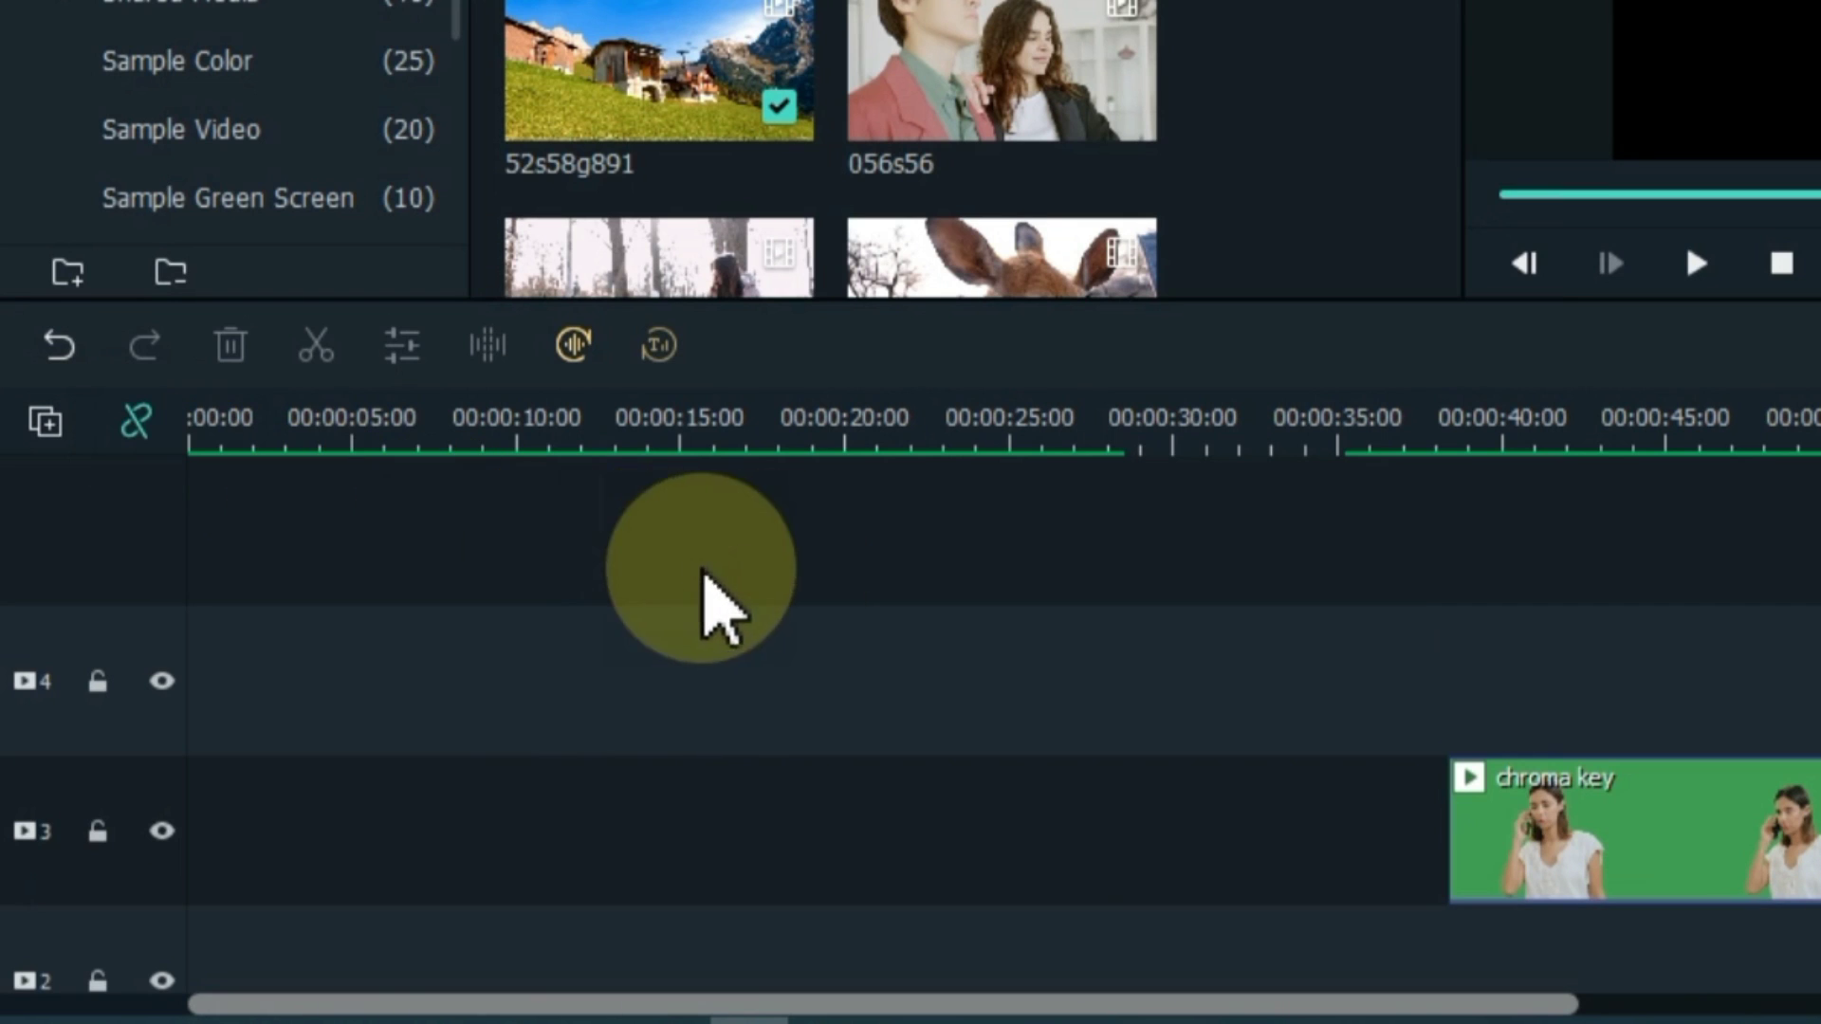
pyautogui.hotkey('ctrl', 'z')
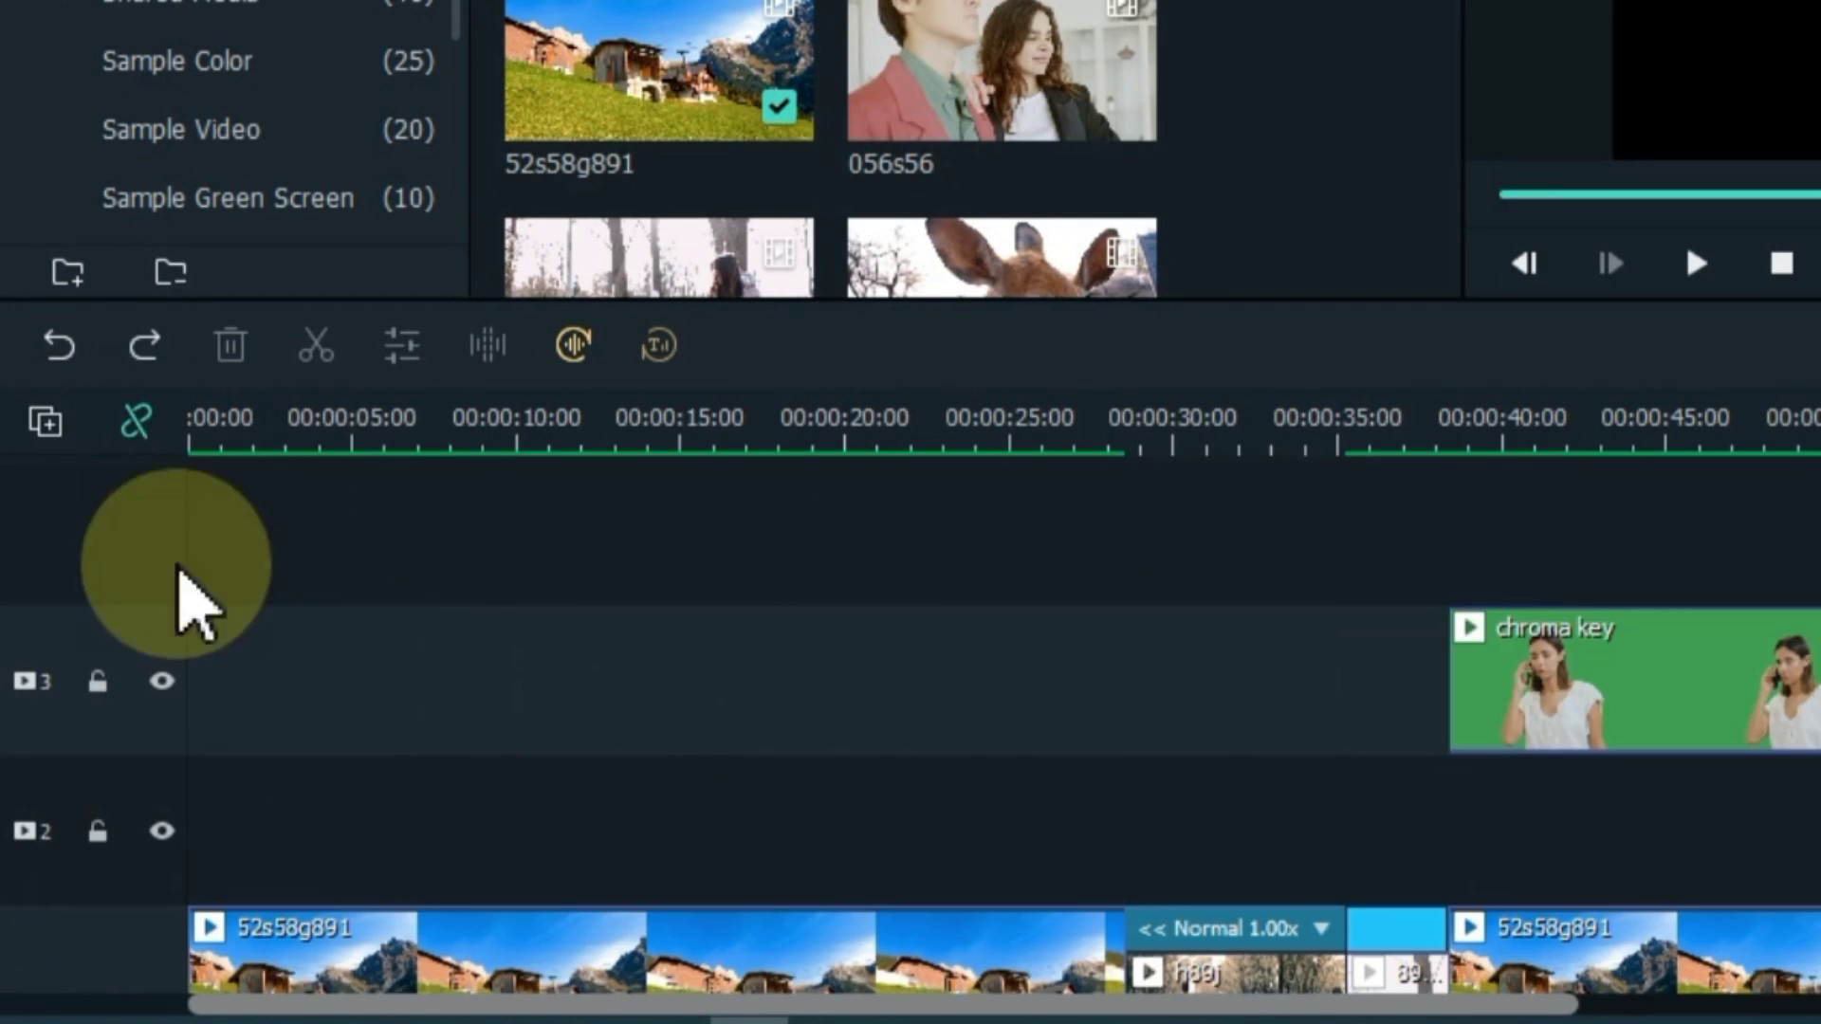
# Add two video tracks and one audio track through Track Manager, both placed Above Track 1, and undo the additions.
pyautogui.click(45, 421)
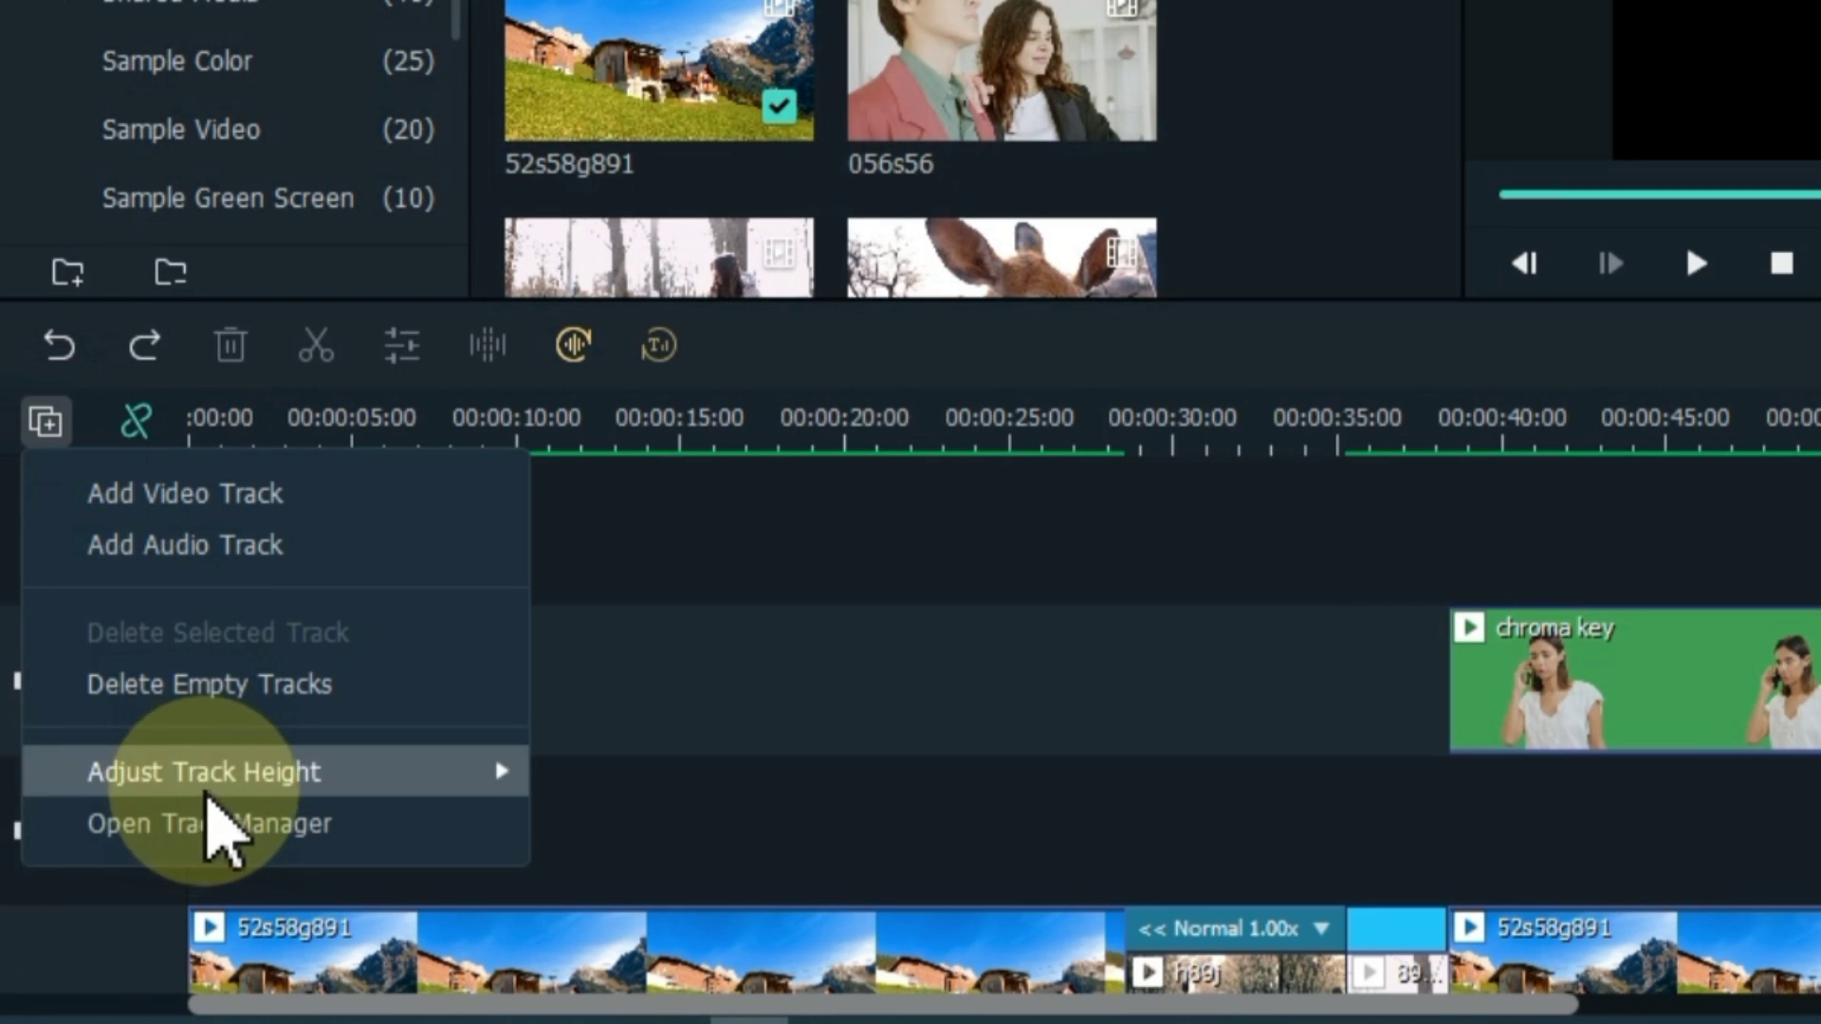
pyautogui.click(208, 818)
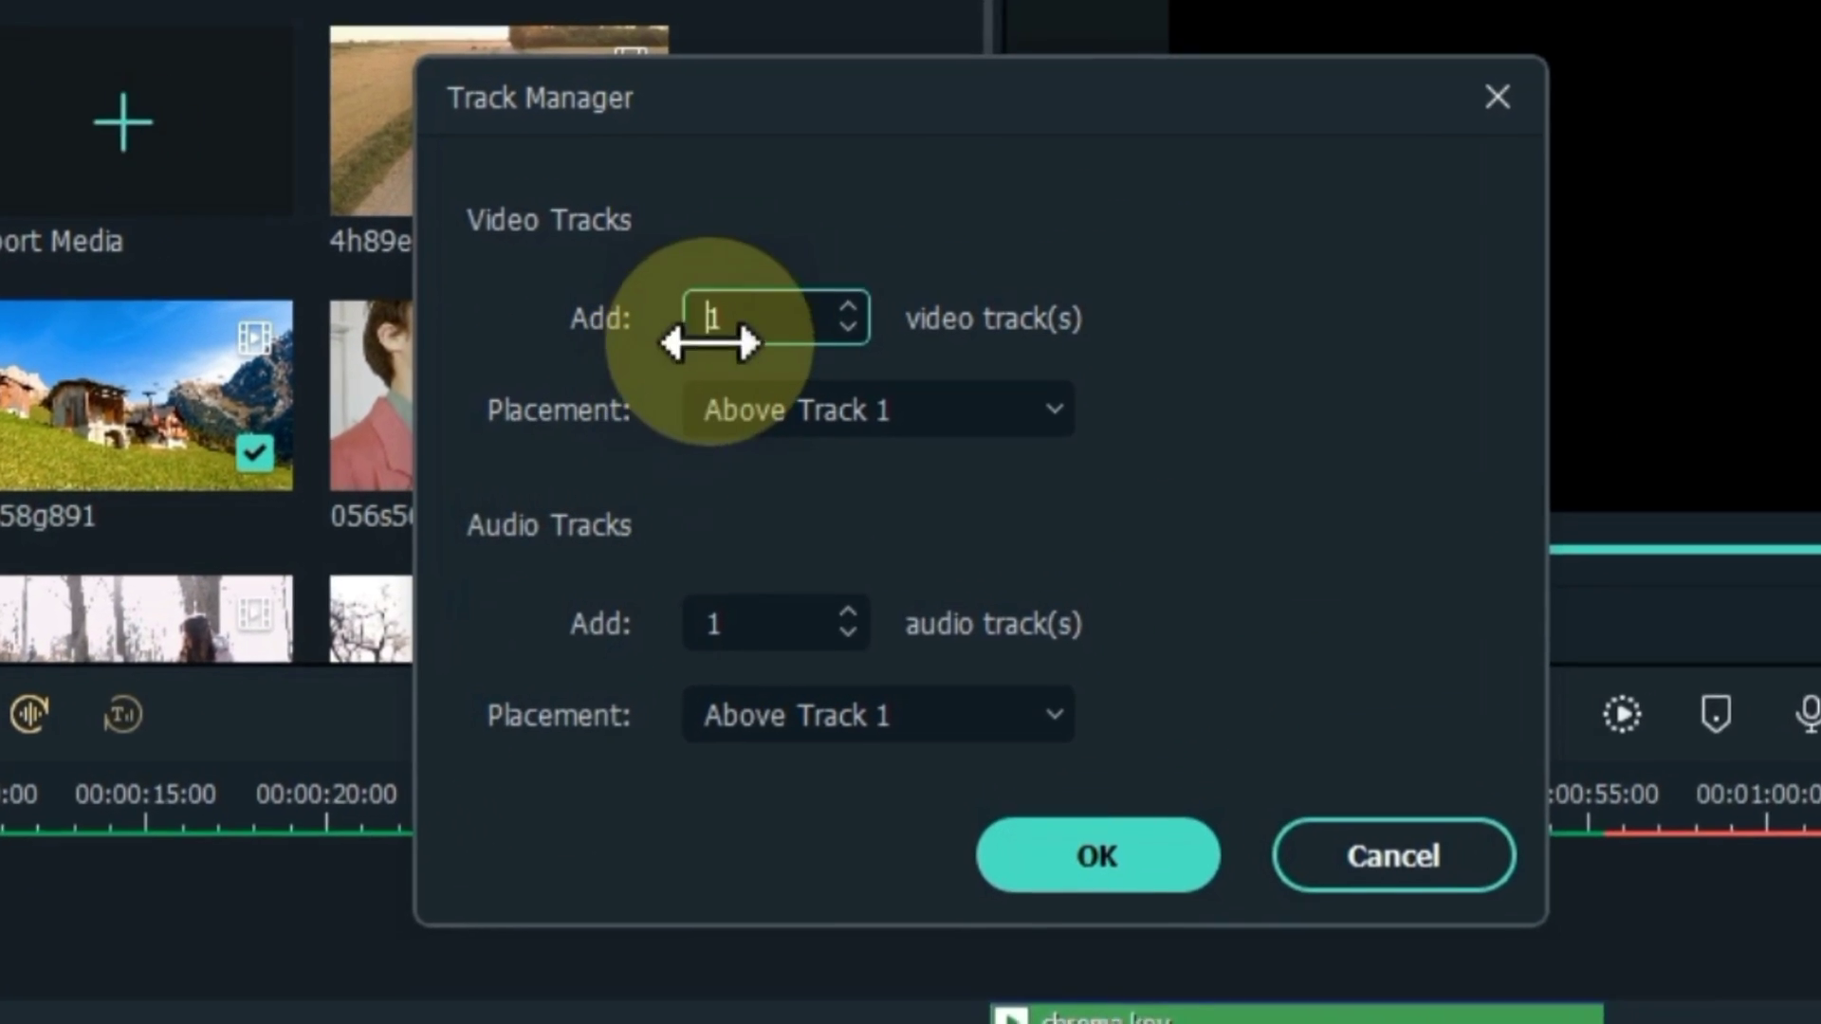
pyautogui.doubleClick(762, 304)
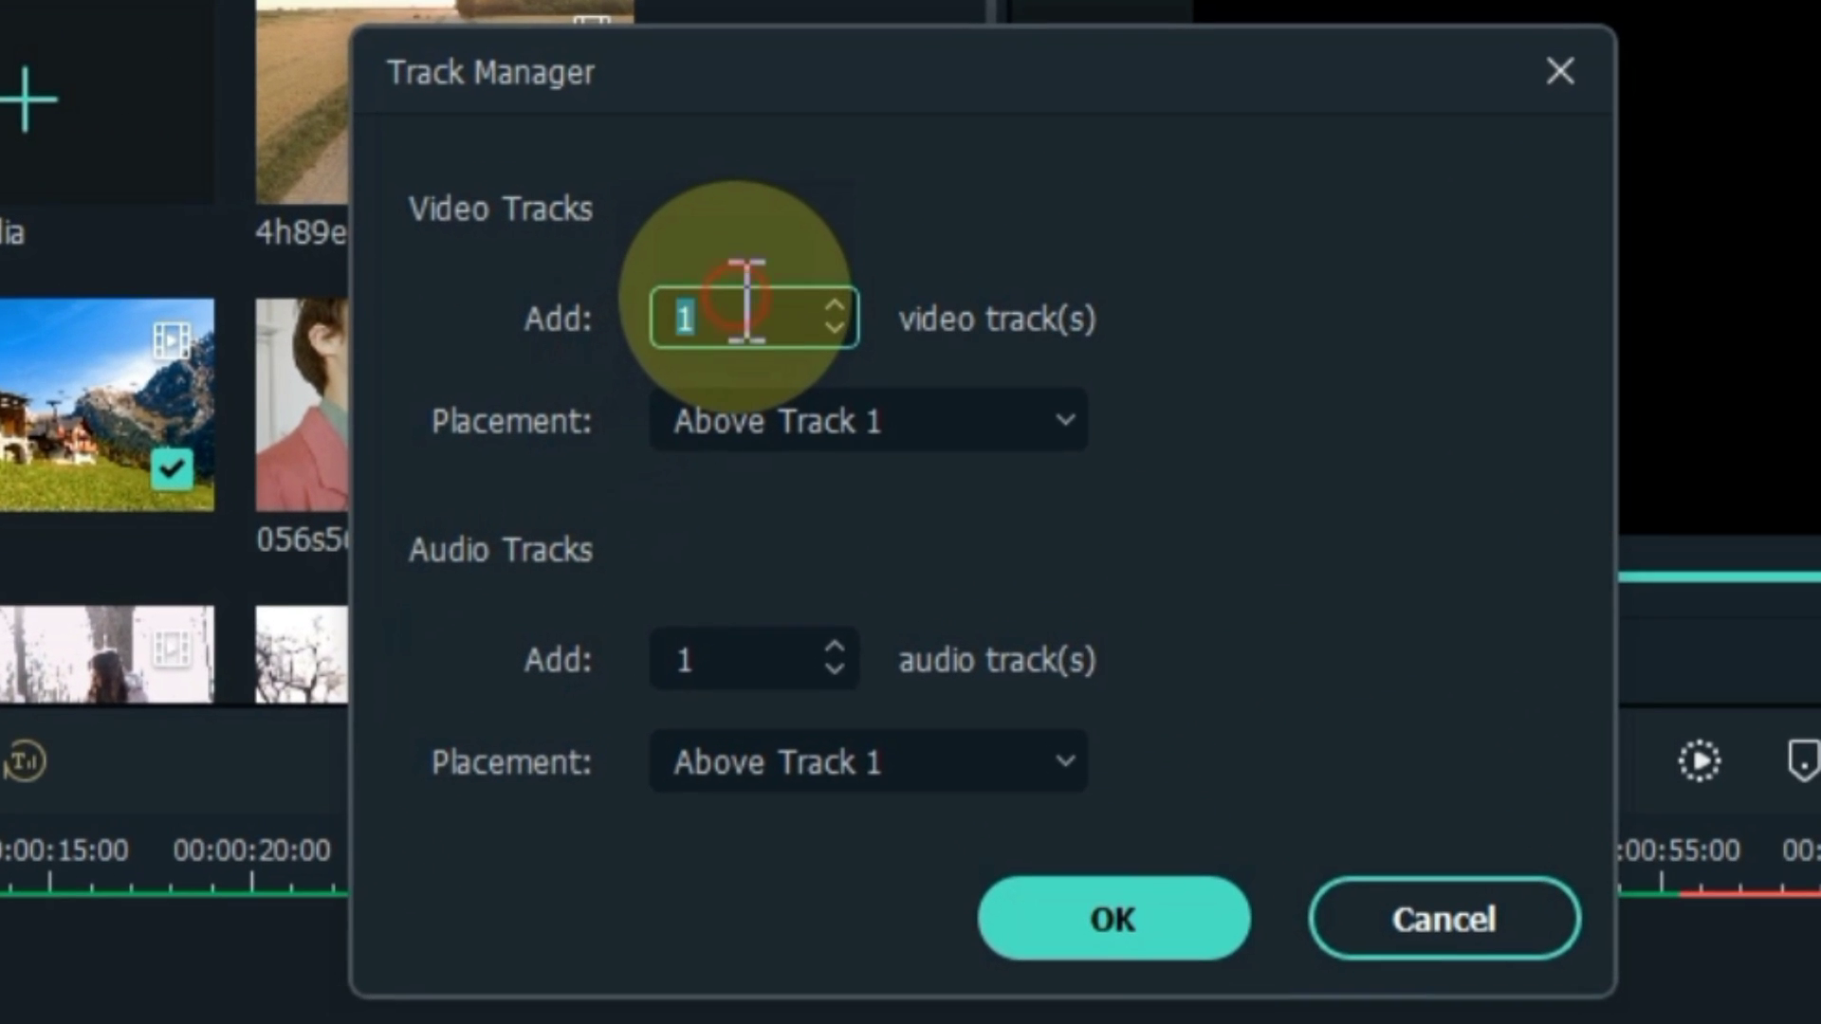
pyautogui.click(836, 305)
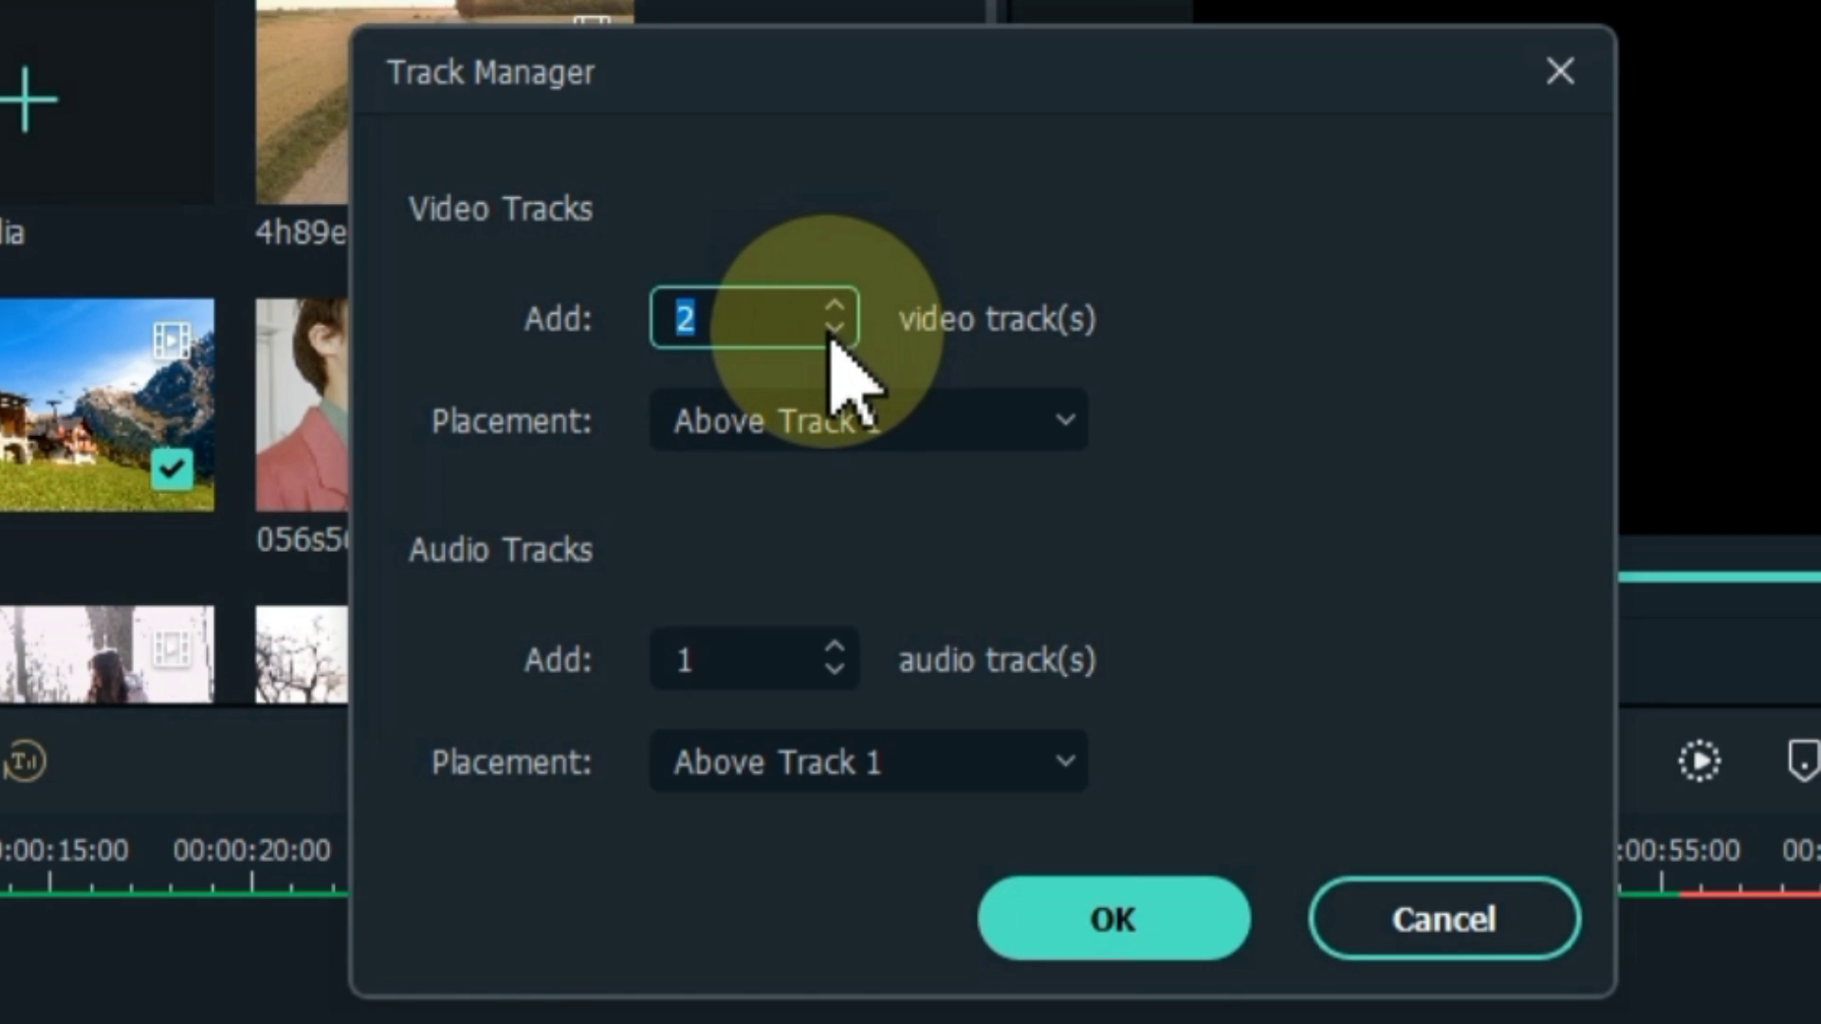
pyautogui.click(844, 410)
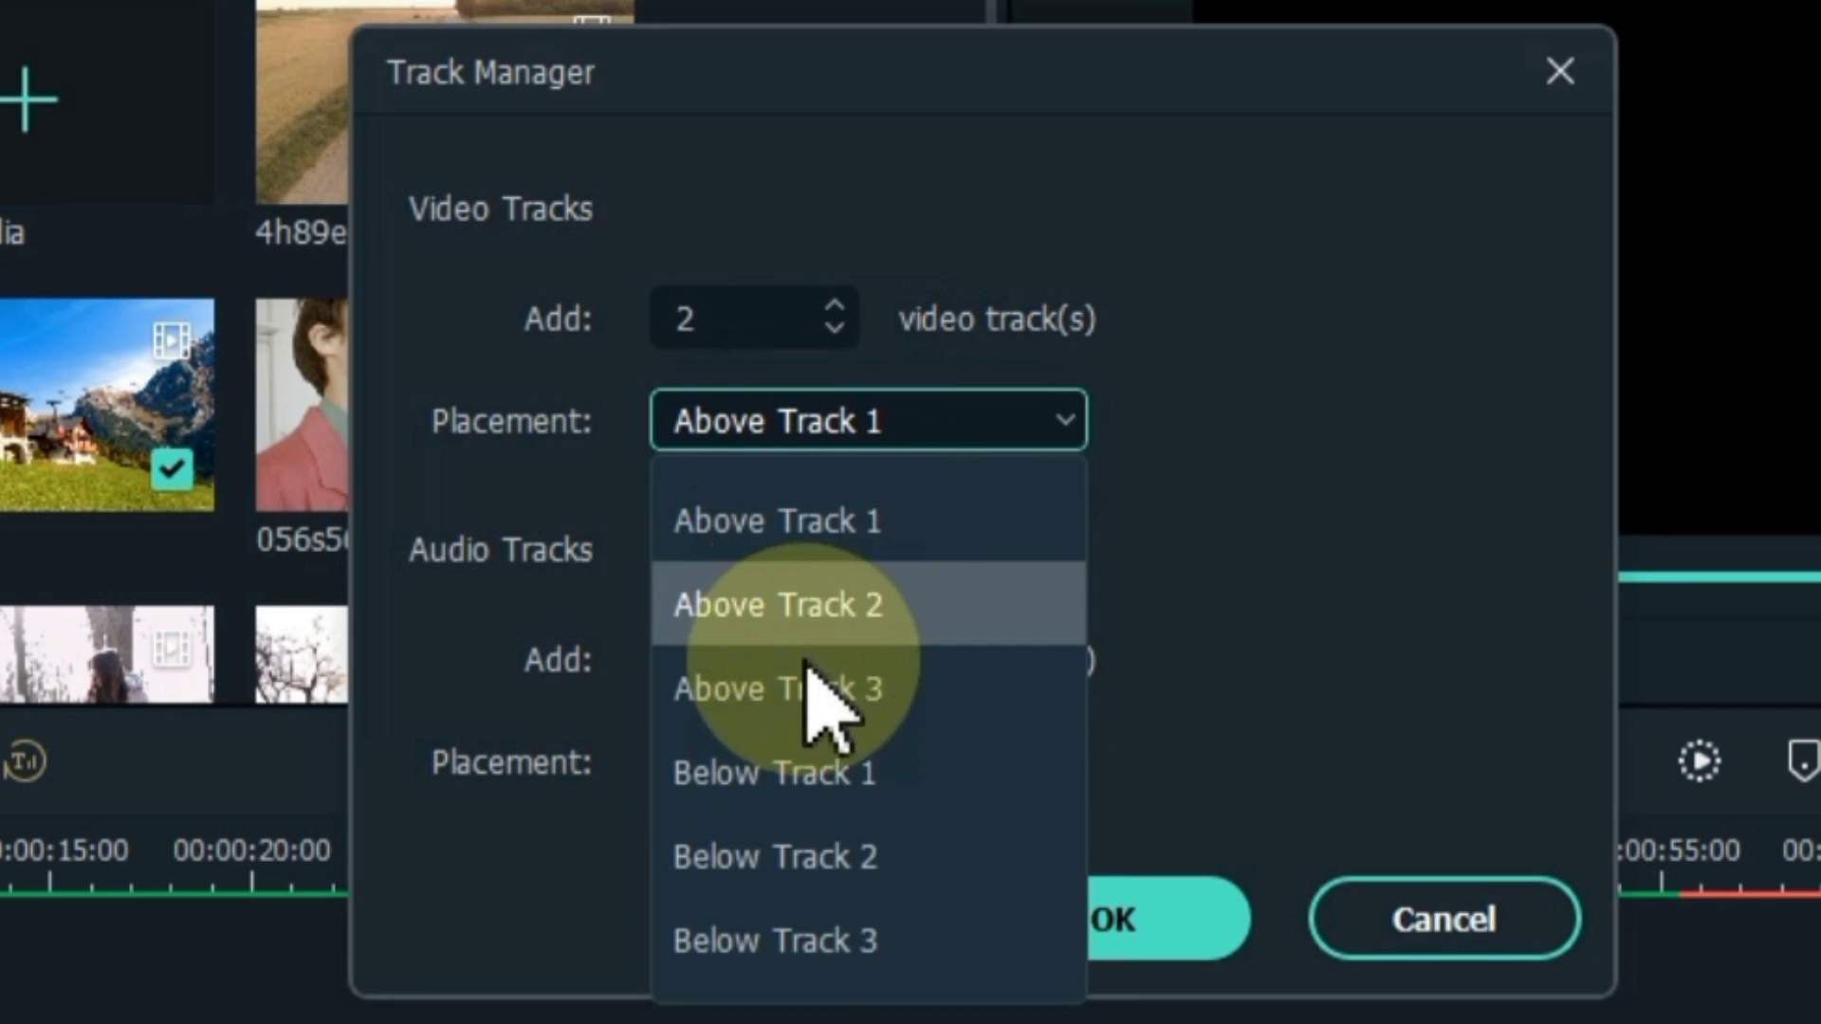
pyautogui.click(968, 521)
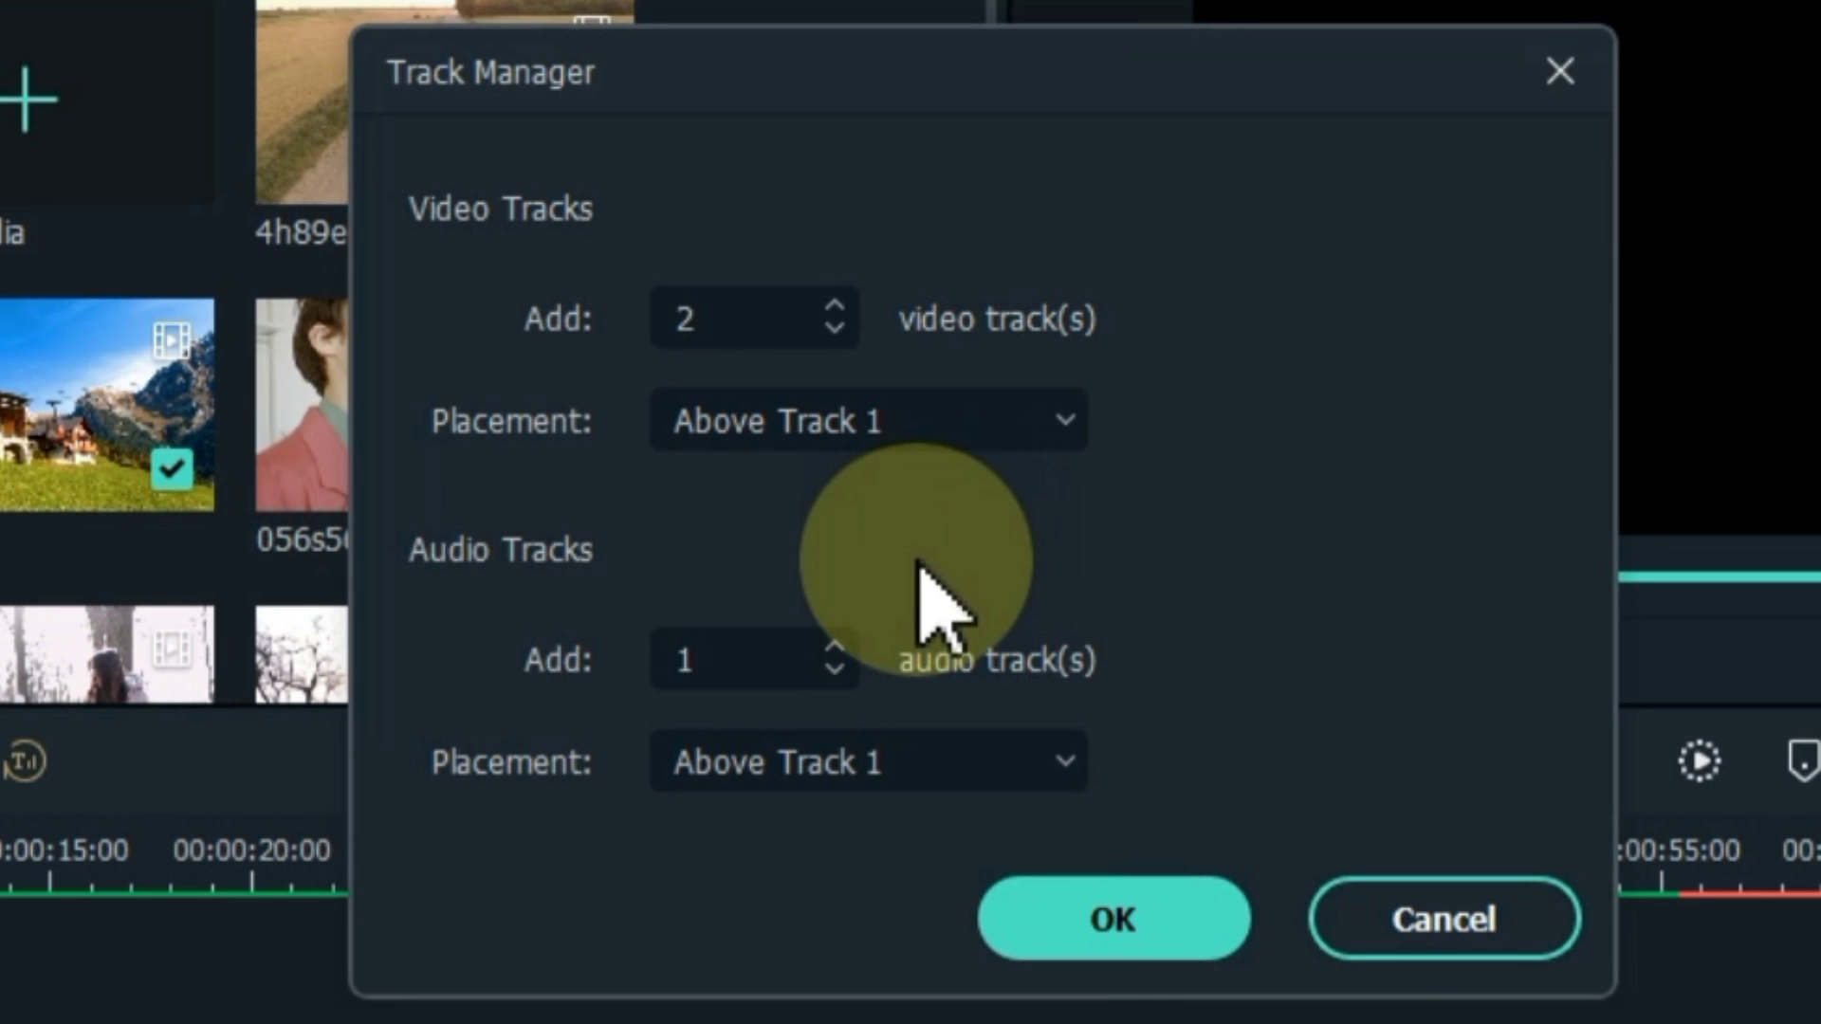
pyautogui.click(1044, 935)
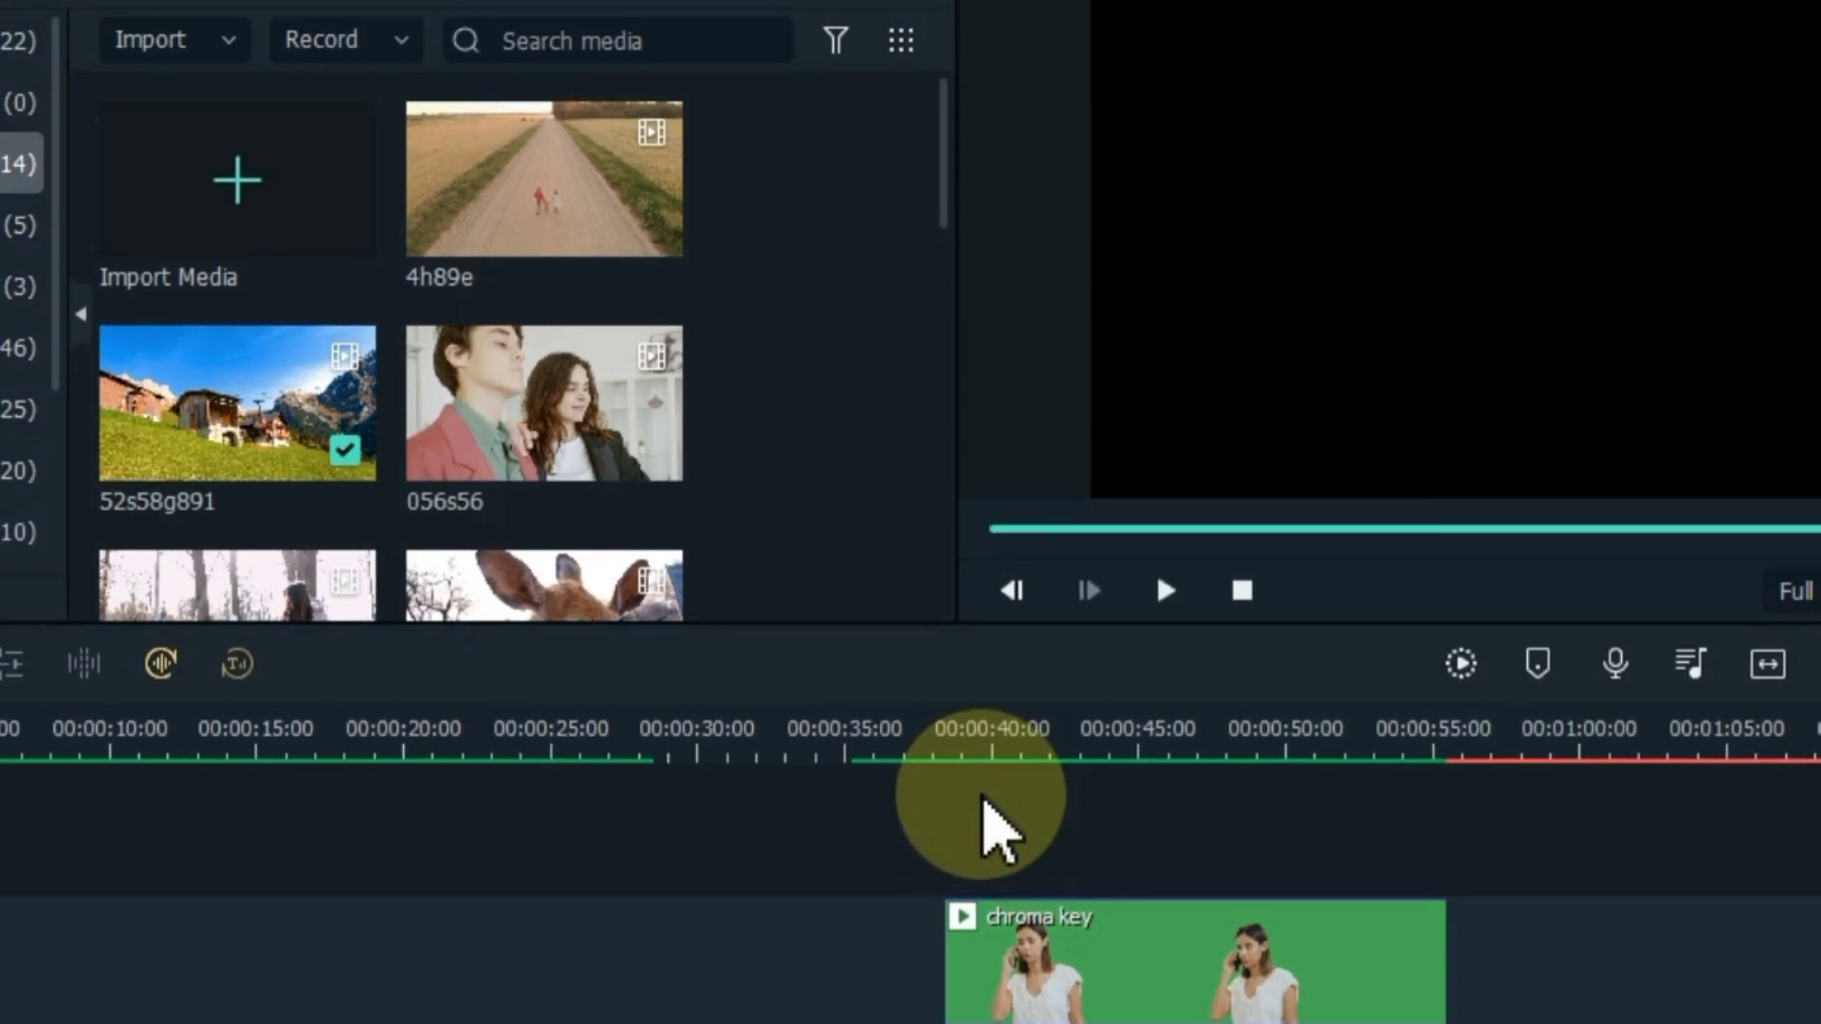
pyautogui.scroll(-3, 932, 699)
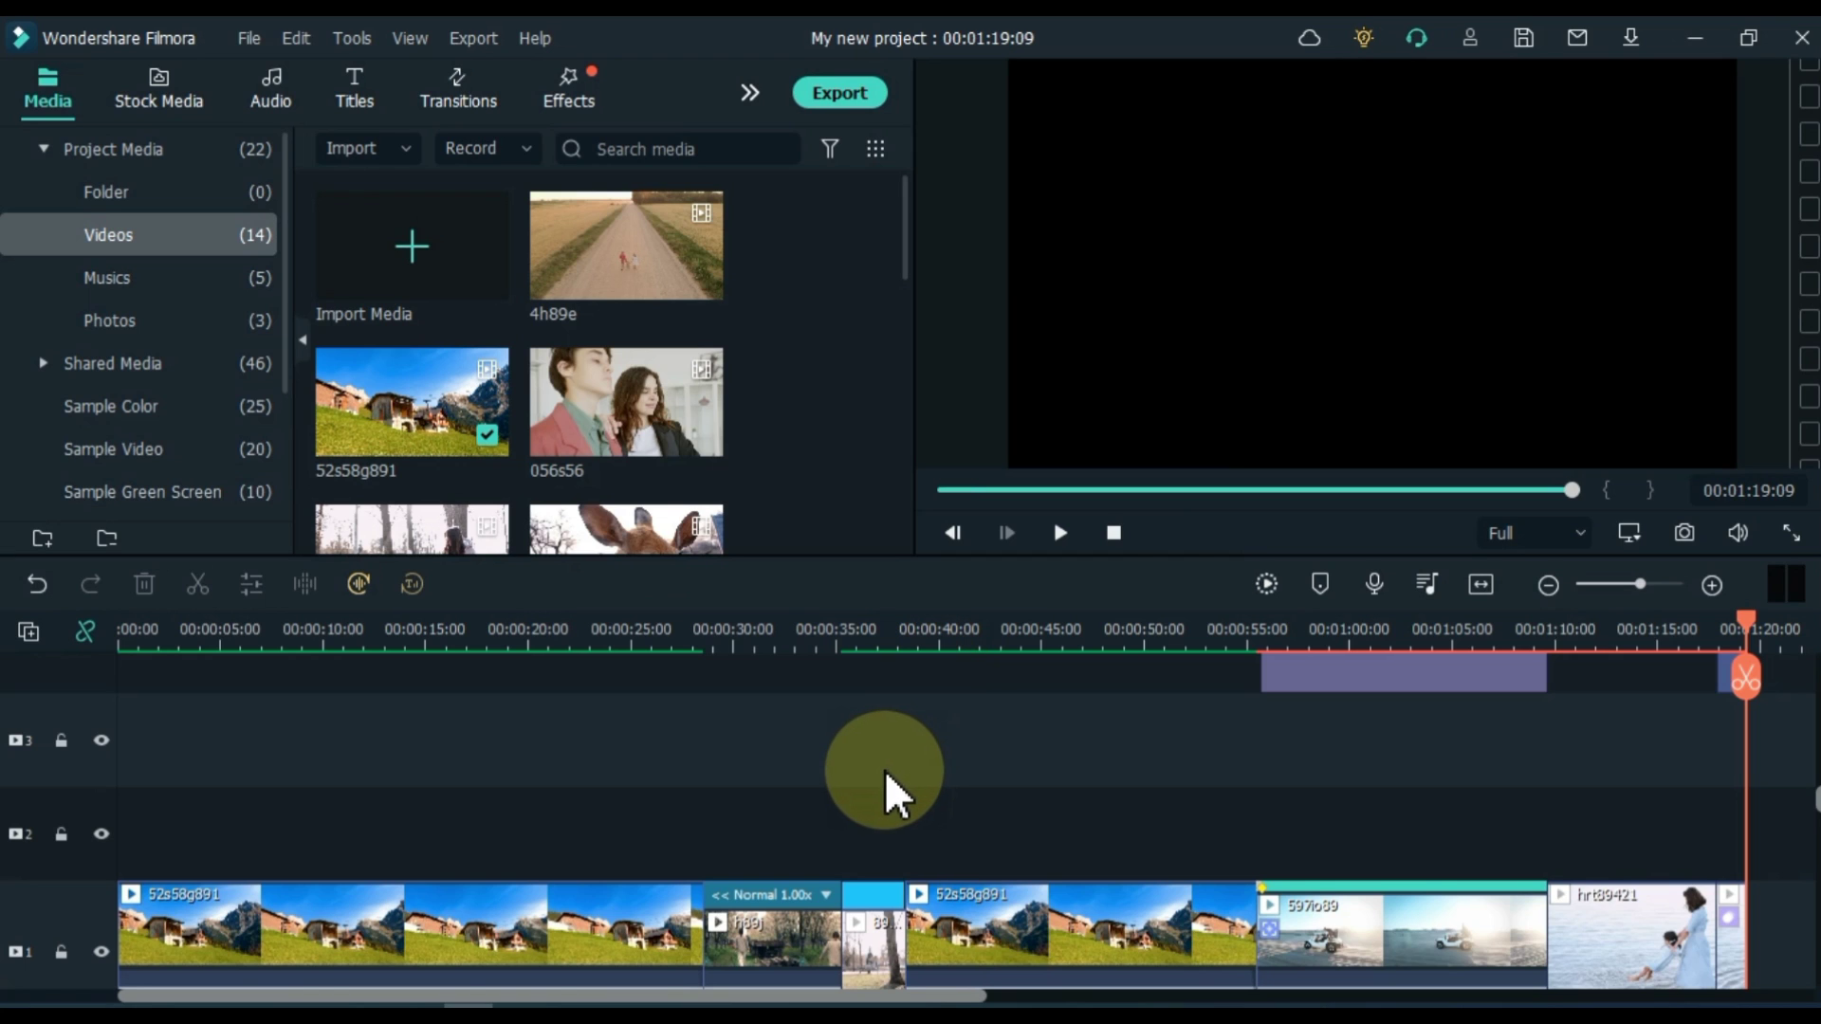
pyautogui.hotkey('ctrl', 'z')
pyautogui.scroll(3, 884, 774)
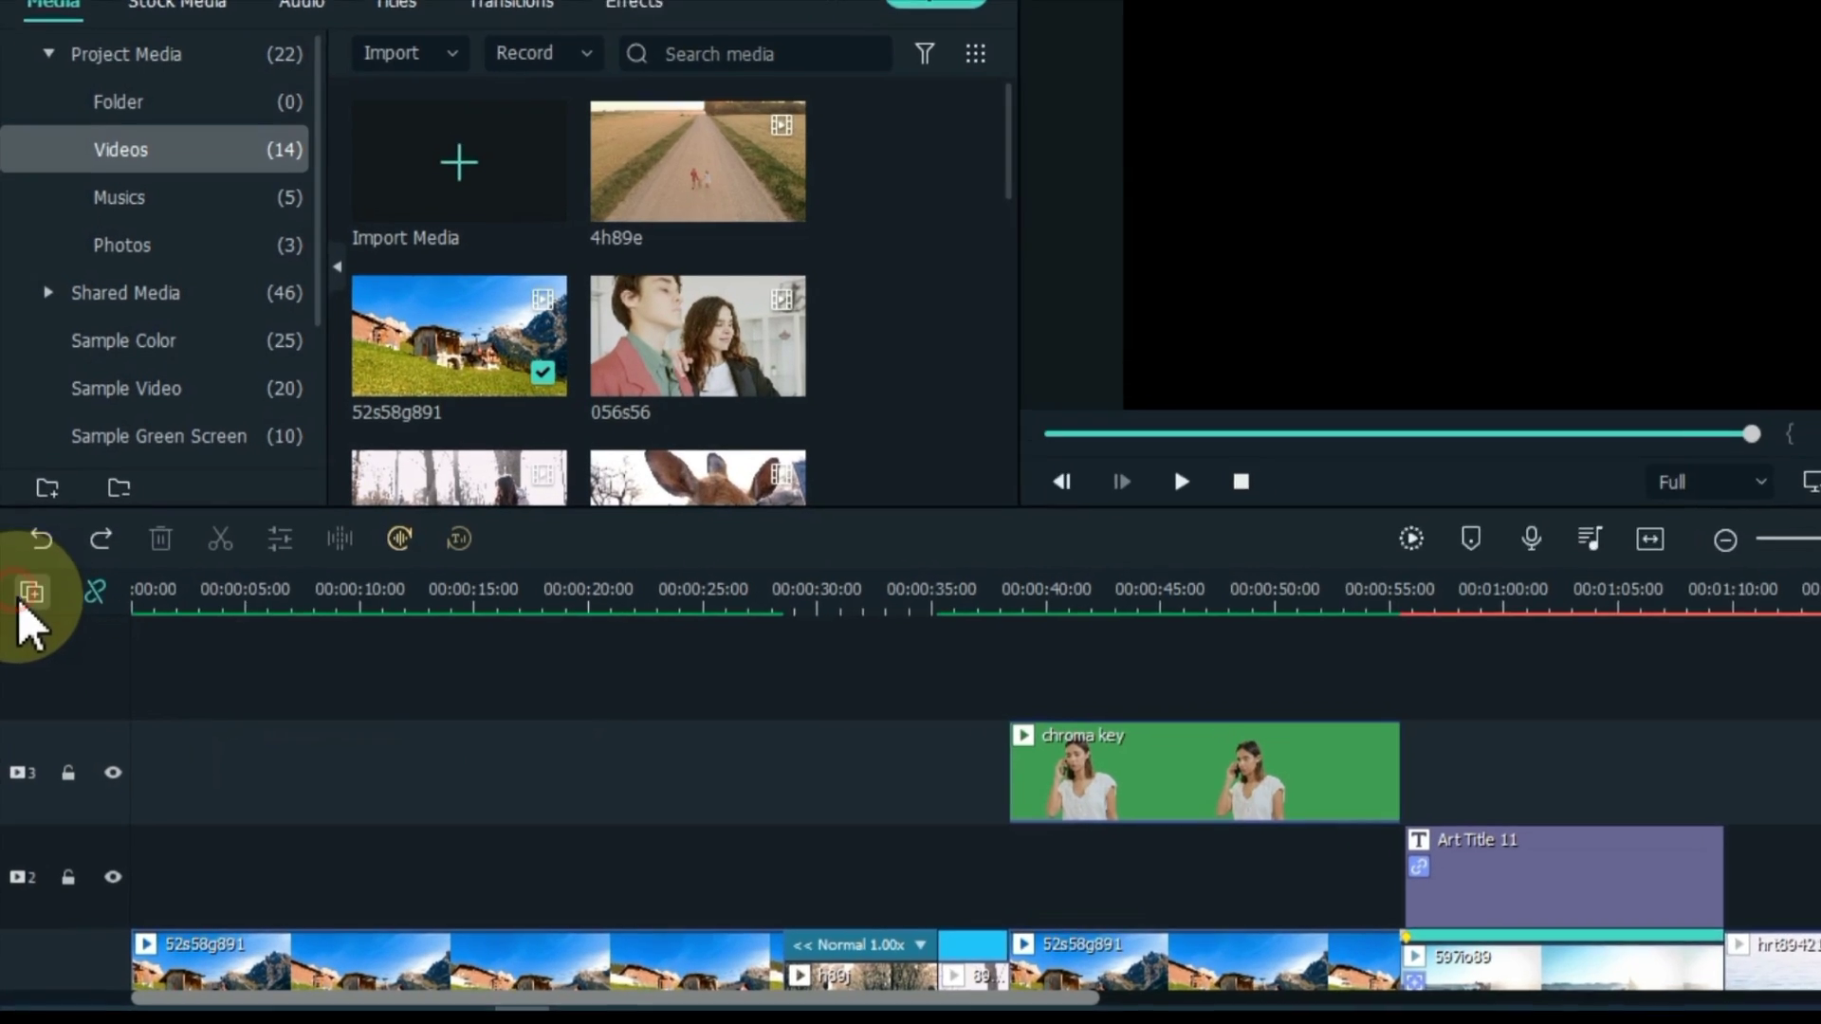
# Add an empty audio track, view it among the audio tracks, and undo the addition.
pyautogui.click(28, 633)
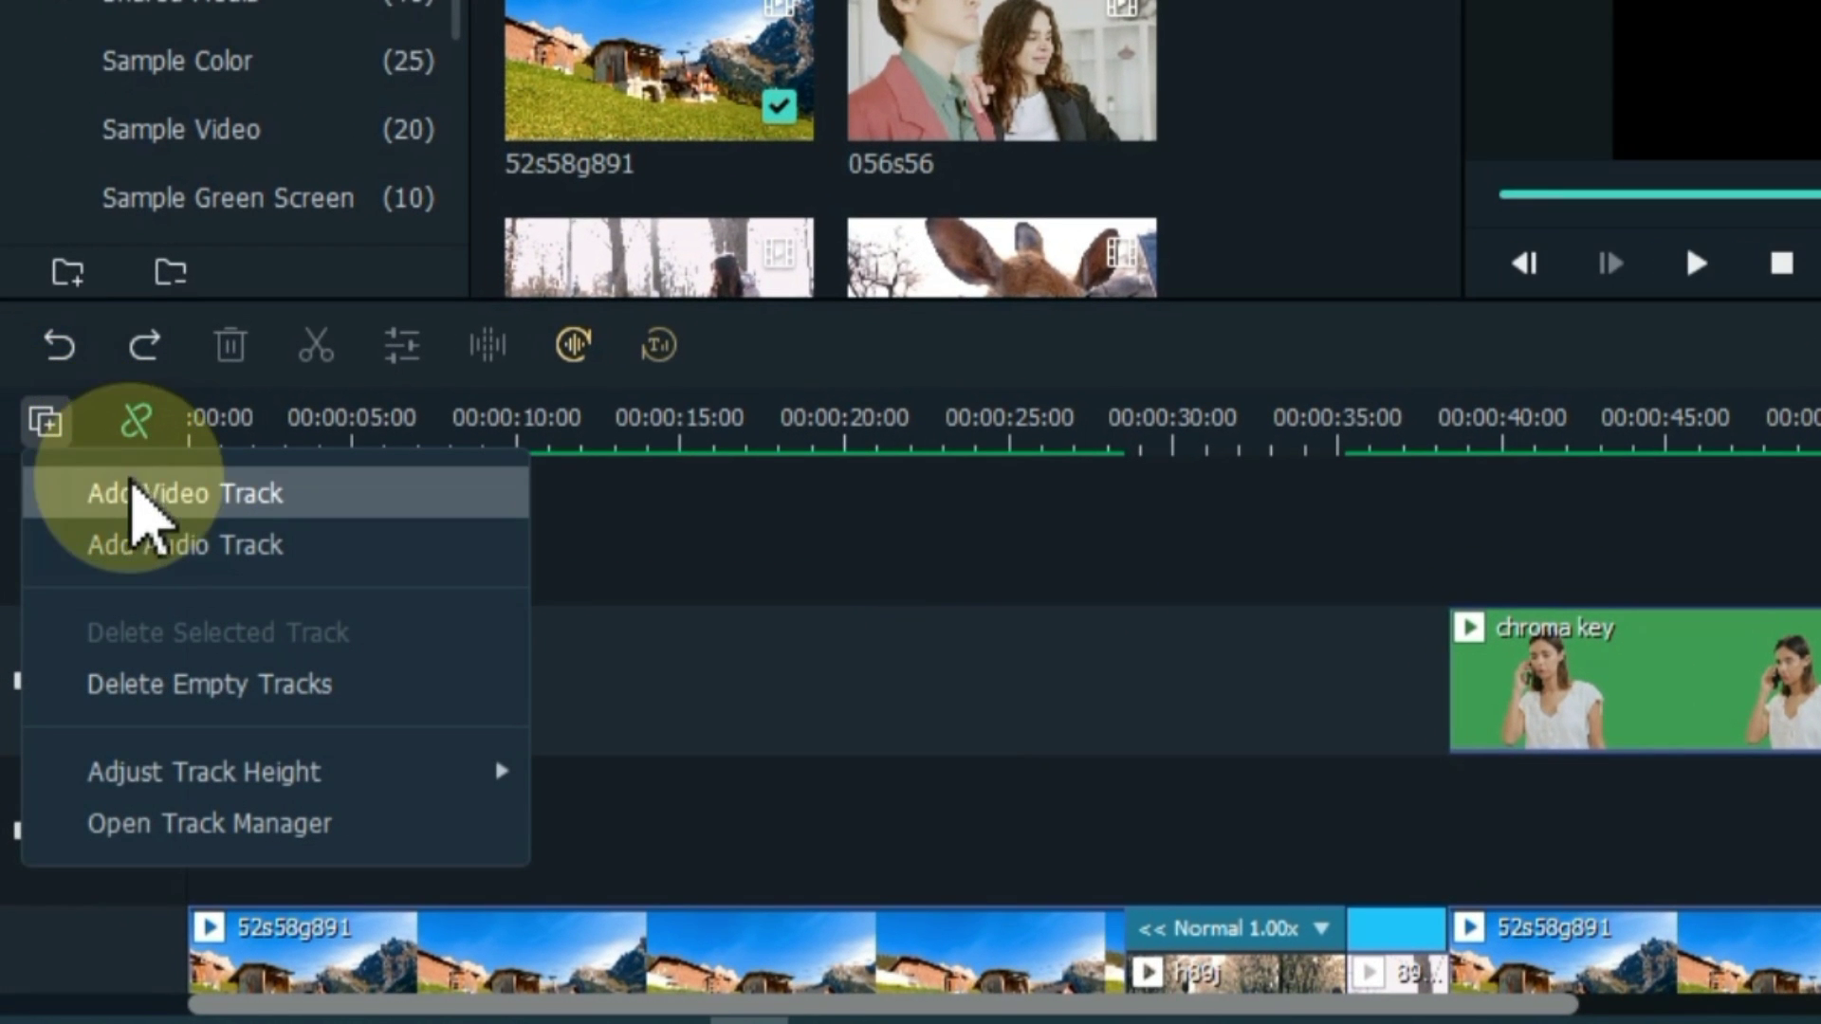
pyautogui.click(170, 542)
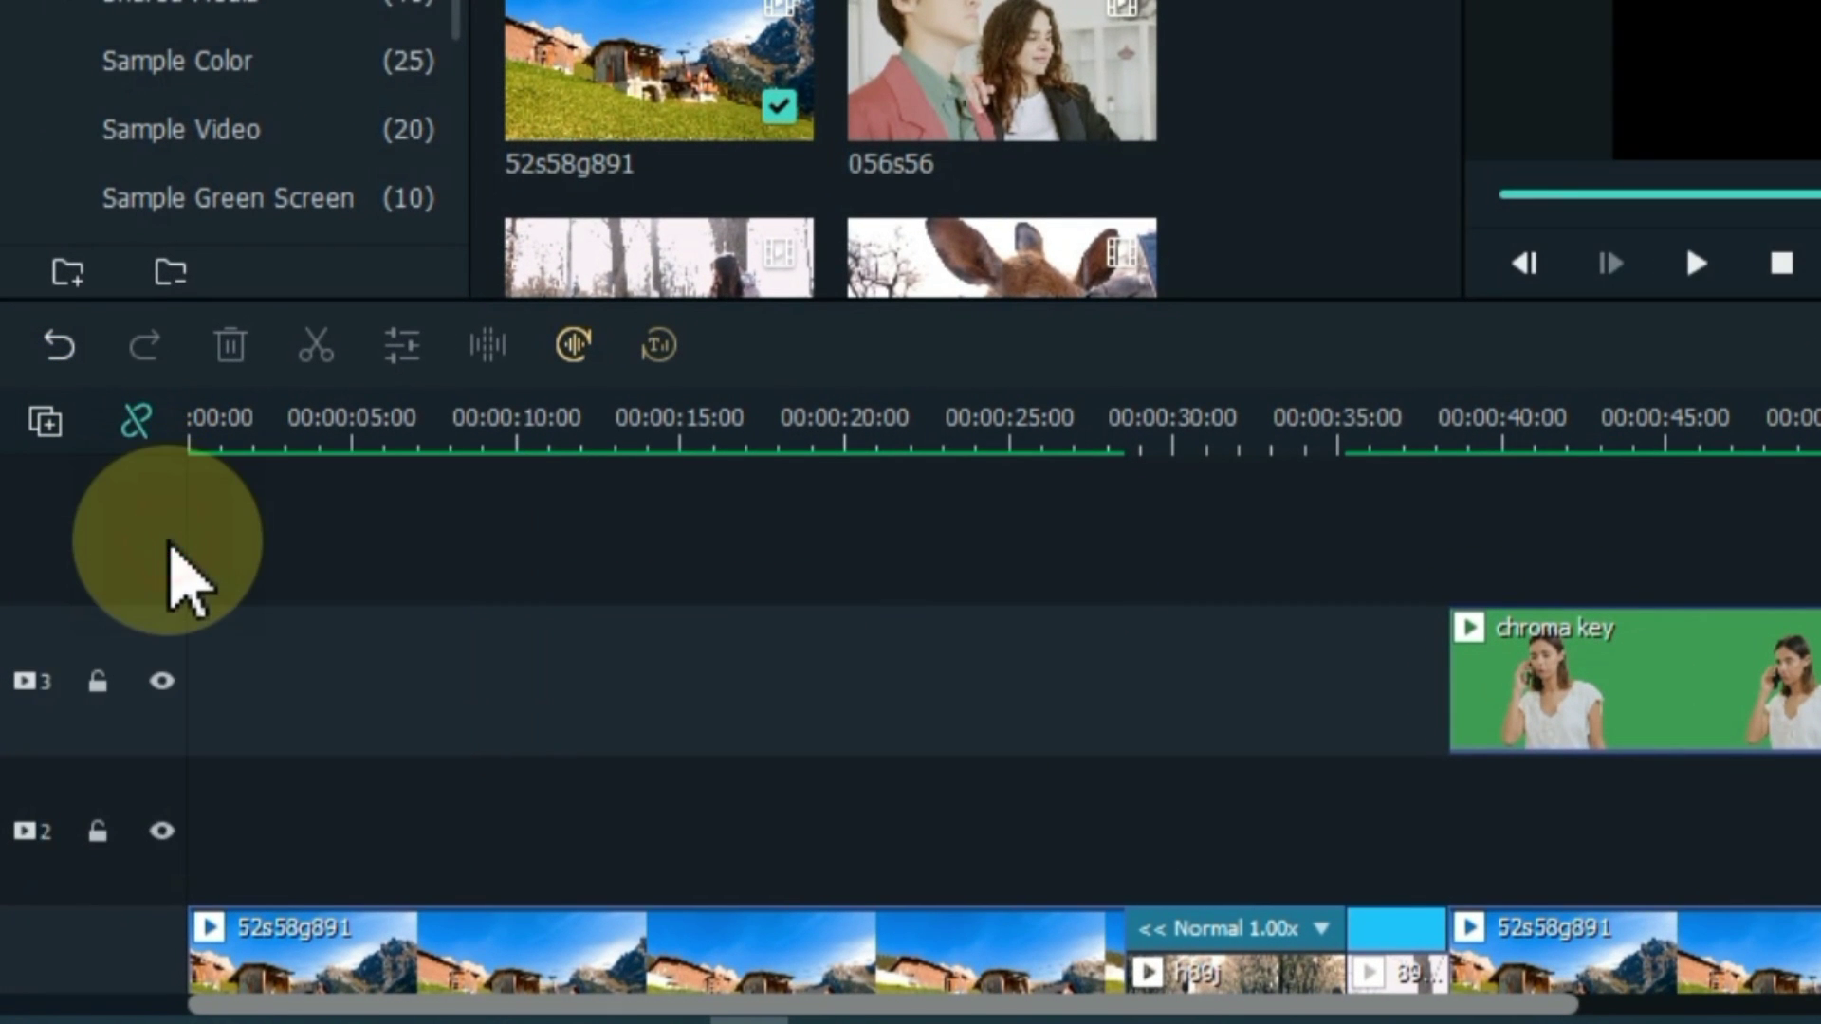
pyautogui.scroll(-2, 176, 574)
pyautogui.scroll(-3, 180, 573)
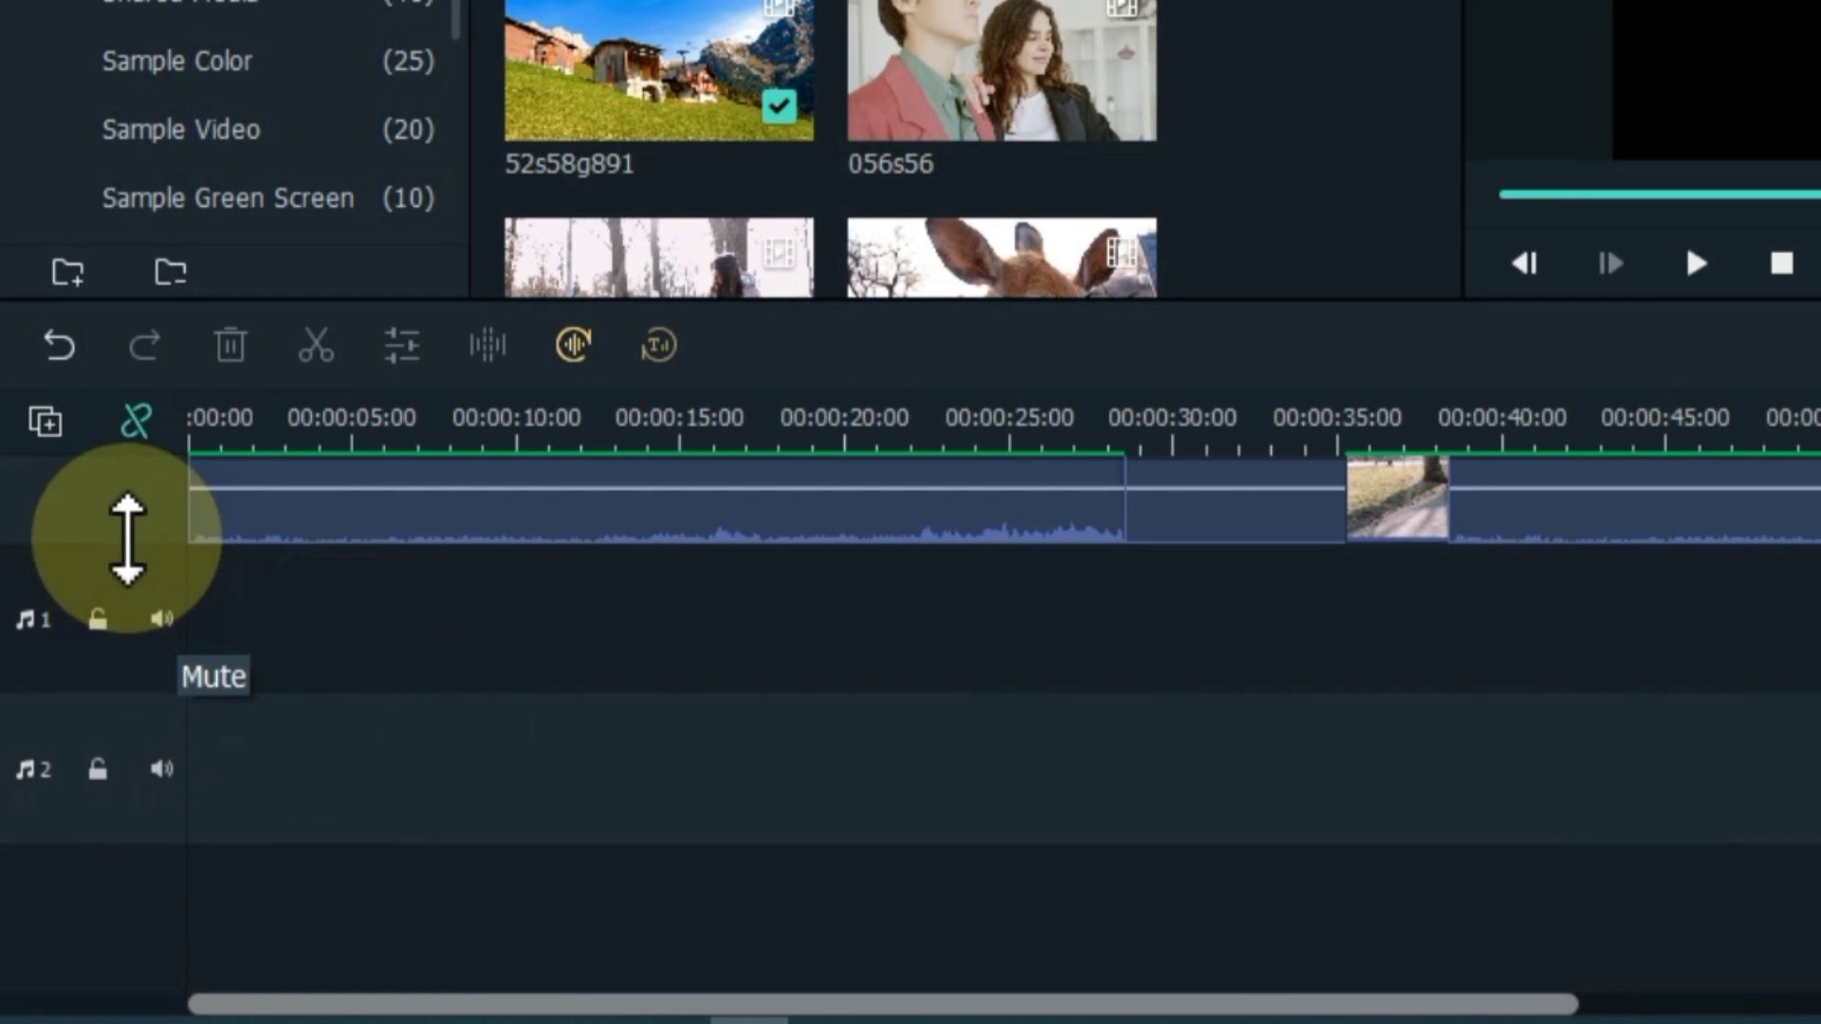
pyautogui.hotkey('ctrl', 'z')
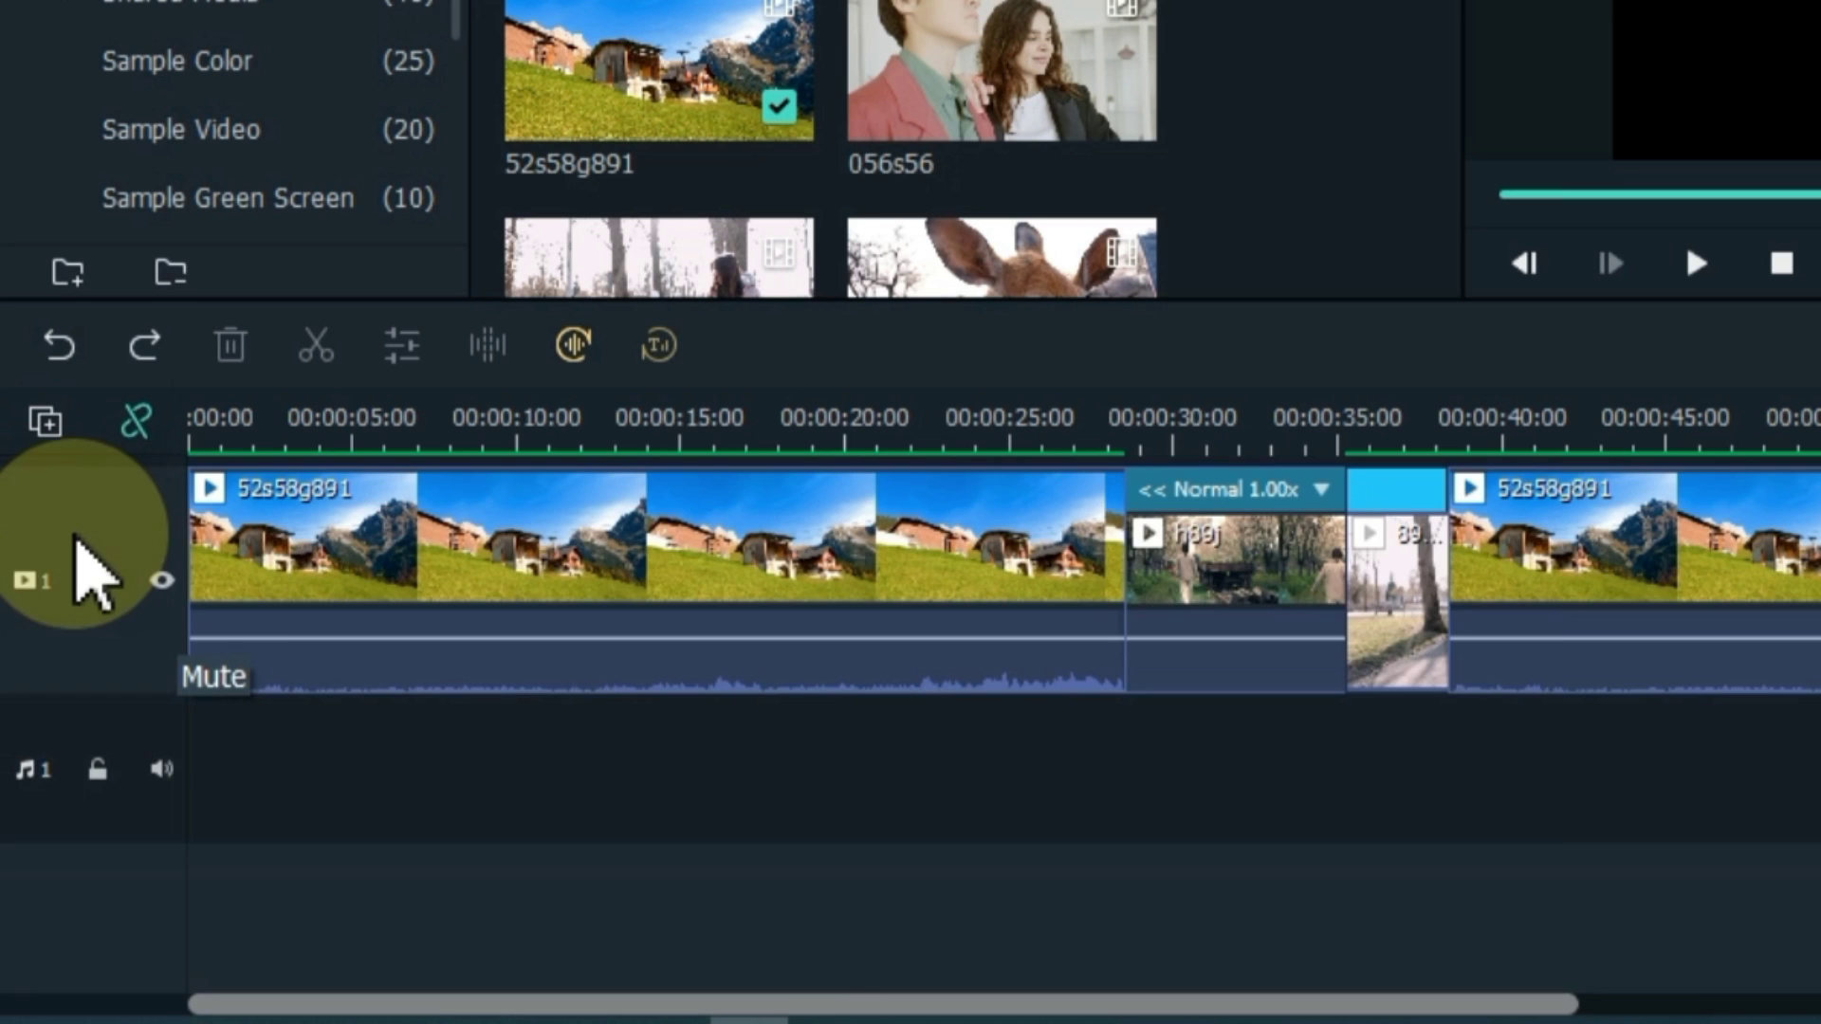
pyautogui.scroll(5, 203, 692)
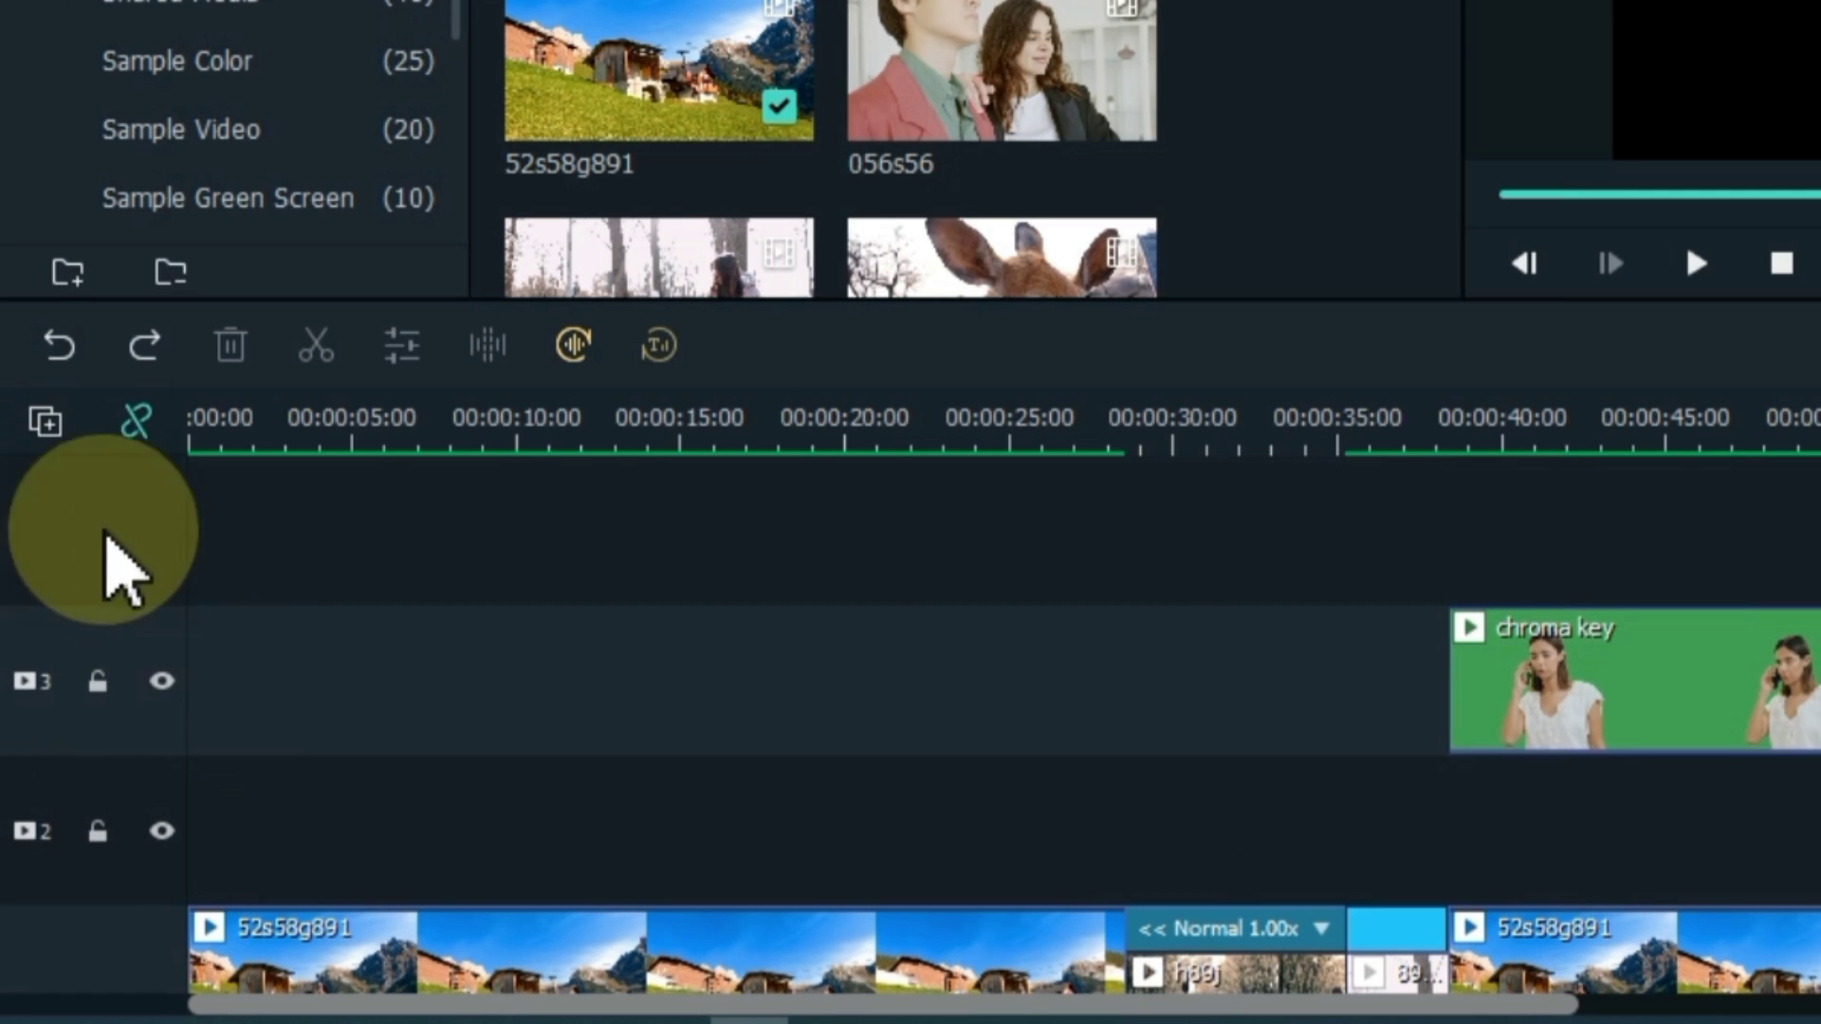
# Add a new video track above video track 3 and select it.
pyautogui.click(46, 422)
pyautogui.click(124, 495)
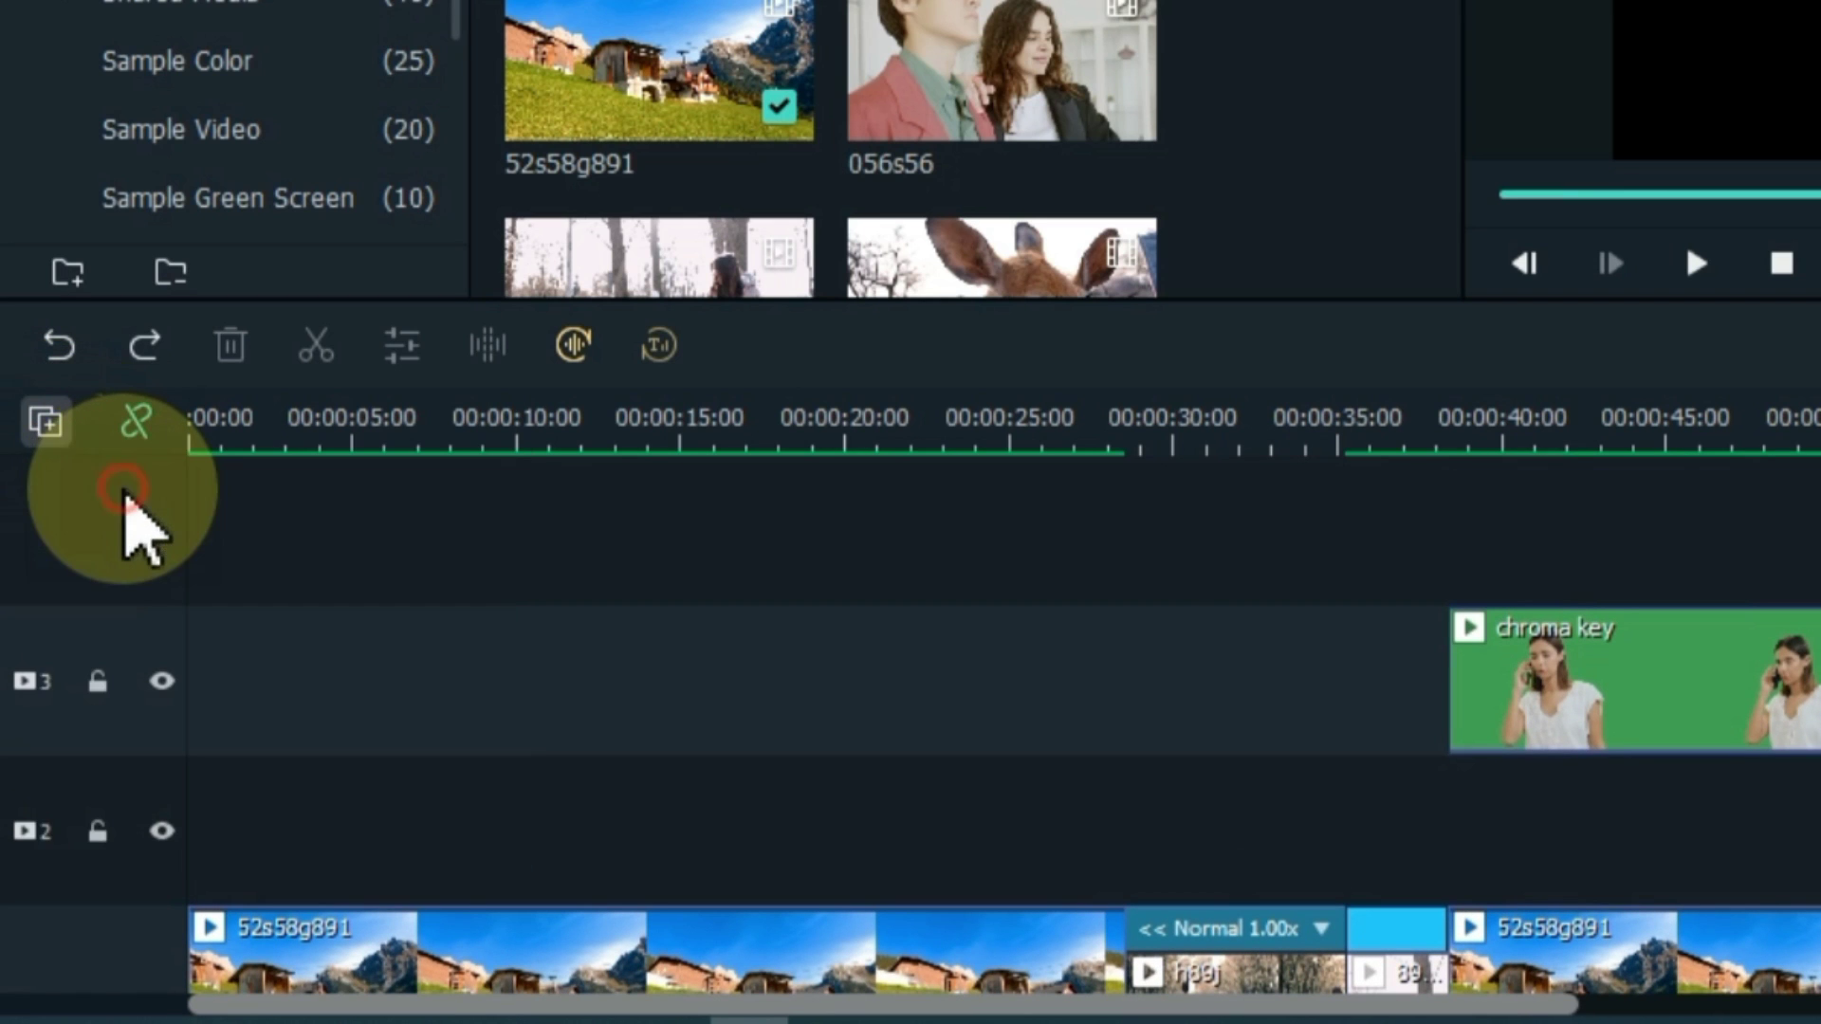
pyautogui.click(152, 632)
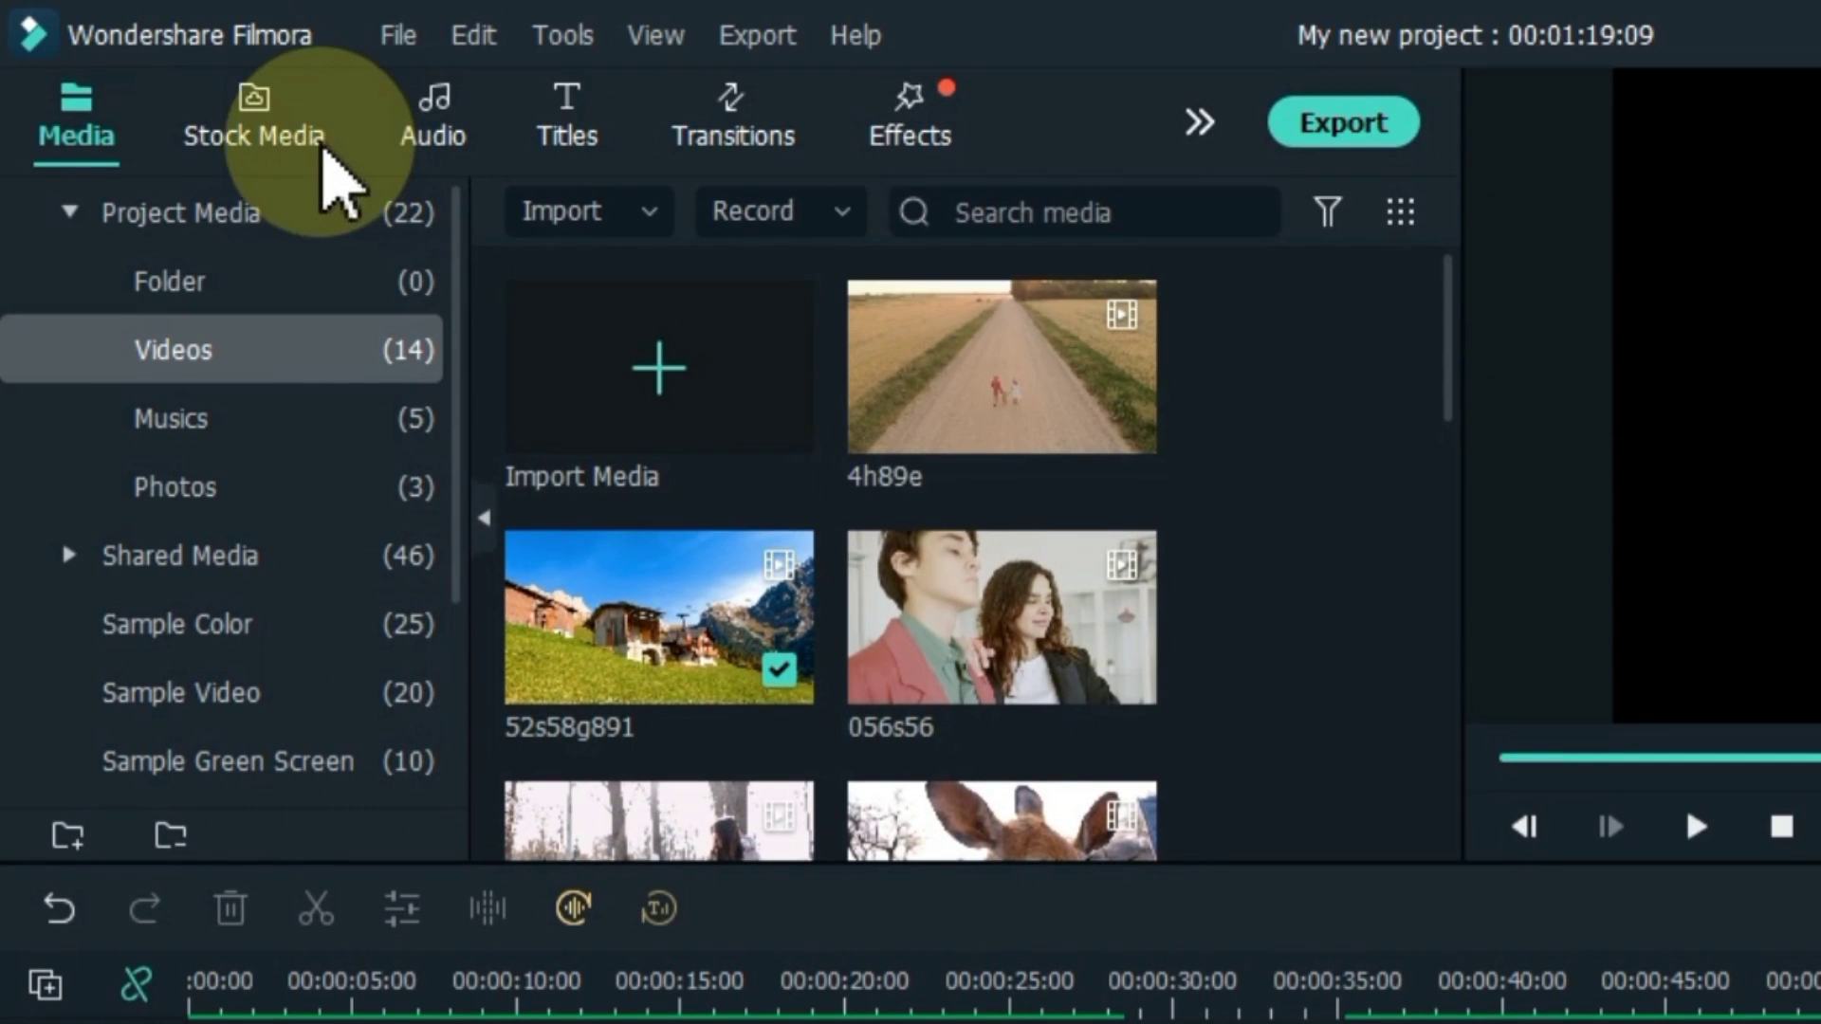
# Open the Pixabay stock media, switch from videos to photos, and browse the photos.
pyautogui.click(256, 133)
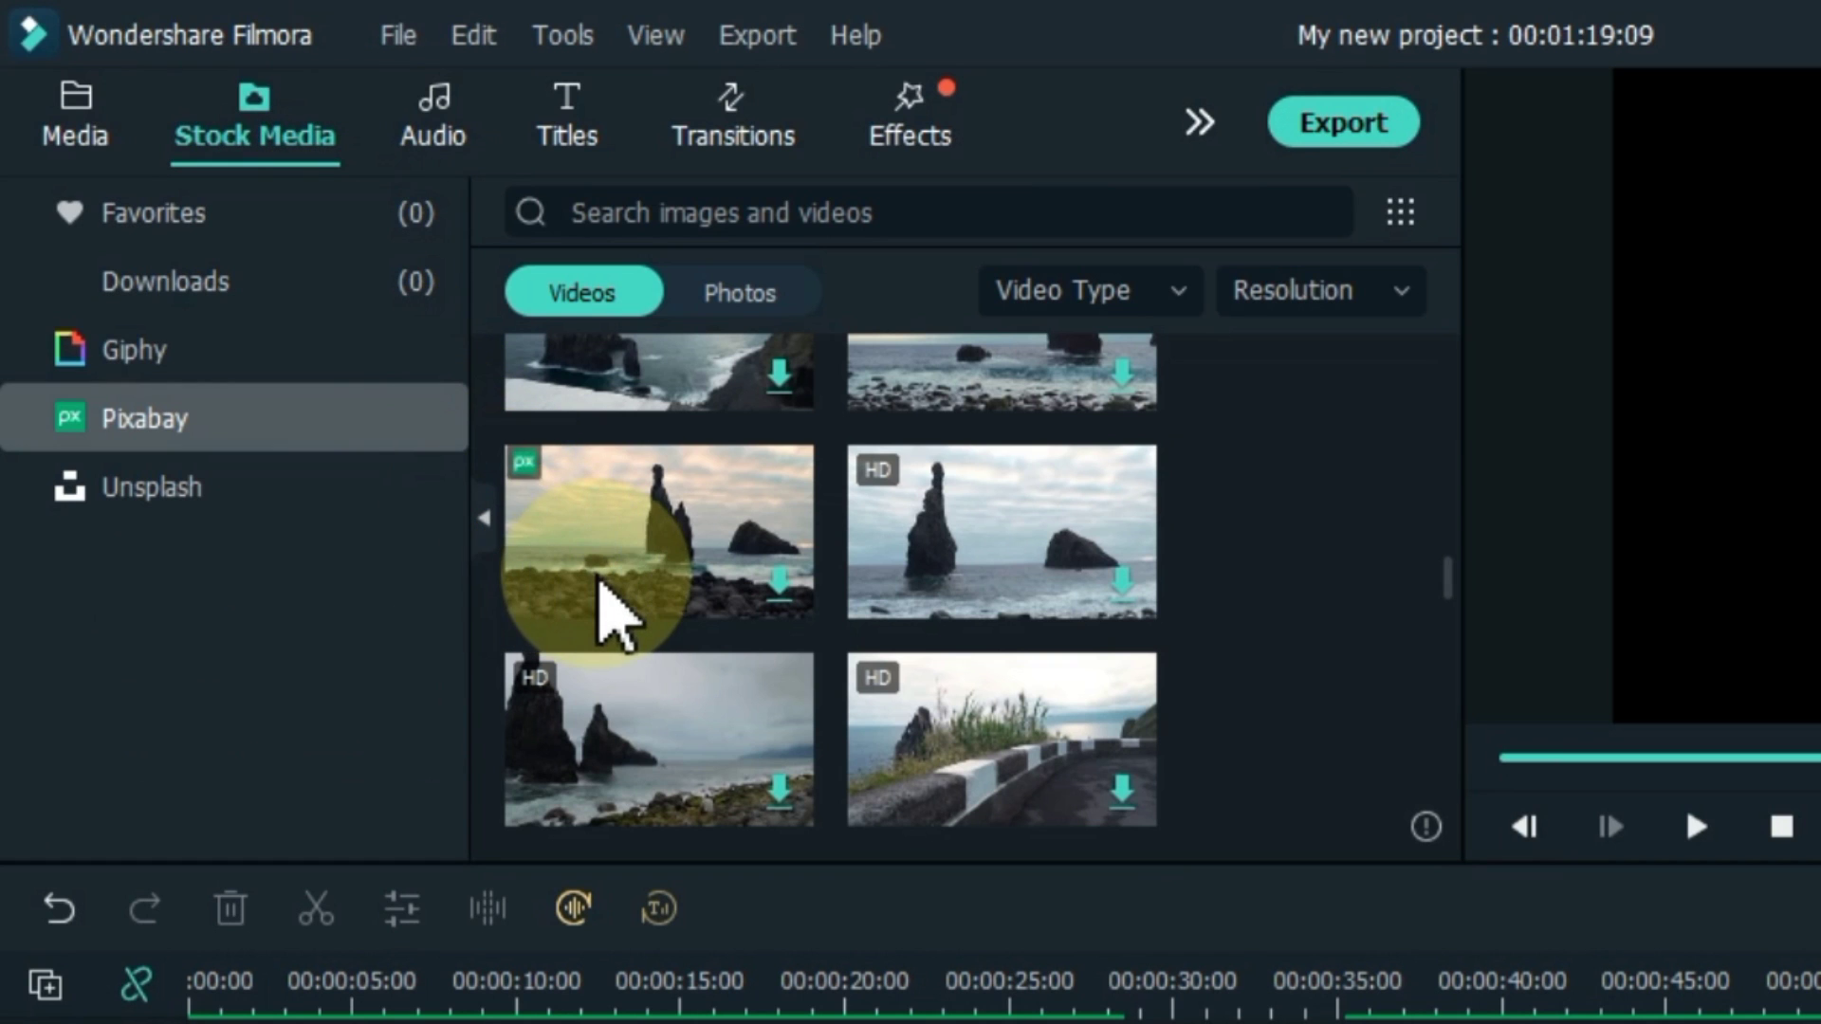
pyautogui.scroll(5, 597, 576)
pyautogui.click(763, 311)
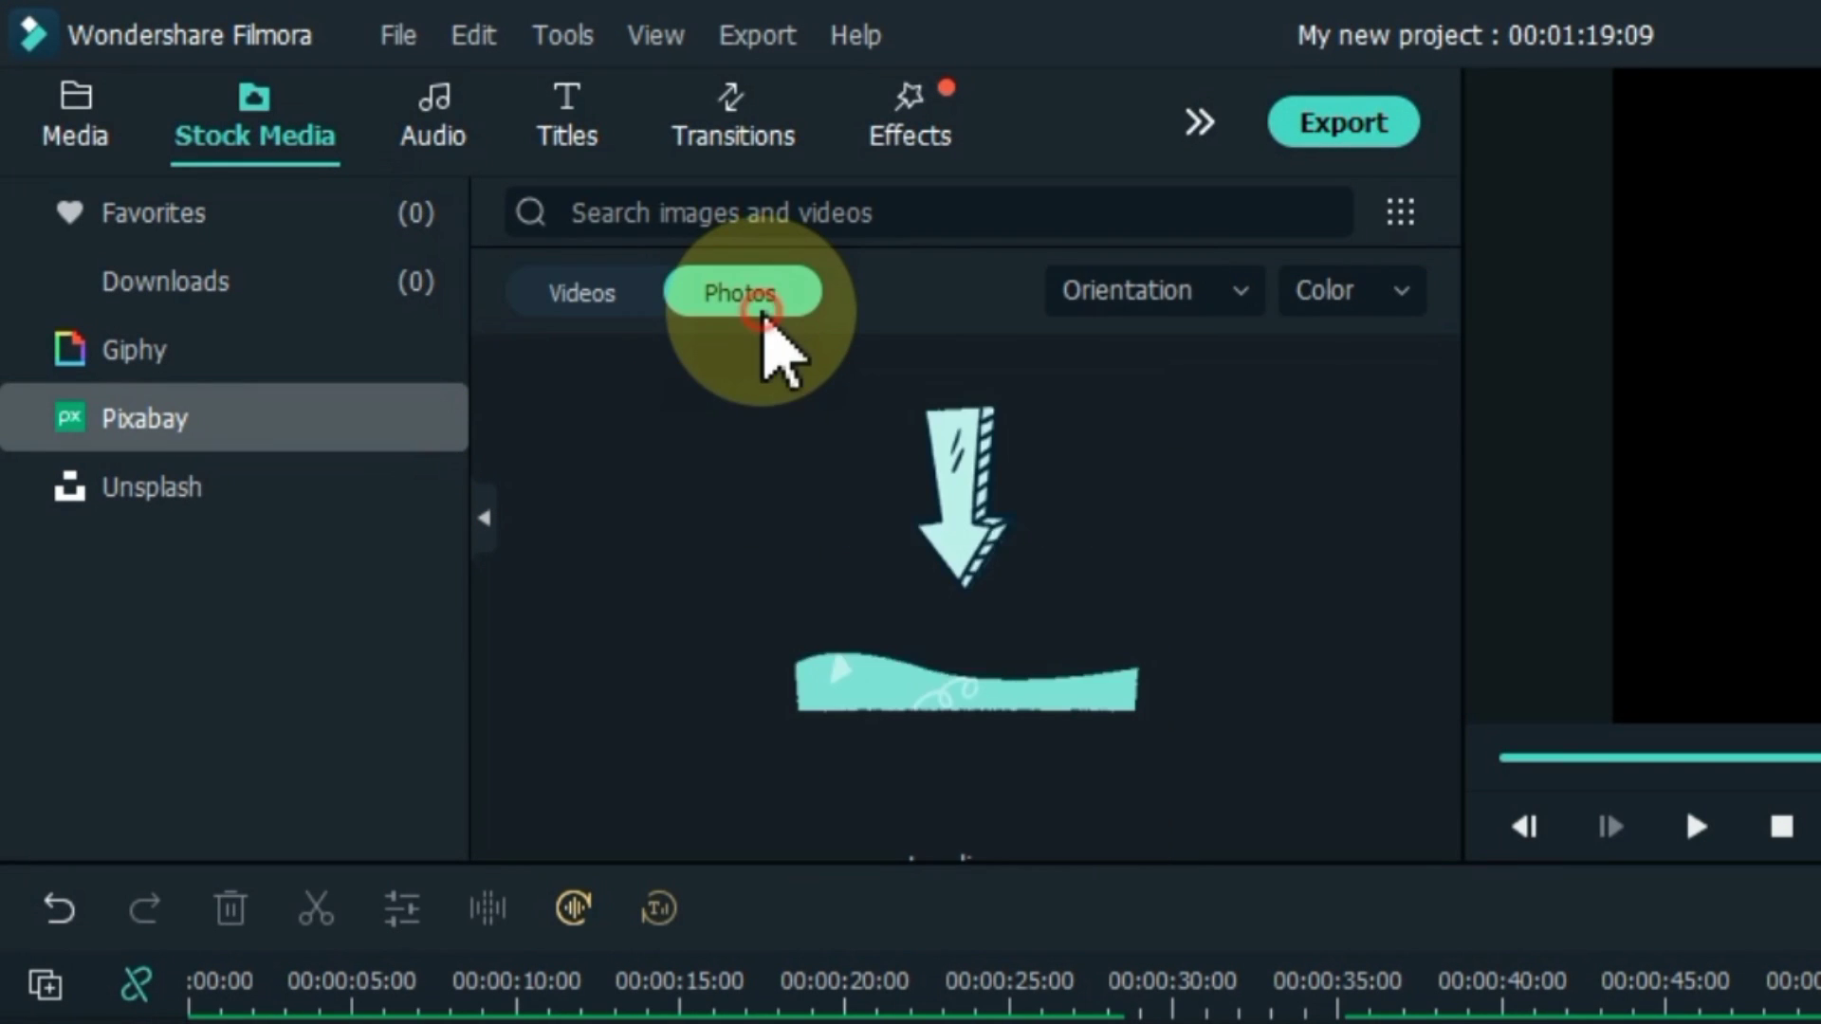
pyautogui.scroll(-3, 870, 589)
pyautogui.scroll(3, 871, 590)
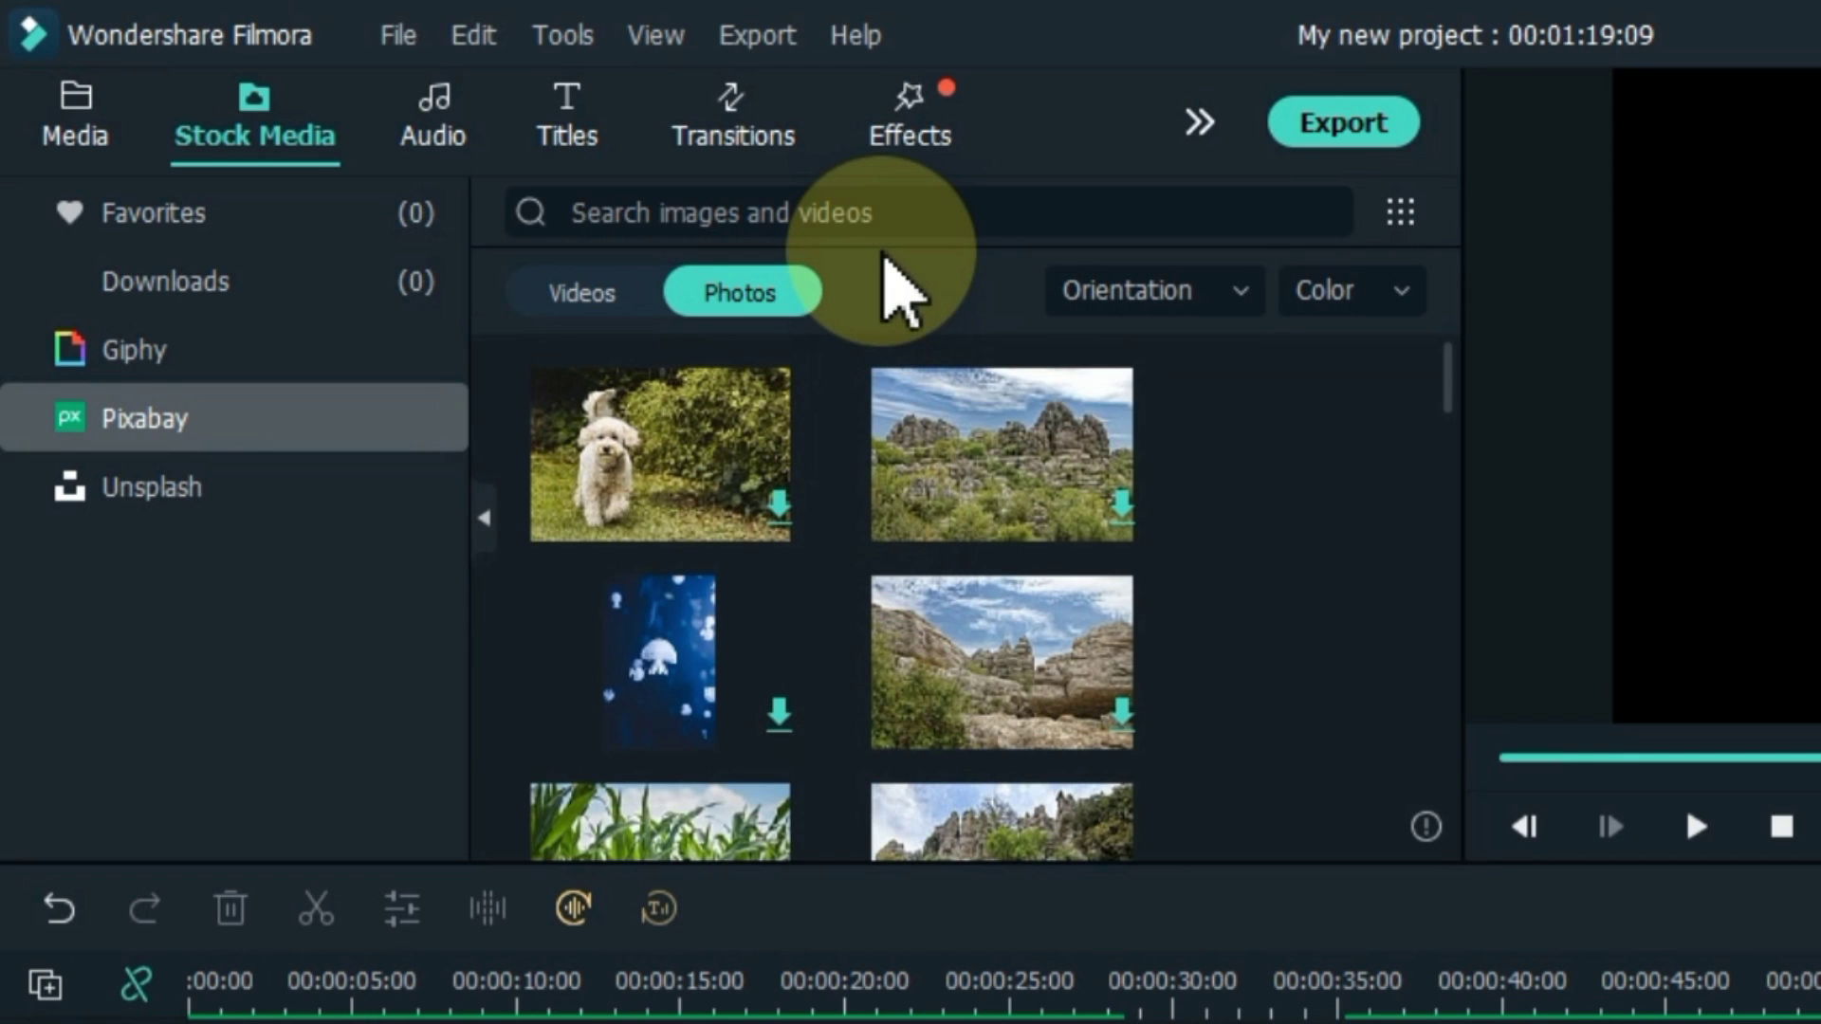
# Search the Pixabay photos for "nature" and browse to the photo of snowy mountains behind a green forest.
pyautogui.click(873, 218)
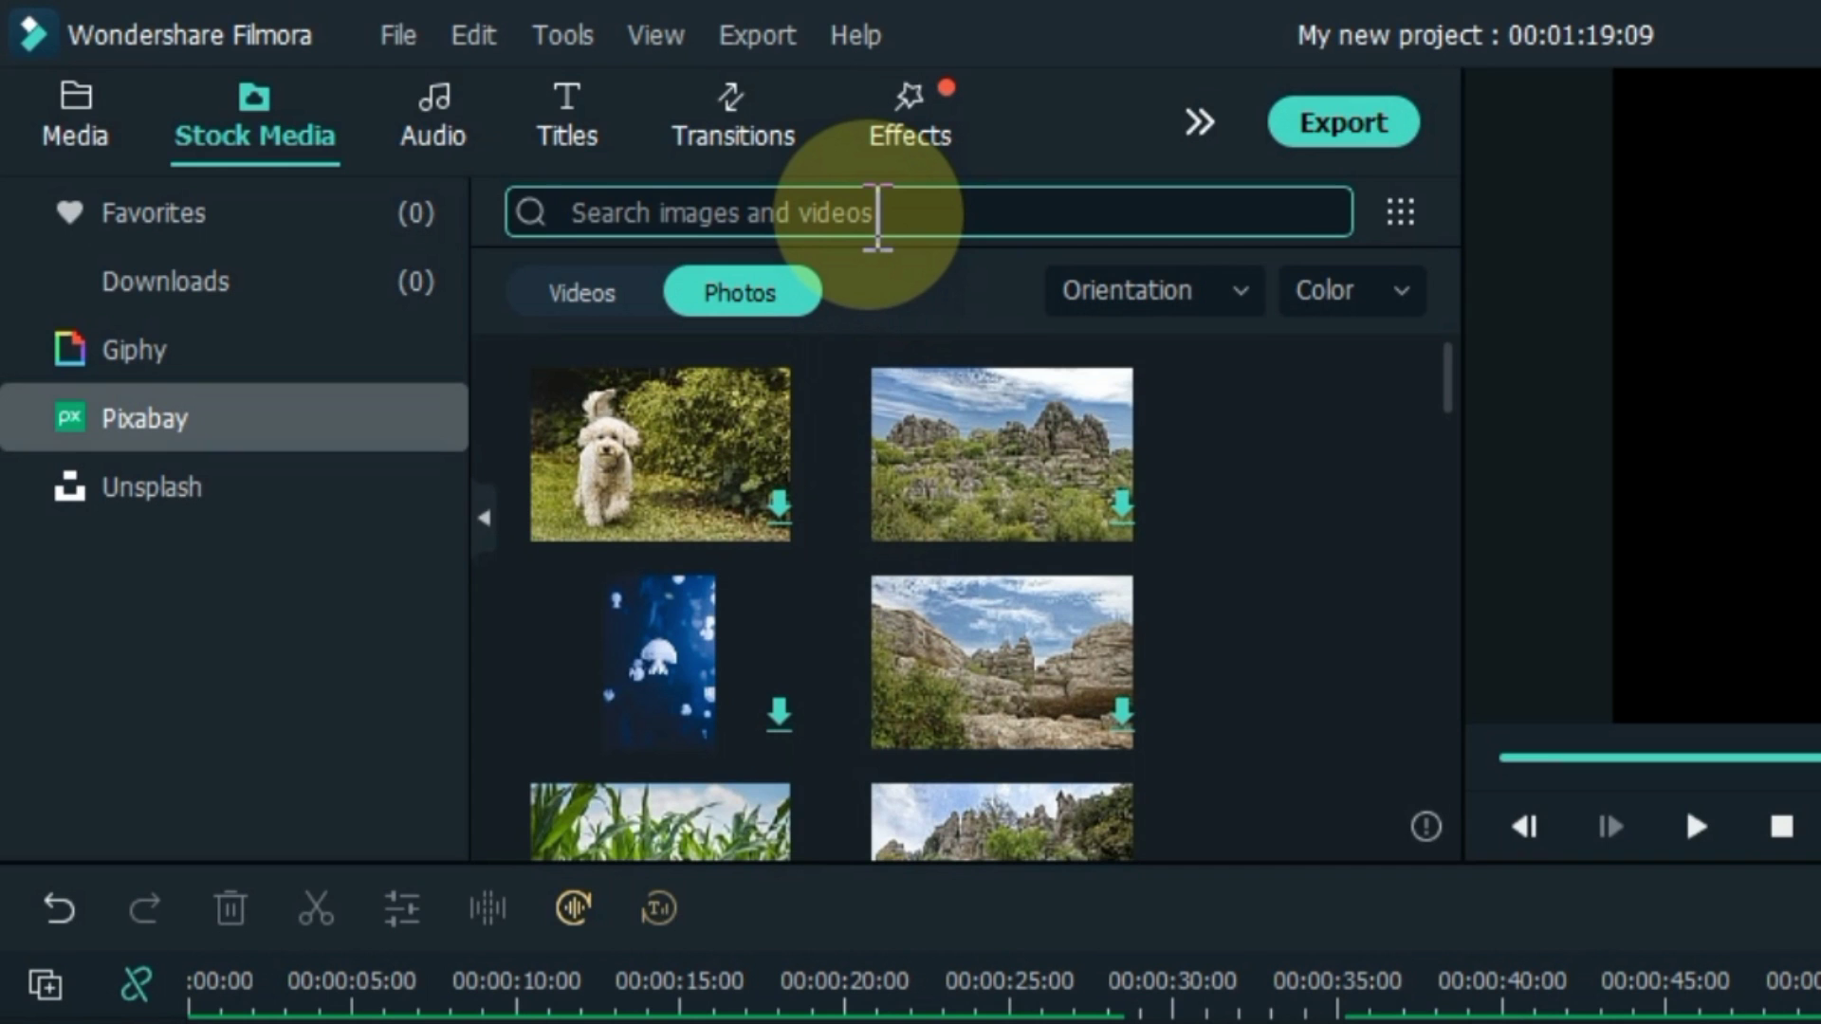
pyautogui.write('nature')
pyautogui.press('Return')
pyautogui.scroll(-5, 955, 378)
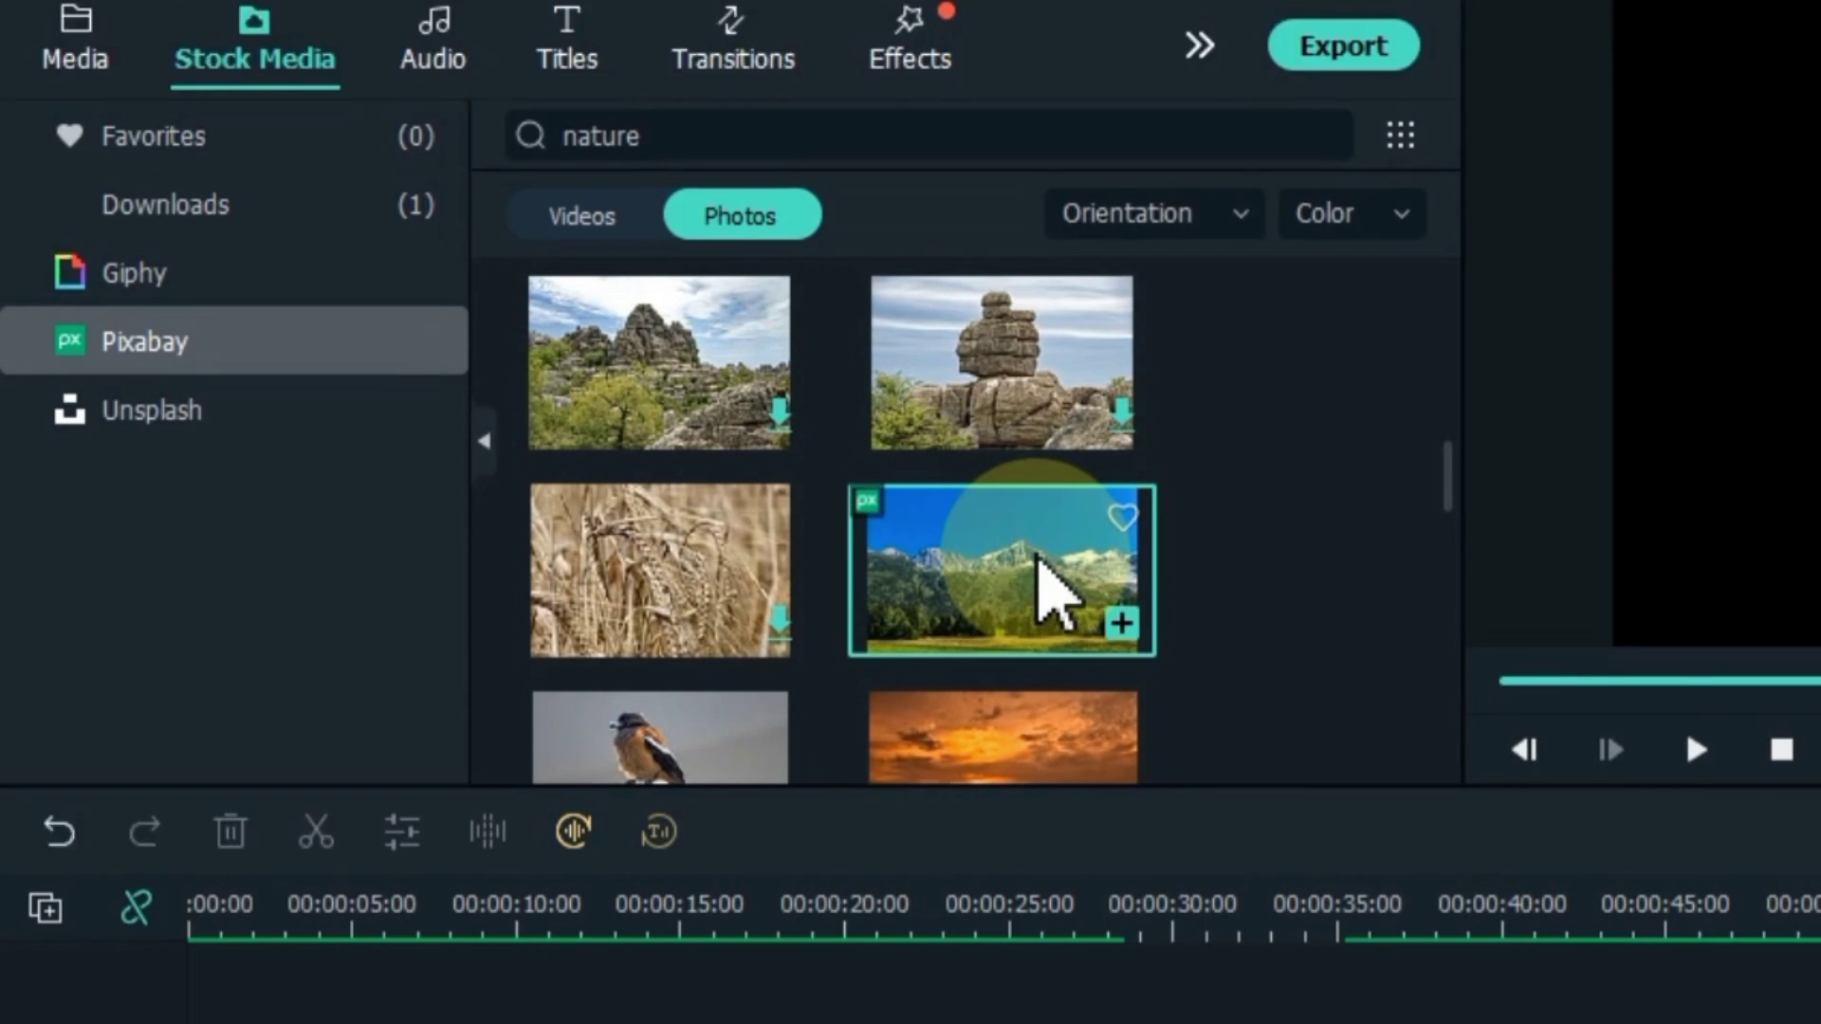
# Place the mountain photo at the start of video track 4 and play it from the beginning.
pyautogui.moveTo(1037, 633); pyautogui.dragTo(204, 1023)
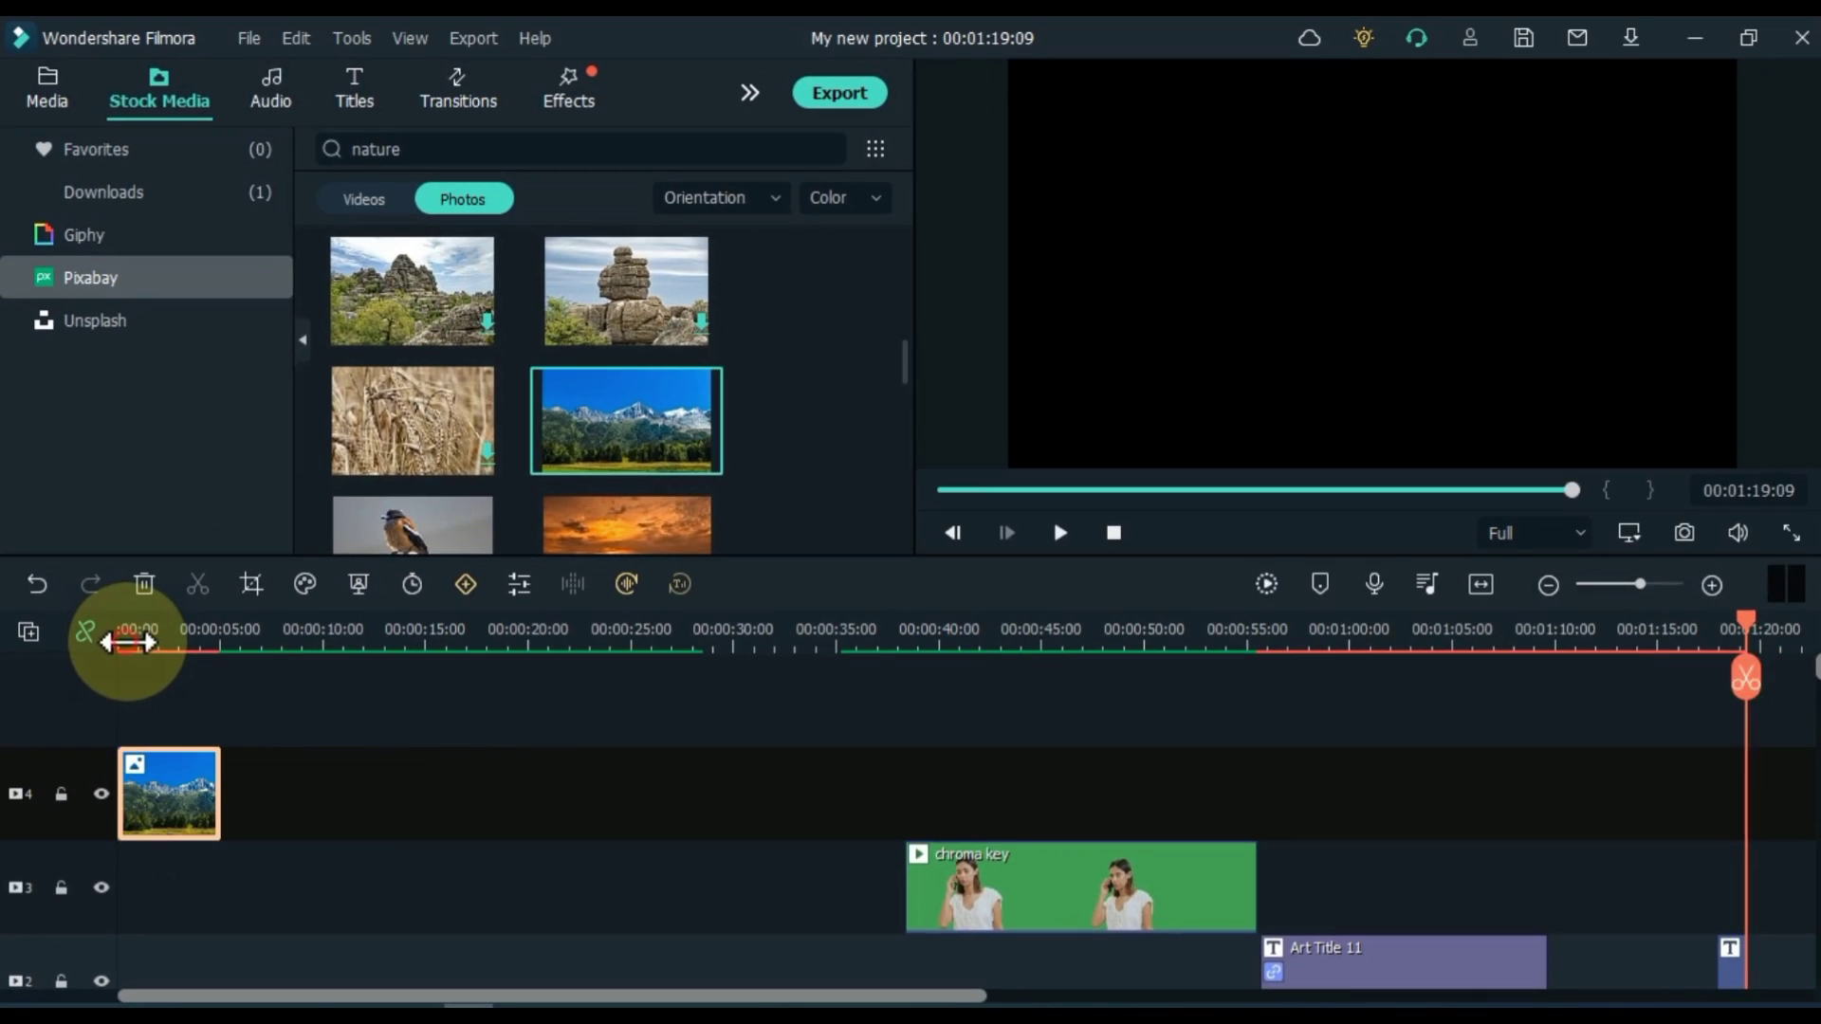
pyautogui.click(133, 642)
pyautogui.press('space')
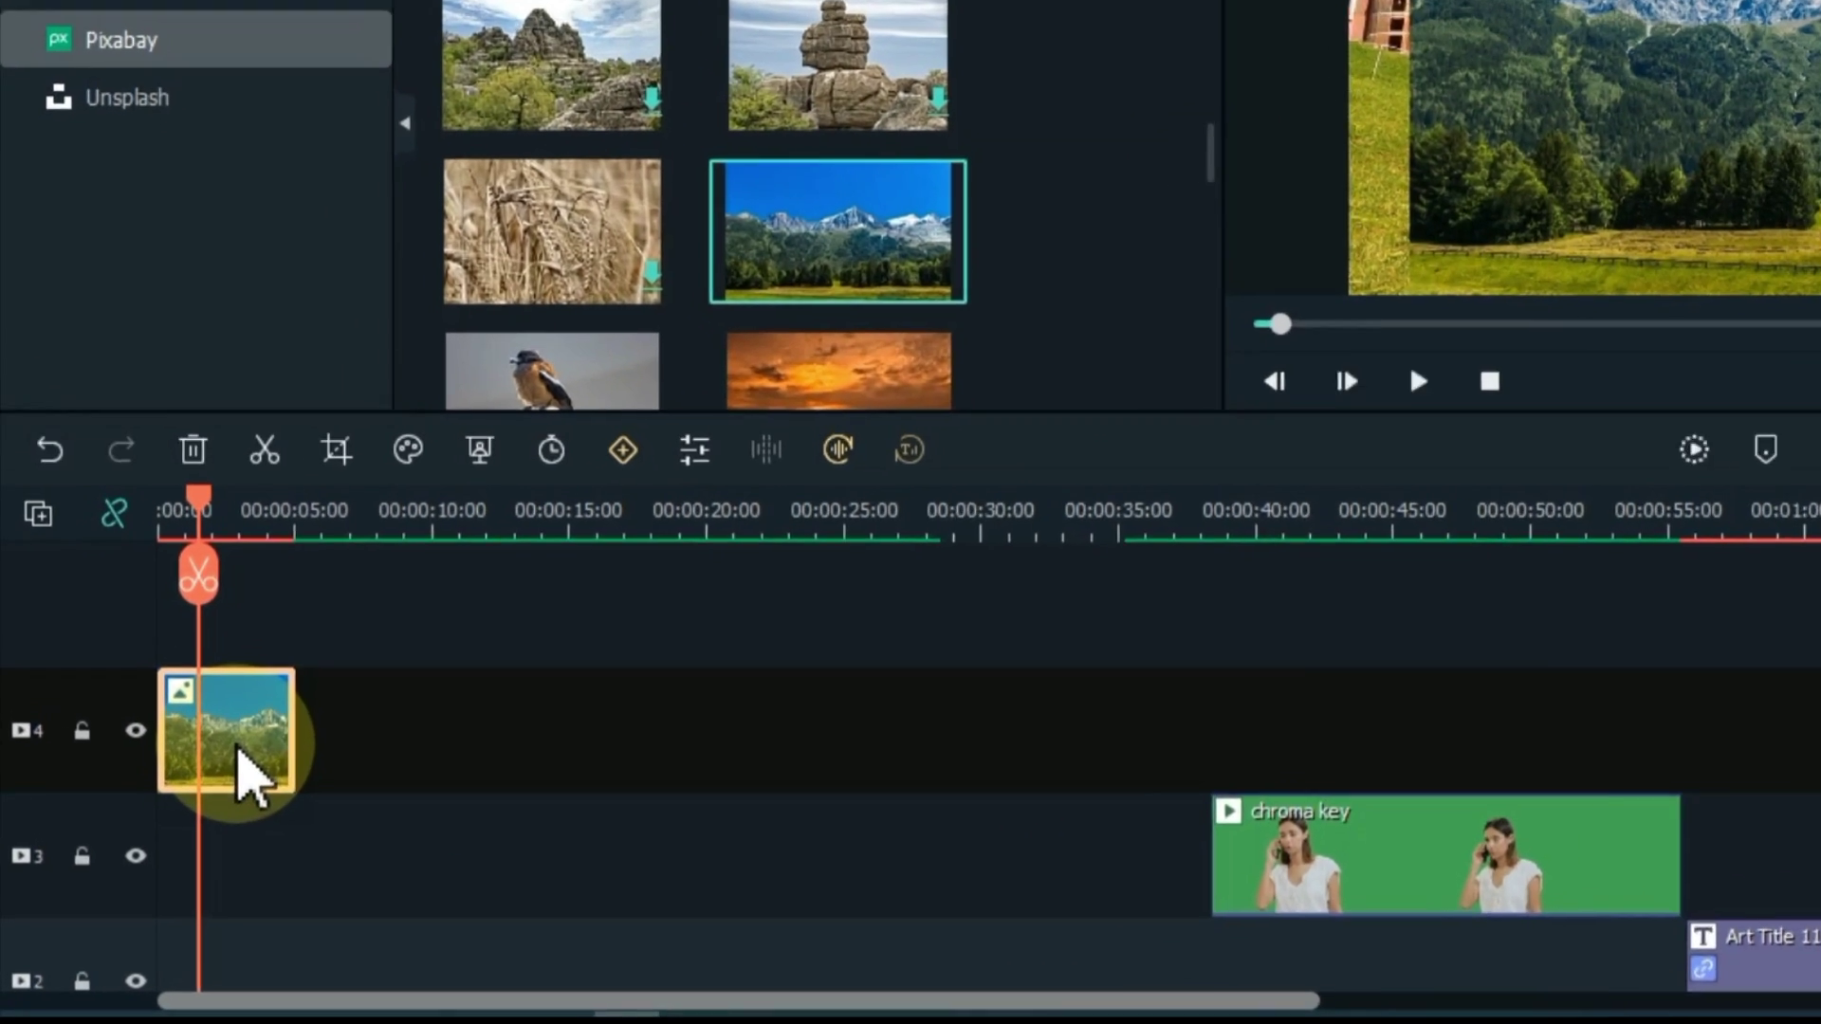
# Open the mountain photo's animation settings and set a custom keyframe near the clip's start with the scale at 52%.
pyautogui.doubleClick(168, 794)
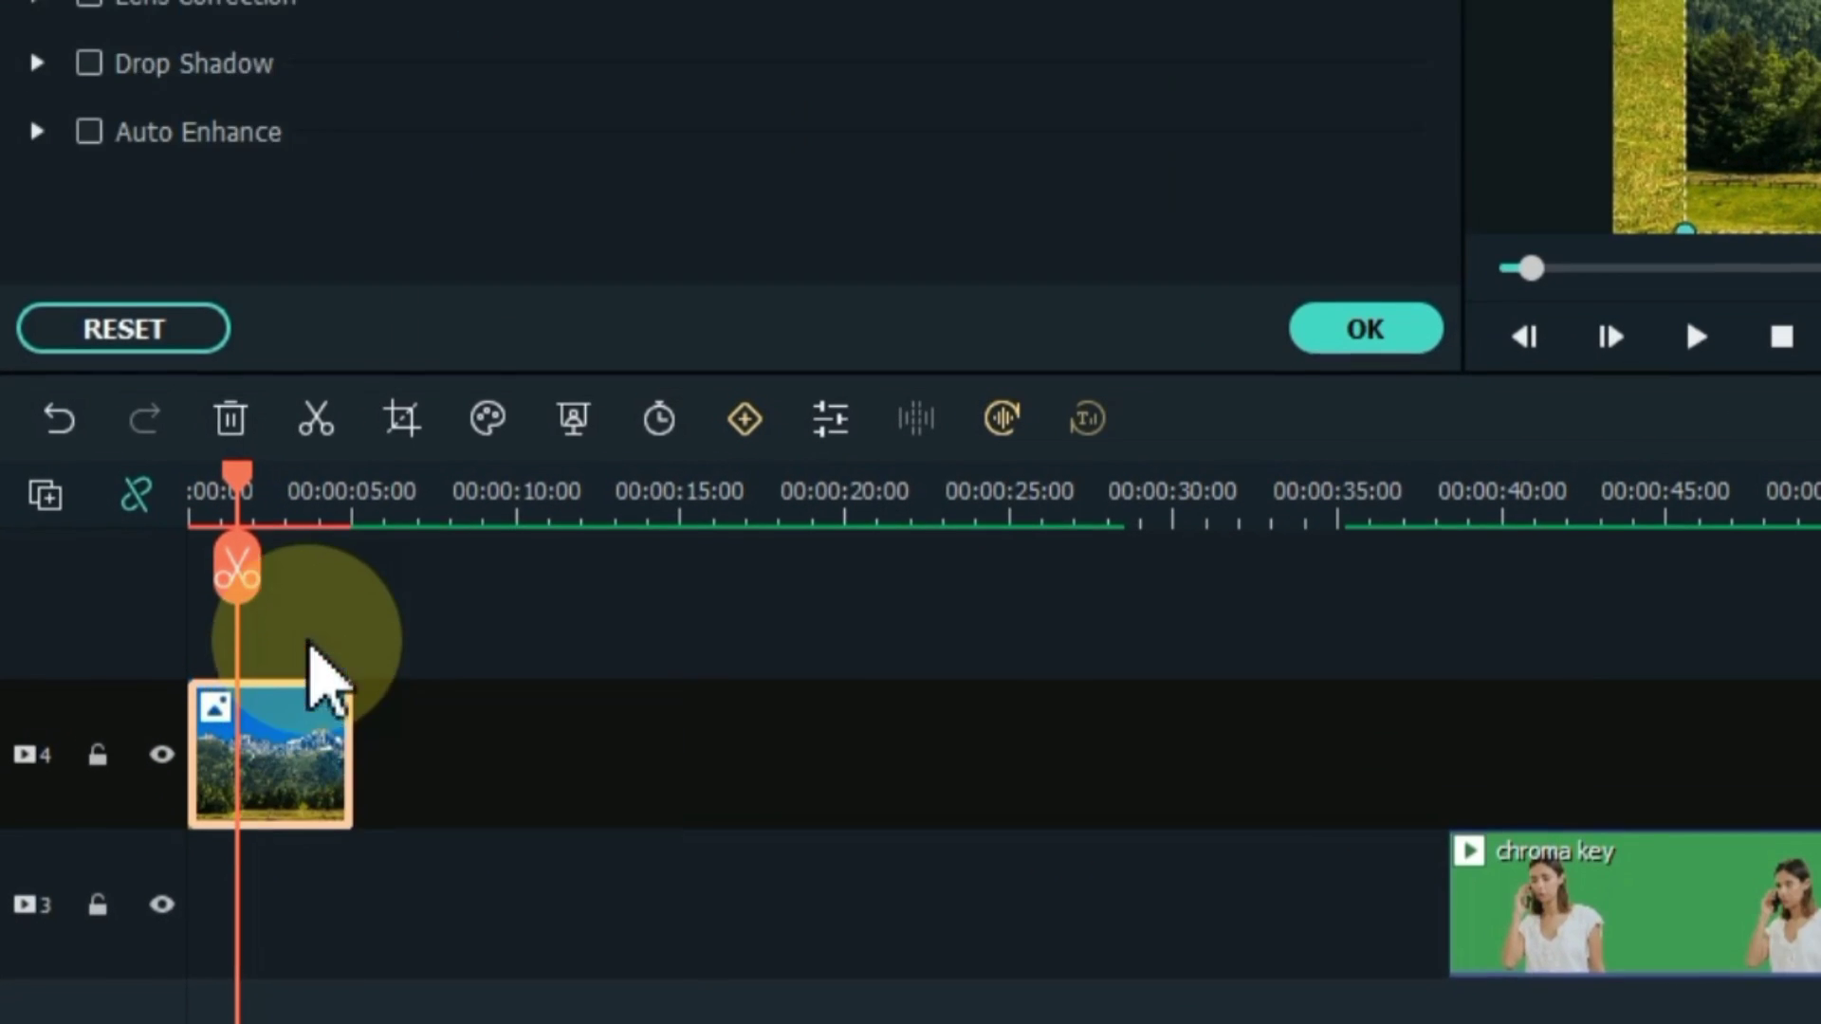
pyautogui.click(344, 107)
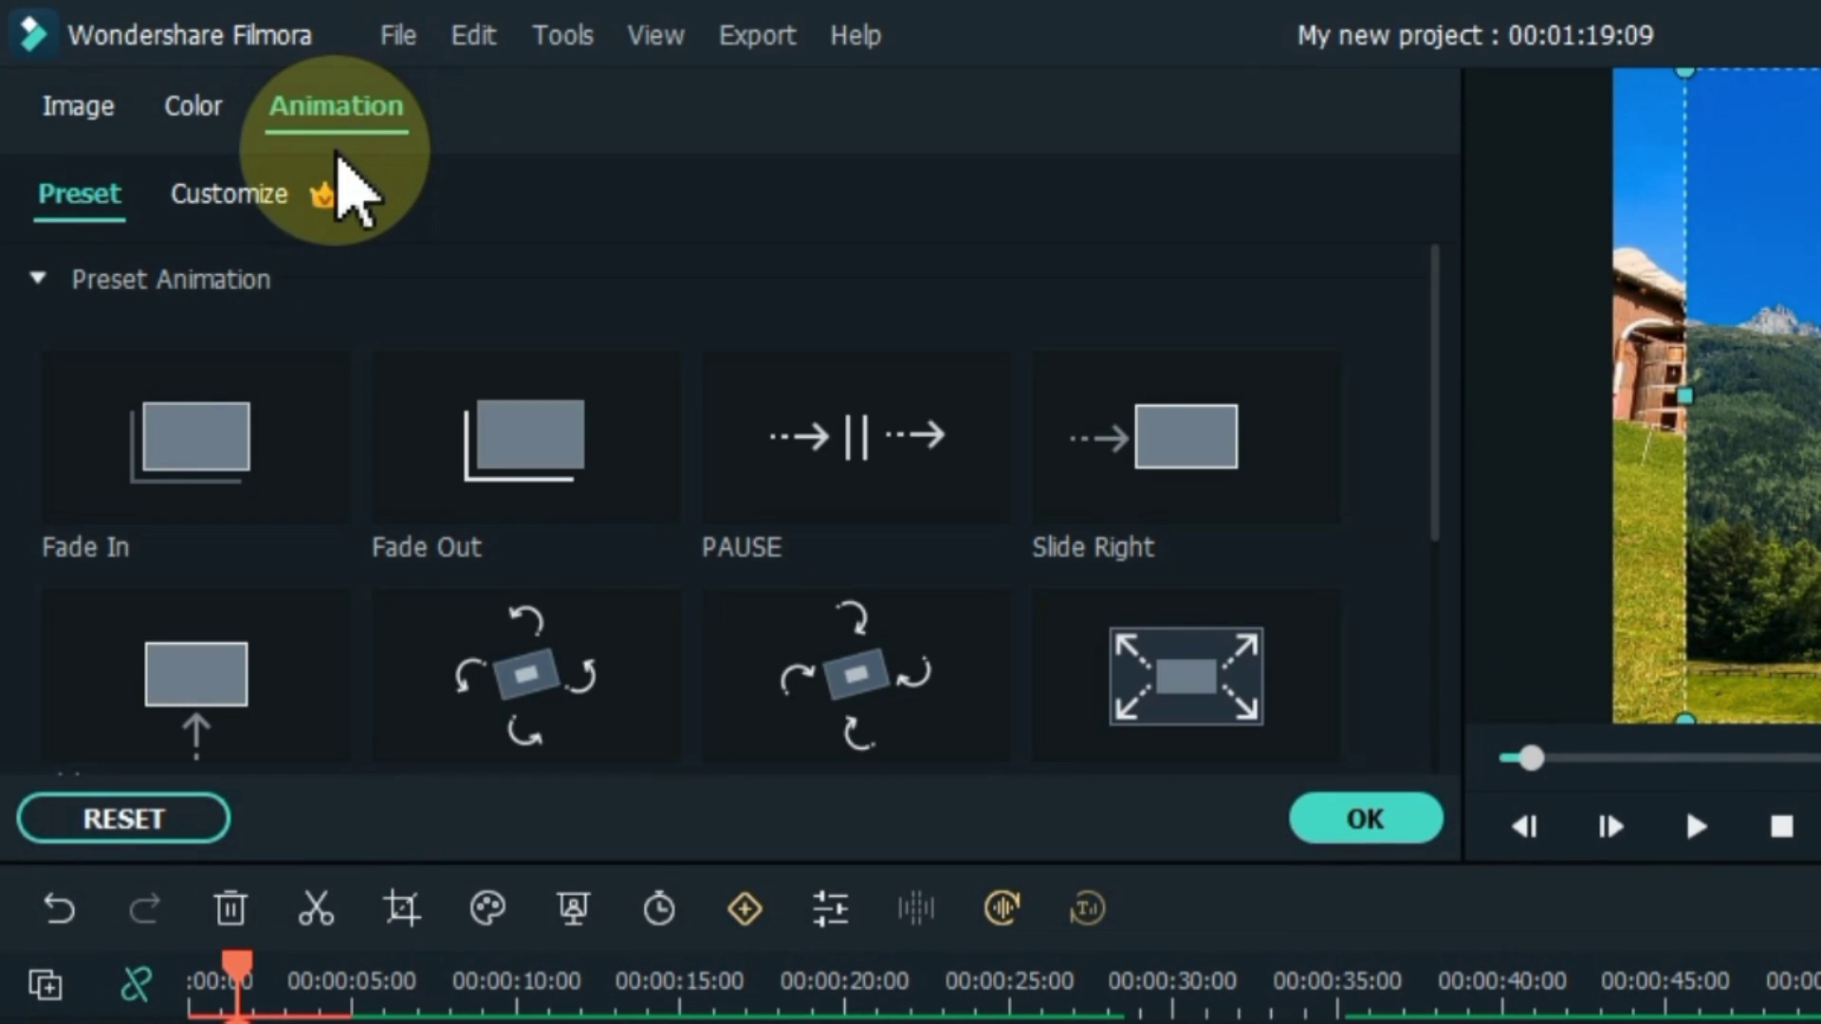
pyautogui.click(1148, 730)
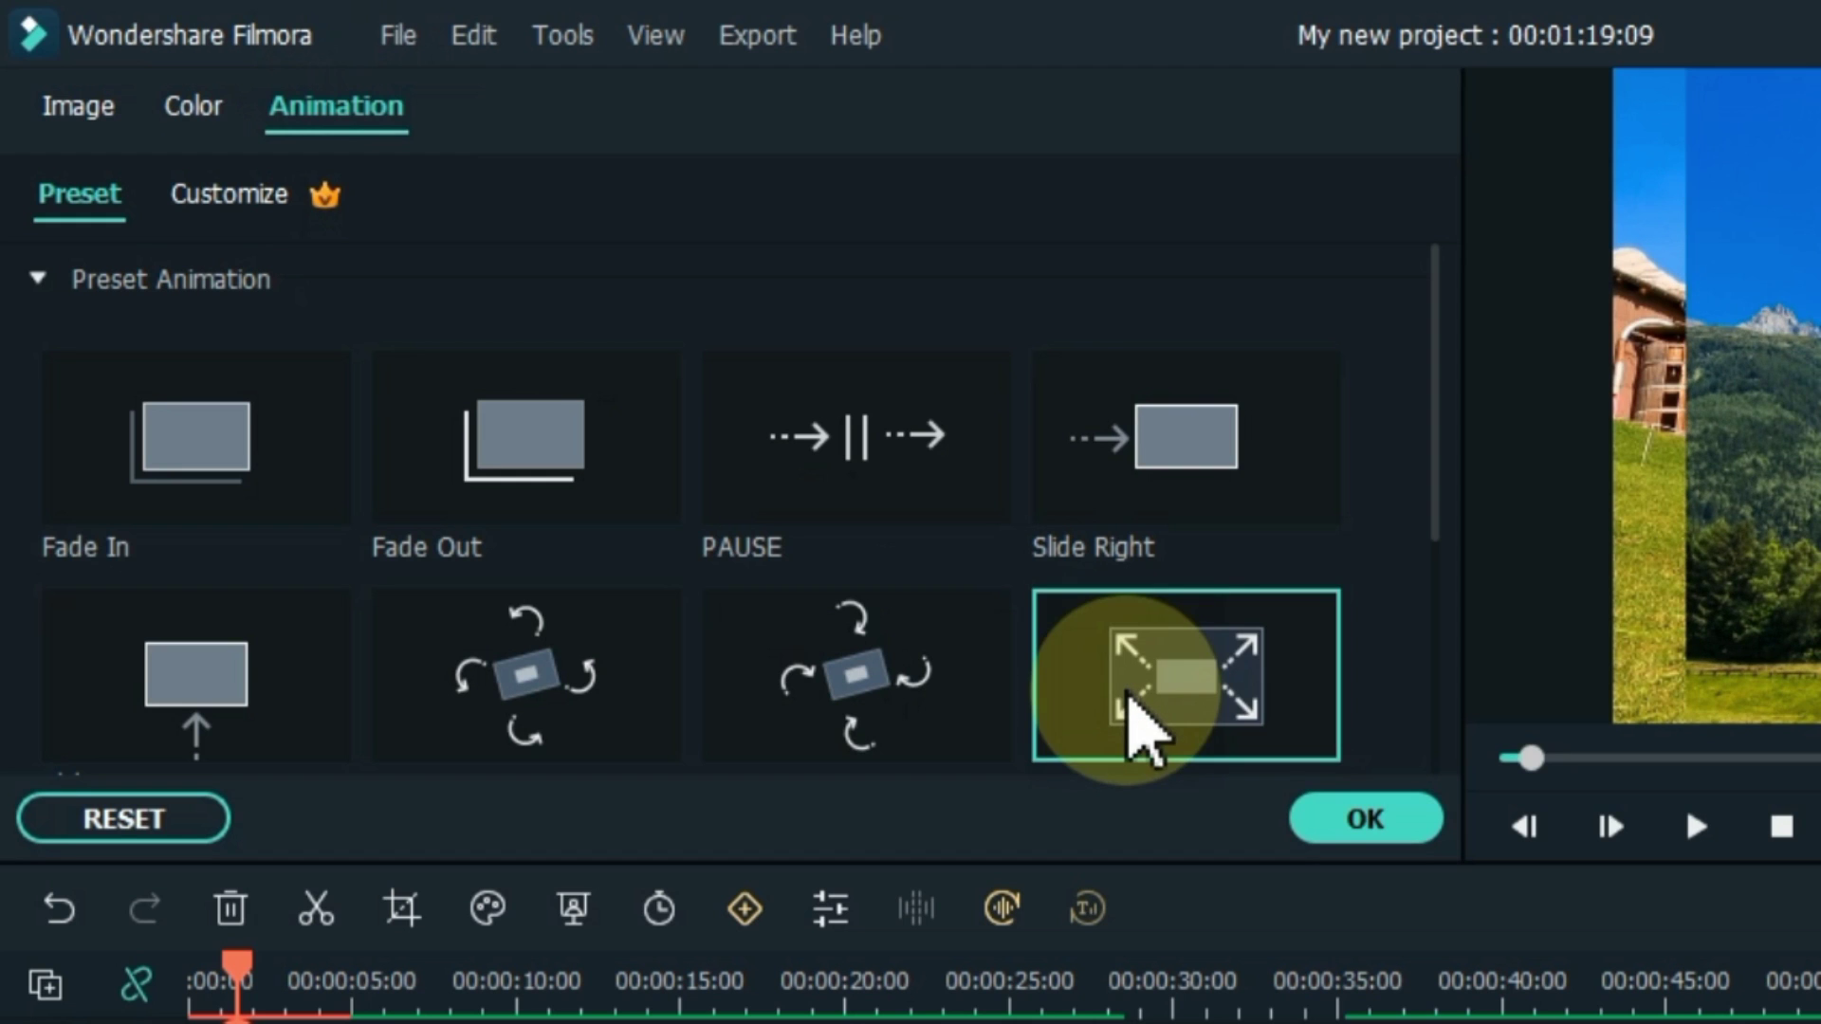
pyautogui.click(229, 194)
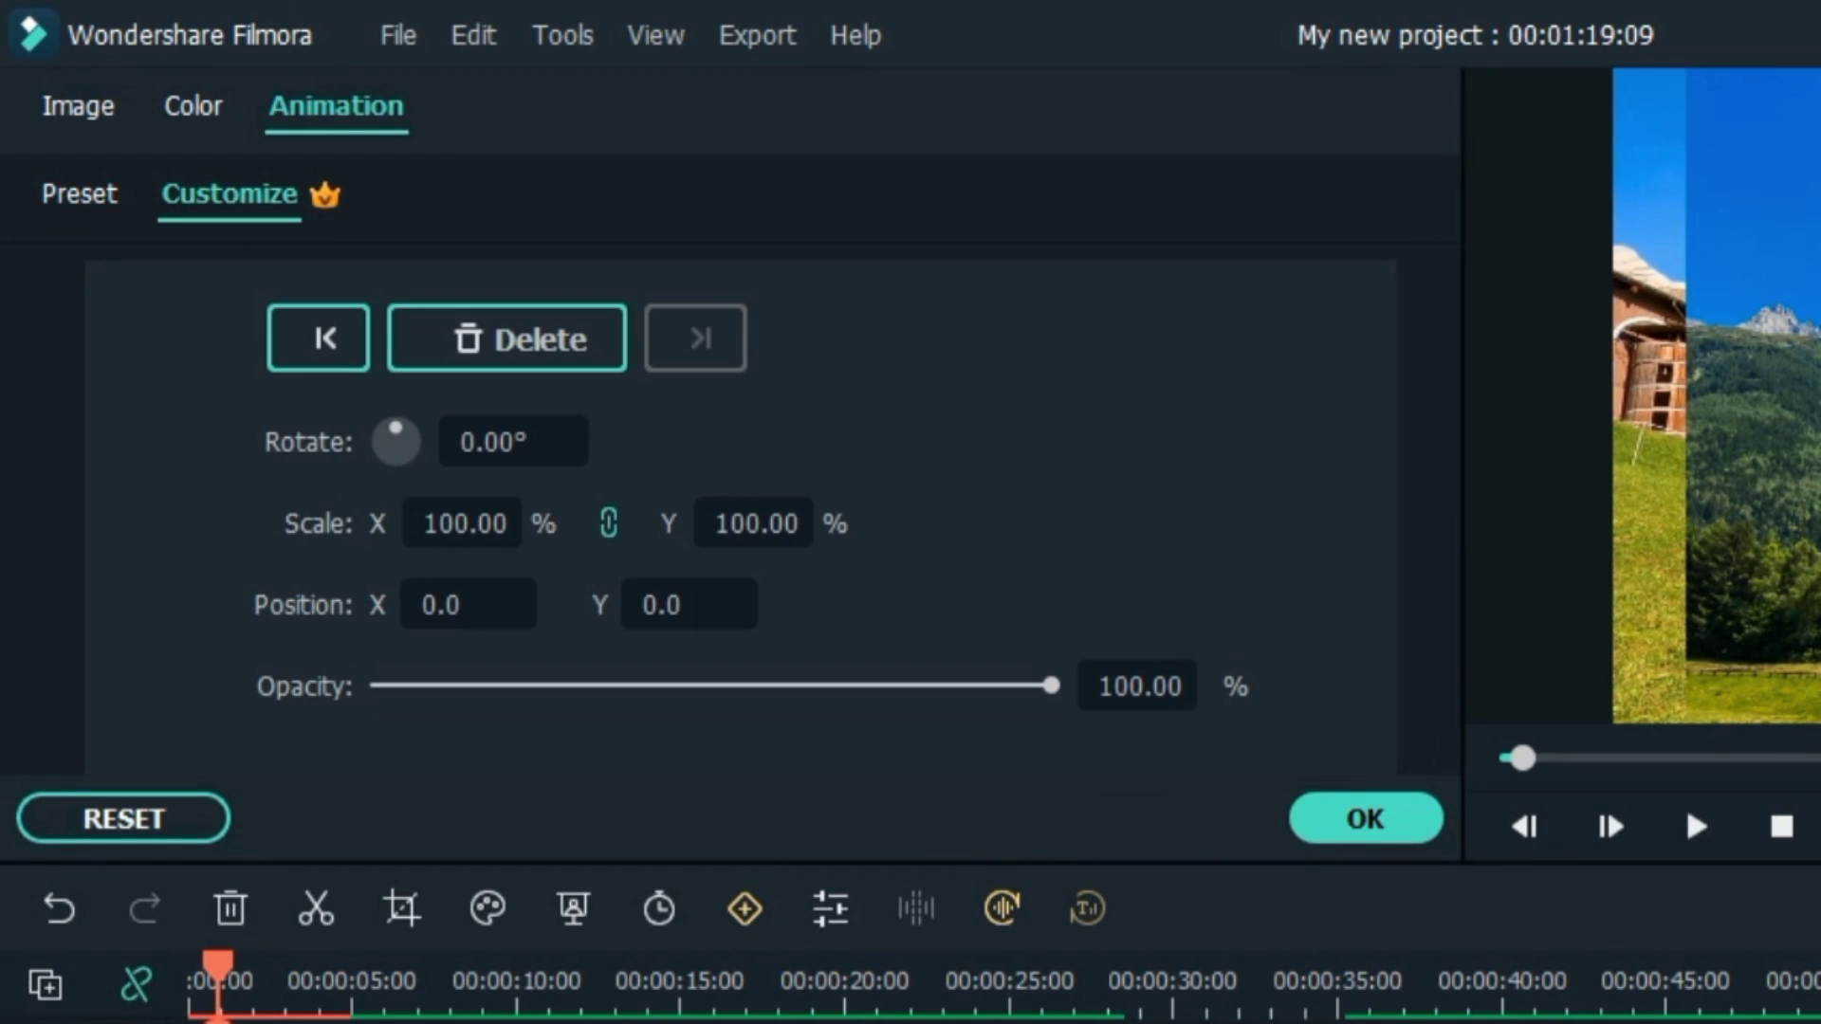
pyautogui.moveTo(711, 524)
pyautogui.mouseDown()
pyautogui.moveTo(774, 525)
pyautogui.moveTo(733, 524)
pyautogui.mouseUp()
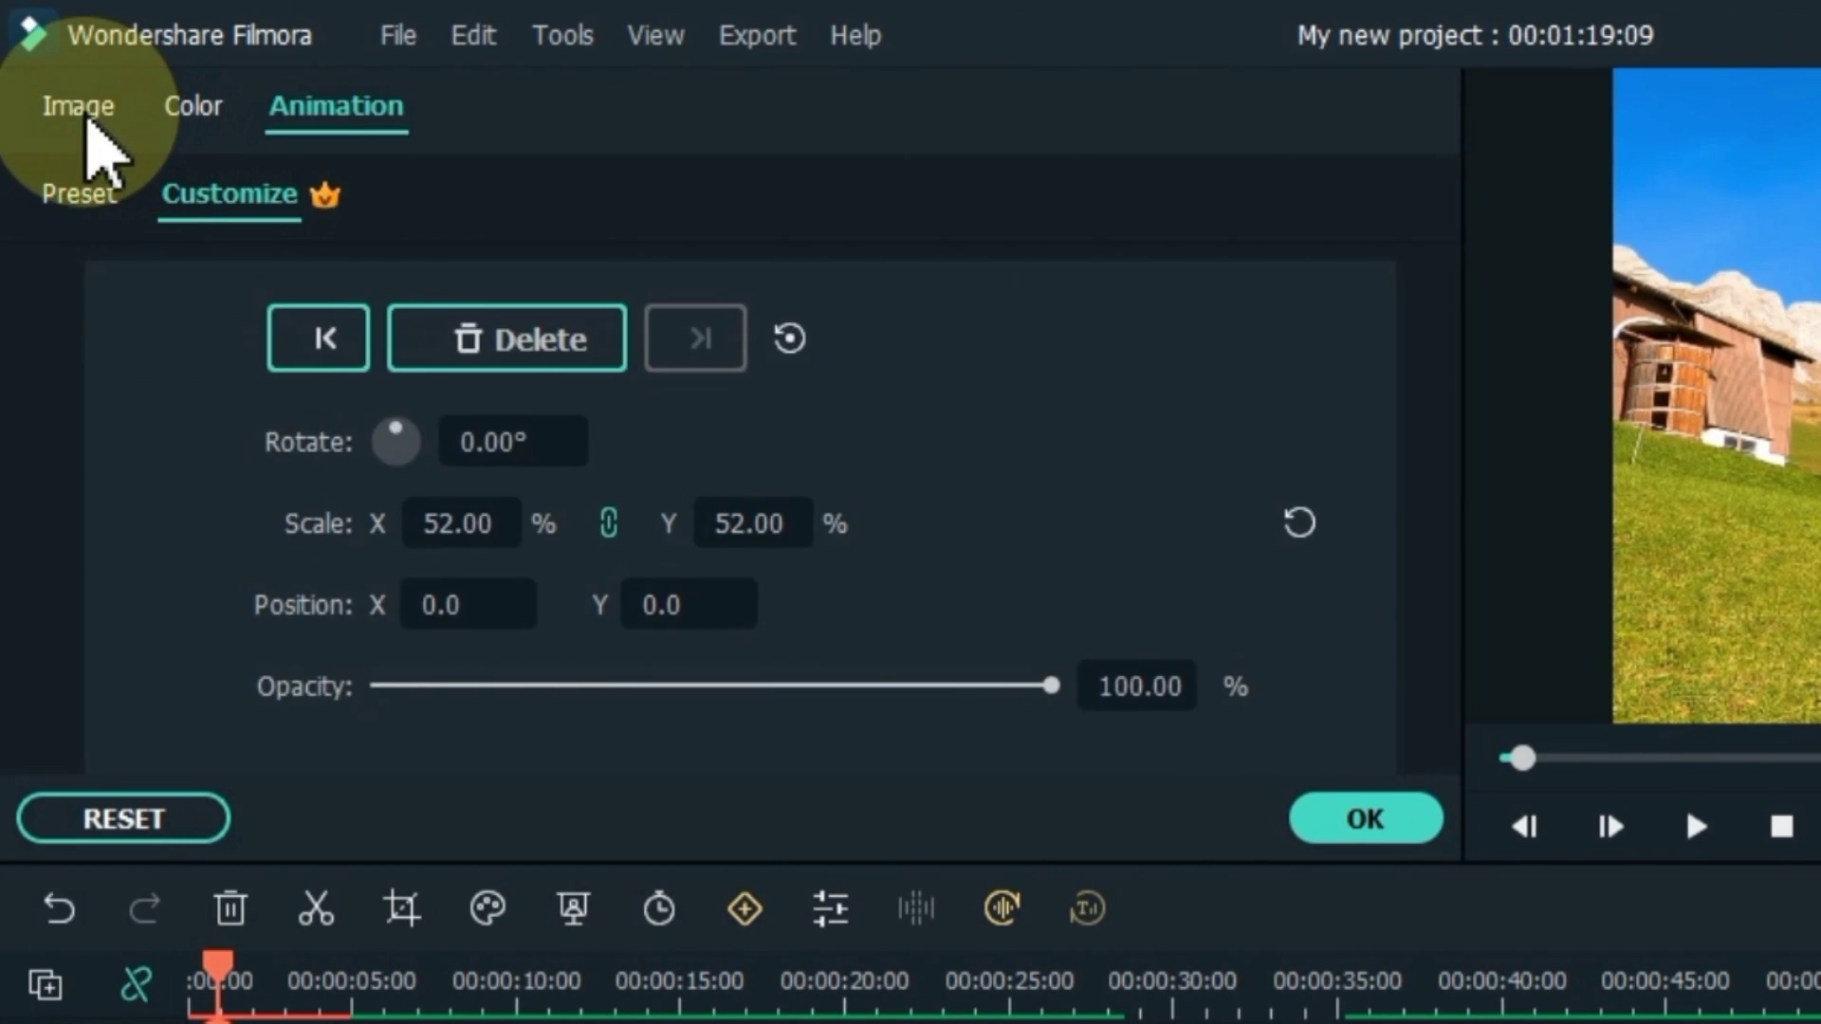
# Enable Drop Shadow for the mountain photo and accept the clip settings.
pyautogui.click(0, 114)
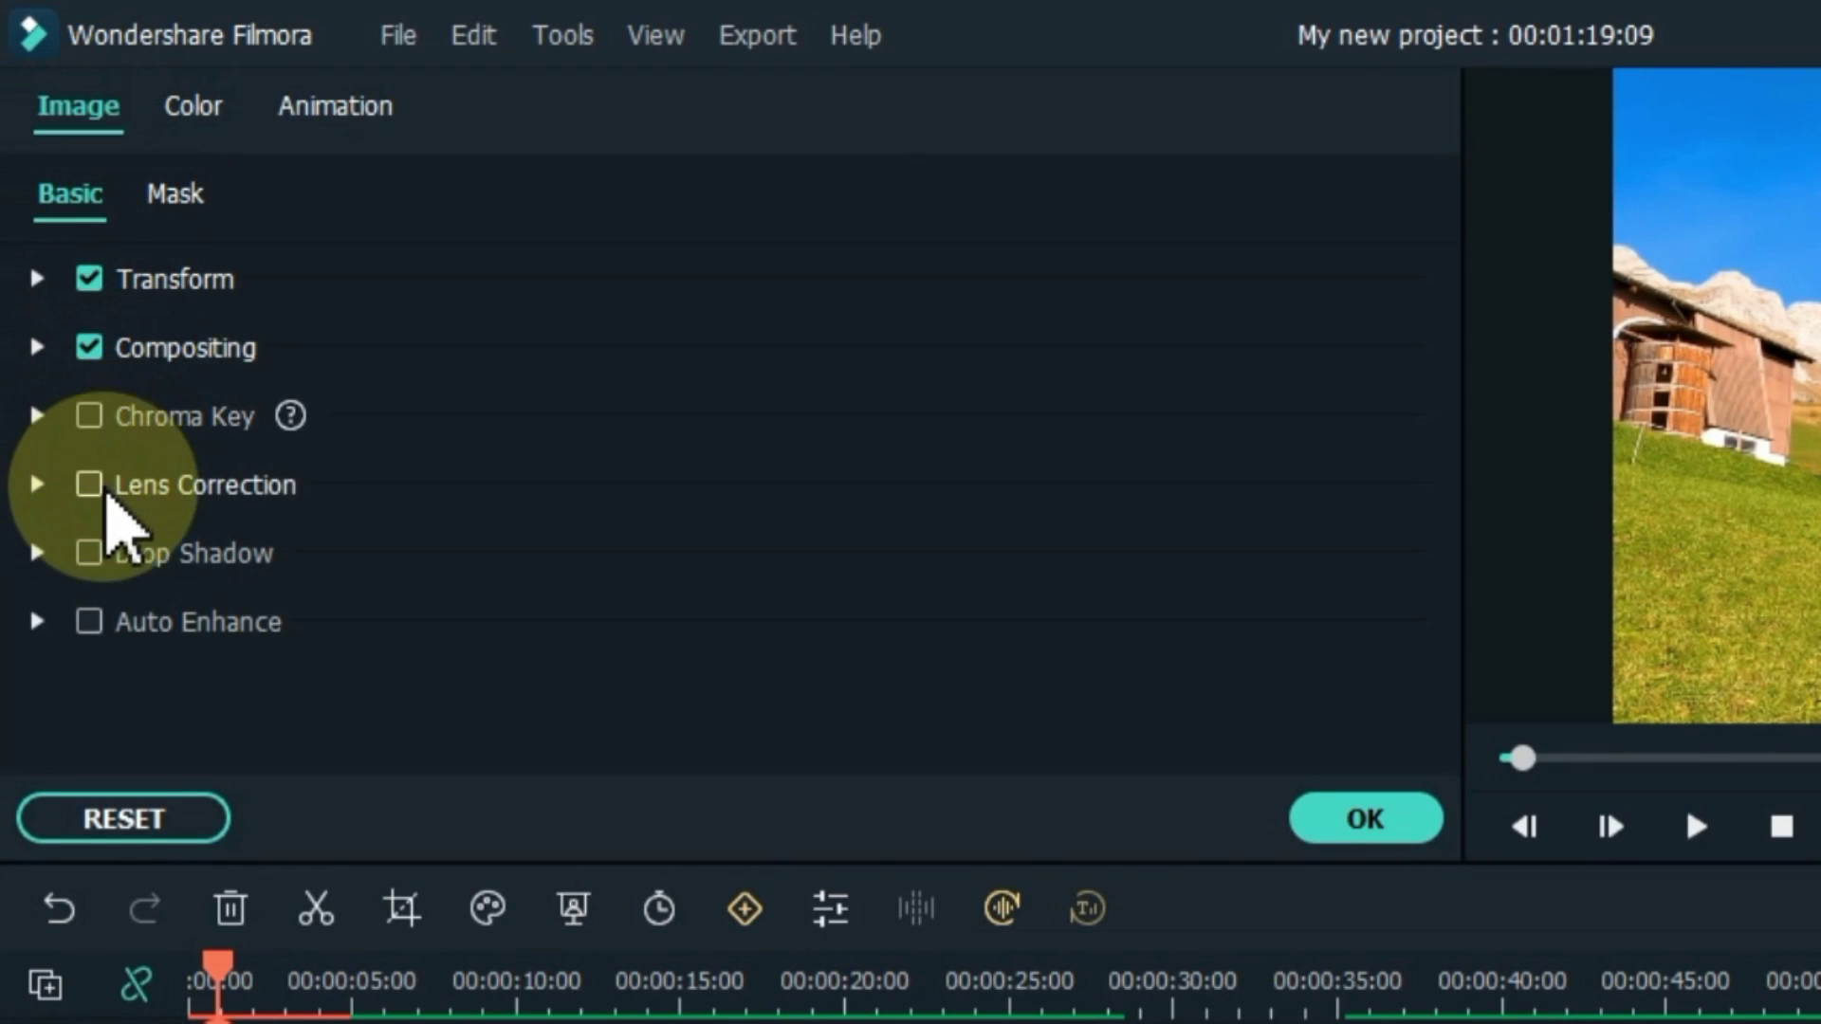
pyautogui.click(91, 554)
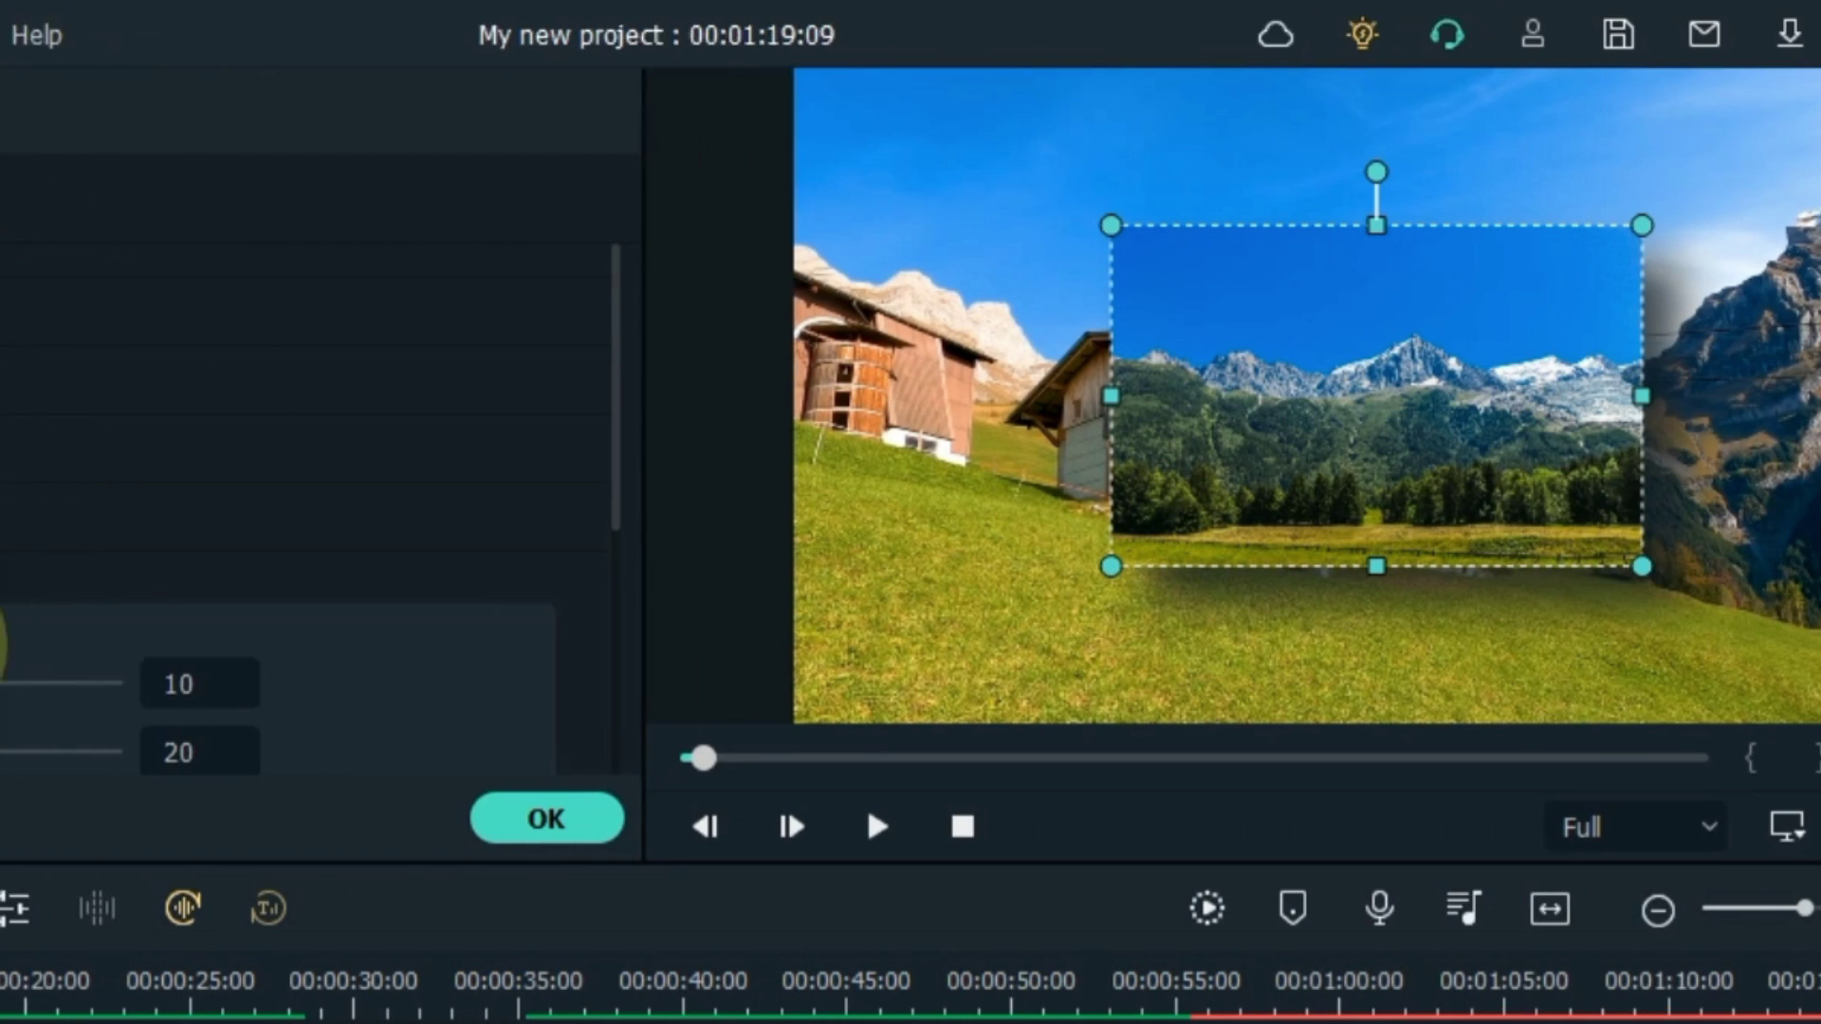
pyautogui.click(527, 818)
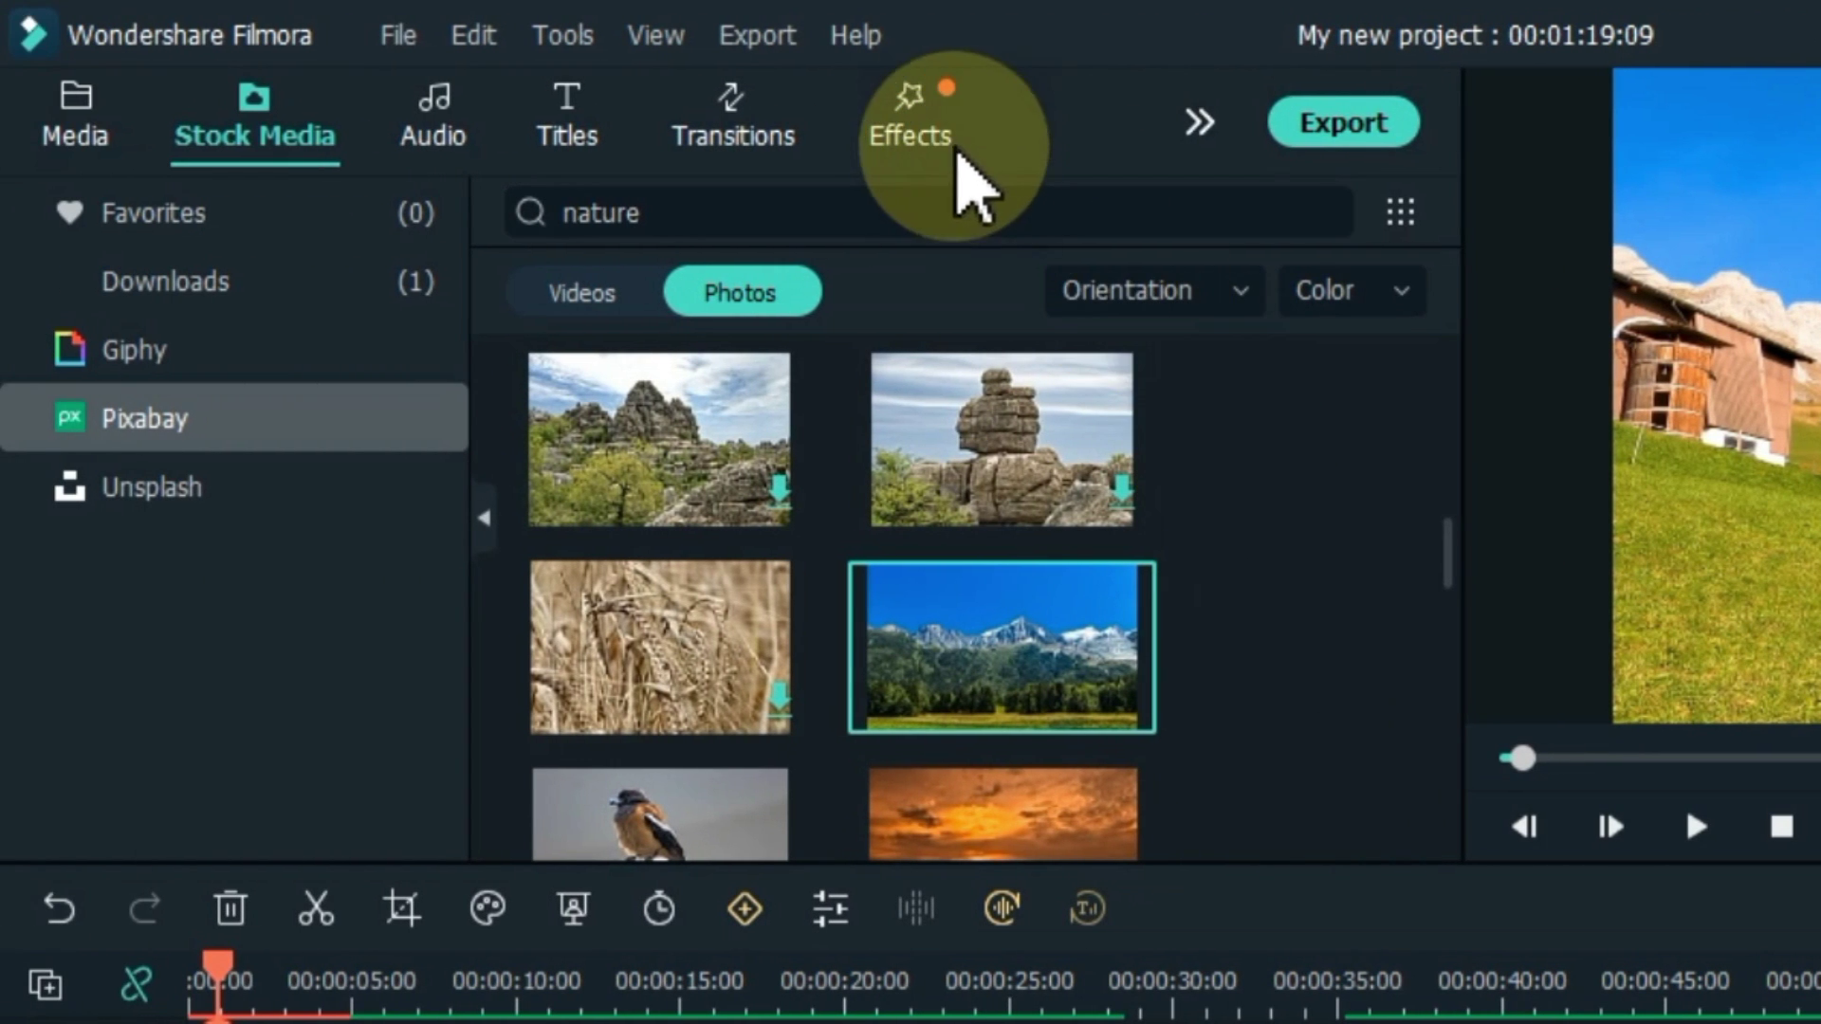
# Find the Border effect among the recommended effects and apply it to the mountain photo on video track 4.
pyautogui.click(924, 138)
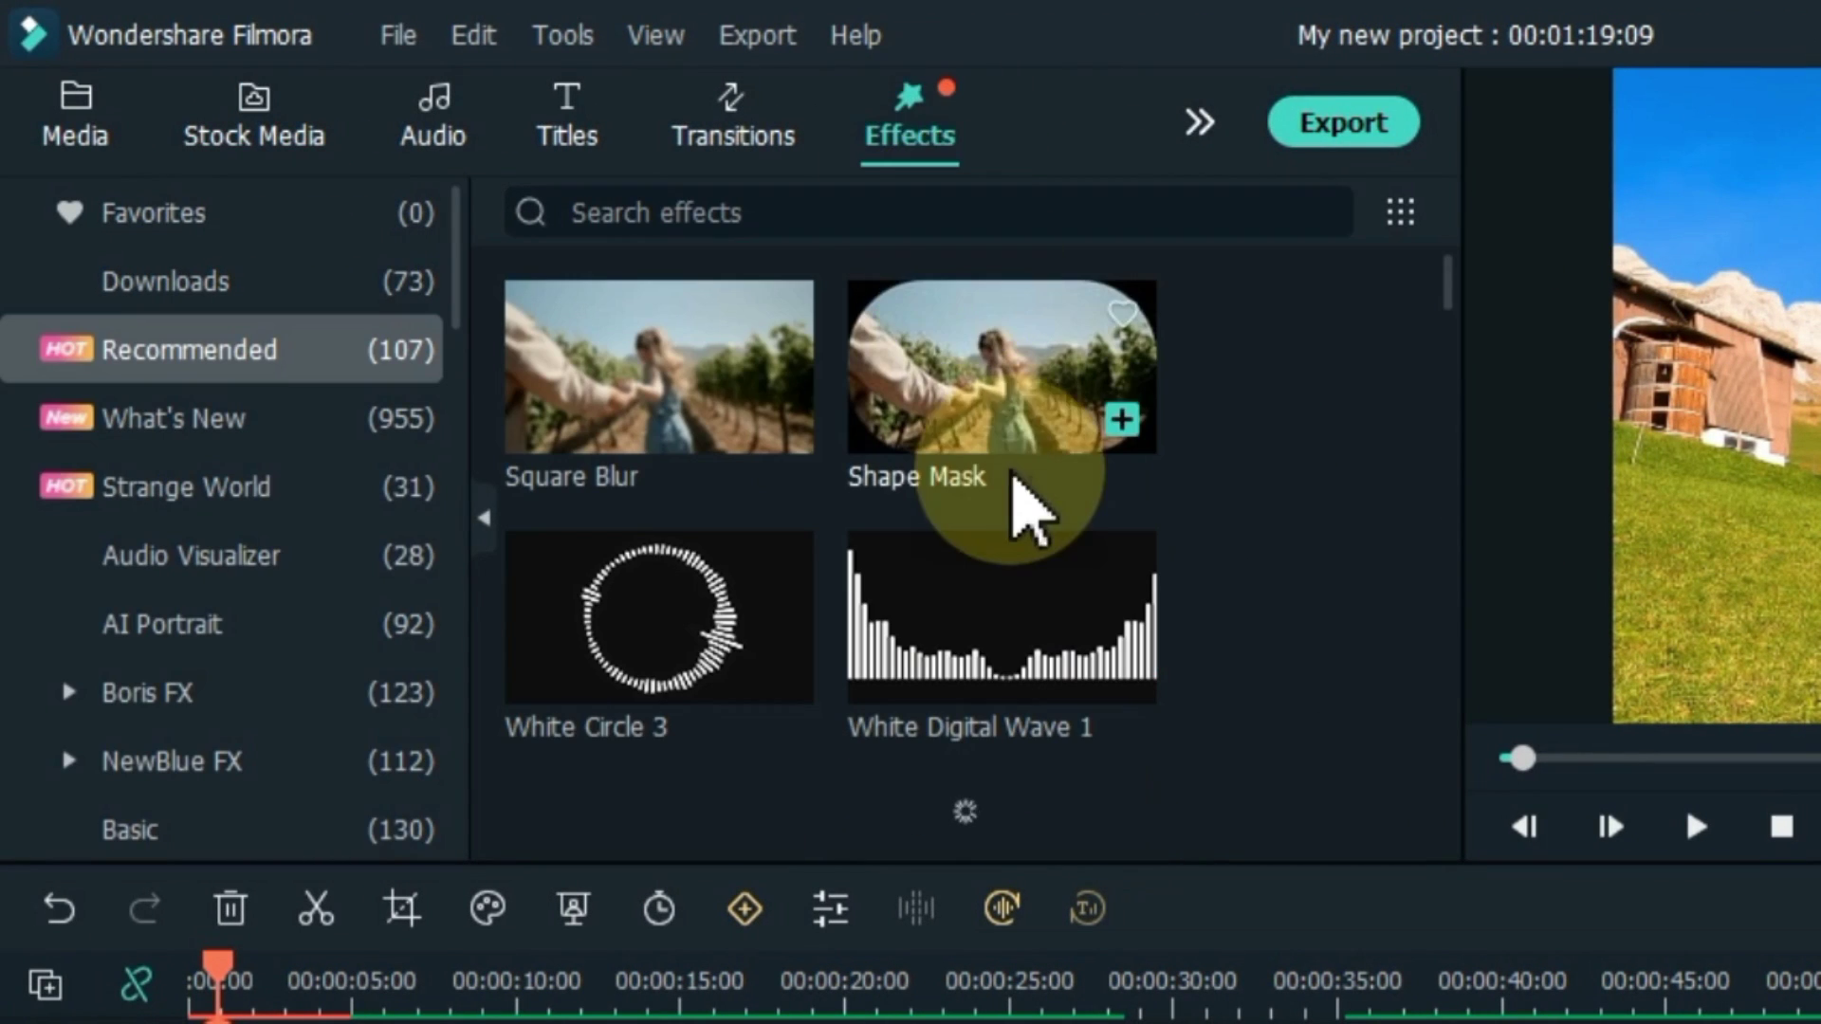
pyautogui.scroll(-8, 924, 512)
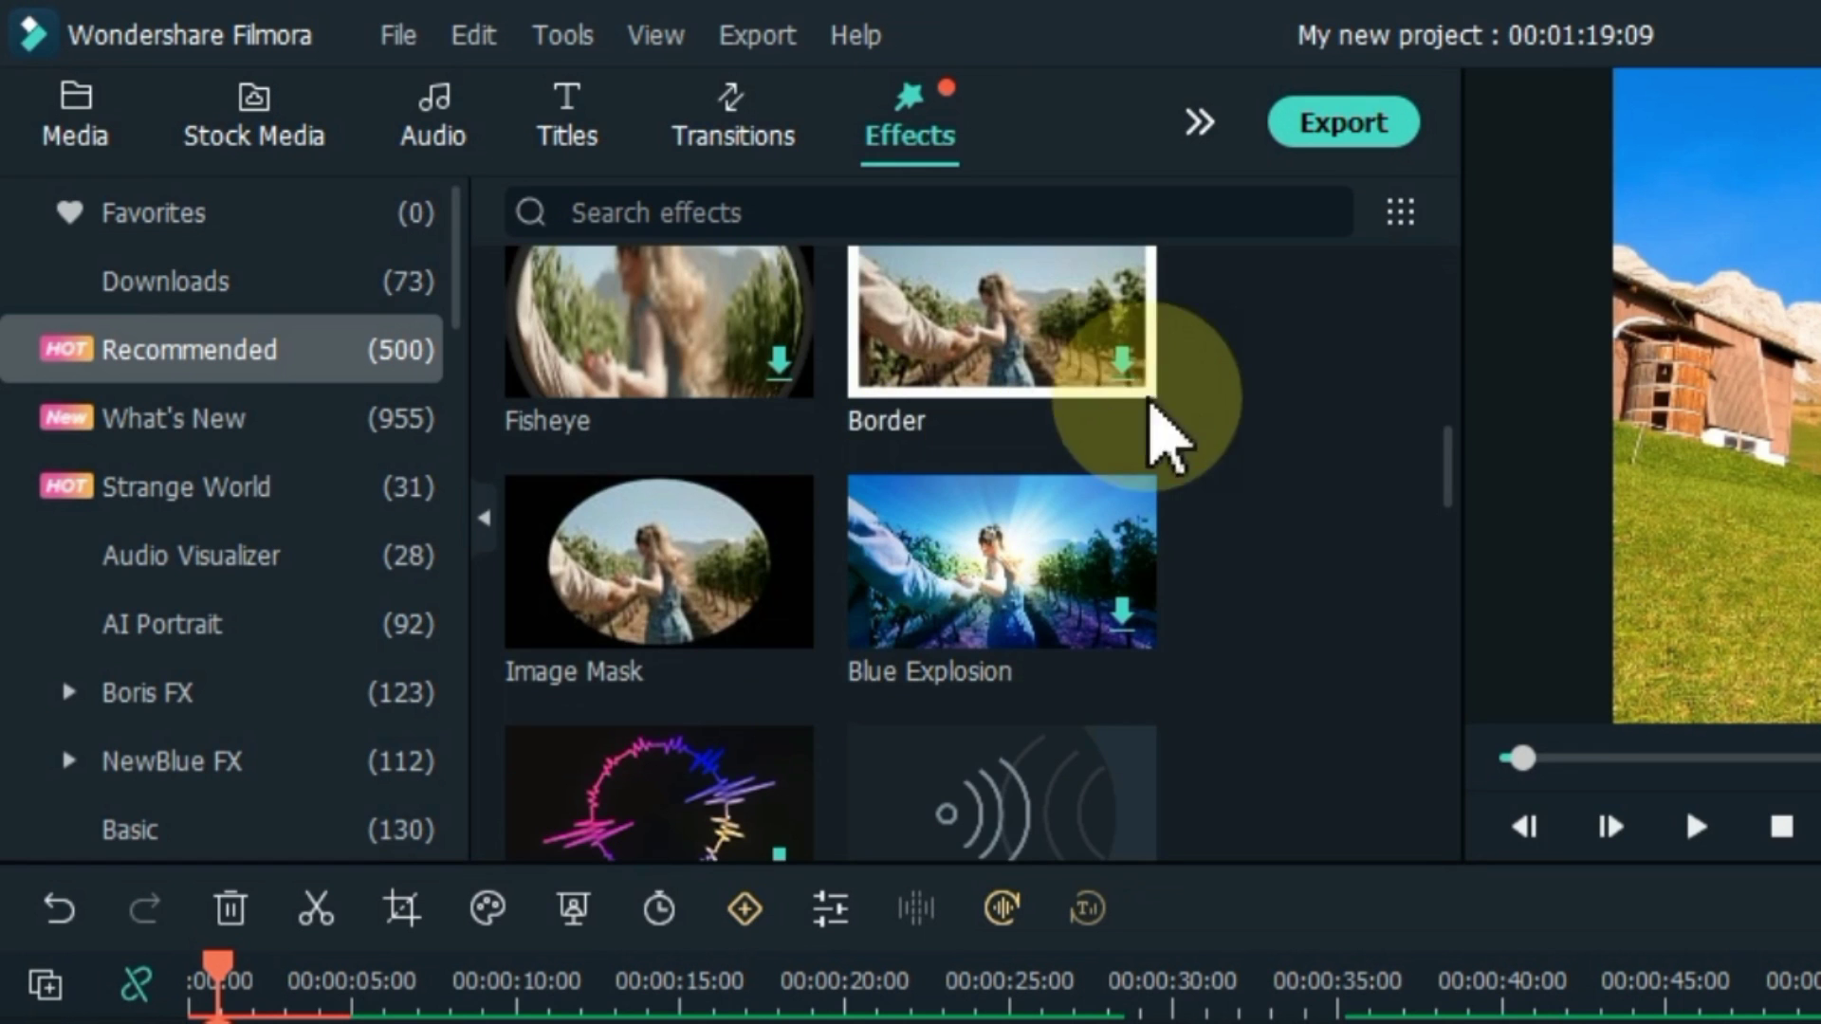
pyautogui.moveTo(1453, 467); pyautogui.dragTo(1447, 403)
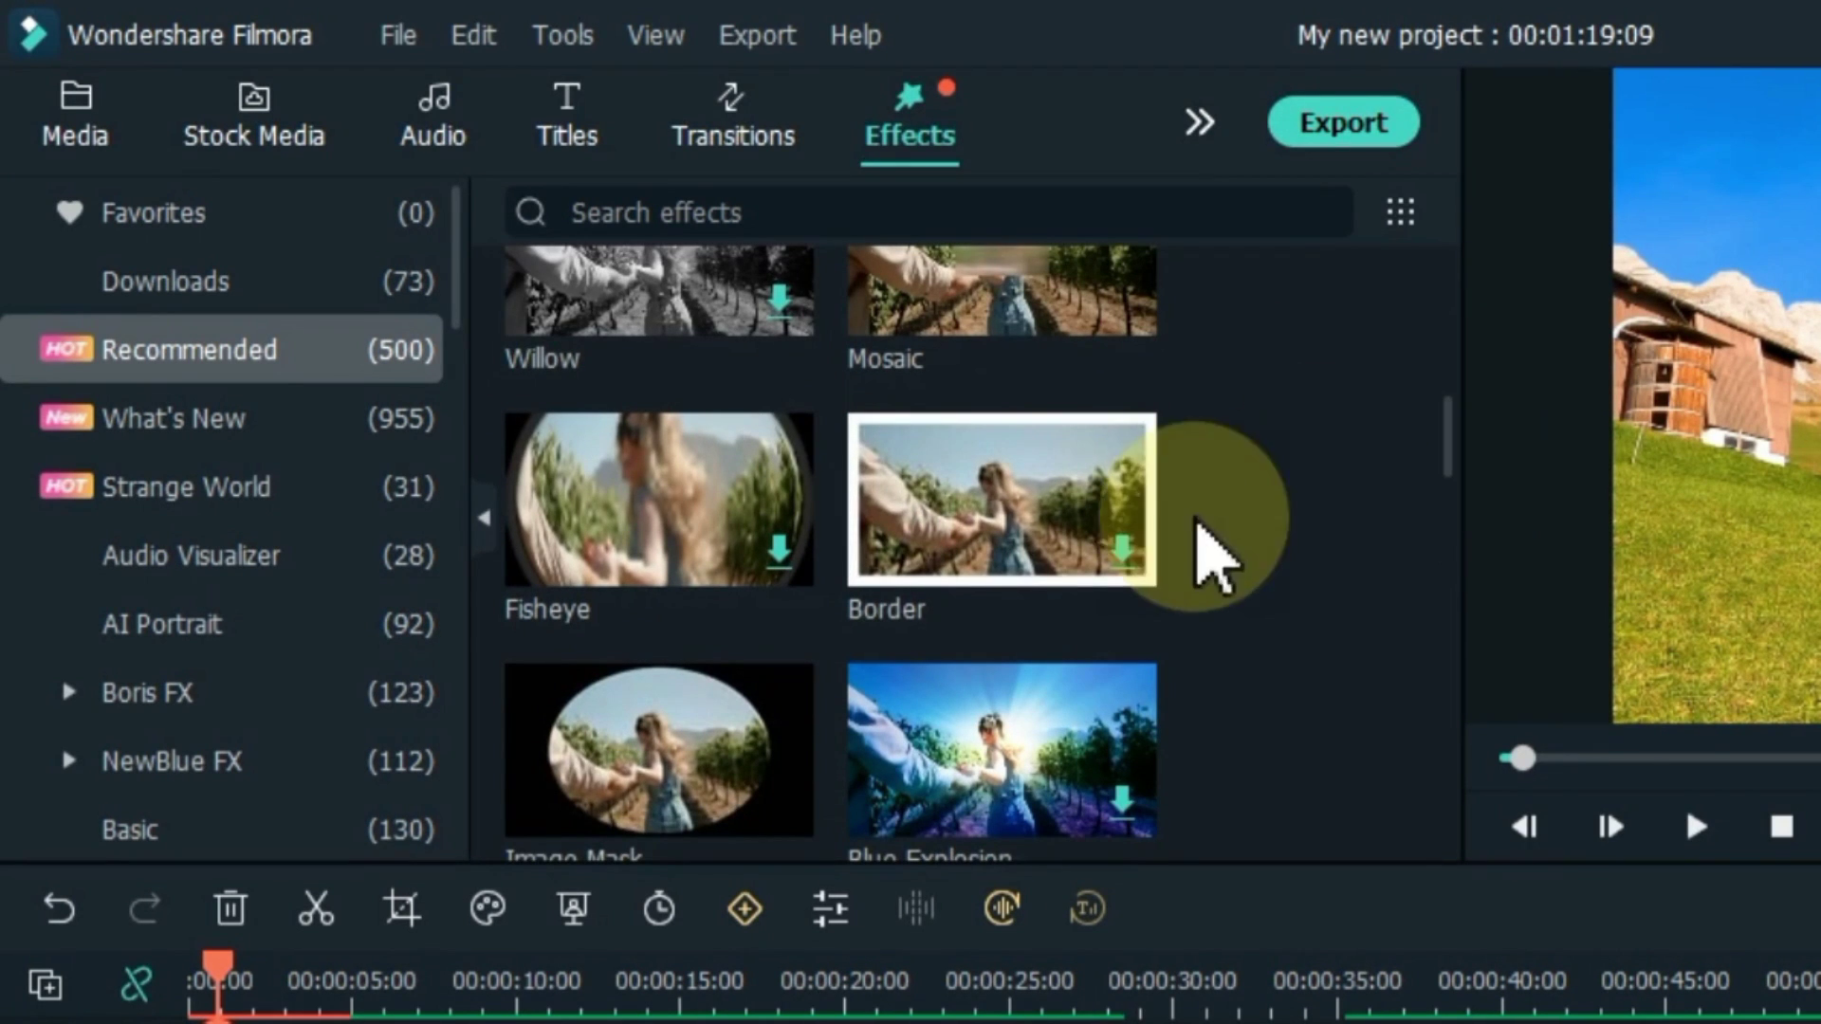
pyautogui.click(913, 569)
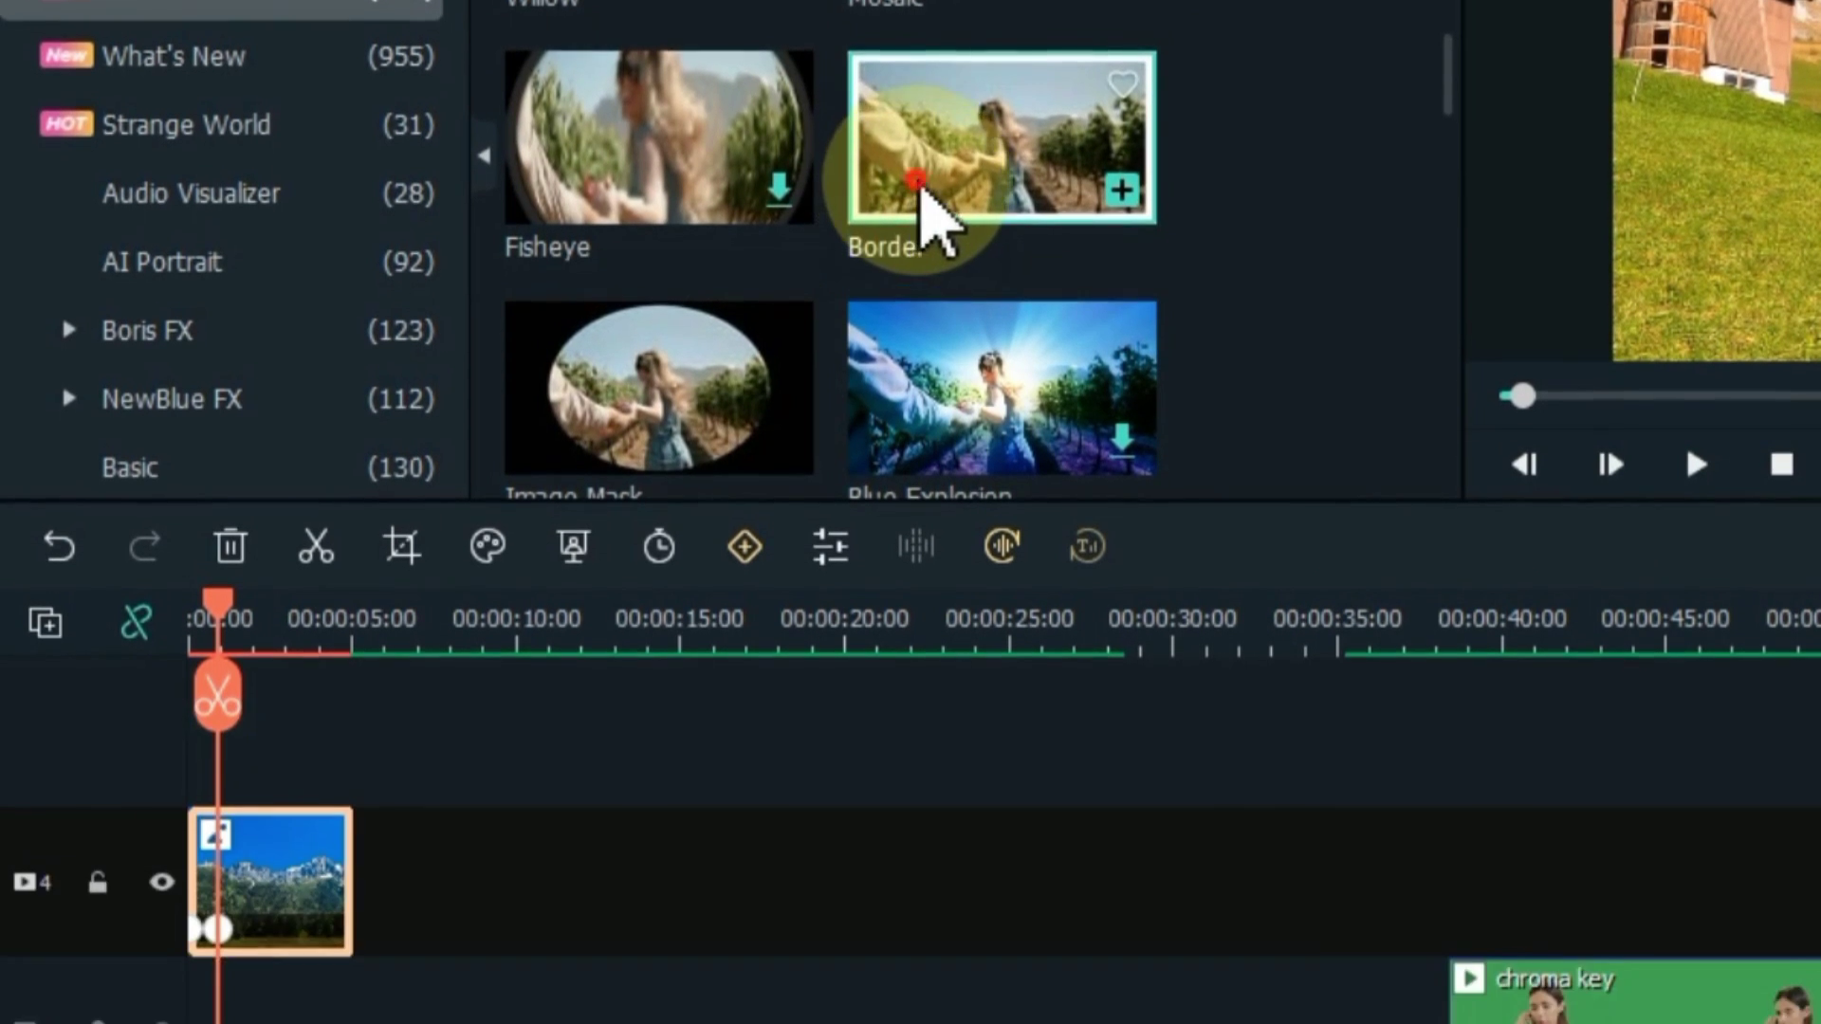
pyautogui.moveTo(925, 579); pyautogui.dragTo(256, 1023)
pyautogui.moveTo(255, 661); pyautogui.dragTo(256, 660)
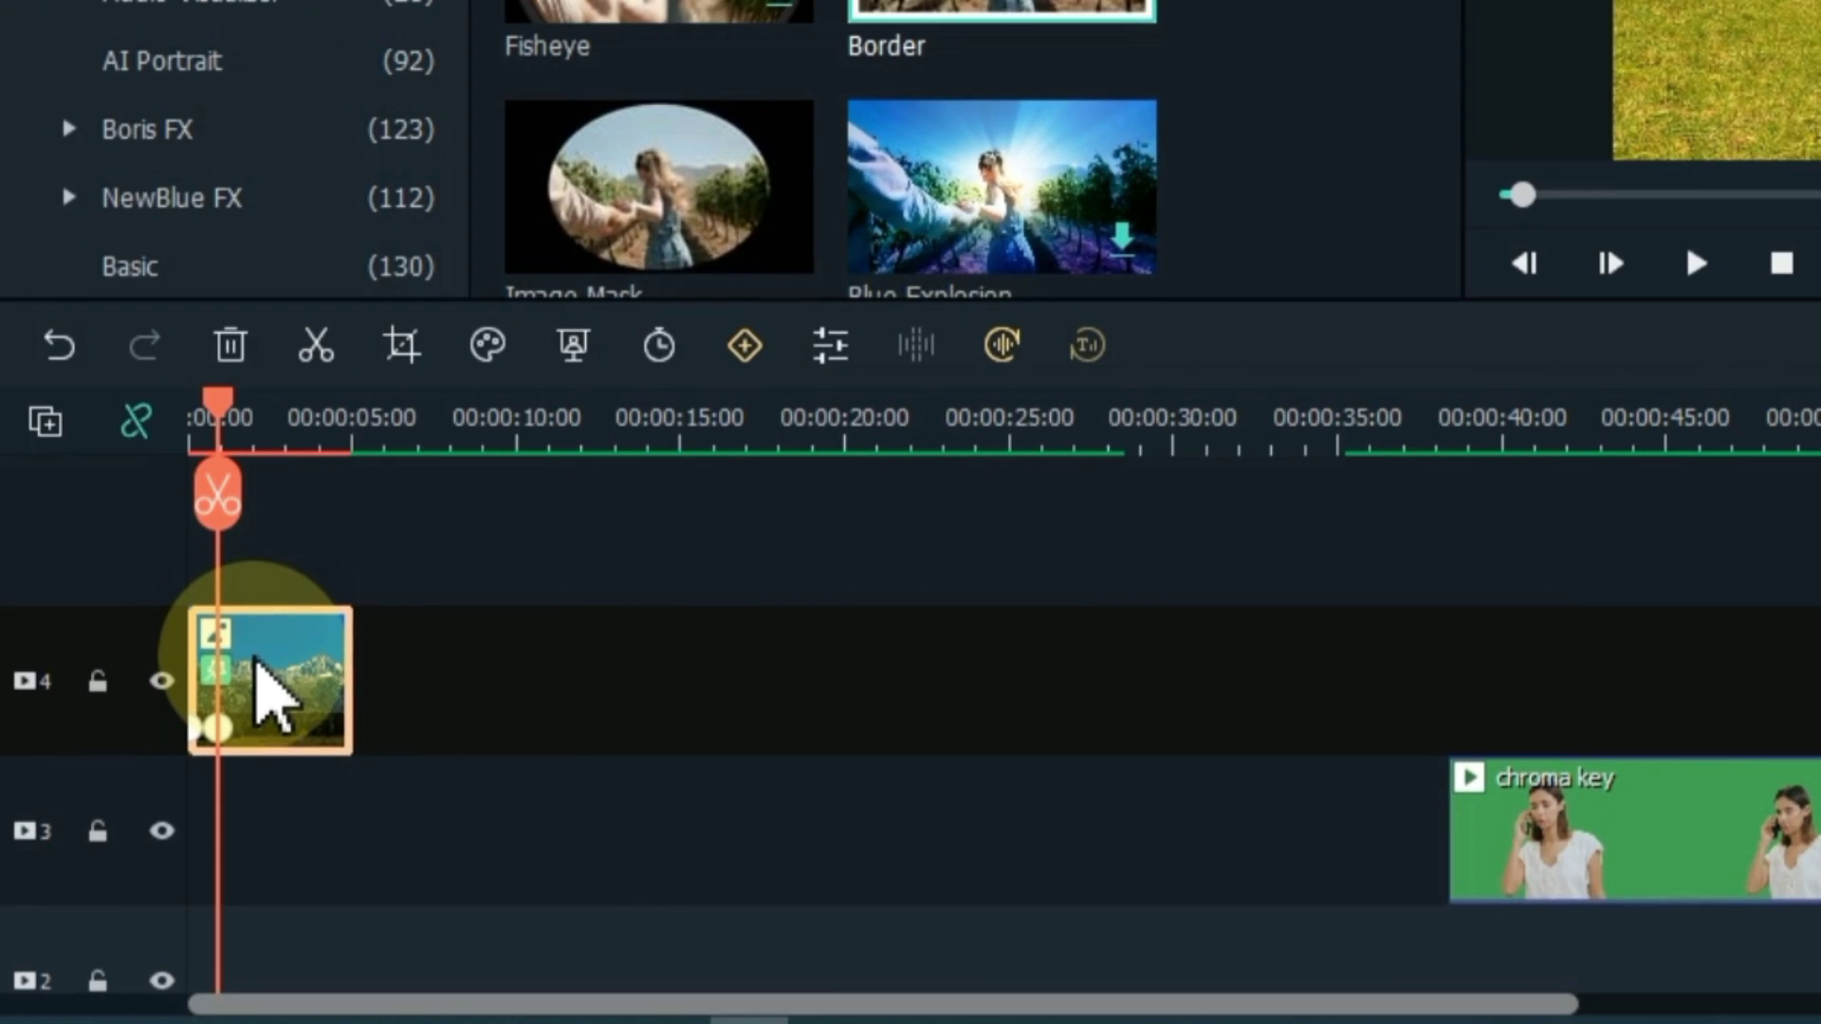
# Open the mountain photo's Border effect settings and change the border's start color to red.
pyautogui.doubleClick(268, 693)
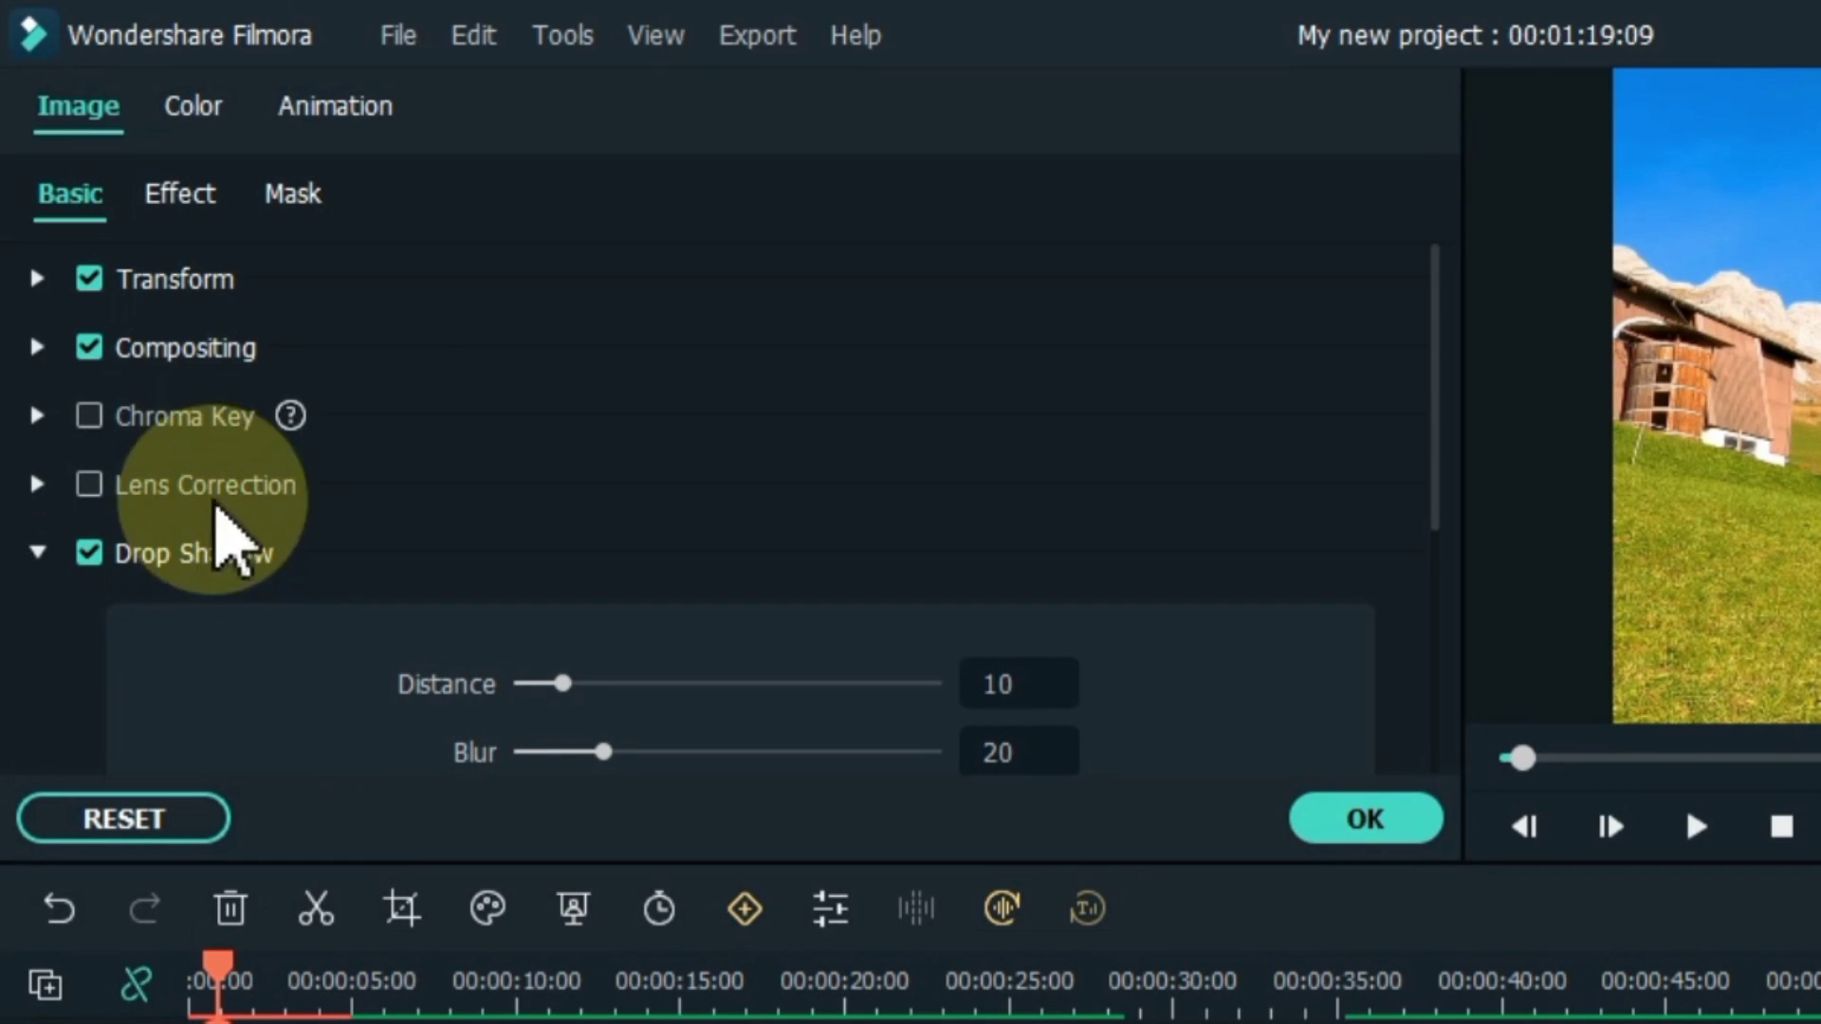
pyautogui.click(177, 204)
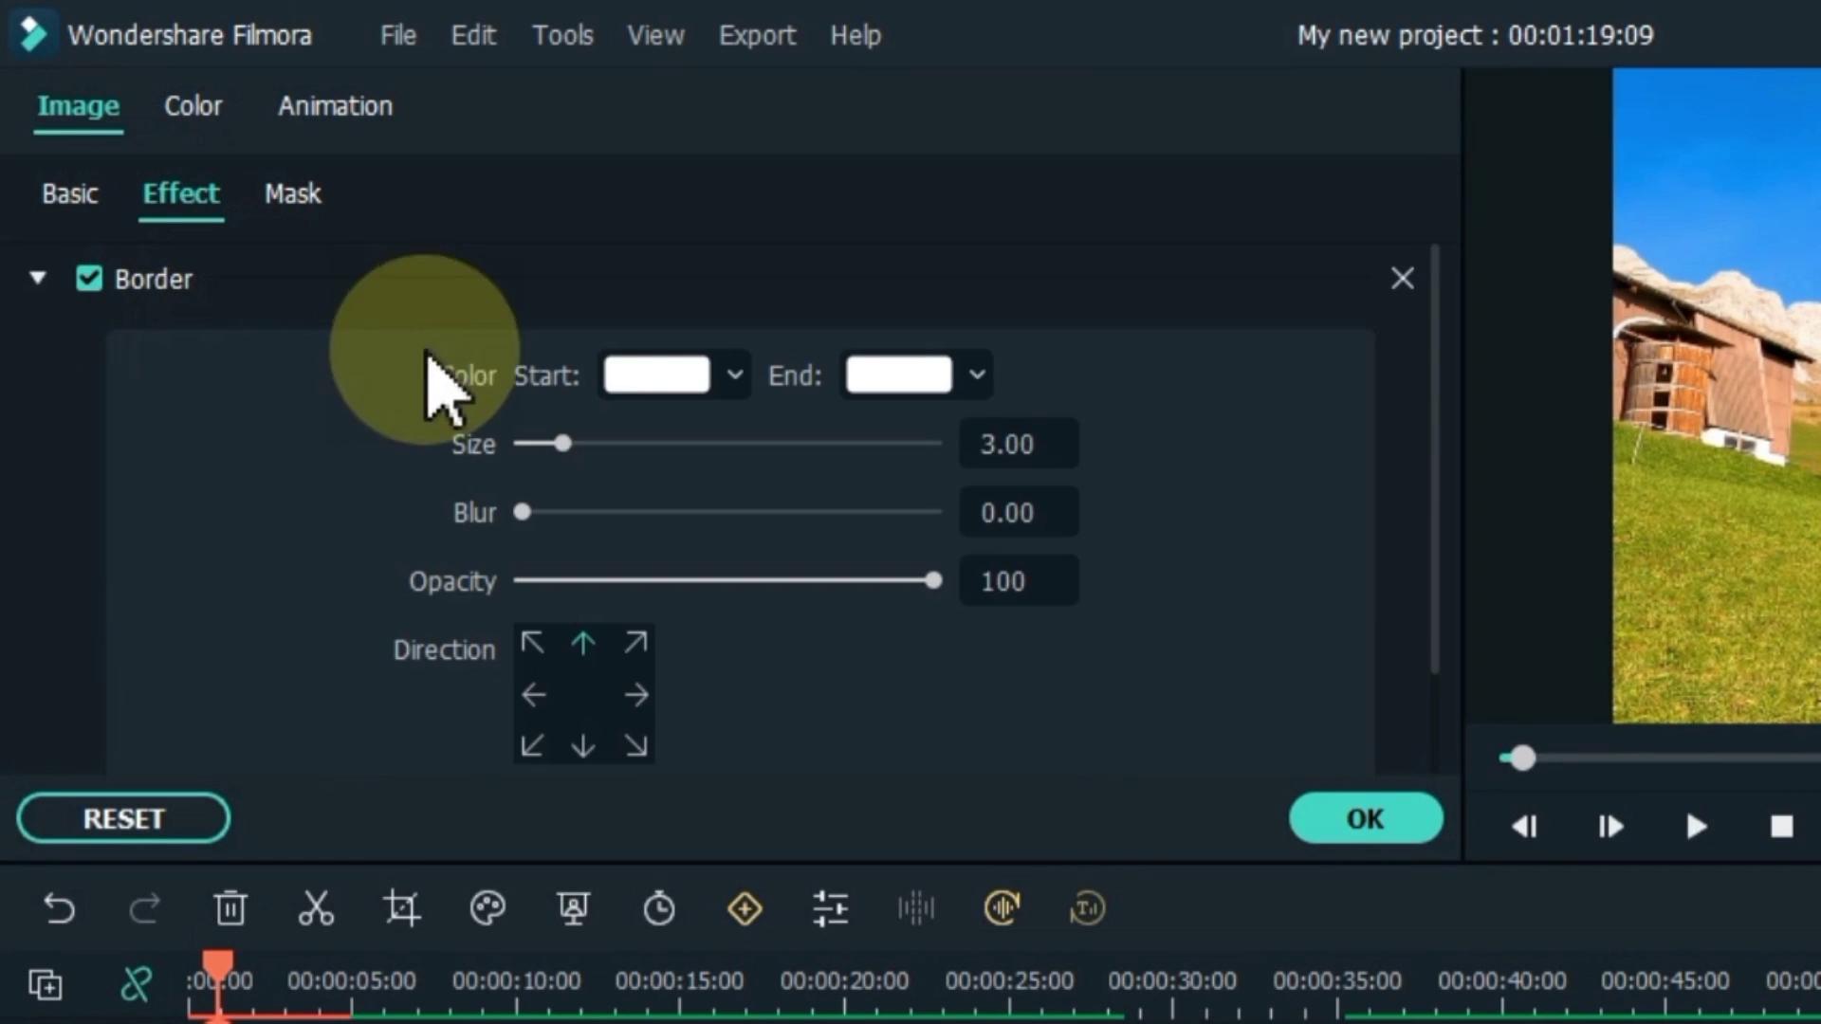
pyautogui.click(702, 377)
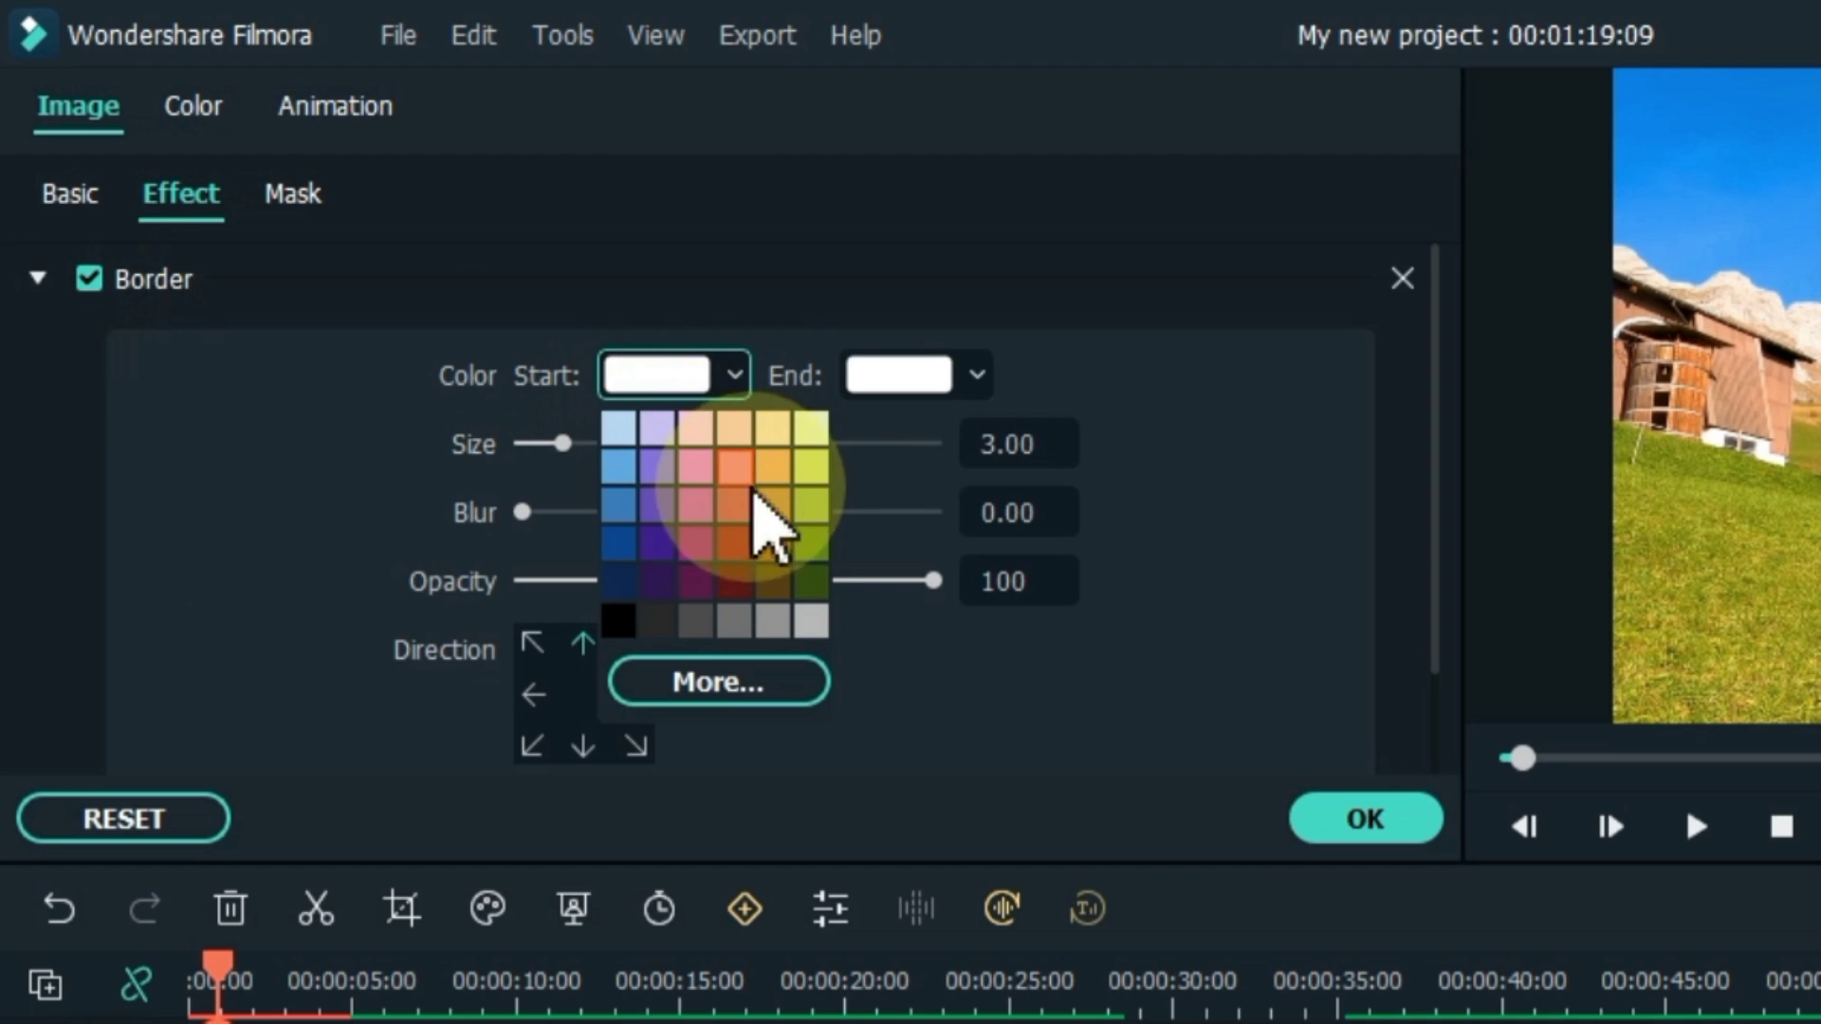
pyautogui.click(685, 698)
pyautogui.click(1014, 612)
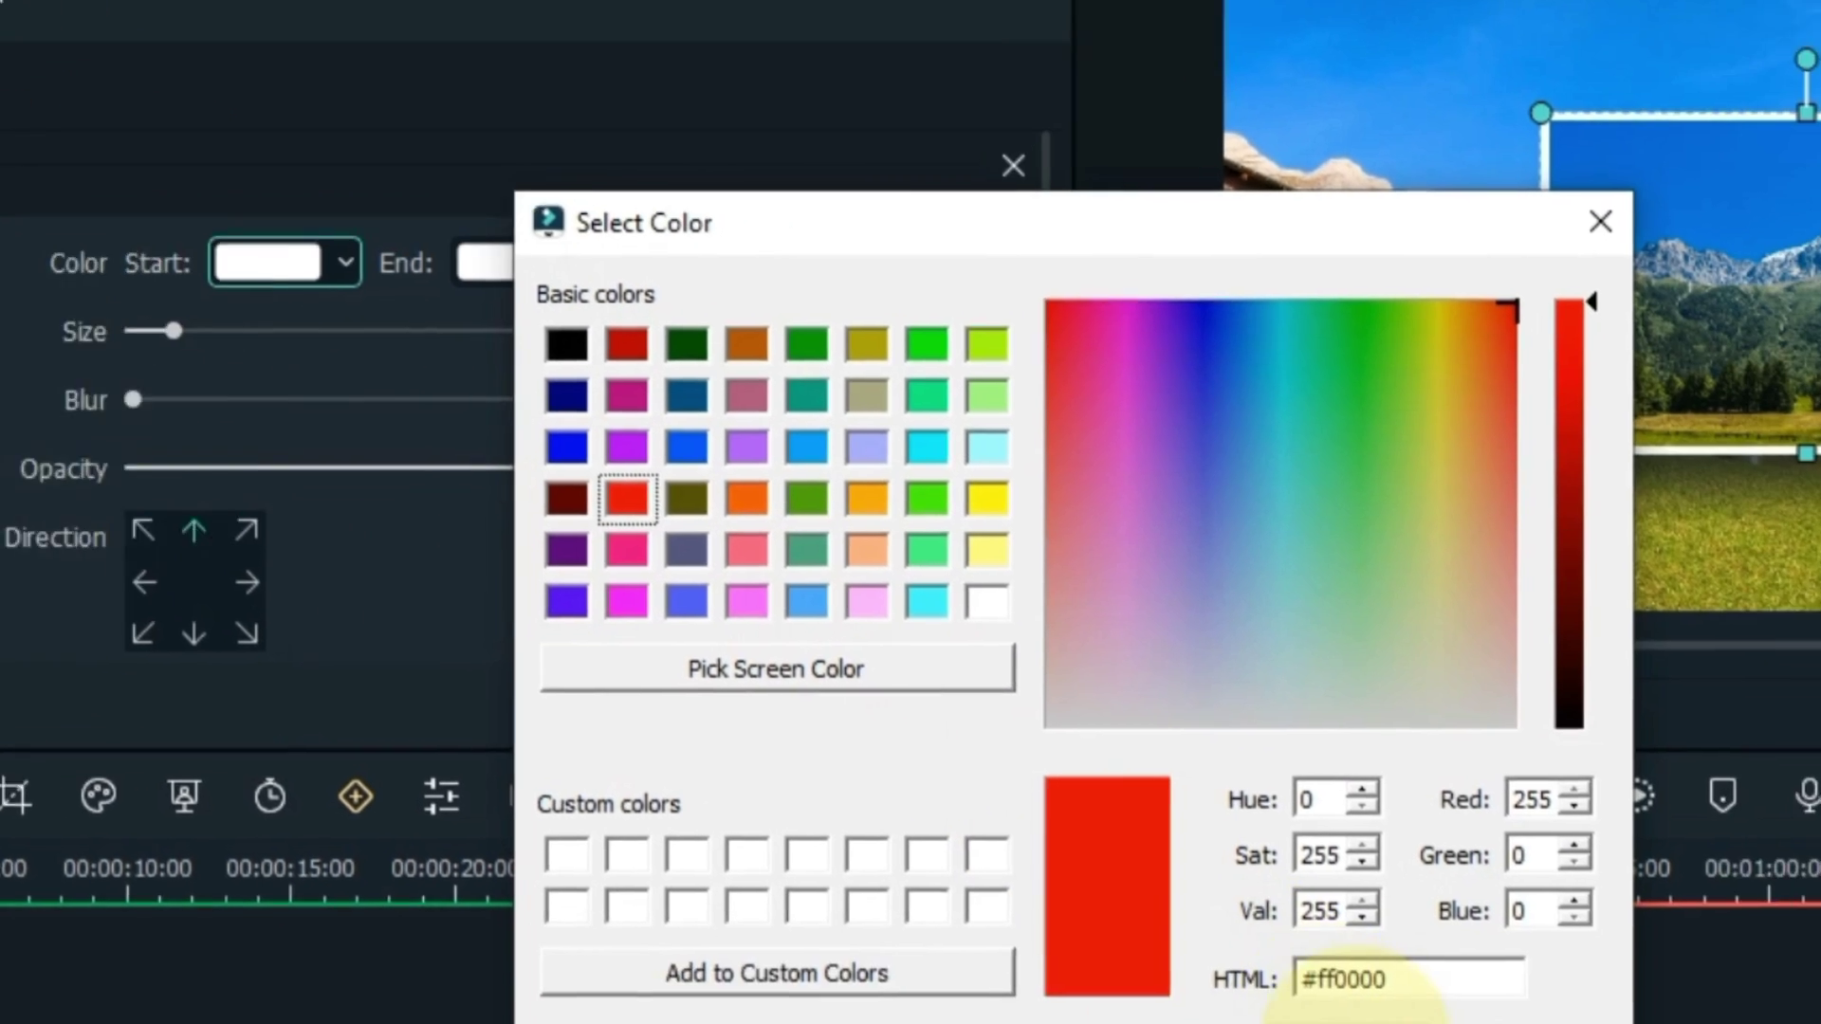
pyautogui.click(1029, 951)
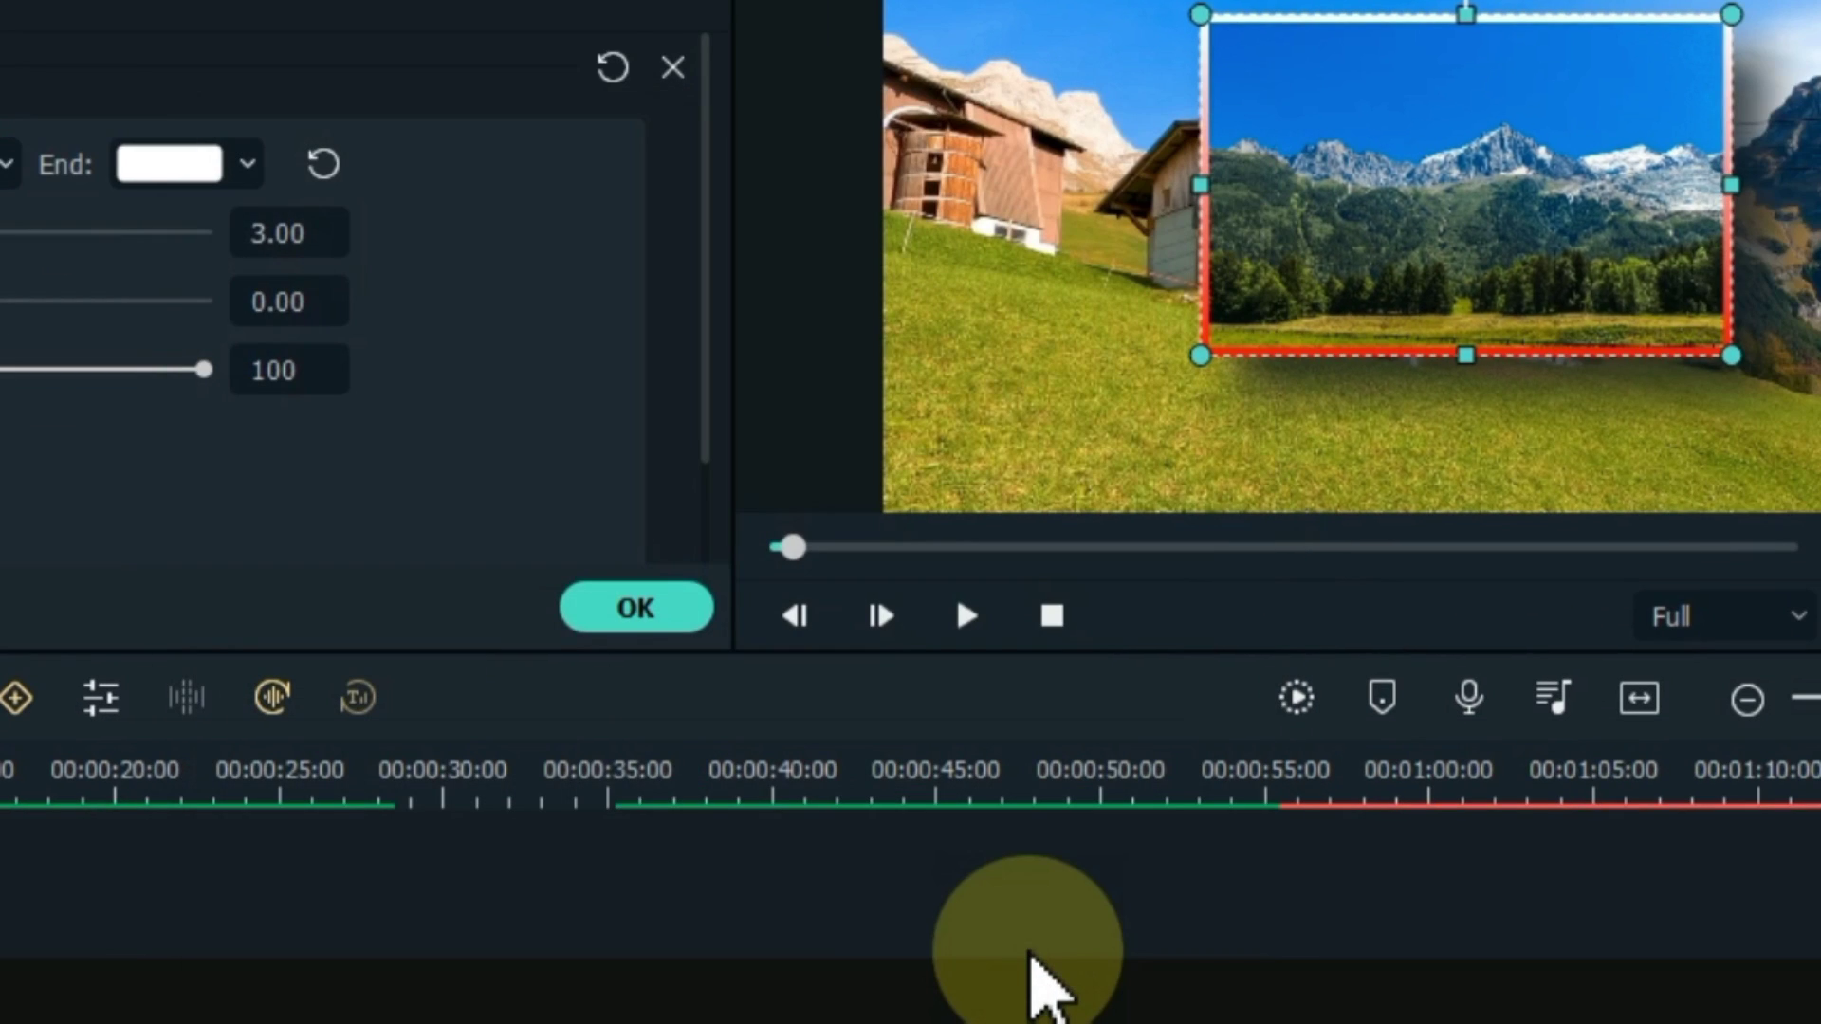
# Set the border's size to 2.34 and blur to 3.44, point its direction to the lower left, and collapse the Border settings.
pyautogui.moveTo(94, 370); pyautogui.dragTo(379, 378)
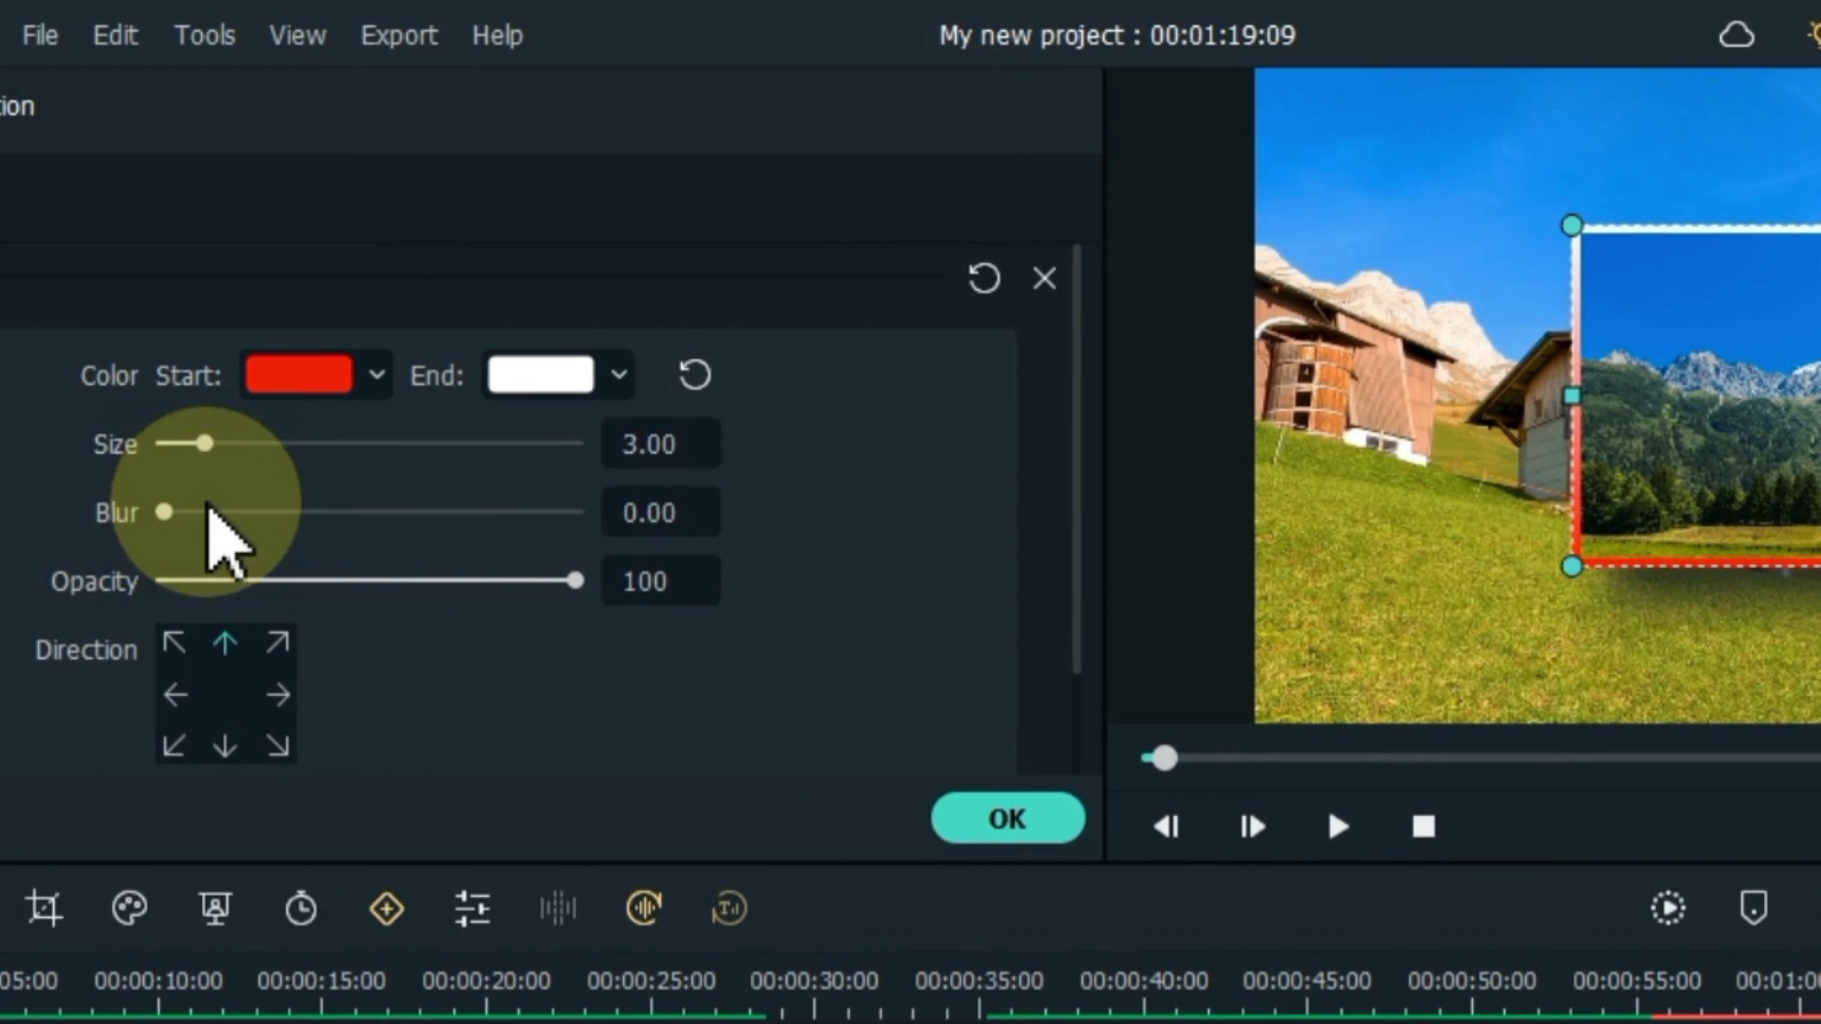
pyautogui.moveTo(226, 516)
pyautogui.mouseDown()
pyautogui.moveTo(436, 521)
pyautogui.moveTo(183, 549)
pyautogui.moveTo(212, 558)
pyautogui.moveTo(210, 517)
pyautogui.mouseUp()
pyautogui.moveTo(203, 446)
pyautogui.mouseDown()
pyautogui.moveTo(349, 465)
pyautogui.moveTo(199, 465)
pyautogui.mouseUp()
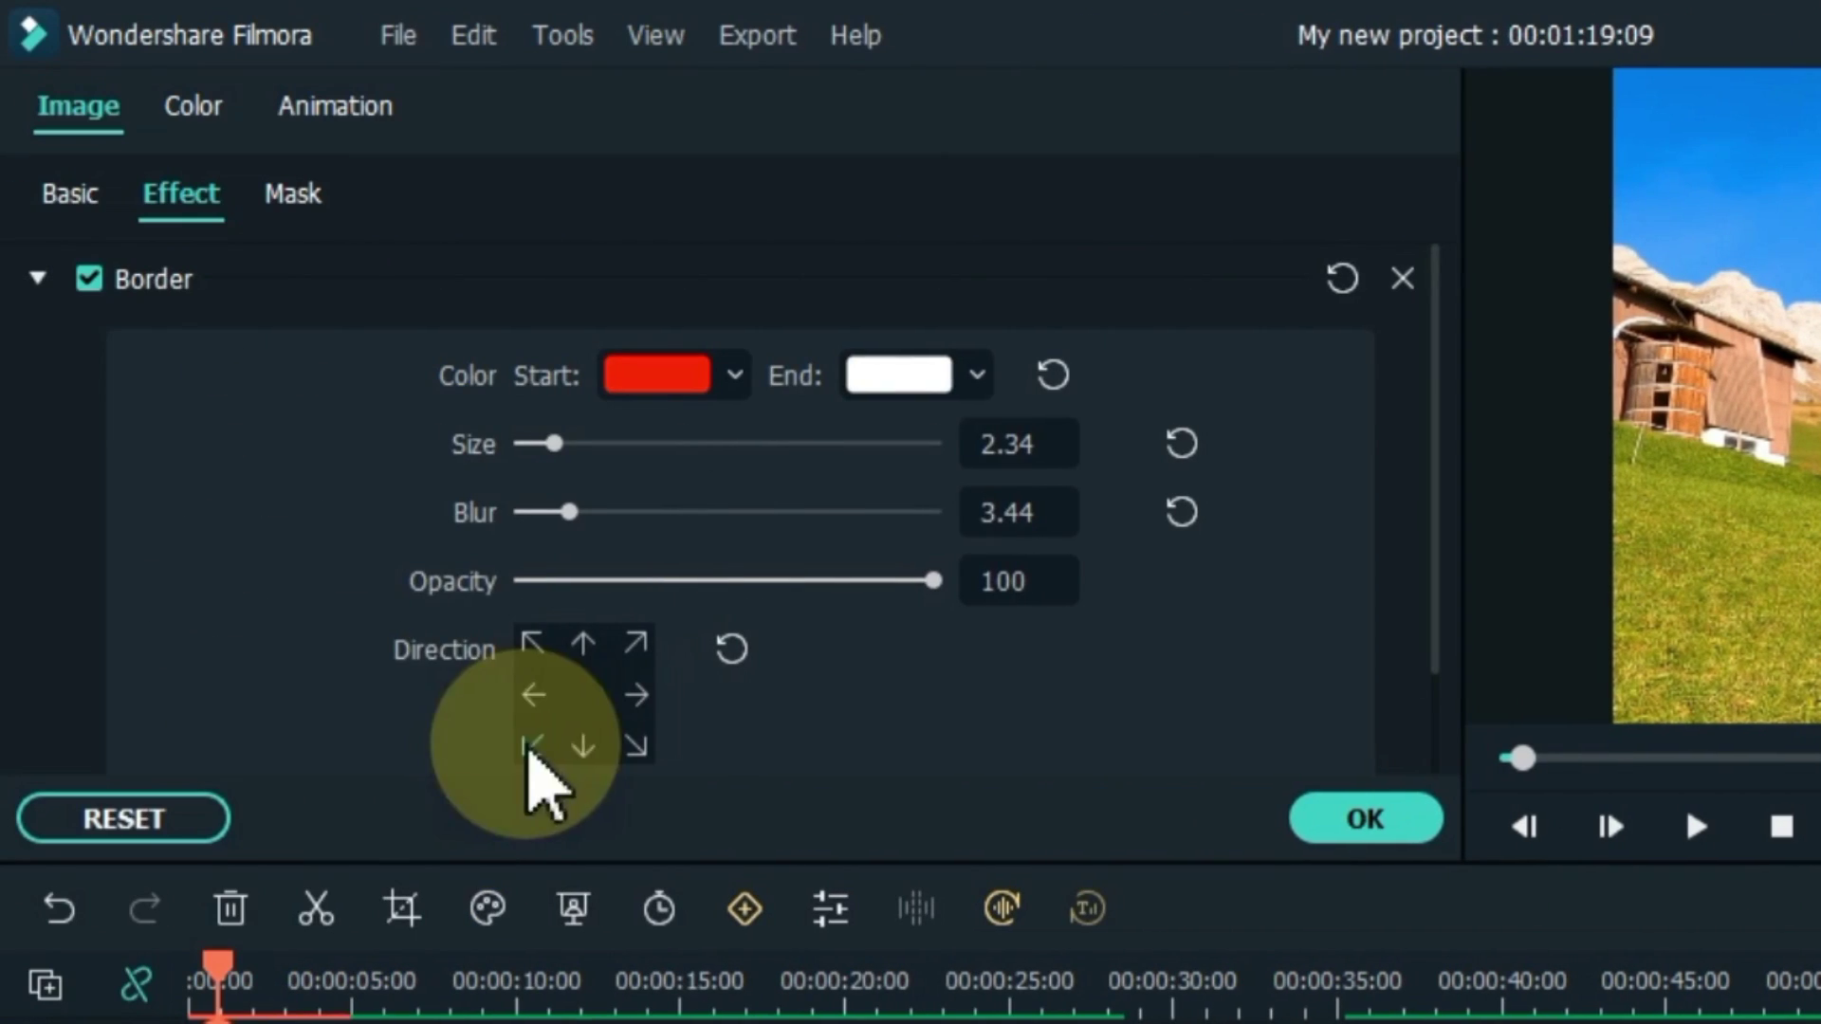
pyautogui.click(38, 275)
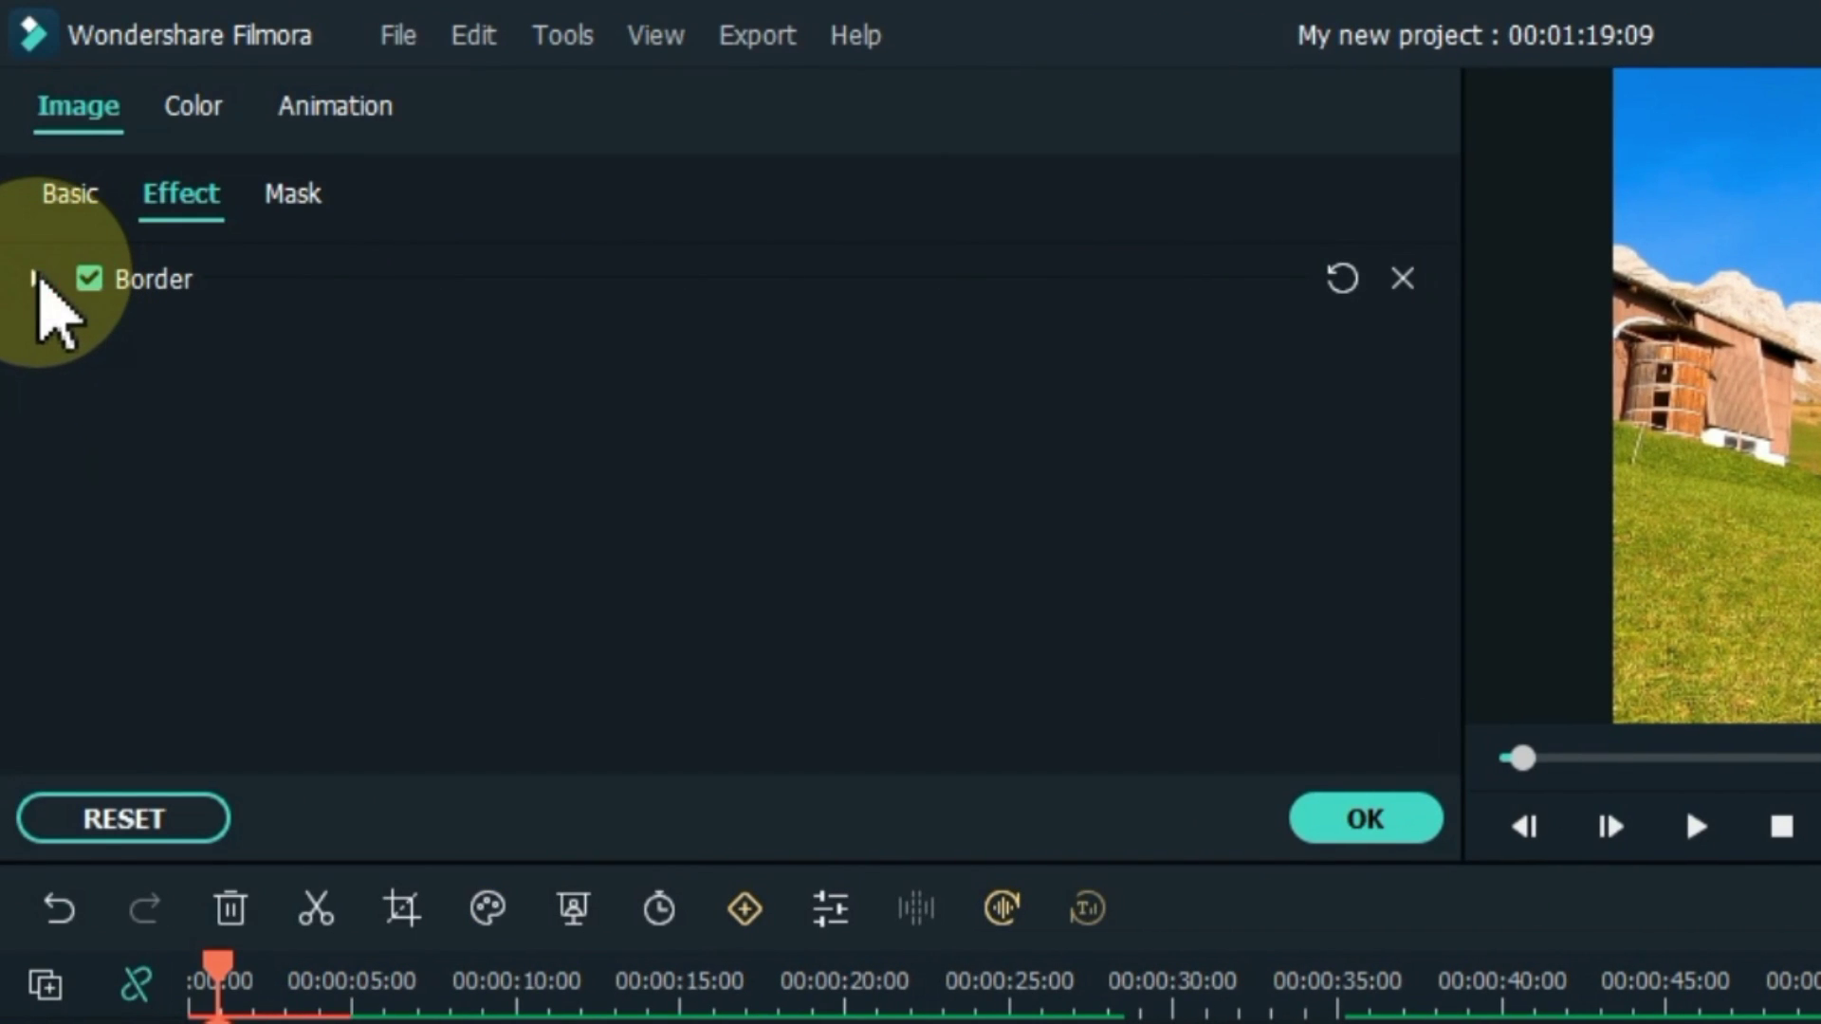
# Try the Circle, Rectangle and Love masks on the mountain photo and return the mask to None.
pyautogui.click(294, 200)
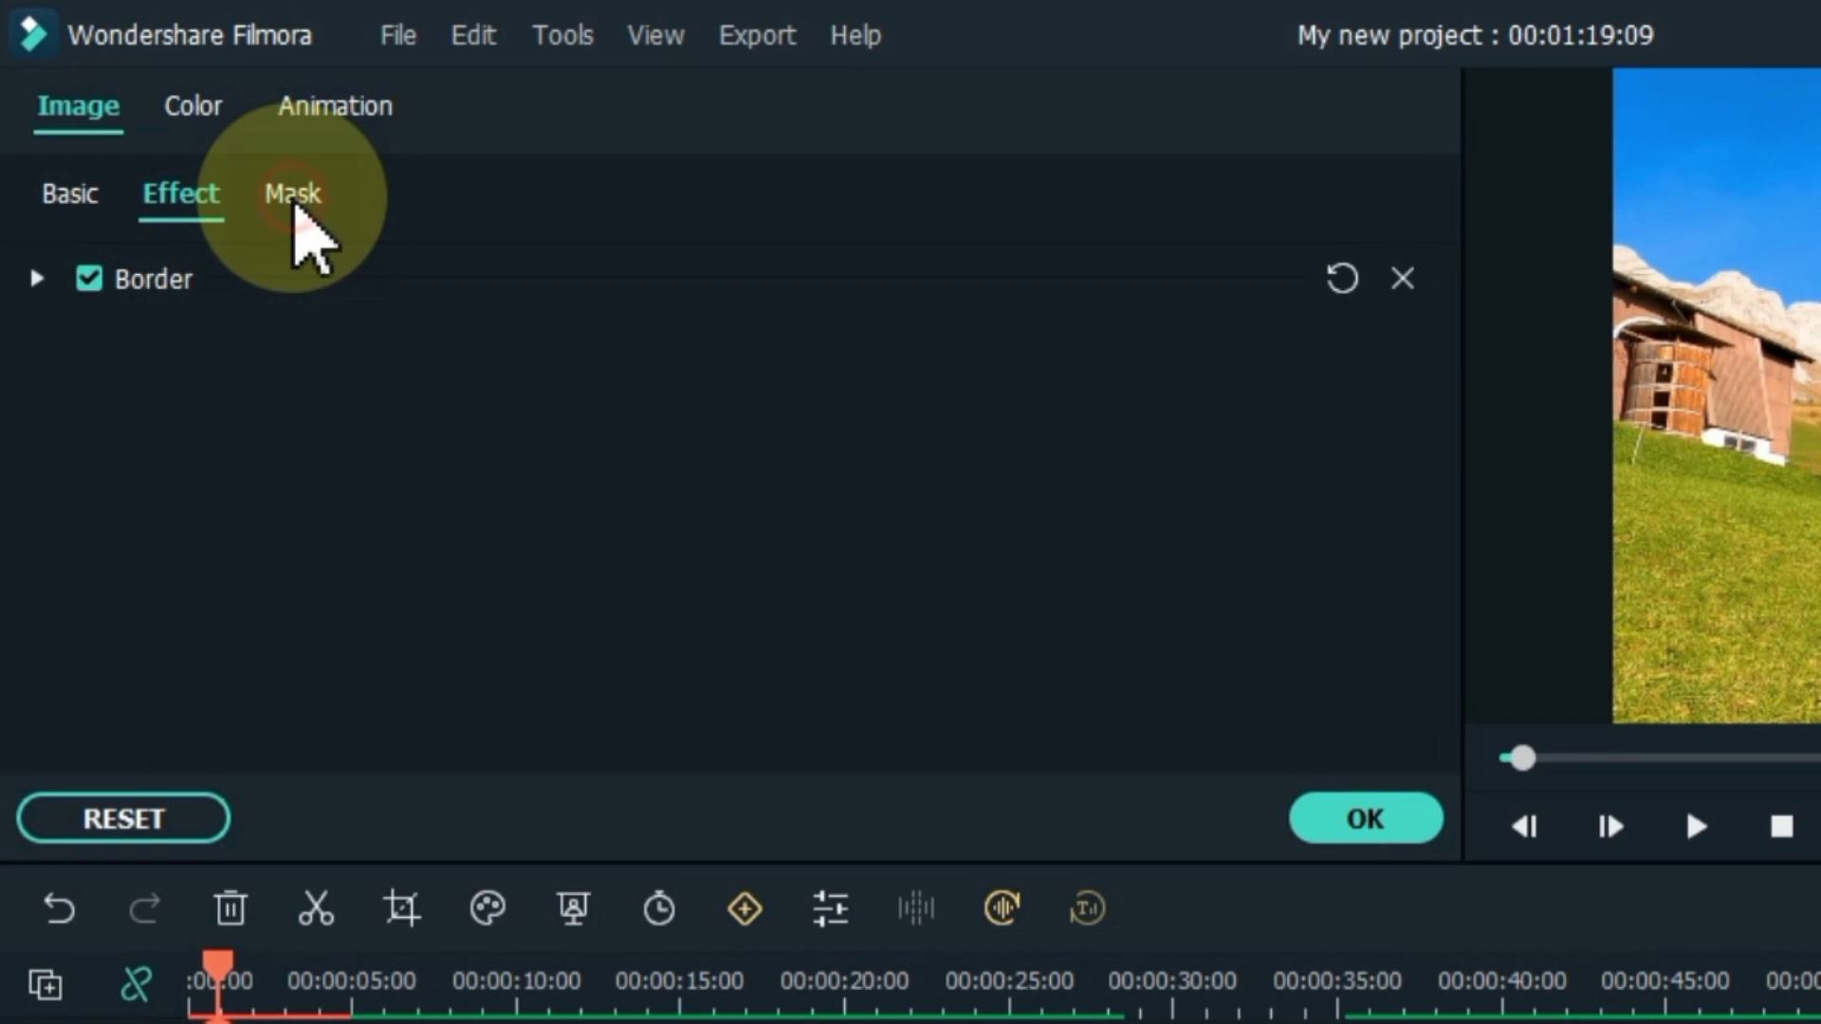
pyautogui.click(912, 443)
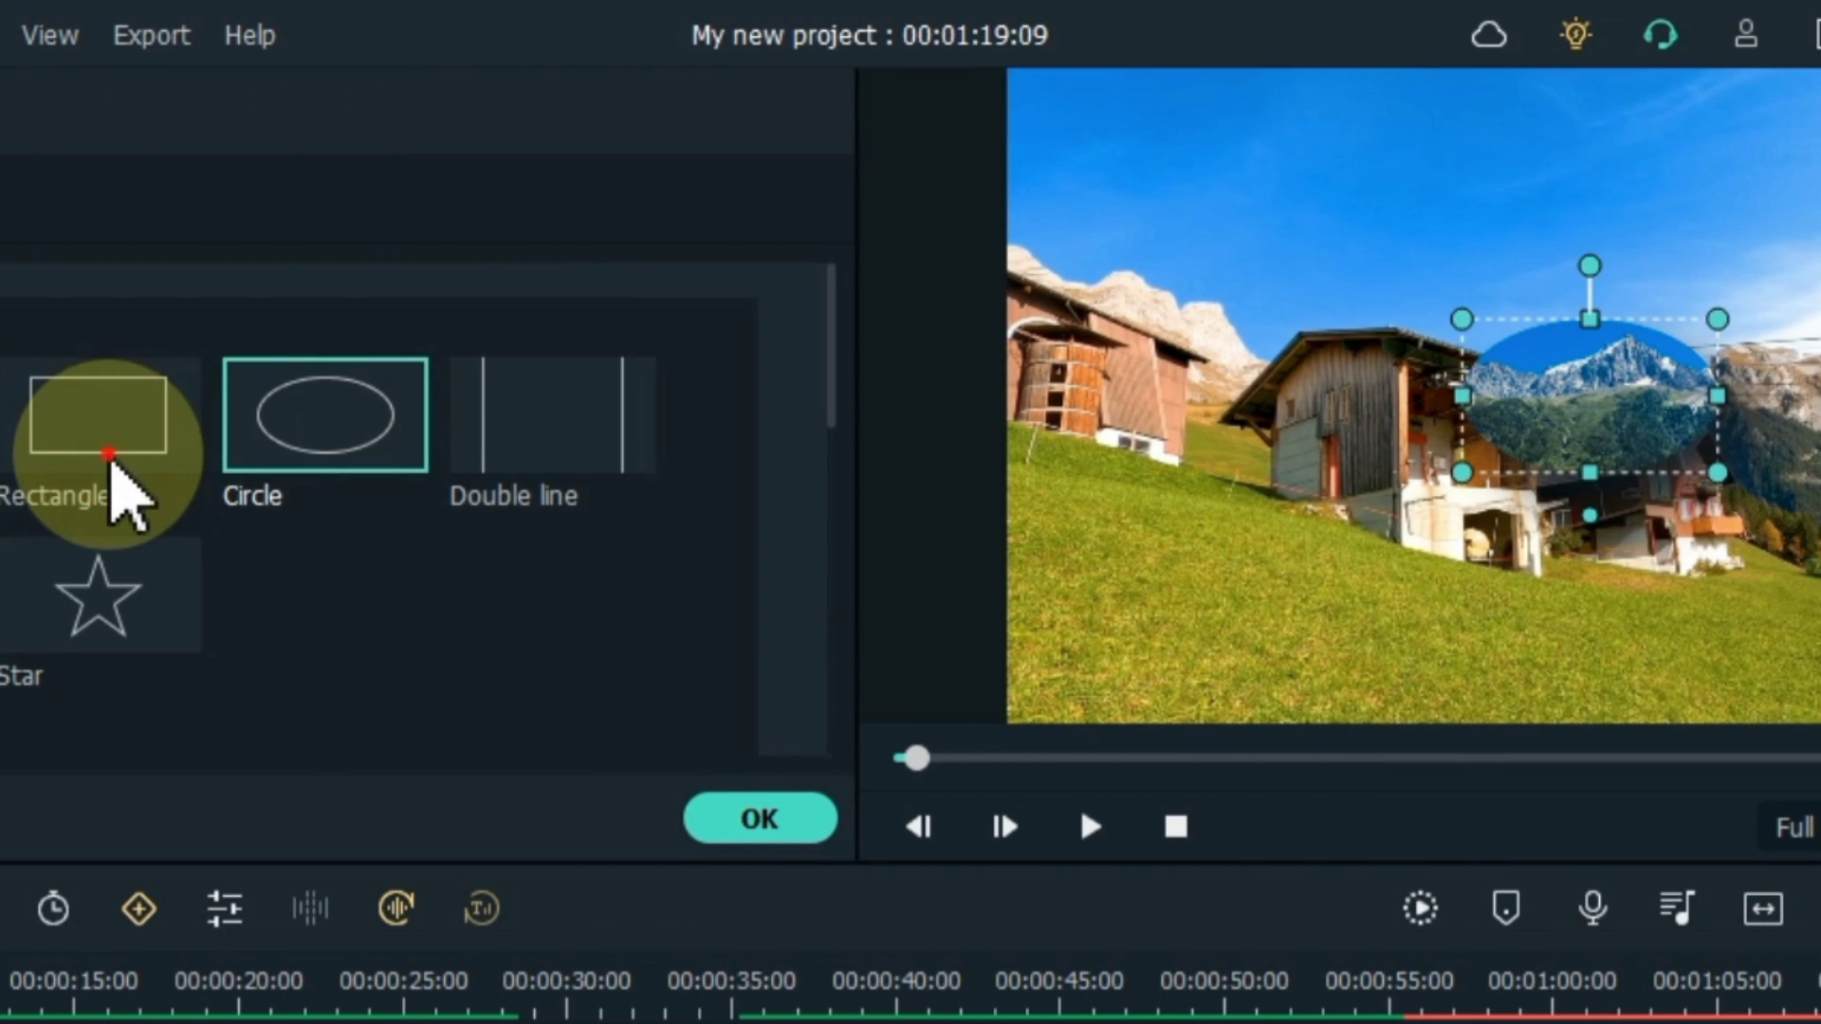
pyautogui.click(107, 459)
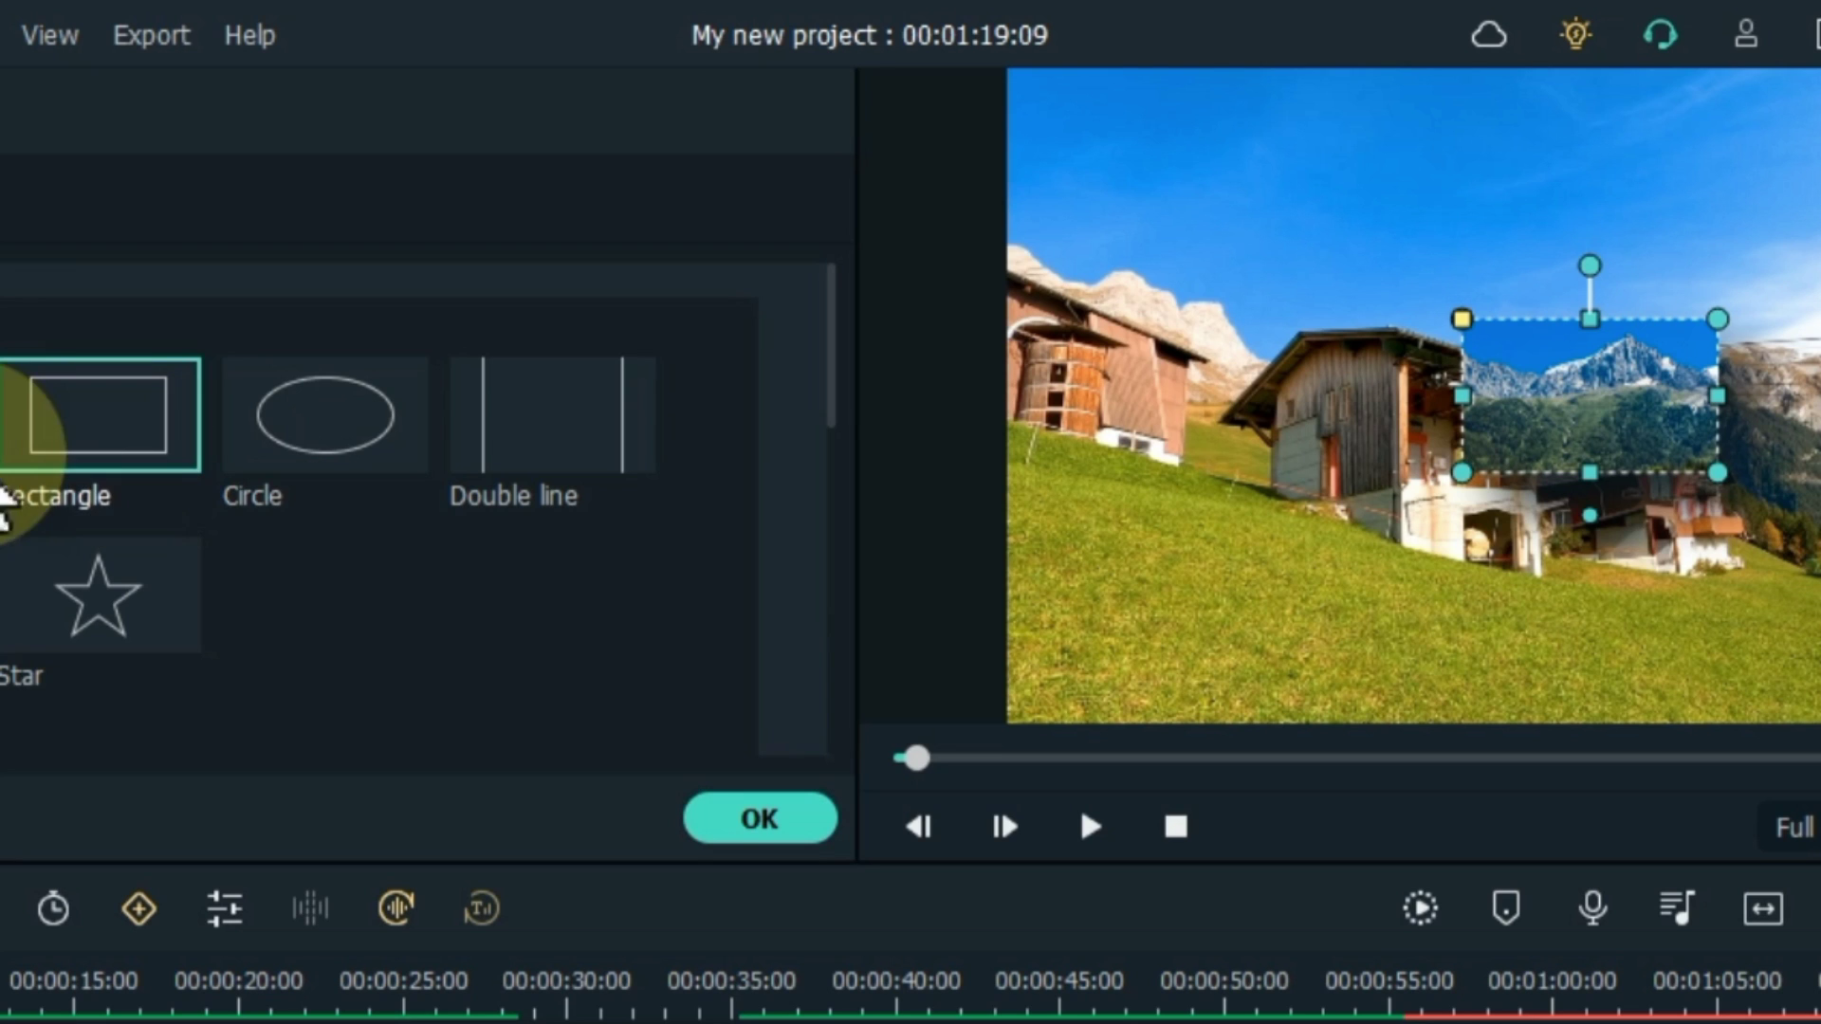
pyautogui.click(2, 444)
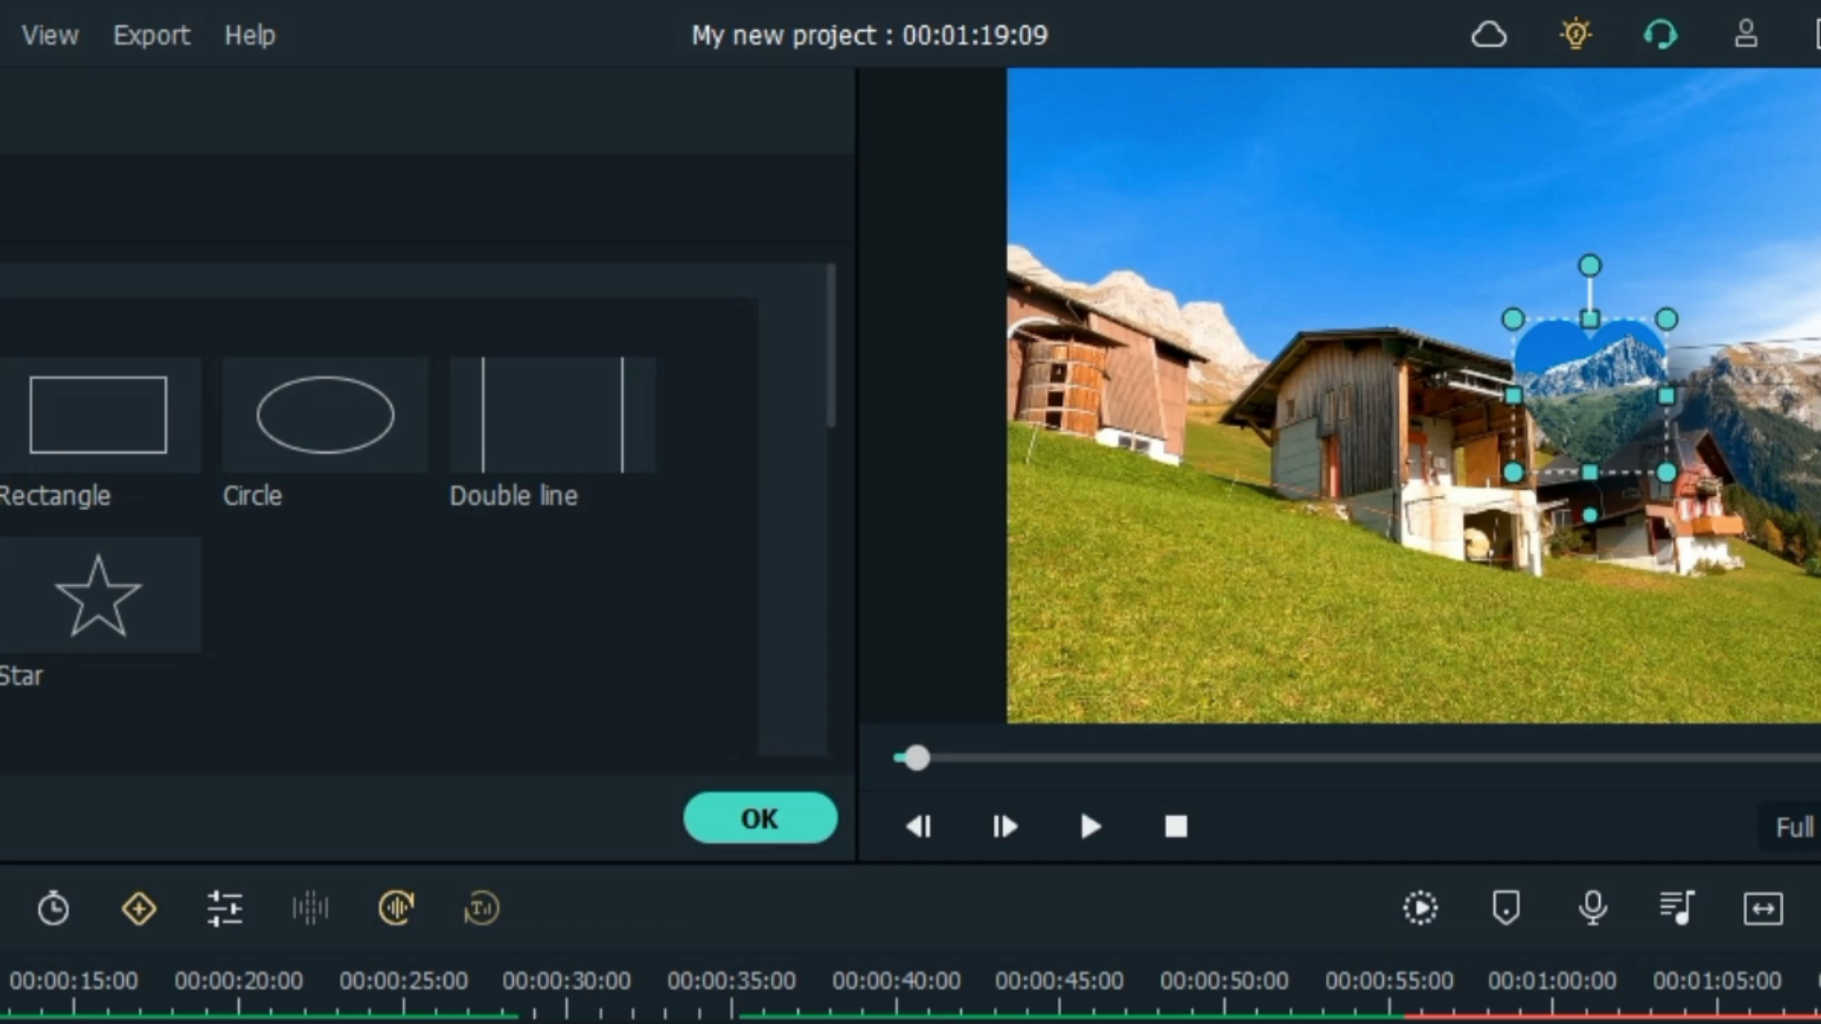
pyautogui.click(236, 435)
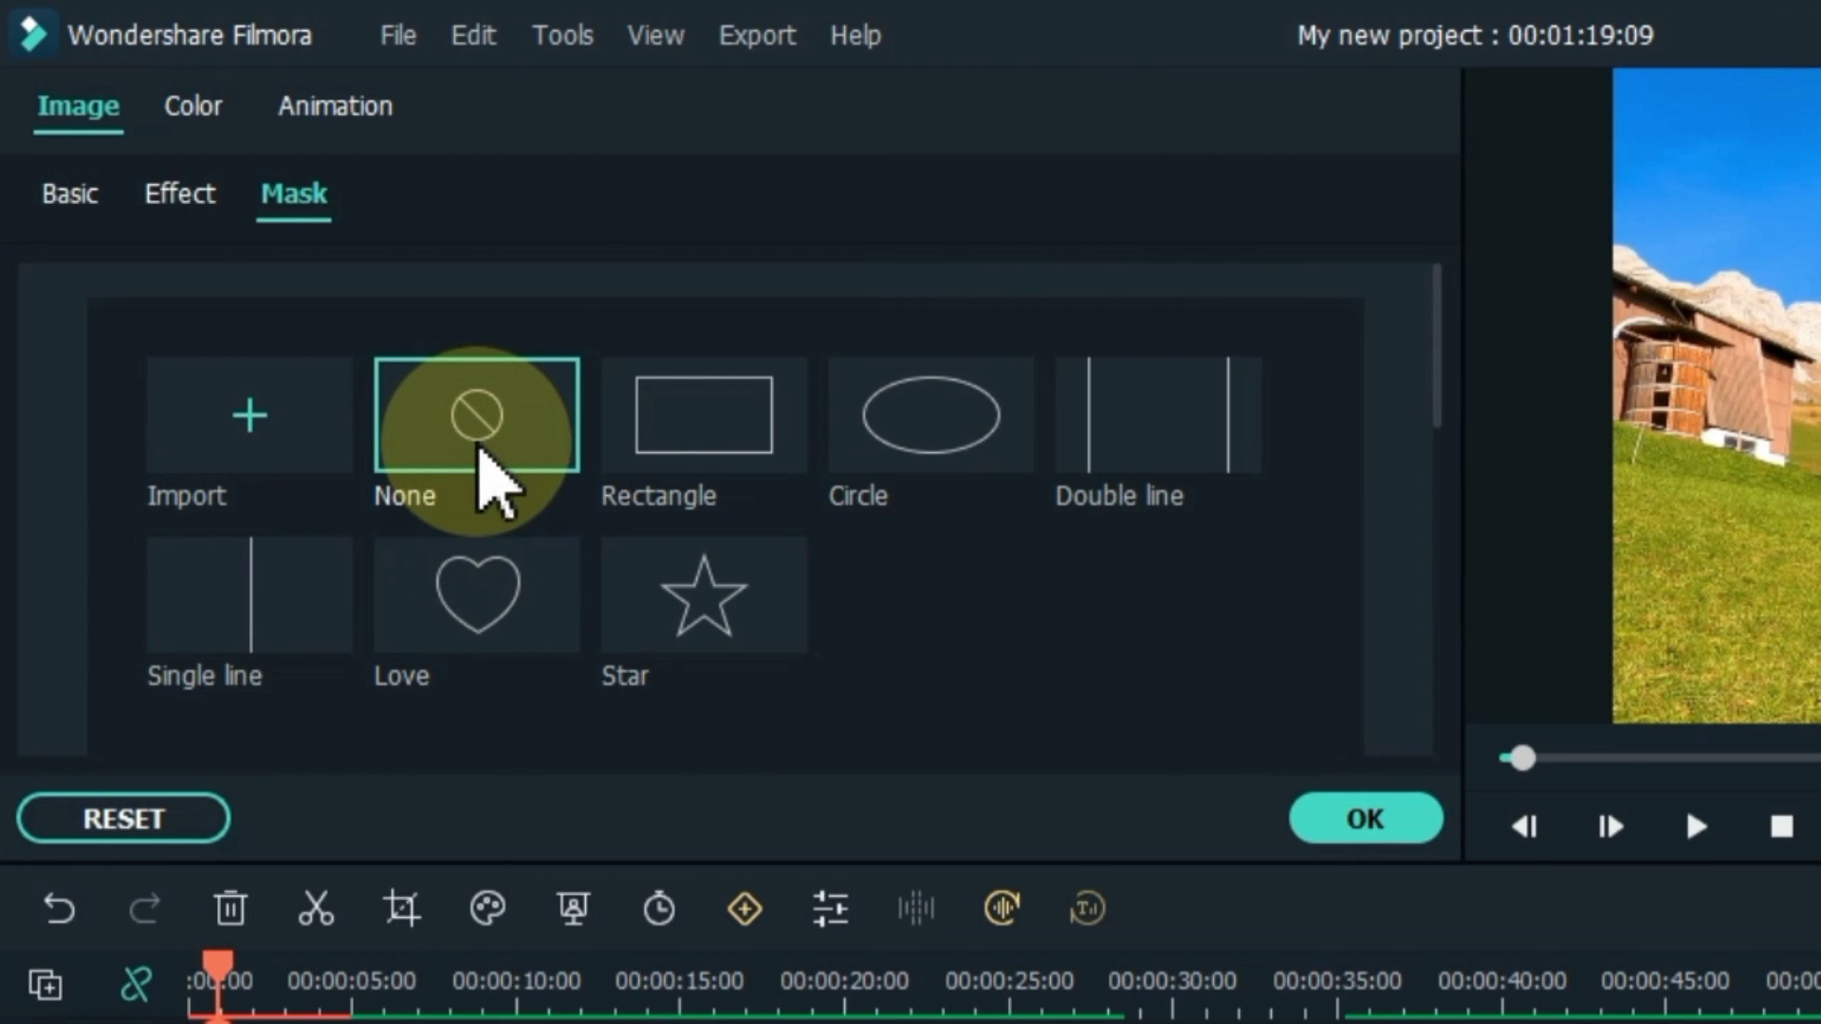
# Try the Darken and Difference blending modes on the mountain photo and return the blending mode to Normal.
pyautogui.click(57, 194)
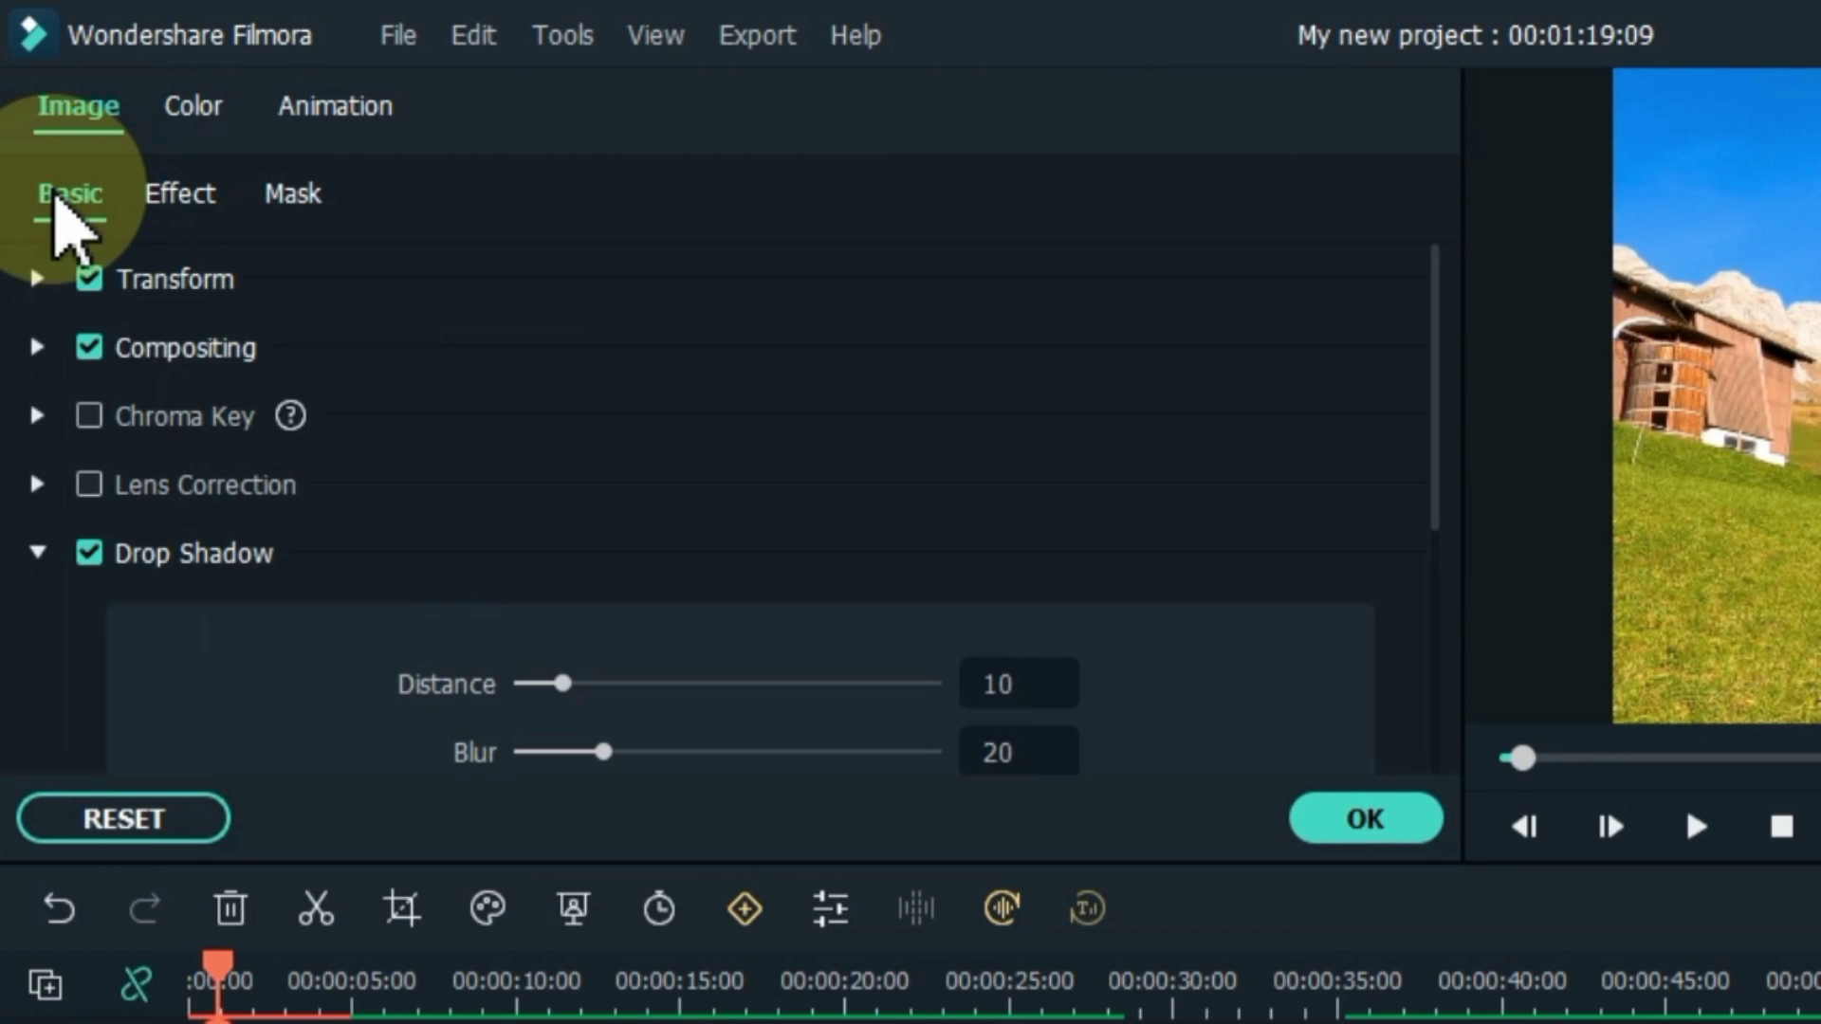
pyautogui.click(35, 347)
pyautogui.click(683, 477)
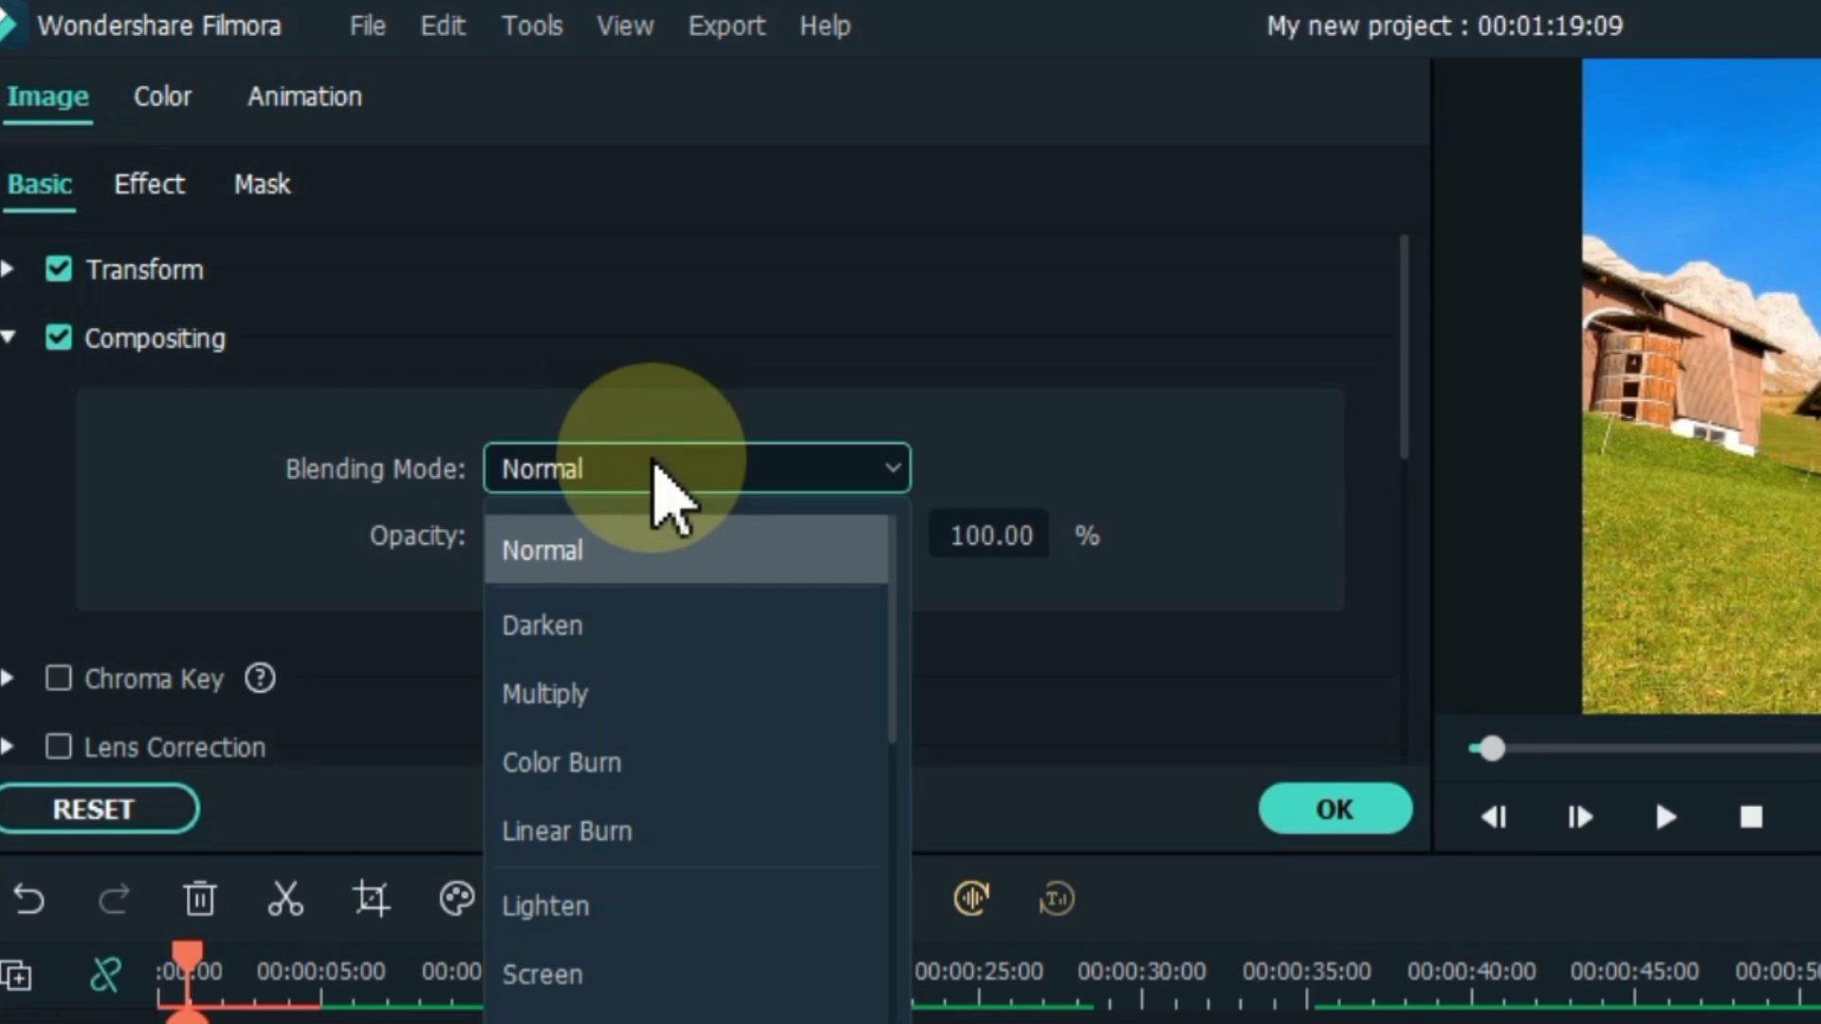
pyautogui.click(642, 628)
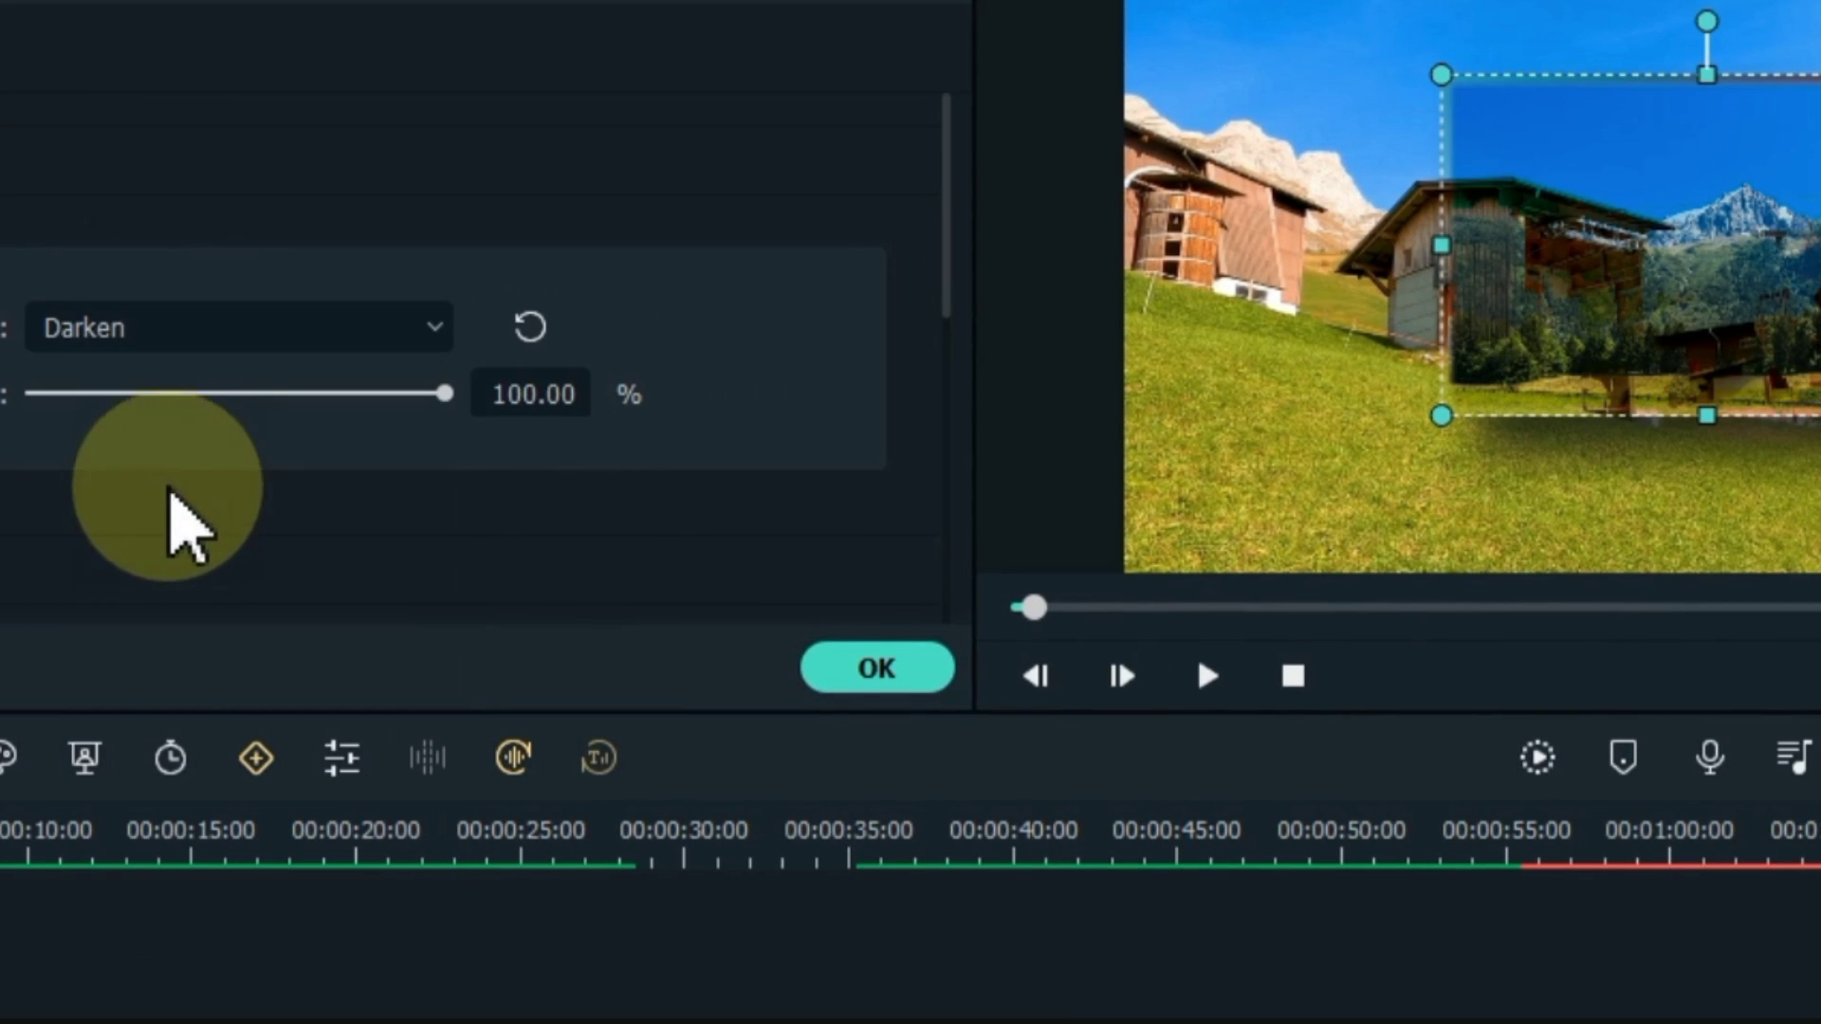
pyautogui.click(613, 465)
pyautogui.click(162, 679)
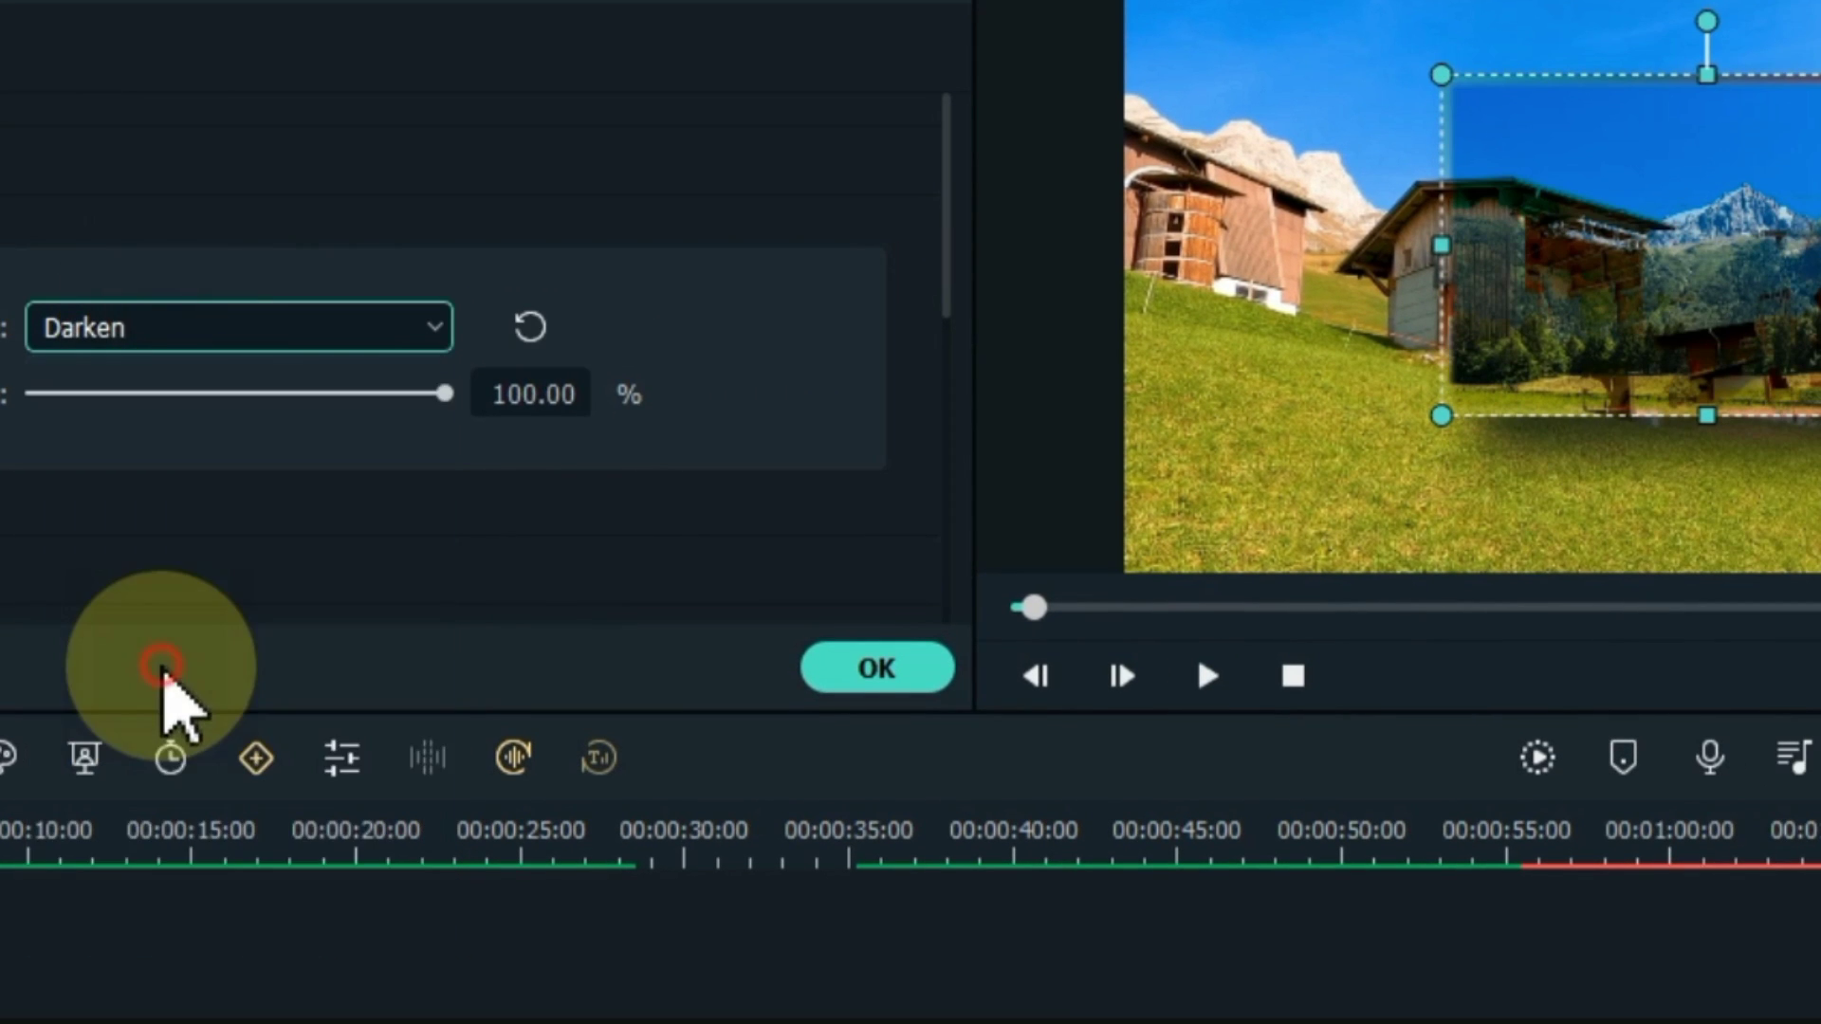
pyautogui.click(234, 327)
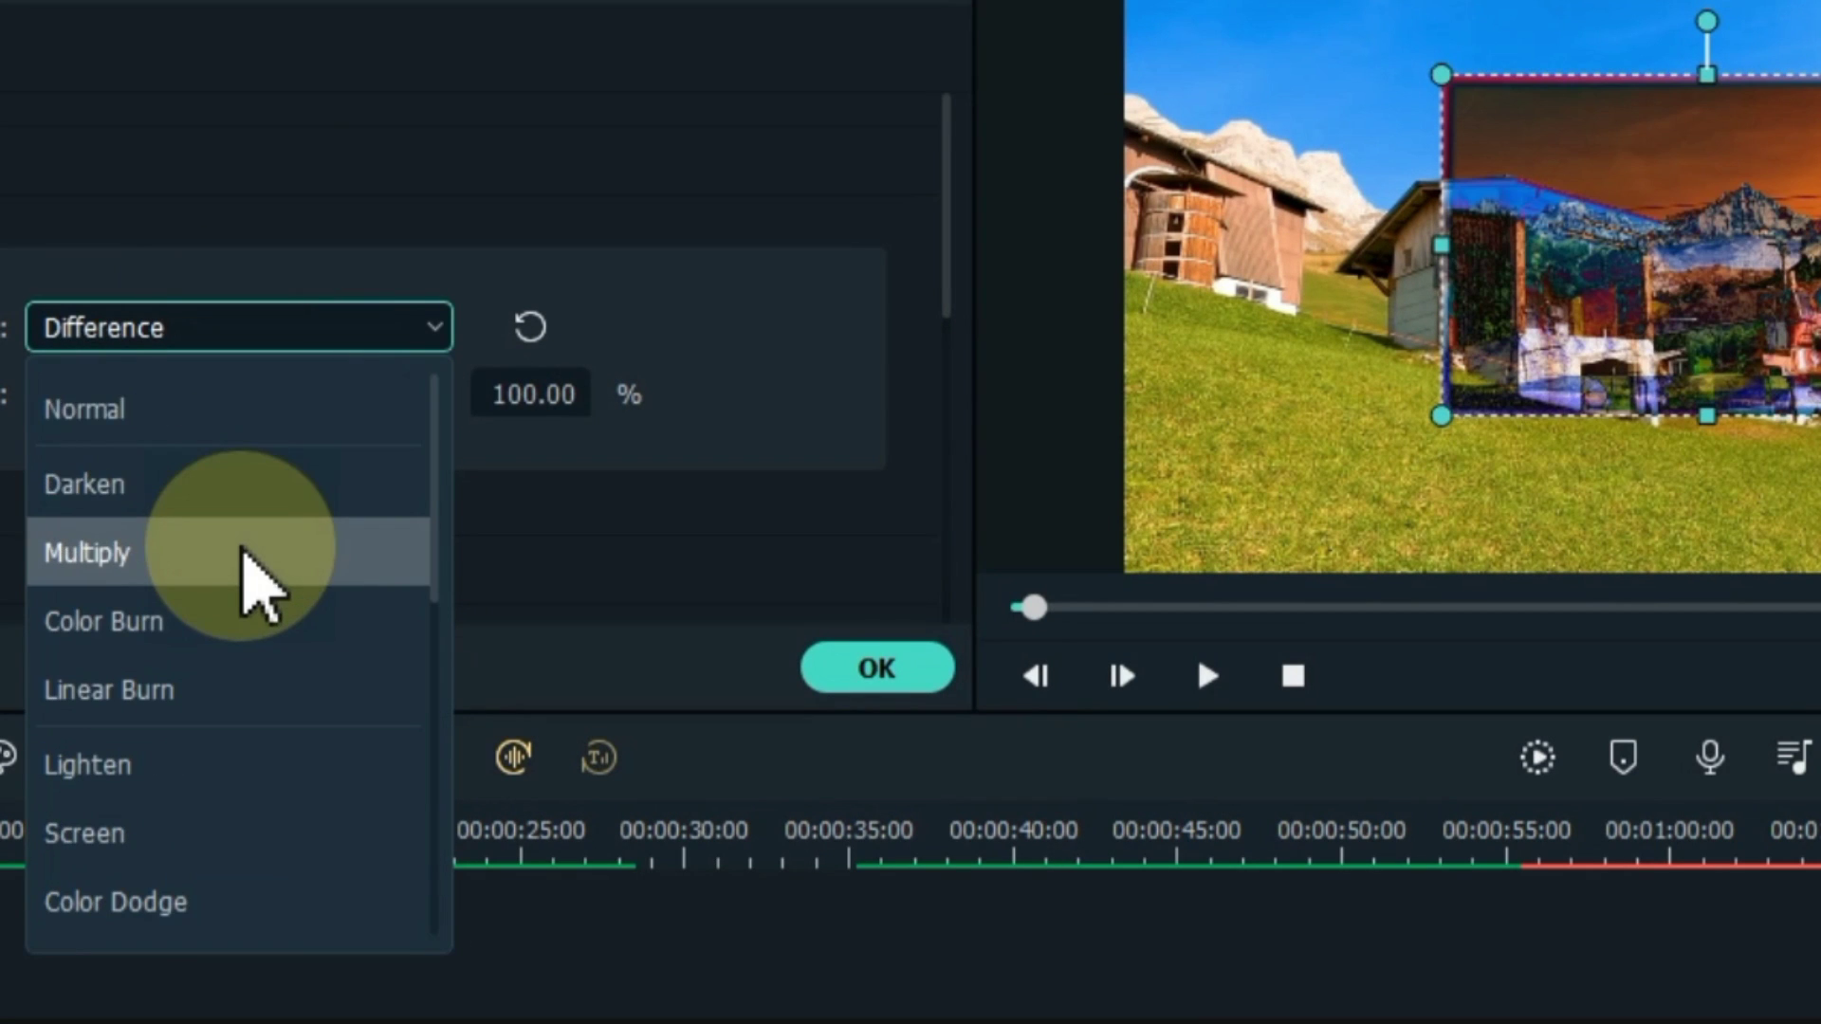
pyautogui.click(317, 424)
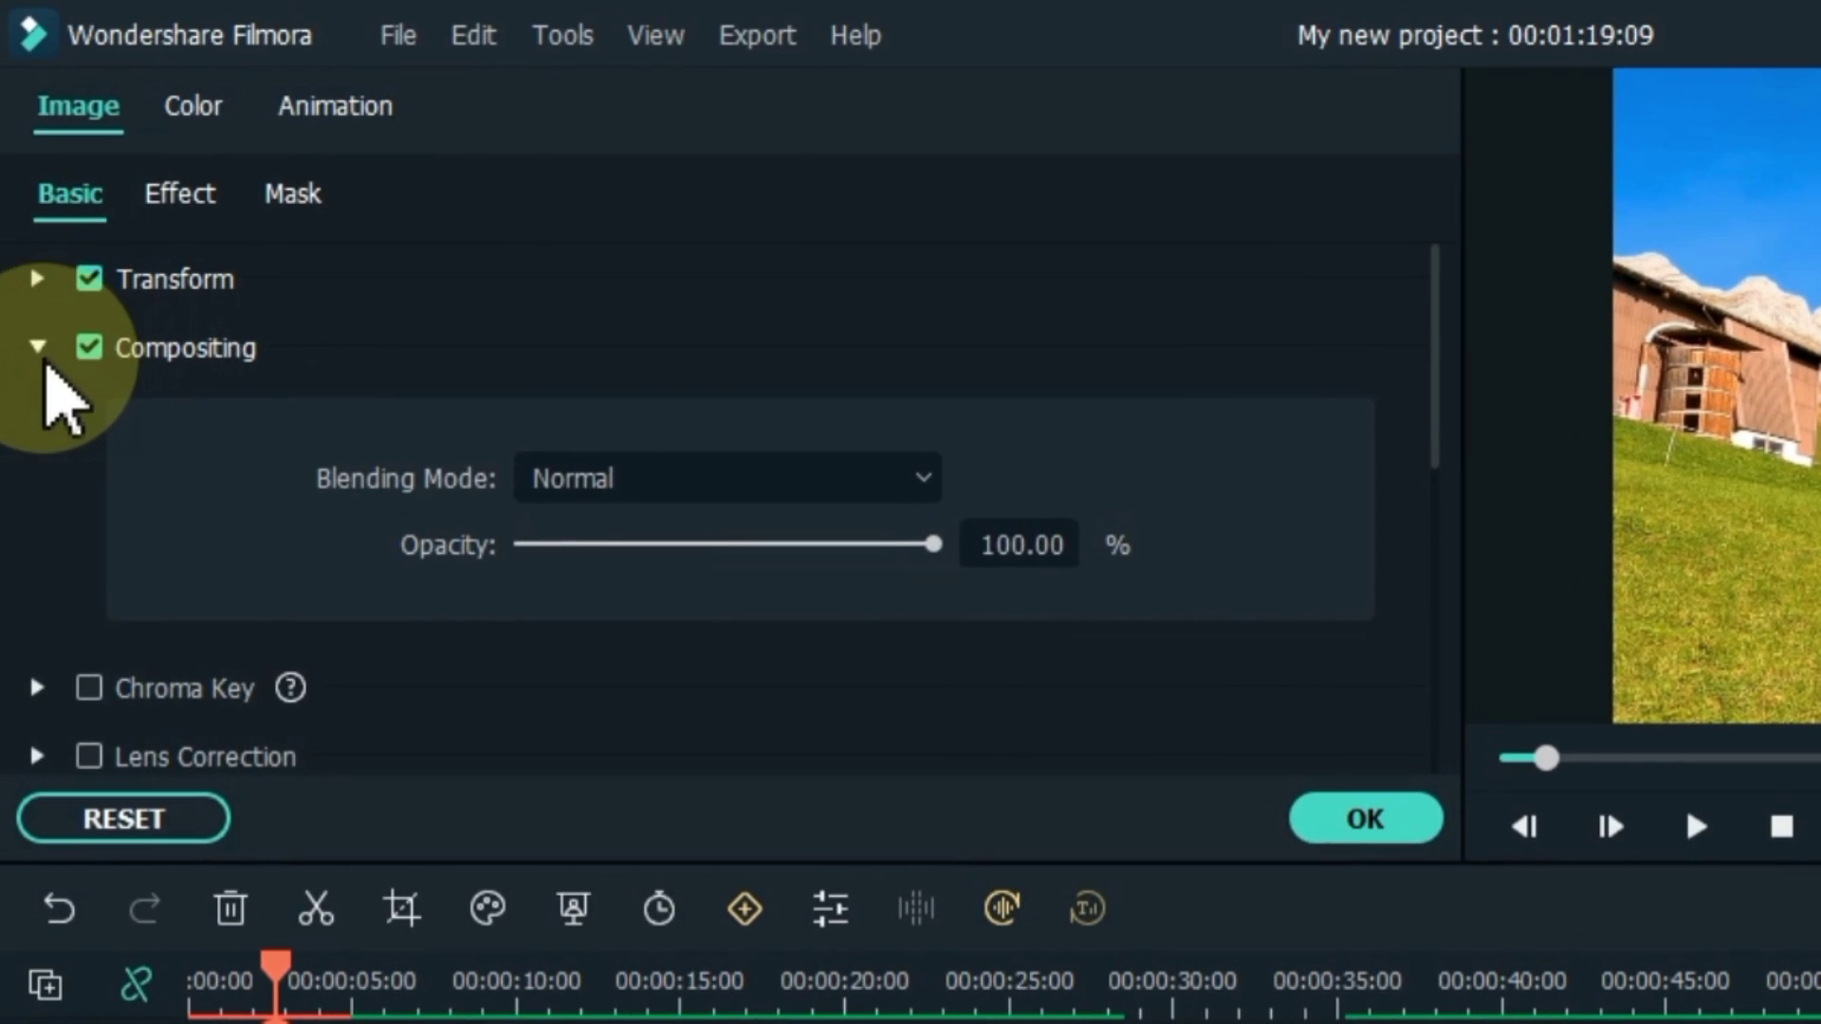
# Collapse the Compositing and Drop Shadow settings and enable Auto Enhance for the mountain photo.
pyautogui.click(38, 349)
pyautogui.scroll(-1, 57, 521)
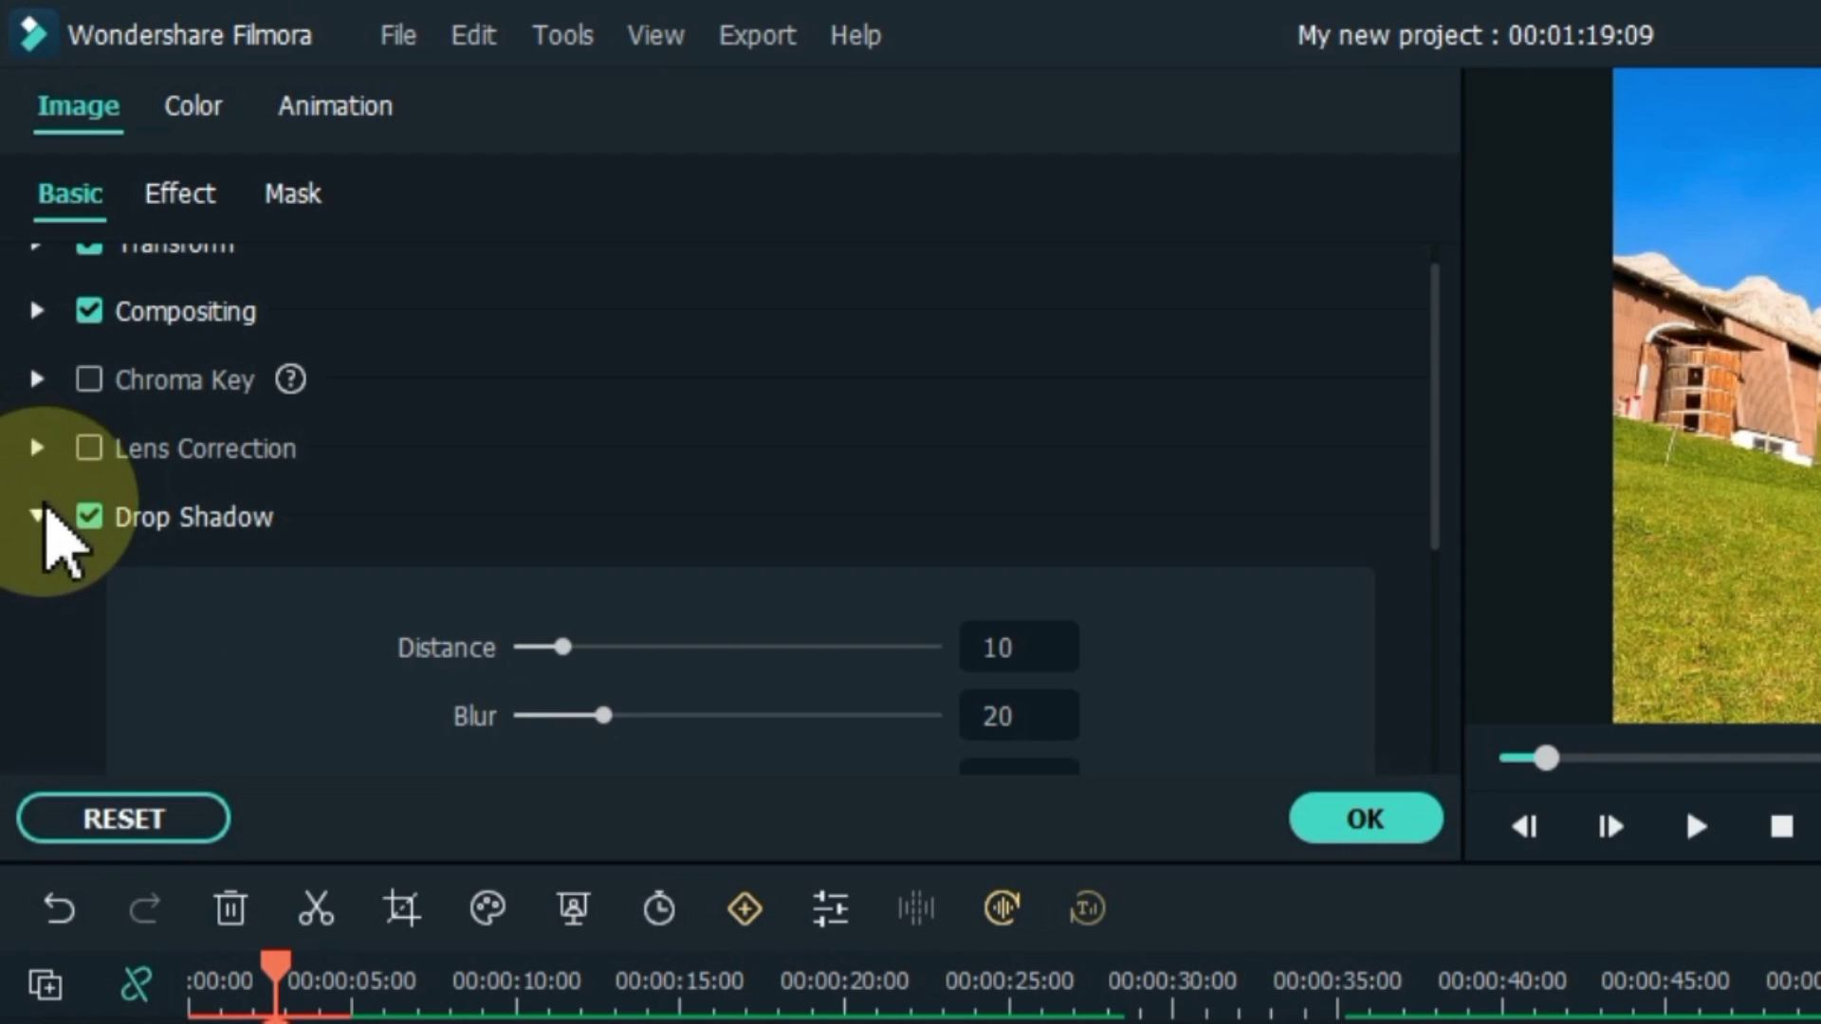
pyautogui.click(37, 517)
pyautogui.click(71, 626)
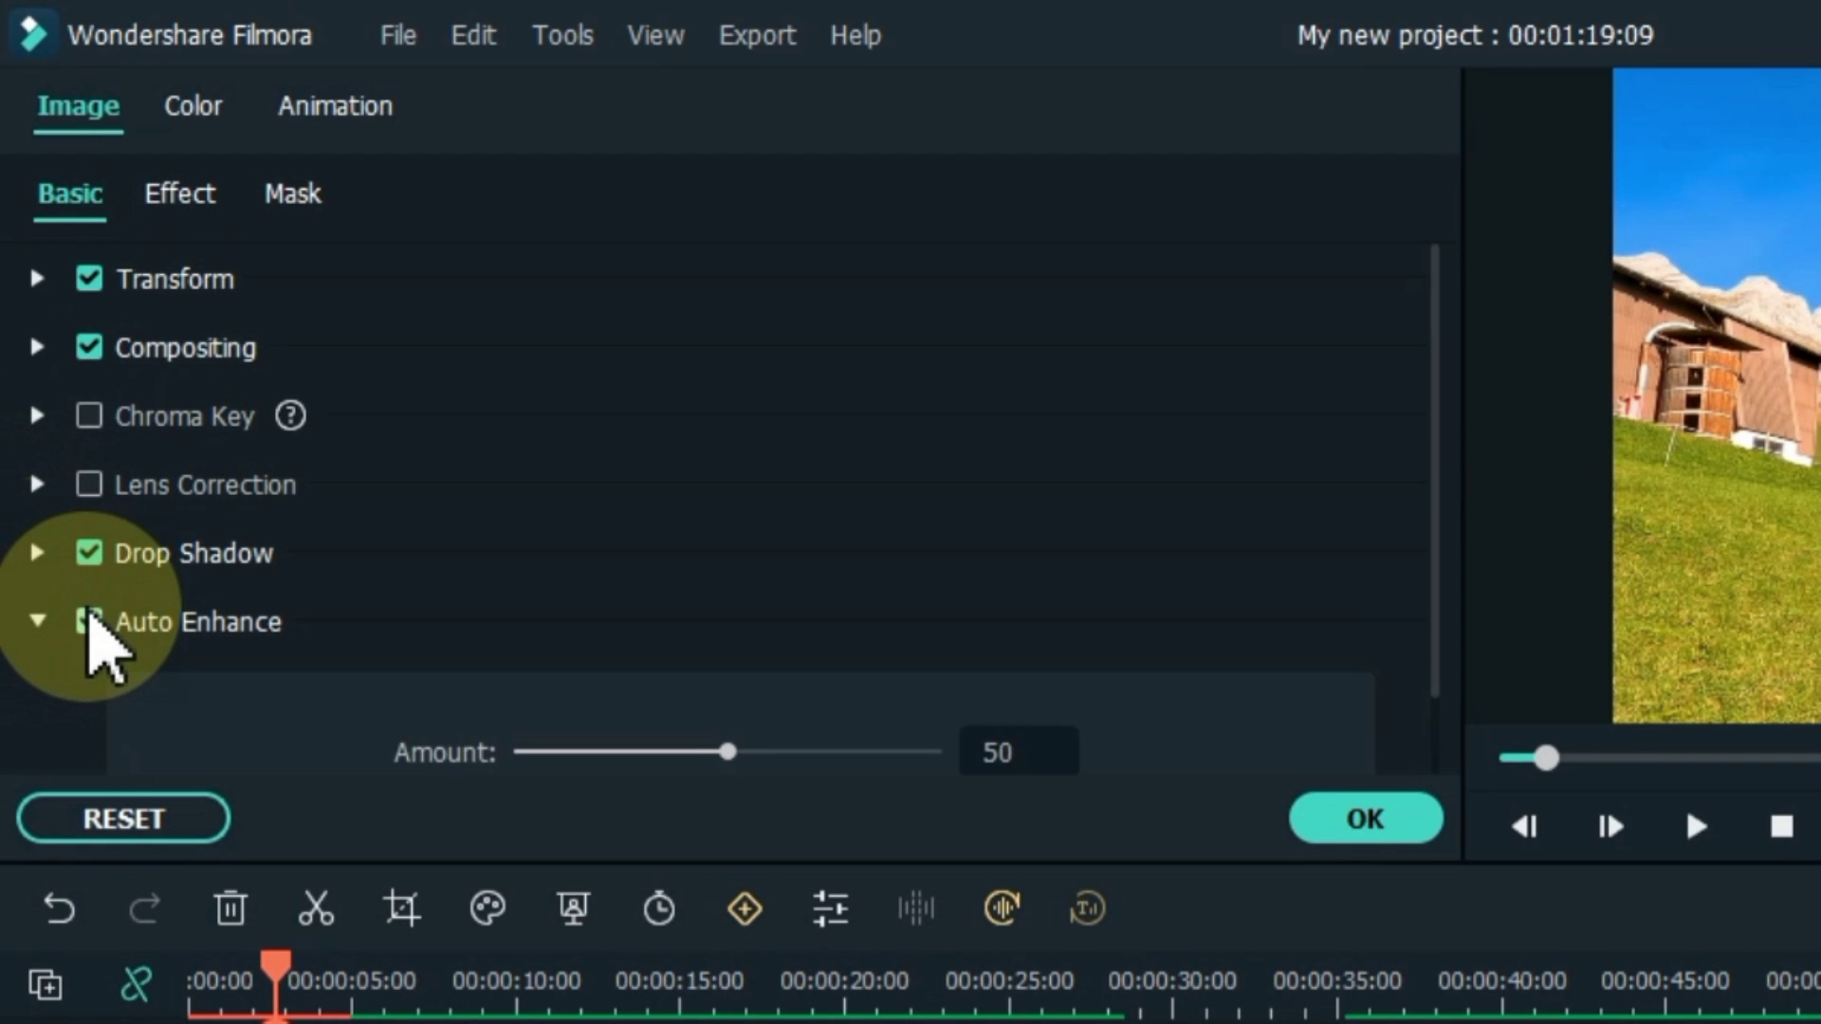
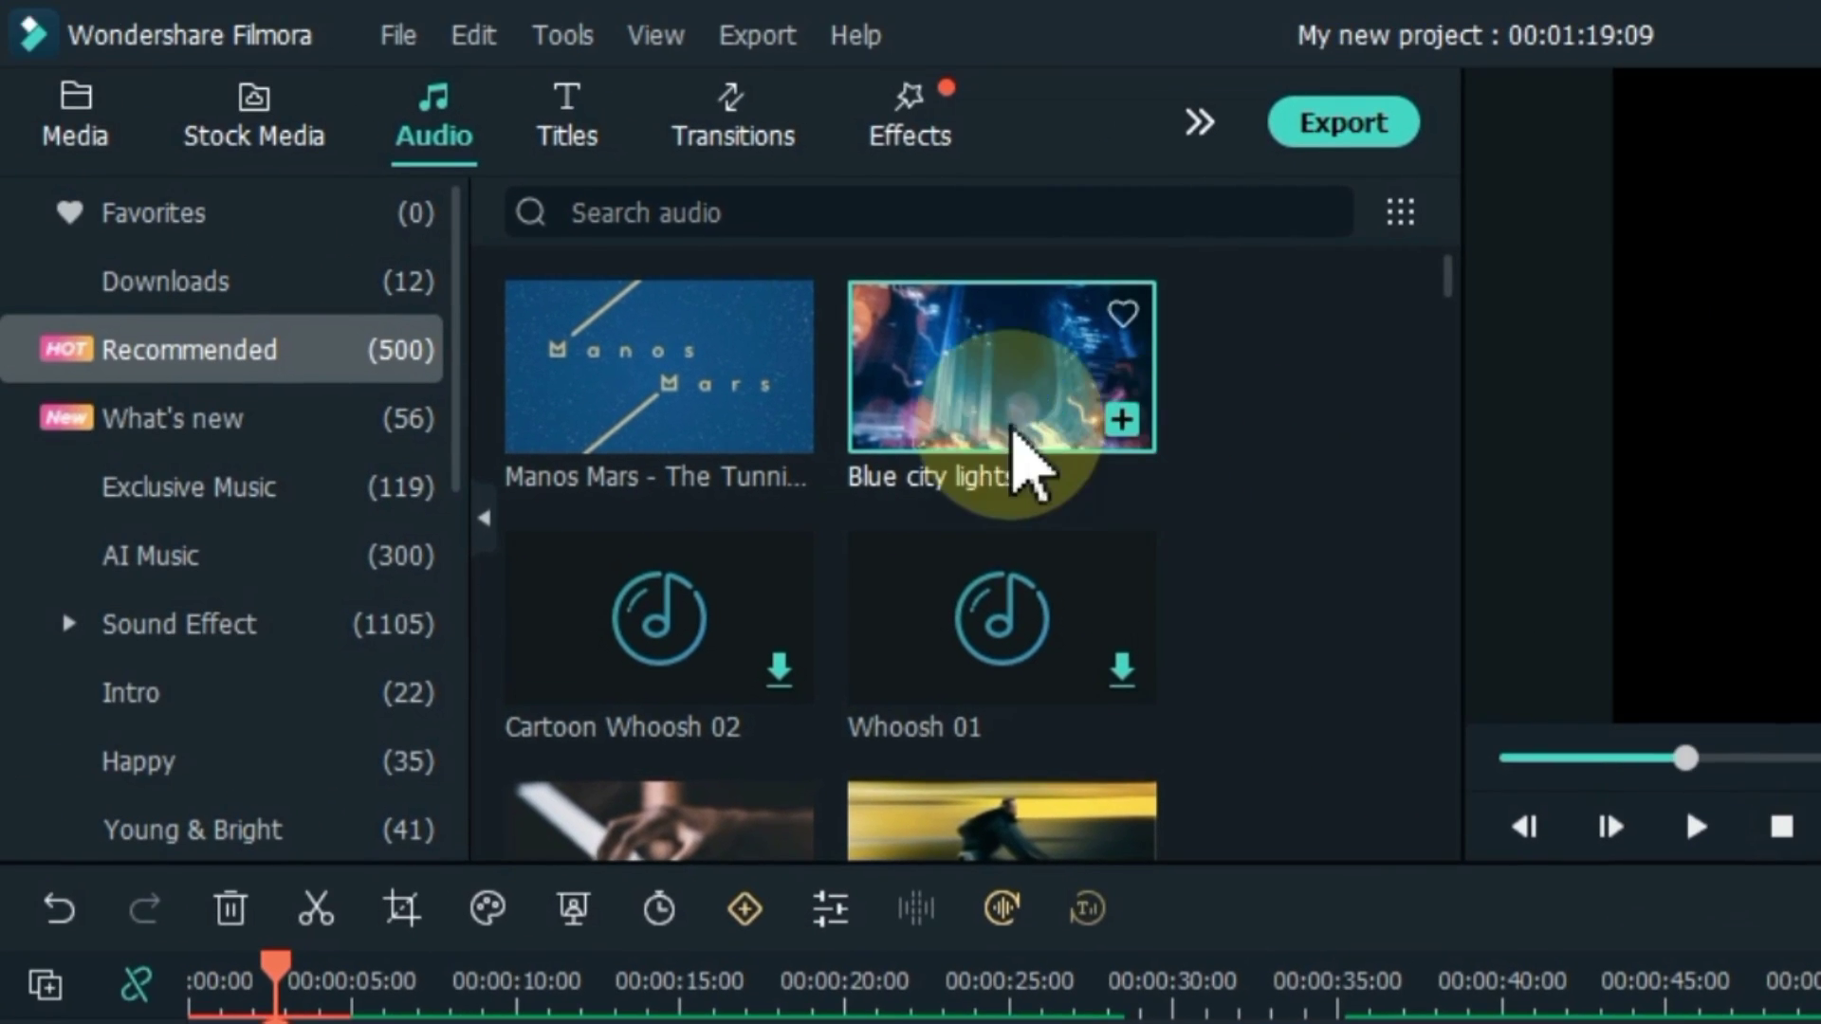
# Place the Blue city lights music on audio track 2 and trim its end to match the end of the video clips.
pyautogui.moveTo(1012, 431); pyautogui.dragTo(95, 924)
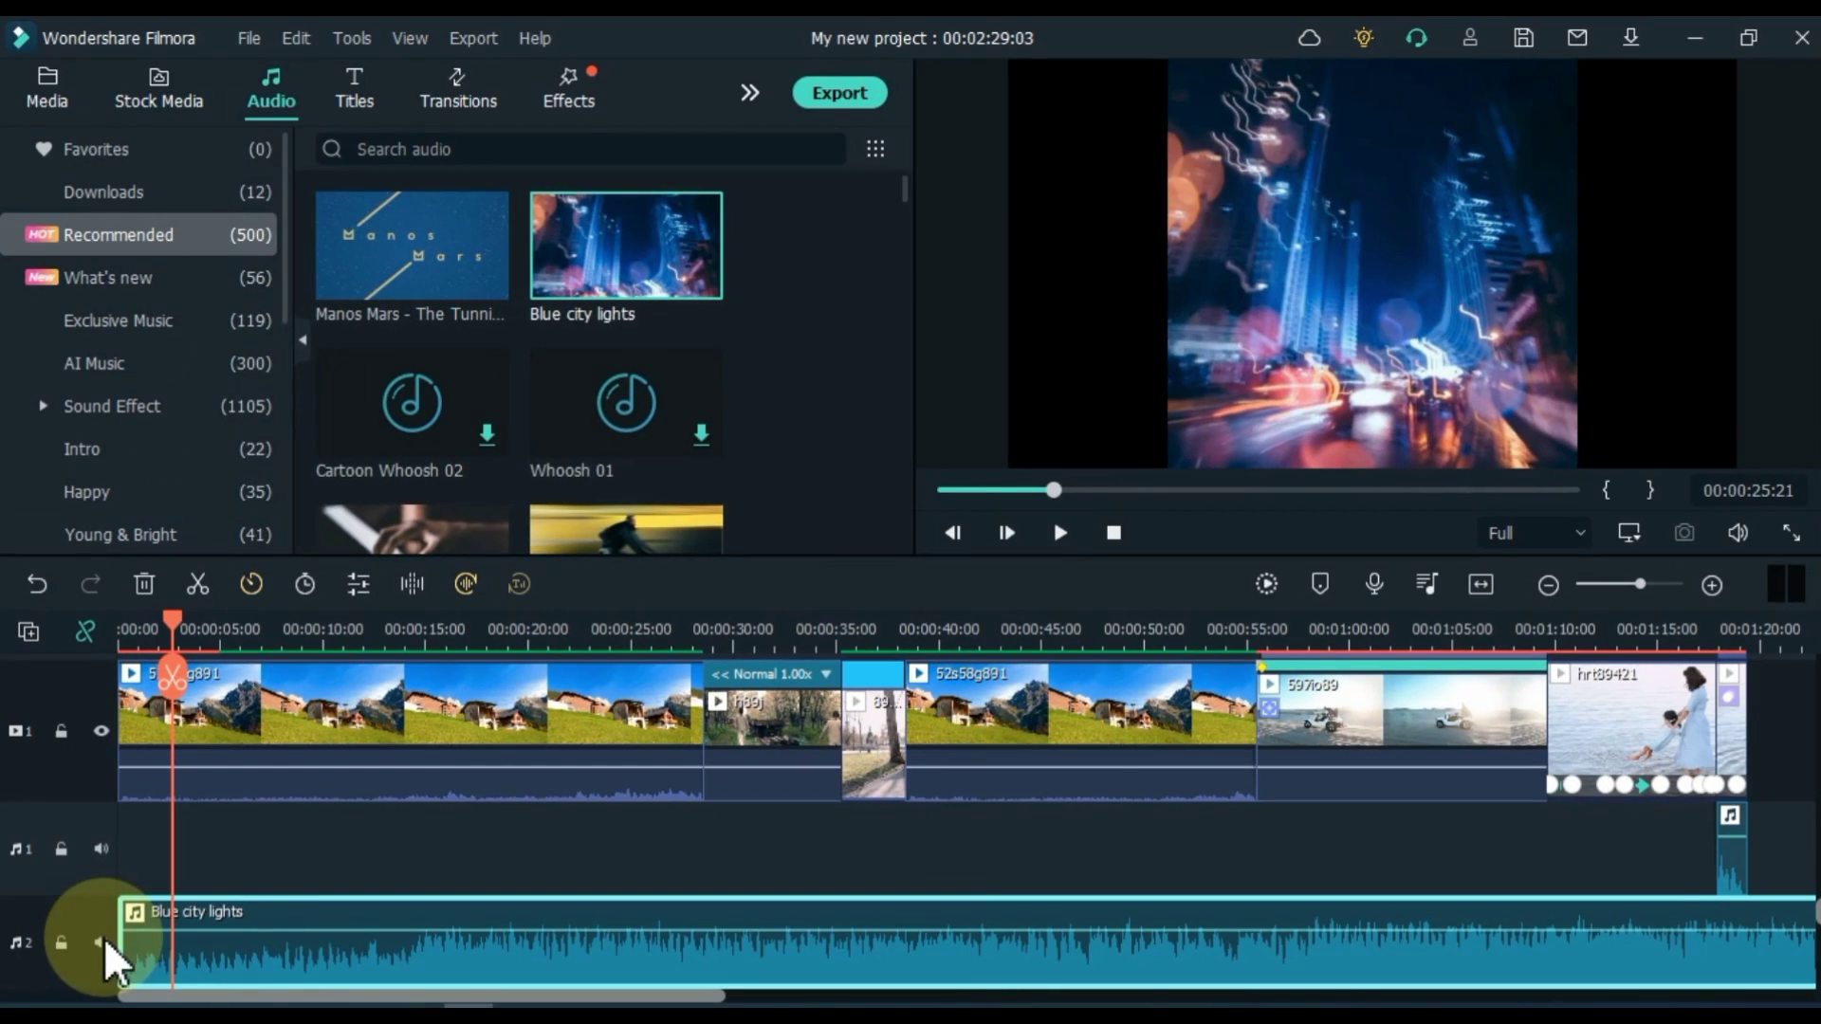
pyautogui.click(1485, 584)
pyautogui.moveTo(1742, 952); pyautogui.dragTo(997, 974)
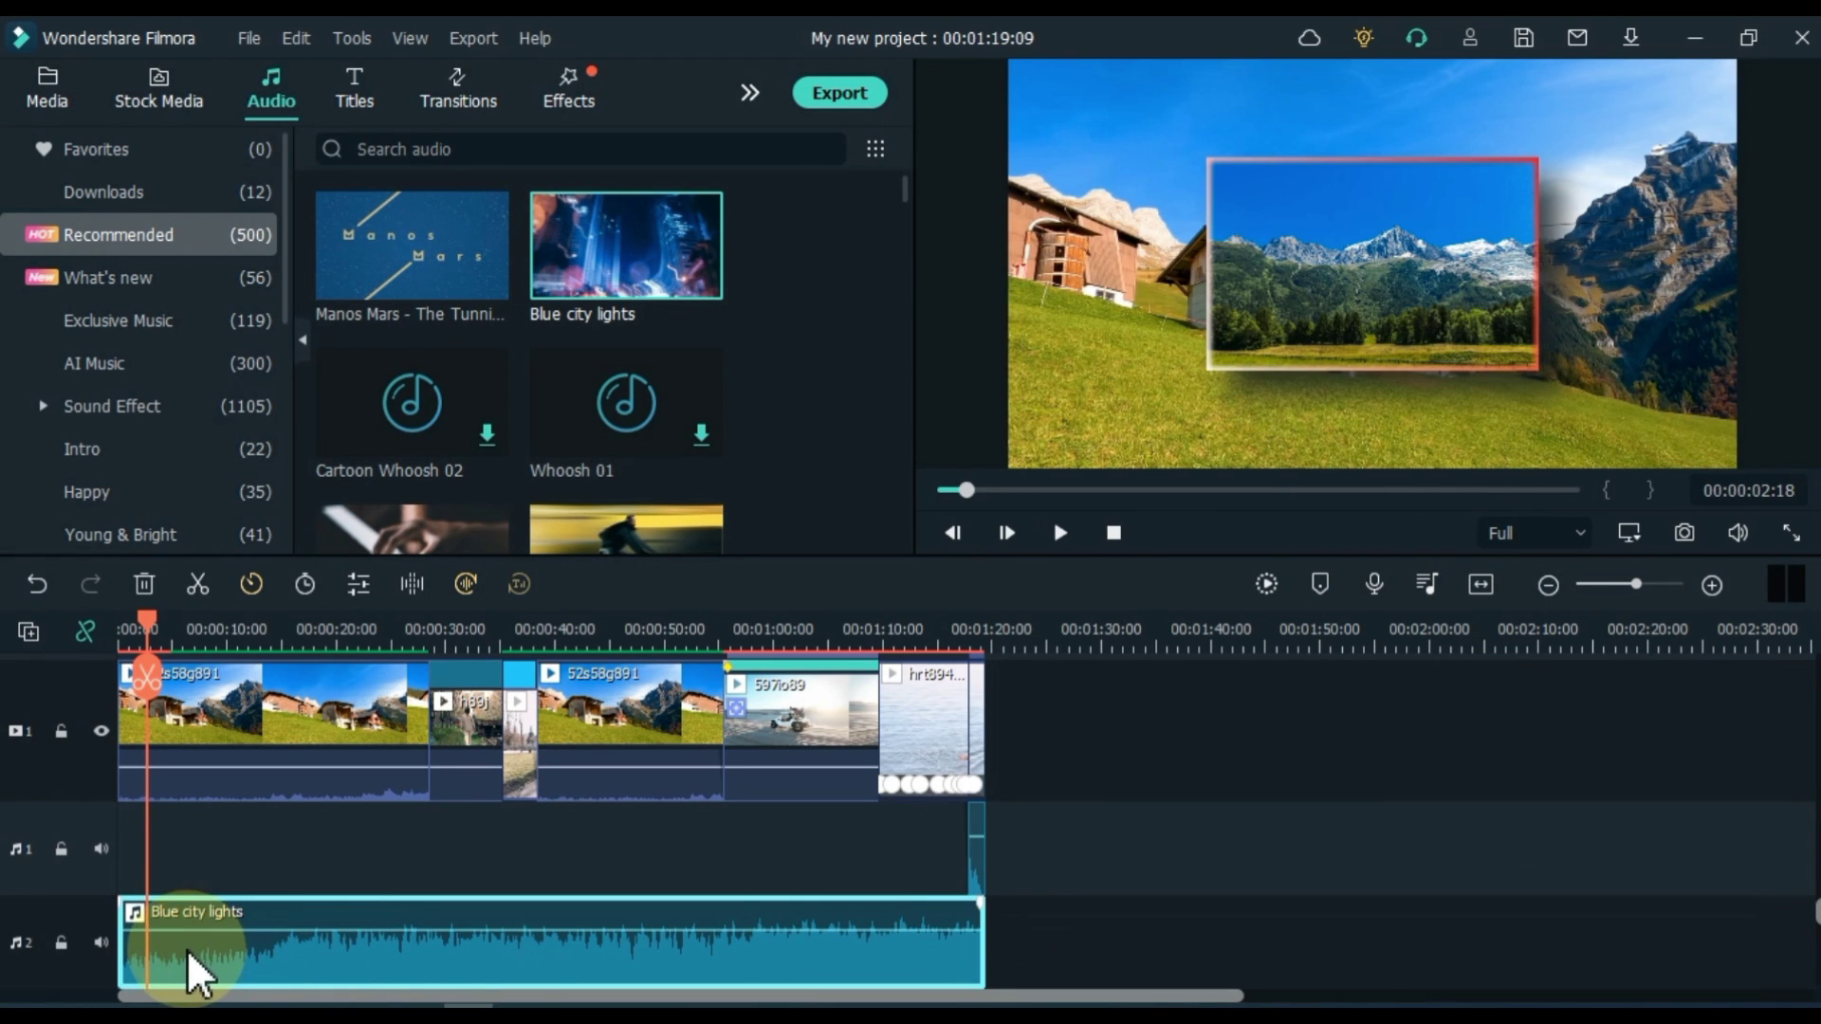
# Open the audio settings of the Blue city lights clip, set its fade in to 5.64 s and play it from the start.
pyautogui.doubleClick(194, 972)
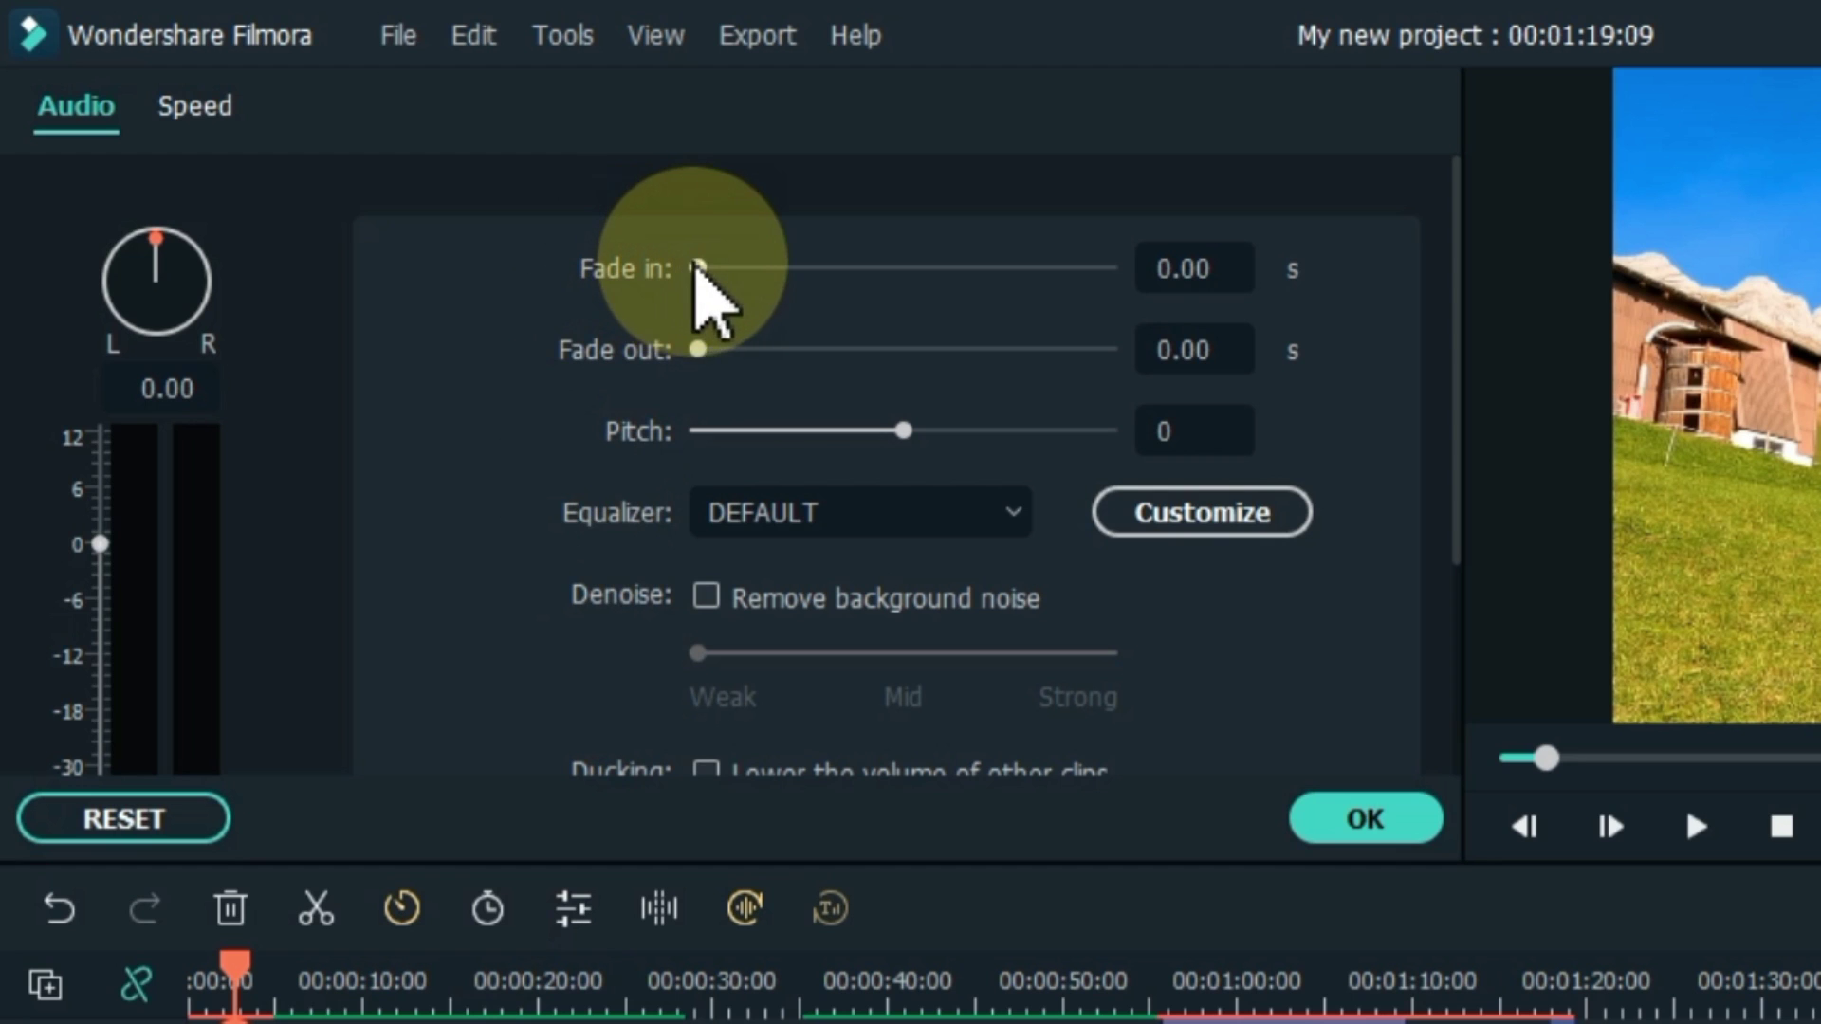
pyautogui.moveTo(713, 277); pyautogui.dragTo(781, 284)
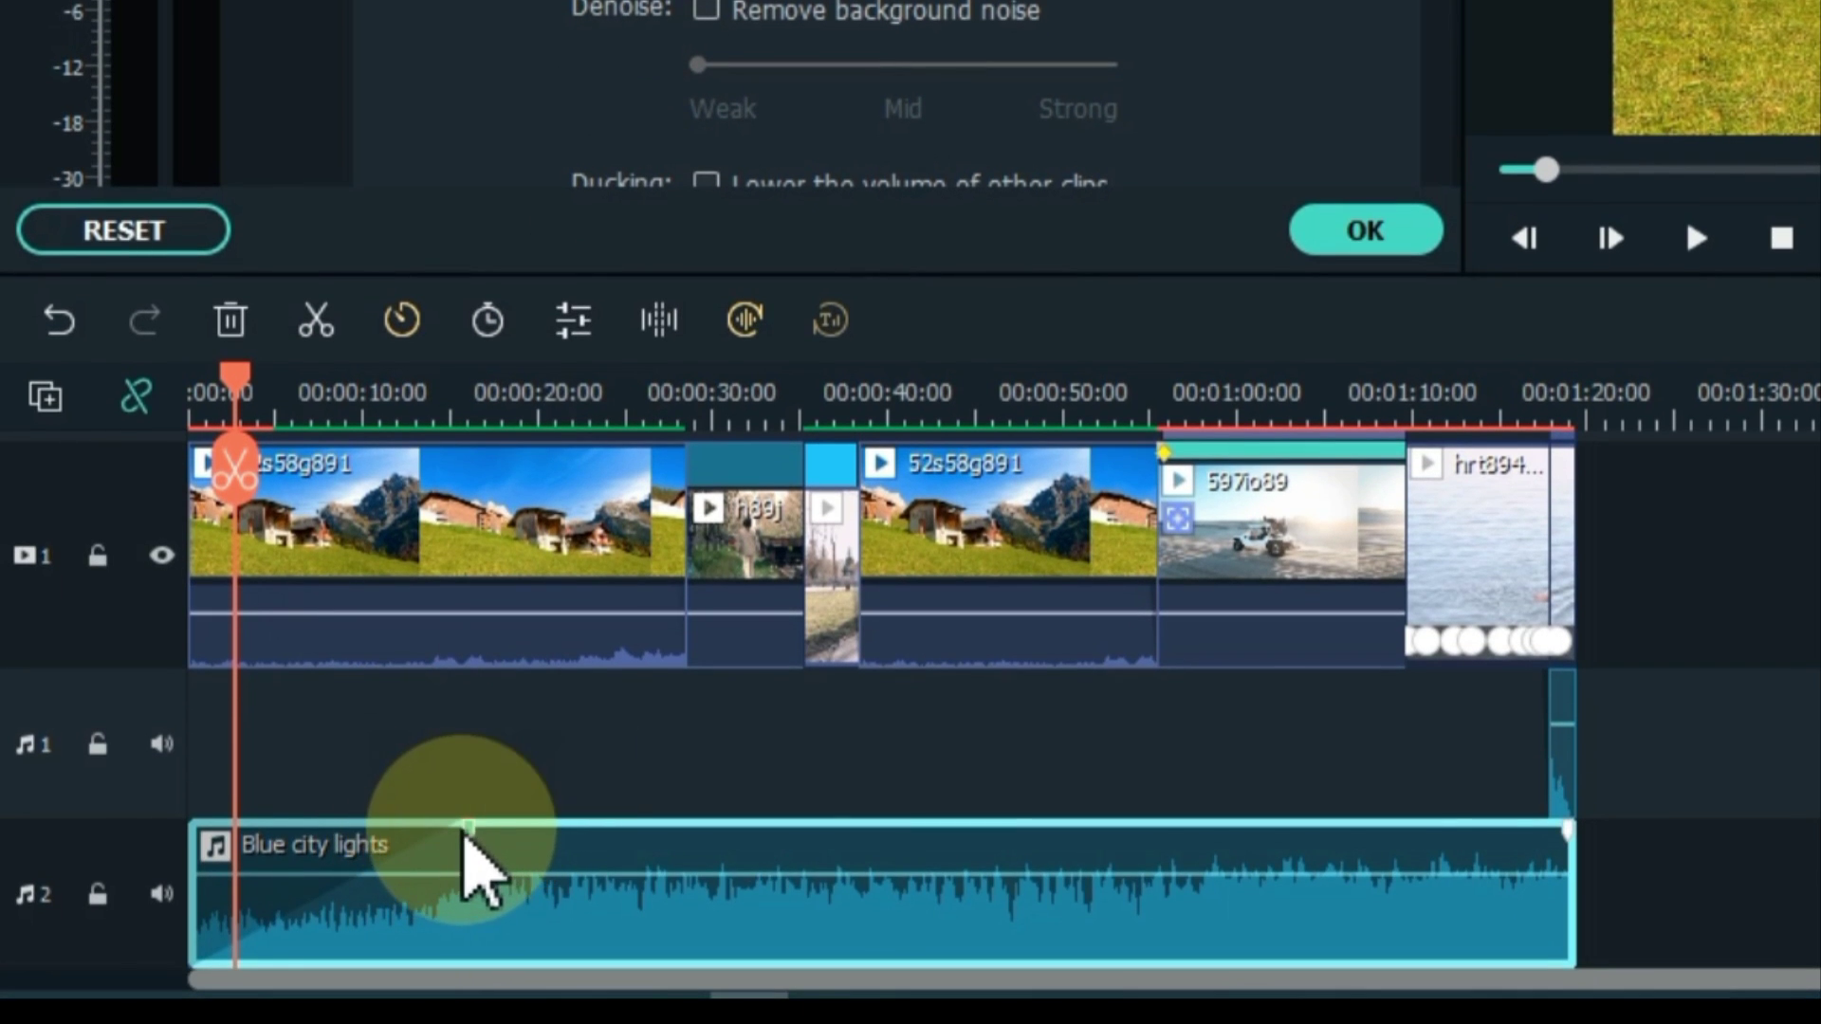
pyautogui.moveTo(465, 827); pyautogui.dragTo(285, 858)
pyautogui.moveTo(237, 379); pyautogui.dragTo(112, 372)
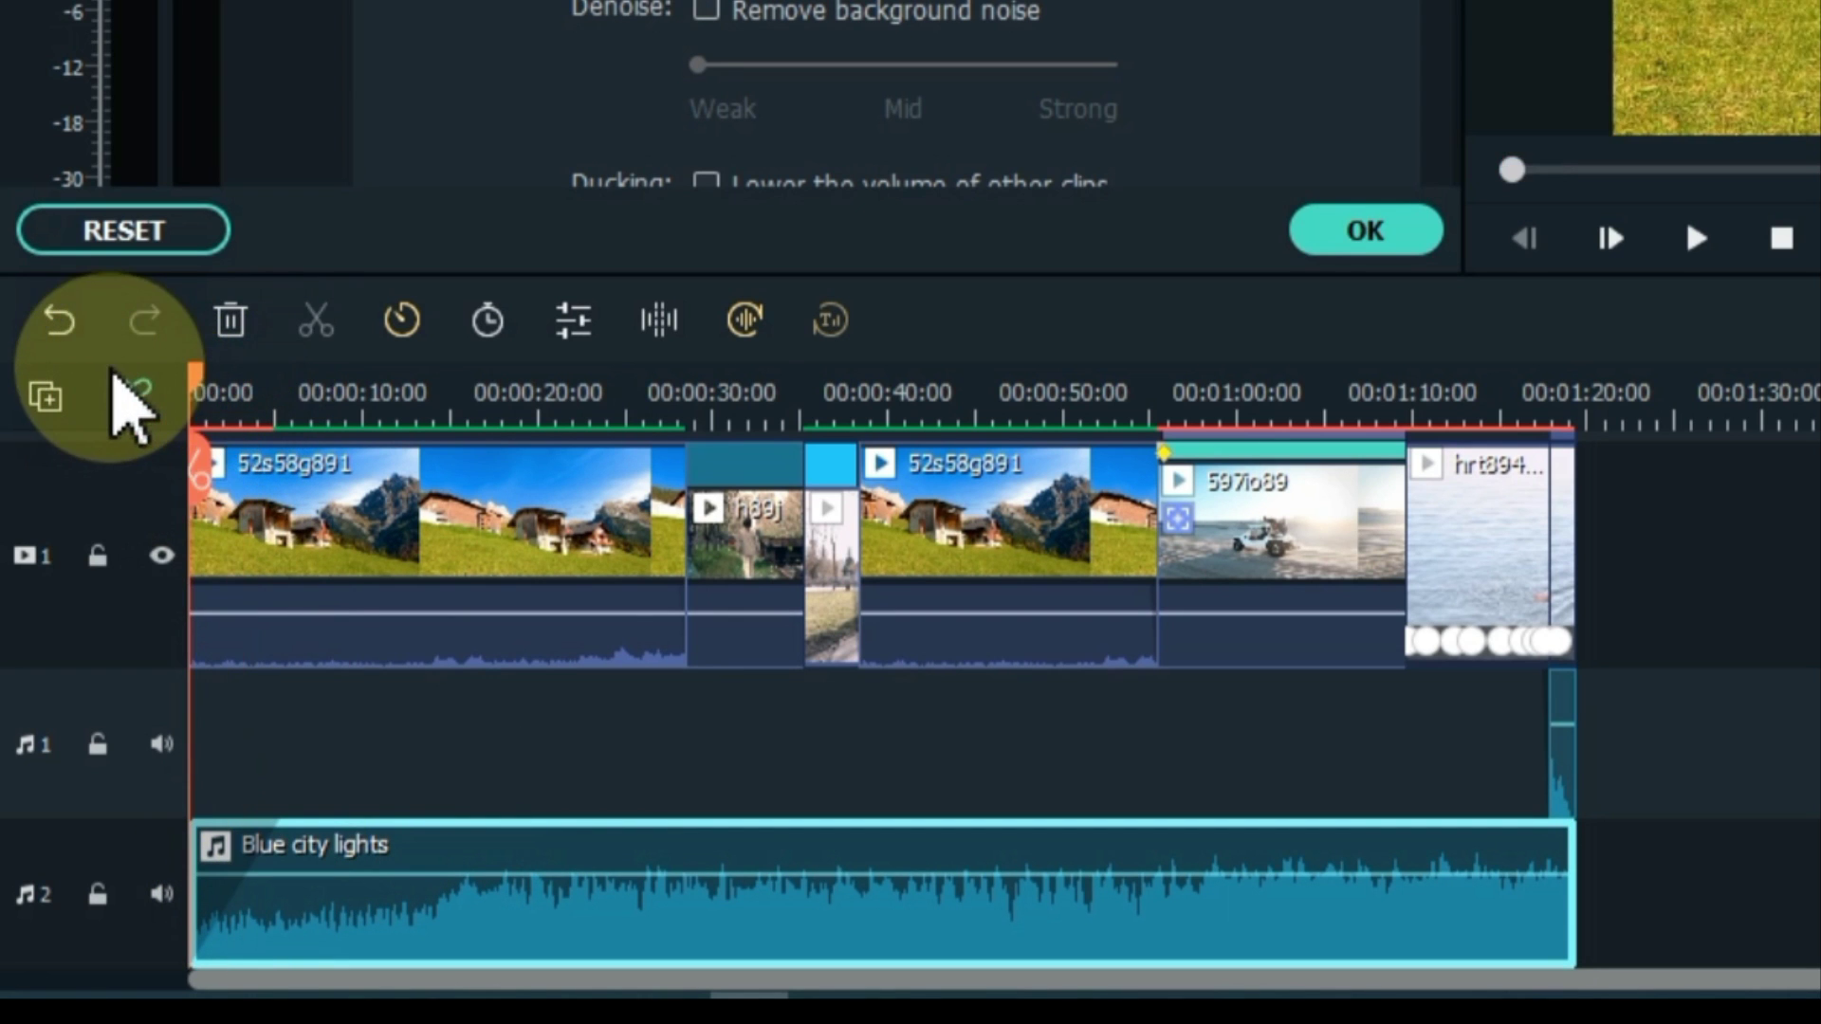
pyautogui.press('space')
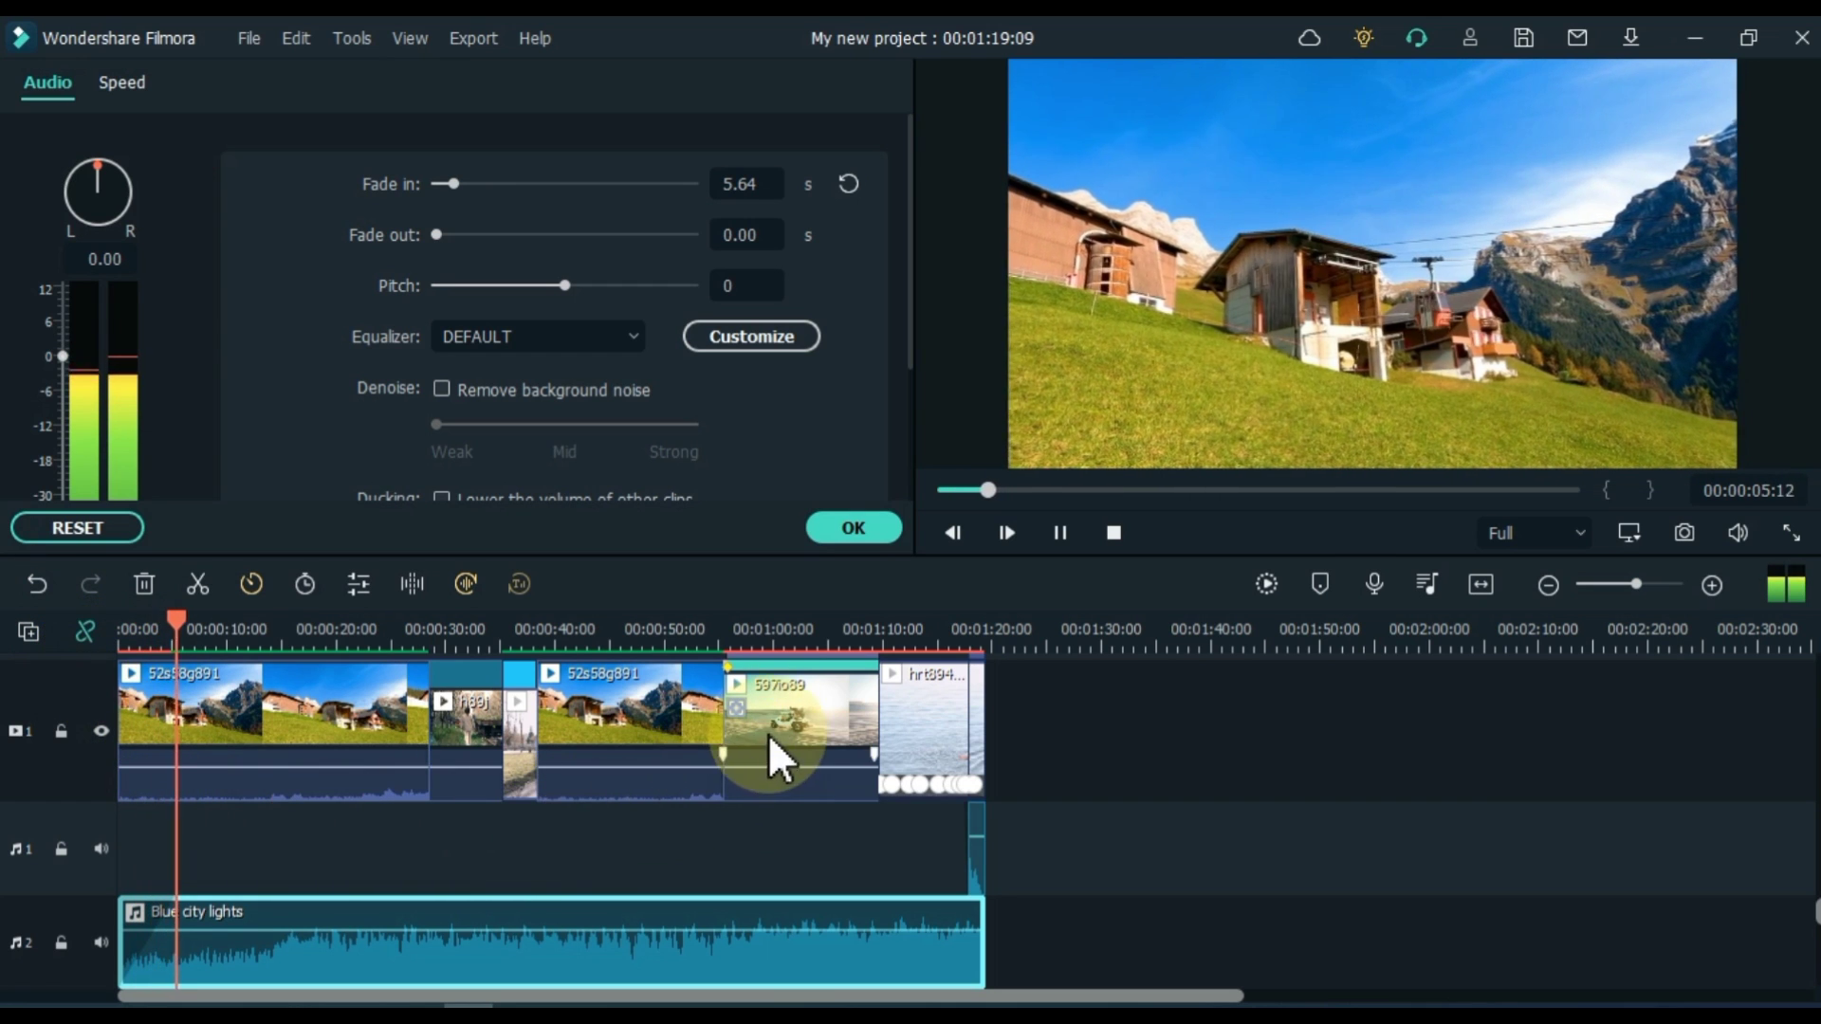
# Listen to the music near the end of the timeline and set its fade out to 4.55 s.
pyautogui.click(953, 630)
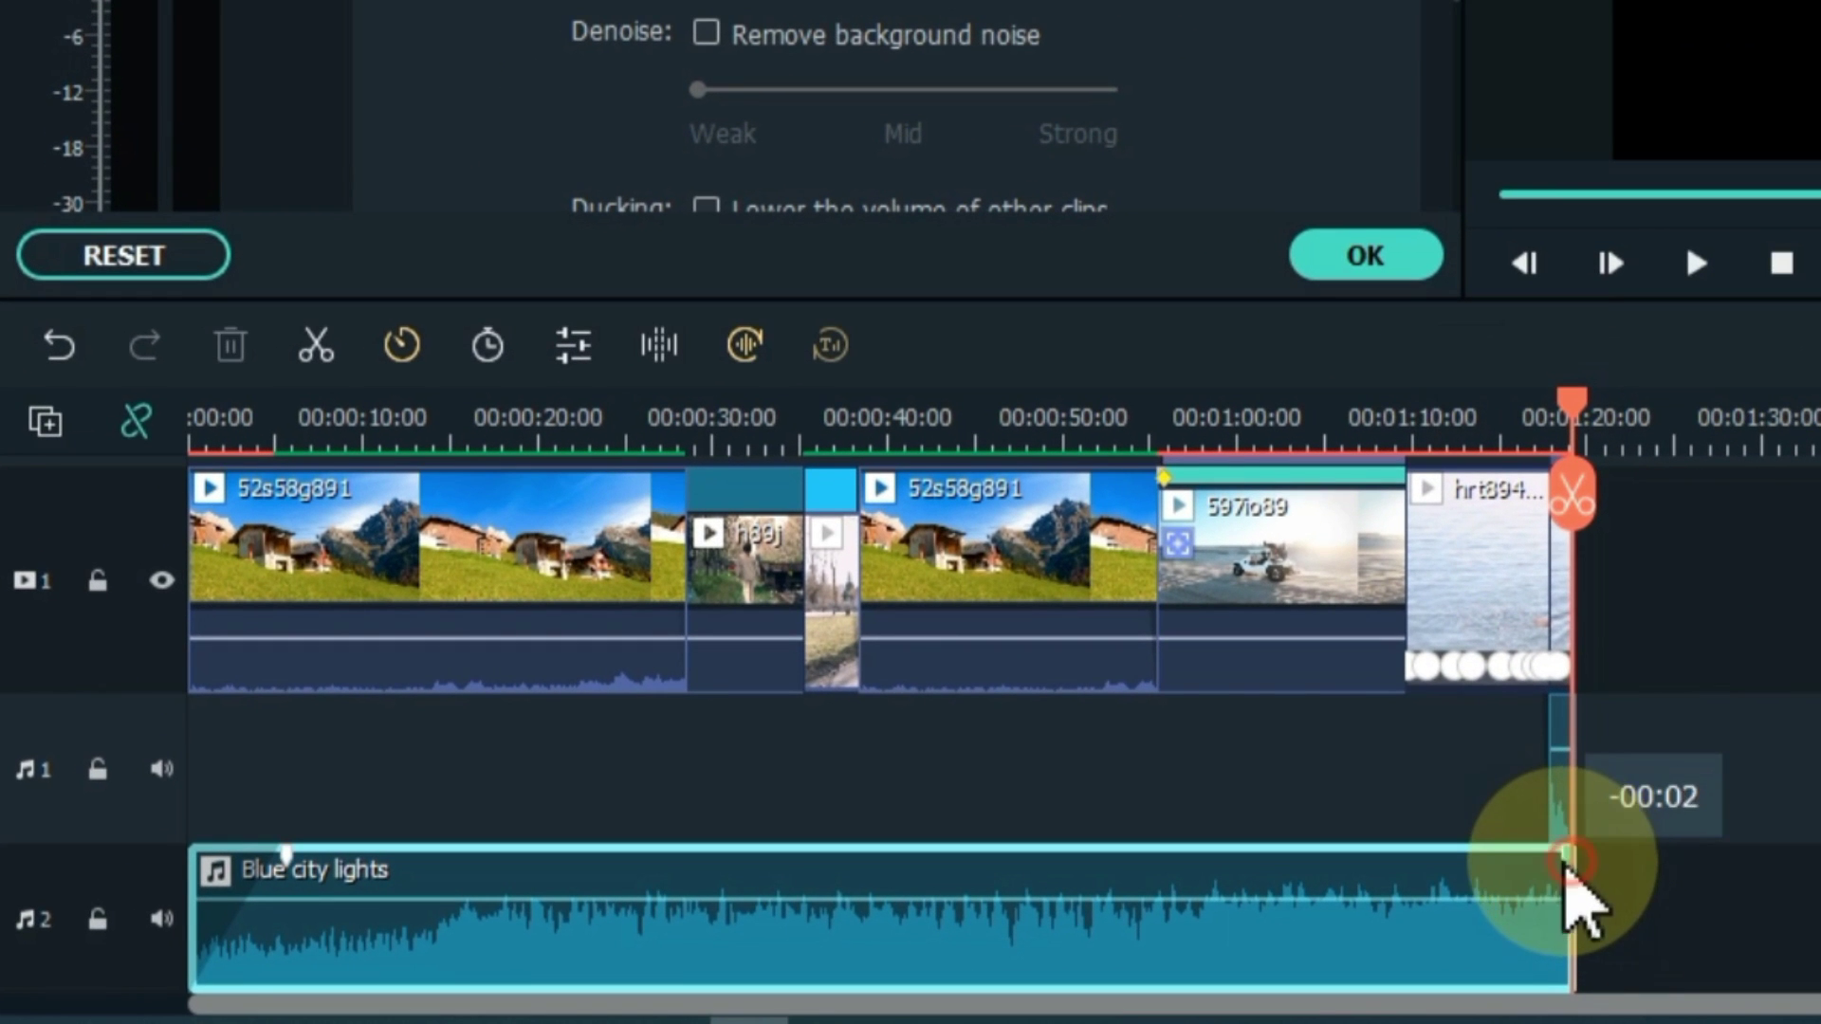
pyautogui.moveTo(1567, 862); pyautogui.dragTo(1472, 856)
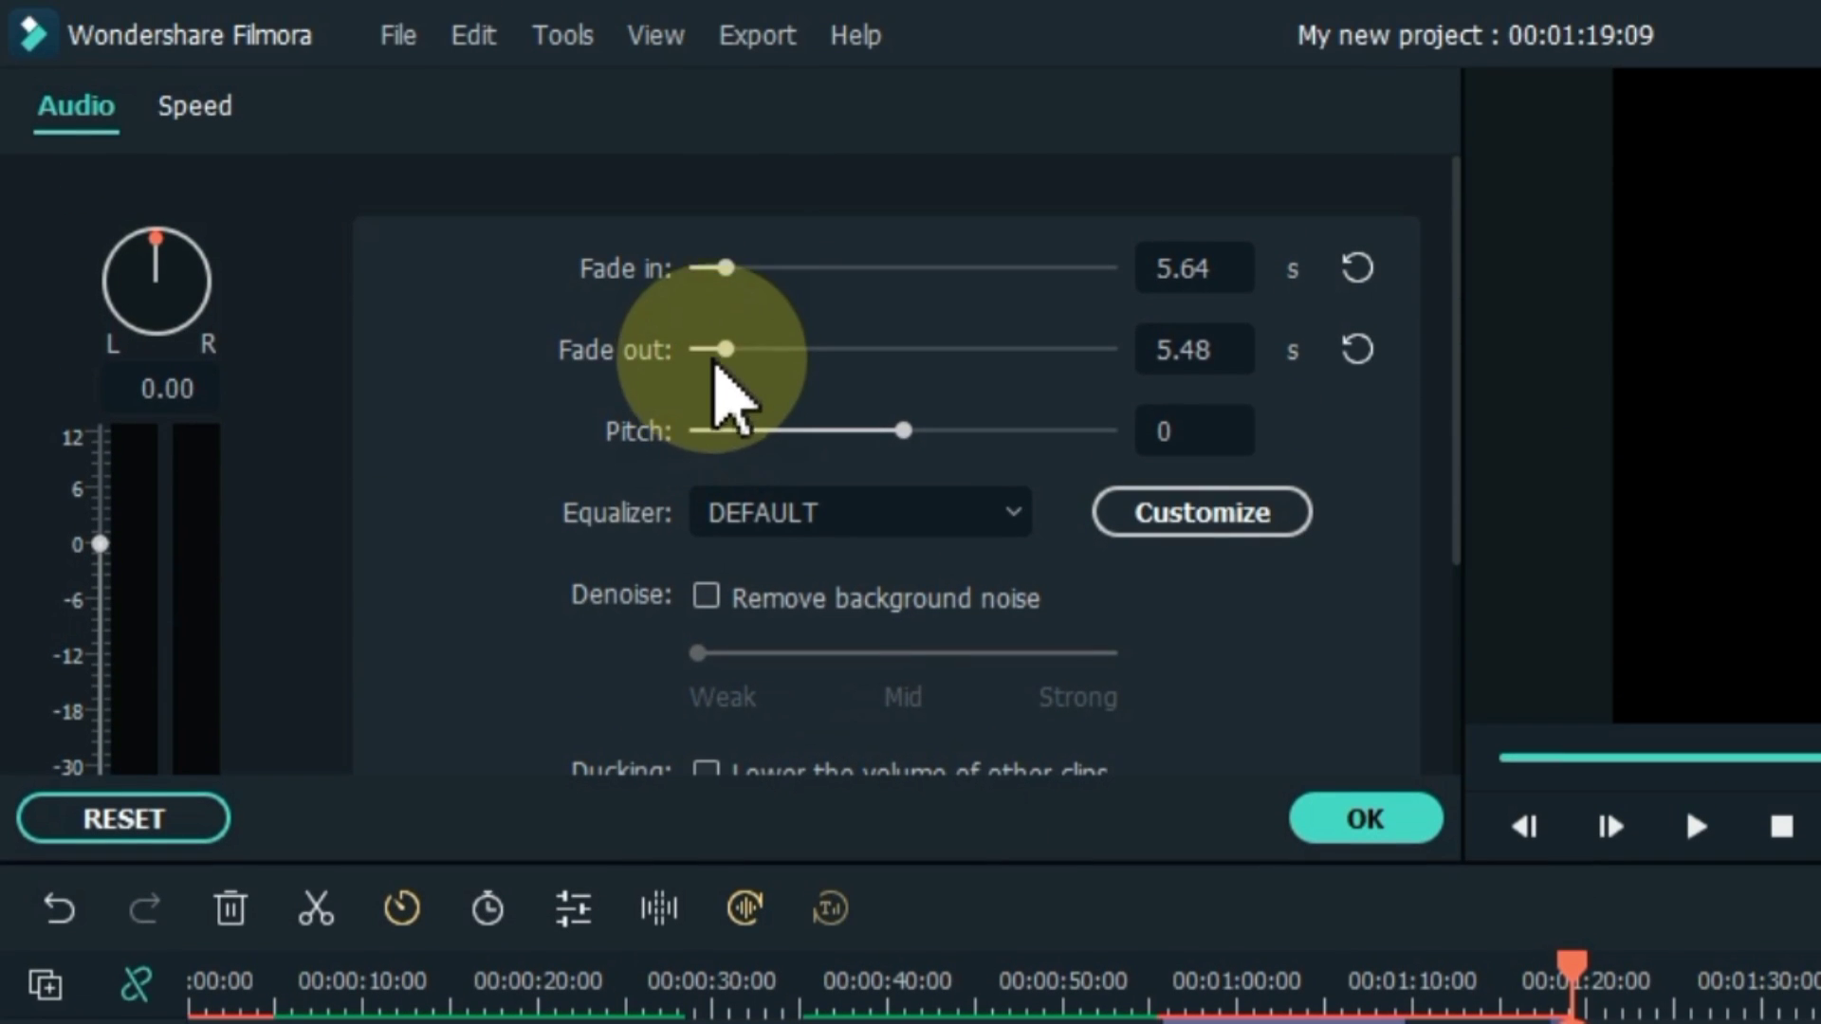
pyautogui.moveTo(798, 363); pyautogui.dragTo(719, 352)
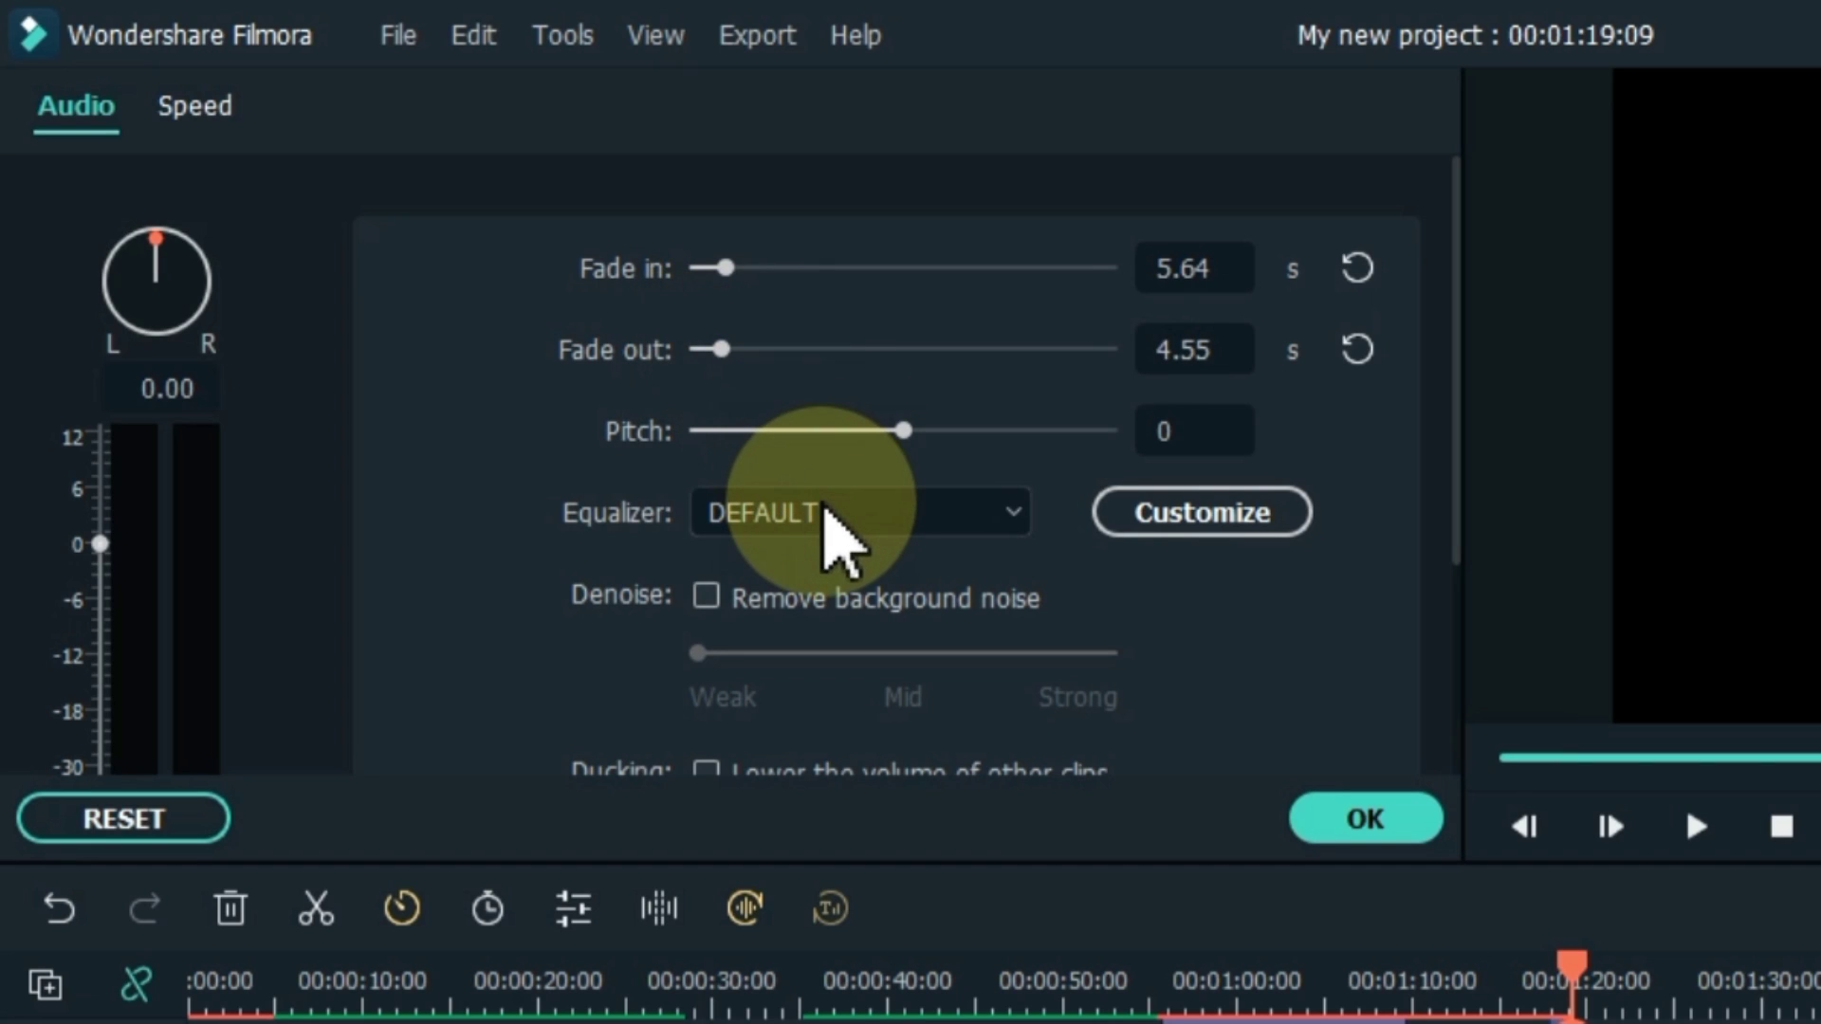
# Try different pitch settings on the music clip, including -8, playing back part of the opening to compare the sound.
pyautogui.moveTo(937, 430); pyautogui.dragTo(976, 431)
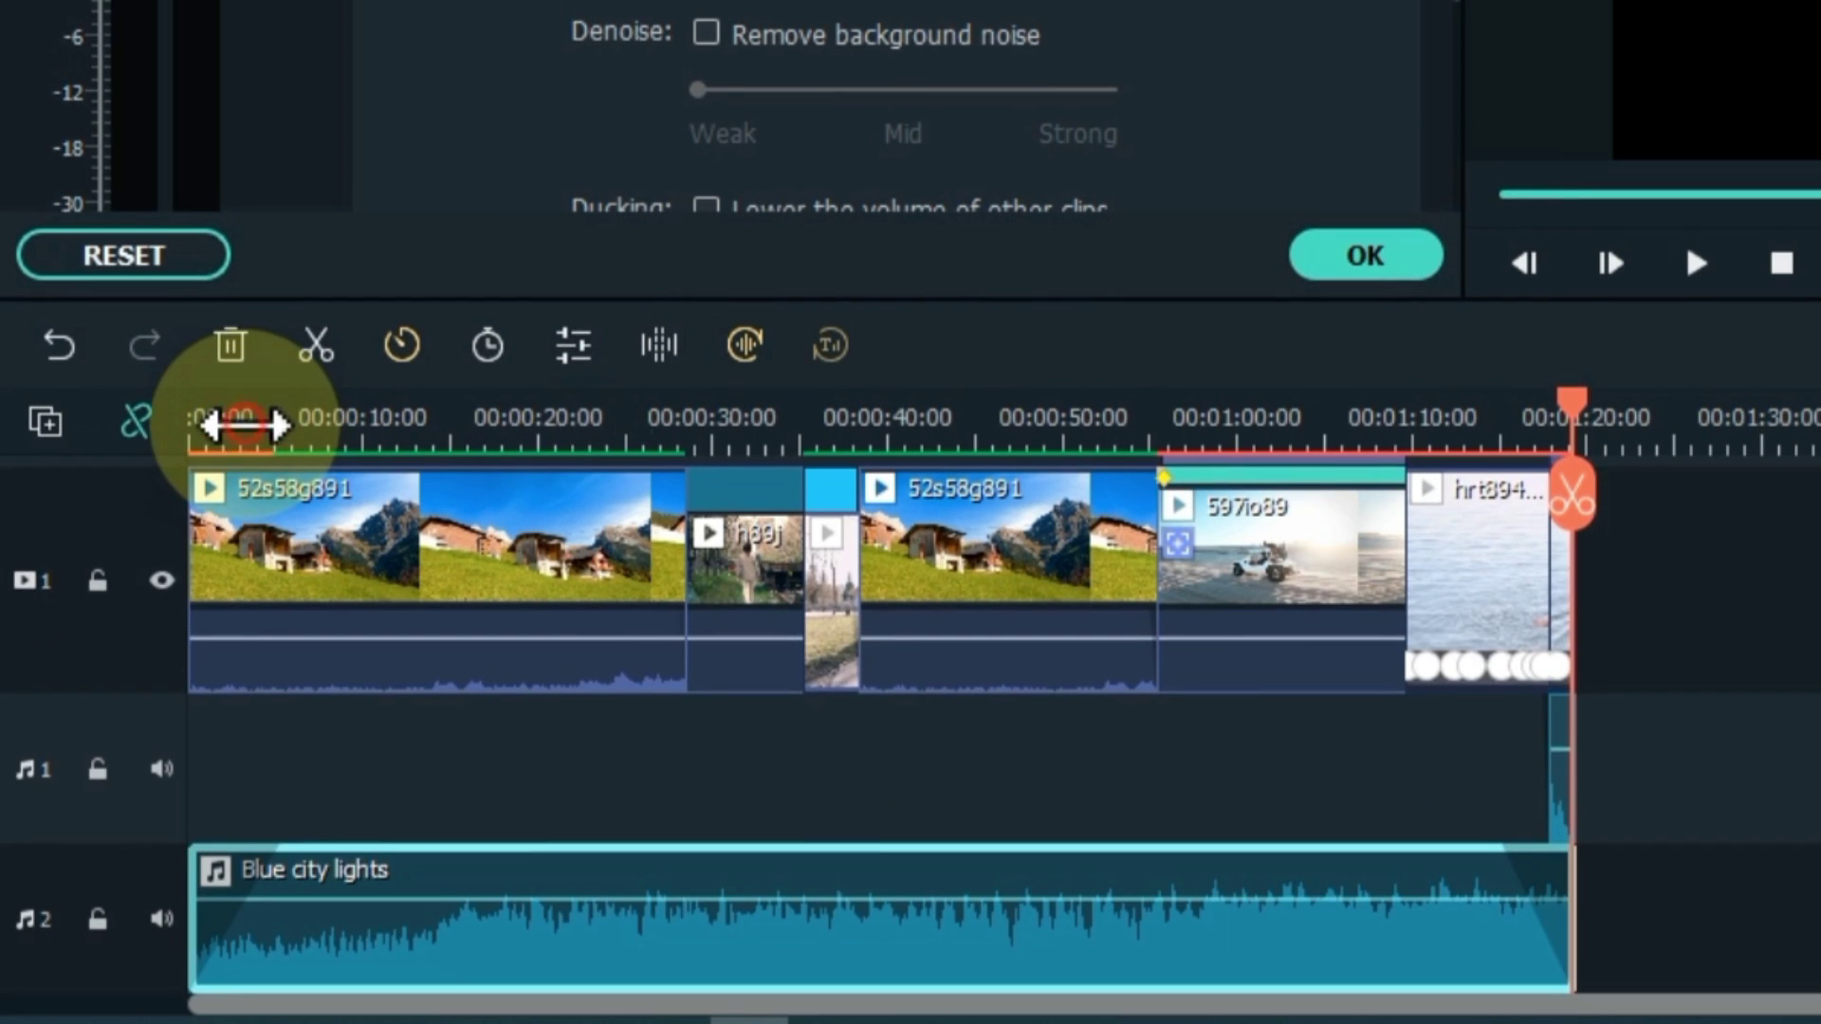
pyautogui.click(244, 425)
pyautogui.press('space')
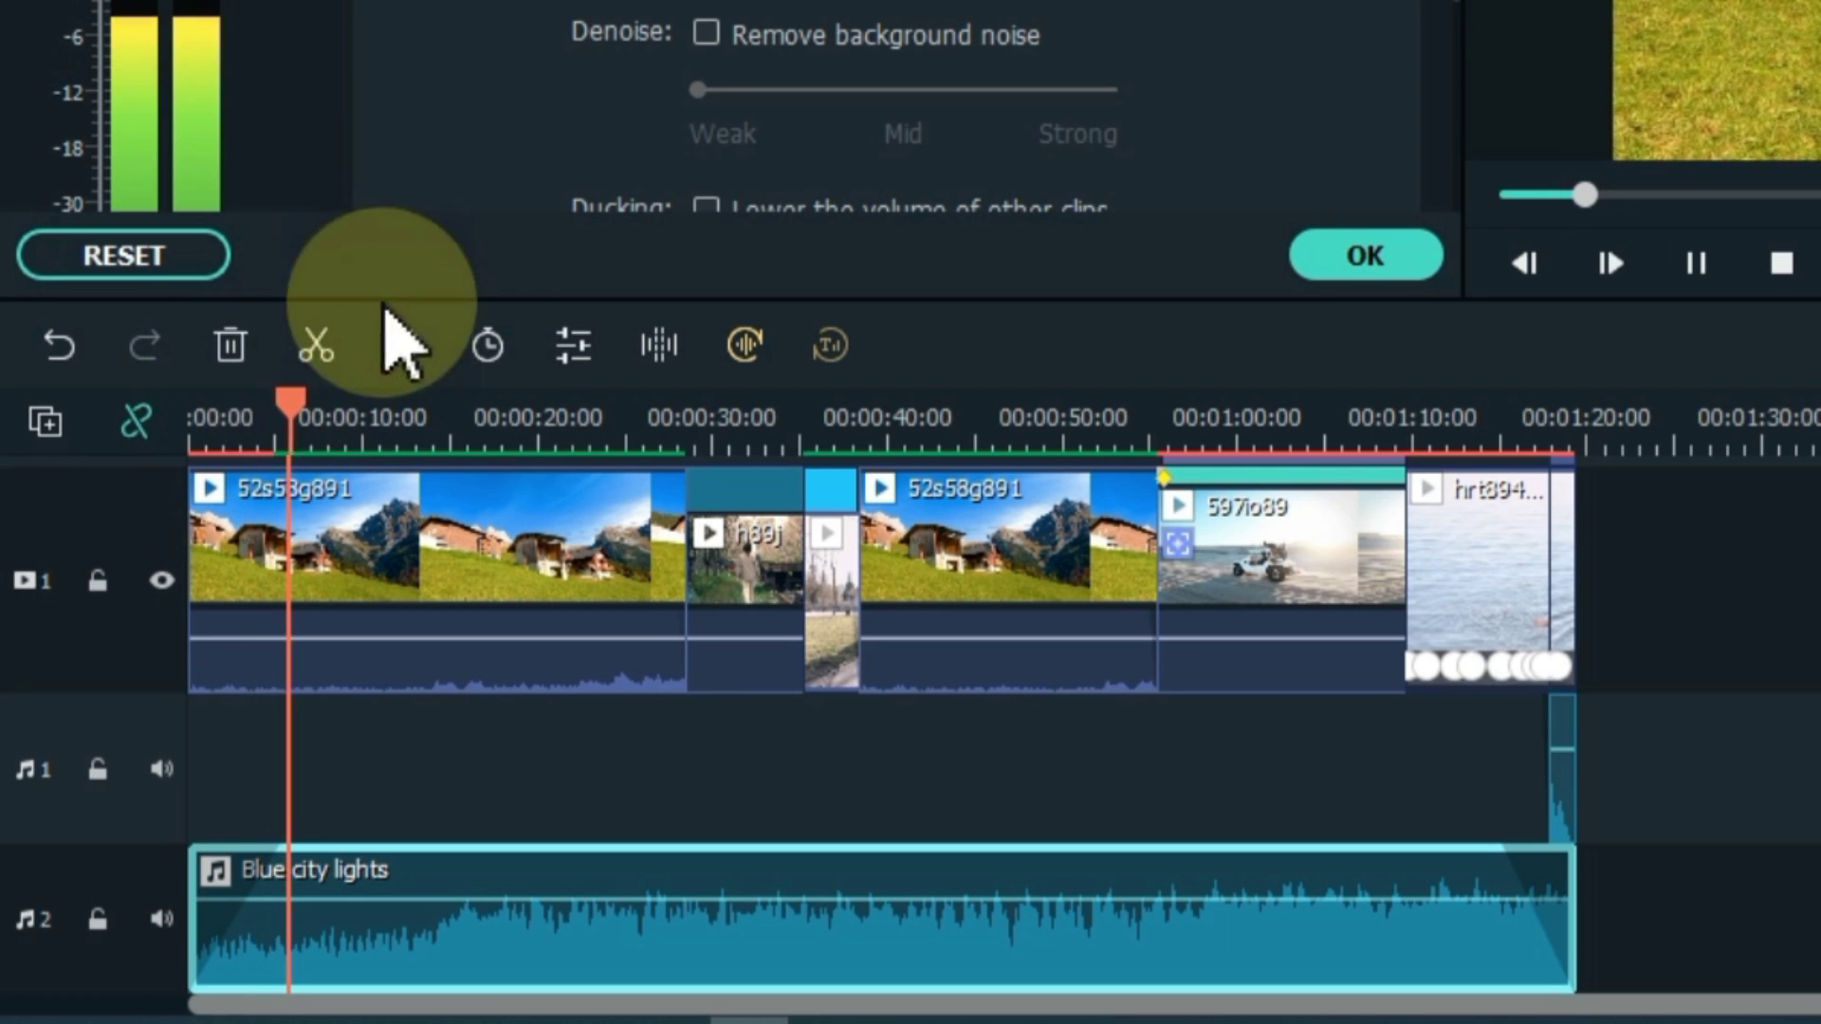
pyautogui.press('space')
pyautogui.click(764, 150)
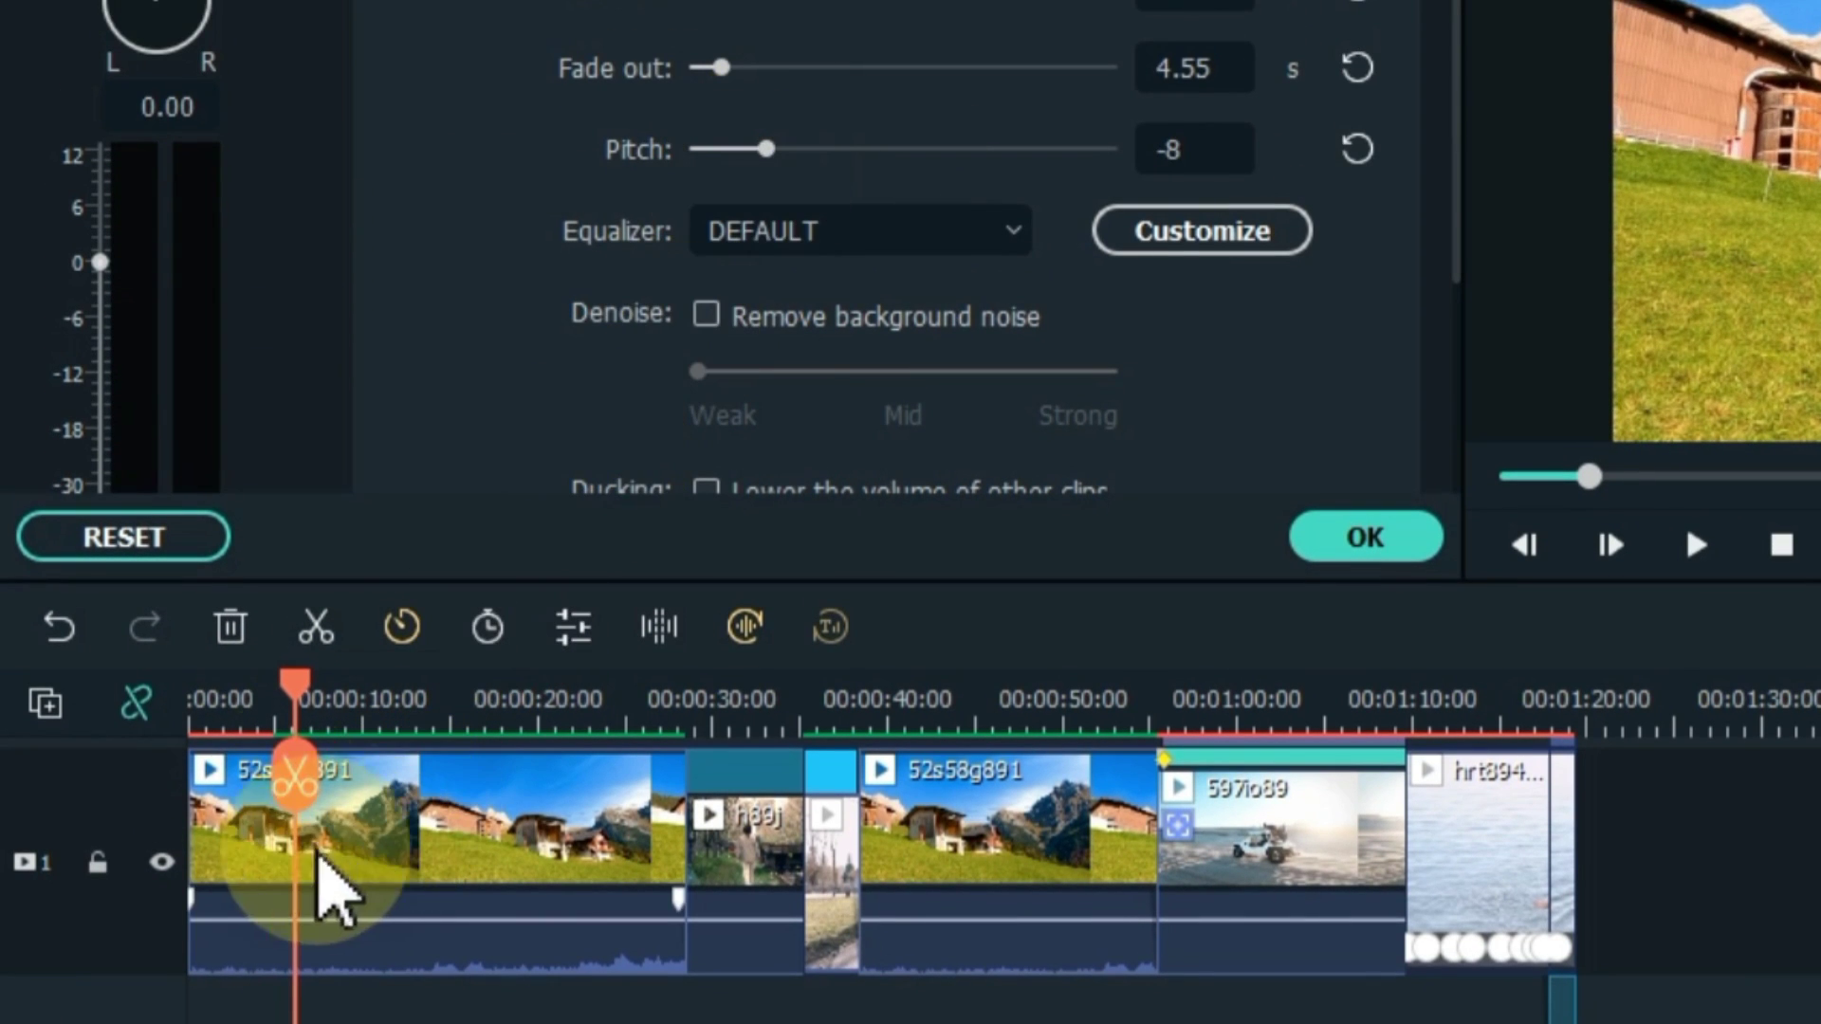
pyautogui.moveTo(294, 702); pyautogui.dragTo(253, 707)
pyautogui.press('space')
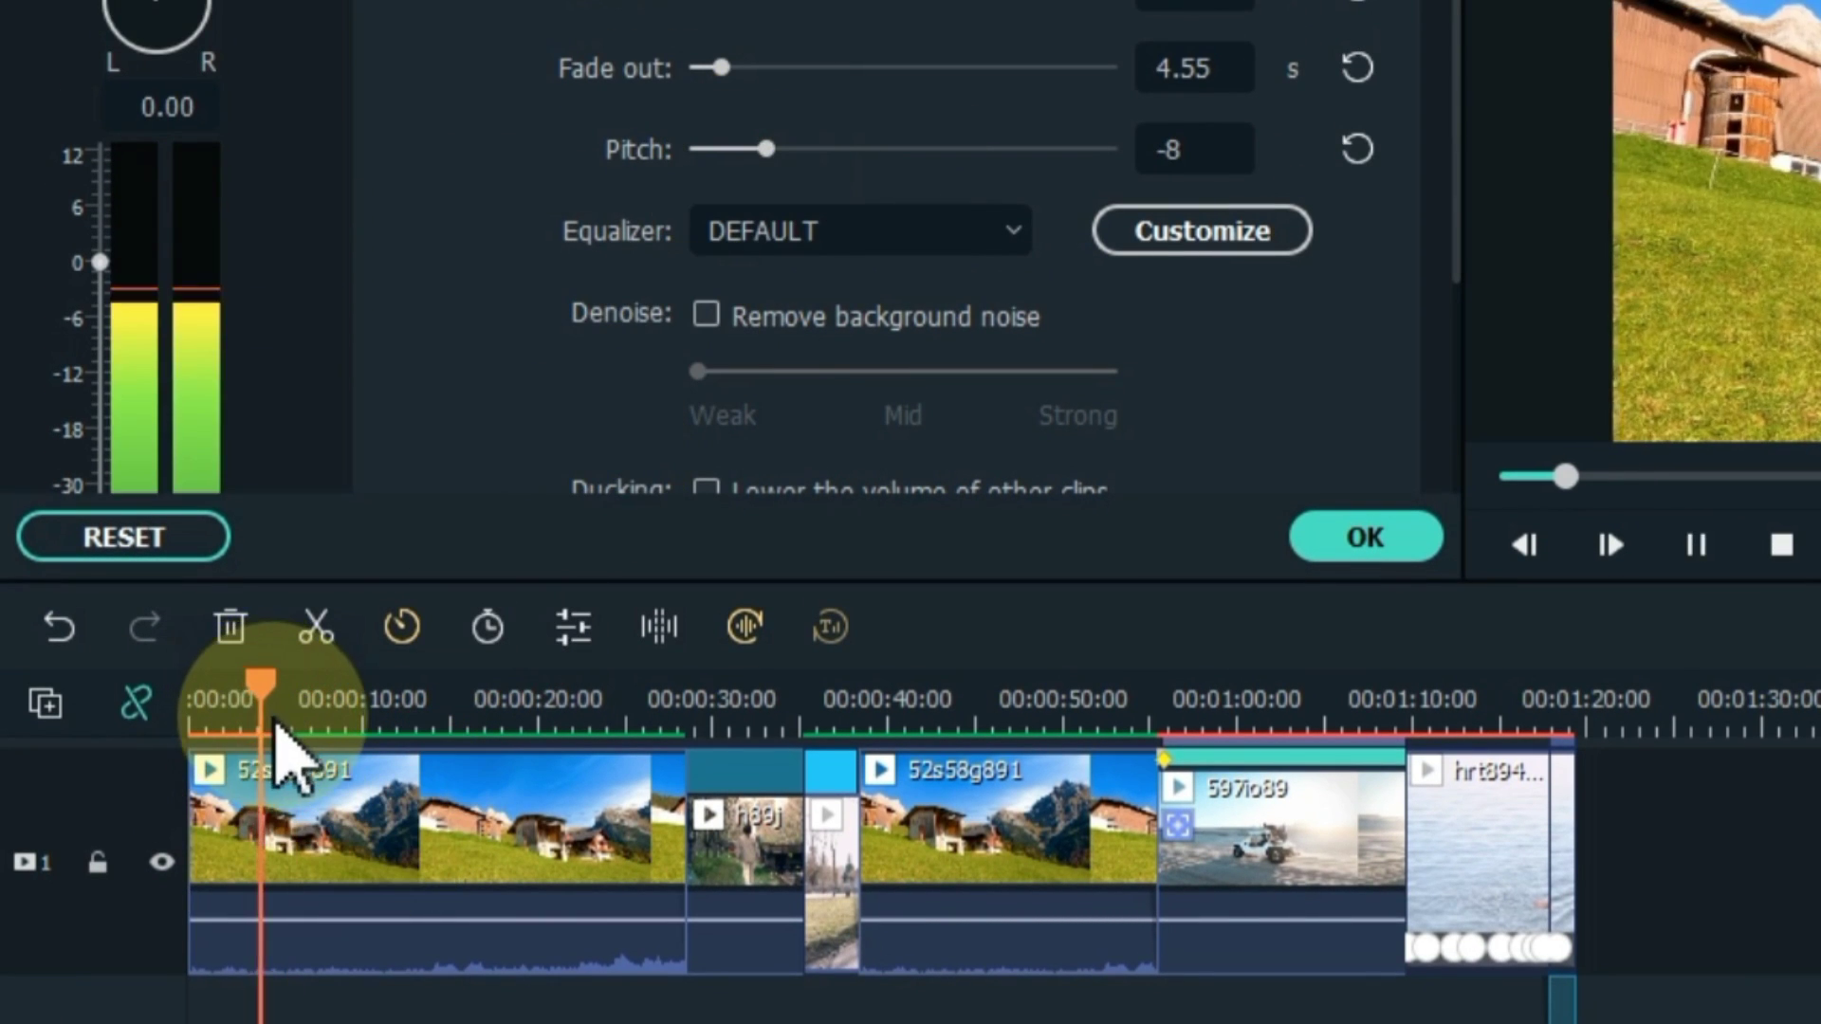
pyautogui.press('space')
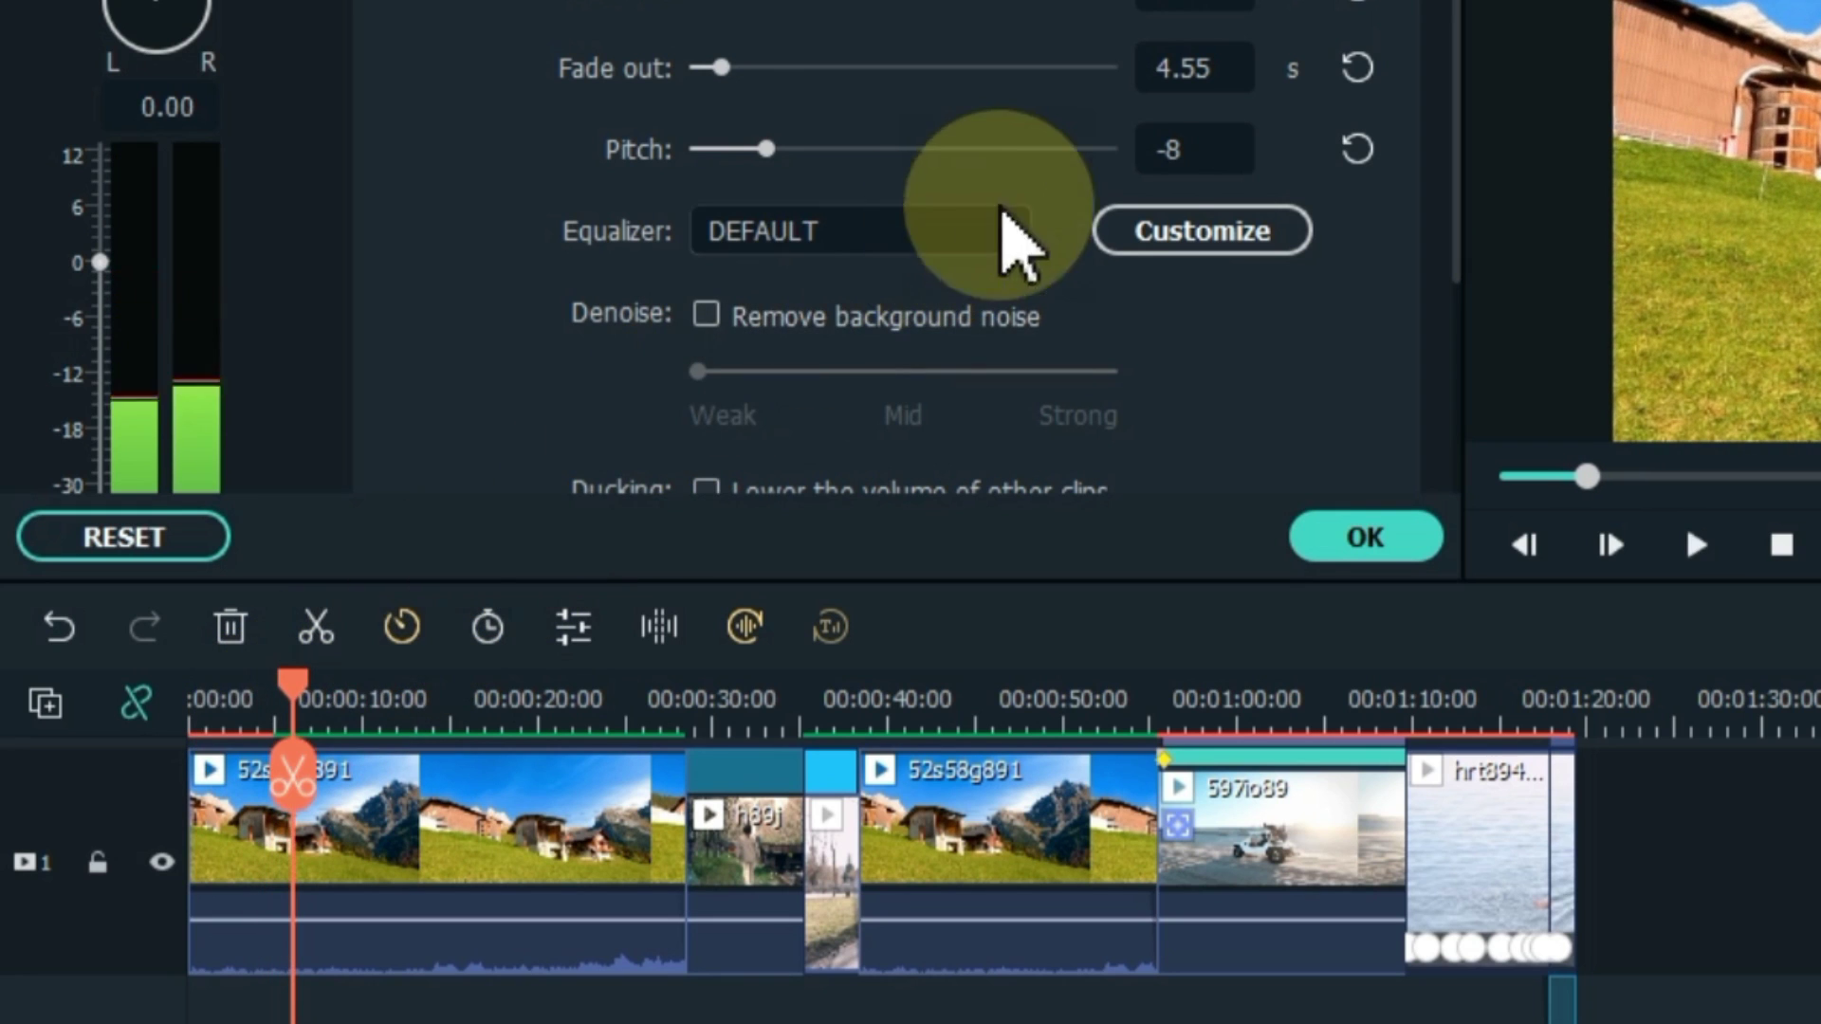
# Try a pitch of 9 on the music clip, play it, reset the pitch to 0 and listen again.
pyautogui.moveTo(1064, 154); pyautogui.dragTo(1057, 153)
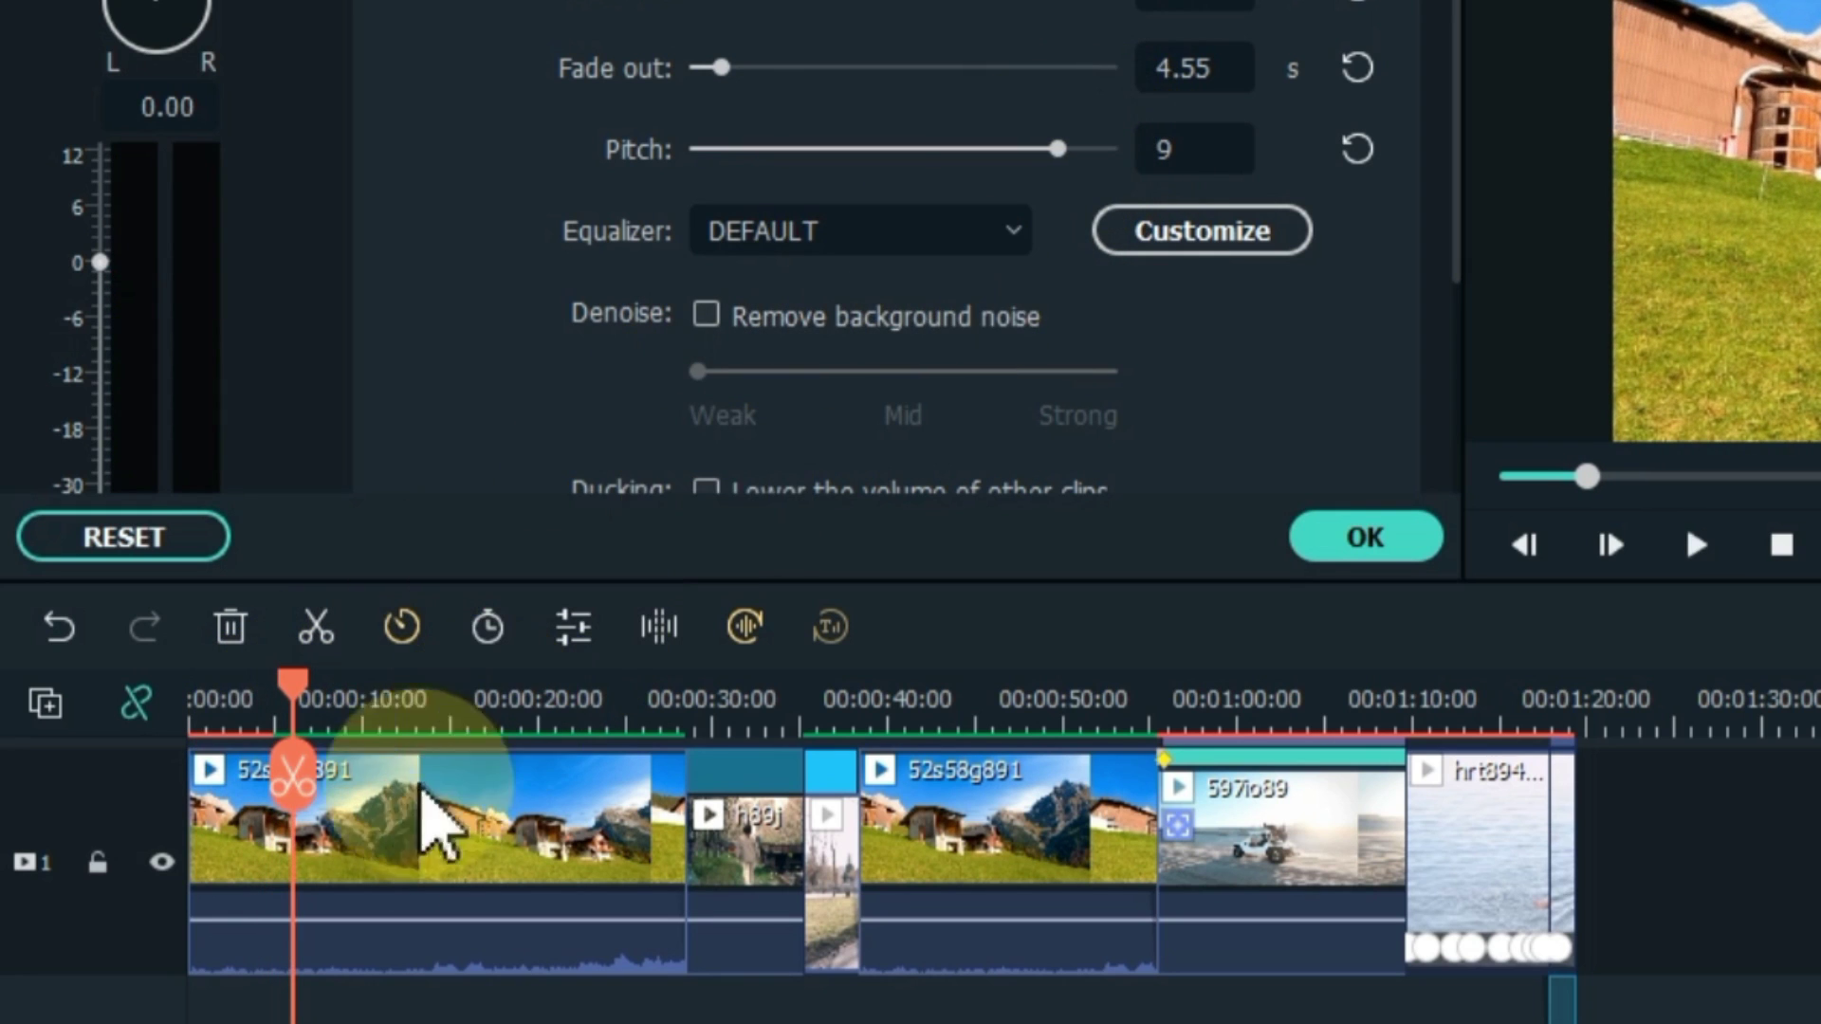
pyautogui.press('space')
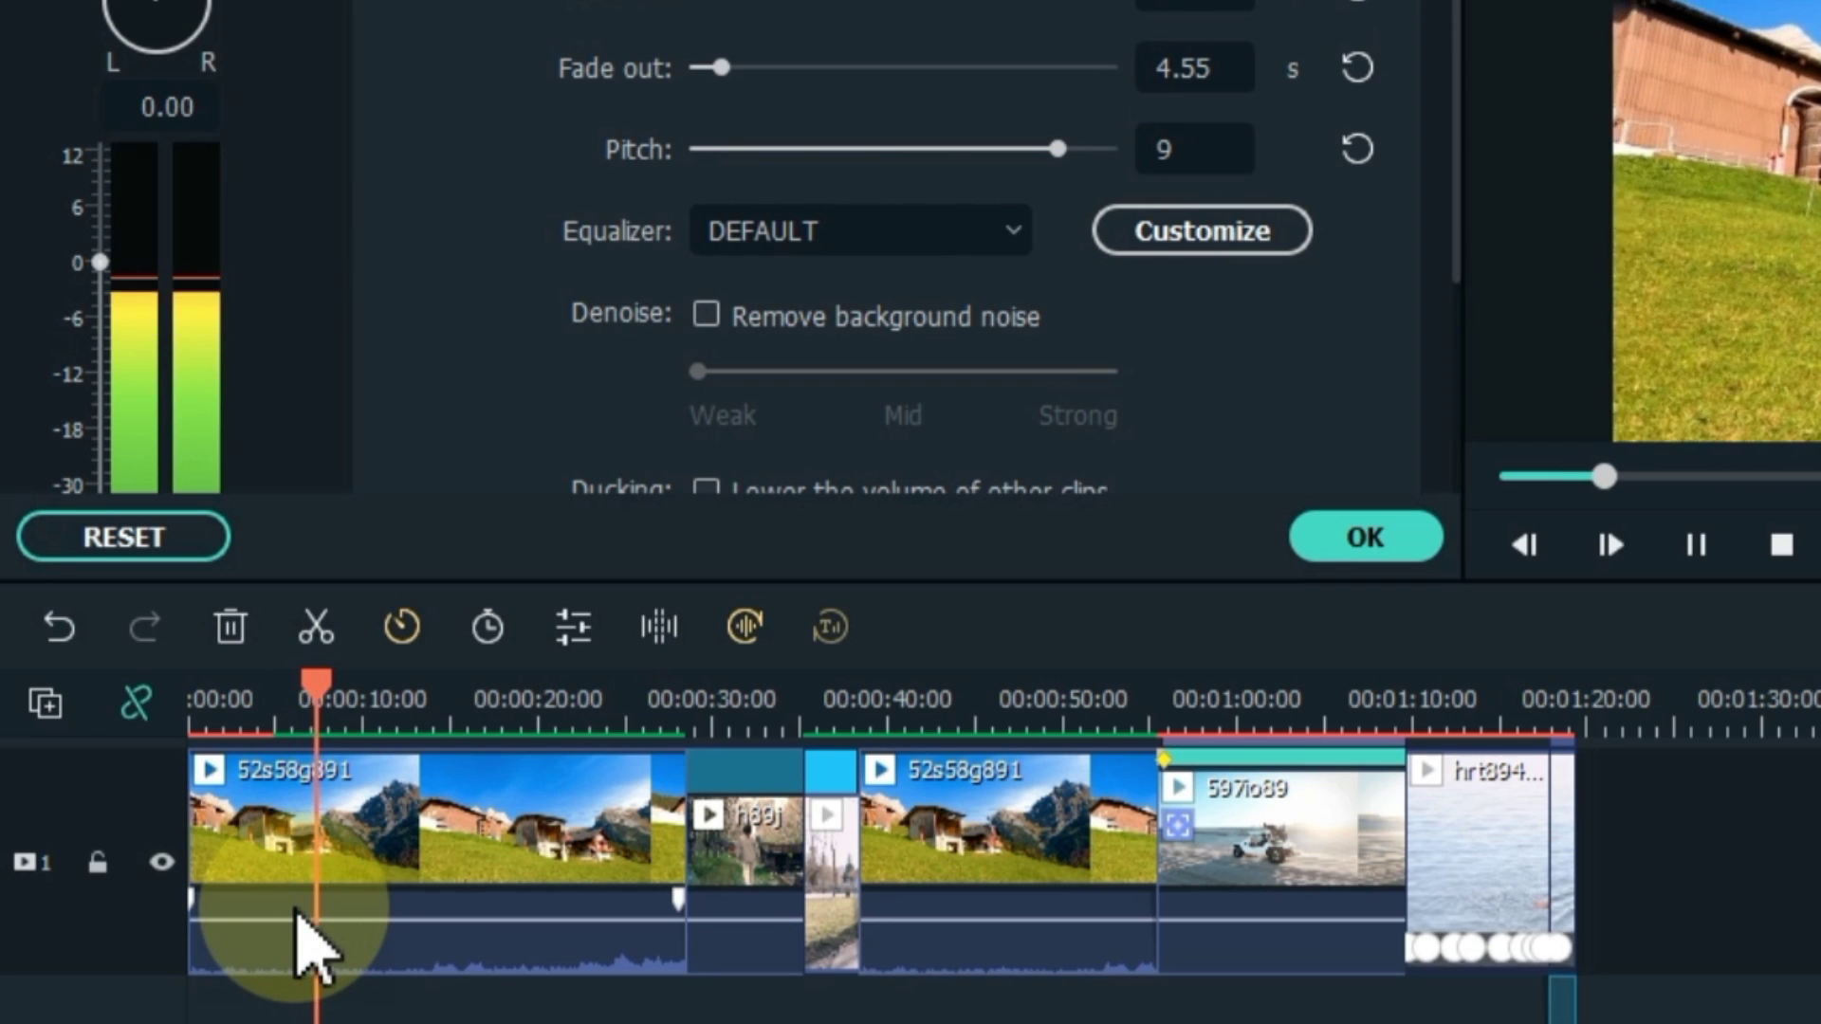
pyautogui.press('space')
pyautogui.click(1354, 149)
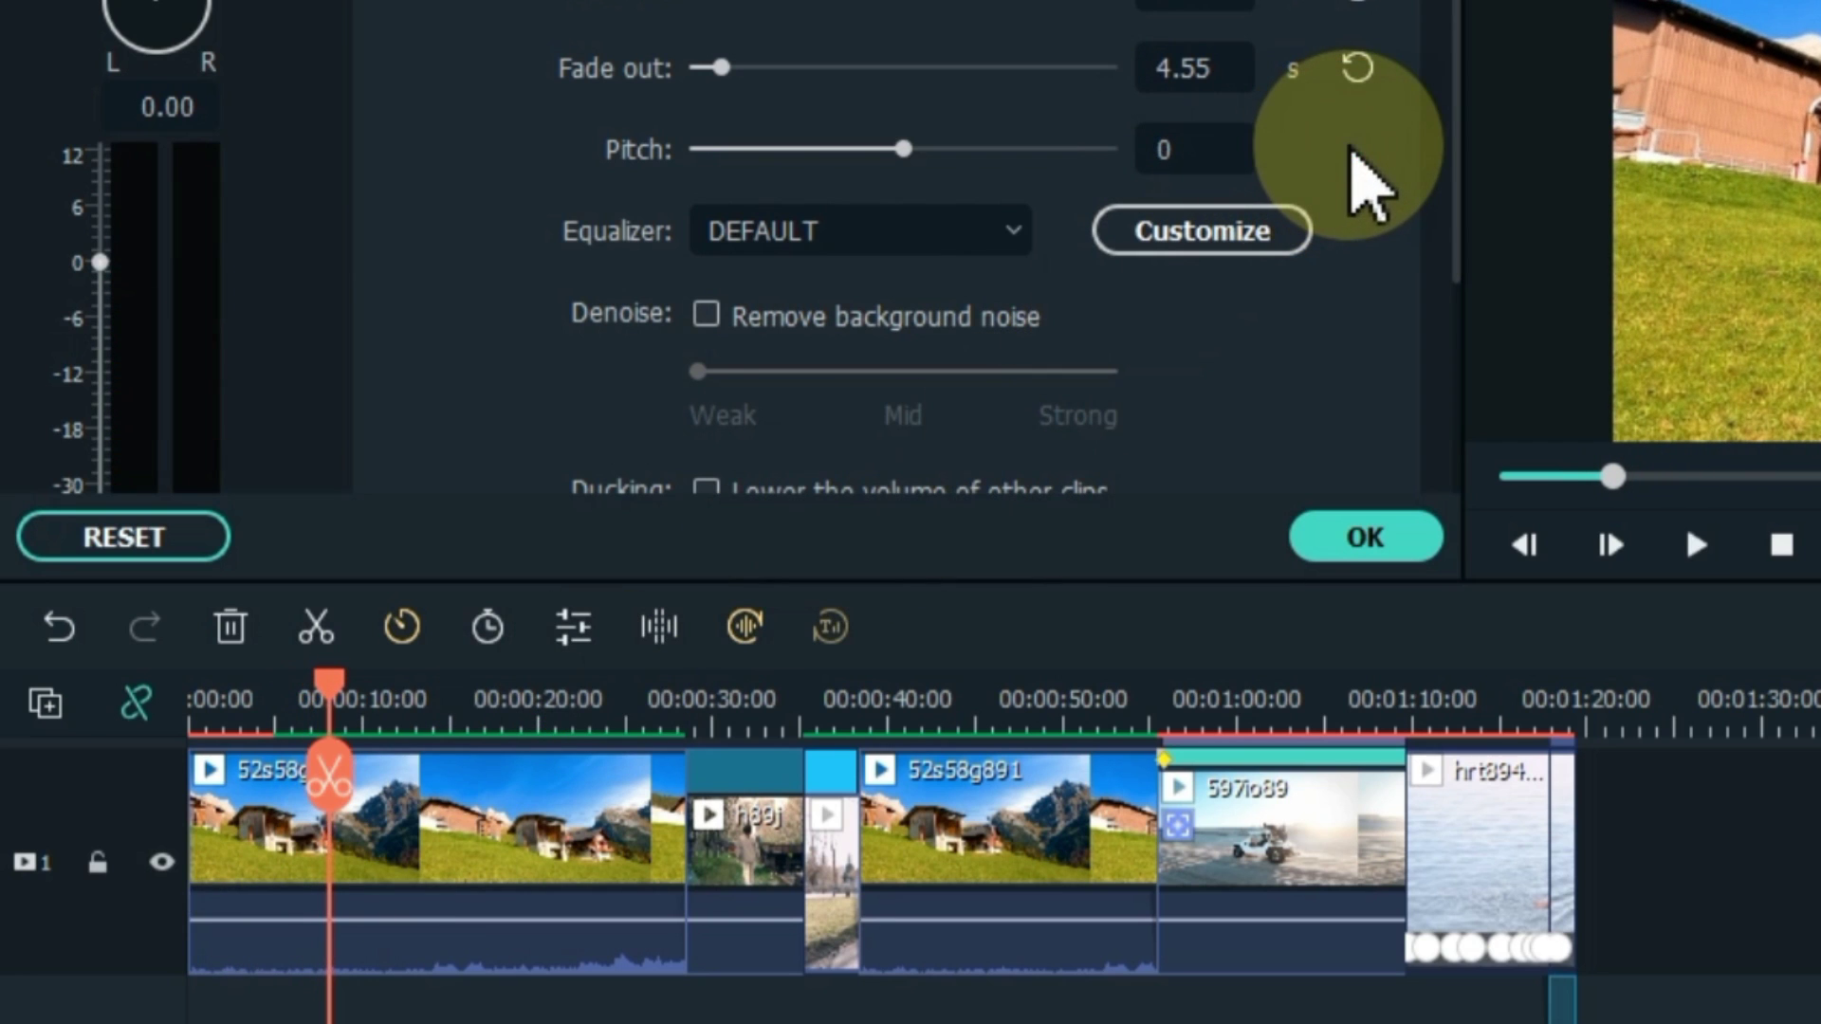
pyautogui.press('space')
pyautogui.press('space')
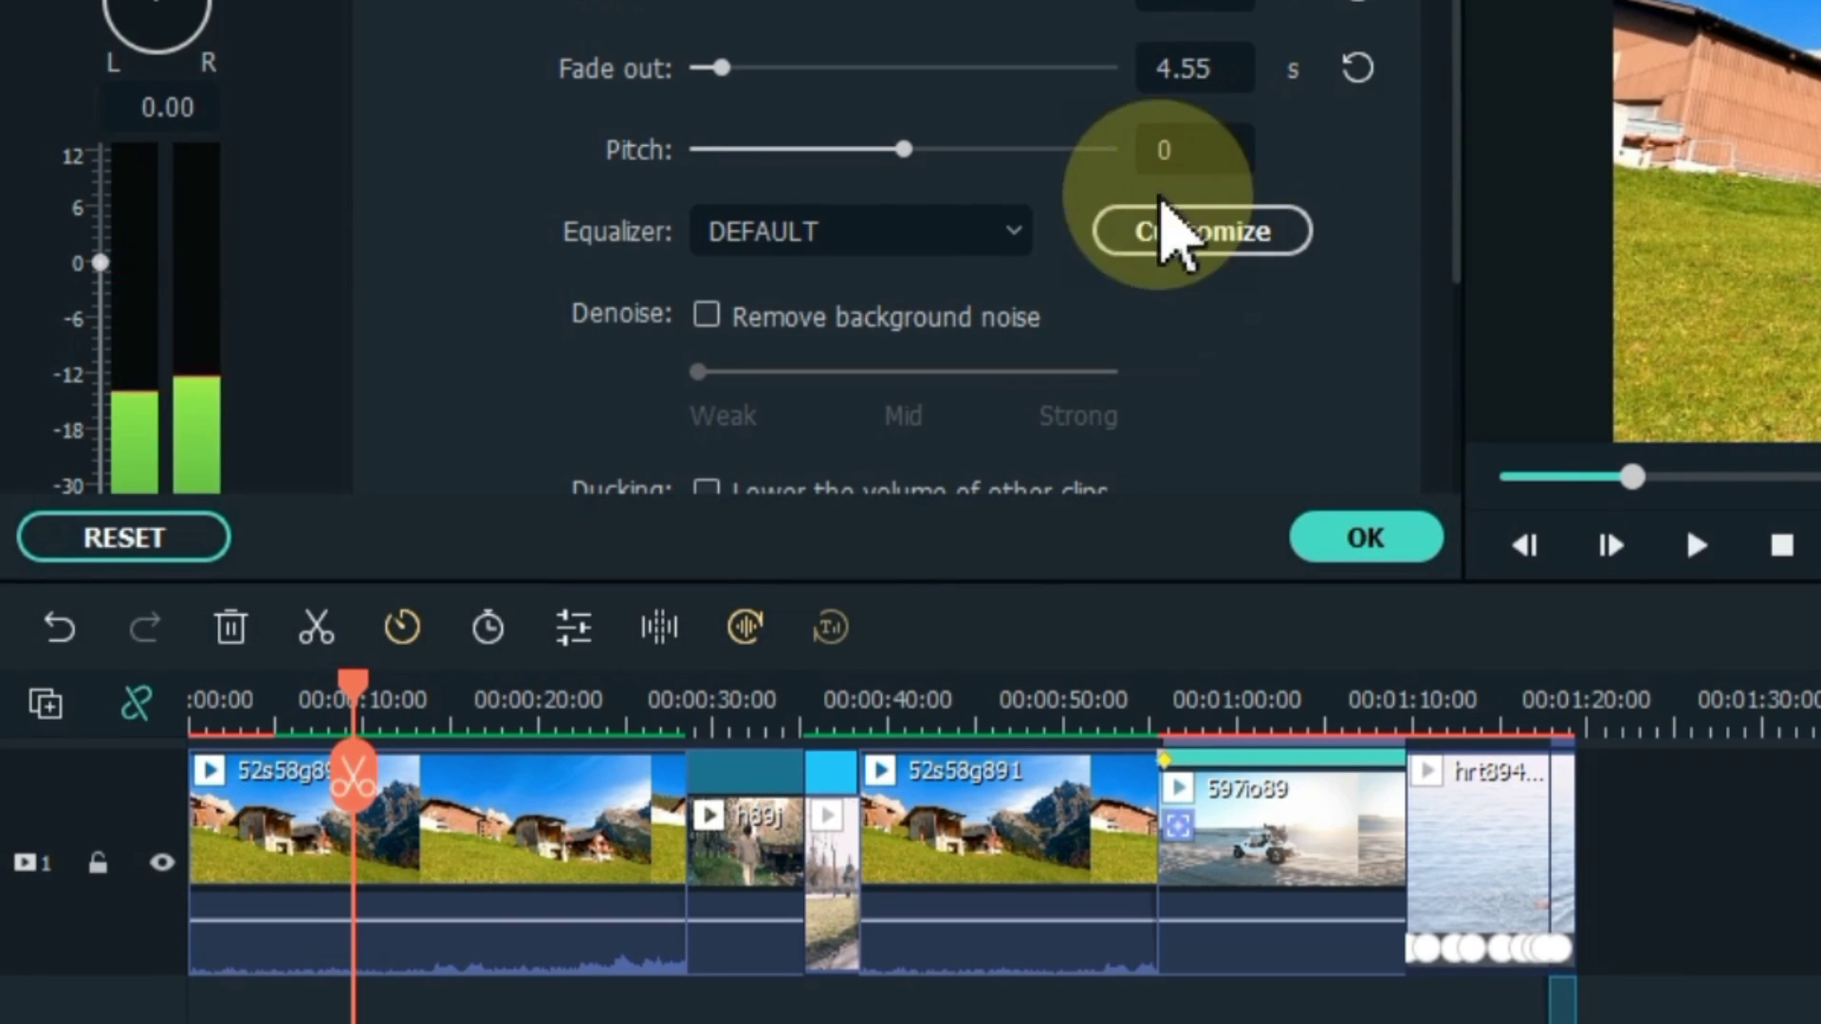
# Try the Dance, Soft and Hard Rock equalizer presets on the music with playback and return the equalizer to DEFAULT.
pyautogui.click(808, 239)
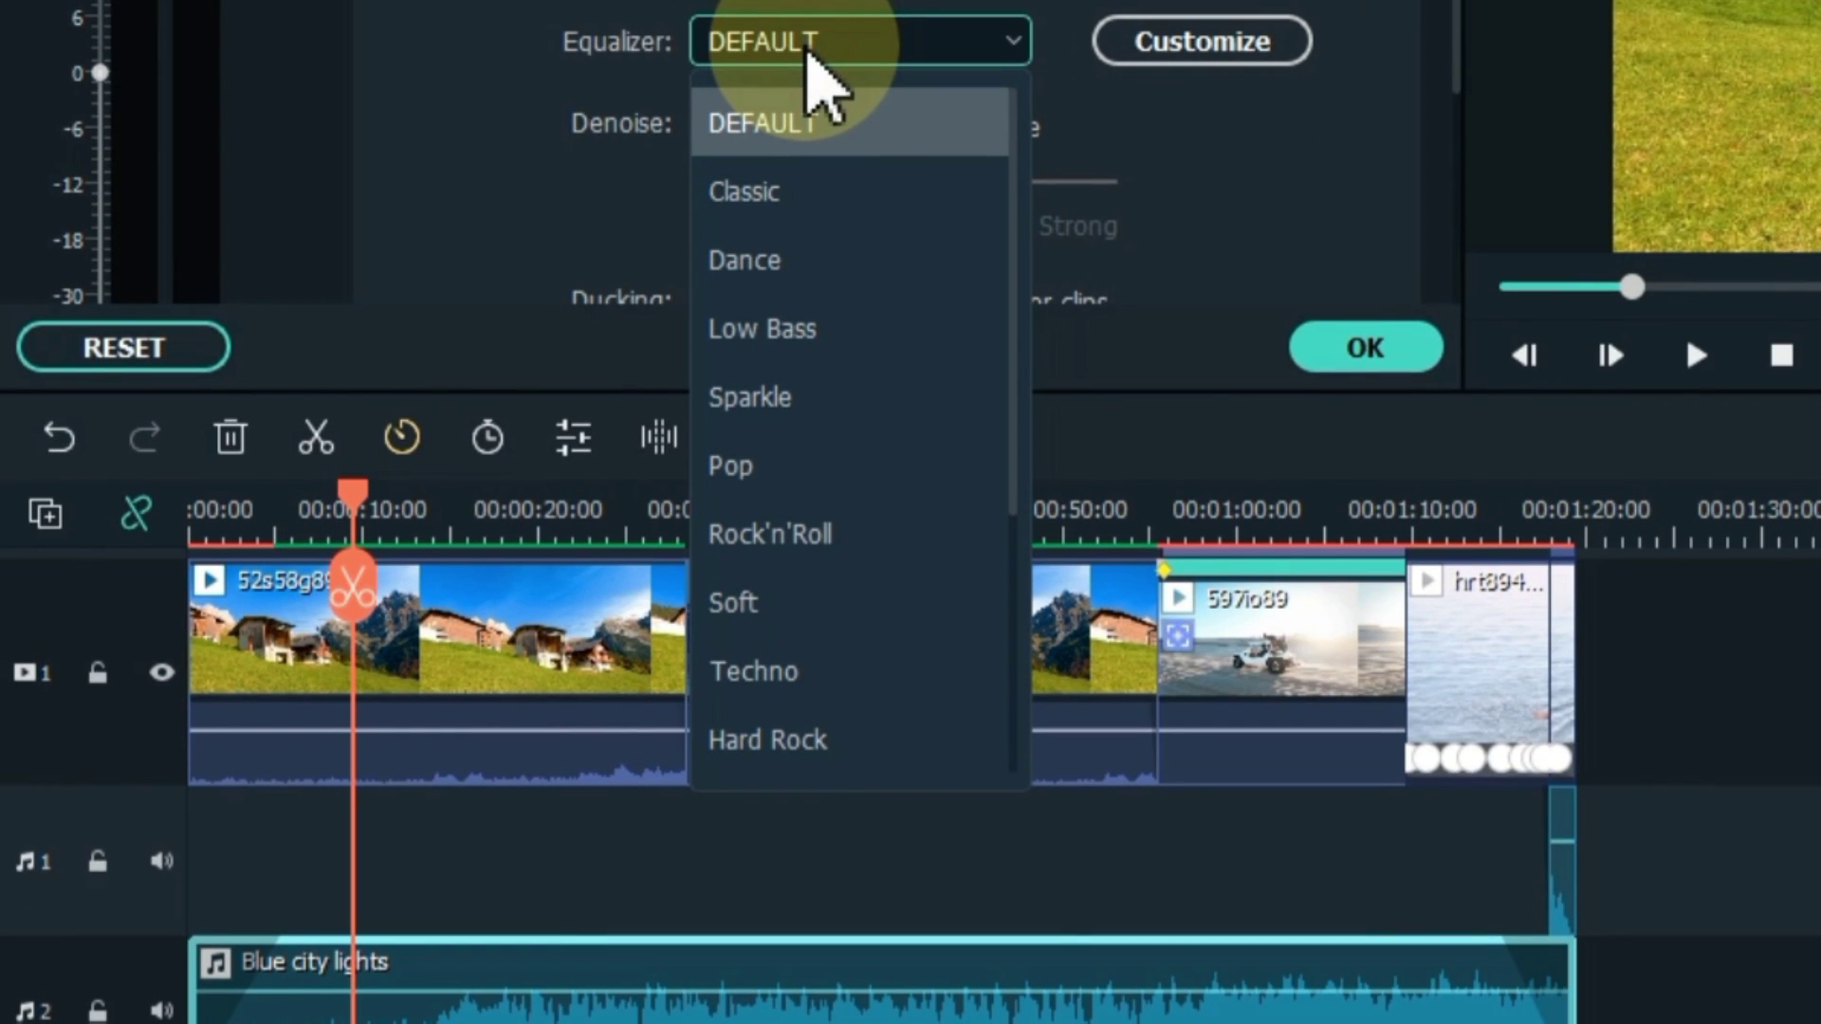
pyautogui.click(813, 260)
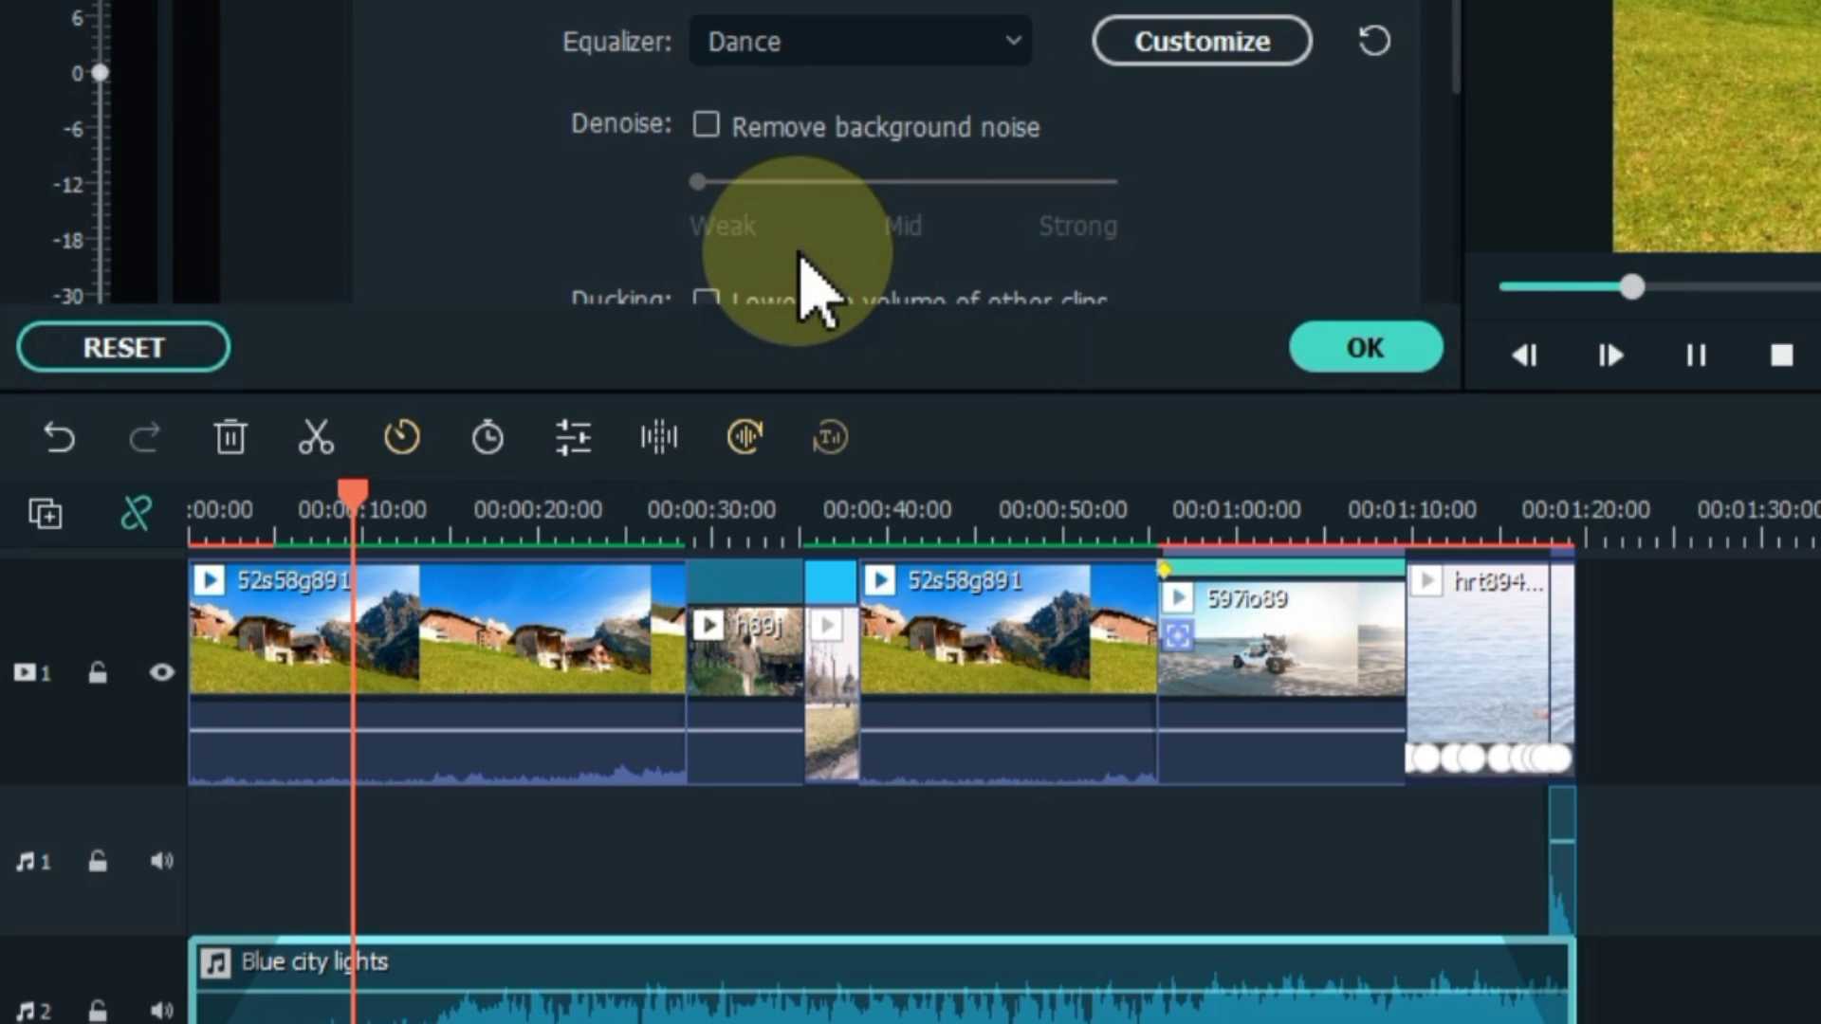
pyautogui.press('space')
pyautogui.click(802, 65)
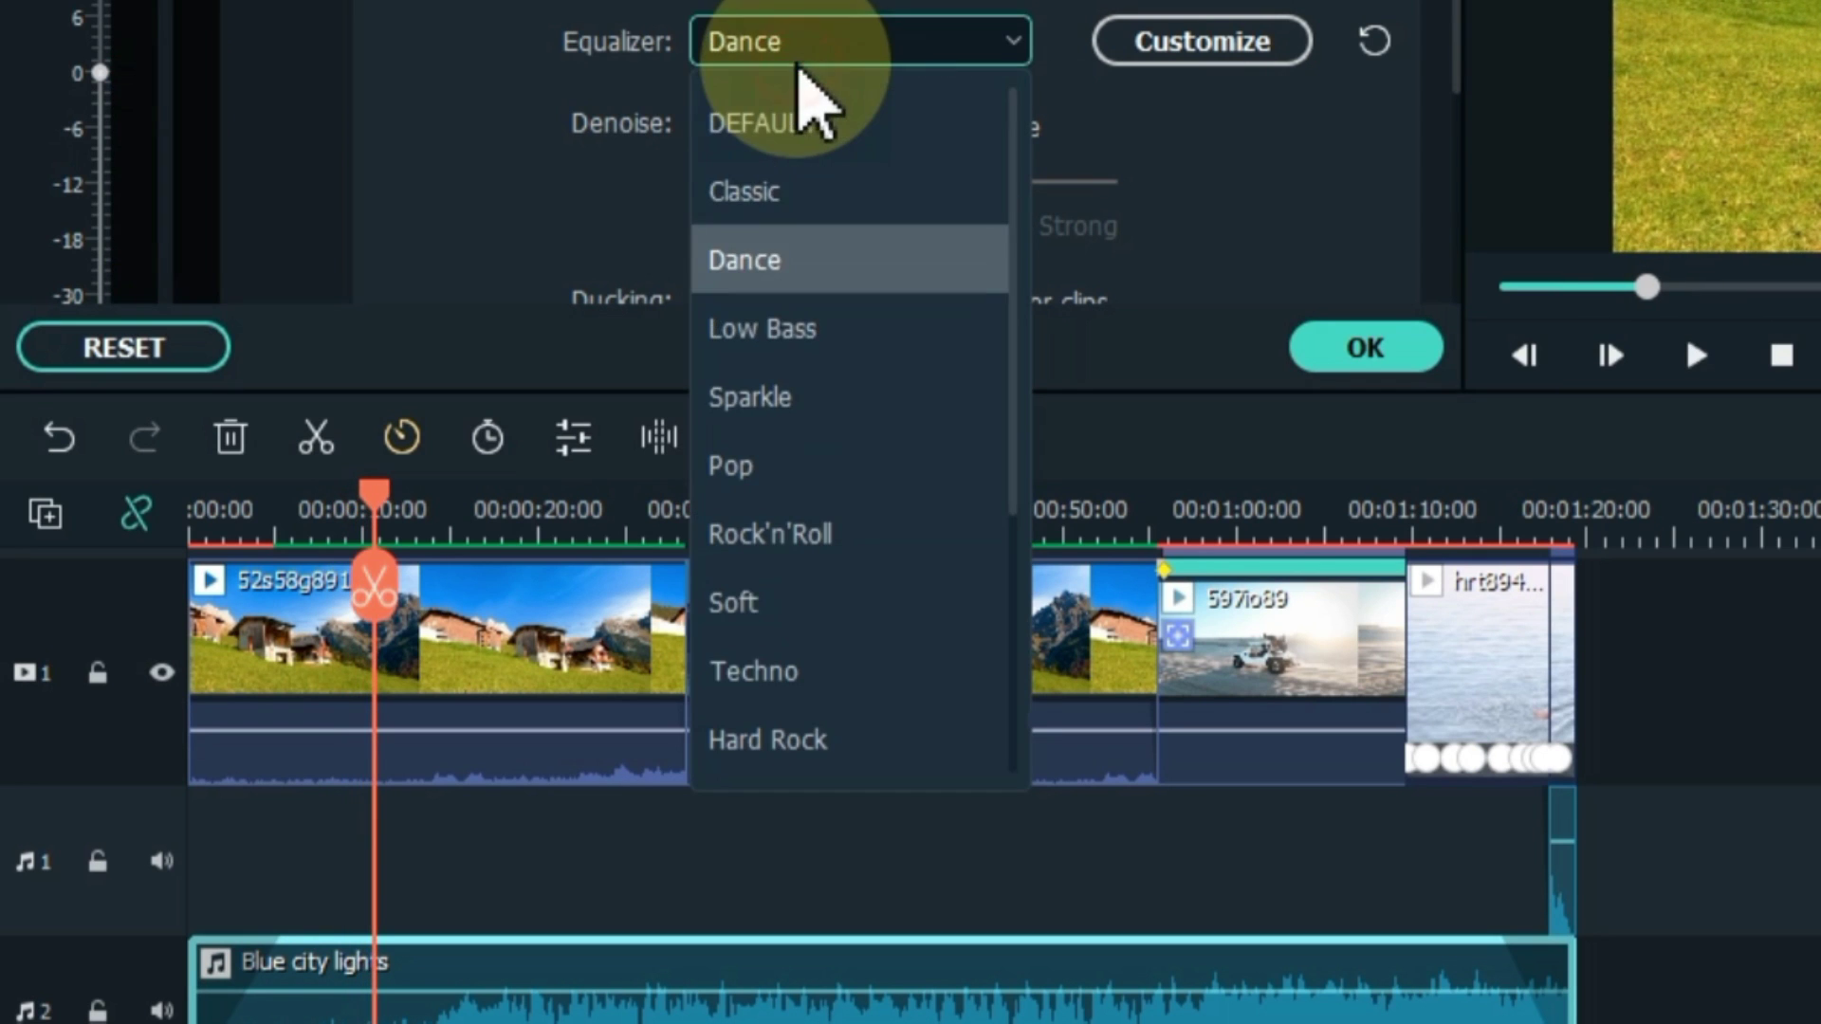
pyautogui.click(781, 605)
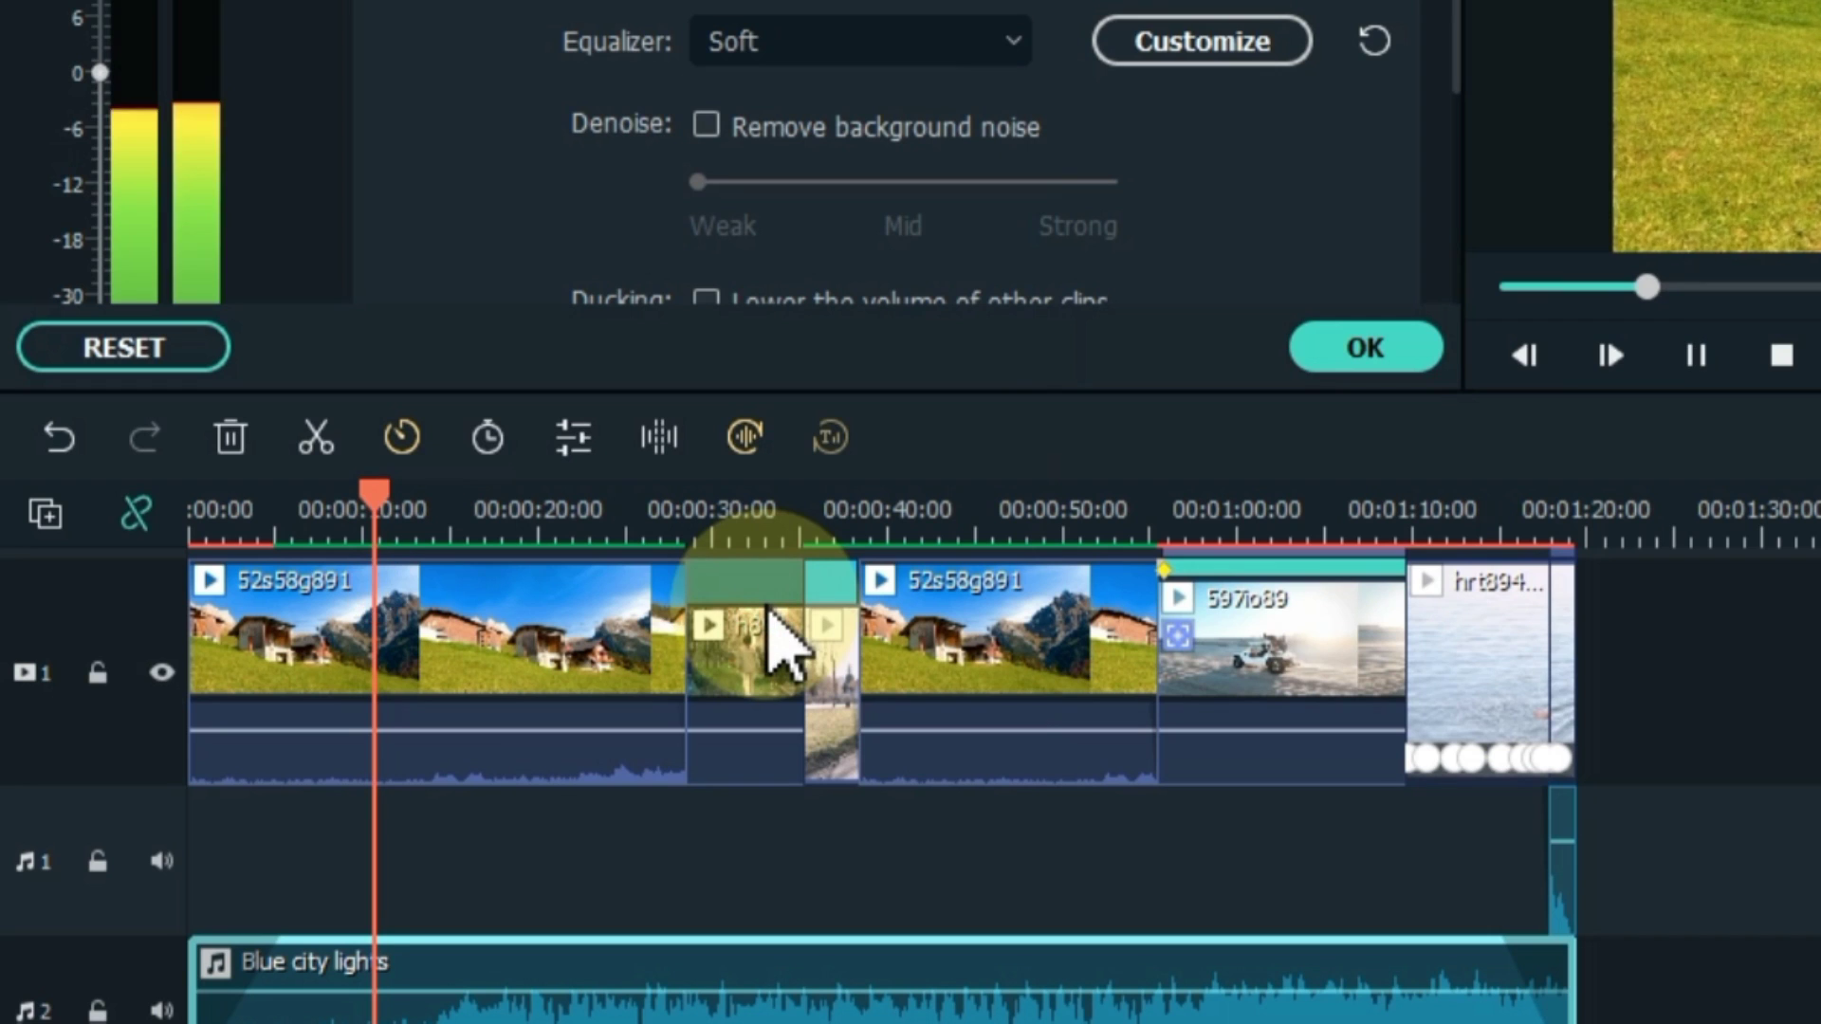
pyautogui.click(834, 57)
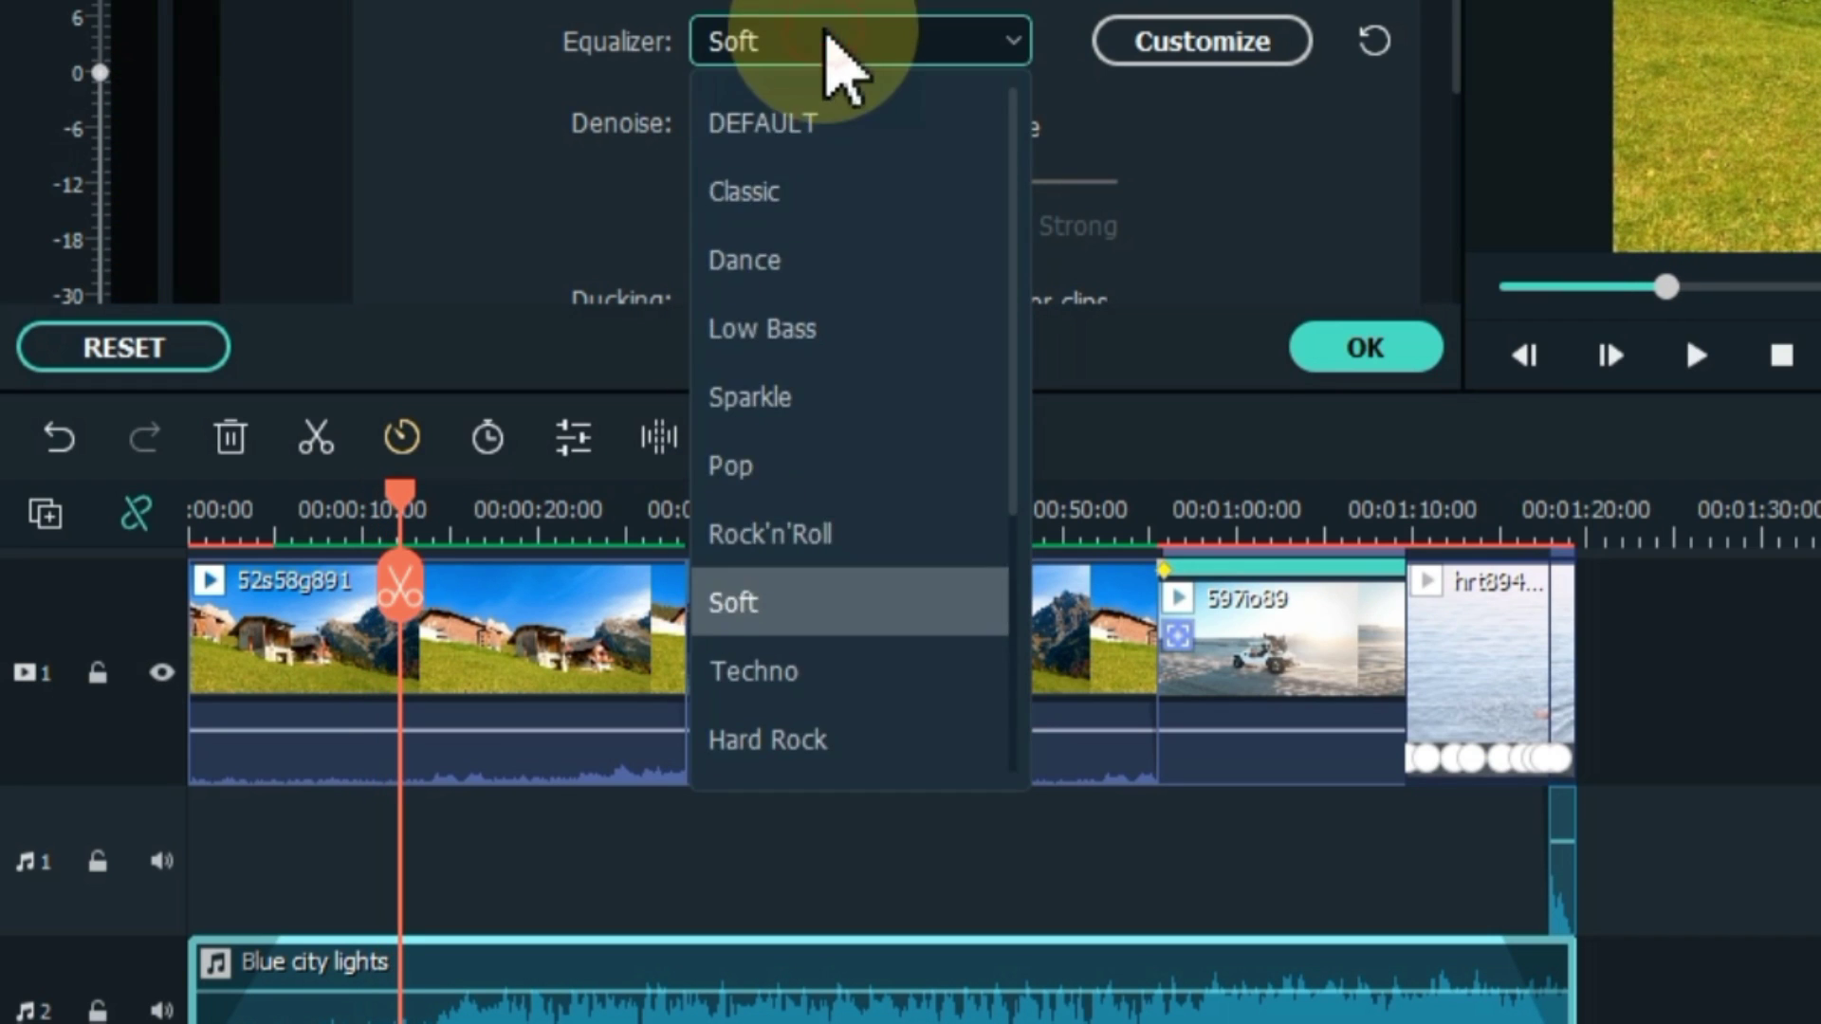
pyautogui.click(799, 735)
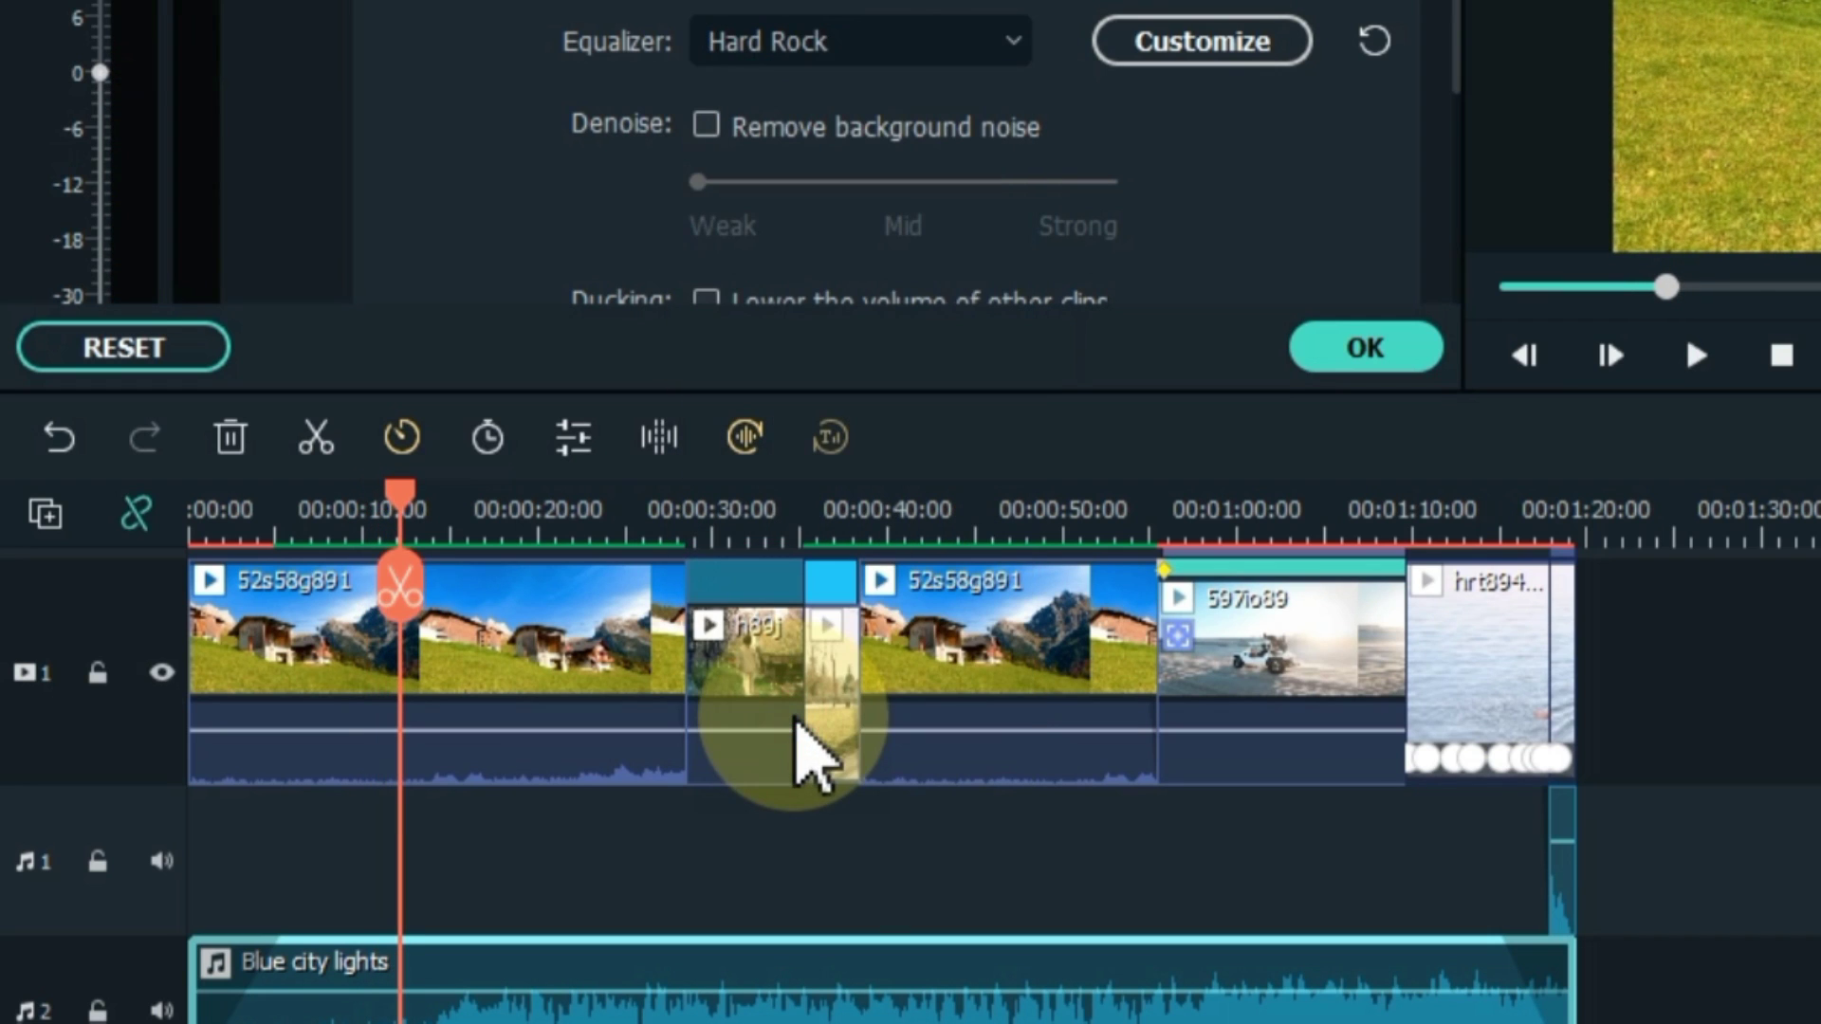
pyautogui.click(821, 42)
pyautogui.scroll(3, 801, 366)
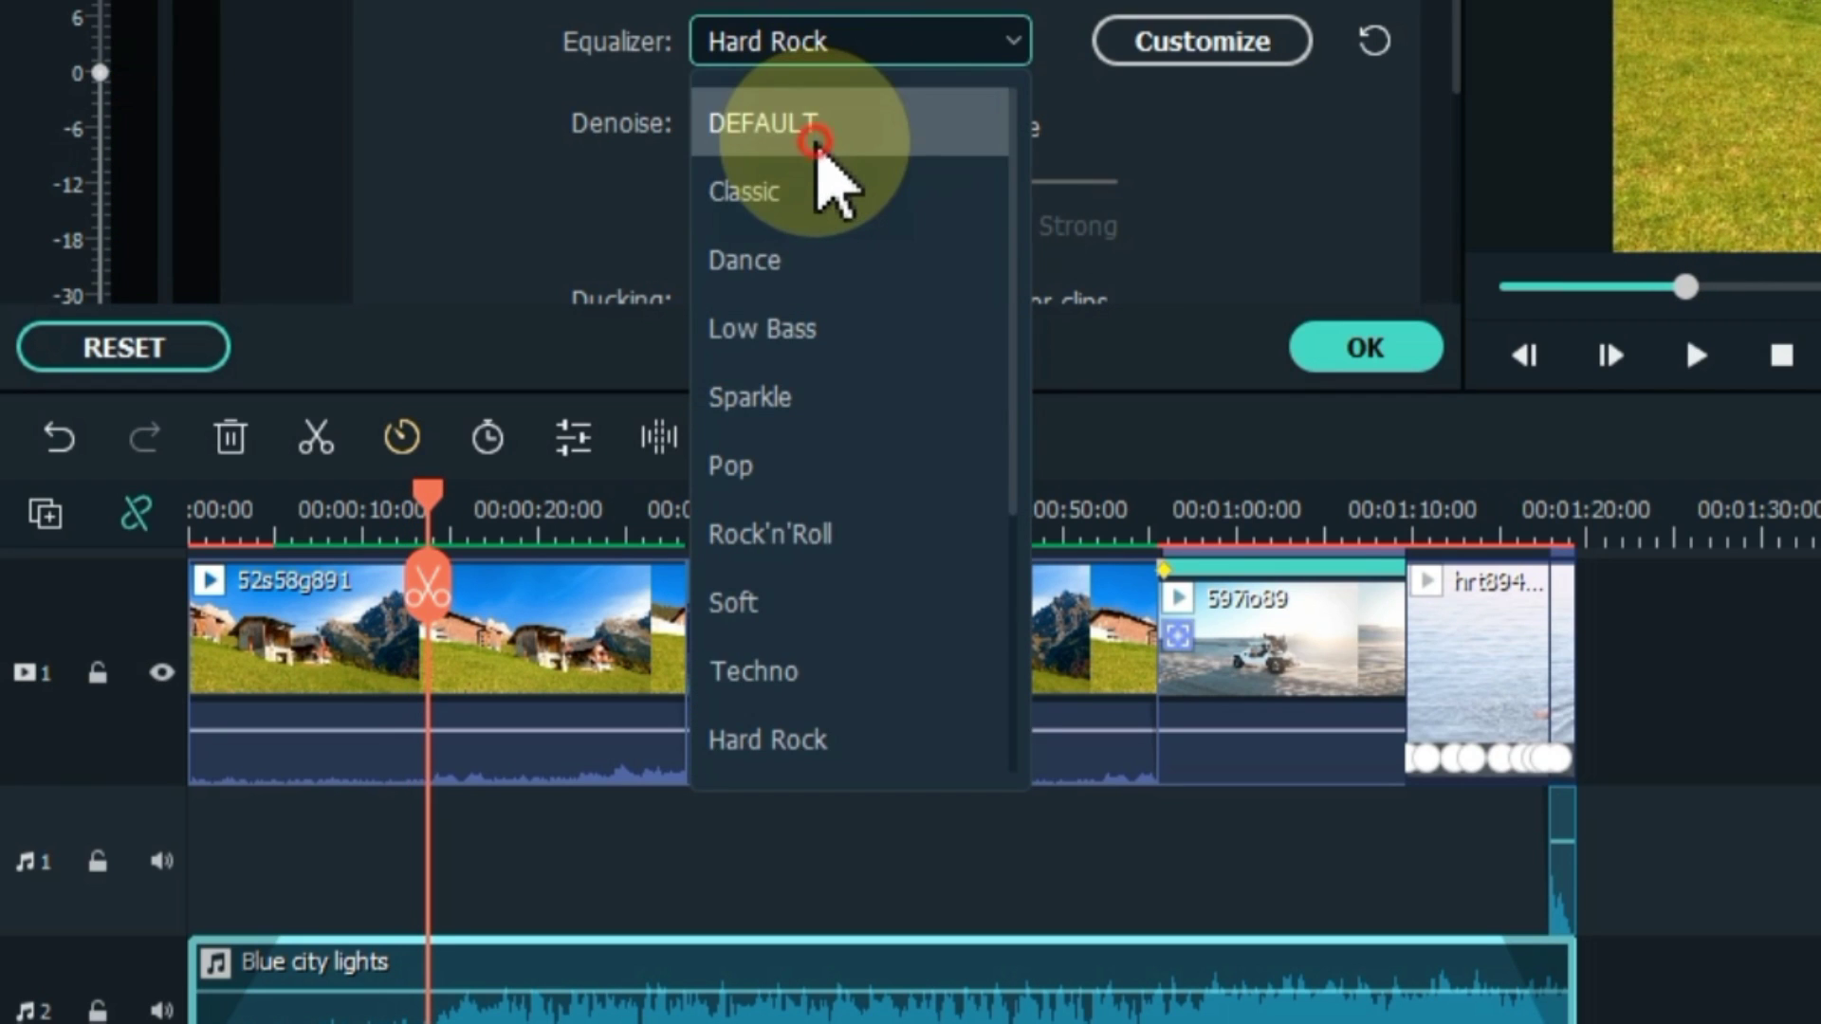
pyautogui.click(822, 122)
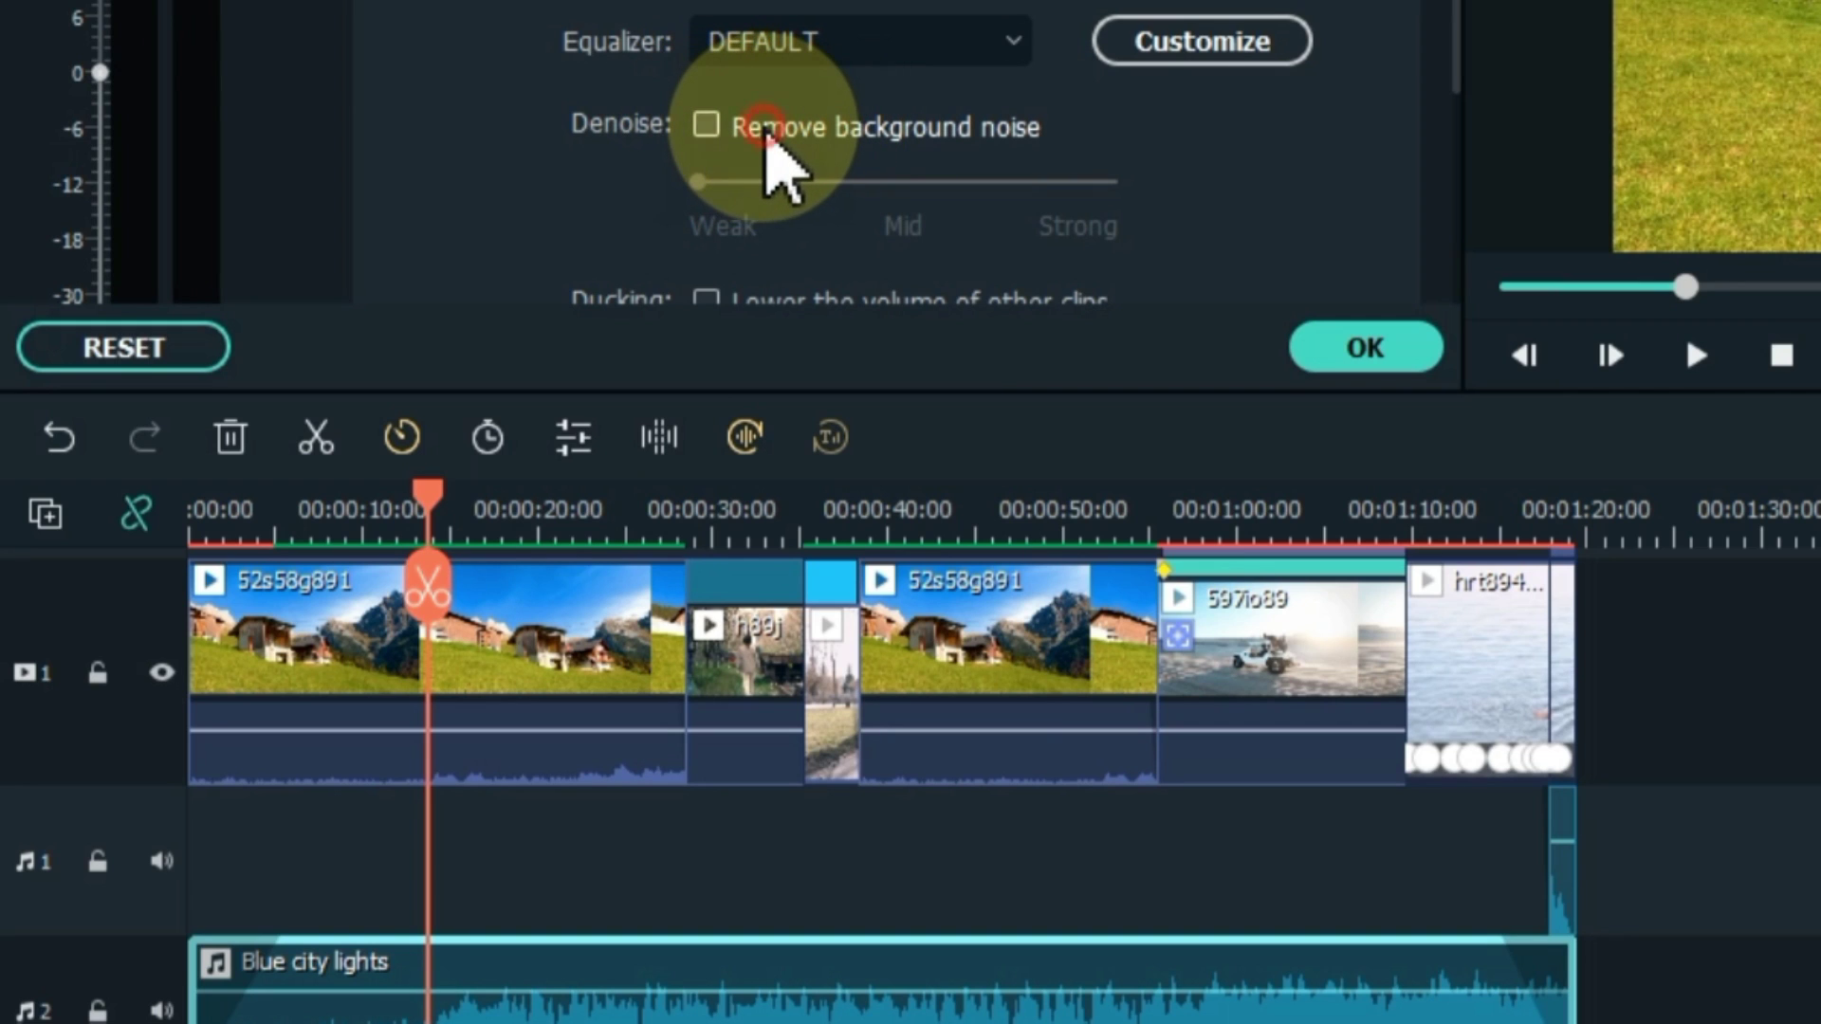
# Try strong background noise removal and turn it off, and try ducking the other clips at 51% and reset it.
pyautogui.click(903, 181)
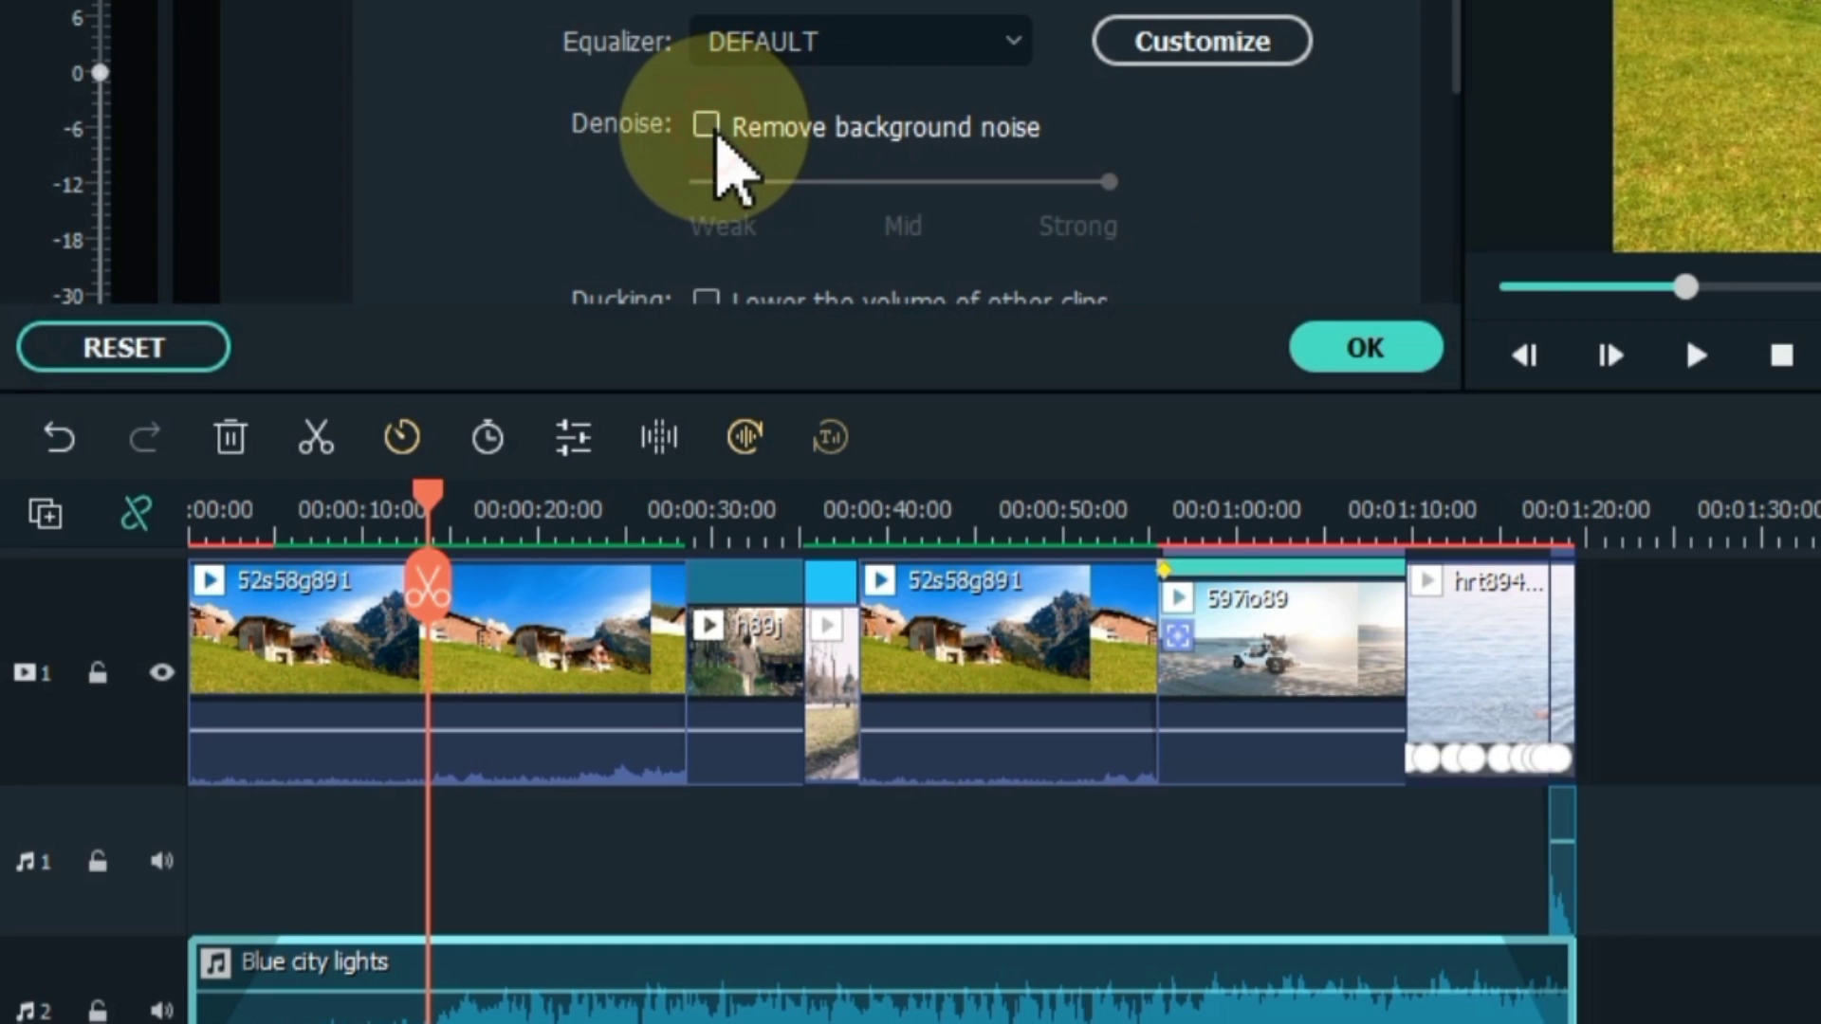
pyautogui.scroll(-2, 759, 190)
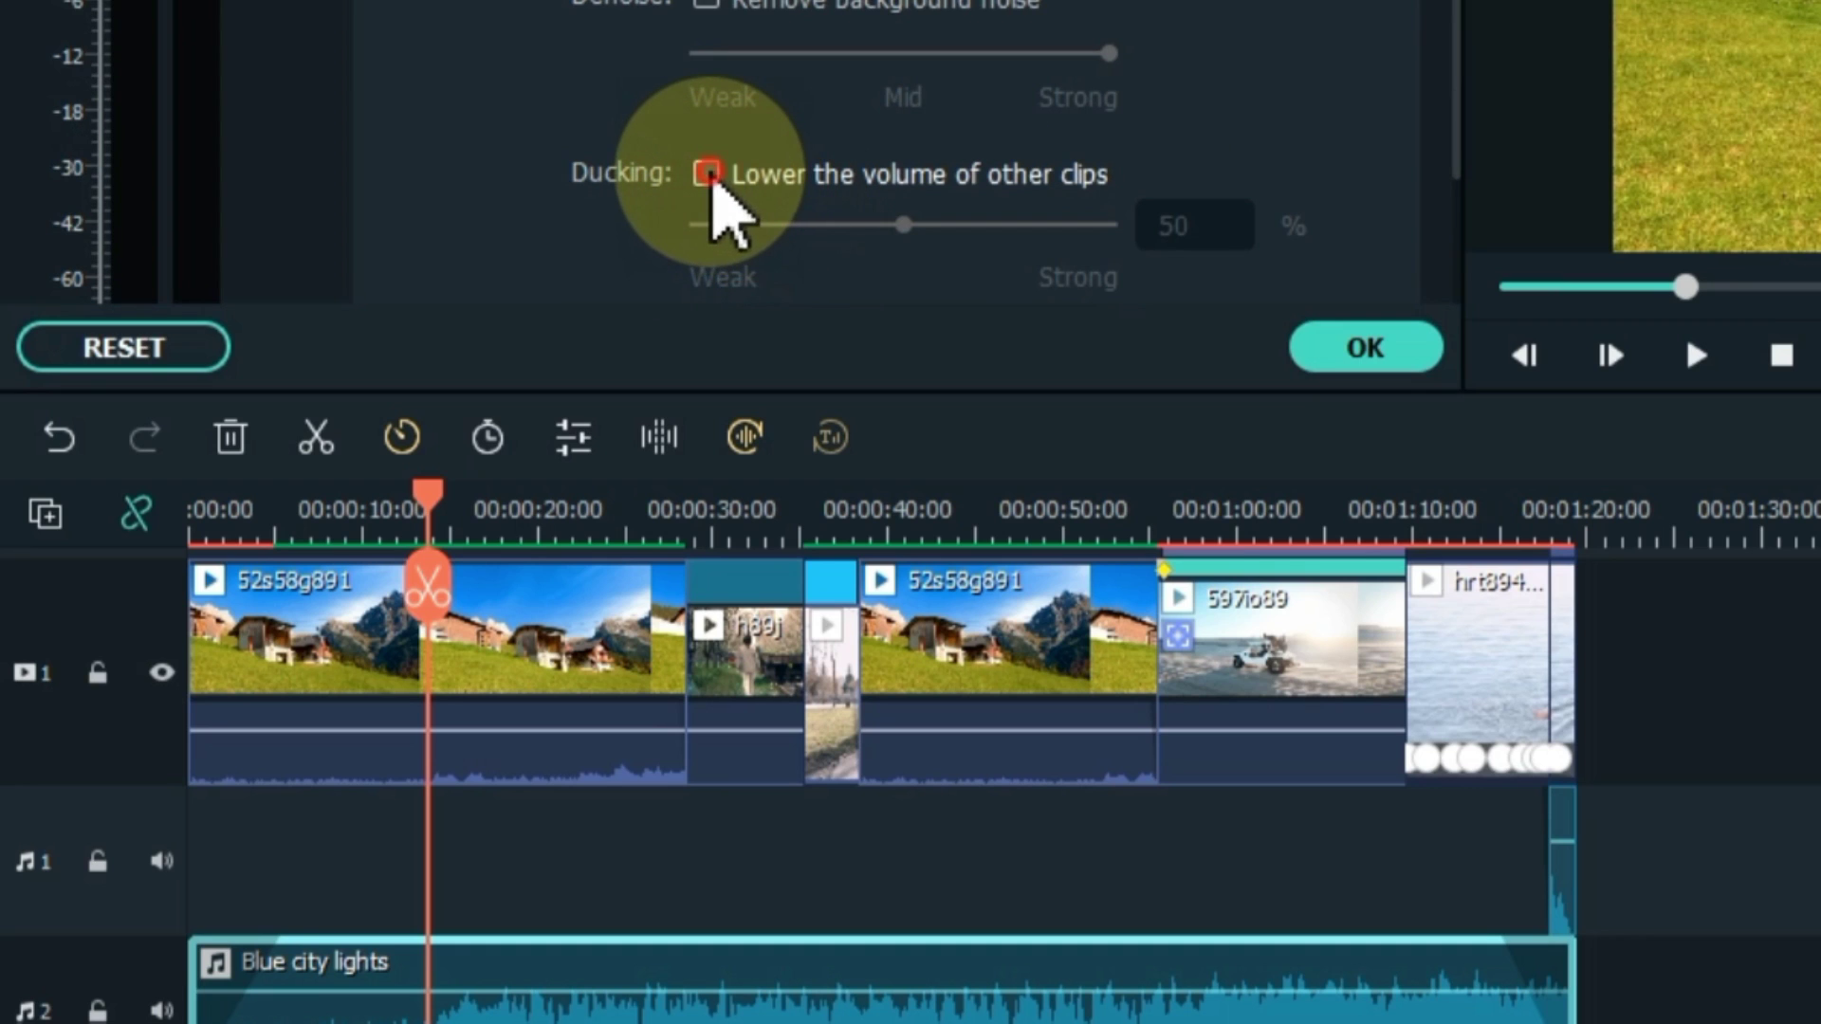
pyautogui.click(745, 227)
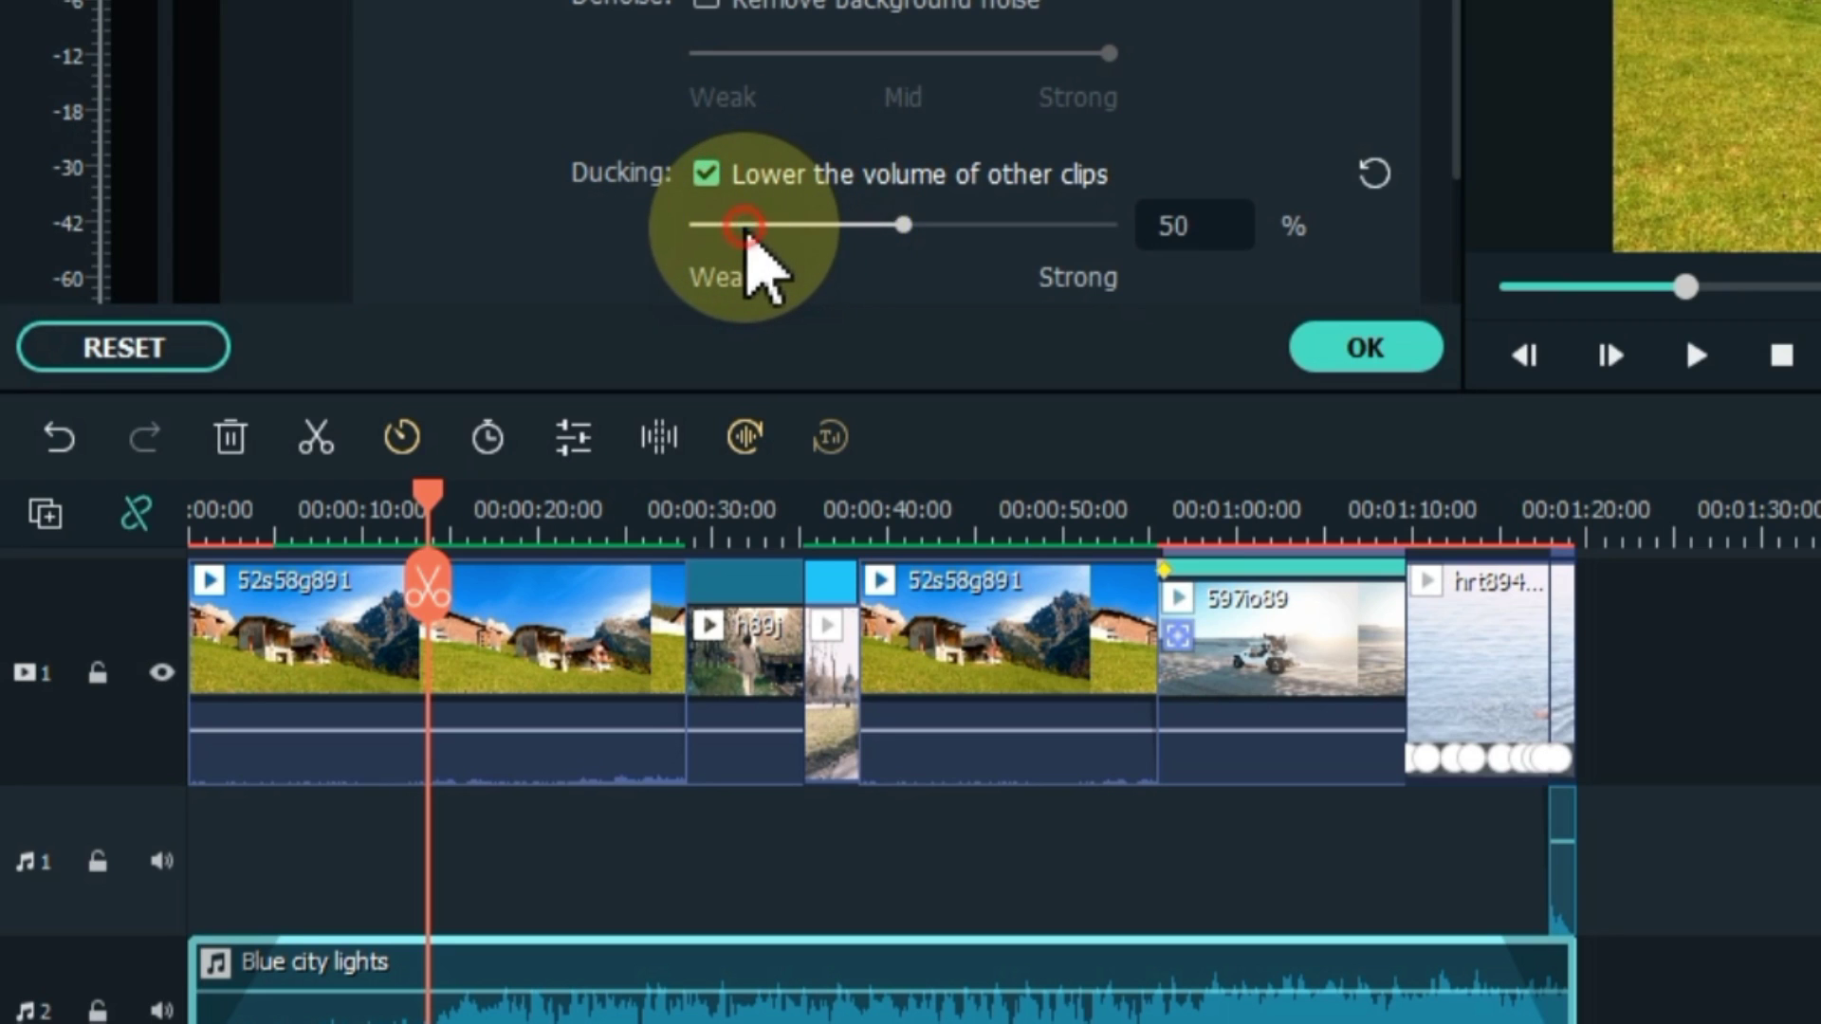
pyautogui.moveTo(745, 229); pyautogui.dragTo(909, 256)
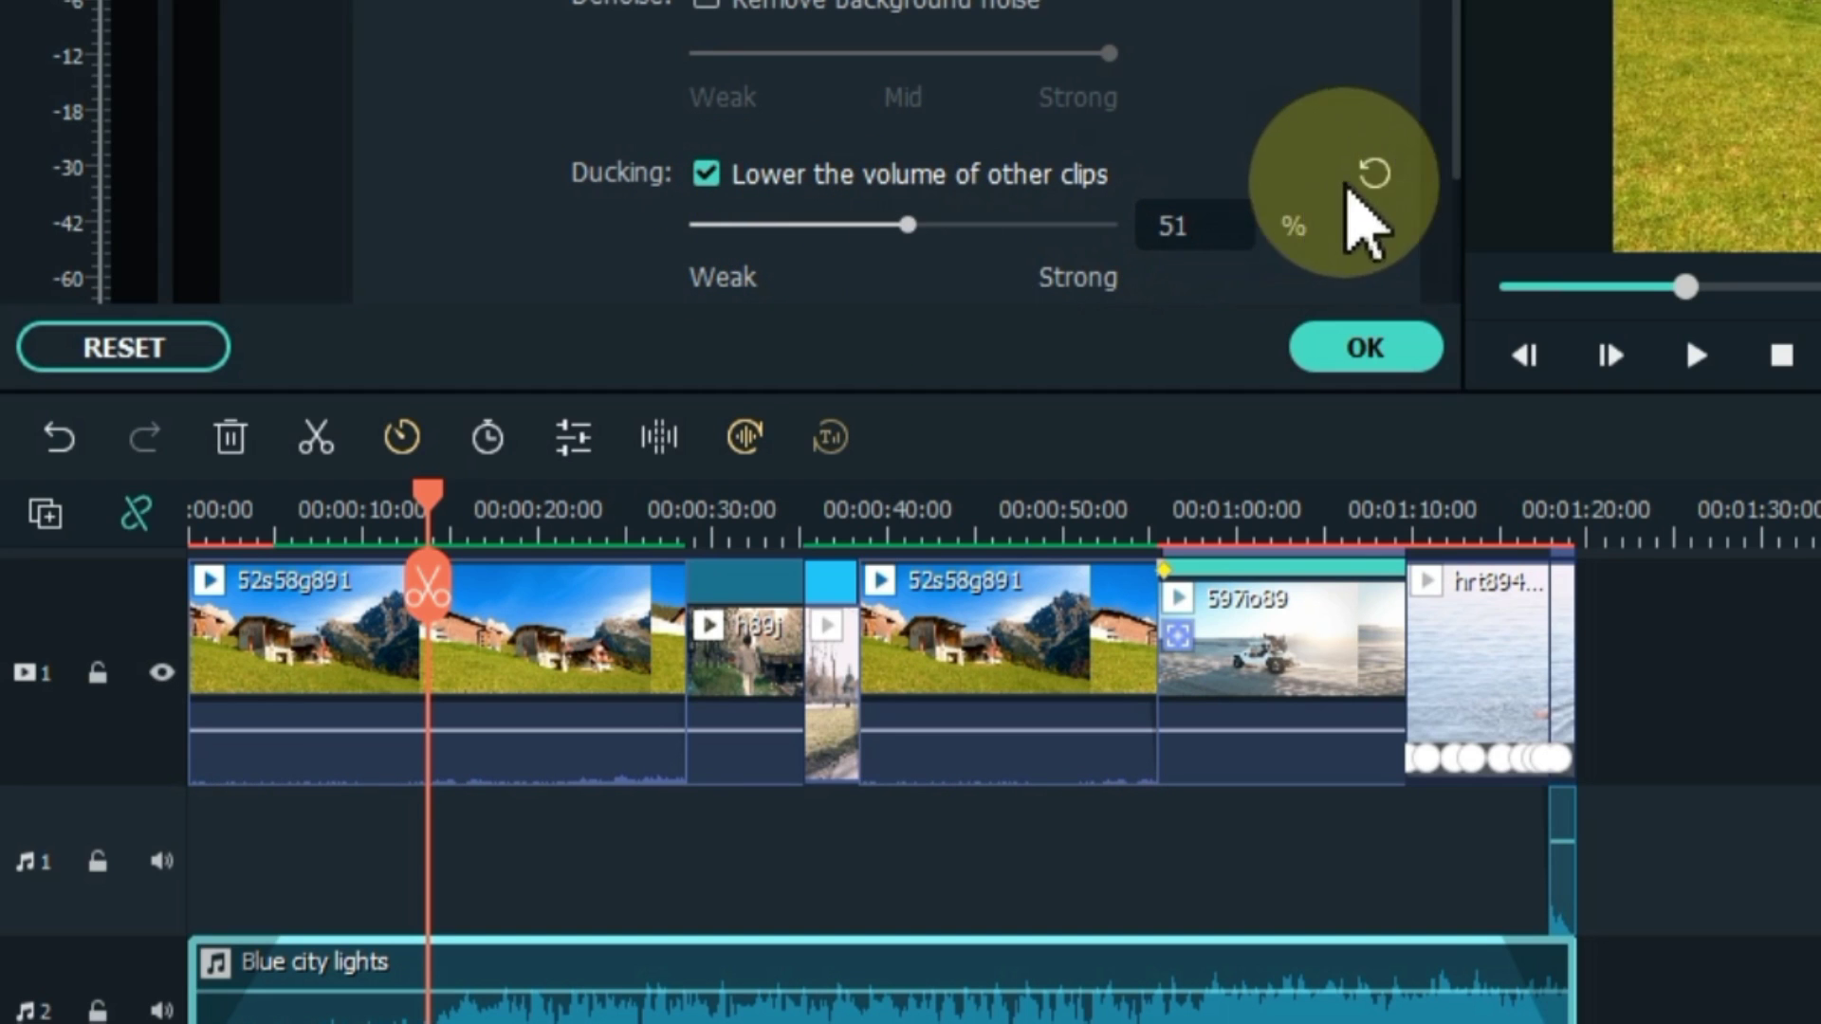
pyautogui.click(1374, 173)
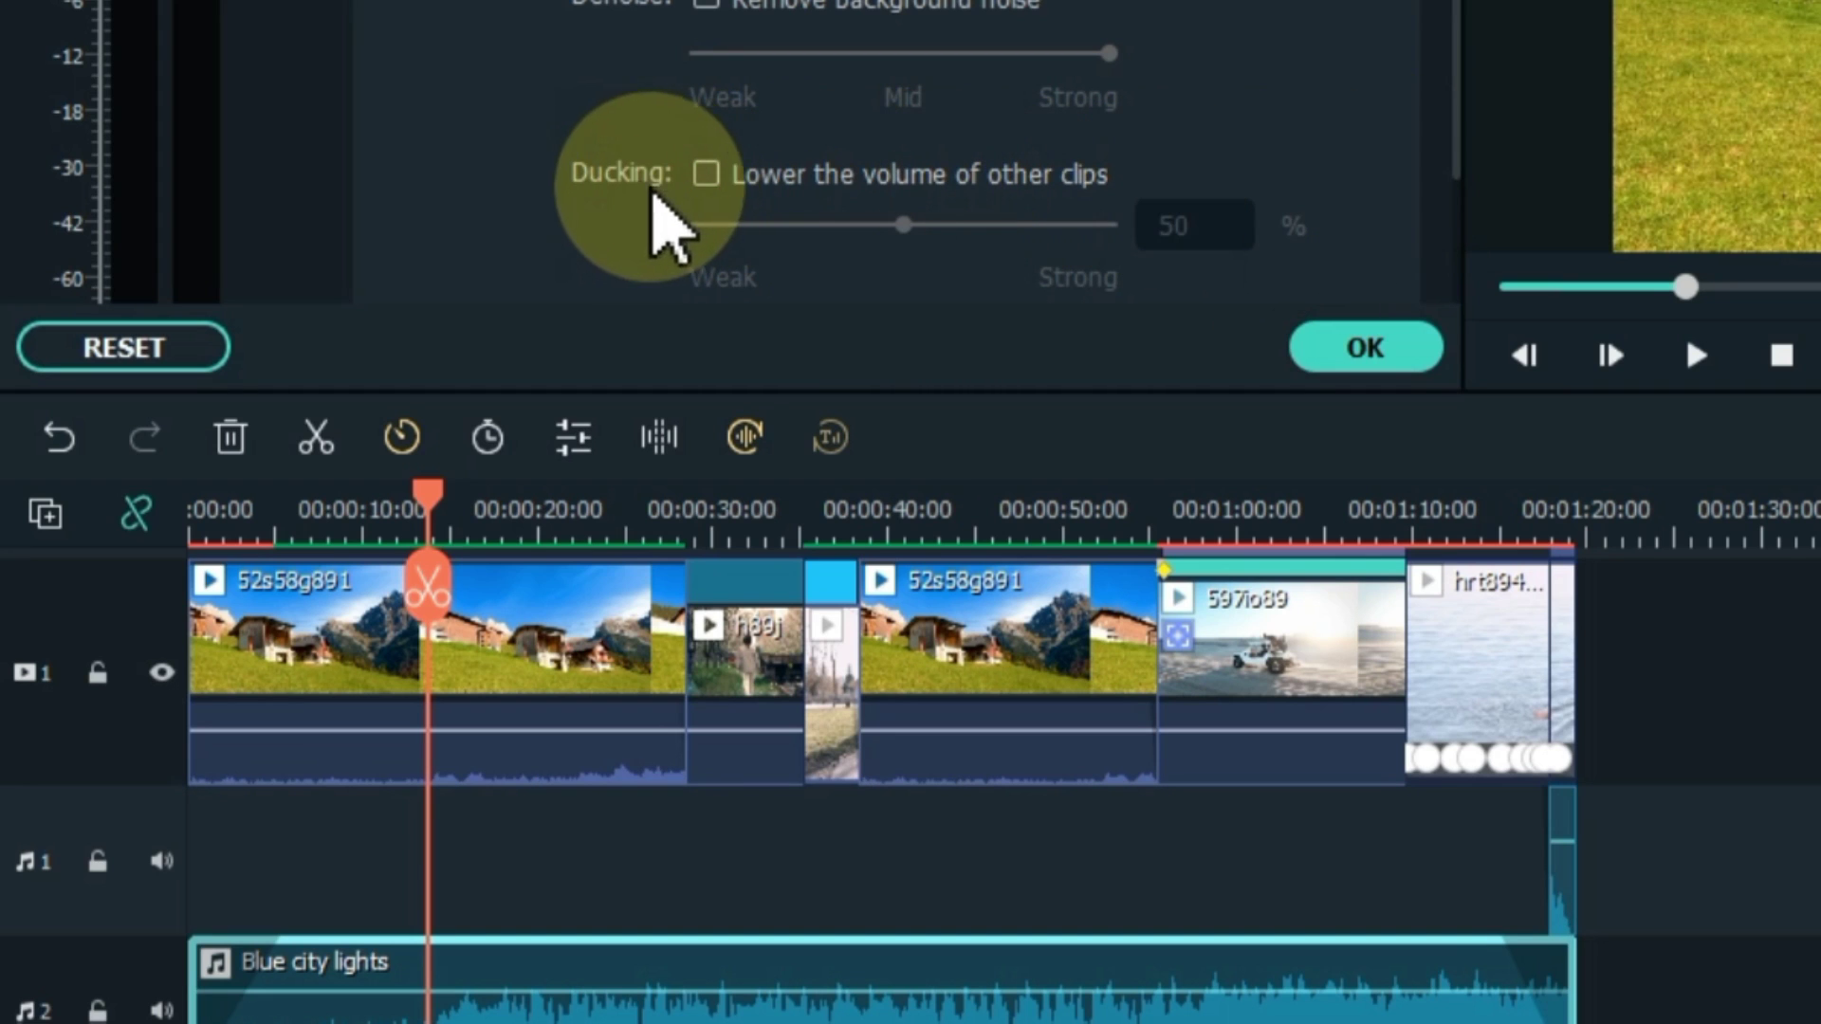
# Lower the Blue city lights clip's volume to -9.21 dB and play part of it to check the level.
pyautogui.scroll(-3, 465, 982)
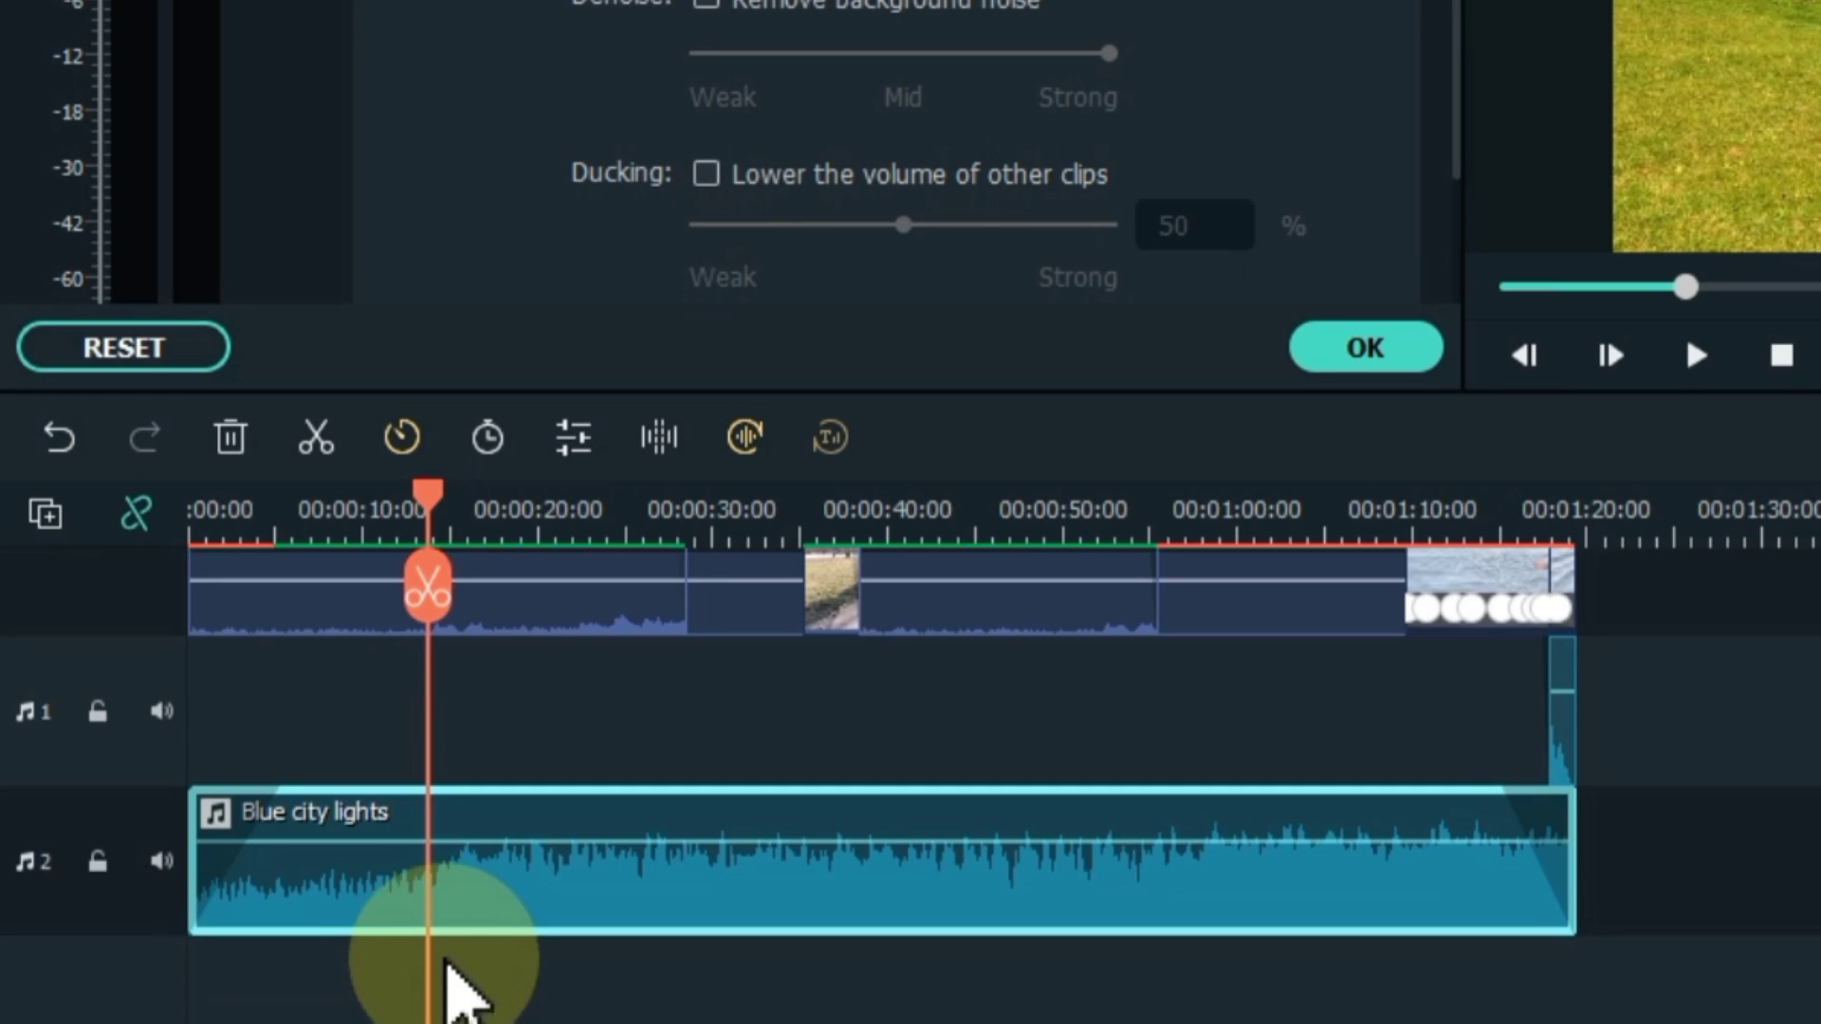
pyautogui.click(465, 897)
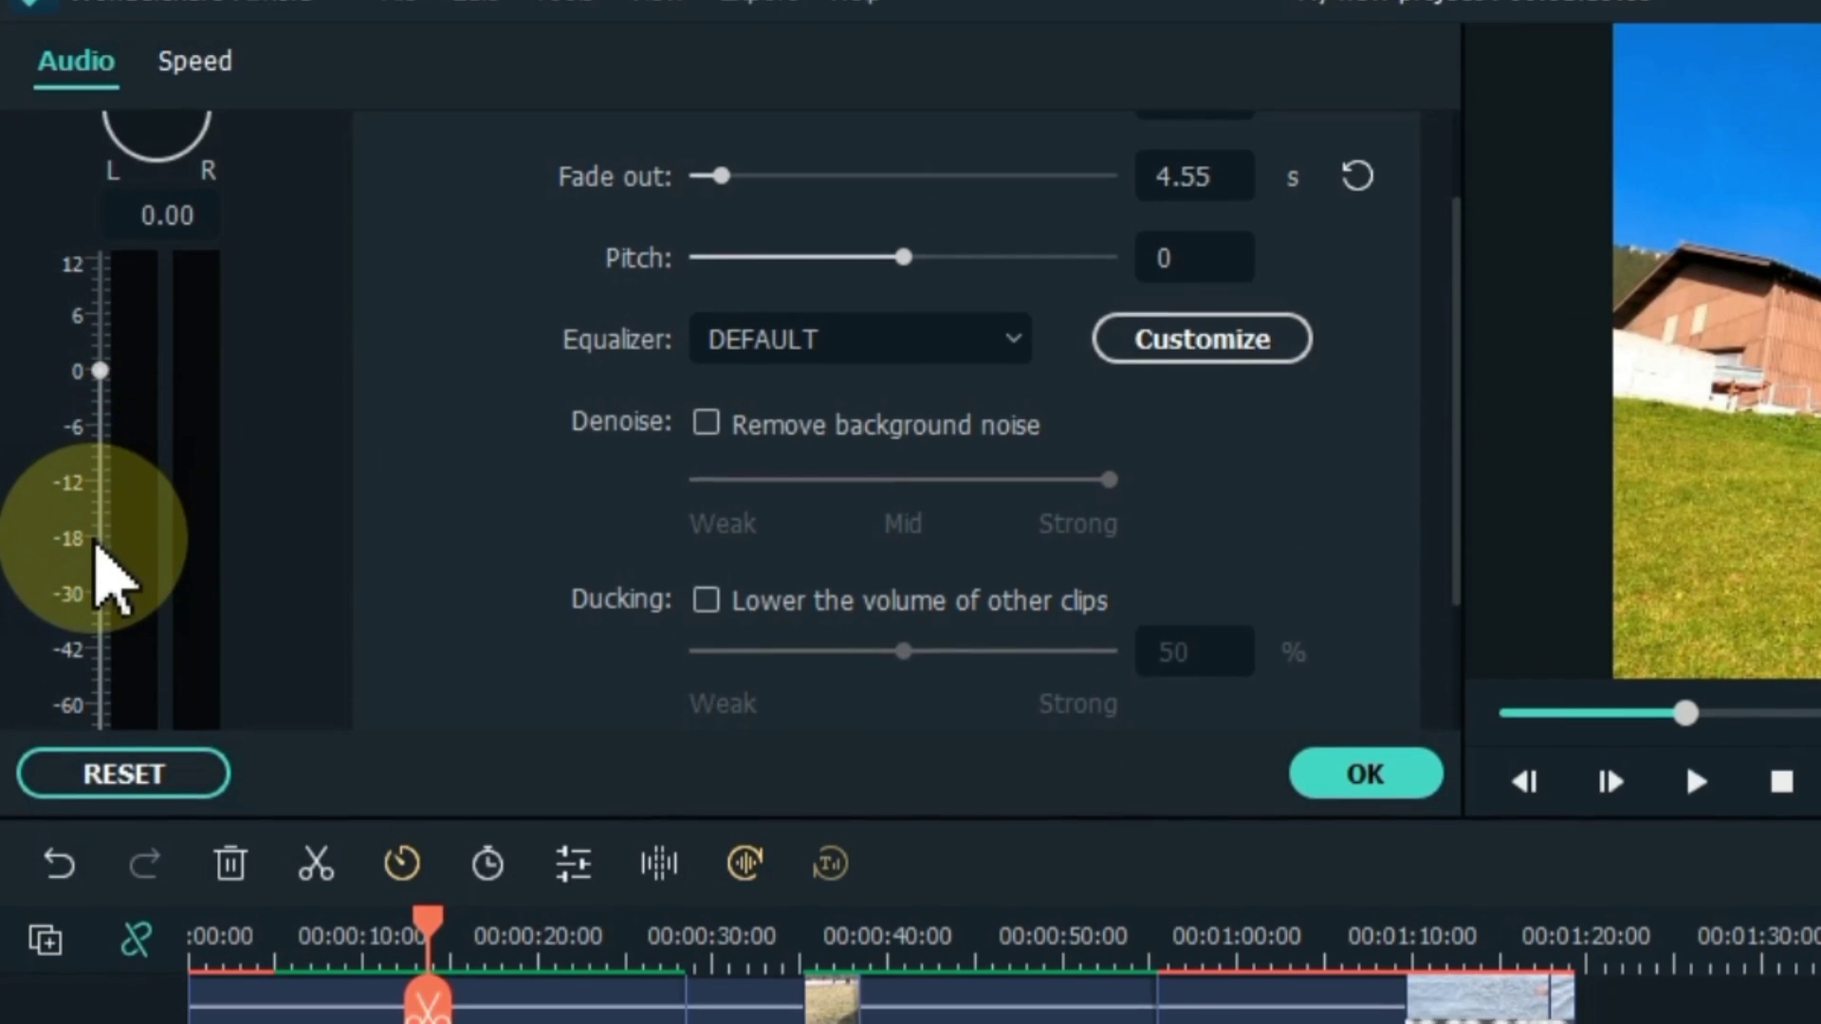
pyautogui.scroll(-3, 94, 208)
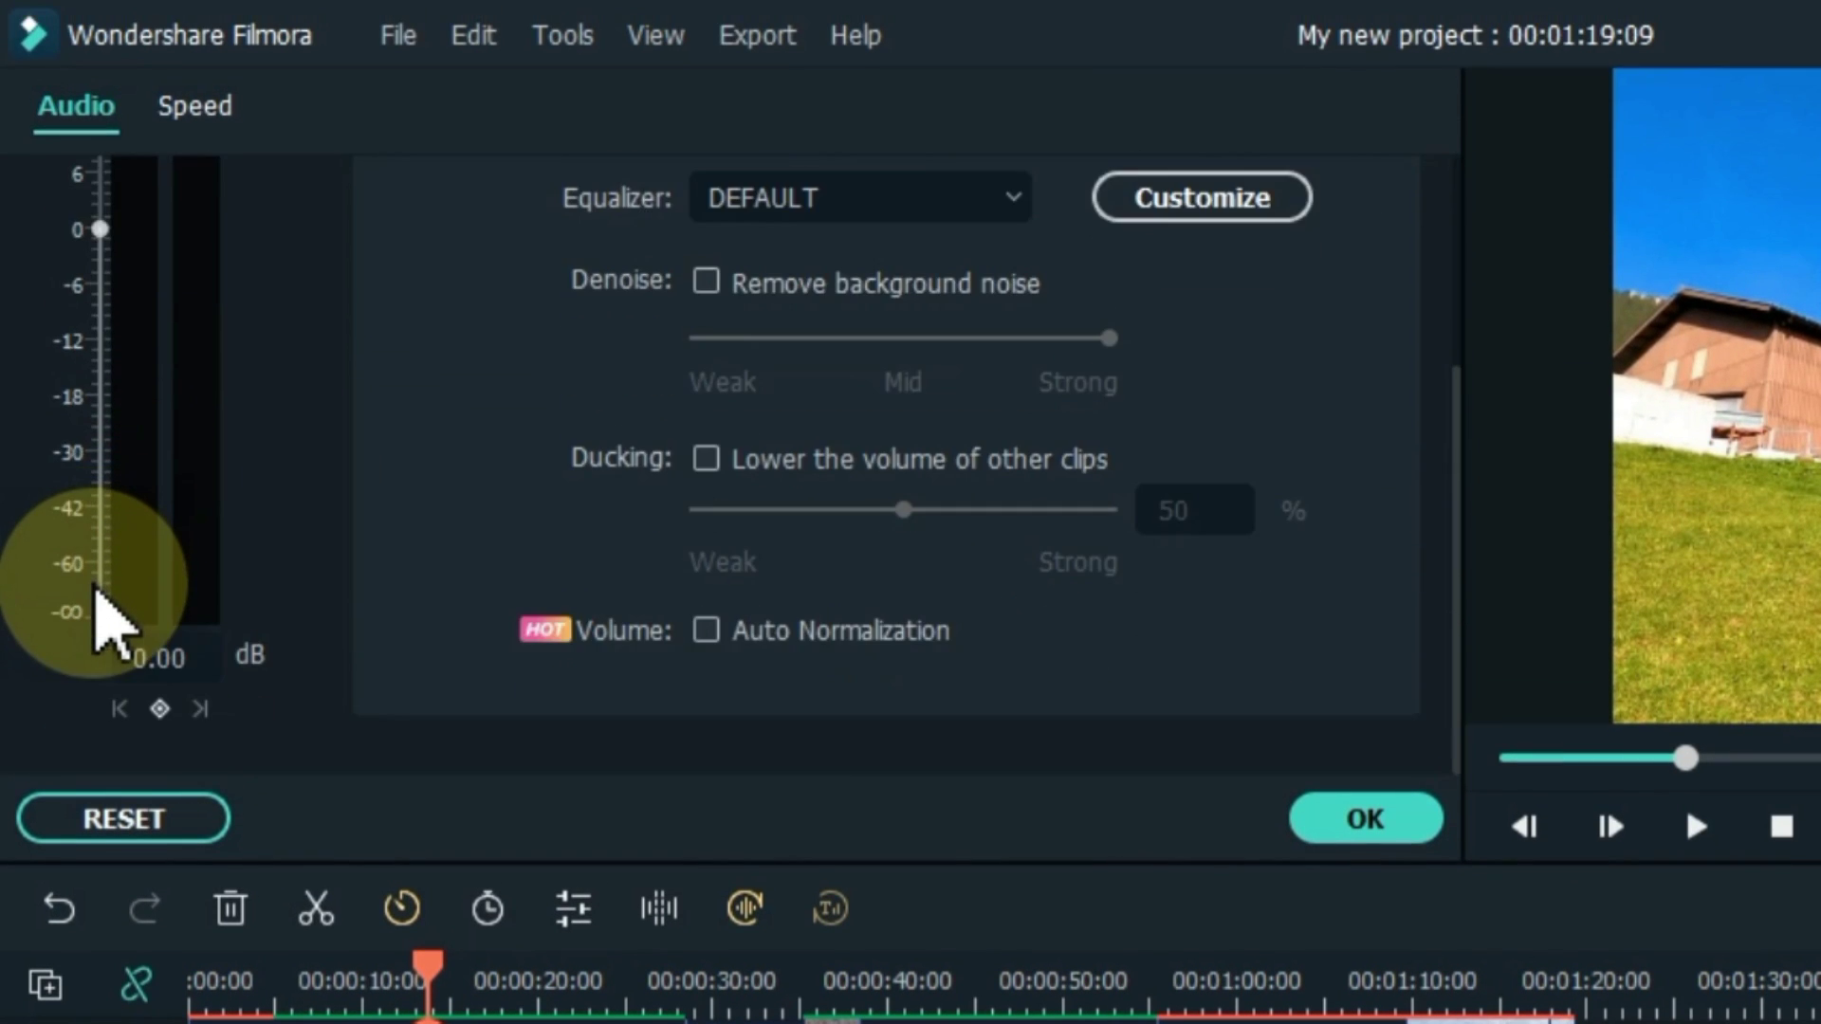
pyautogui.scroll(2, 94, 208)
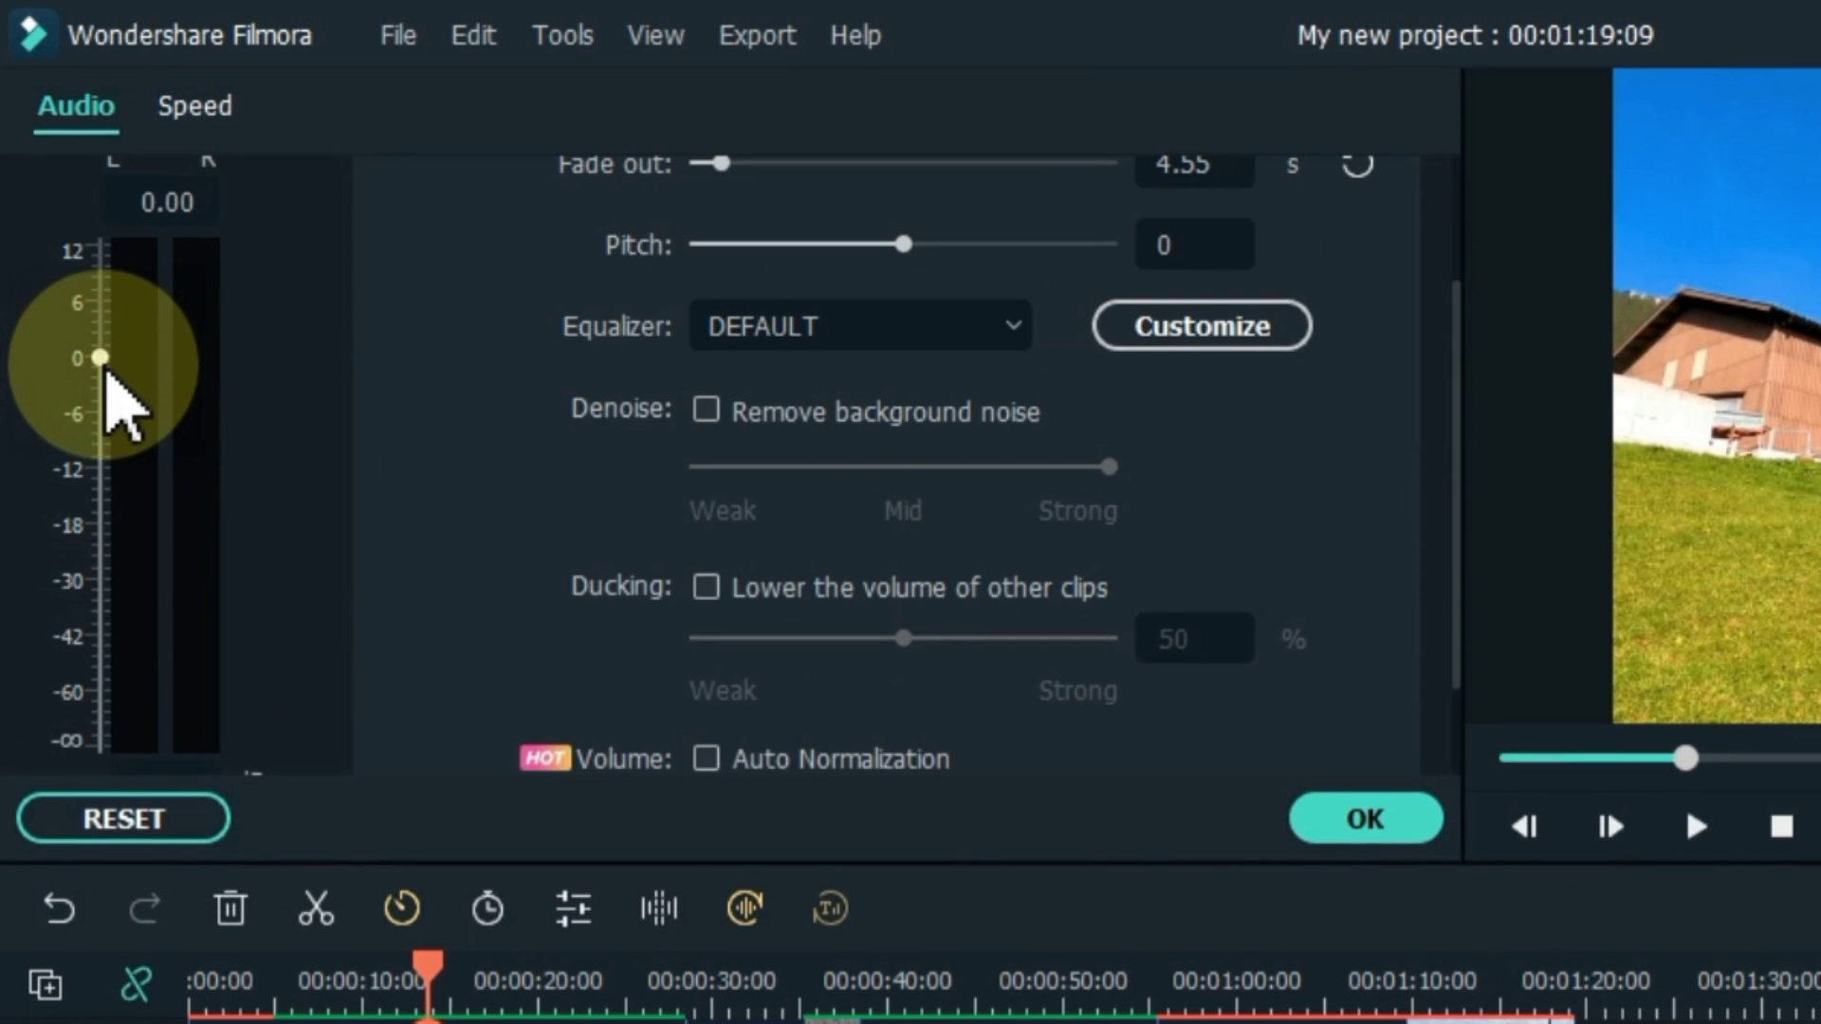
pyautogui.moveTo(114, 488)
pyautogui.mouseDown()
pyautogui.moveTo(134, 589)
pyautogui.moveTo(116, 486)
pyautogui.mouseUp()
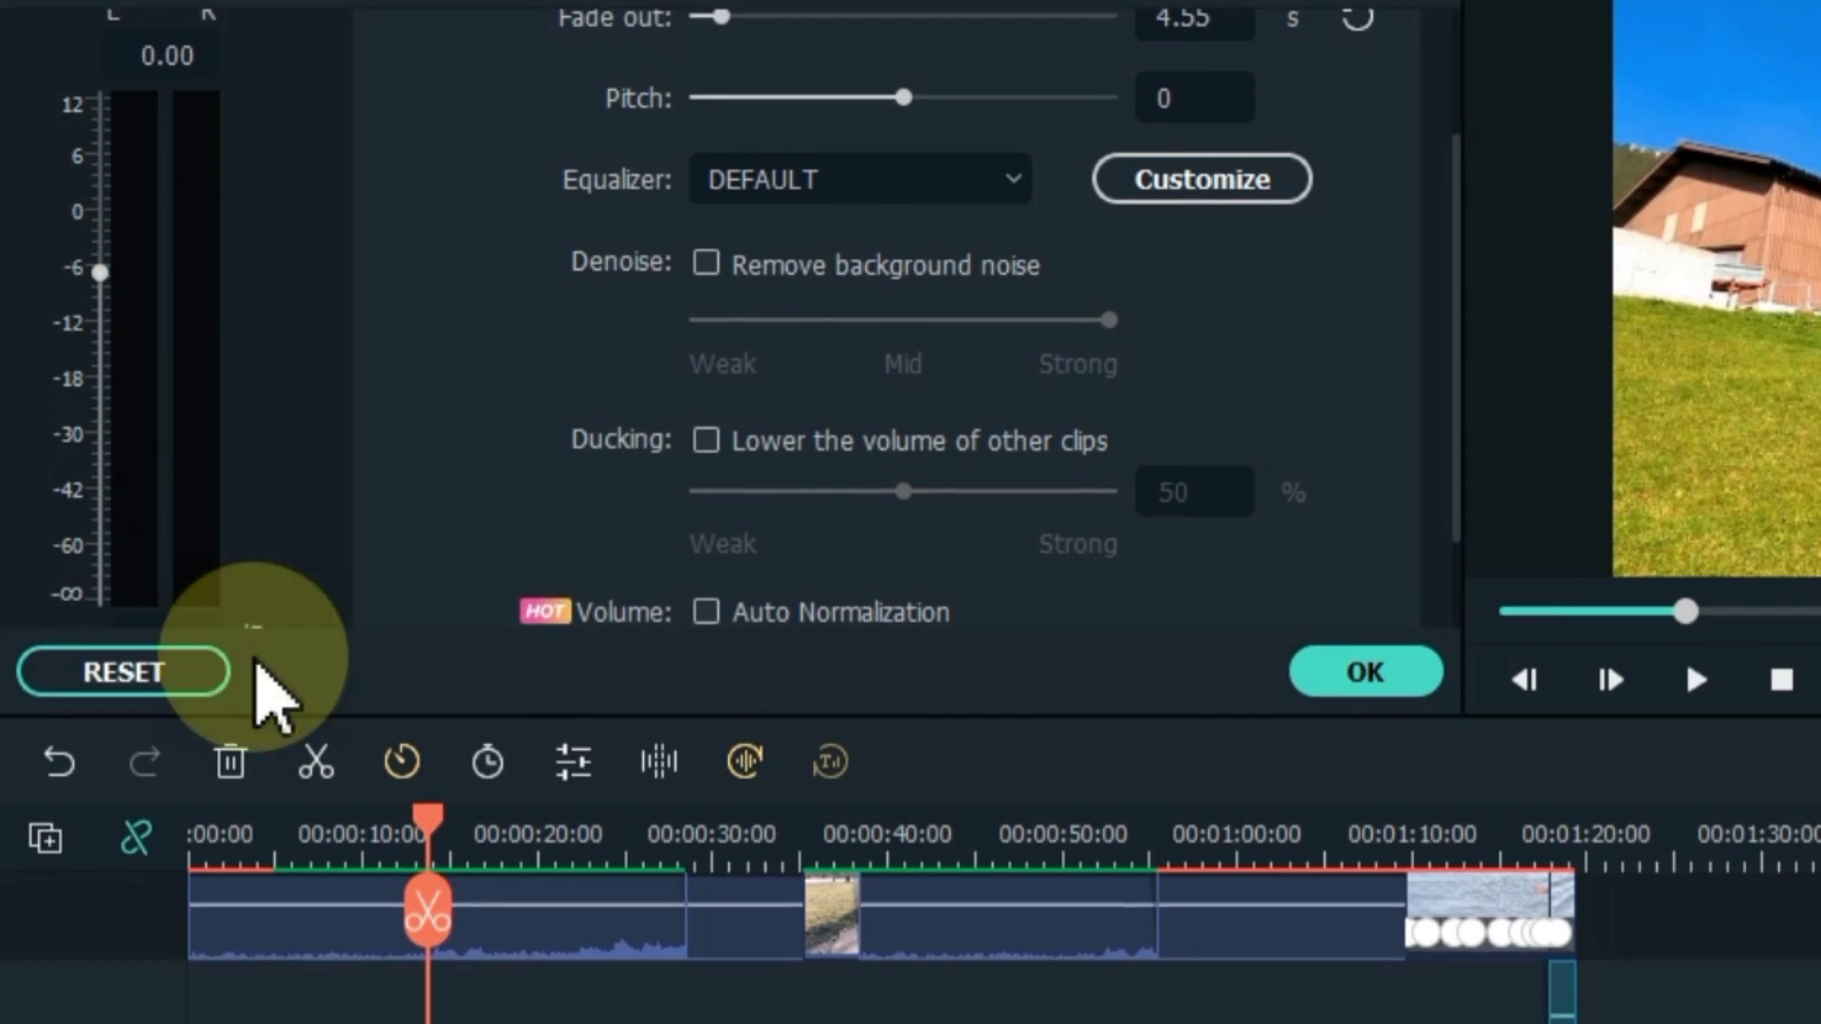
pyautogui.moveTo(520, 818); pyautogui.dragTo(565, 839)
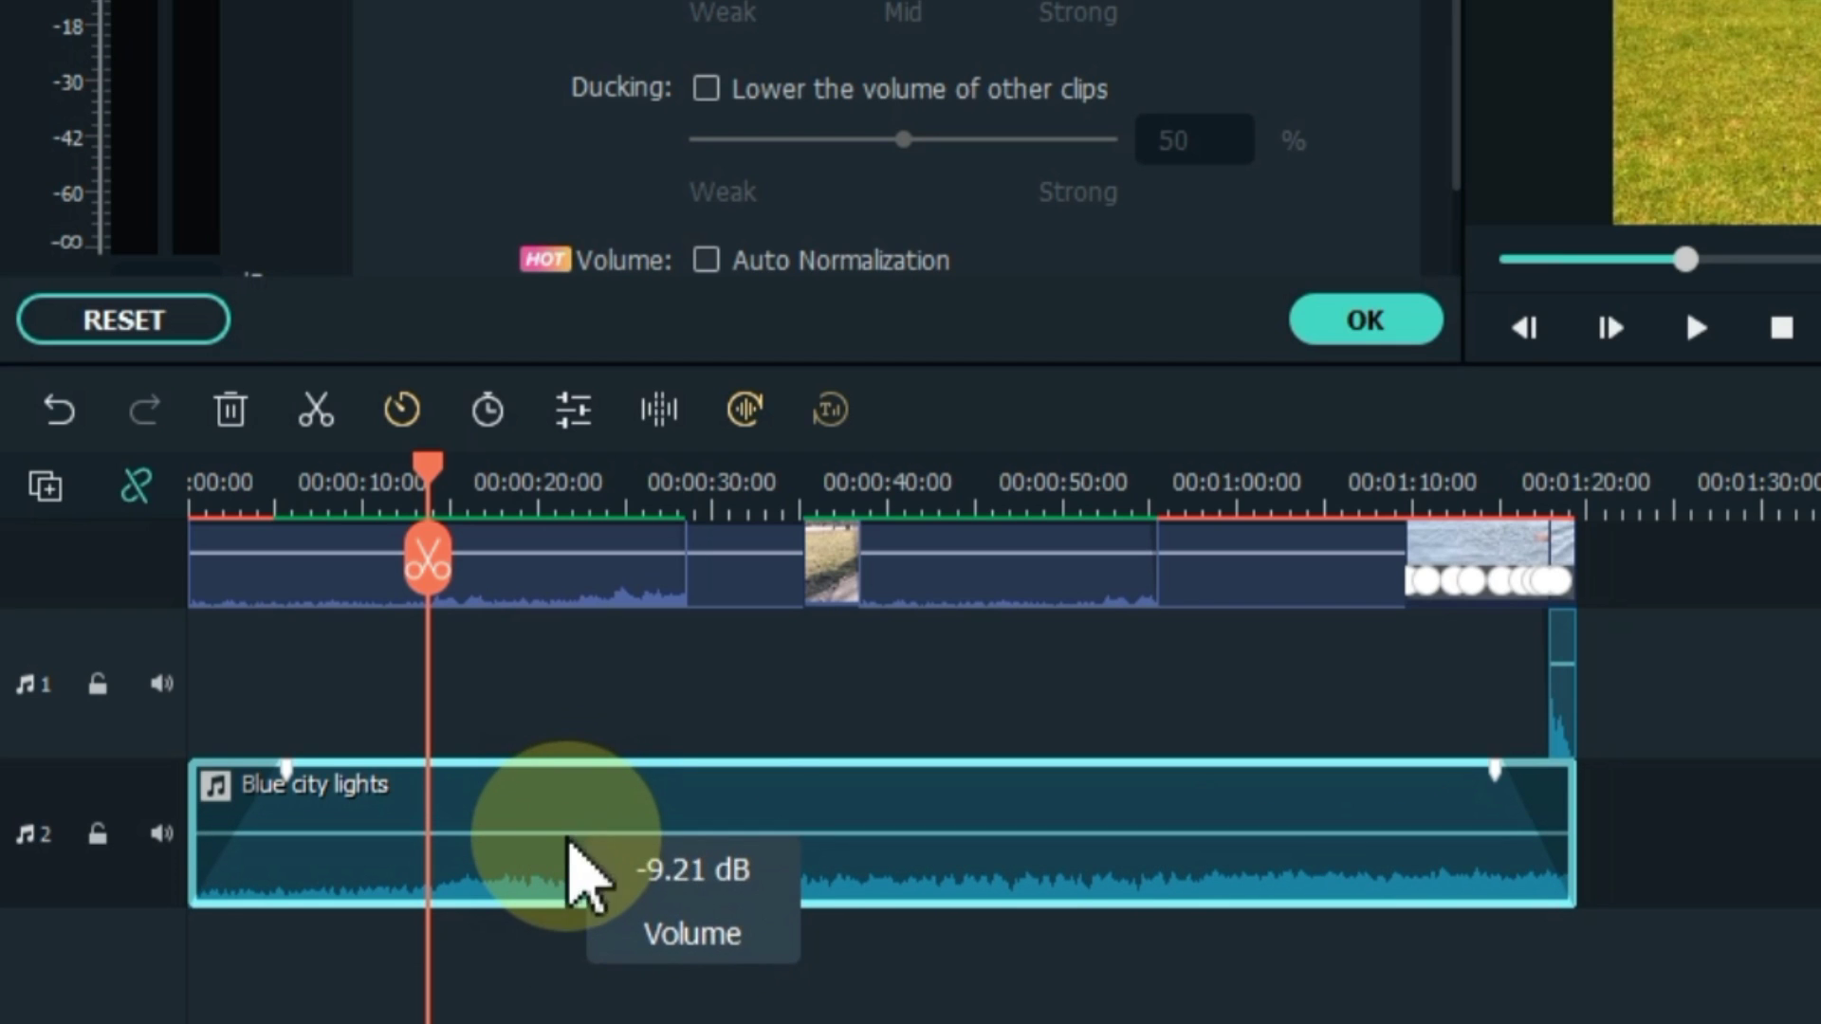
pyautogui.press('space')
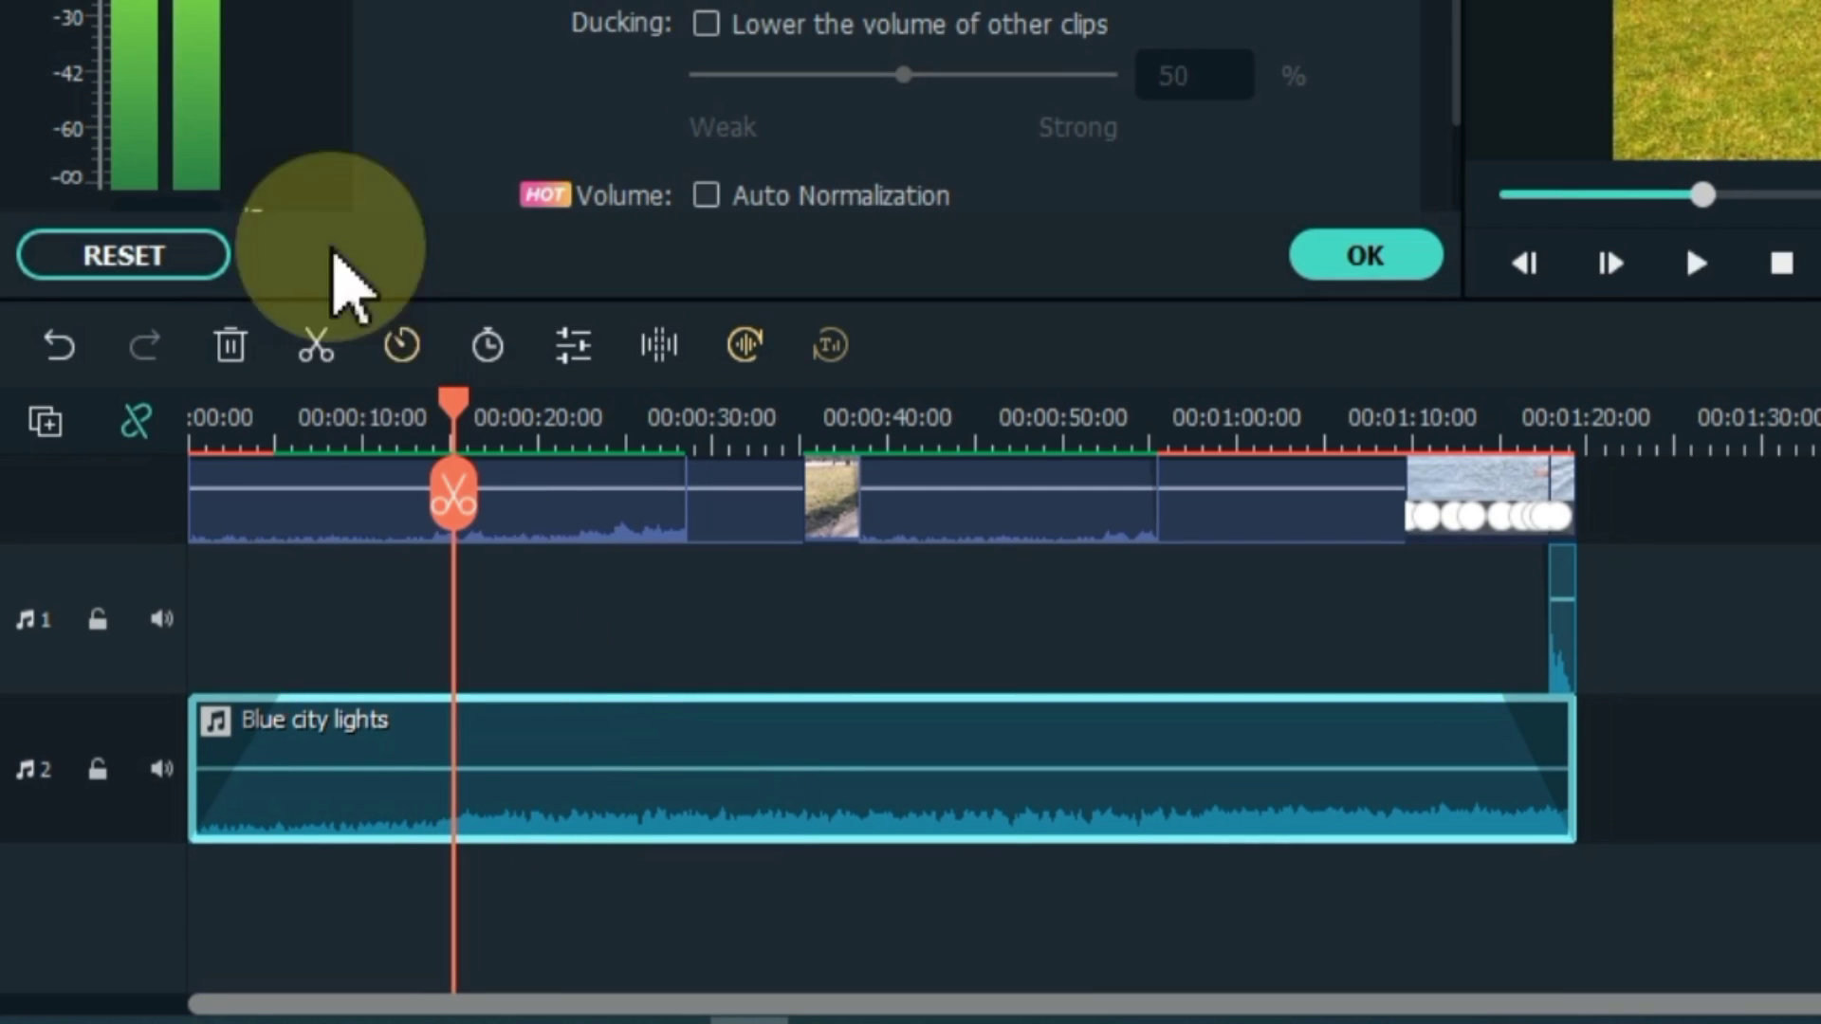
# Add volume keyframes to the Blue city lights clip at about 15 and 23 seconds and lower the volume between them at about 19 seconds.
pyautogui.press('space')
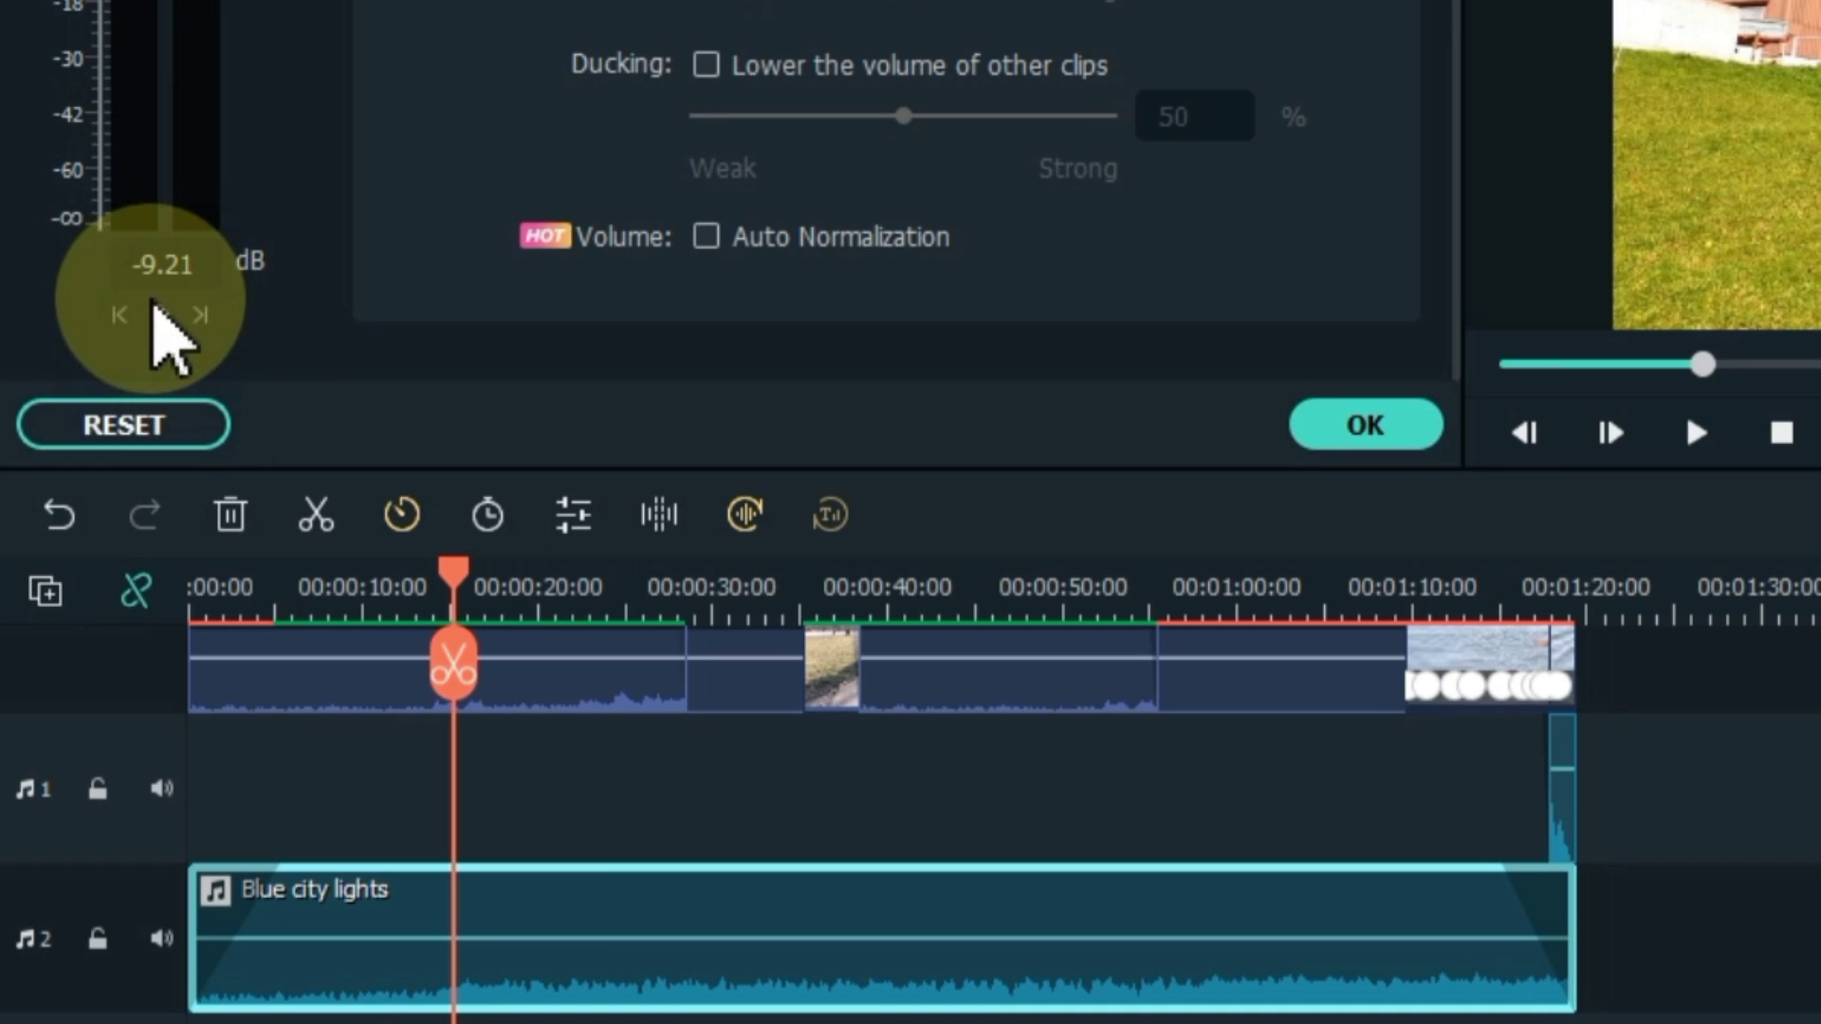
pyautogui.click(163, 313)
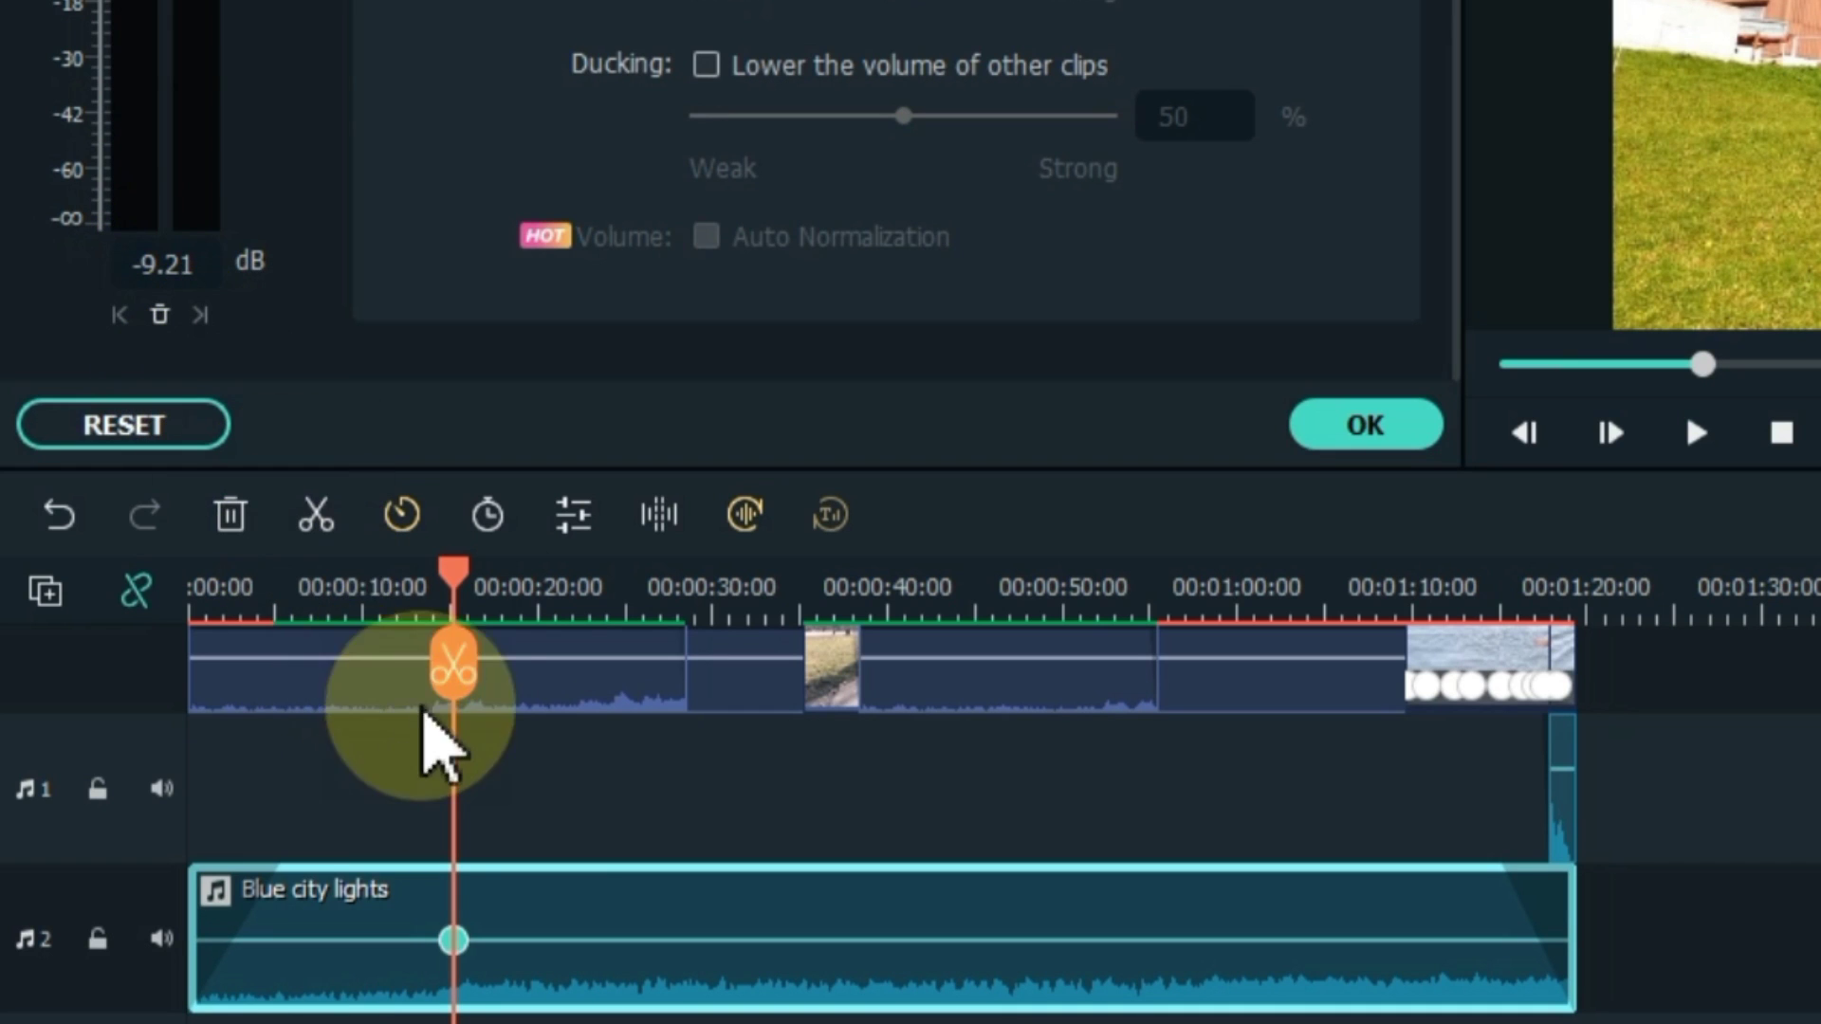
pyautogui.moveTo(459, 588); pyautogui.dragTo(595, 596)
pyautogui.click(159, 314)
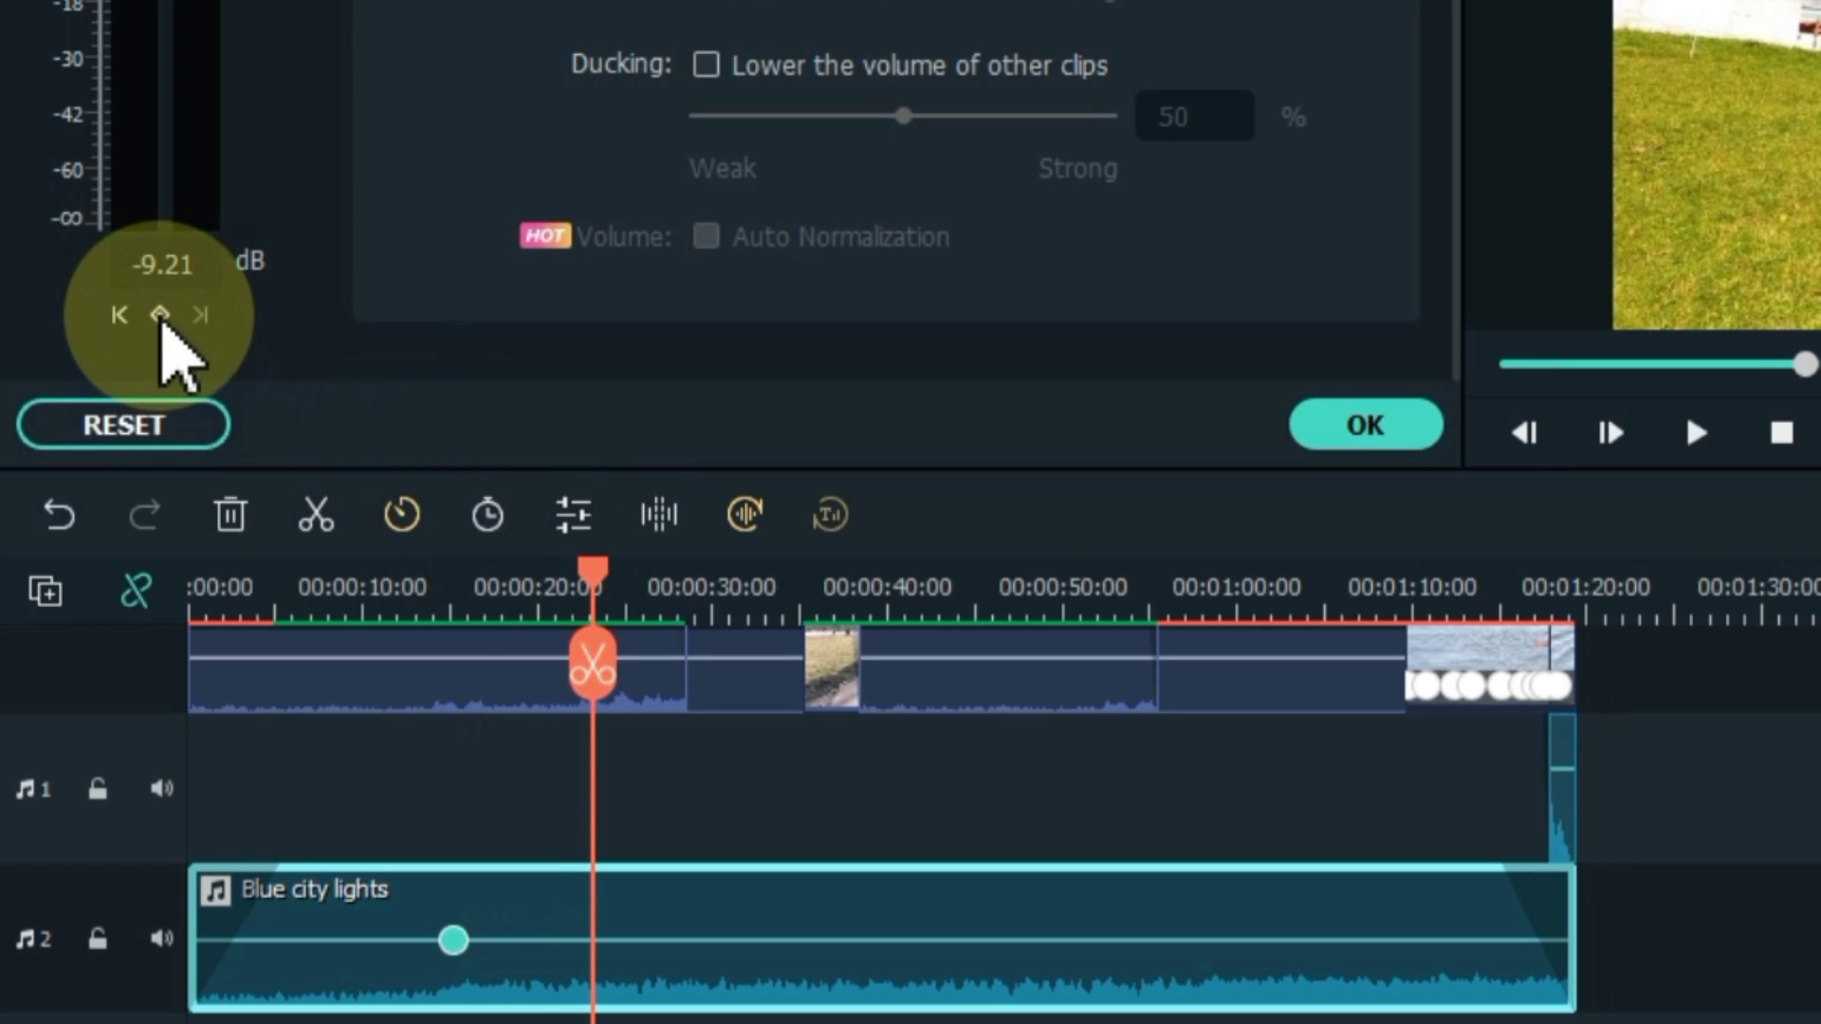
pyautogui.click(506, 581)
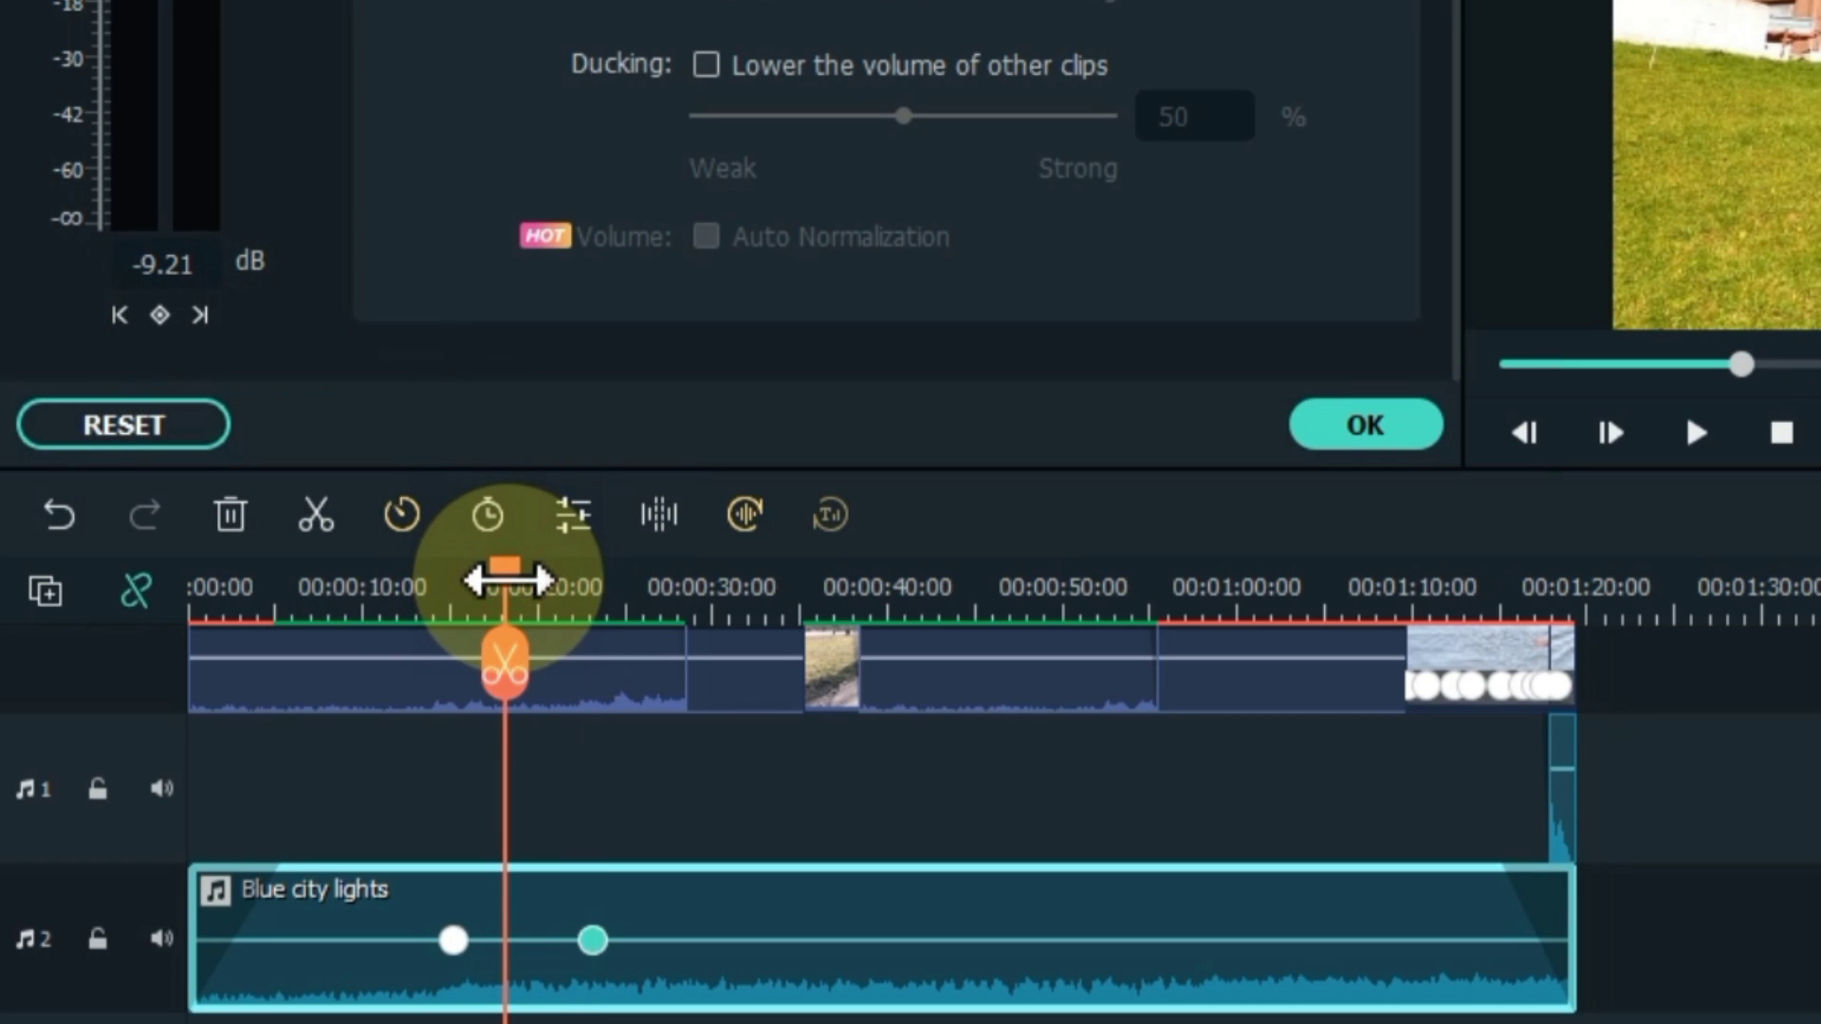
pyautogui.moveTo(510, 562)
pyautogui.mouseDown()
pyautogui.moveTo(541, 582)
pyautogui.moveTo(521, 590)
pyautogui.mouseUp()
pyautogui.click(100, 63)
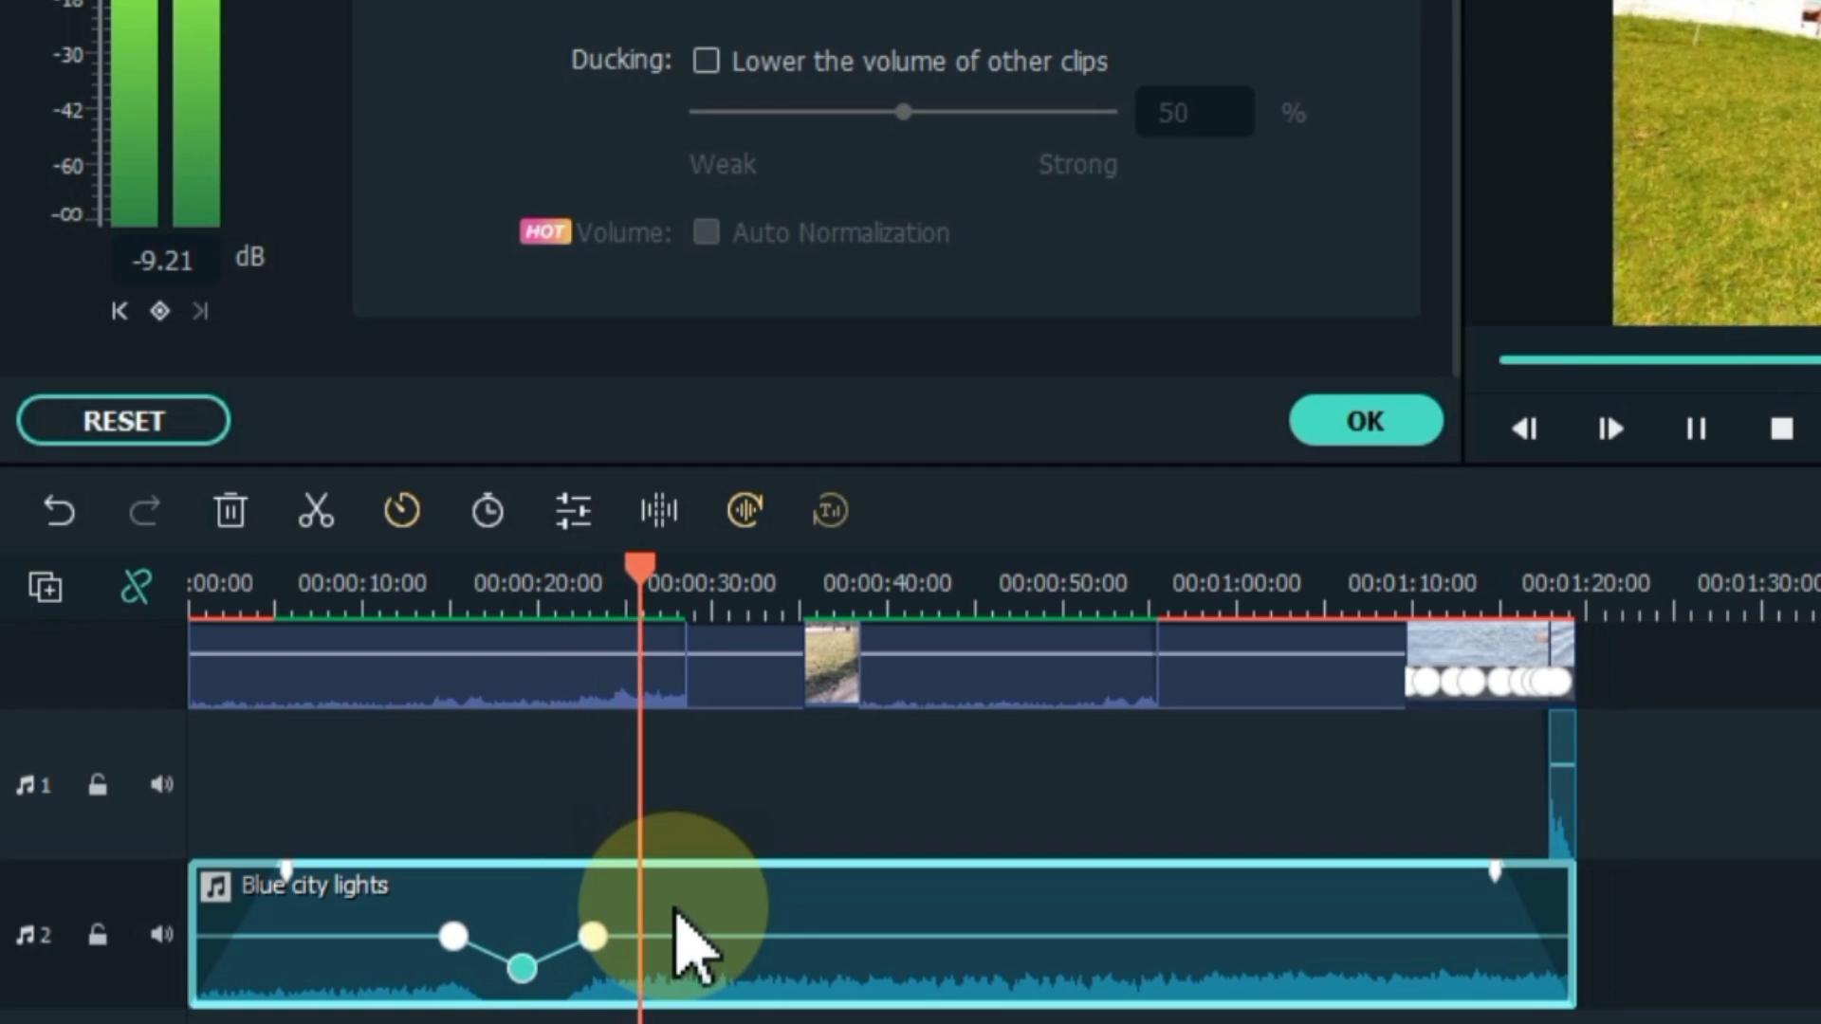
# Delete all the volume keyframes from the Blue city lights clip.
pyautogui.click(593, 939)
pyautogui.press('Delete')
pyautogui.click(521, 968)
pyautogui.press('Delete')
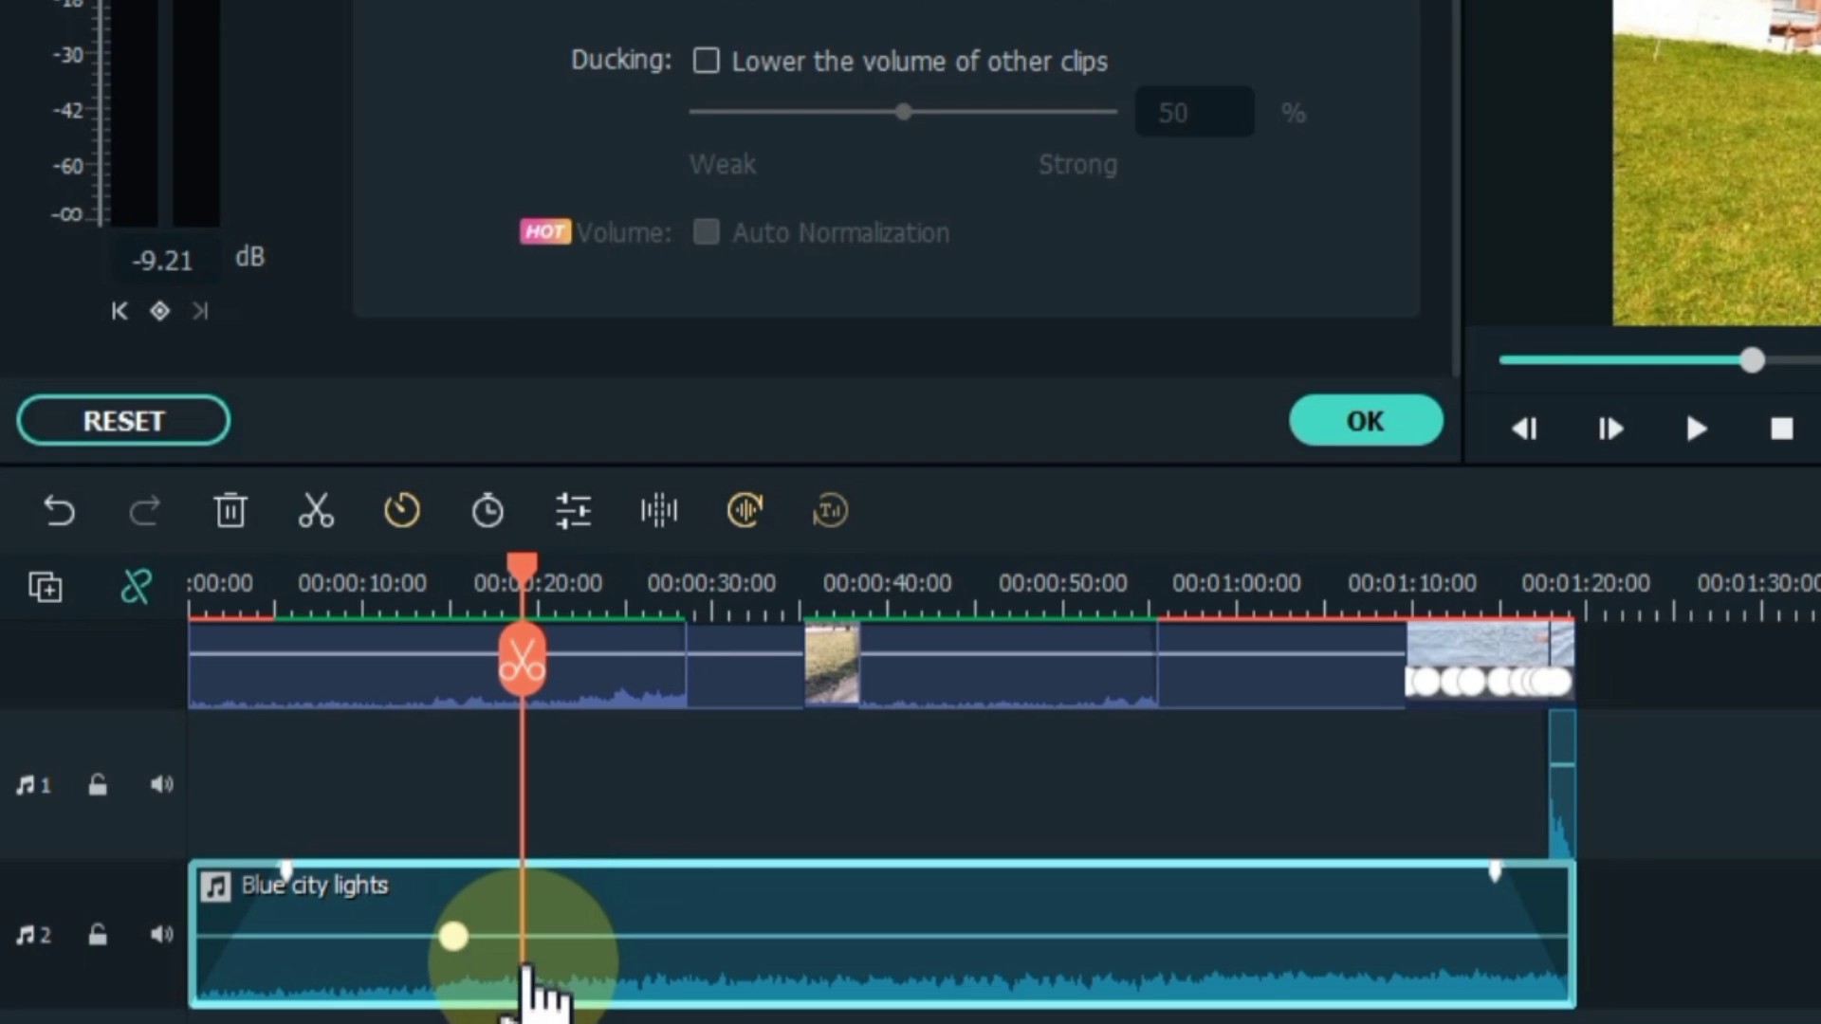
pyautogui.click(454, 938)
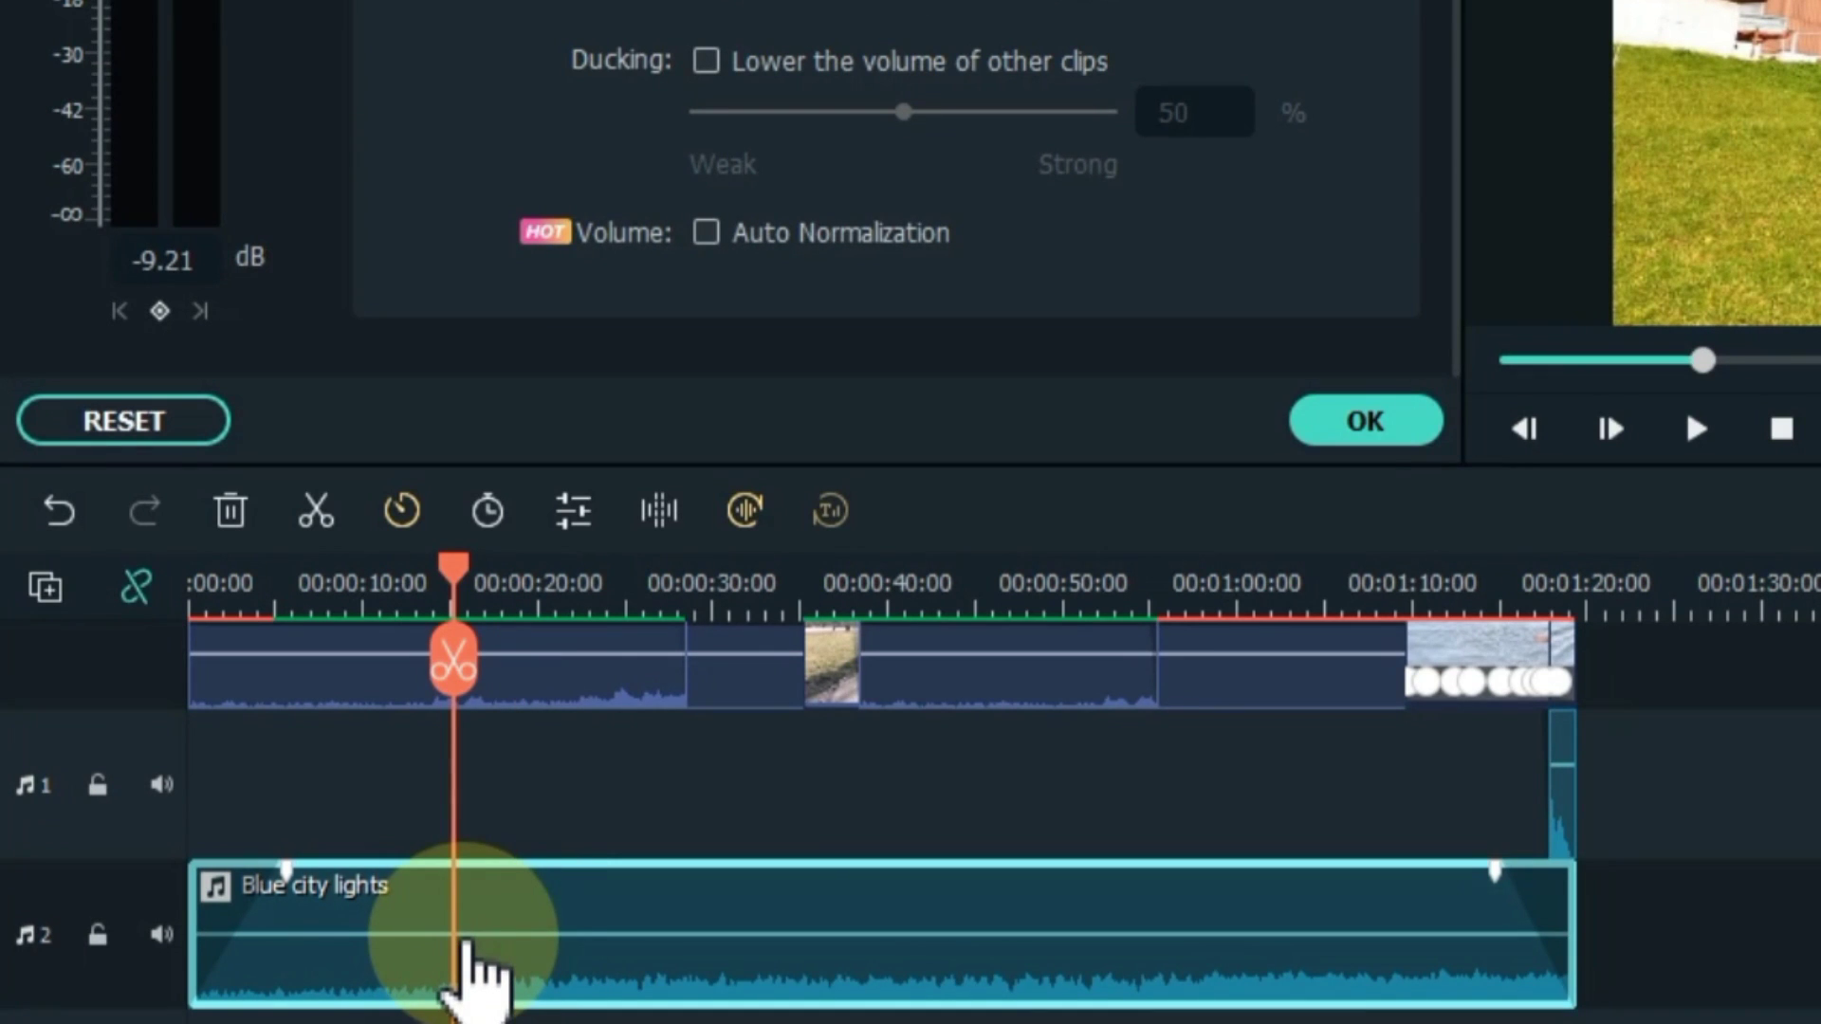
# Accept the audio settings and place the downloaded Lowerthird_02 title on video track 2 at about 6 seconds.
pyautogui.click(1326, 421)
pyautogui.scroll(5, 816, 868)
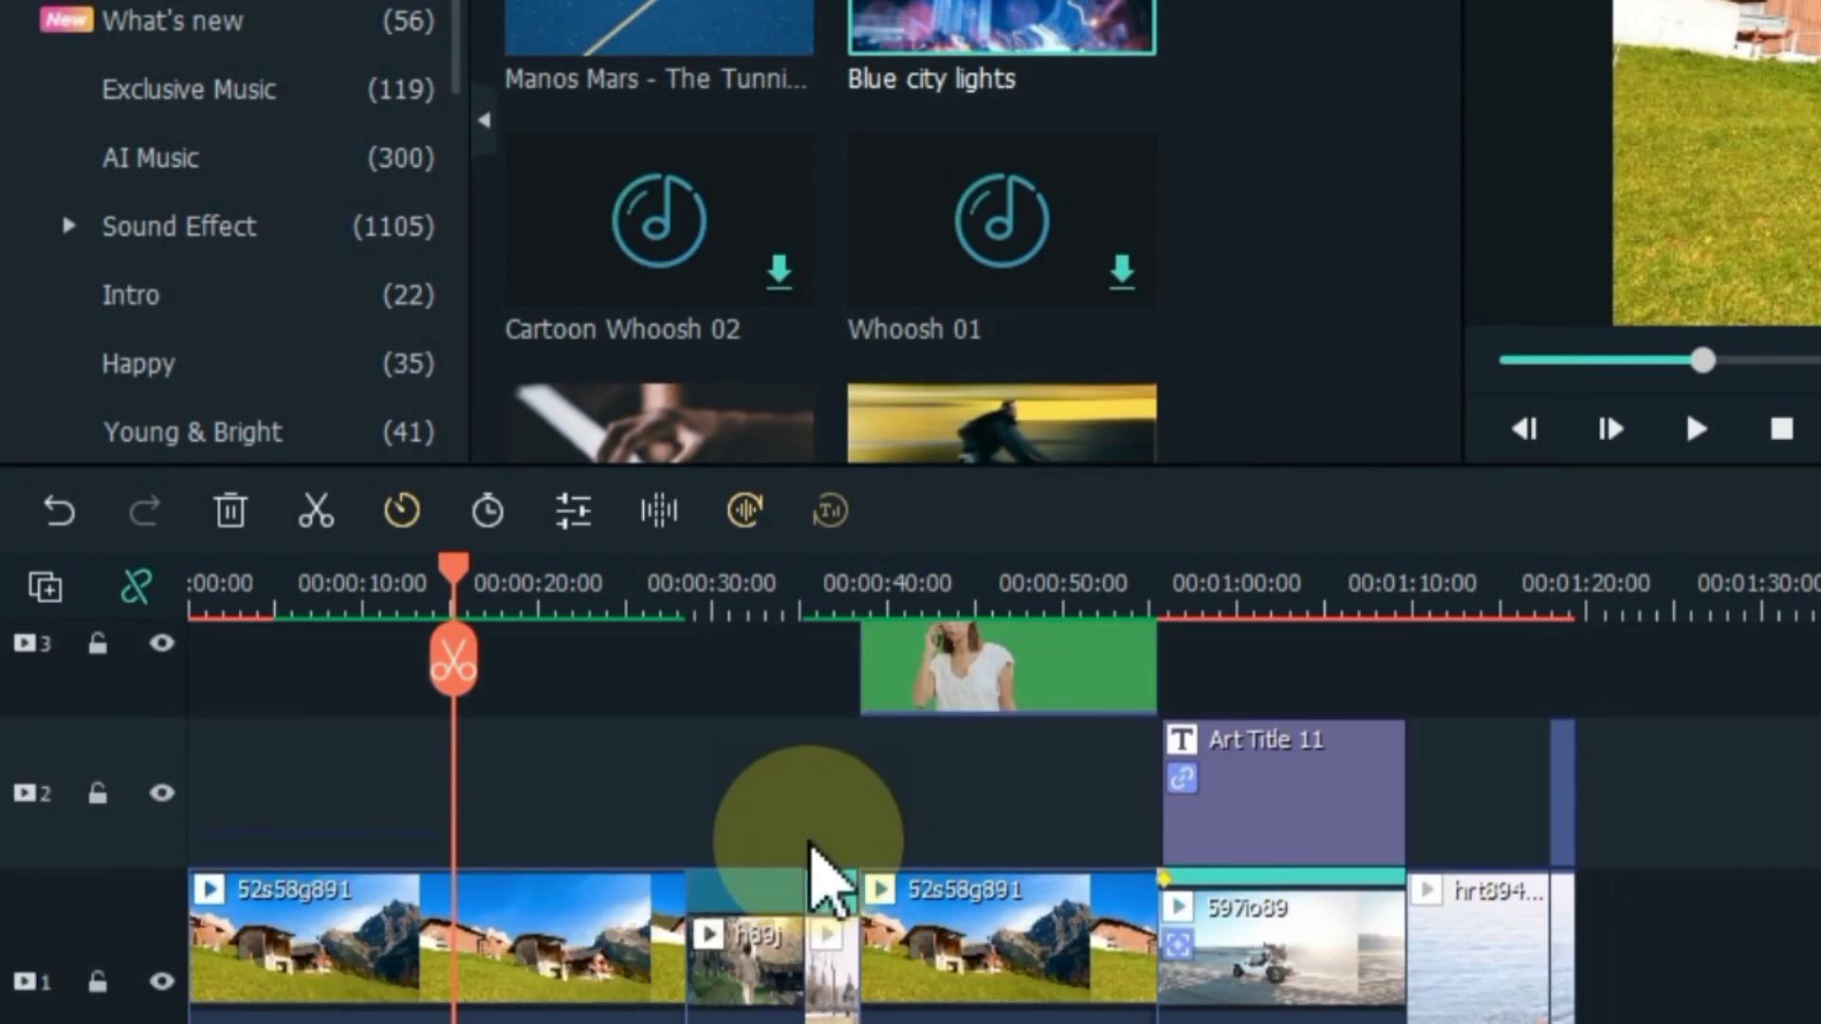
pyautogui.moveTo(435, 569); pyautogui.dragTo(299, 572)
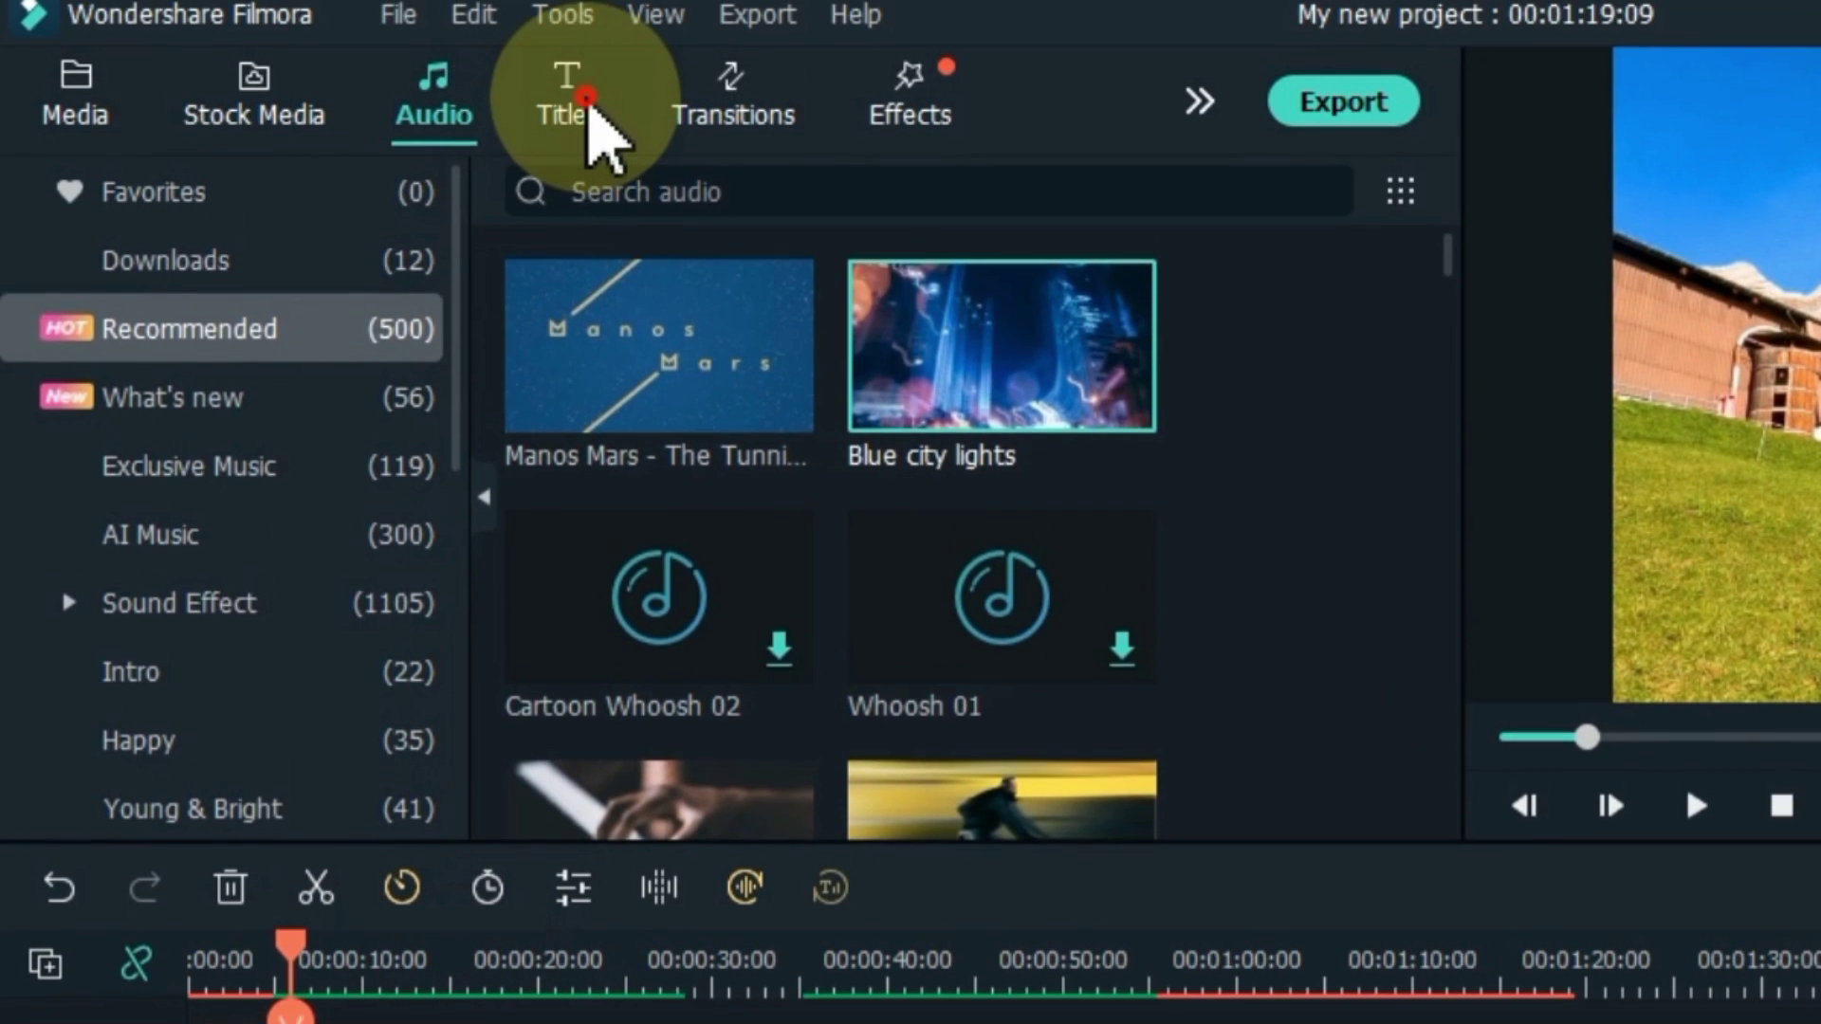
pyautogui.click(595, 133)
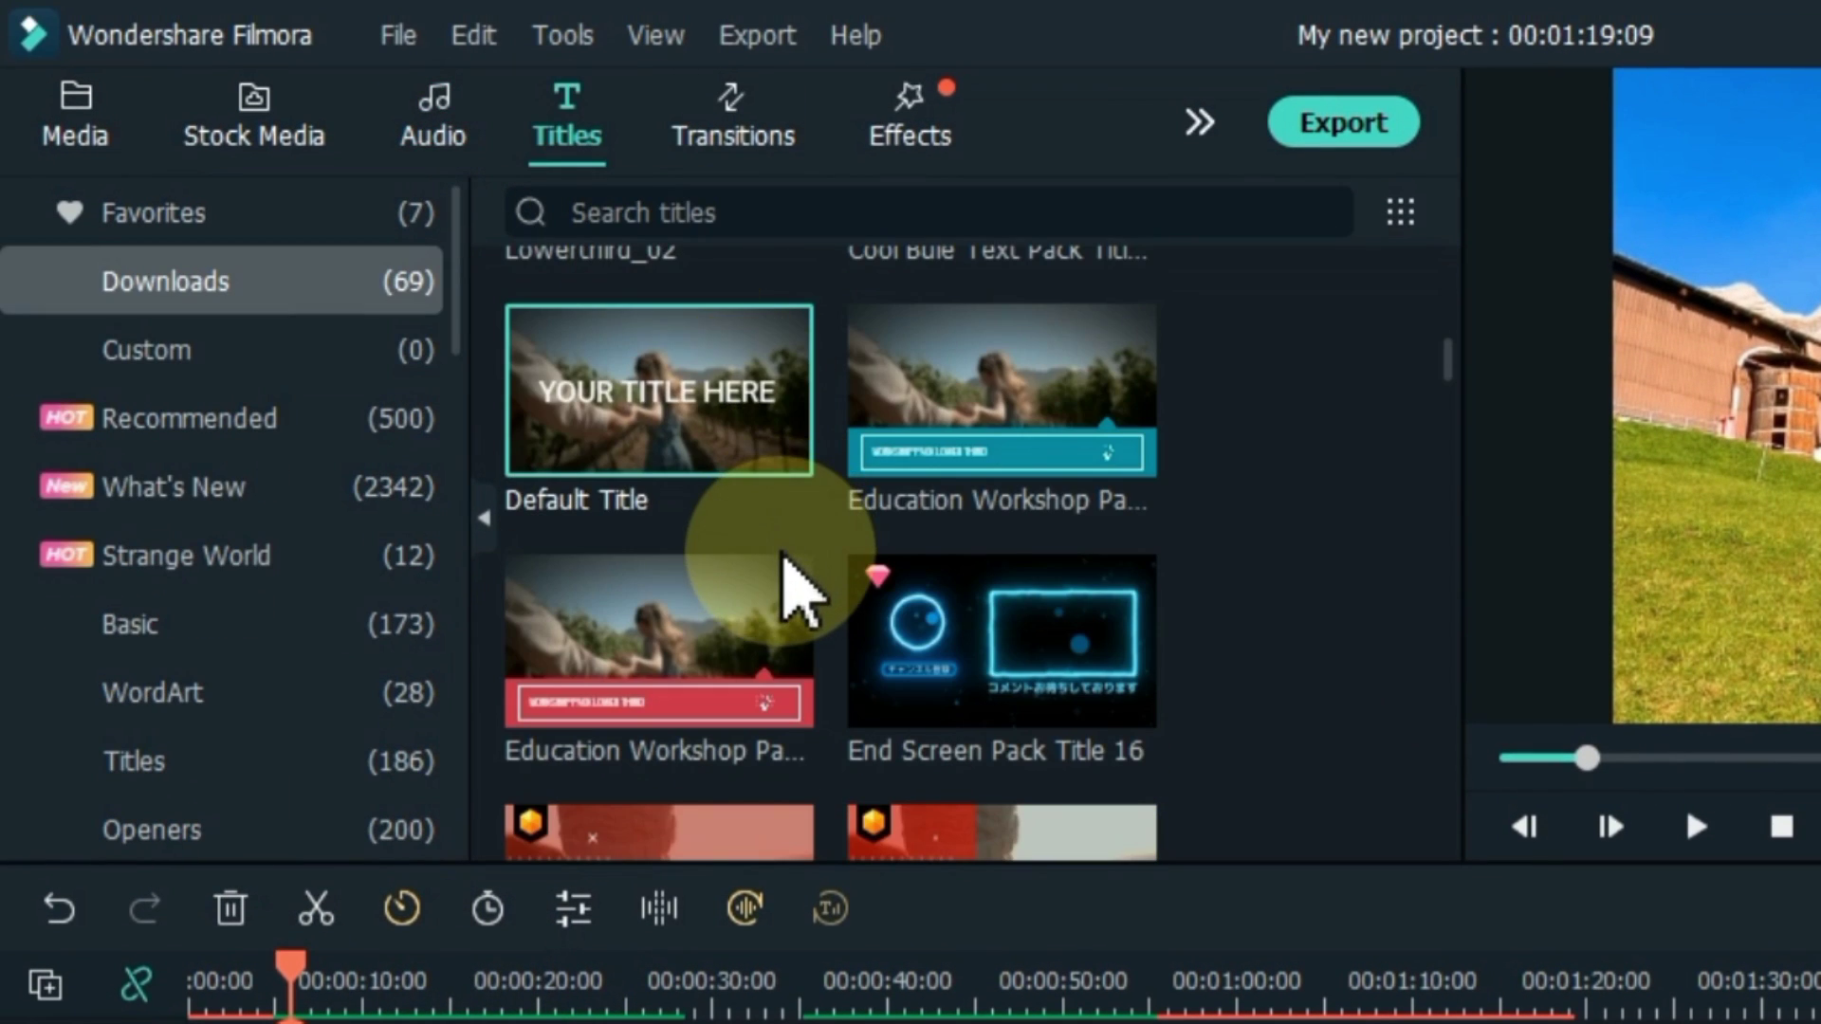
pyautogui.scroll(5, 787, 580)
pyautogui.scroll(-5, 792, 584)
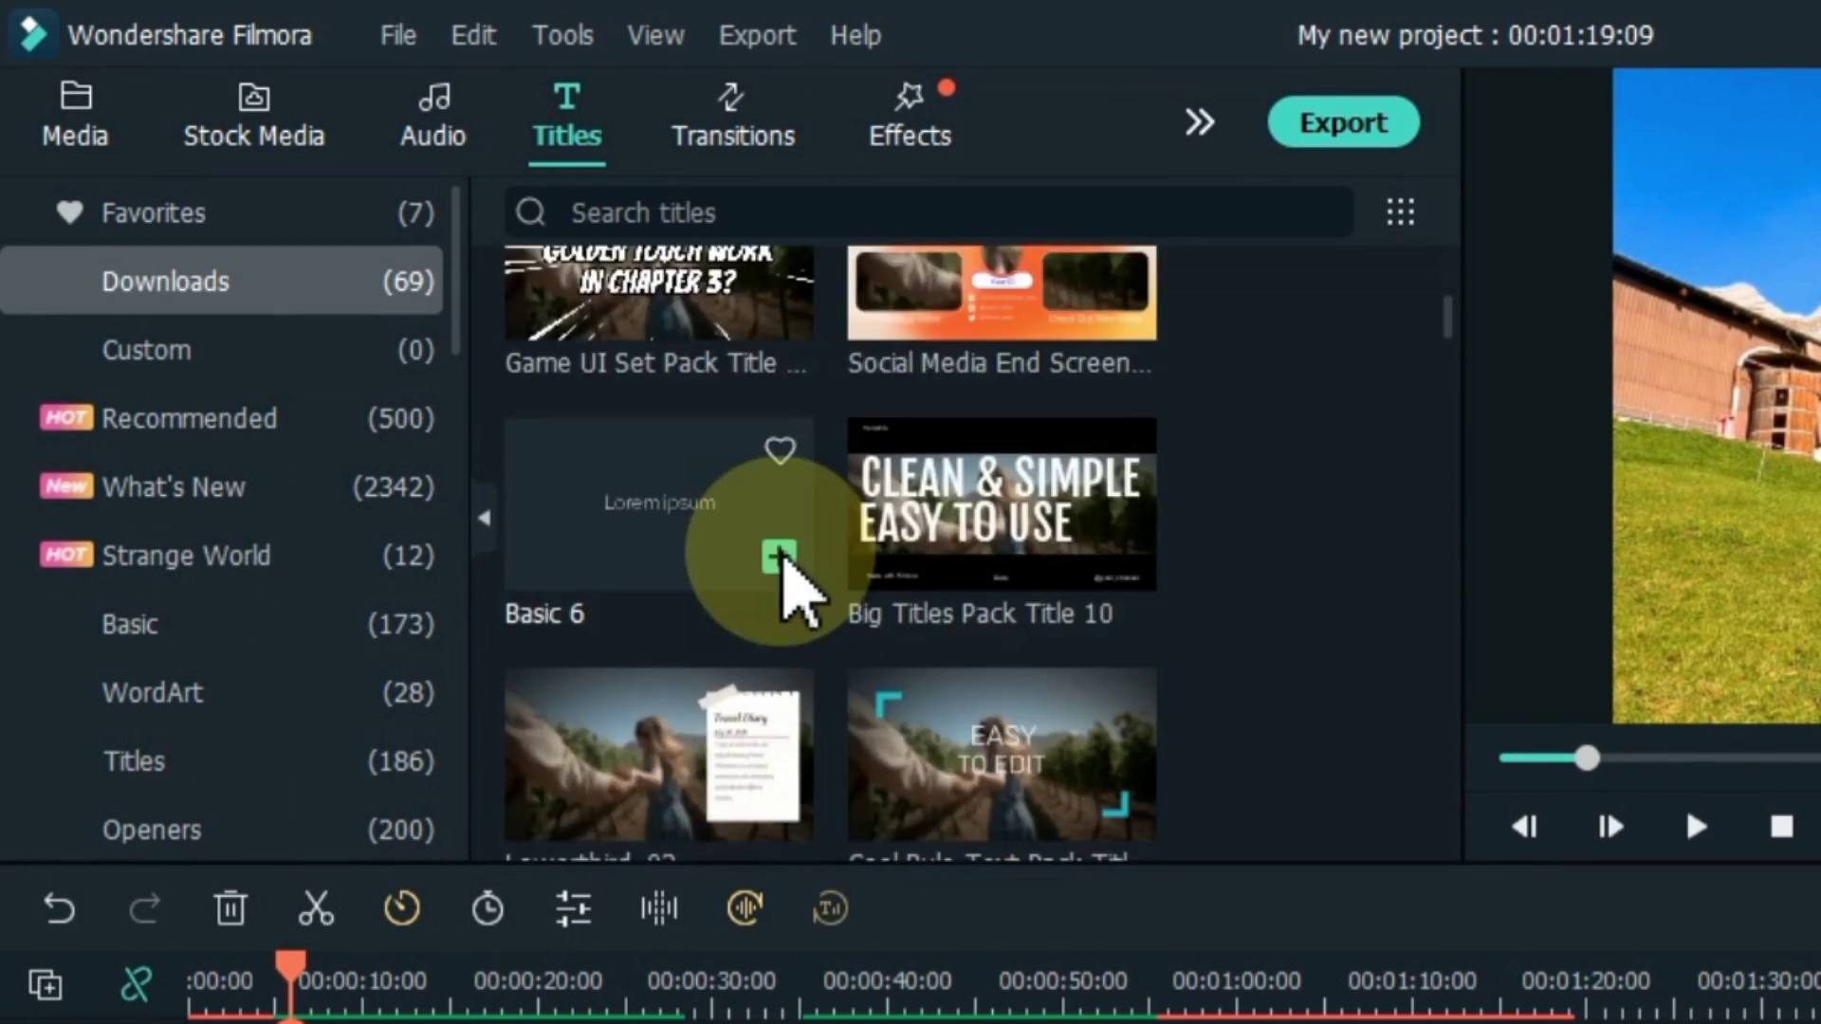
pyautogui.scroll(-3, 785, 559)
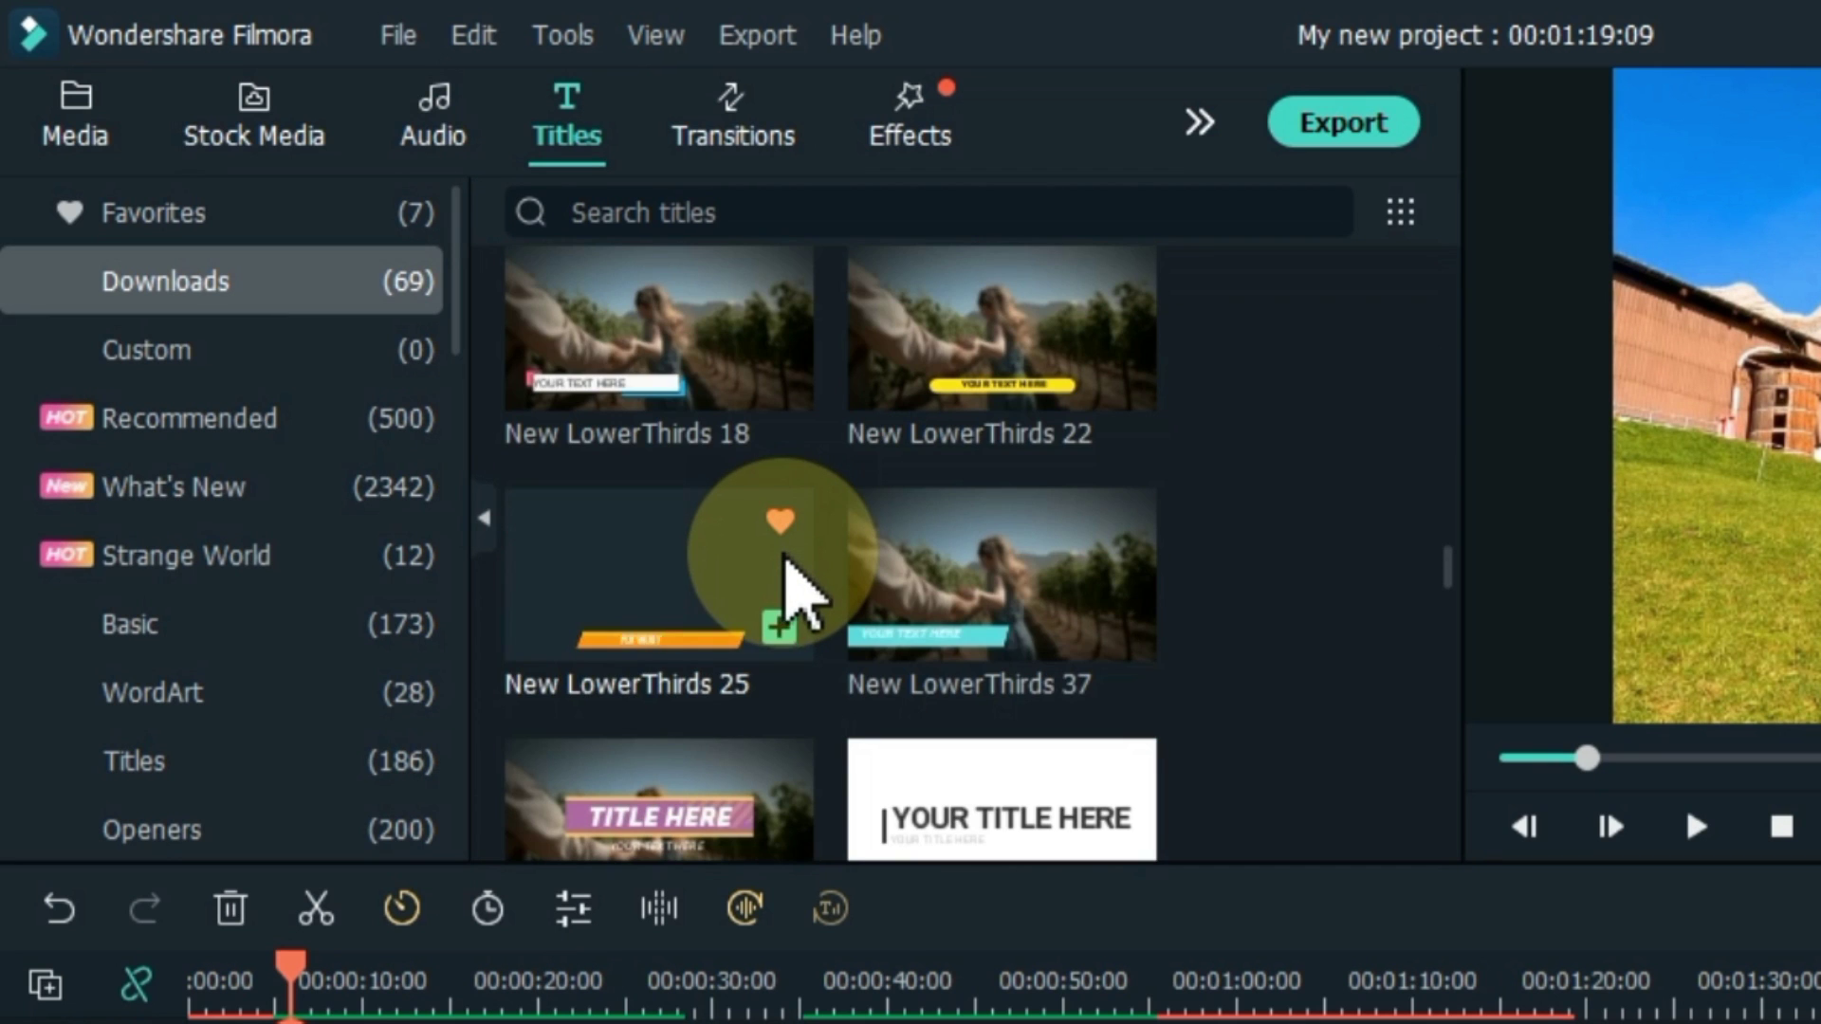
pyautogui.scroll(-3, 787, 569)
pyautogui.scroll(-3, 787, 569)
pyautogui.moveTo(728, 349); pyautogui.dragTo(327, 800)
pyautogui.moveTo(418, 439); pyautogui.dragTo(536, 436)
# Preview the Lowerthird_02 title, replace its FILMSTOCKS text with SALIH TUTORIALS and change its other text to /YOUTUBE.
pyautogui.press('space')
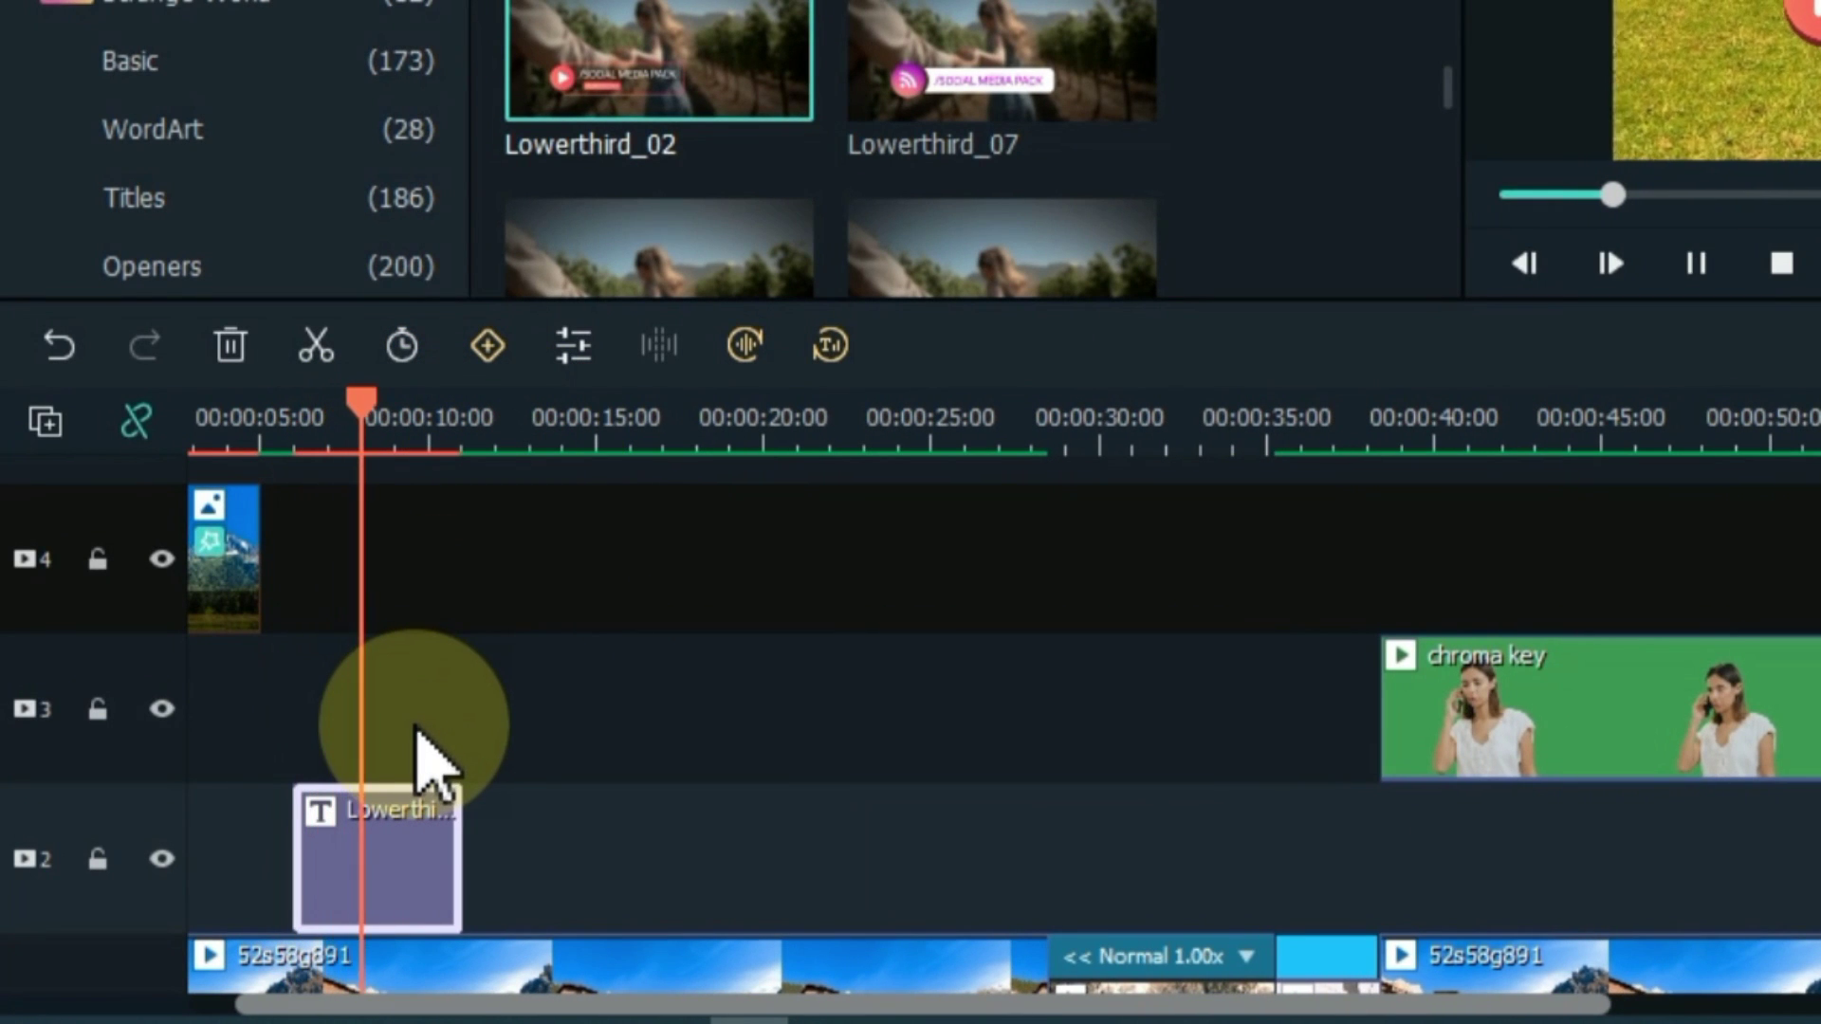
pyautogui.press('space')
pyautogui.click(387, 829)
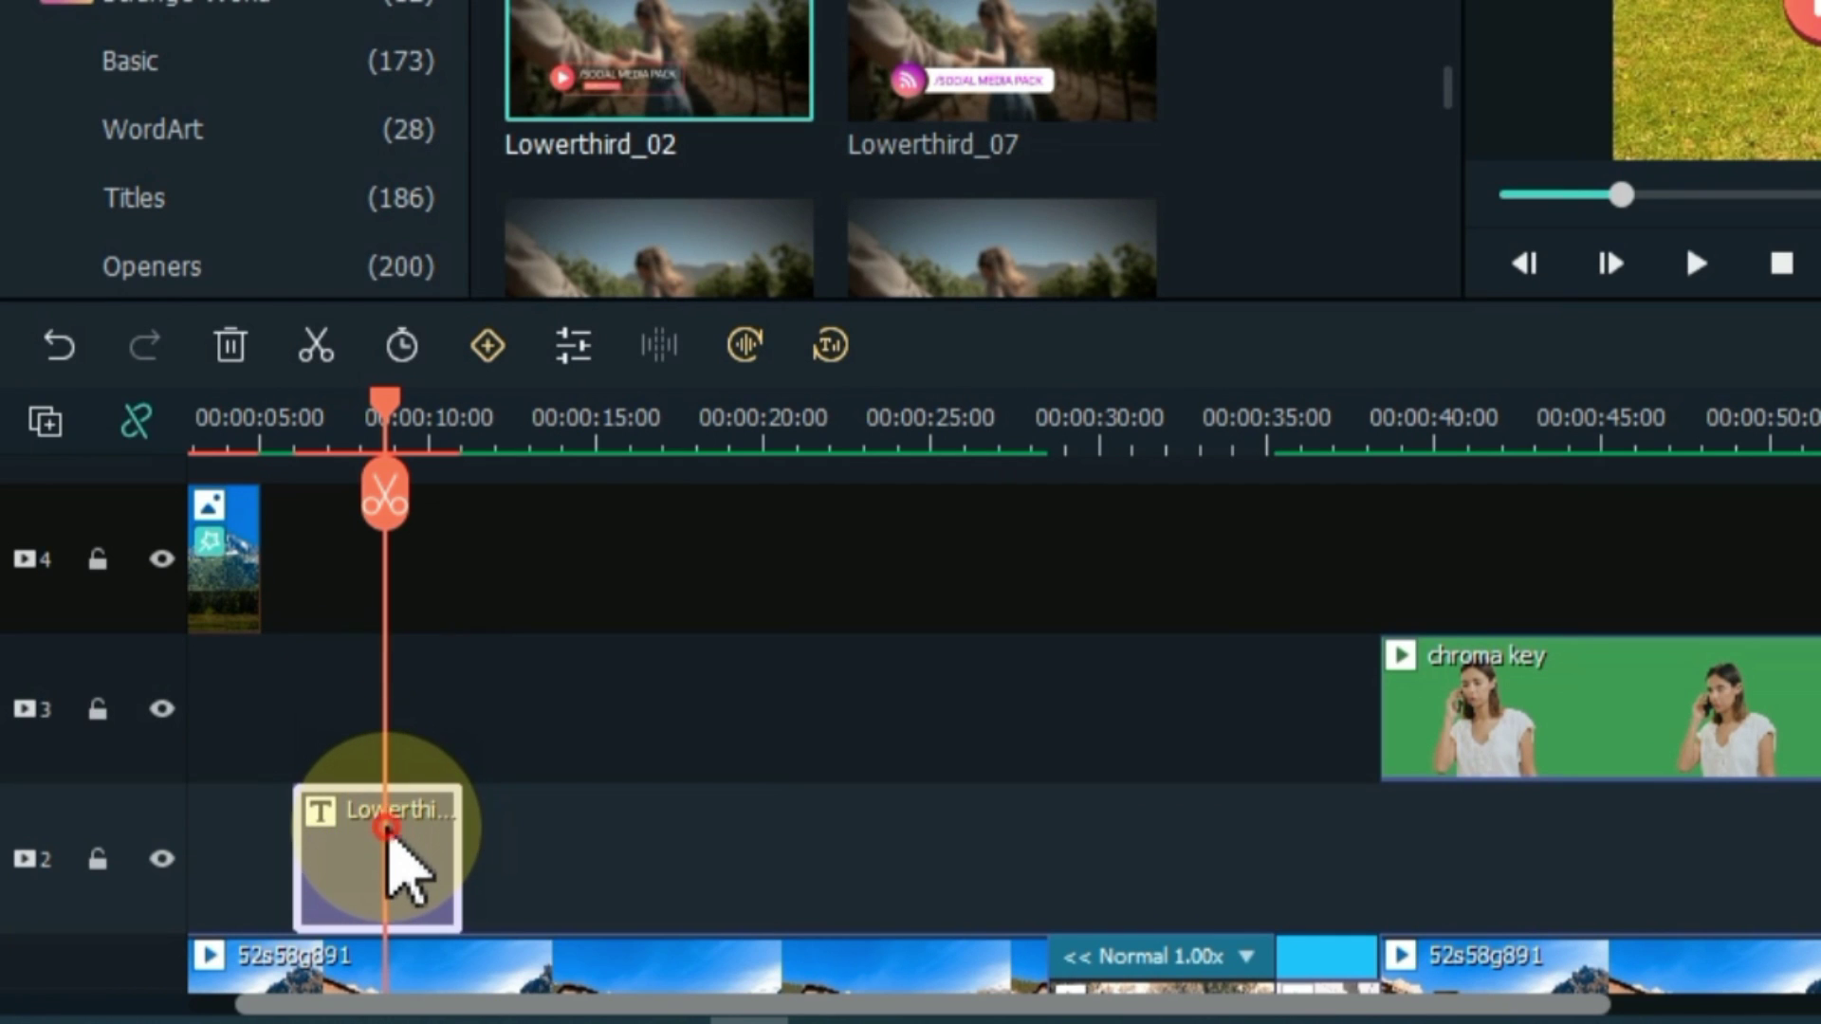
pyautogui.doubleClick(389, 833)
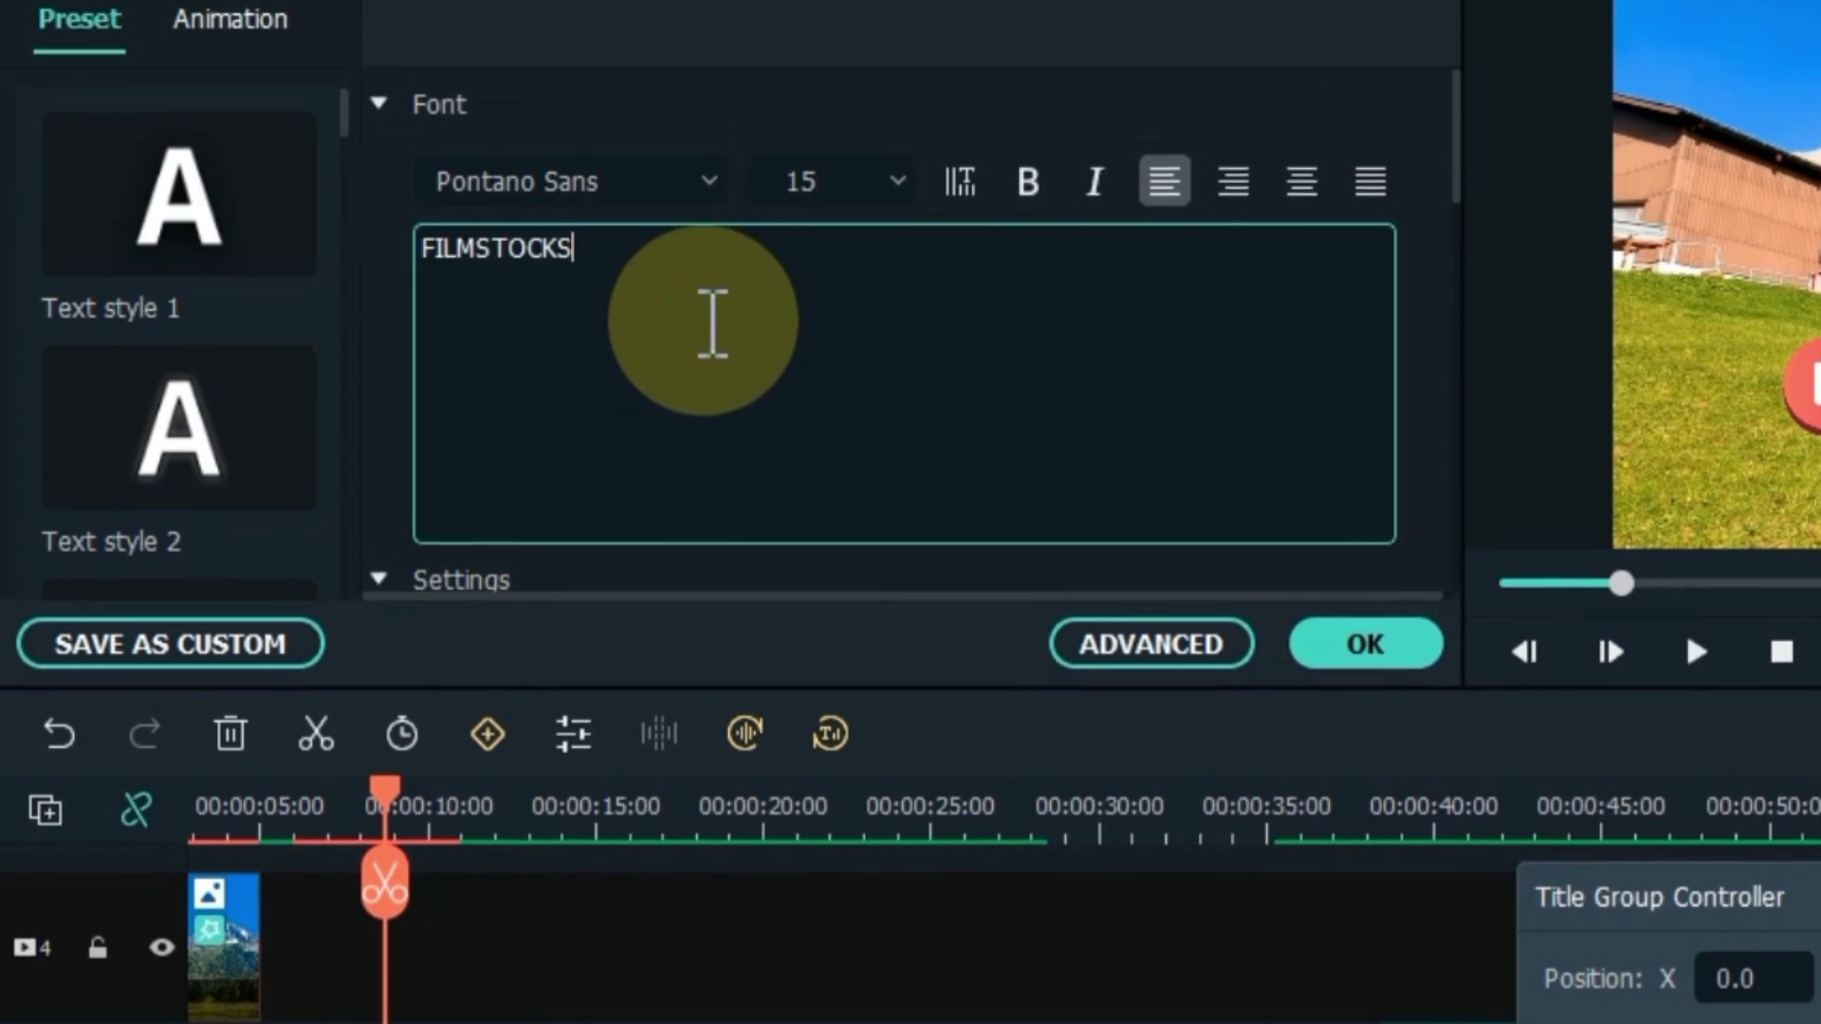
pyautogui.hotkey('ctrl', 'a')
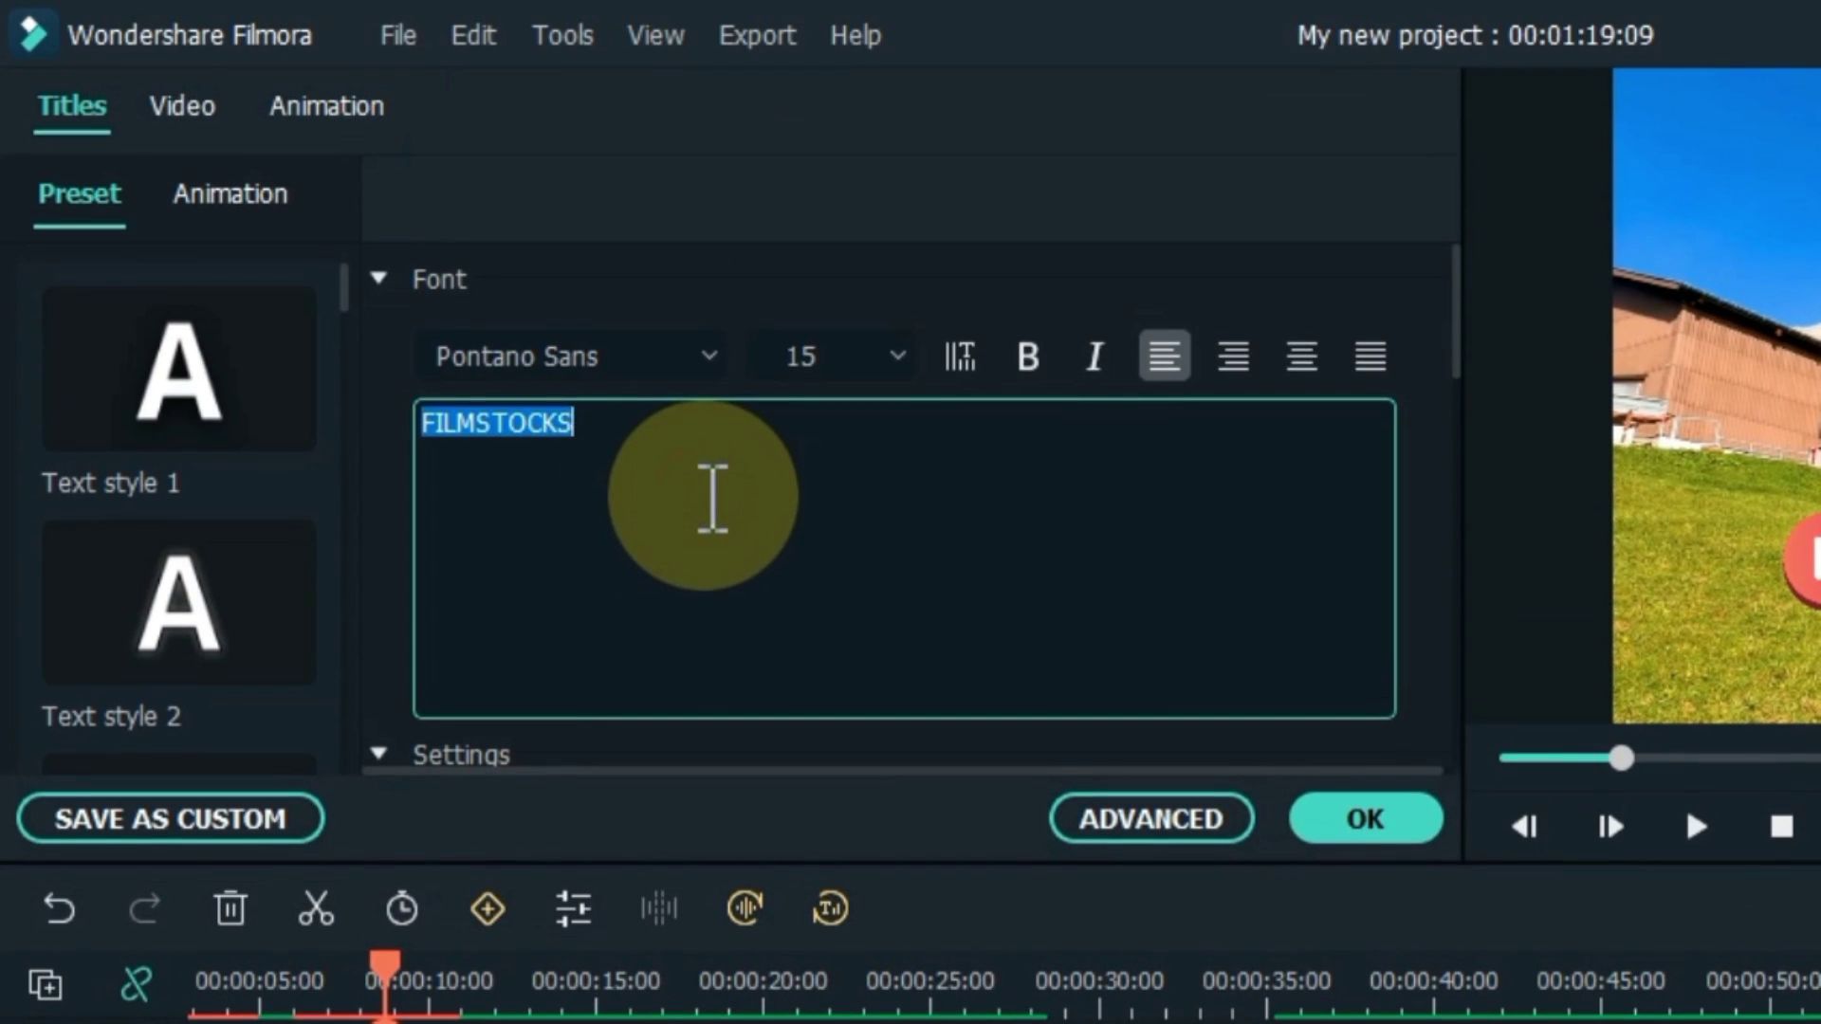
pyautogui.write('SALIH TUTORIALS')
pyautogui.click(1375, 581)
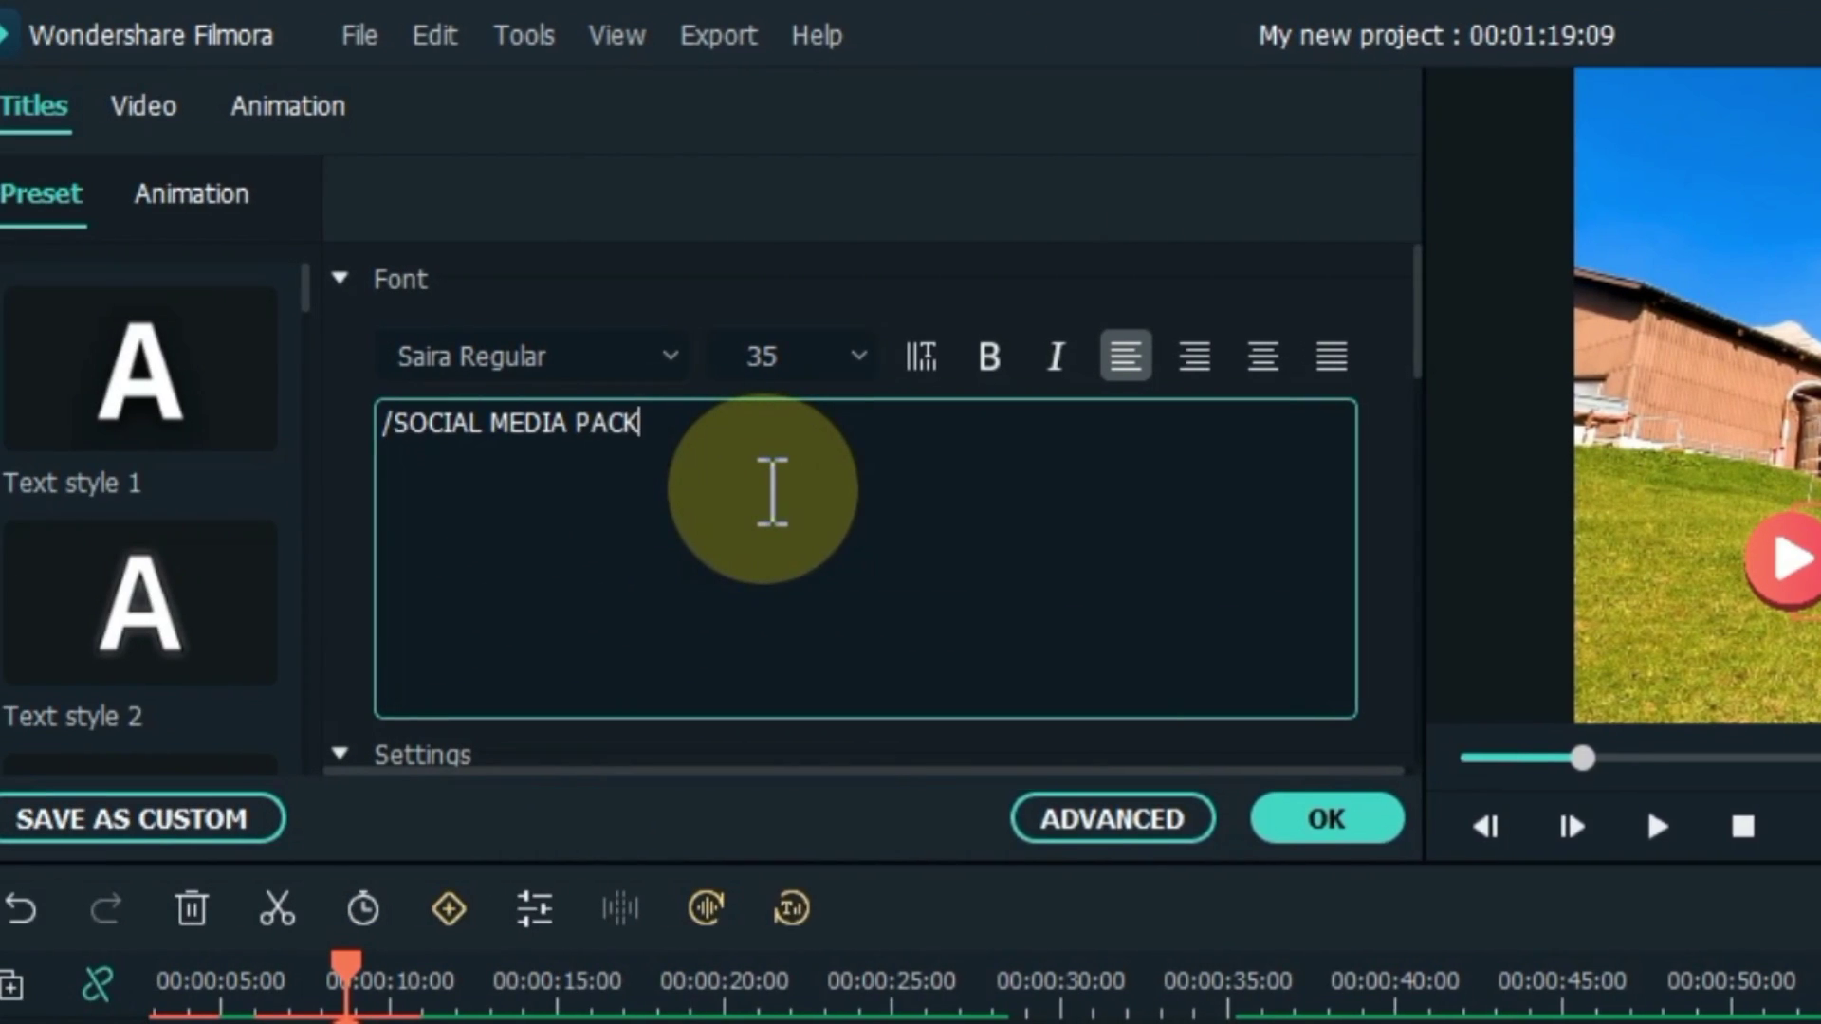
pyautogui.press('BackSpace')
pyautogui.press('BackSpace')
pyautogui.press('BackSpace')
pyautogui.press('BackSpace')
pyautogui.press('BackSpace')
pyautogui.press('BackSpace')
pyautogui.press('BackSpace')
pyautogui.press('BackSpace')
pyautogui.press('BackSpace')
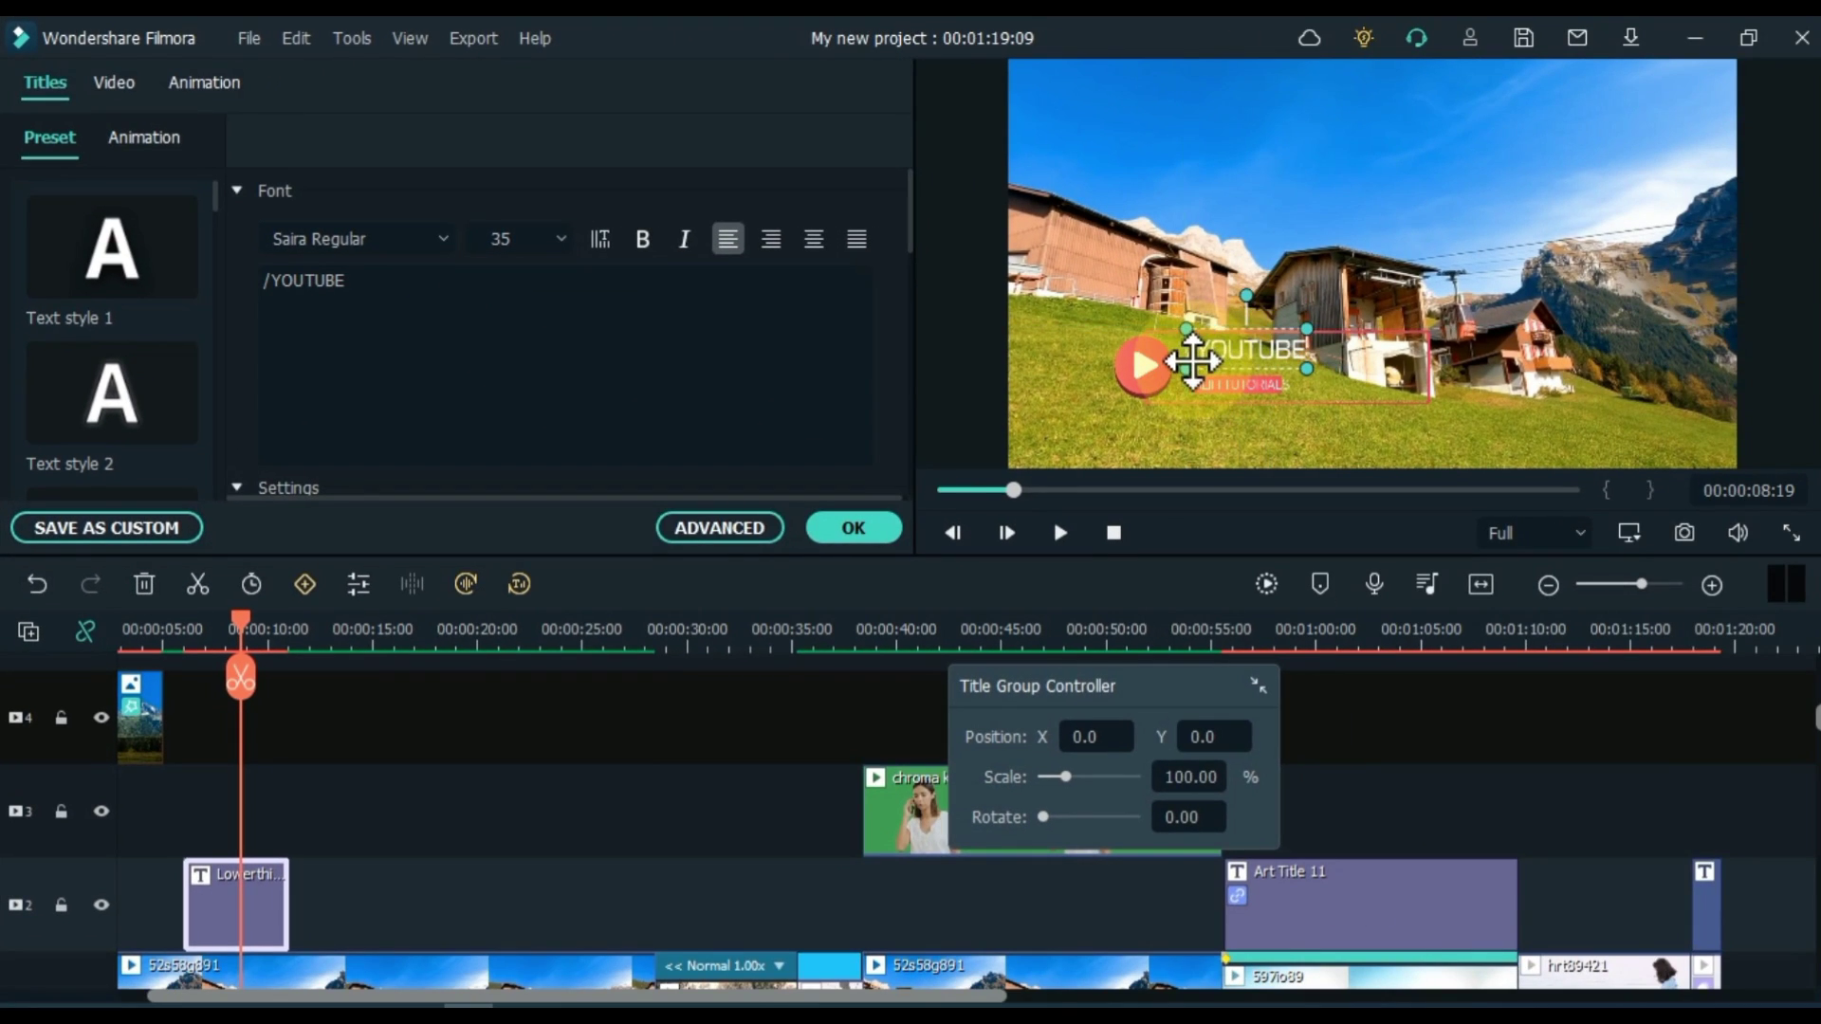
# Apply Text style 2 to the /YOUTUBE text and the gold outline style after Text style 17 to the SALIH TUTORIALS text.
pyautogui.click(161, 313)
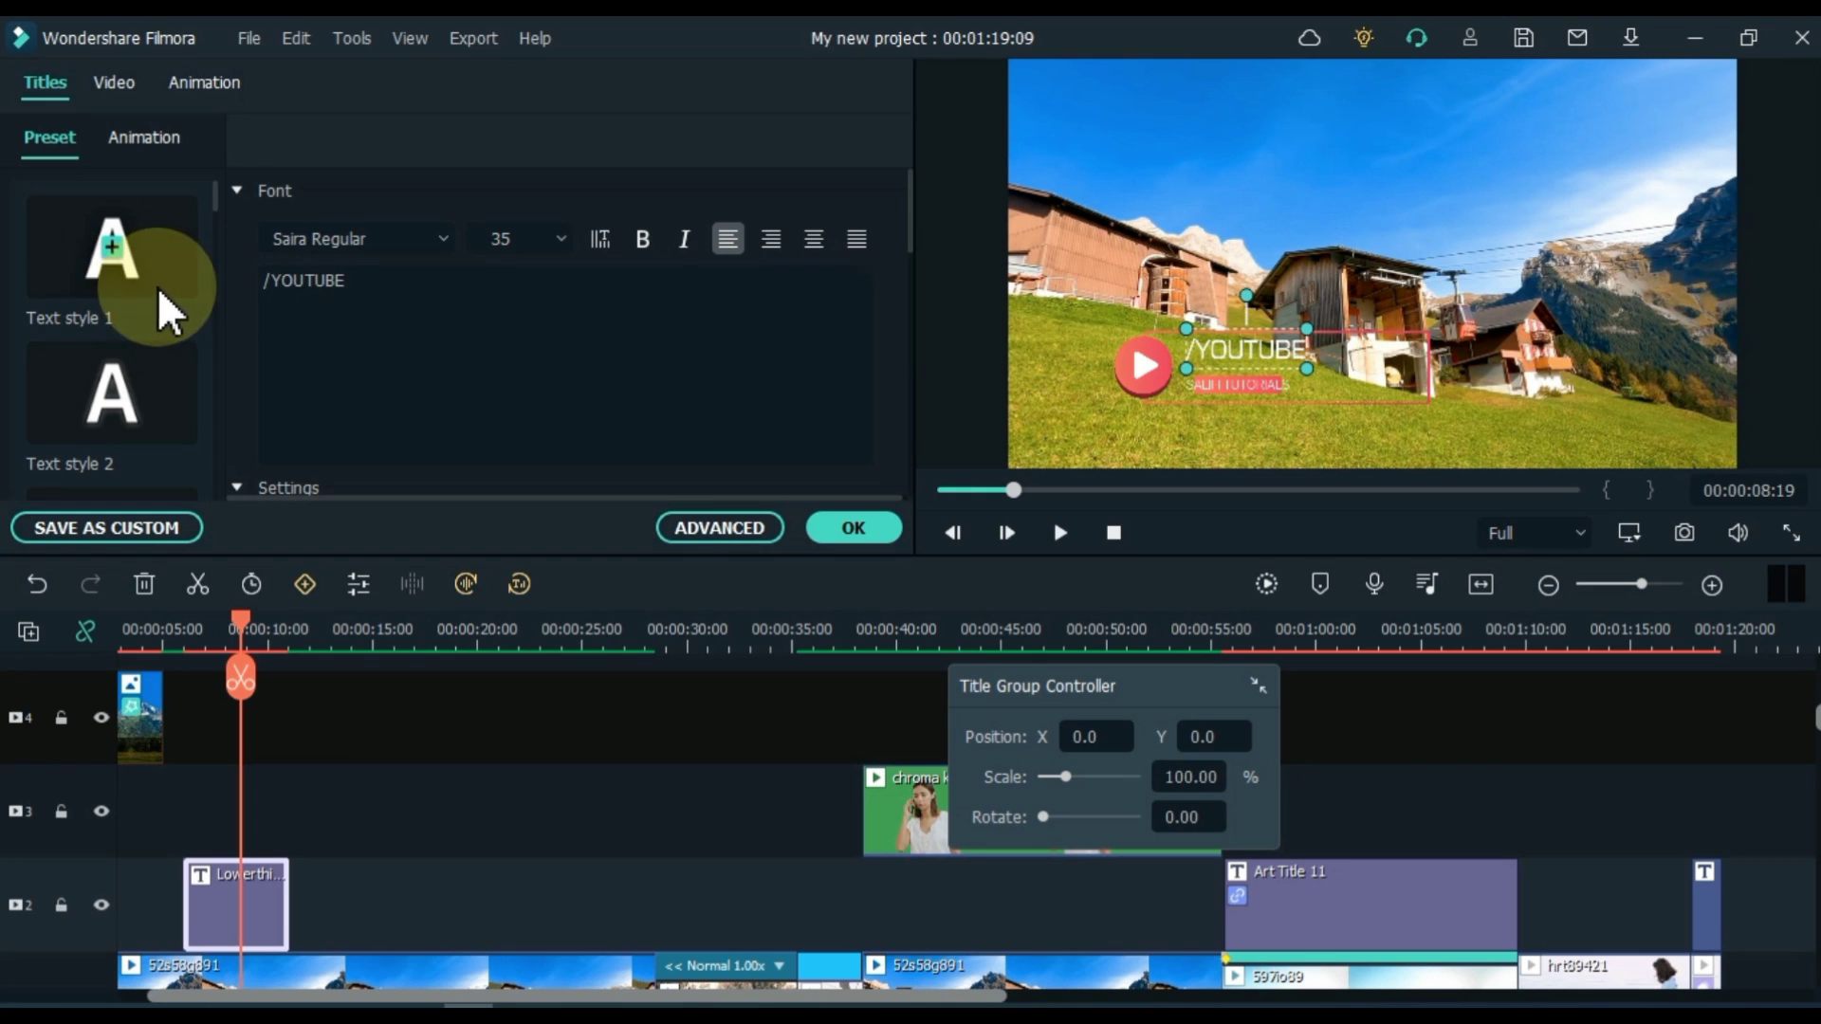
pyautogui.click(142, 389)
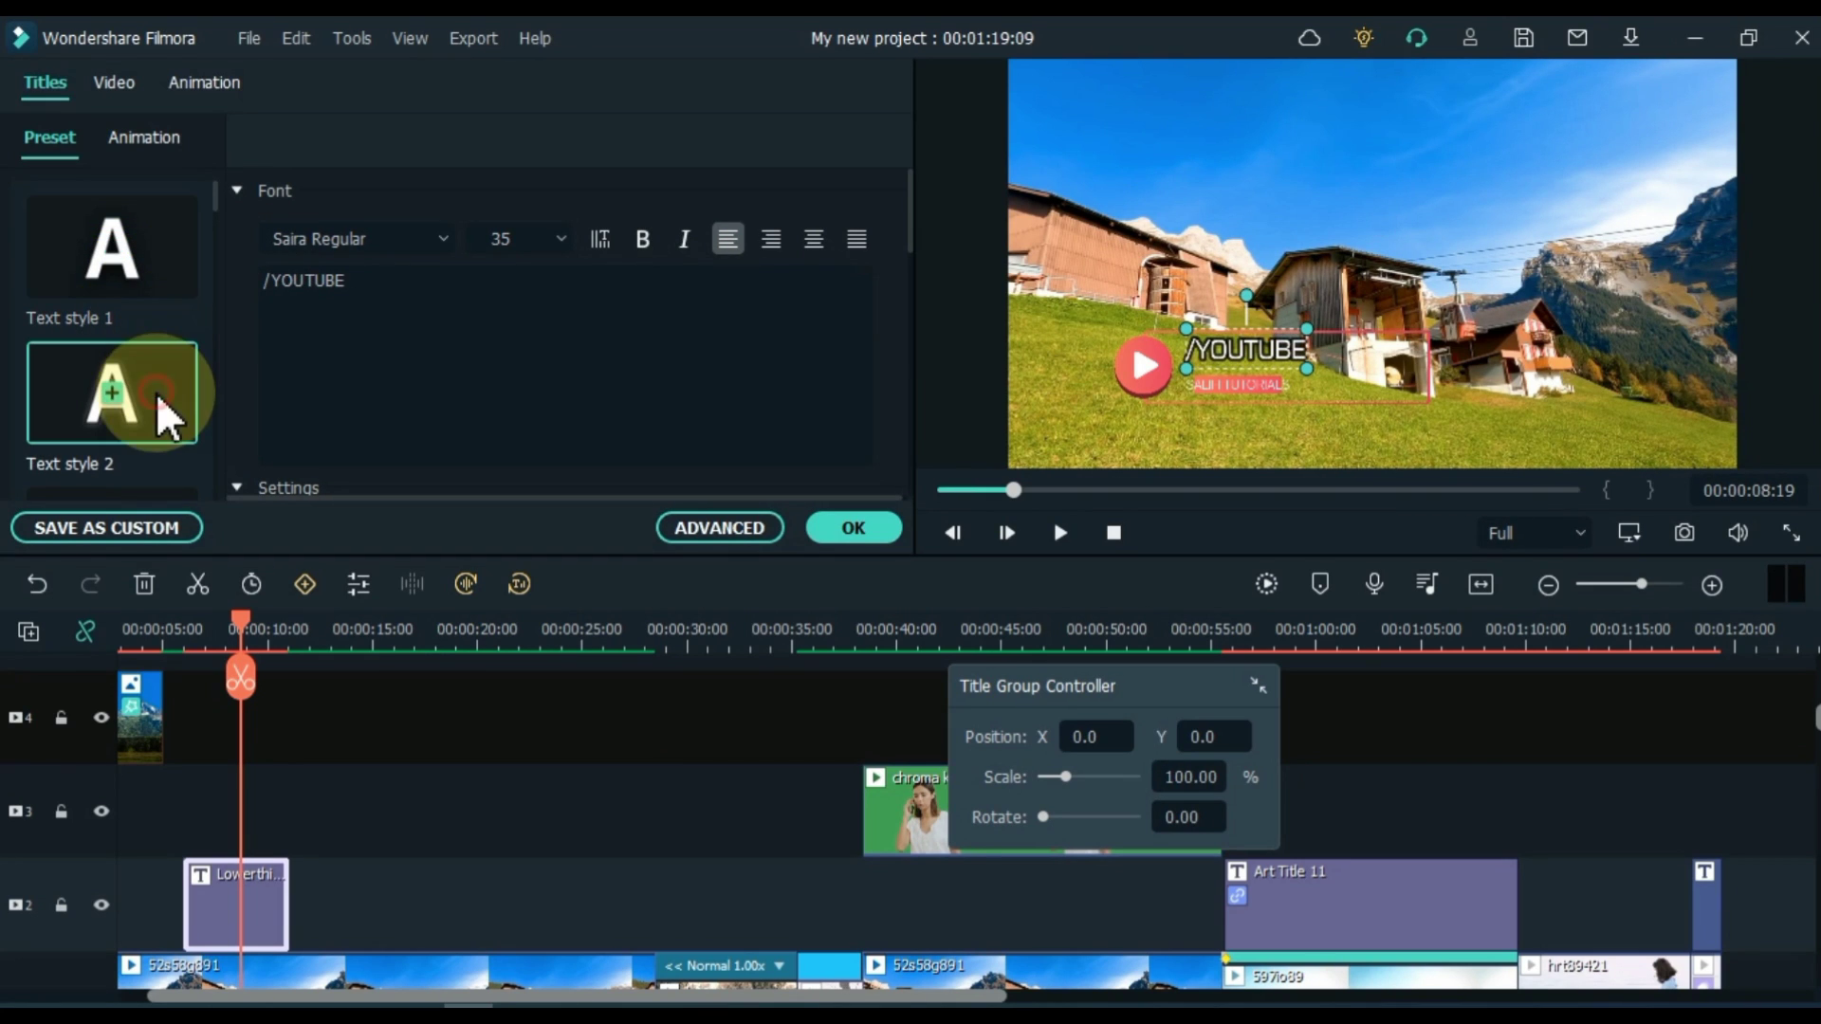
pyautogui.click(1197, 385)
pyautogui.scroll(-2, 194, 438)
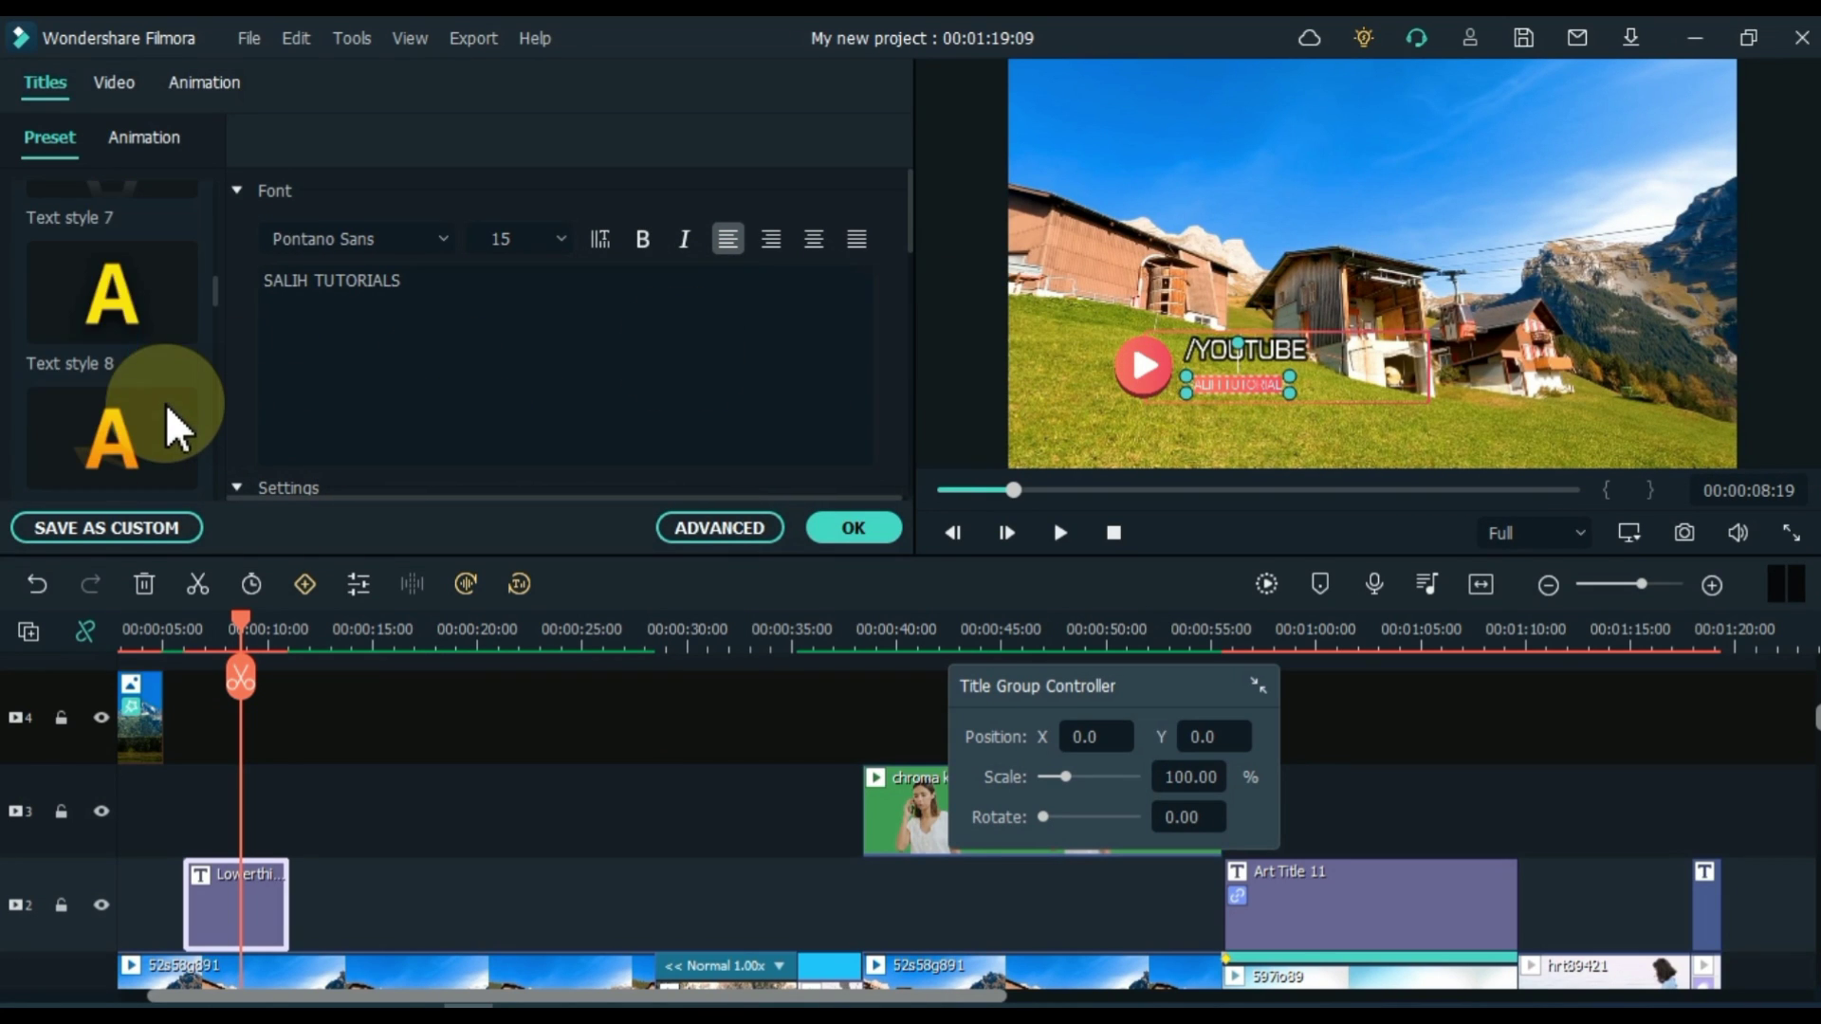
pyautogui.click(158, 332)
pyautogui.scroll(-5, 182, 489)
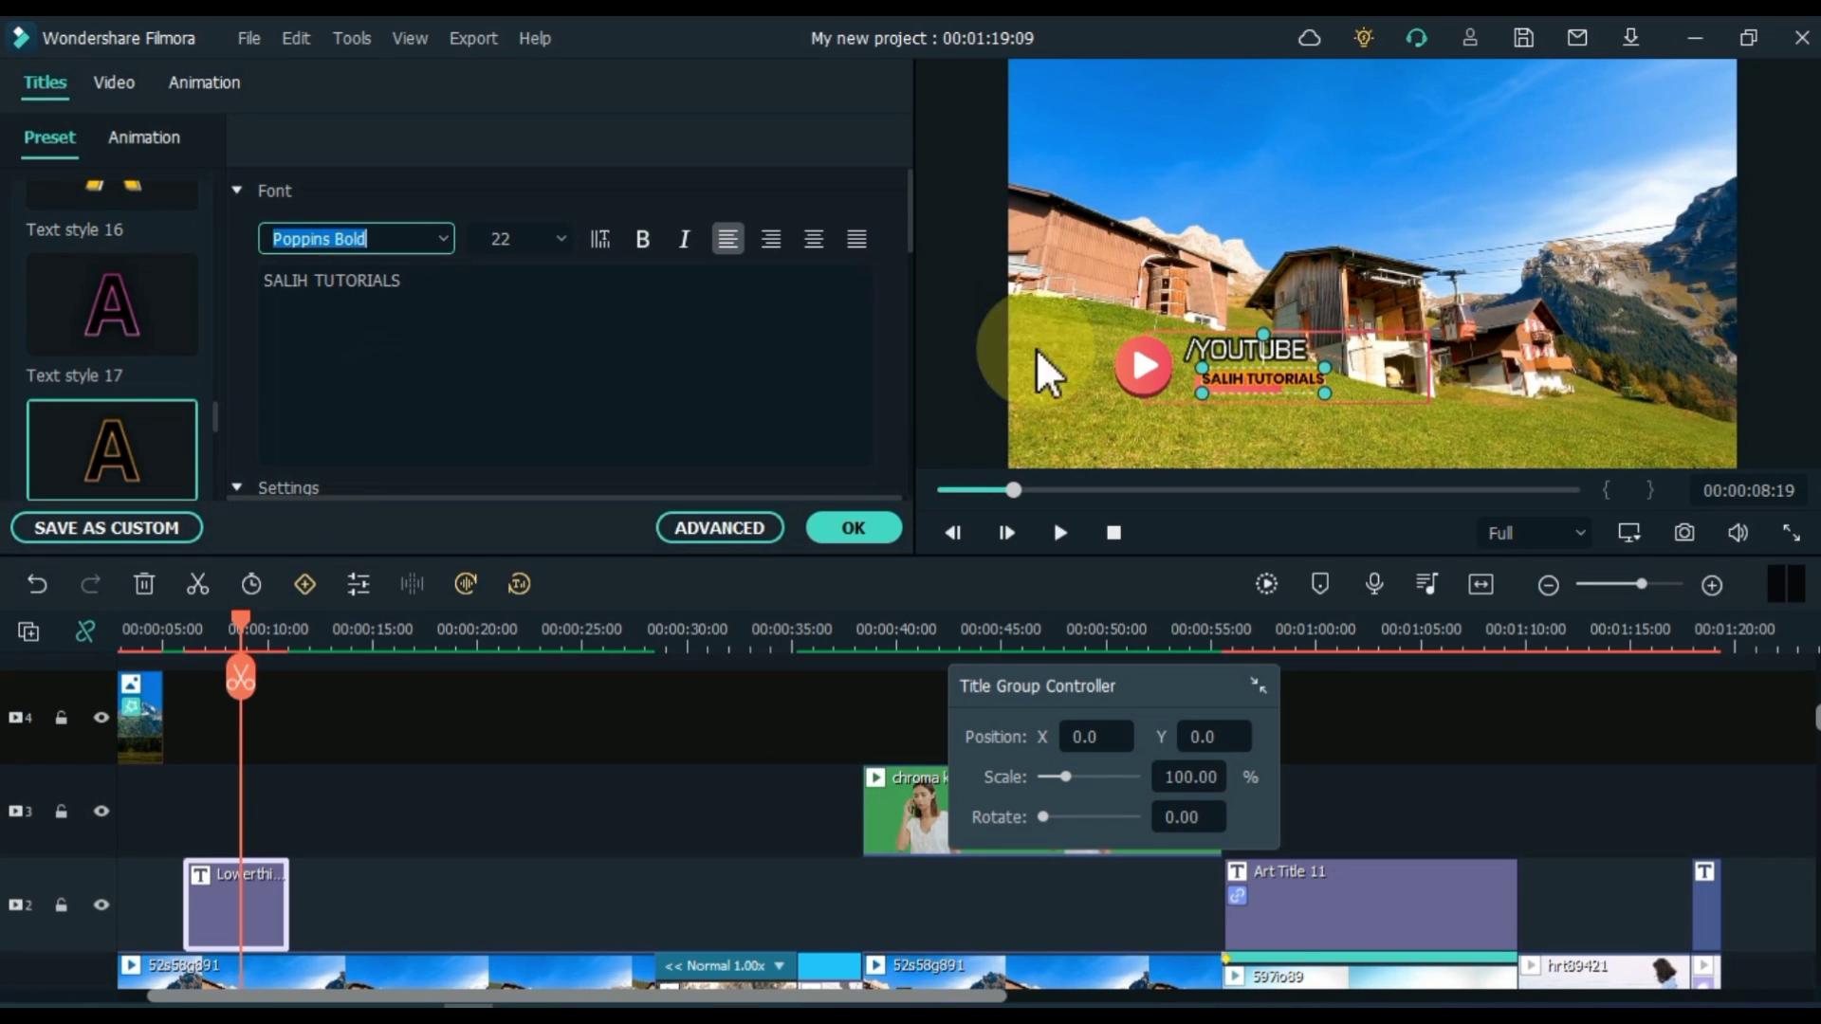
# Enlarge the SALIH TUTORIALS text to size 33 and move it directly beneath the /YOUTUBE text.
pyautogui.moveTo(1325, 368); pyautogui.dragTo(1375, 363)
pyautogui.moveTo(1082, 738); pyautogui.dragTo(1100, 740)
pyautogui.hotkey('ctrl', 'z')
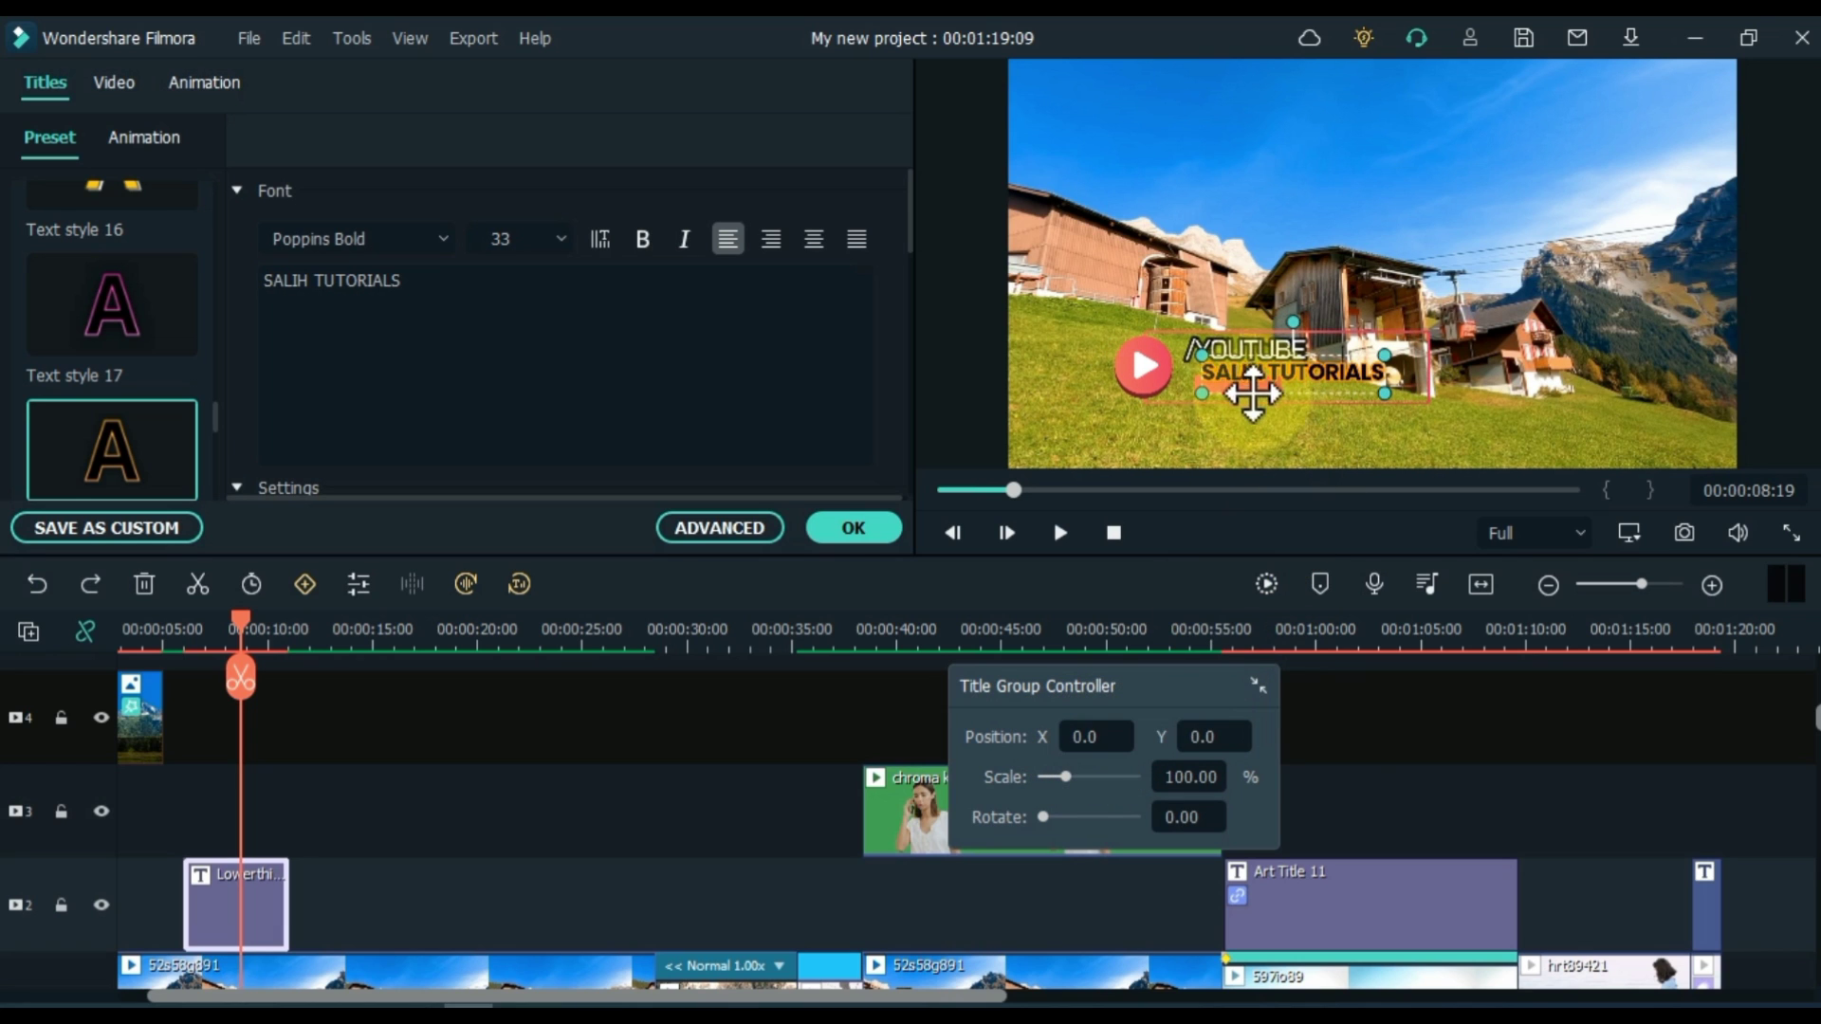
pyautogui.moveTo(1254, 387); pyautogui.dragTo(1237, 391)
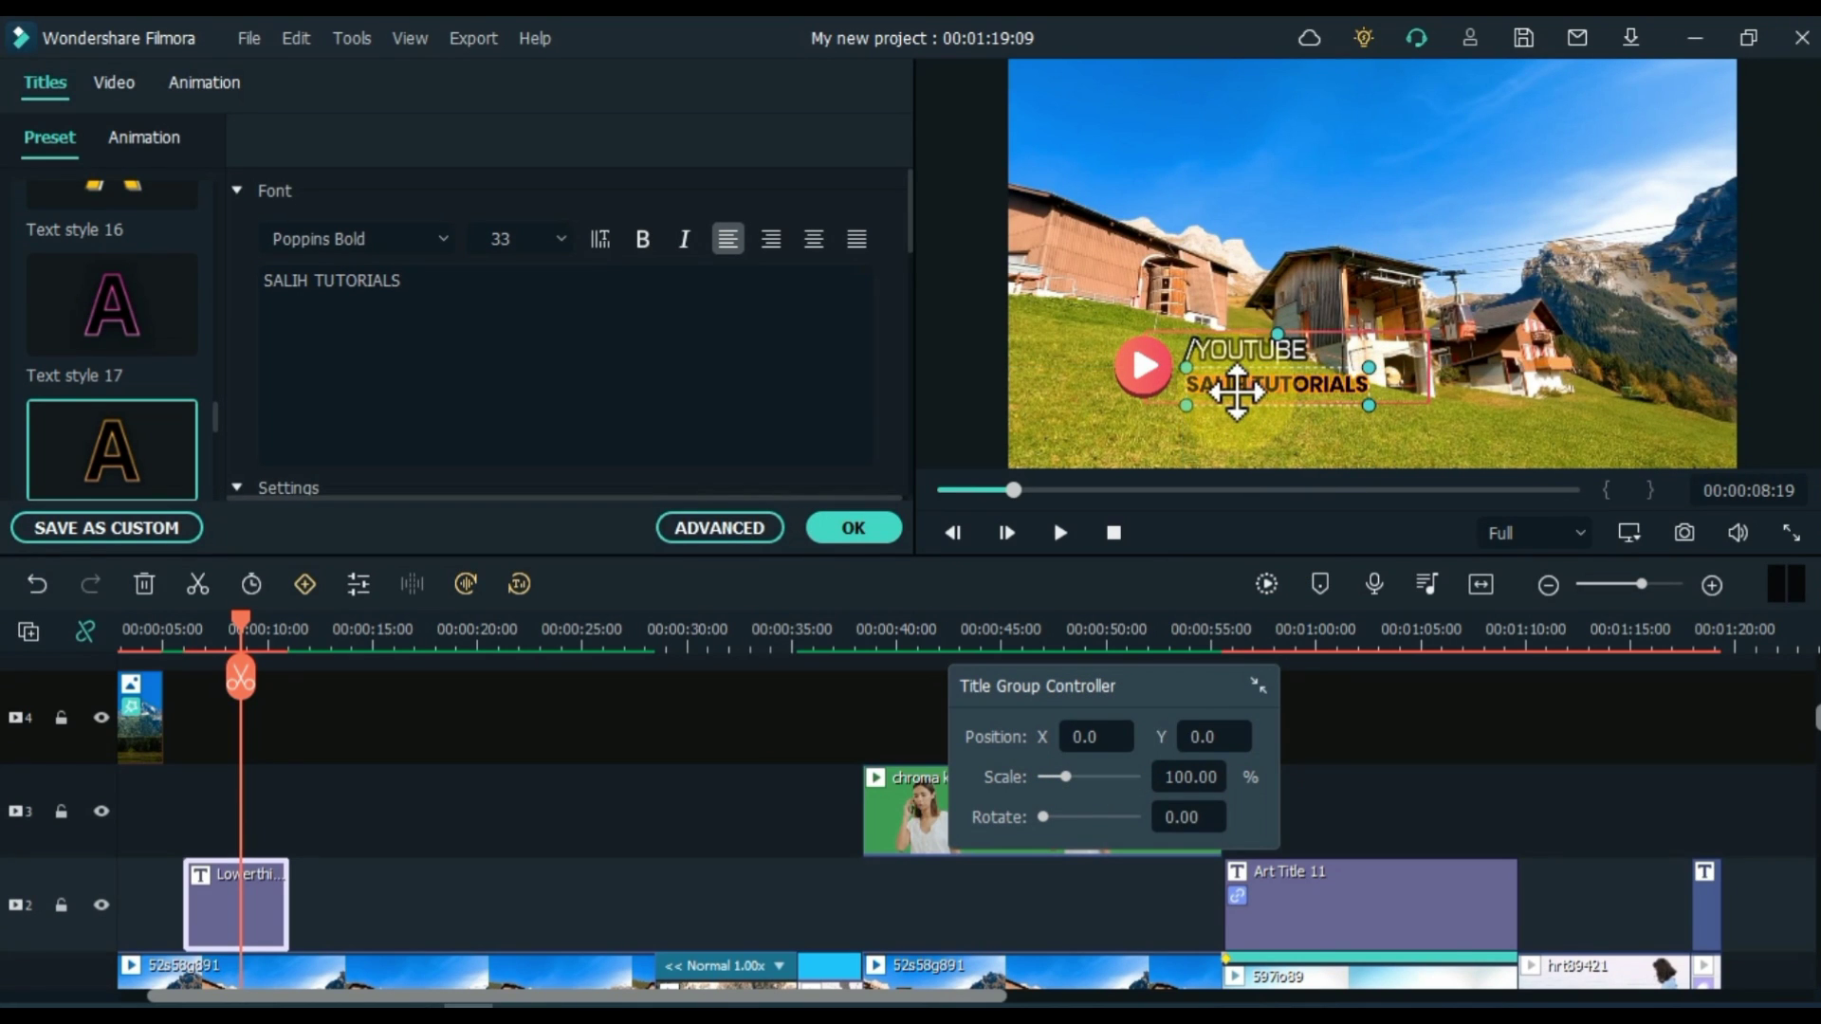
pyautogui.click(891, 620)
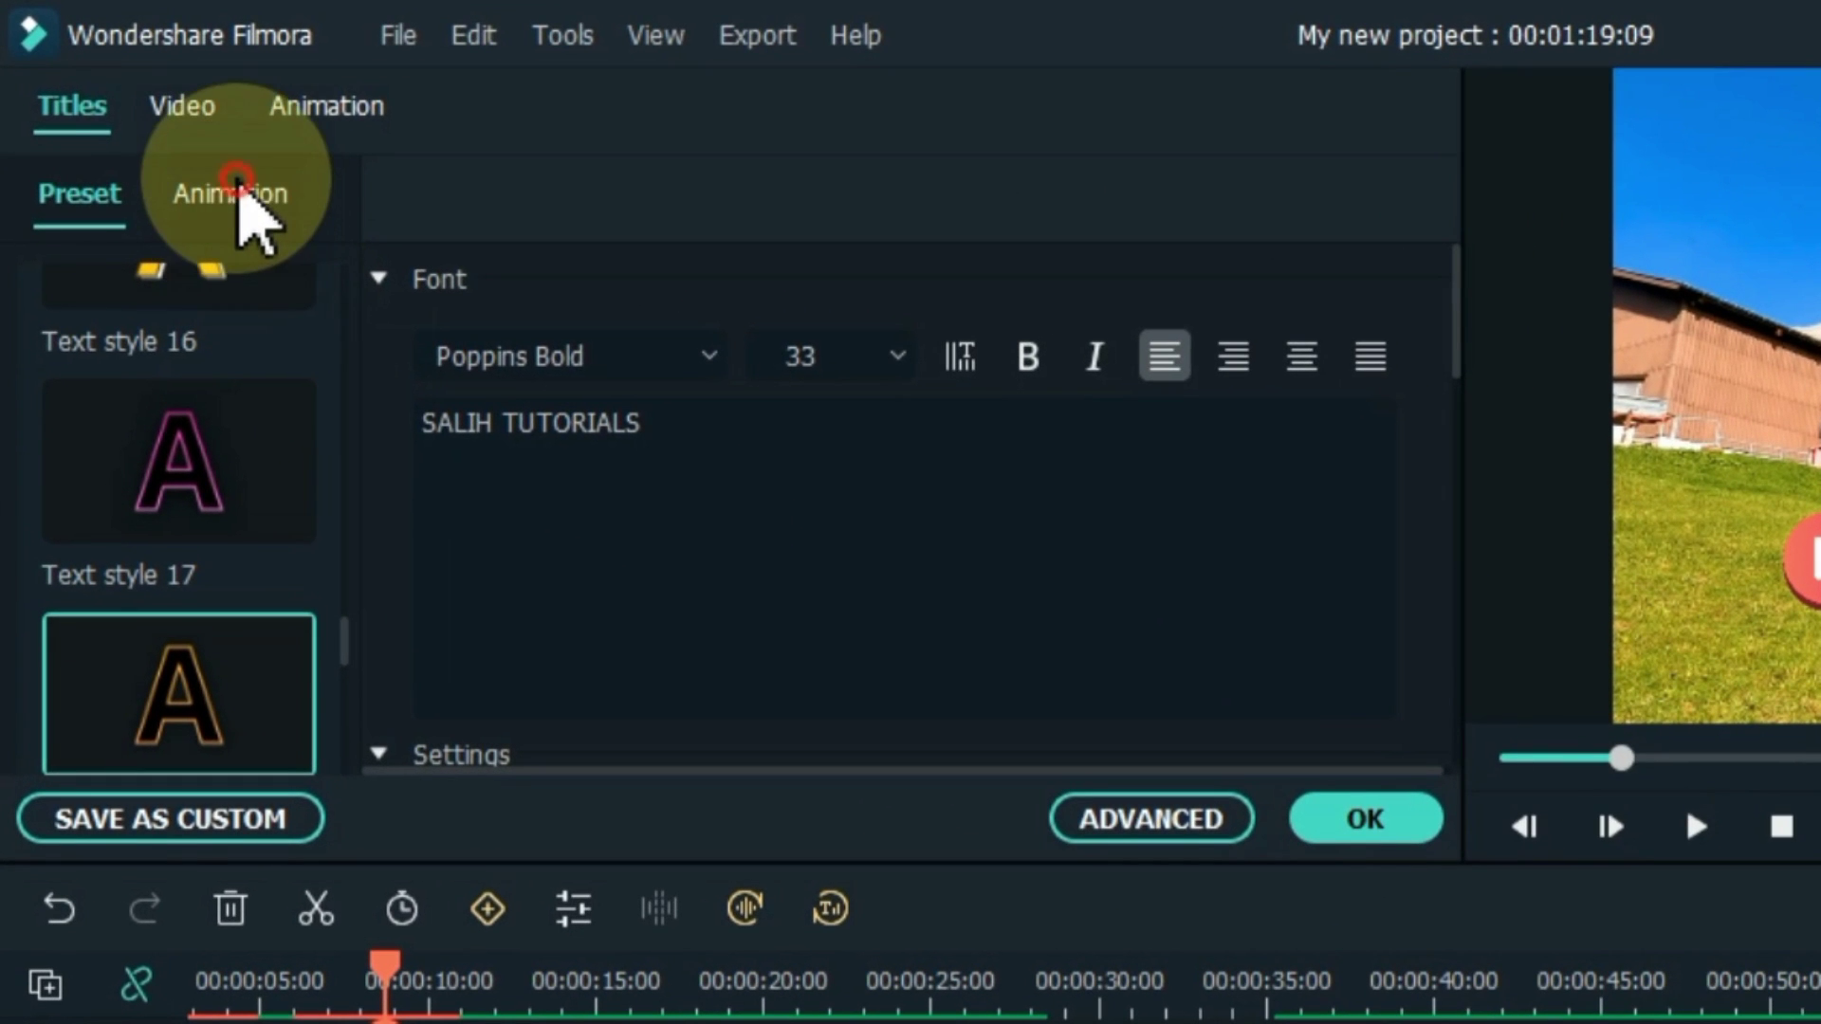
# Apply the RichTick animation to SALIH TUTORIALS and String Blur to /YOUTUBE, accept the title changes and play the title.
pyautogui.click(236, 203)
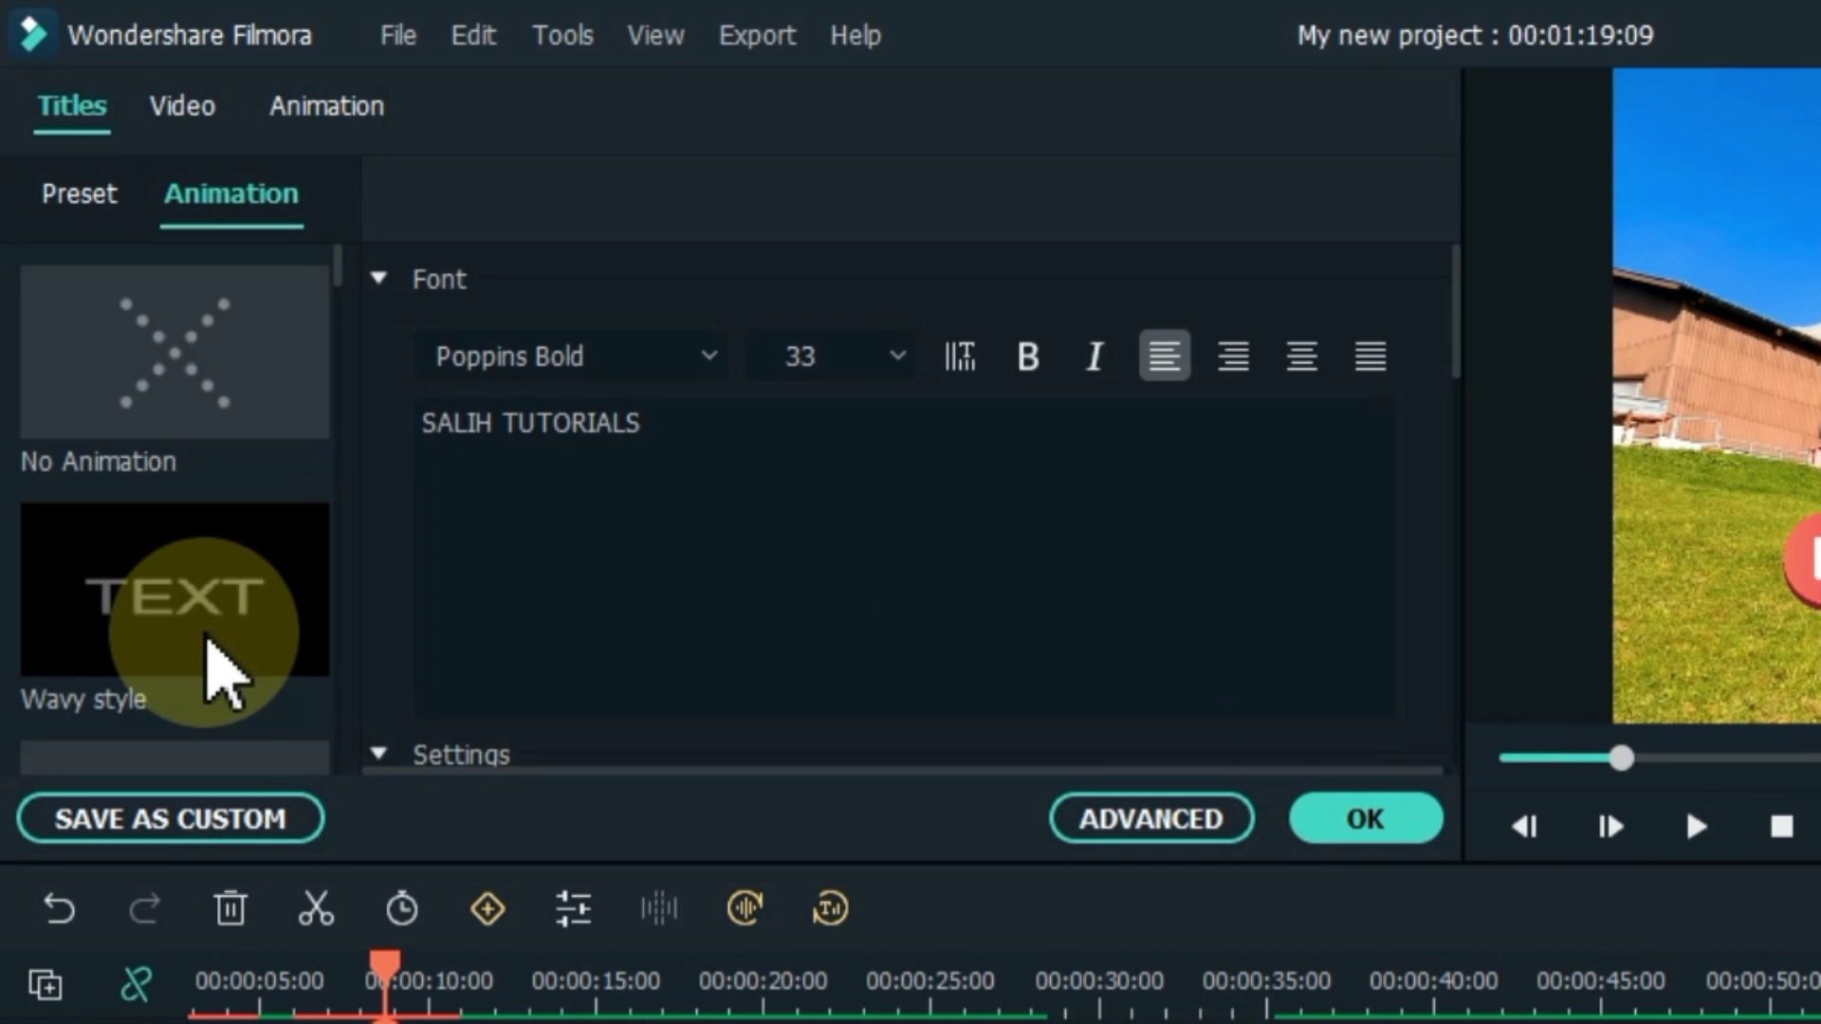
pyautogui.scroll(-4, 208, 645)
pyautogui.scroll(-3, 208, 640)
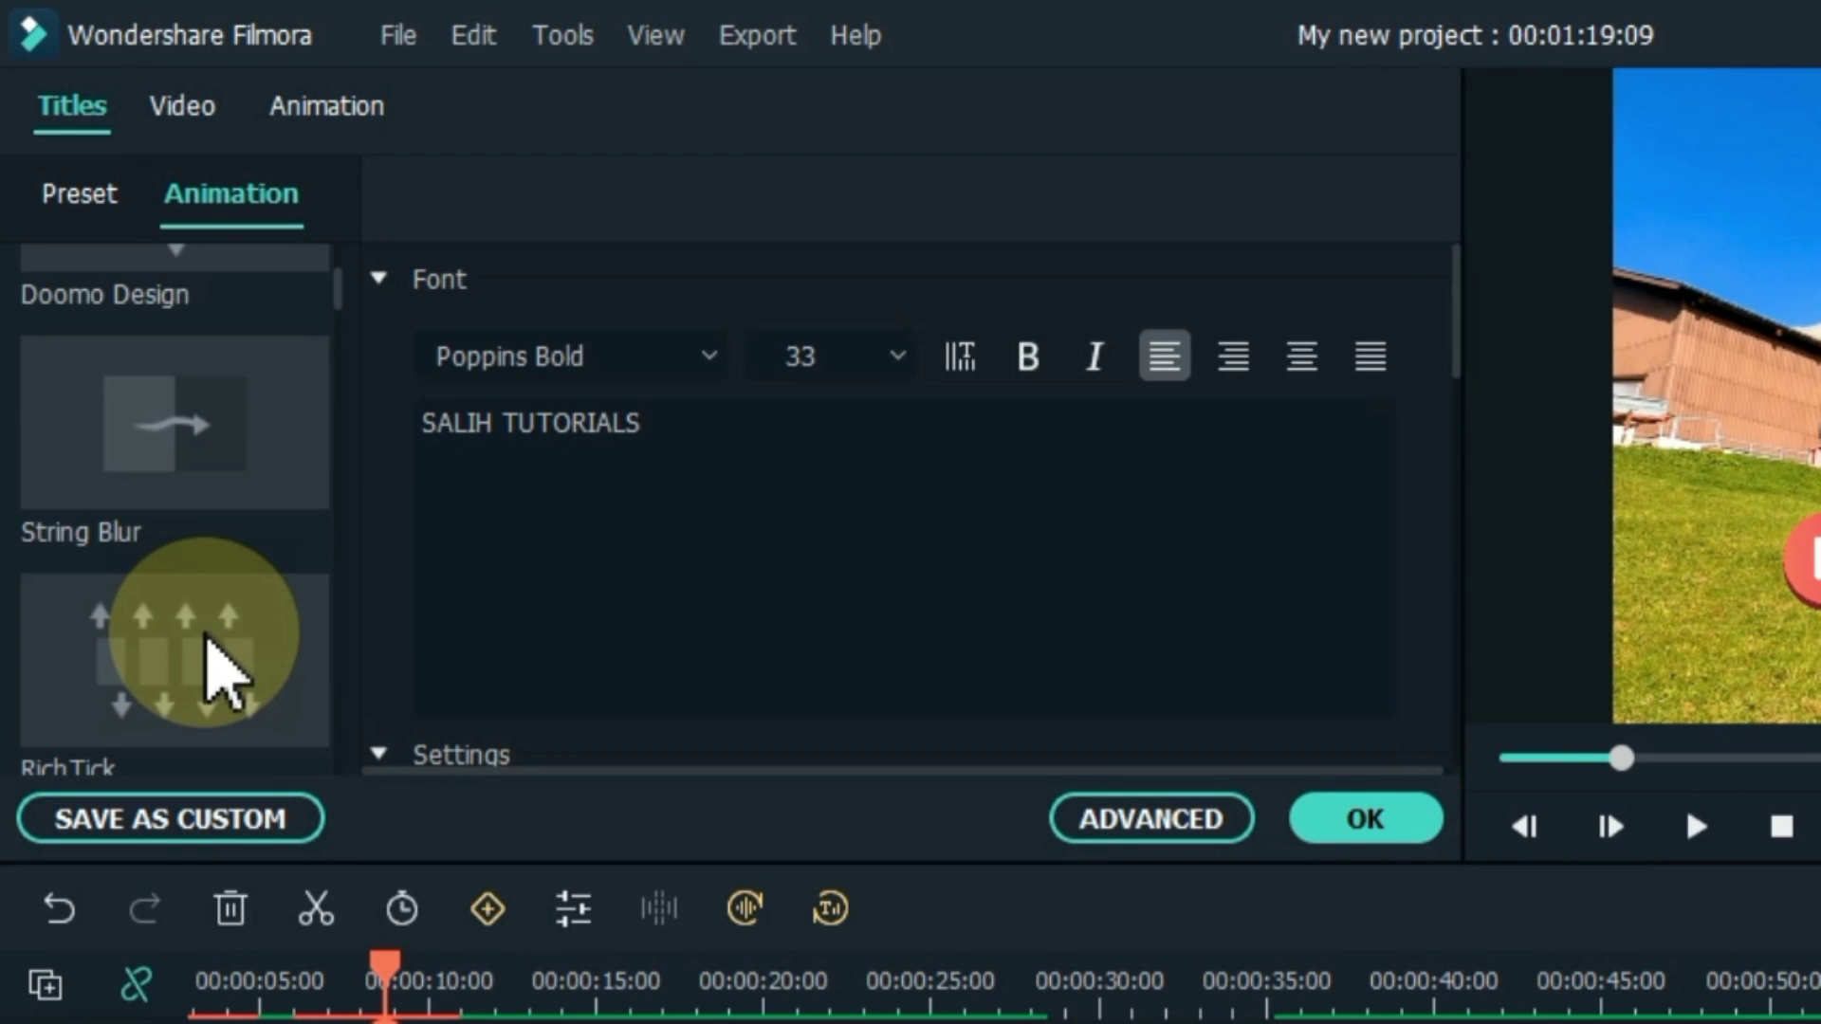
pyautogui.click(208, 640)
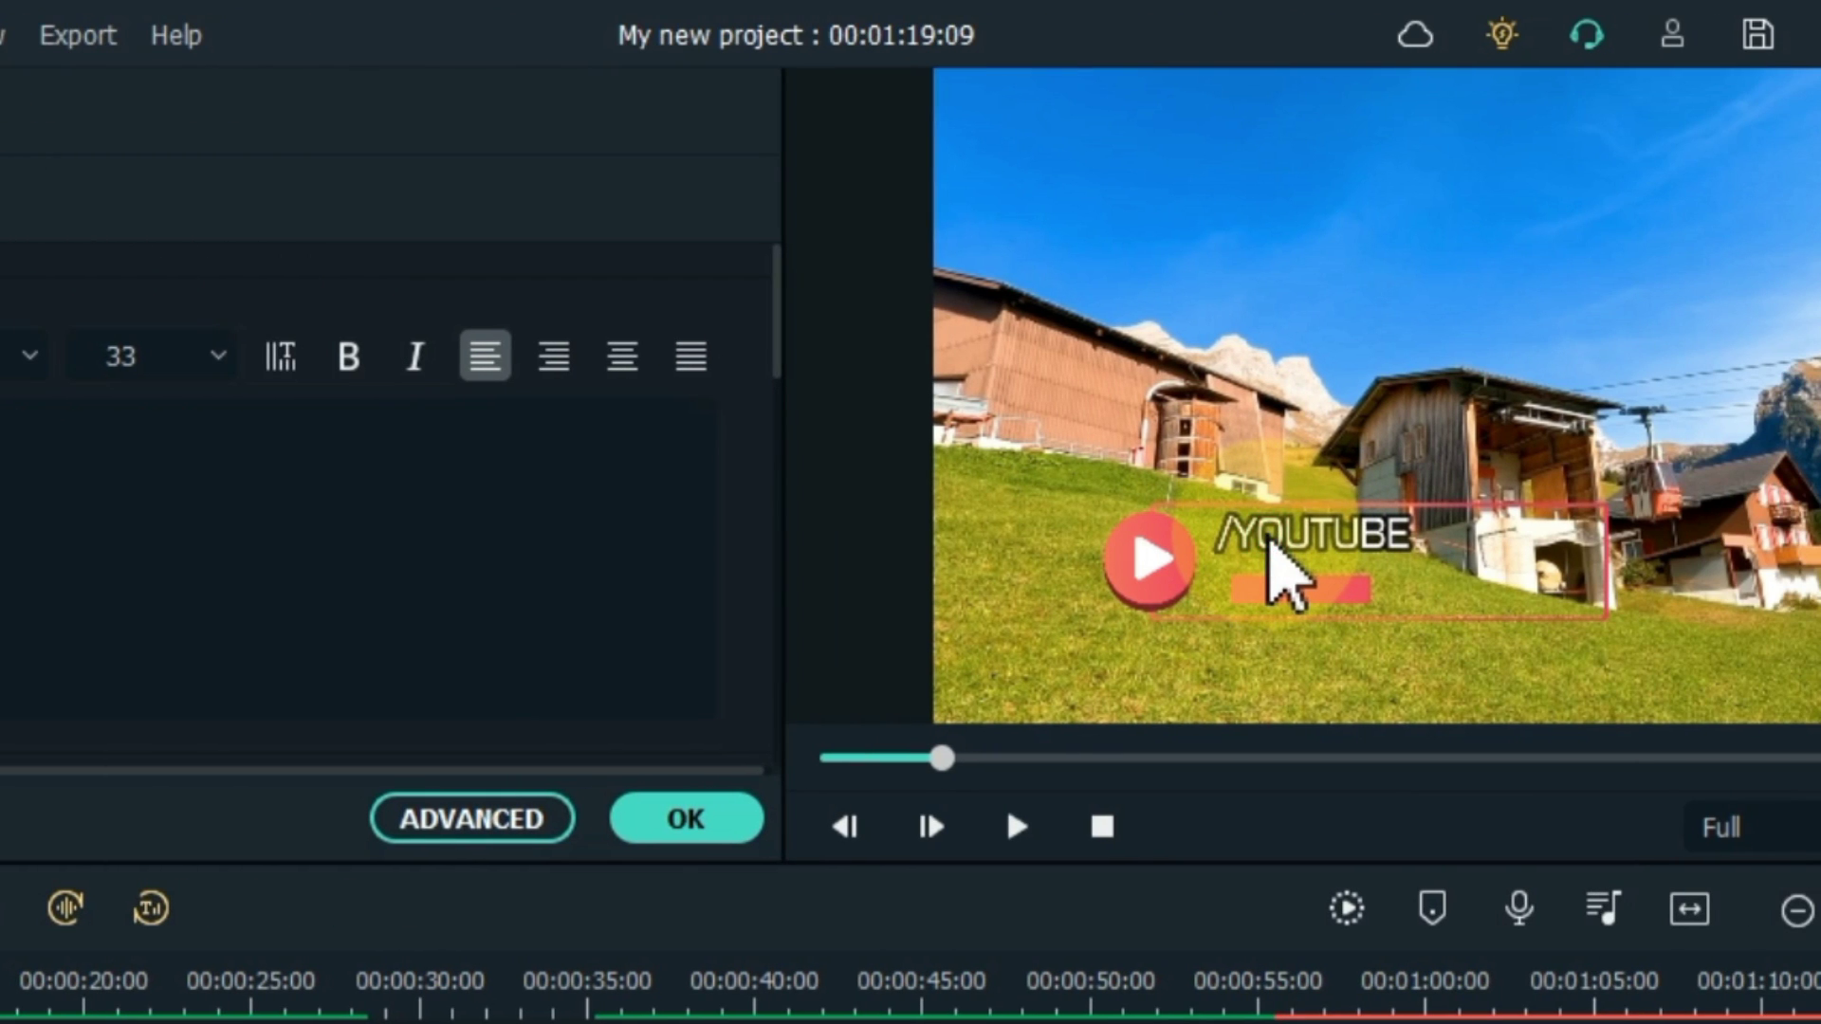
pyautogui.click(1269, 533)
pyautogui.click(66, 465)
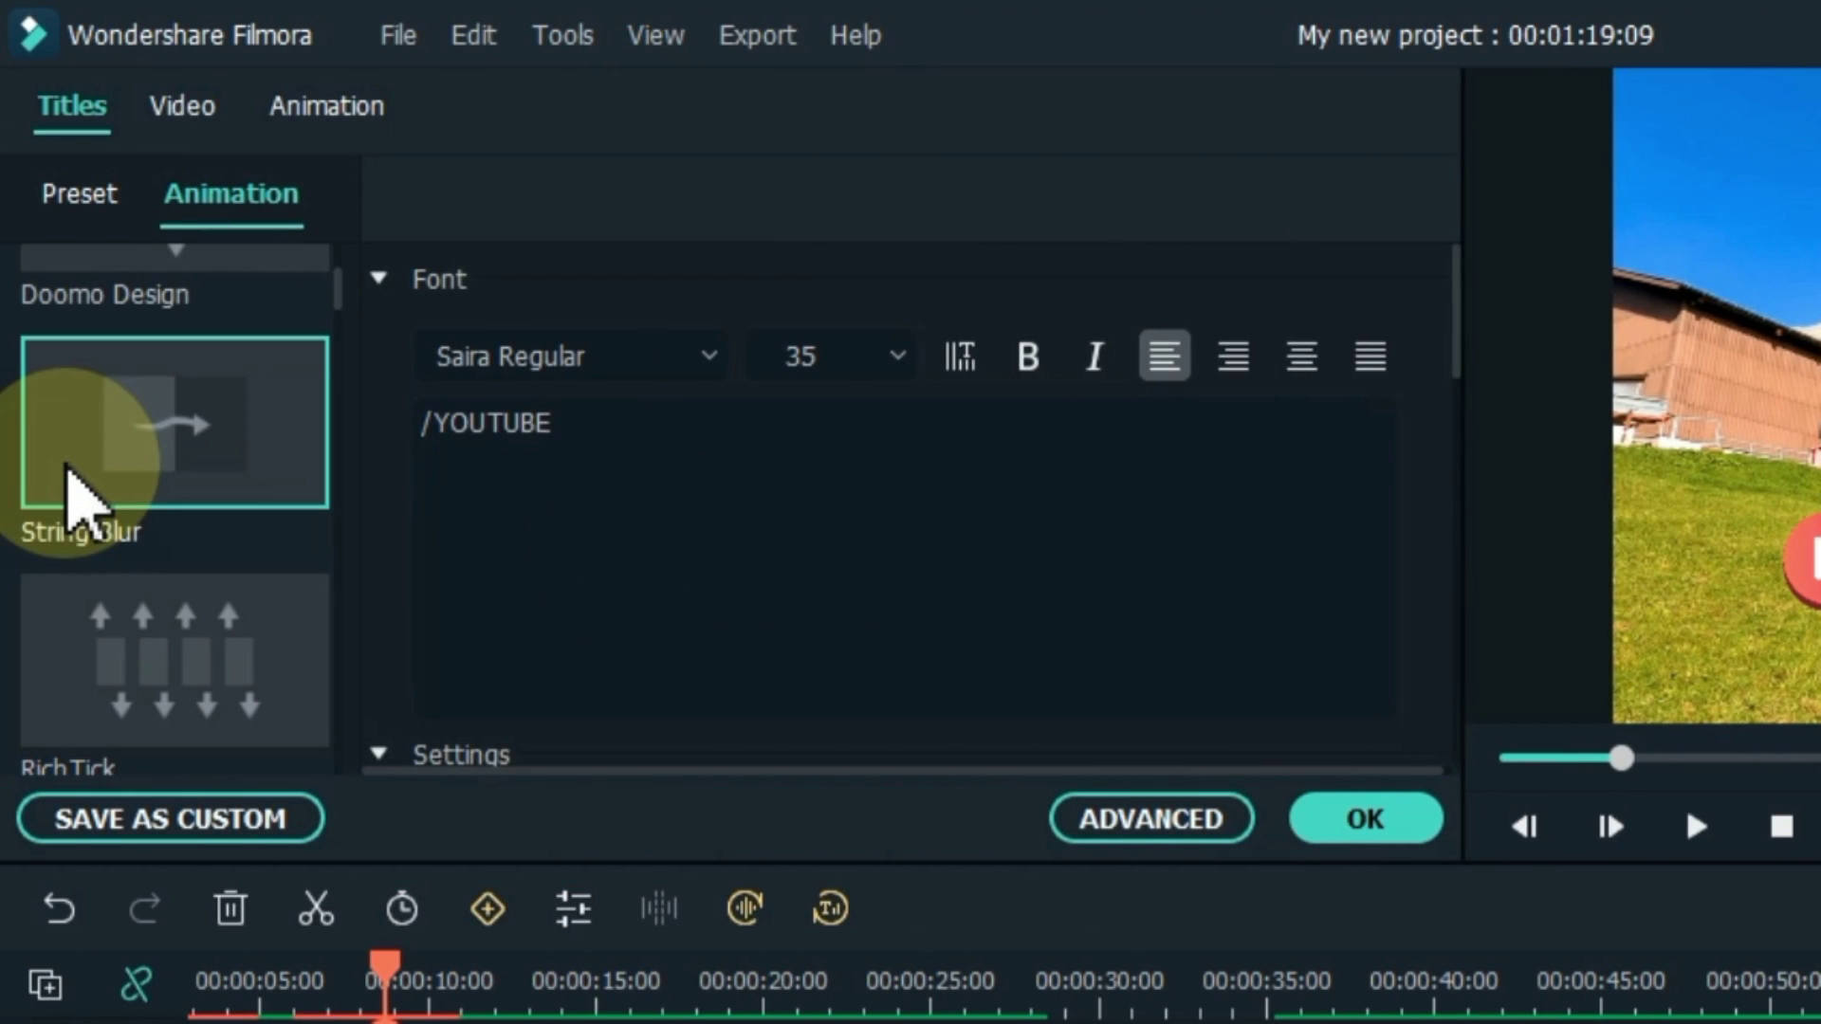
pyautogui.click(1366, 822)
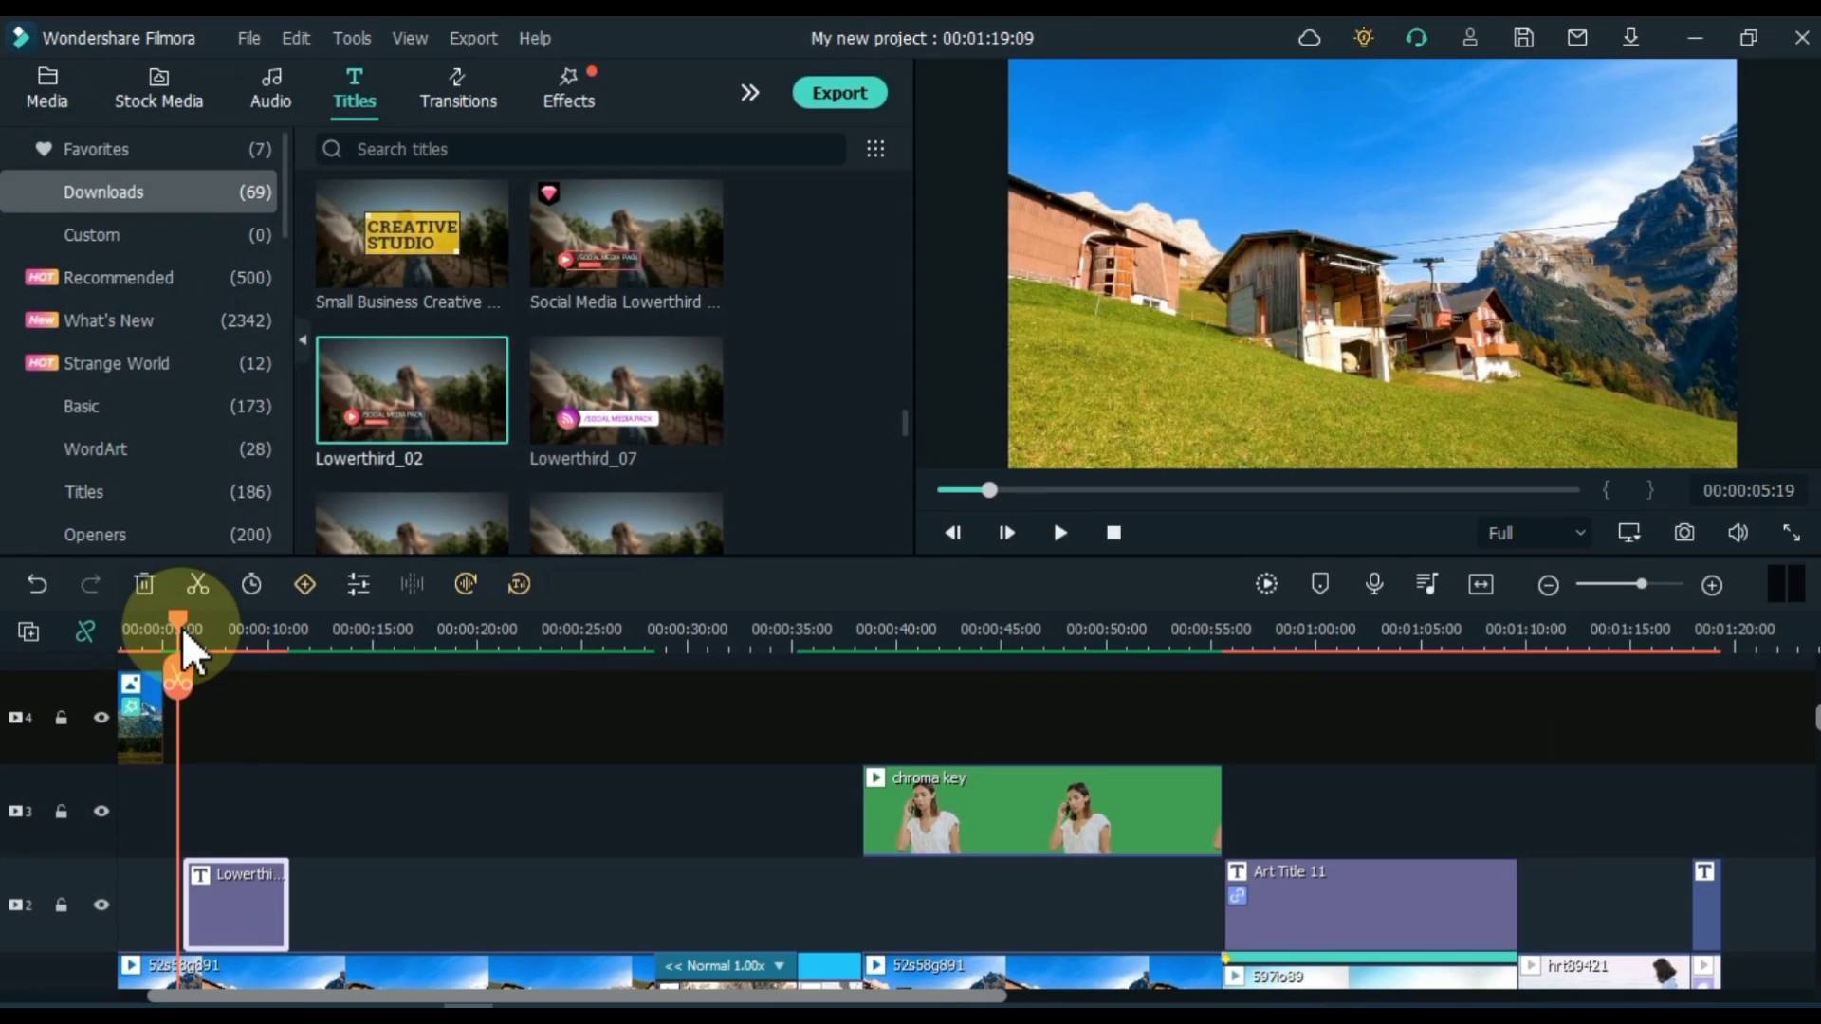
pyautogui.press('space')
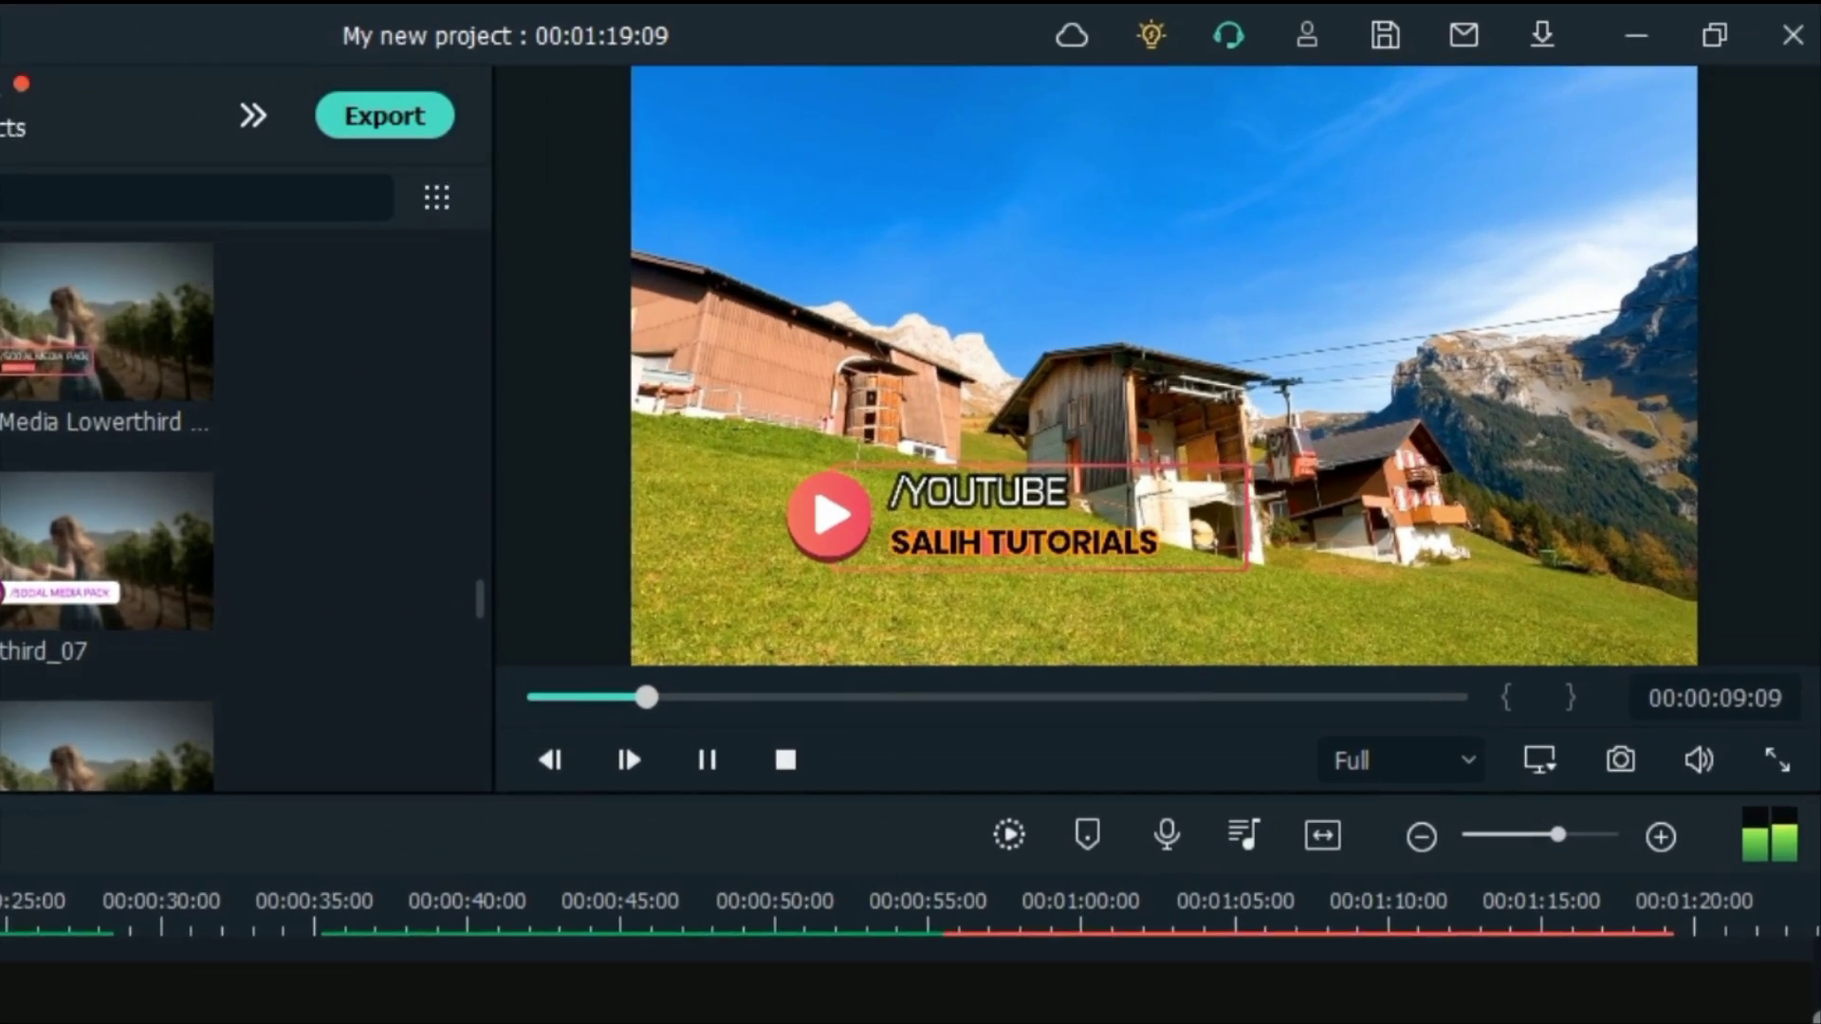
pyautogui.press('space')
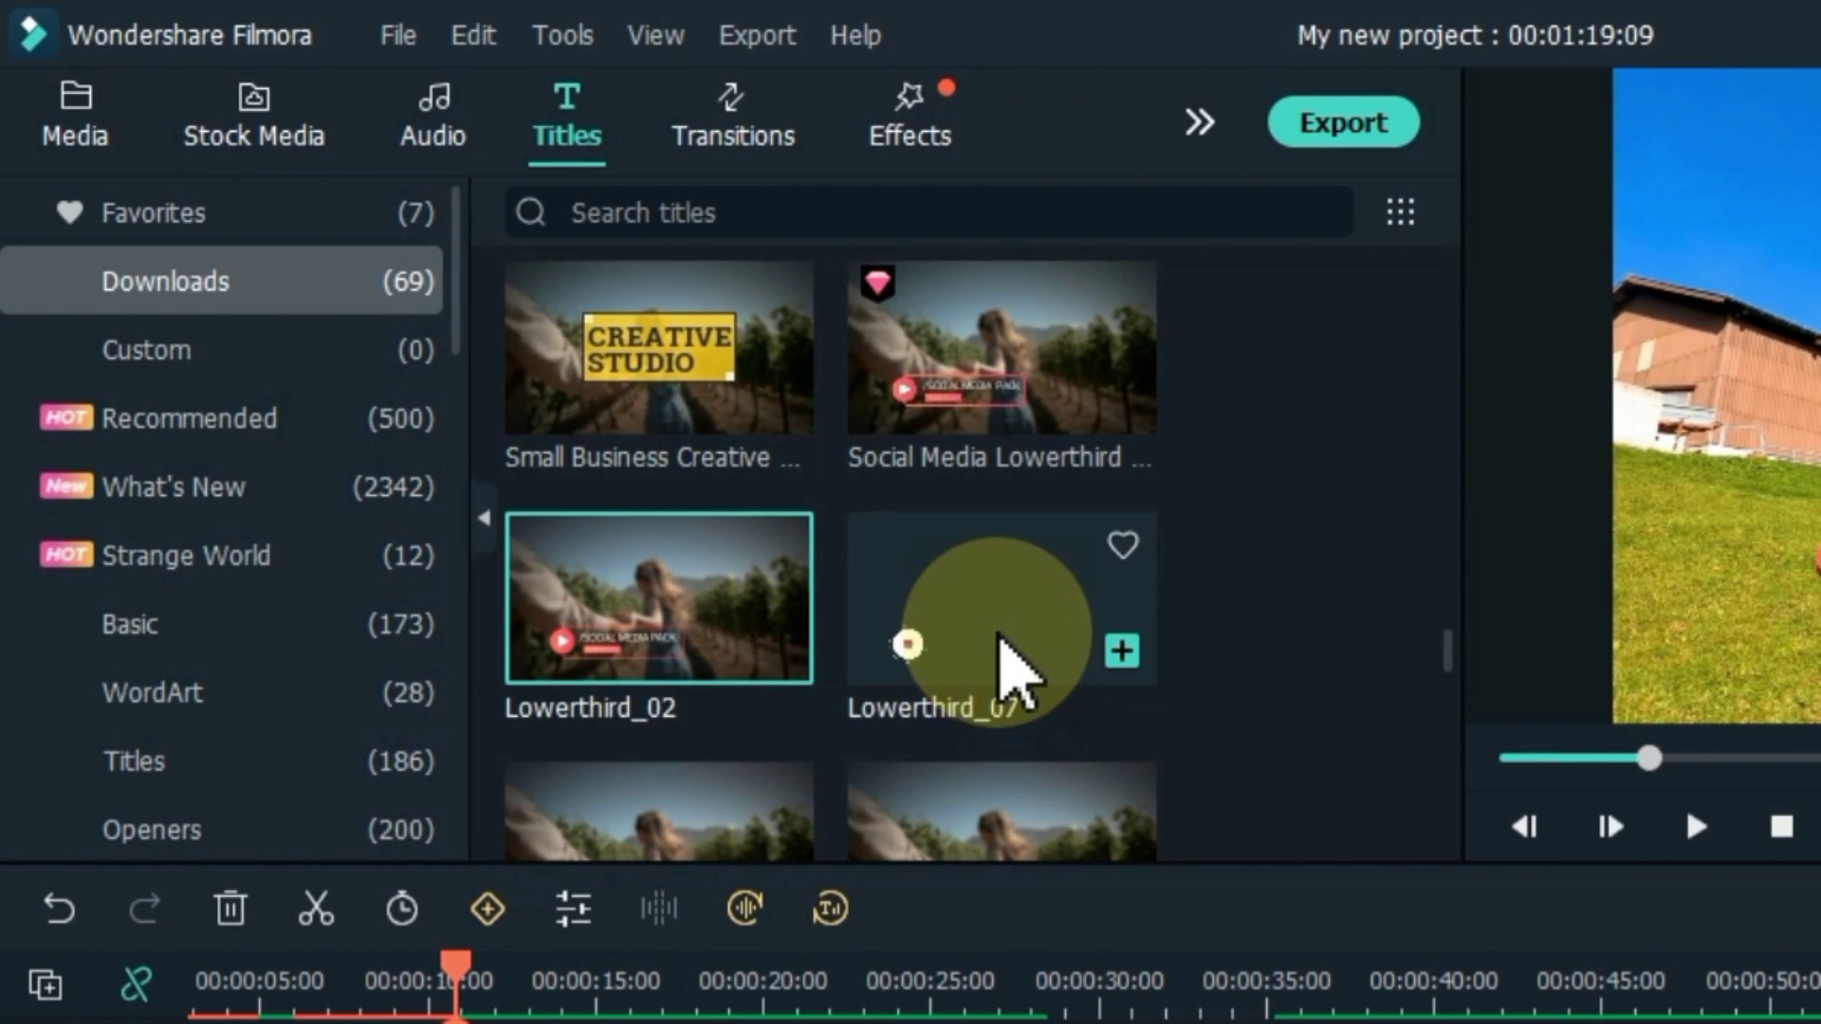
# Place the Lowerthird_07 title on video track 2 at about 19 seconds and preview it.
pyautogui.moveTo(1008, 664); pyautogui.dragTo(963, 956)
pyautogui.moveTo(962, 740); pyautogui.dragTo(744, 845)
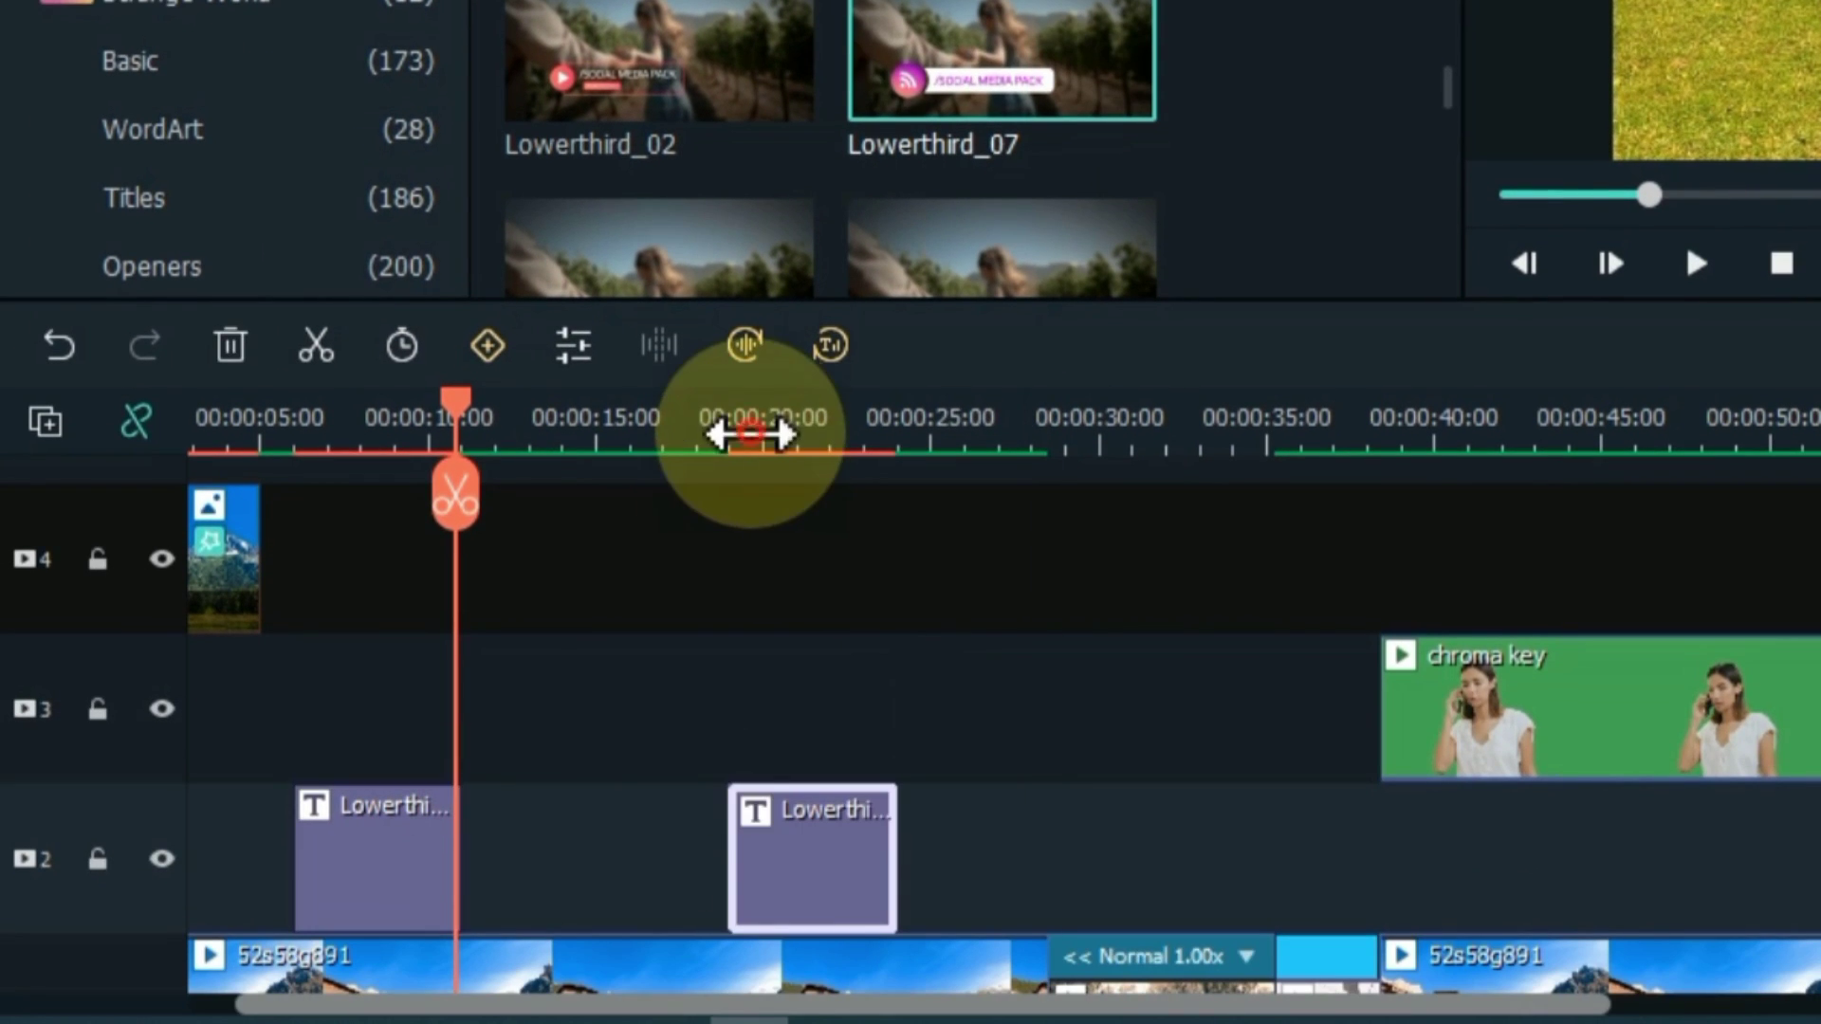
pyautogui.click(749, 434)
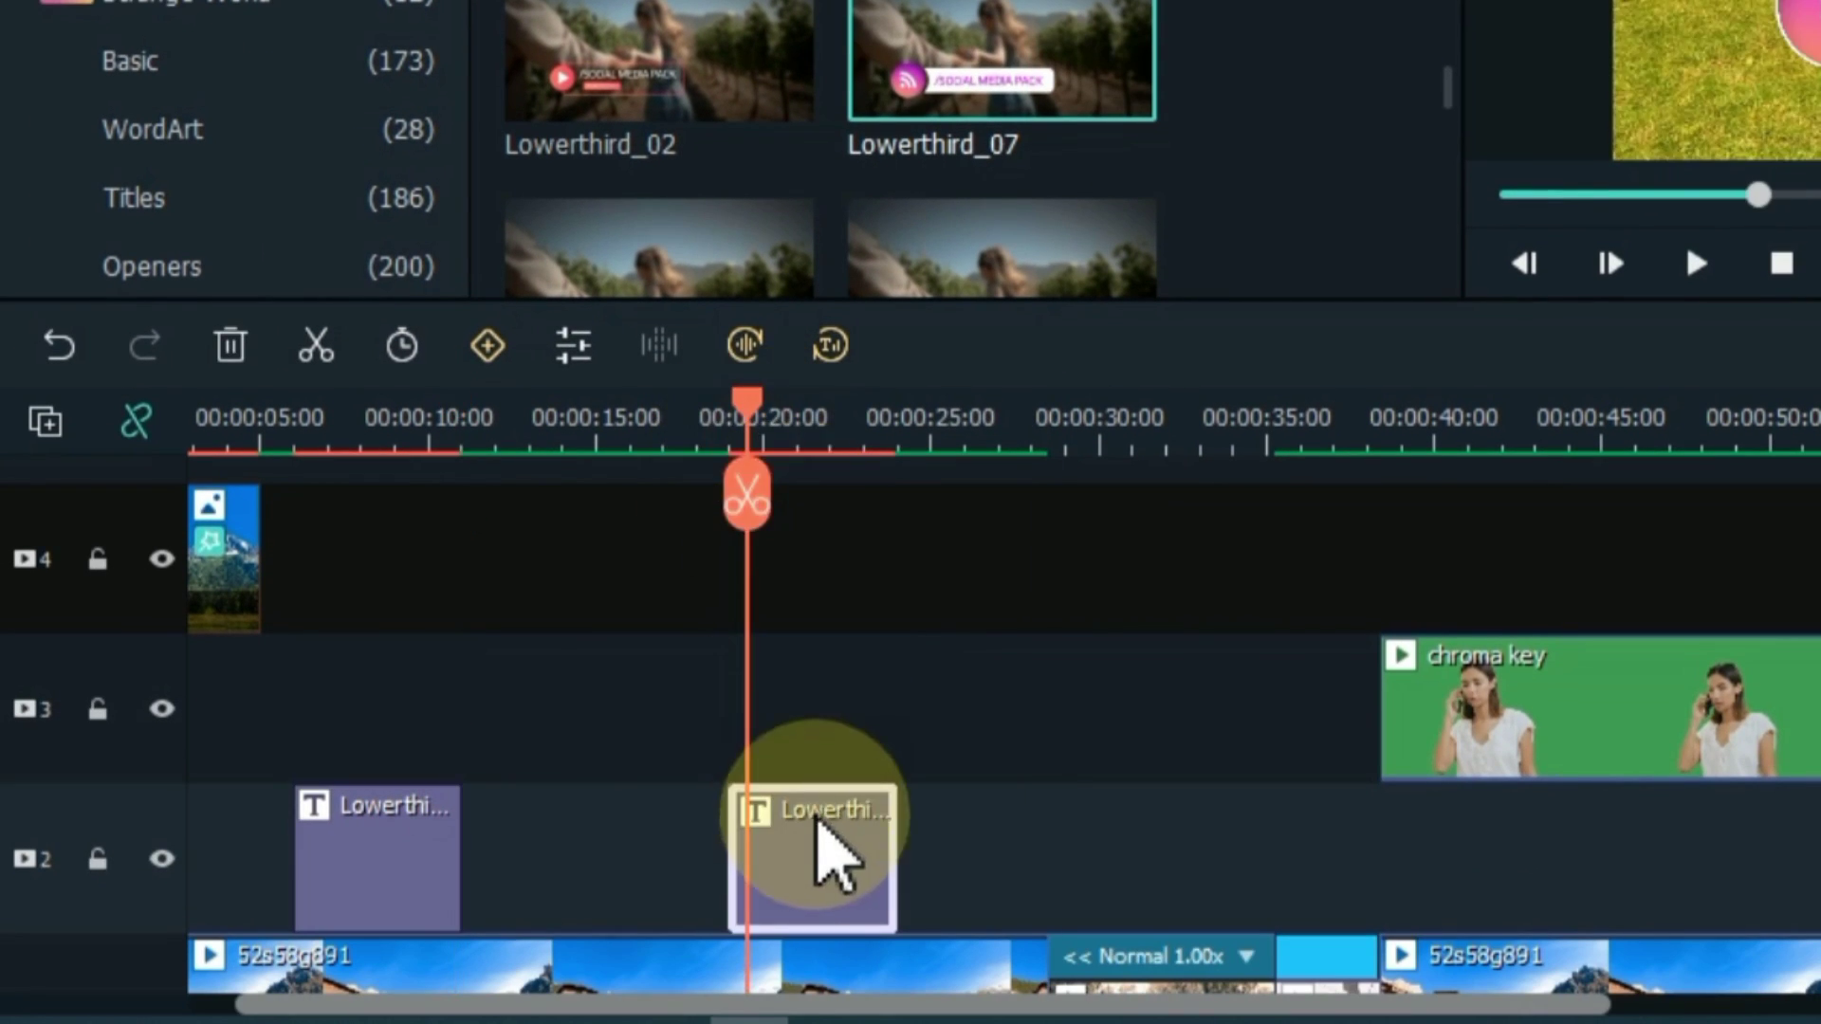
pyautogui.press('space')
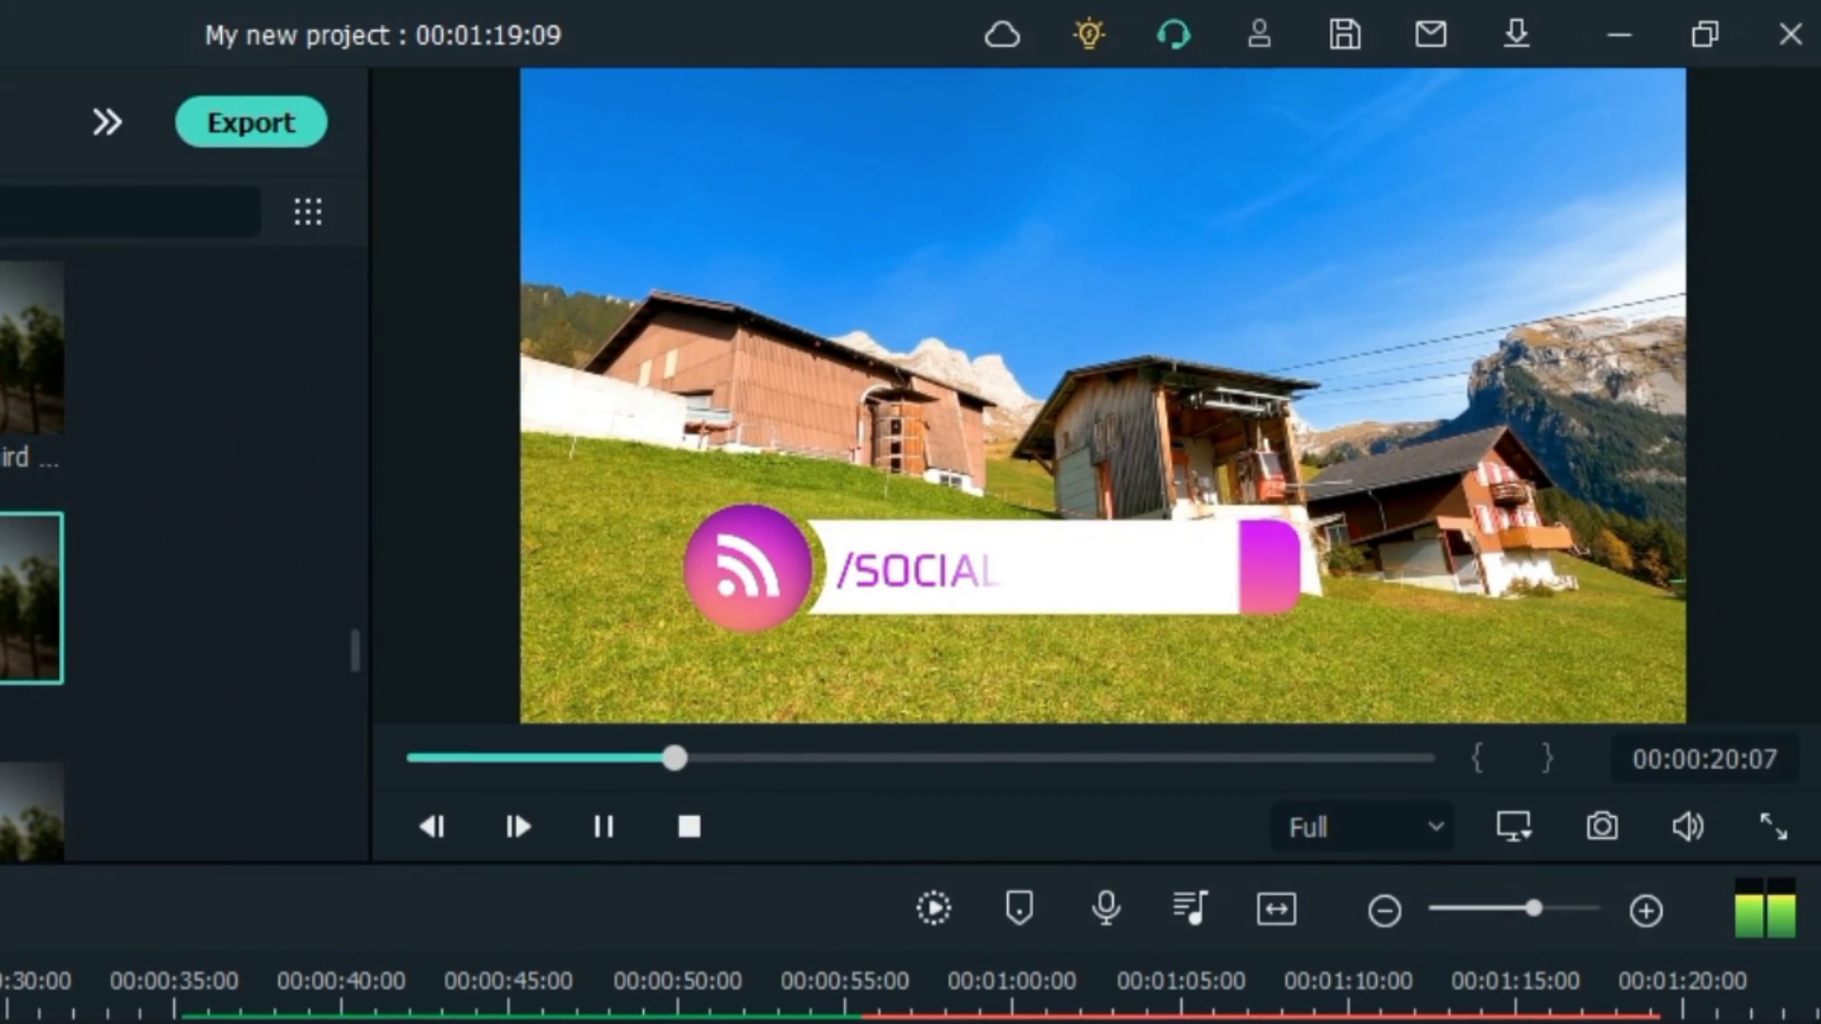
# Change the Lowerthird_07 title's text to /SALIH TUTORIALS, accept it and play the title.
pyautogui.click(514, 902)
pyautogui.doubleClick(514, 902)
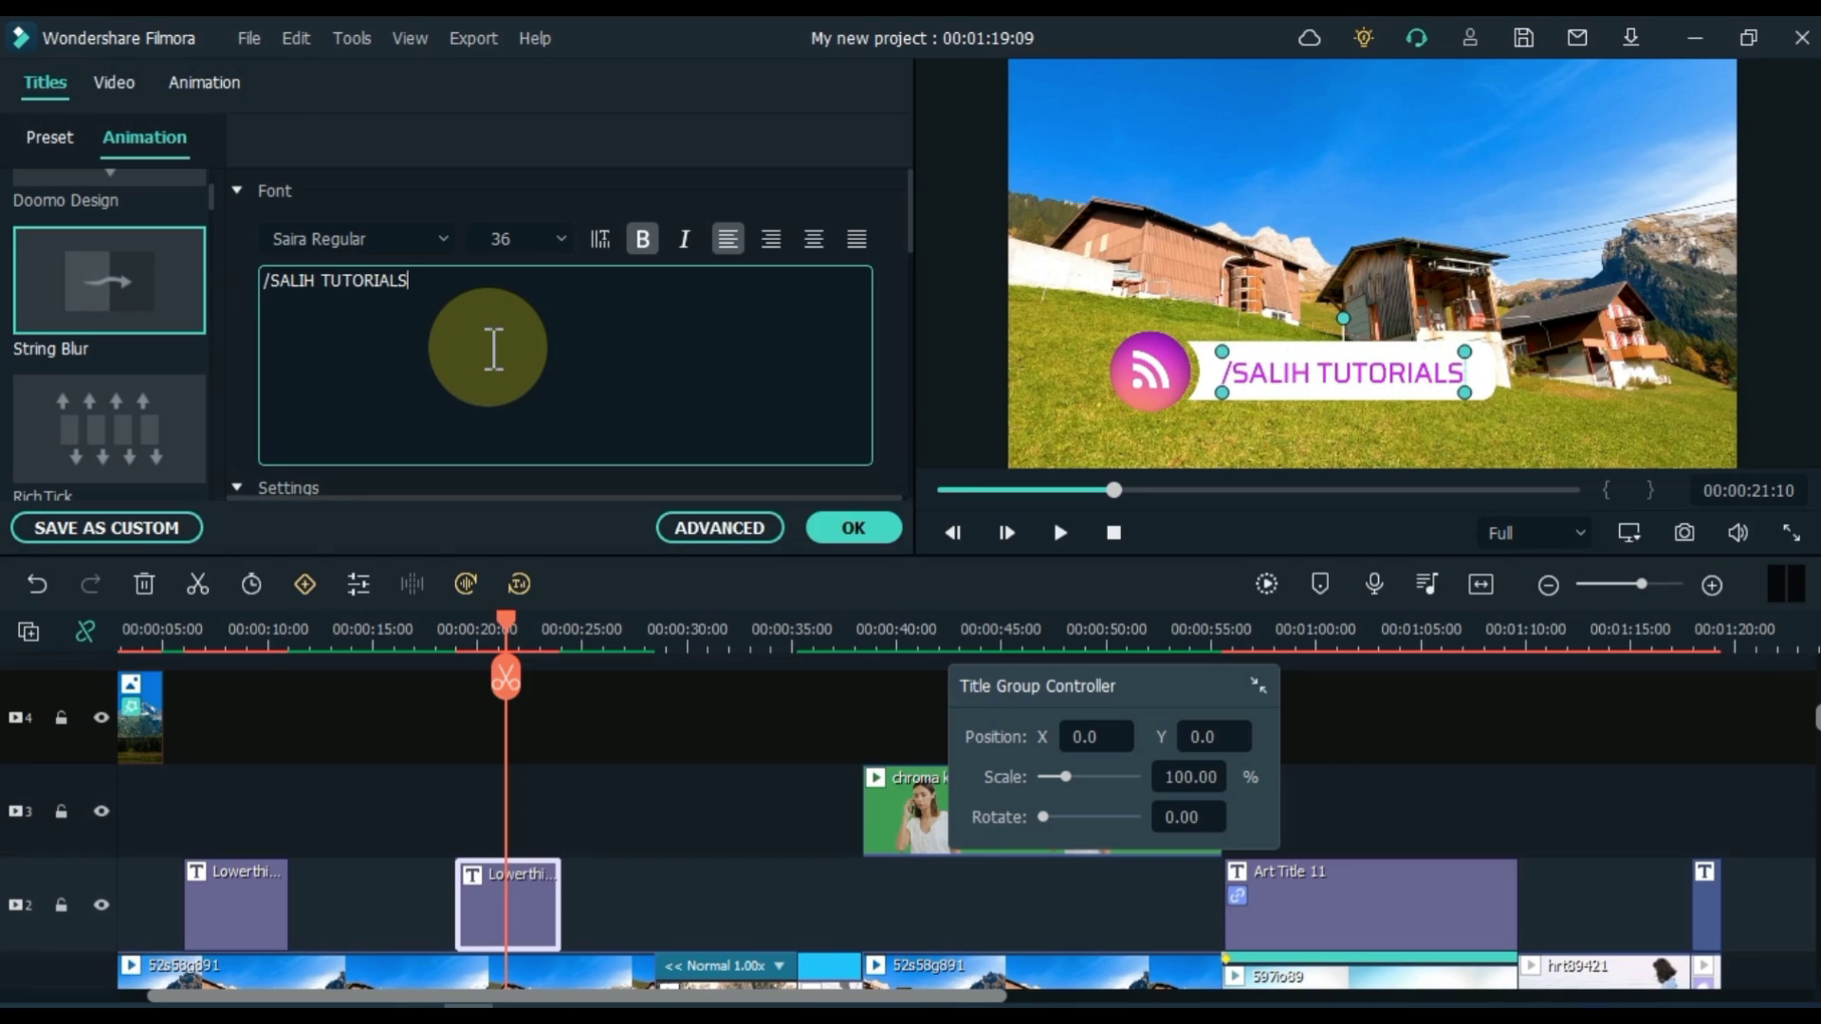
pyautogui.click(879, 539)
pyautogui.click(464, 645)
pyautogui.press('space')
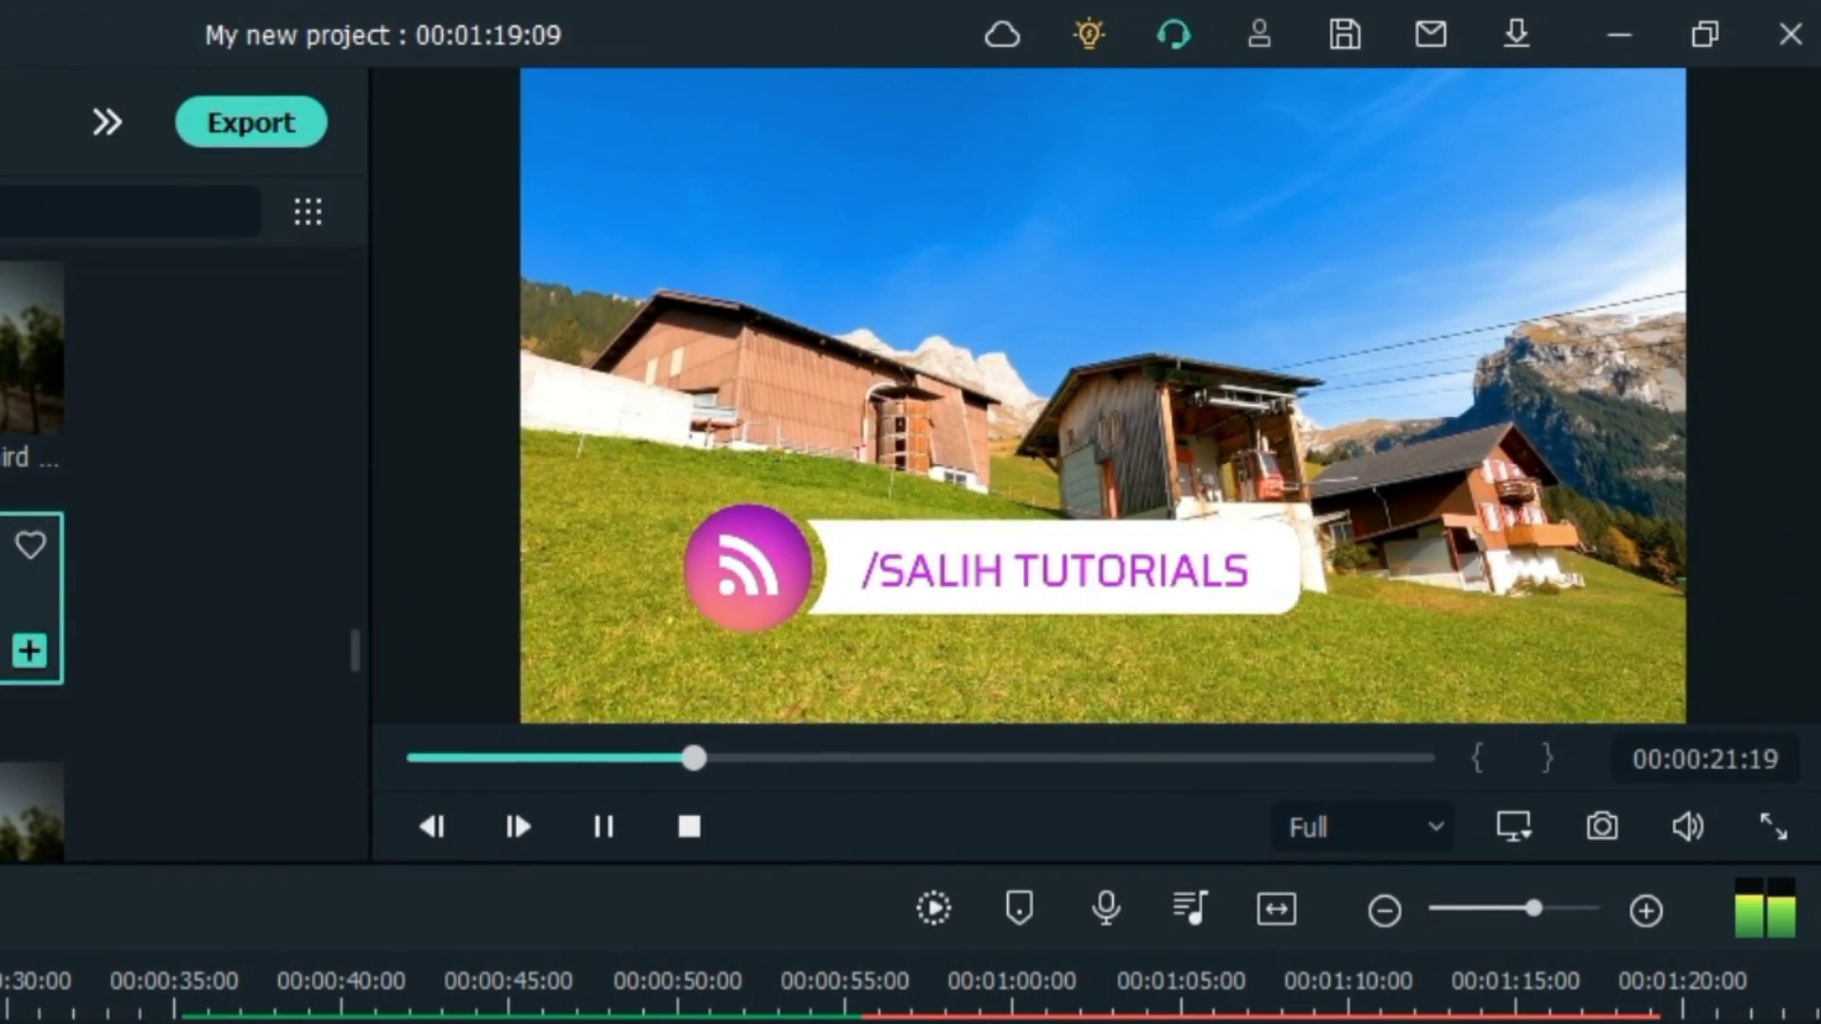
pyautogui.press('space')
# Place the Subtitle 2 title on video track 2 above the start of the h89j clip and select it.
pyautogui.scroll(-10, 601, 378)
pyautogui.scroll(3, 602, 377)
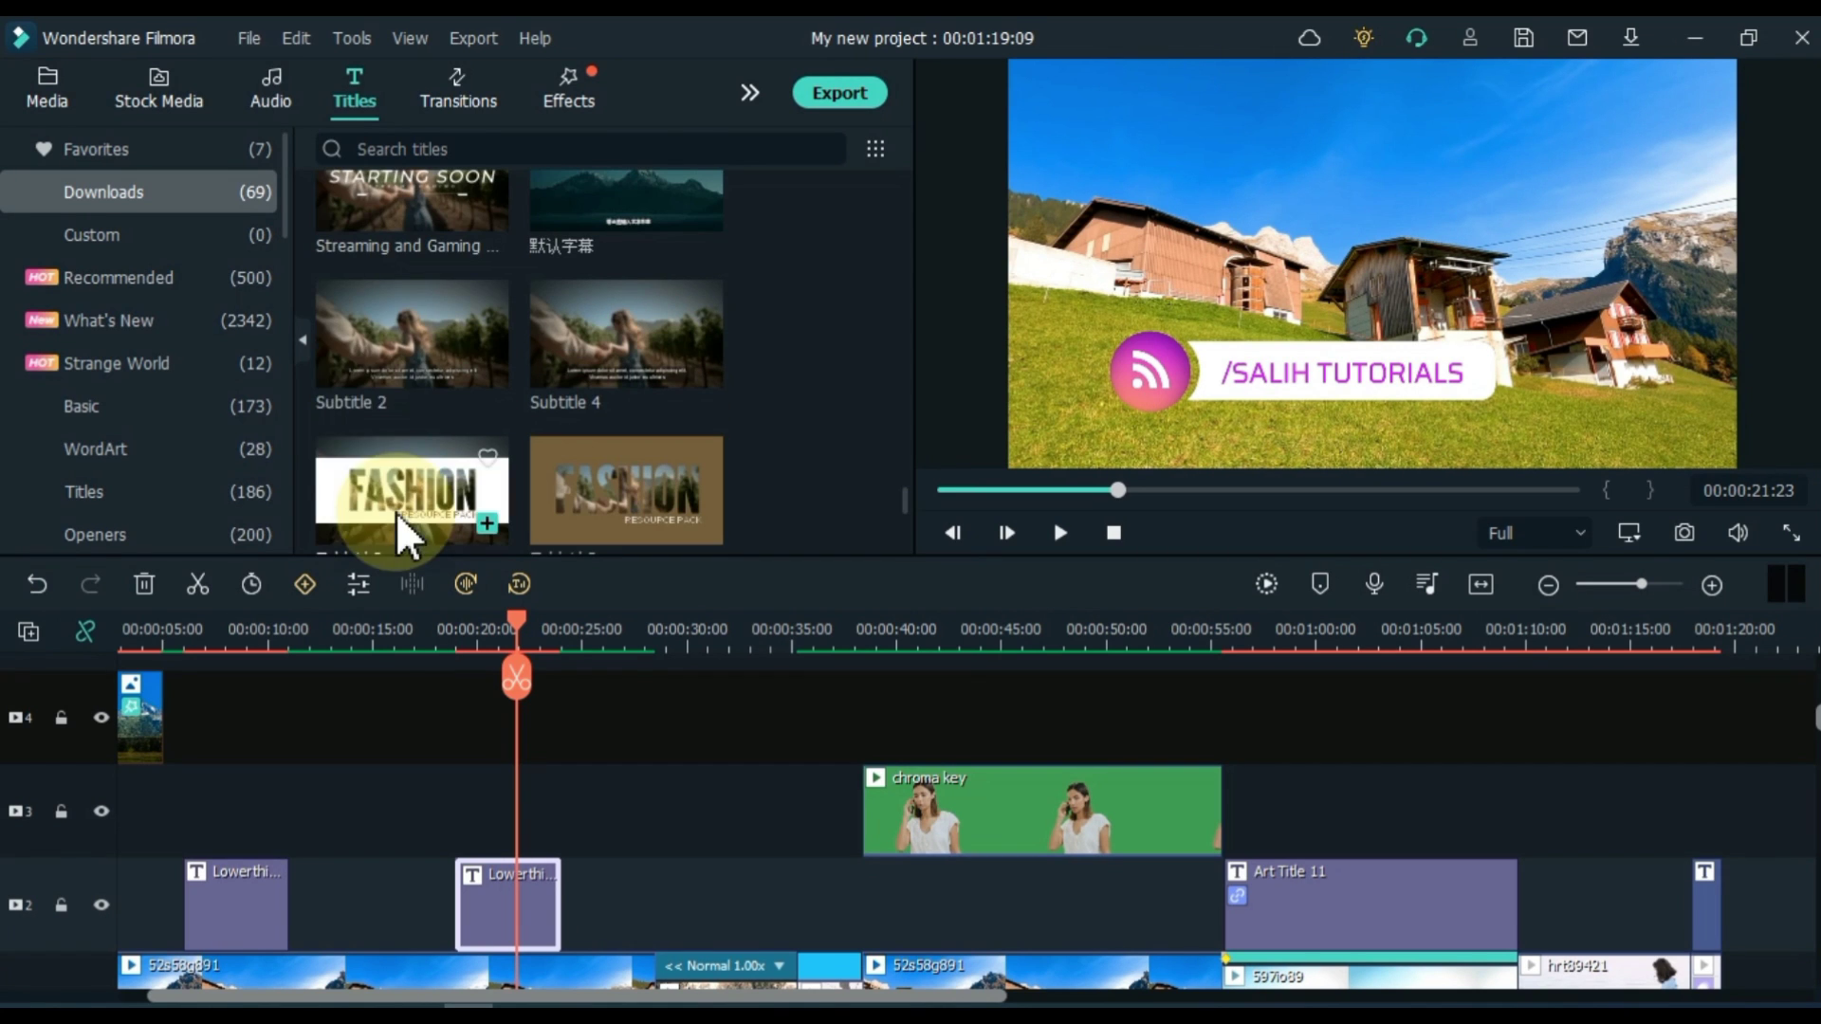
pyautogui.moveTo(375, 368); pyautogui.dragTo(702, 901)
pyautogui.click(683, 639)
pyautogui.click(685, 897)
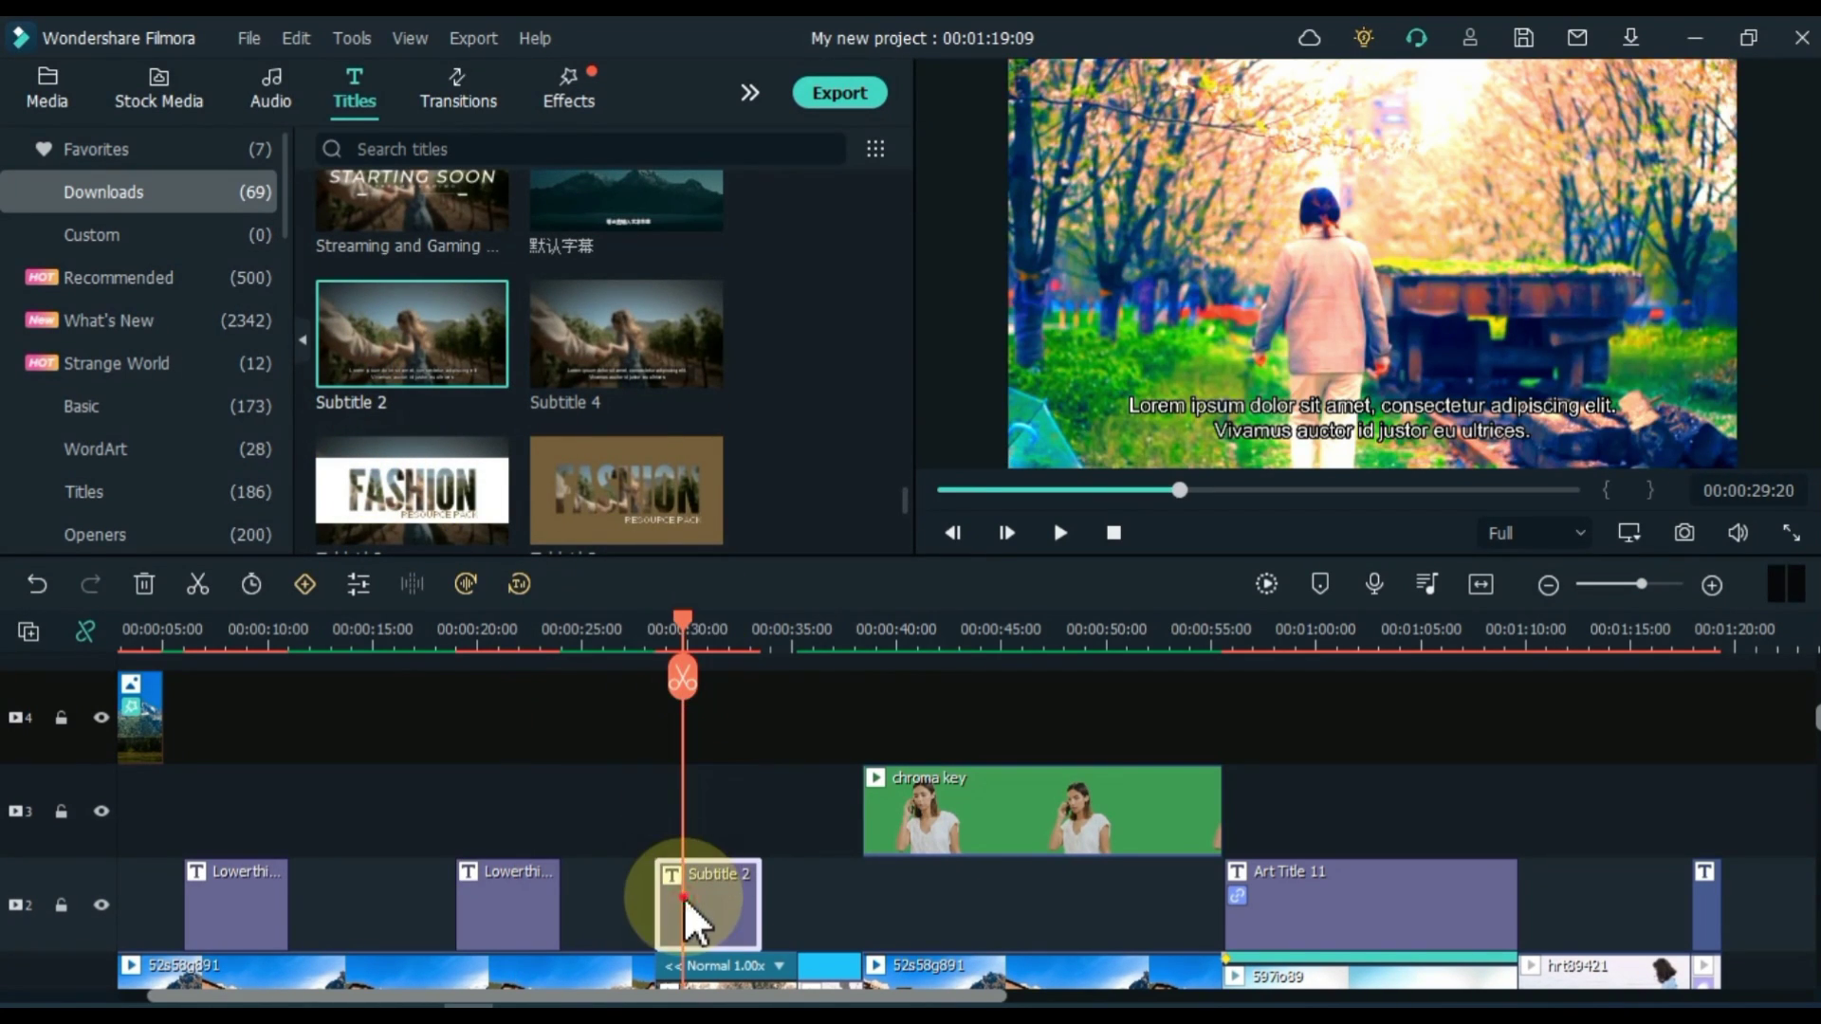
# Open the Subtitle 2 text lines for editing, close the title settings and preview the subtitle.
pyautogui.doubleClick(685, 898)
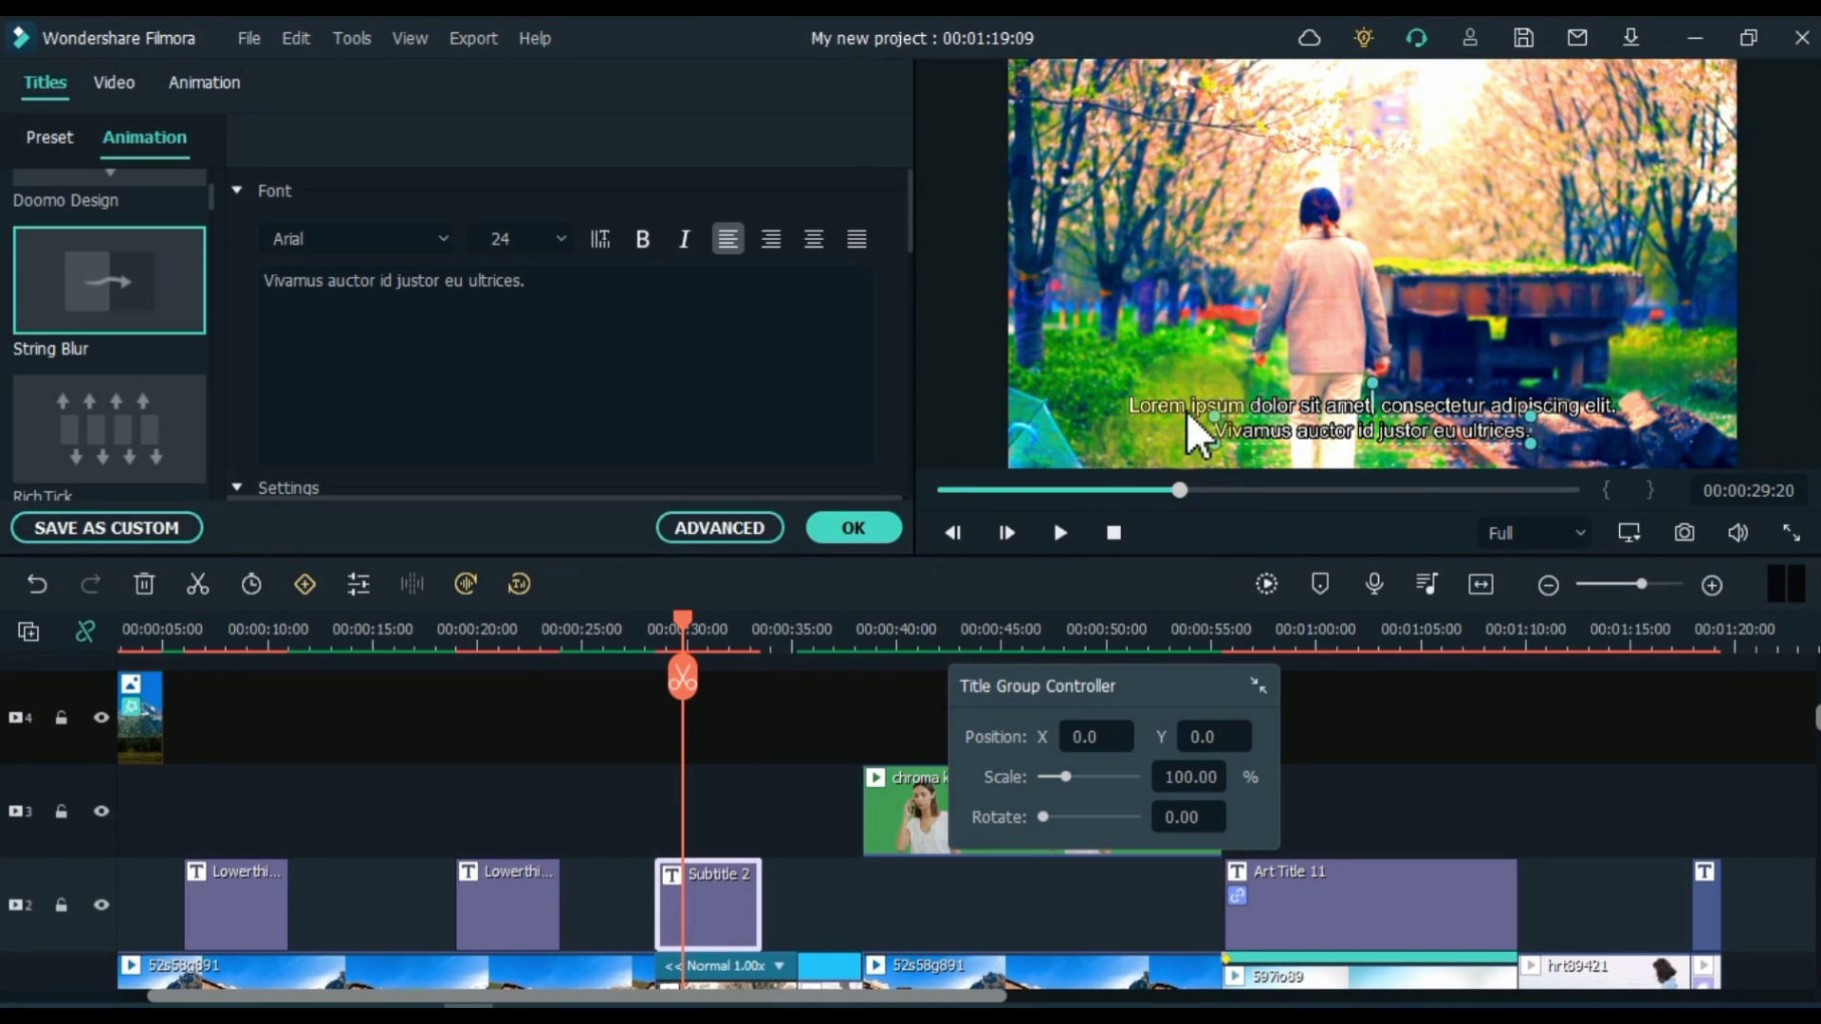
pyautogui.click(719, 302)
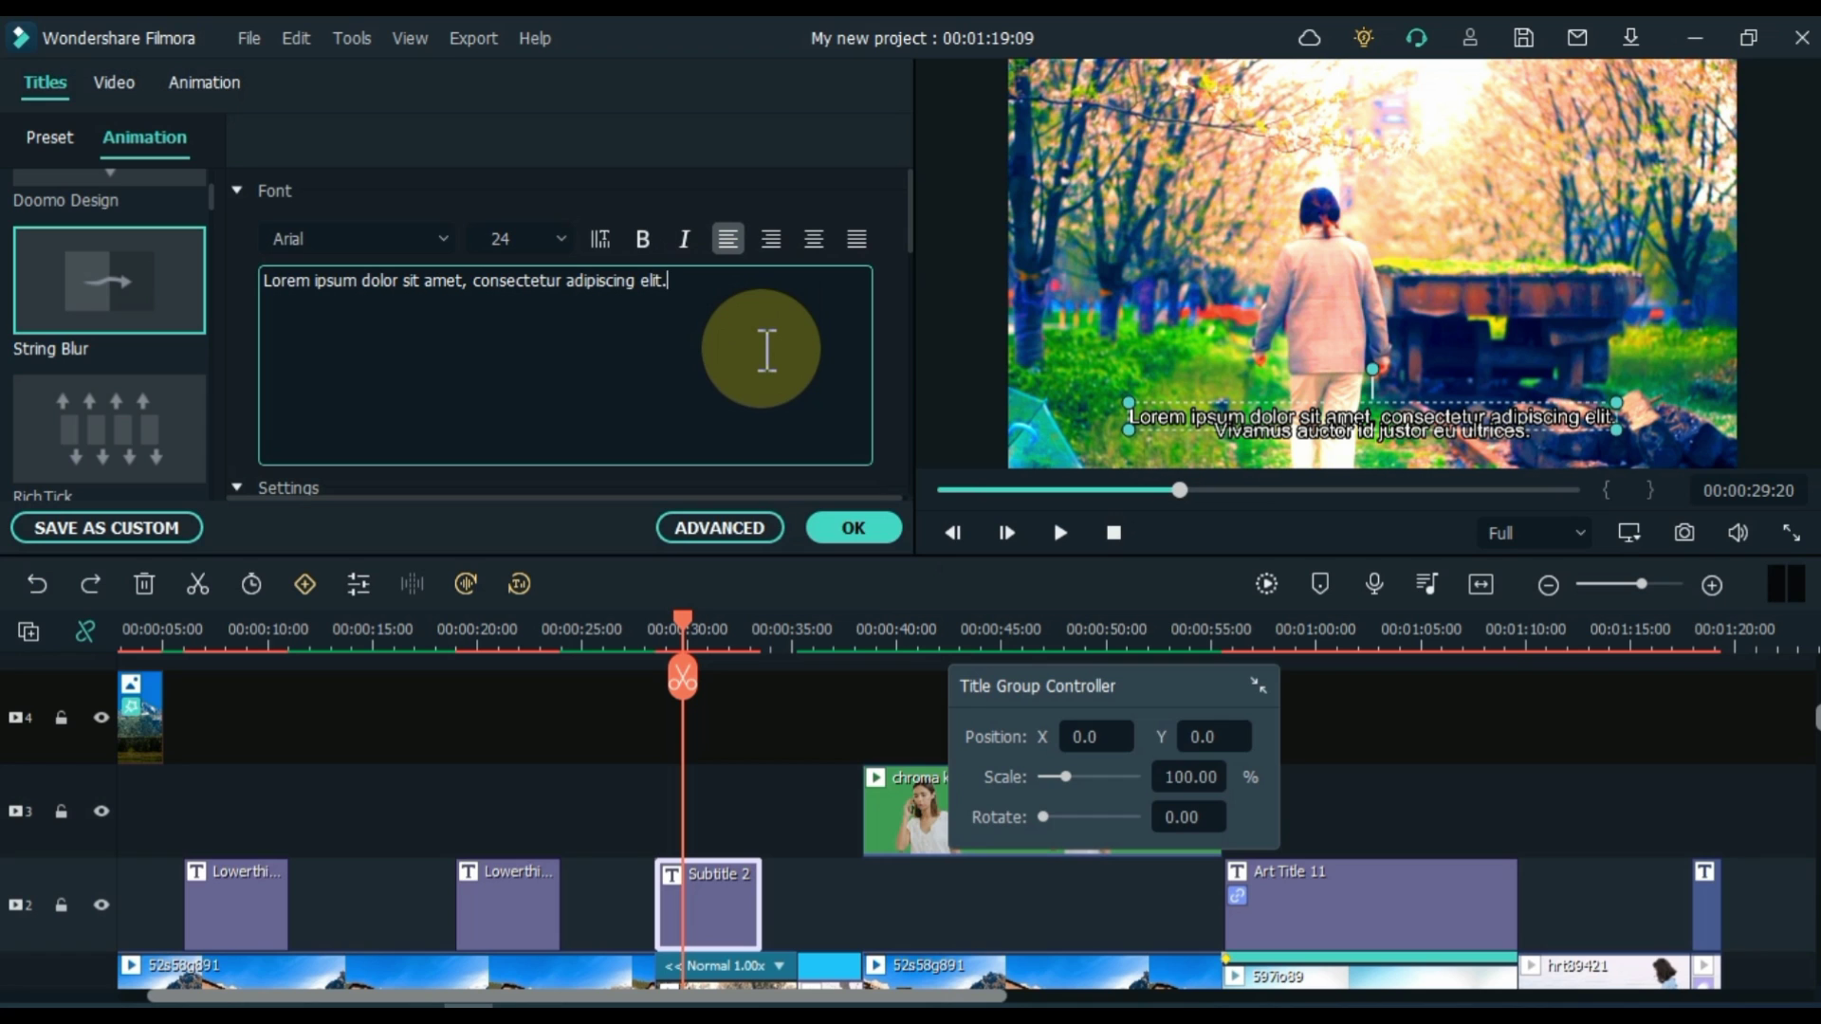
pyautogui.click(853, 527)
pyautogui.click(736, 731)
pyautogui.press('space')
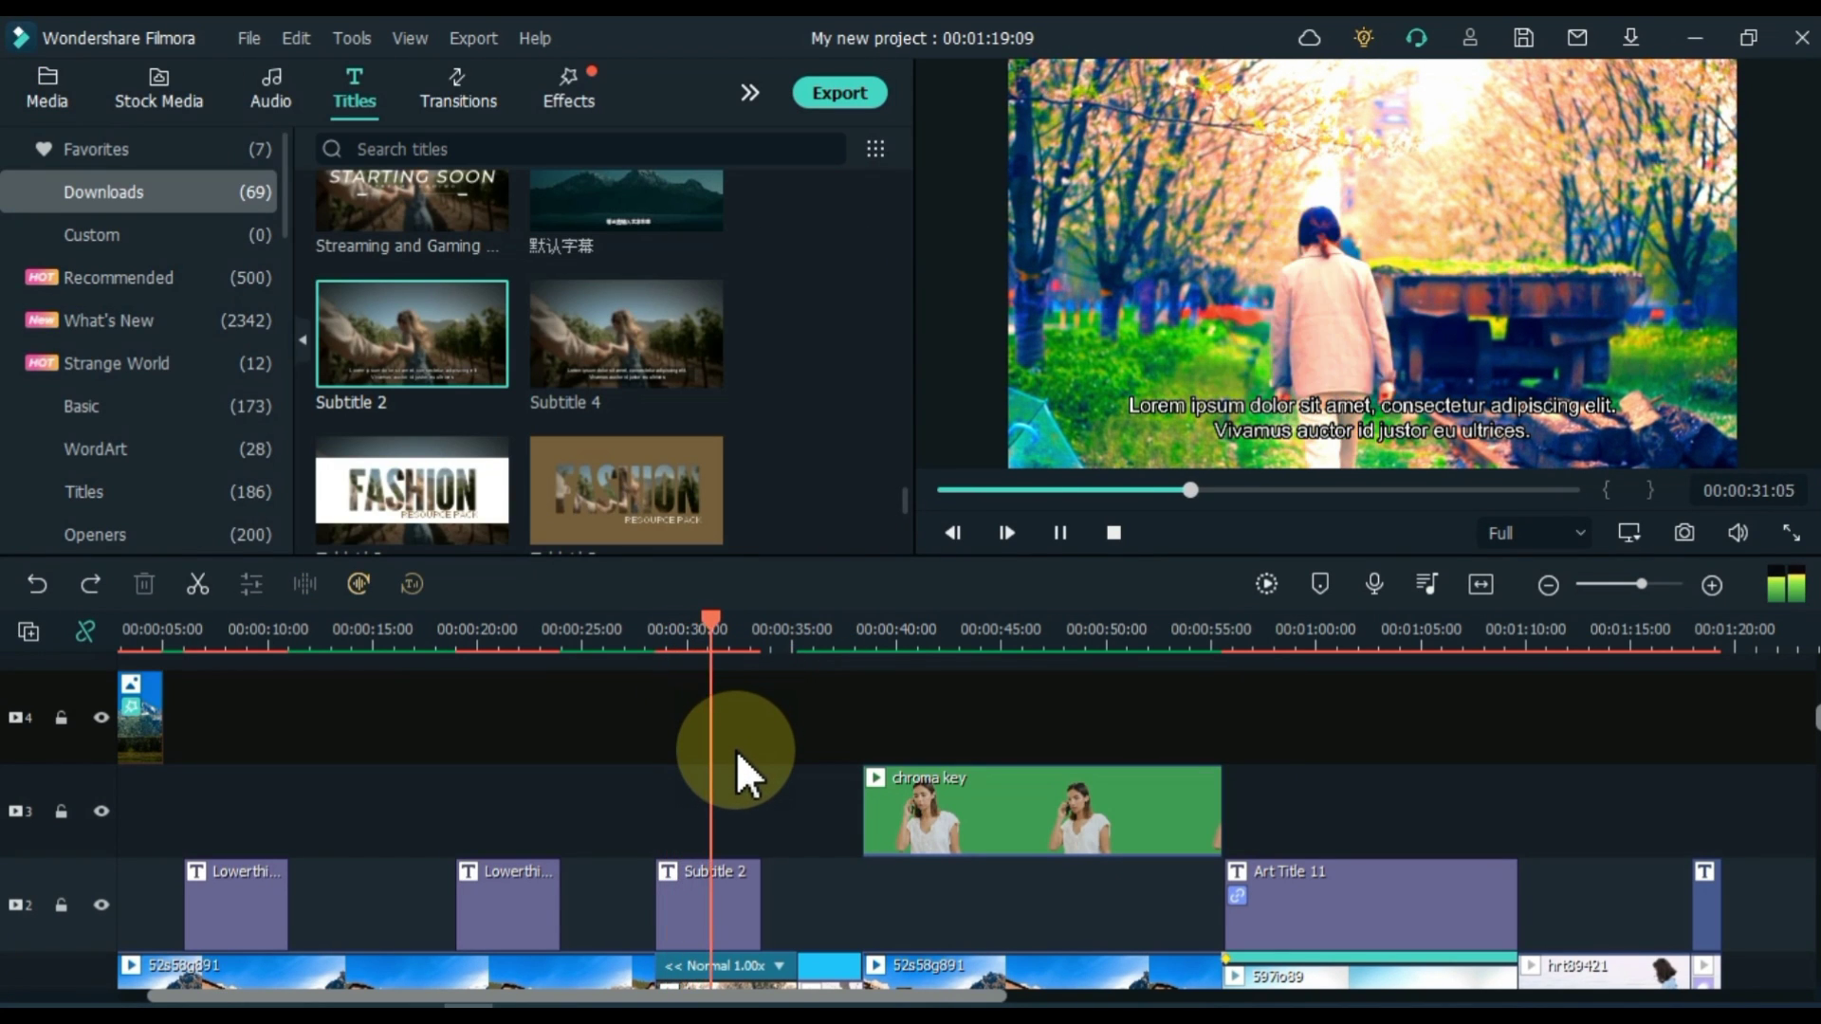
pyautogui.press('space')
pyautogui.scroll(8, 594, 455)
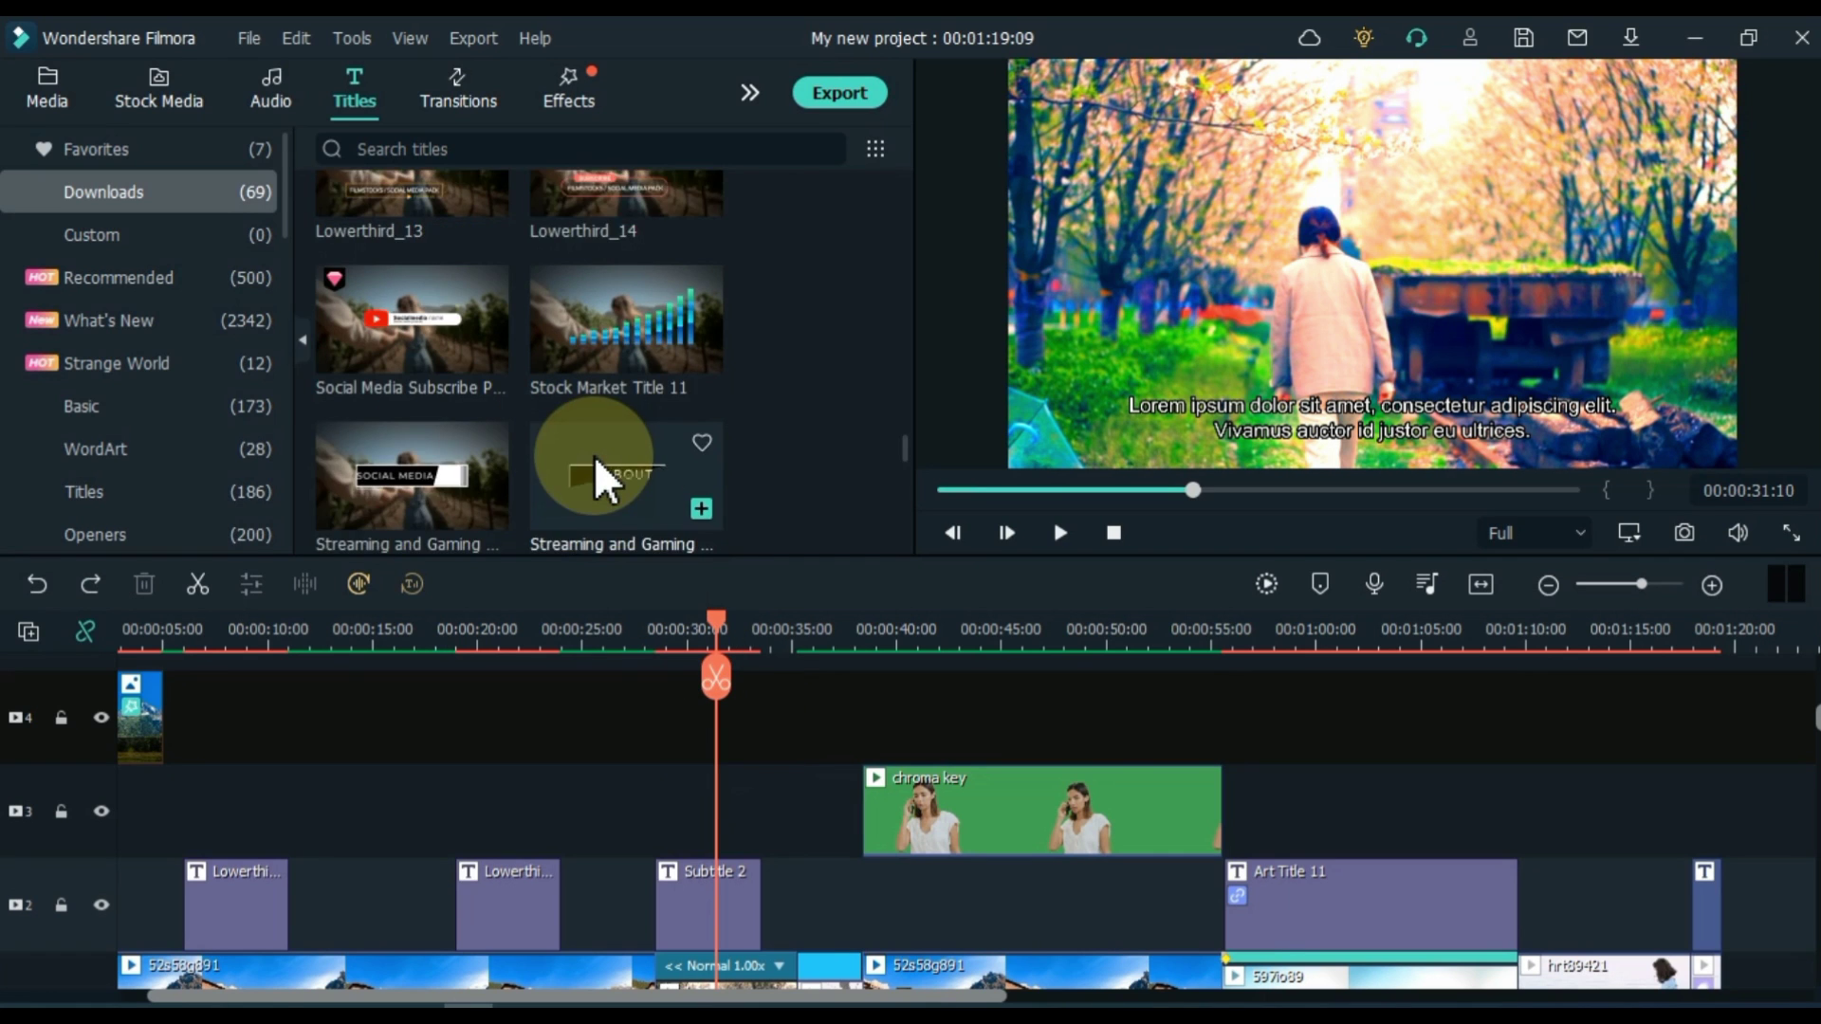
pyautogui.scroll(-3, 571, 788)
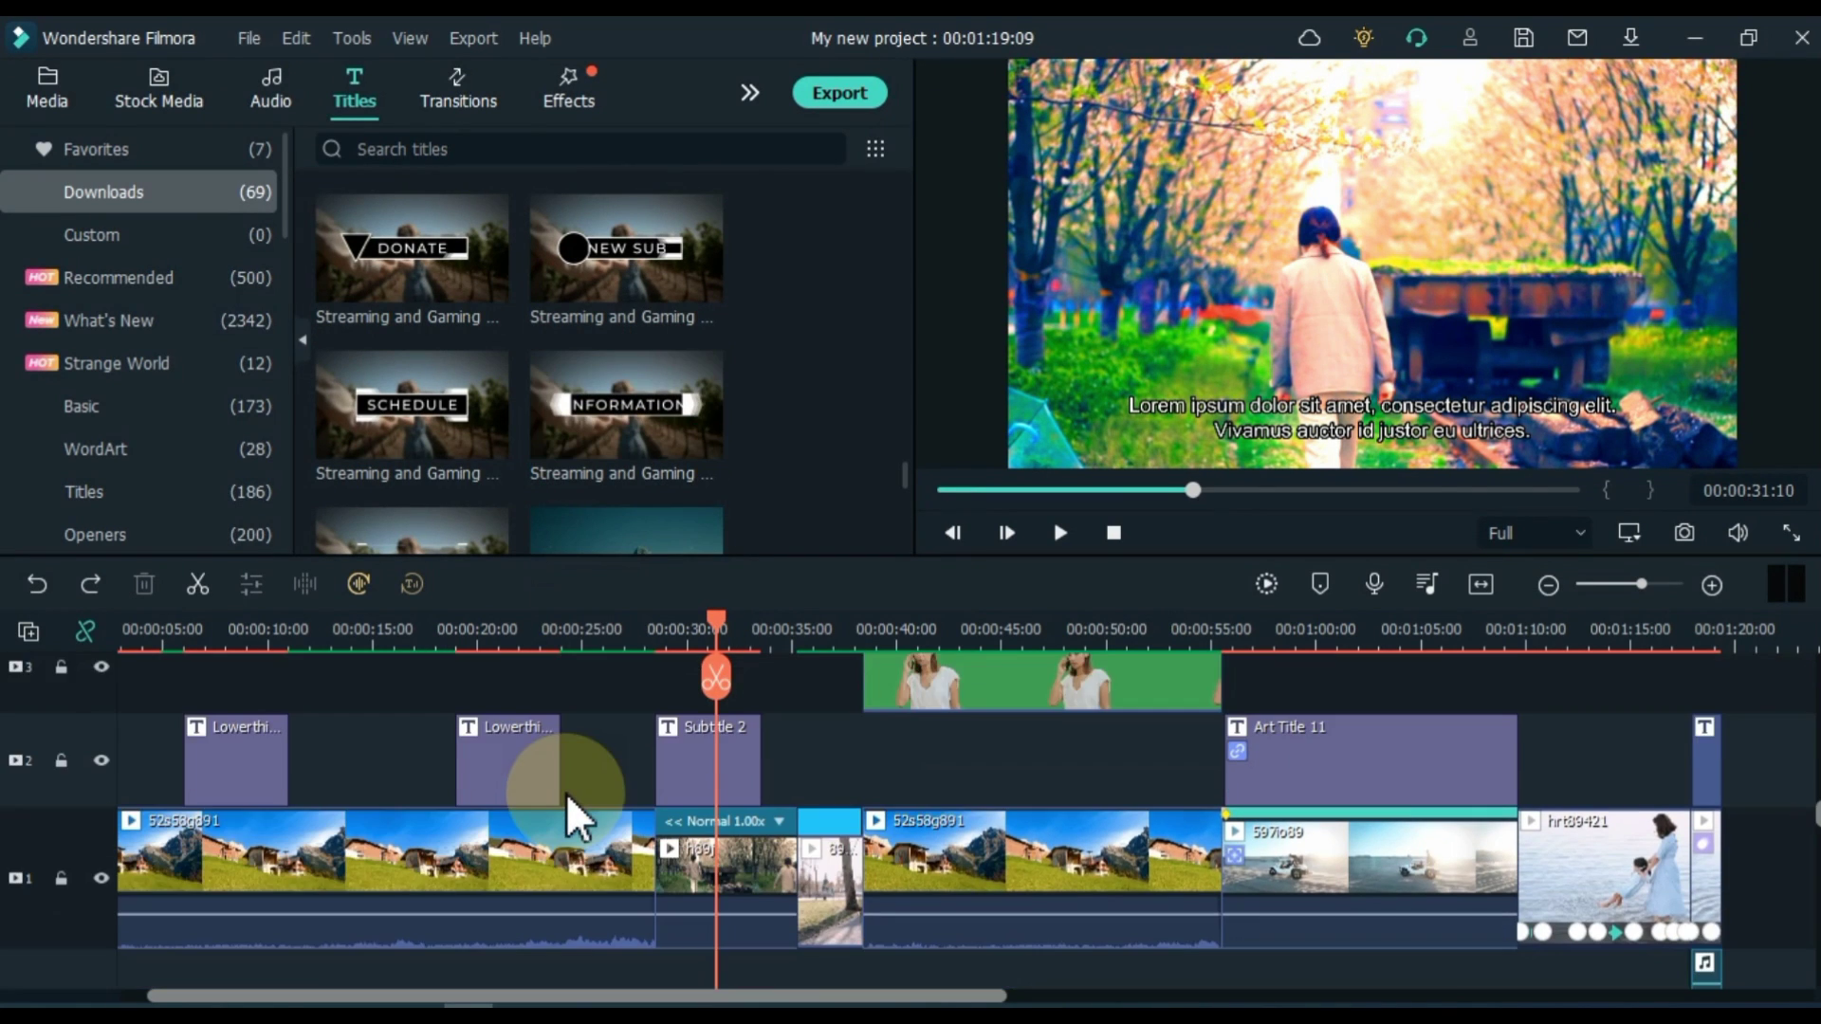